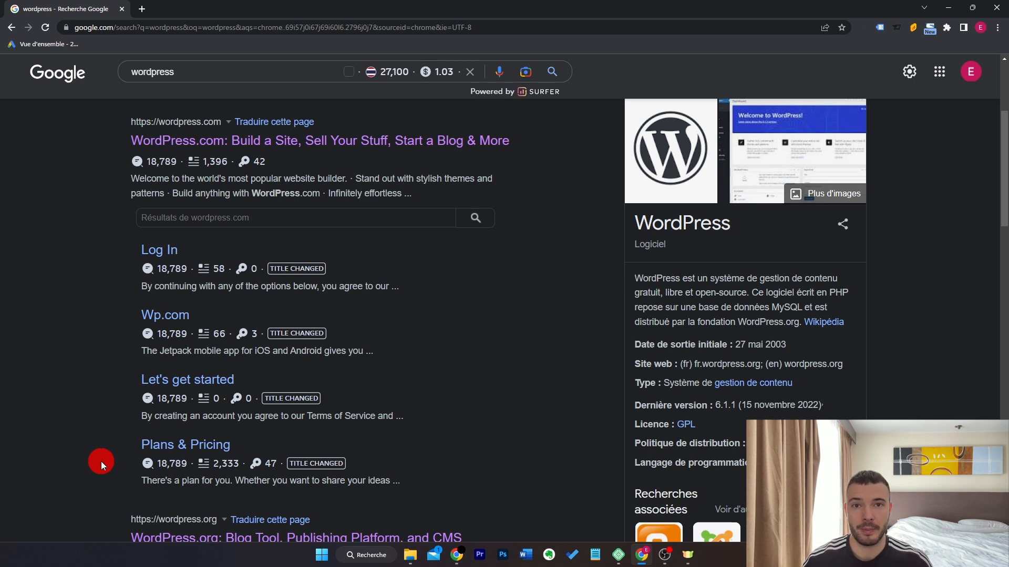
# Open the WordPress.com Plans & Pricing page and look over the paid plans.
pyautogui.middleClick(166, 450)
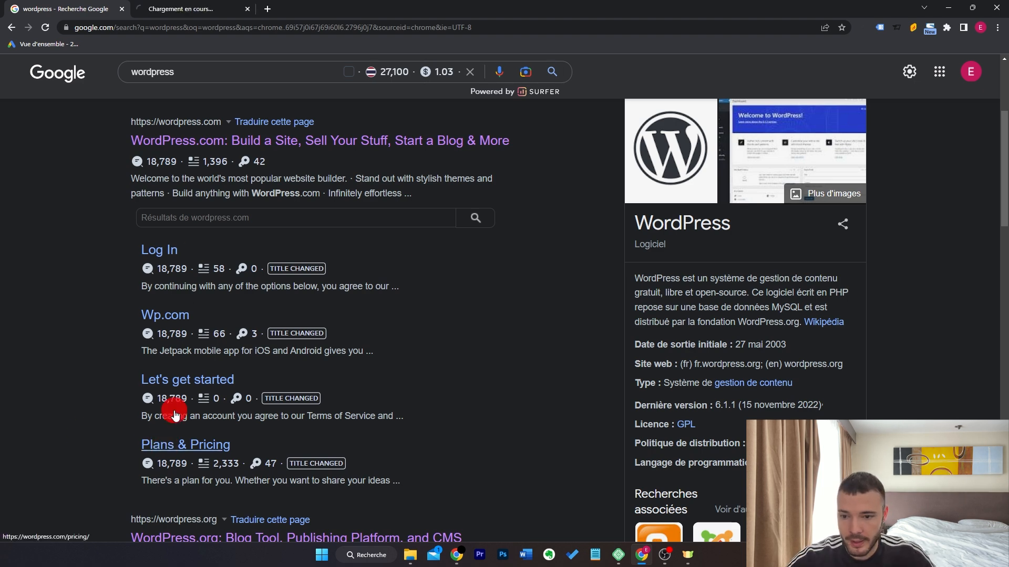
pyautogui.click(220, 6)
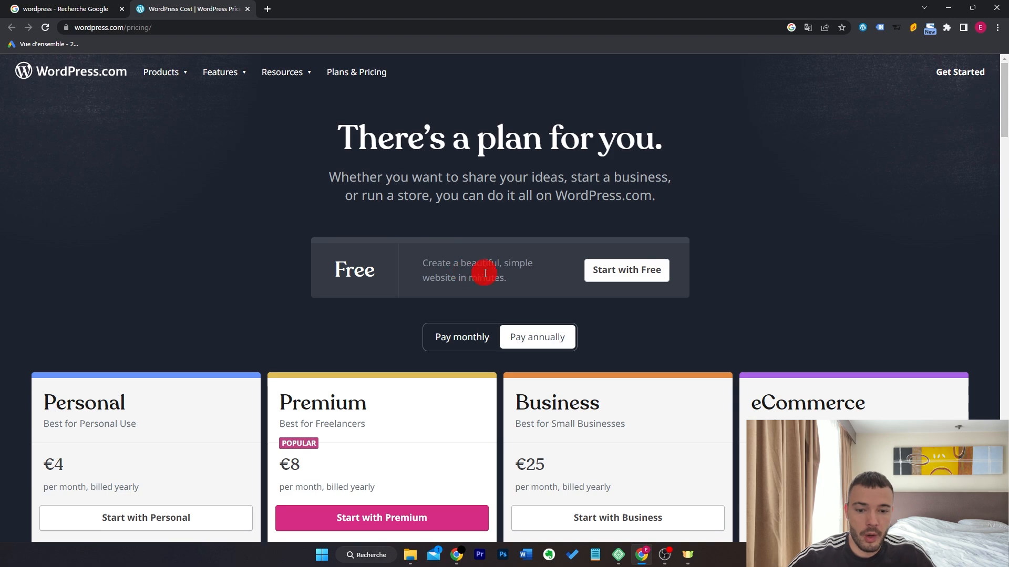
pyautogui.scroll(-5, 505, 268)
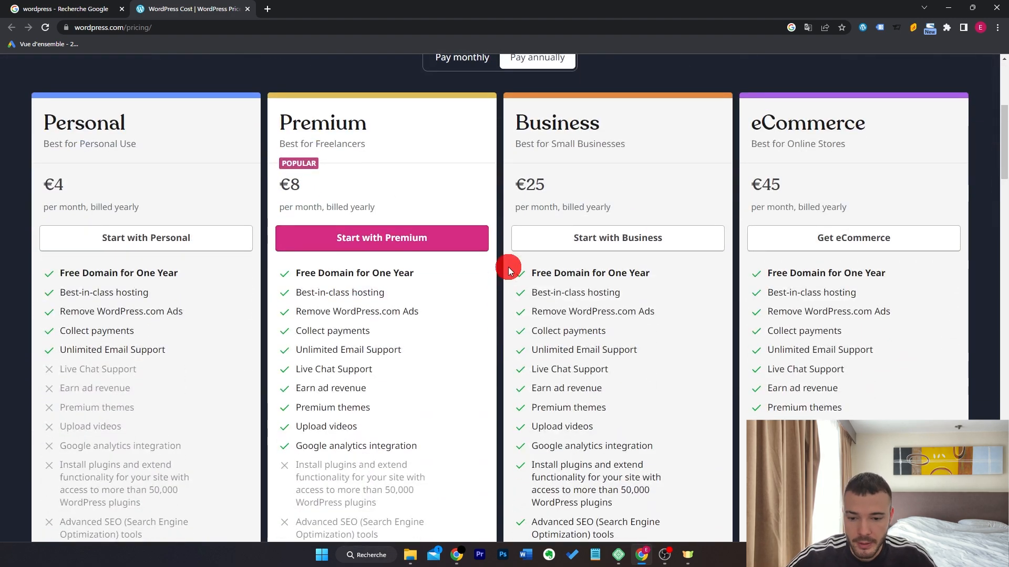
pyautogui.scroll(3, 508, 271)
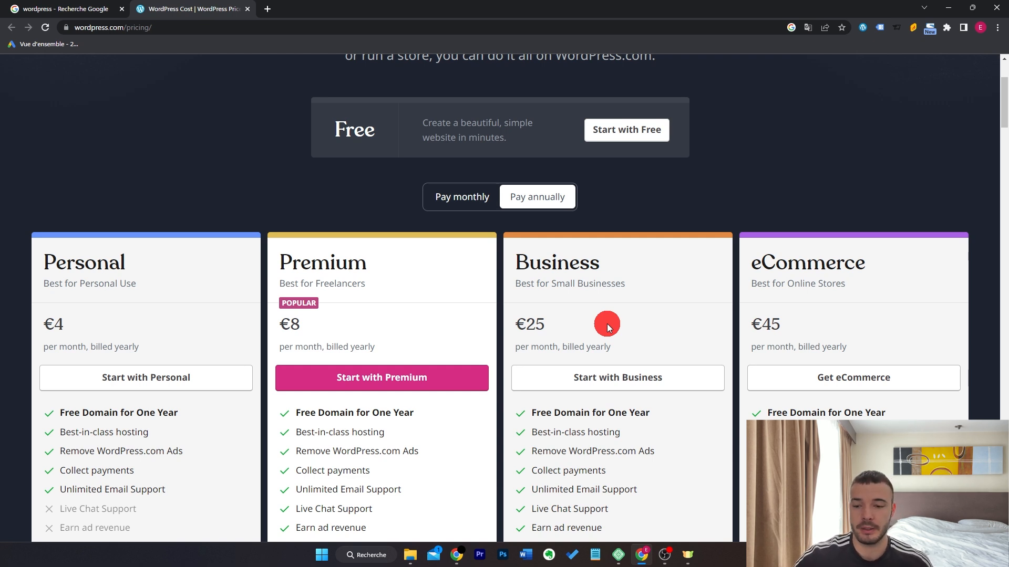
pyautogui.scroll(2, 628, 282)
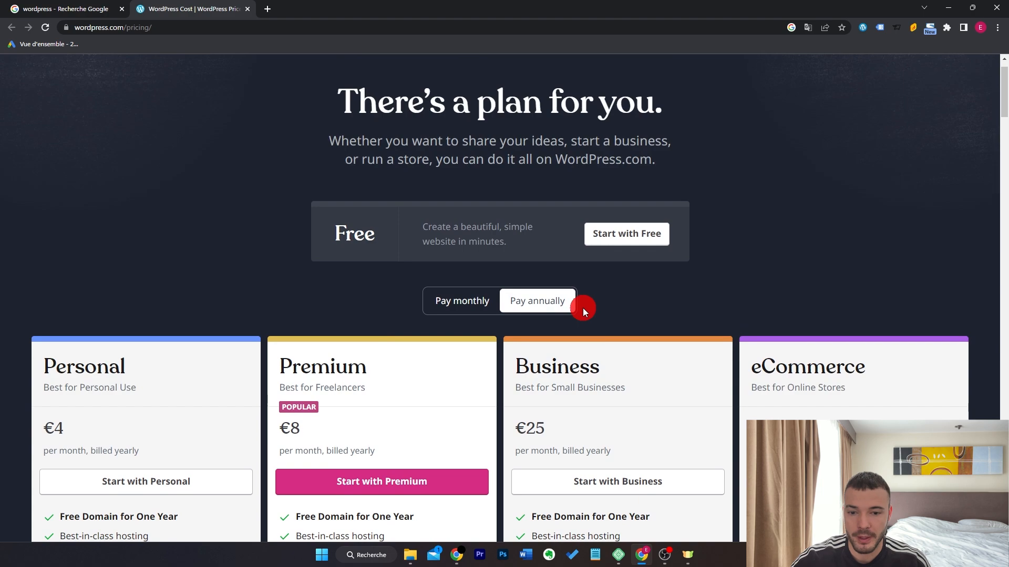
pyautogui.scroll(2, 582, 309)
# Return to the Google results and open the WordPress.org homepage.
pyautogui.click(79, 8)
pyautogui.scroll(-3, 103, 279)
pyautogui.click(235, 401)
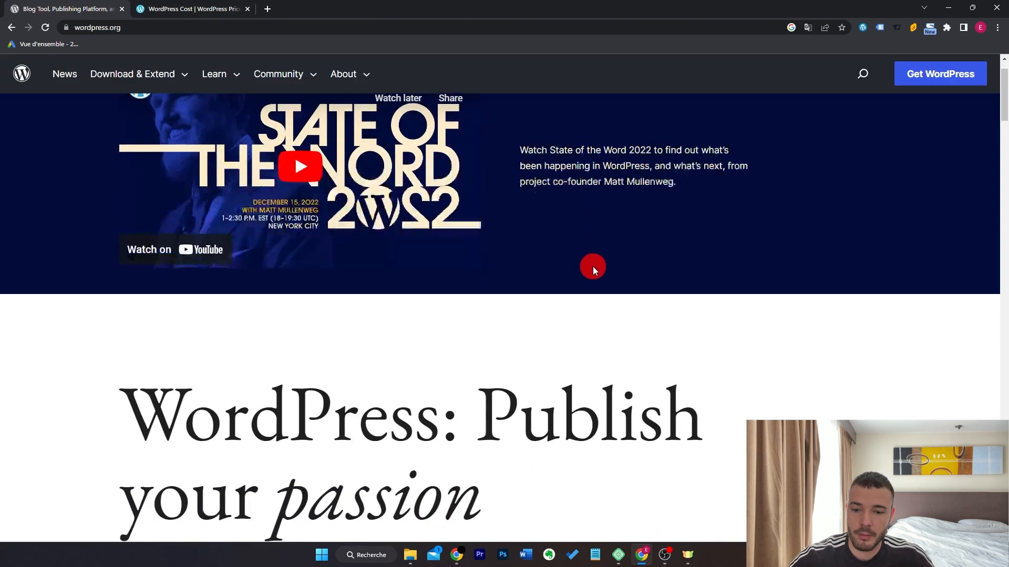
pyautogui.scroll(-4, 592, 266)
# Download the WordPress 6.1.1 zip from the Get WordPress page and dismiss the thanks message.
pyautogui.click(195, 379)
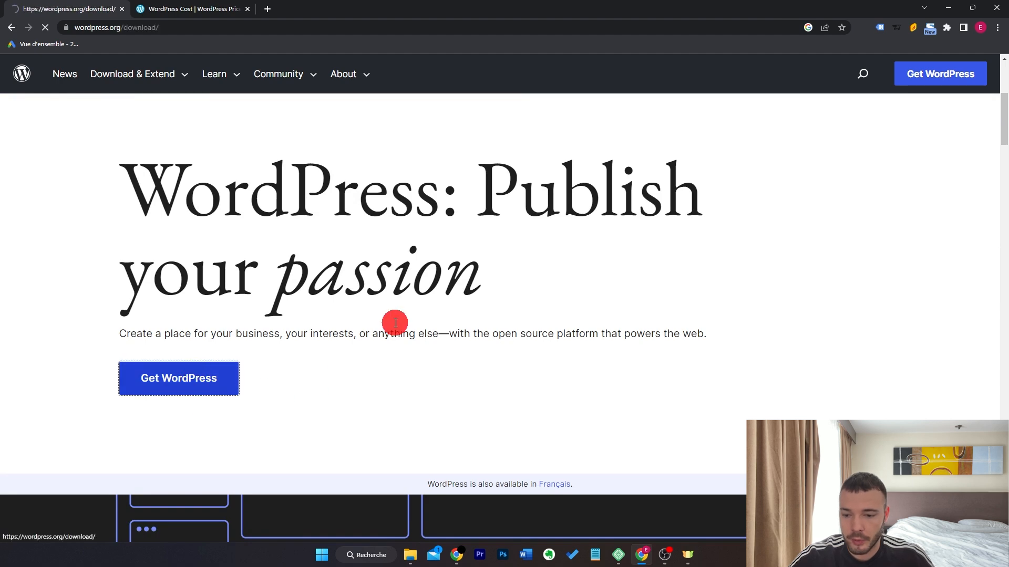
pyautogui.scroll(-1, 430, 313)
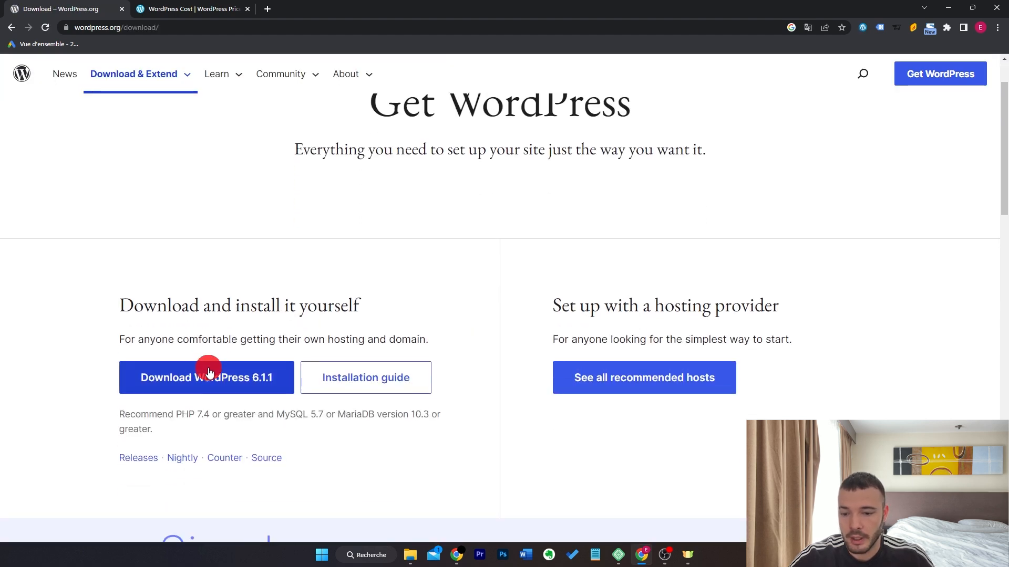
pyautogui.click(209, 373)
pyautogui.click(98, 508)
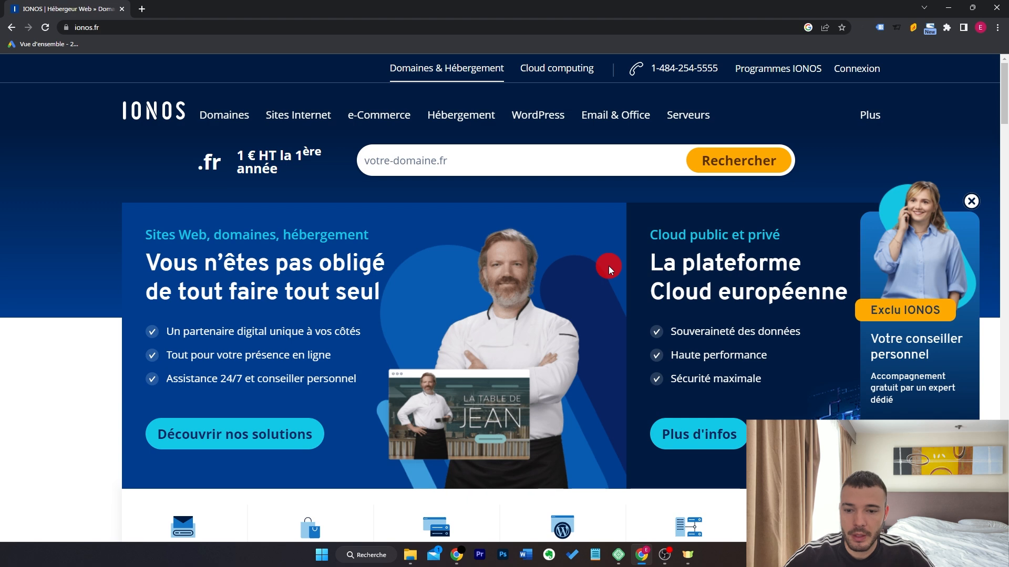
# Go to IONOS Hébergement Web packs and choose the Plus pack.
pyautogui.click(473, 121)
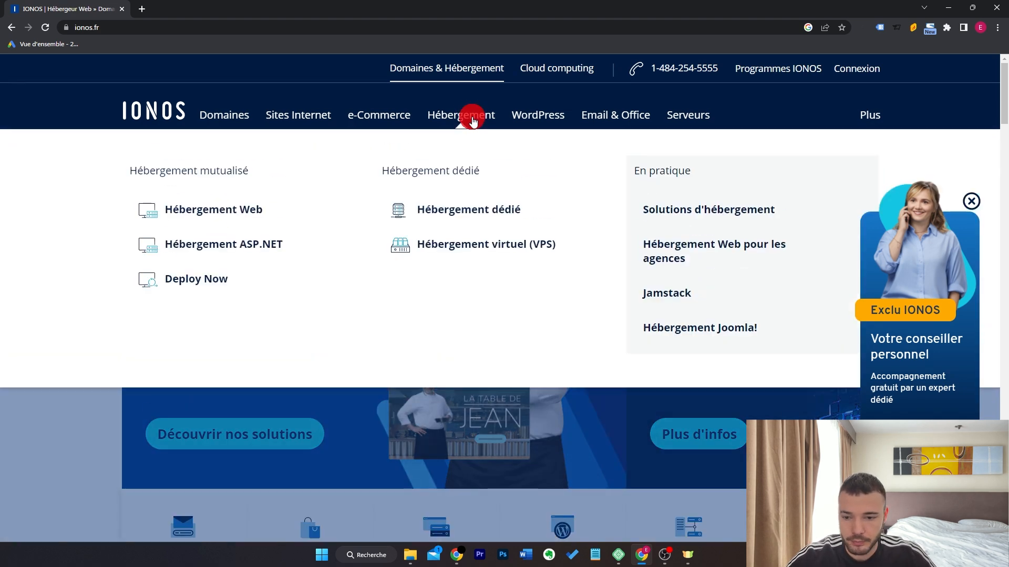
pyautogui.click(241, 209)
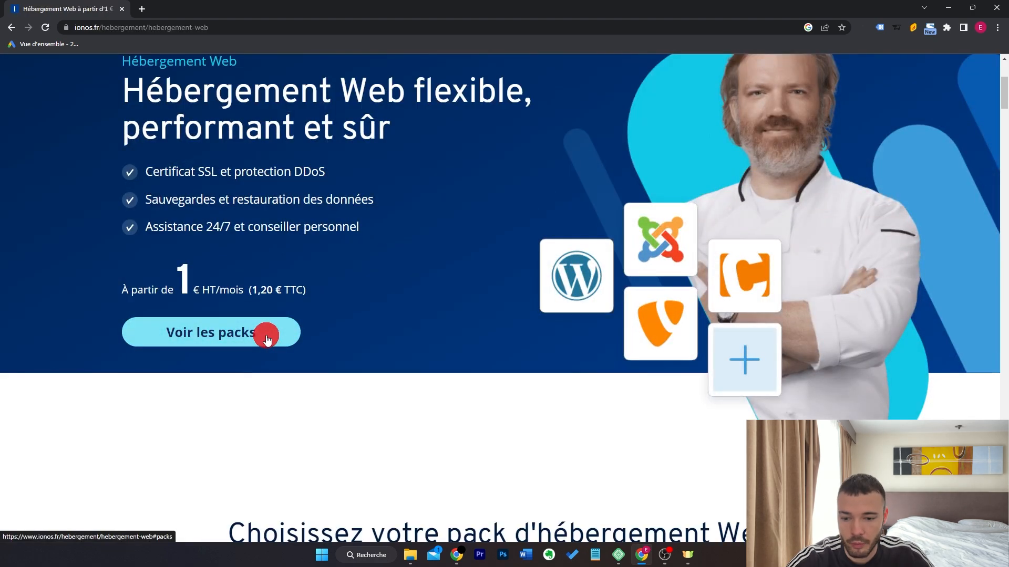
pyautogui.click(267, 340)
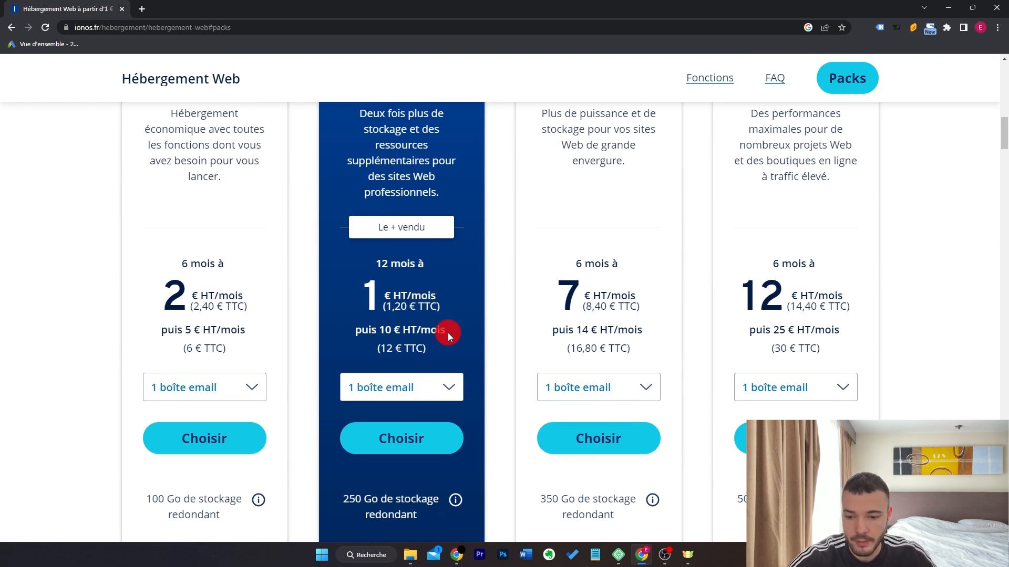
pyautogui.scroll(1, 455, 340)
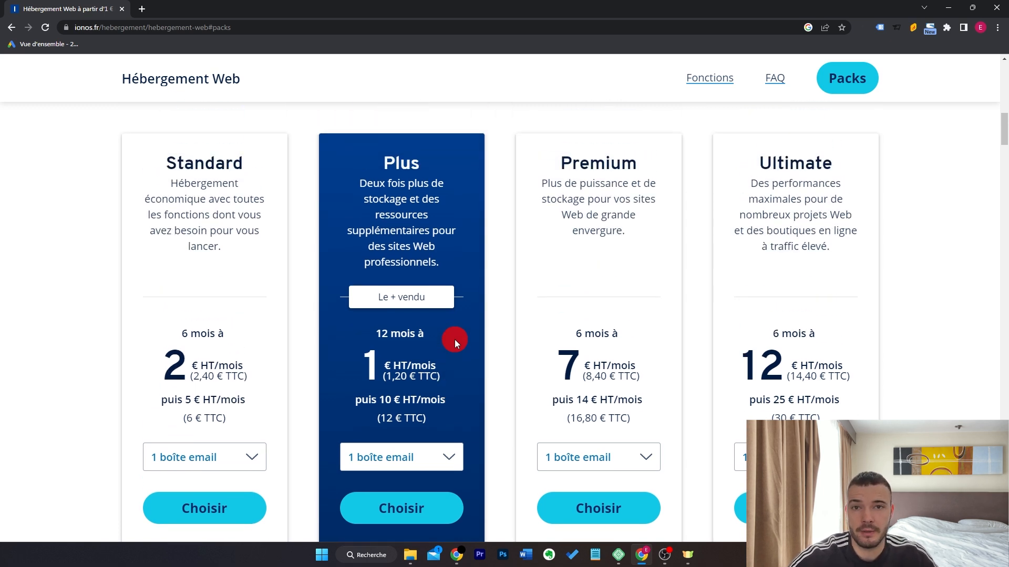
pyautogui.scroll(-1, 455, 339)
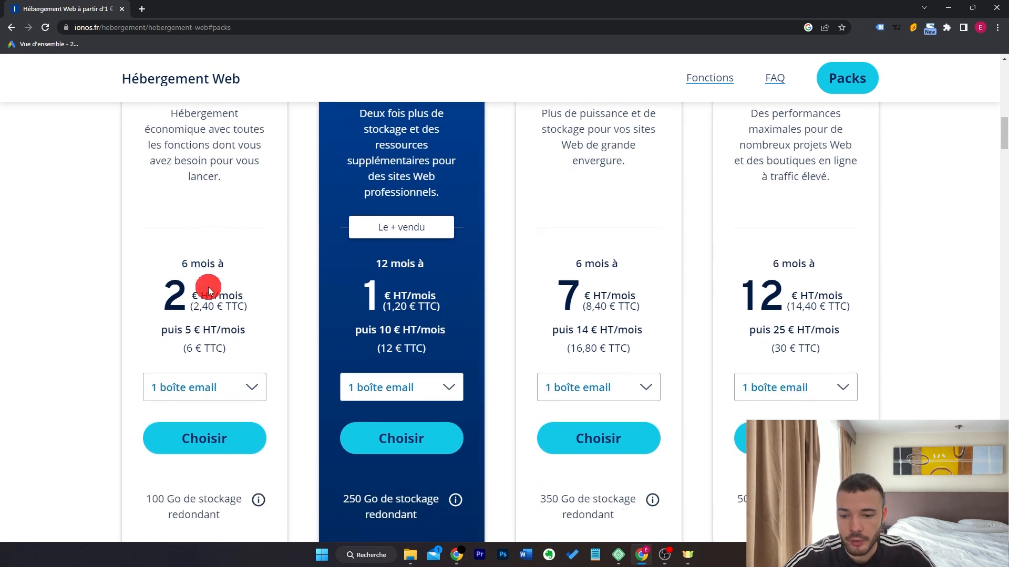
pyautogui.scroll(1, 205, 266)
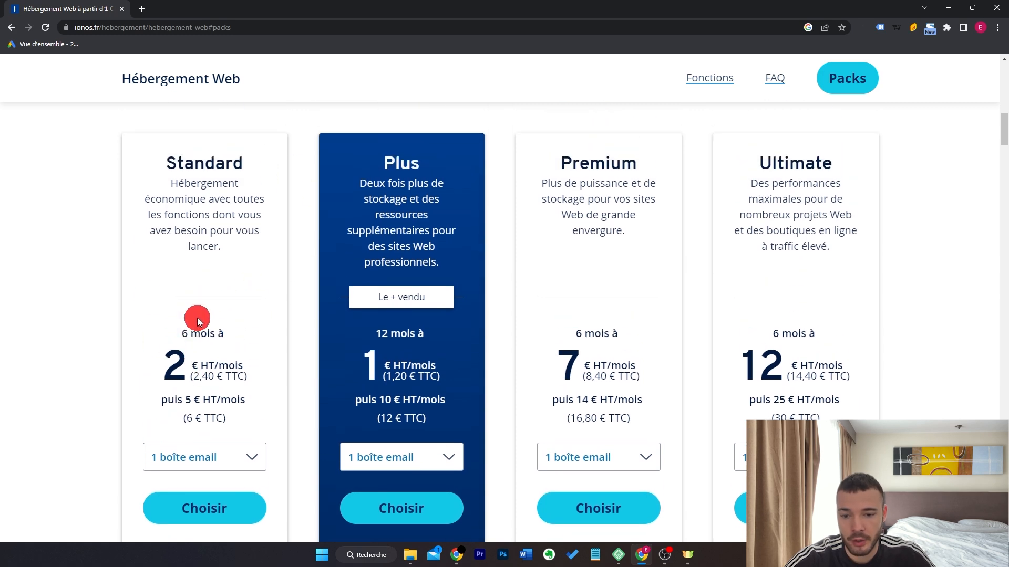
pyautogui.scroll(-1, 325, 376)
pyautogui.click(419, 432)
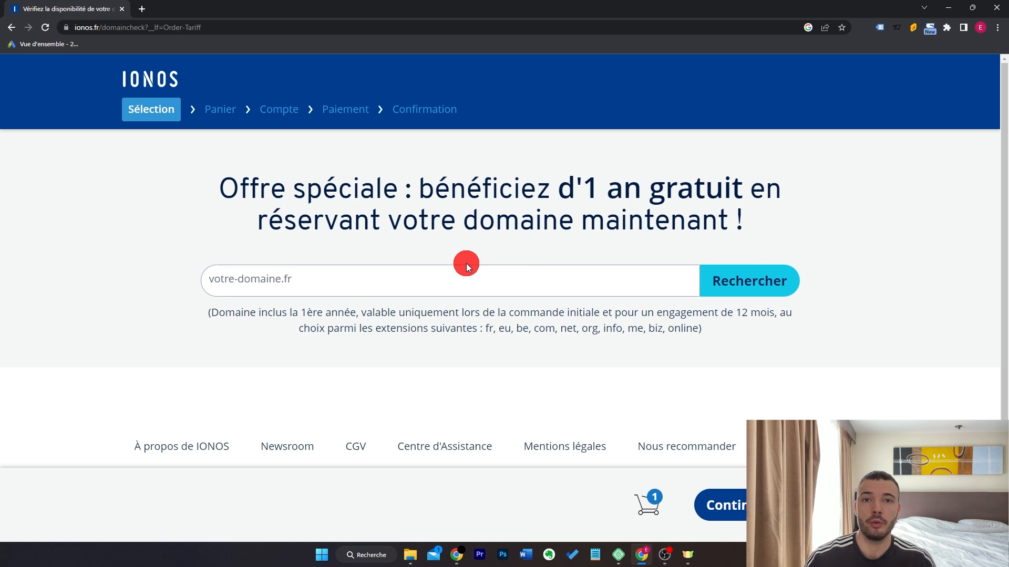
# Search for easywp.fr, add it as the free domain, and go to the cart.
pyautogui.write('easywp.fr')
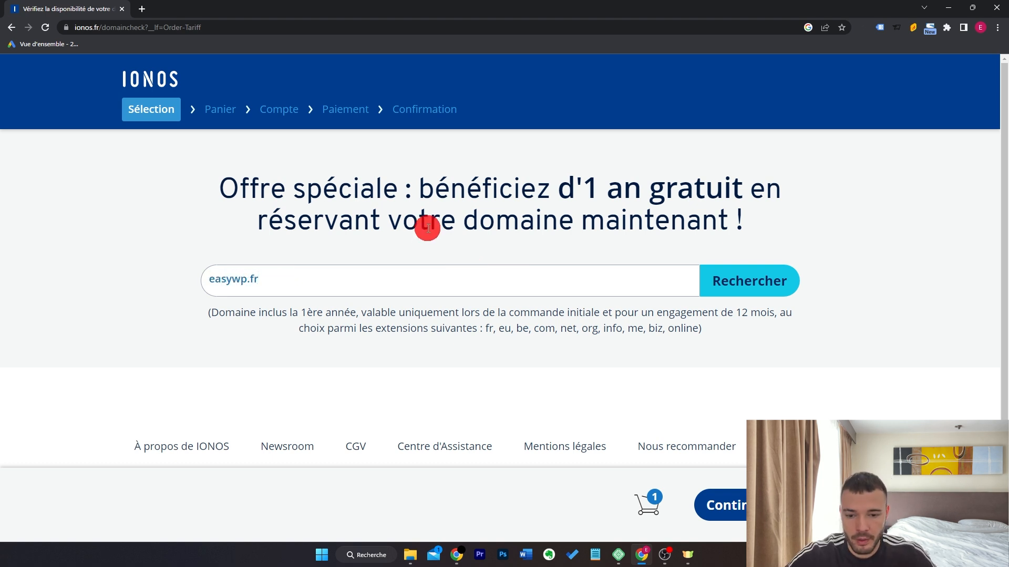
pyautogui.click(743, 276)
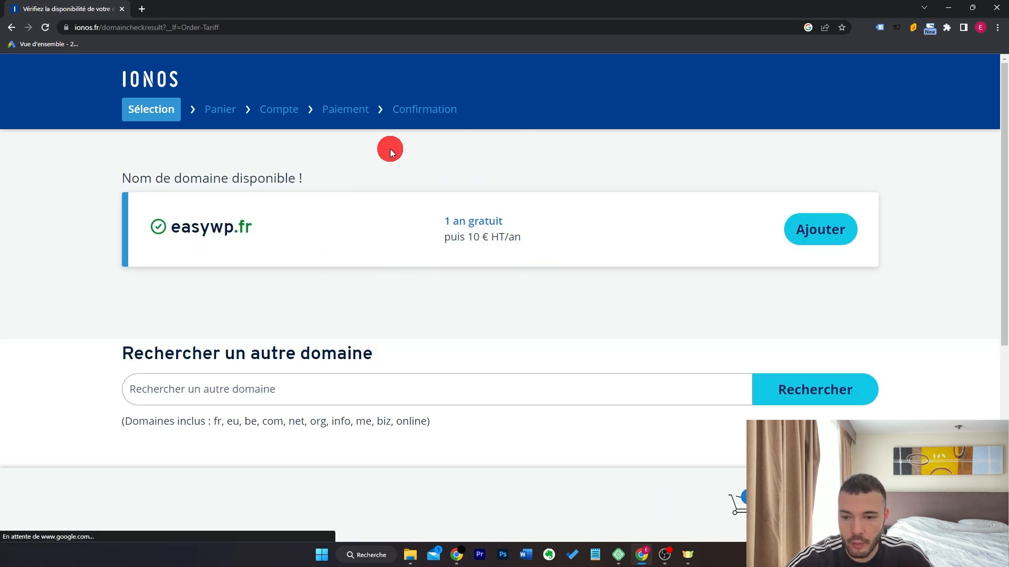
pyautogui.moveTo(444, 223); pyautogui.dragTo(455, 254)
pyautogui.click(433, 244)
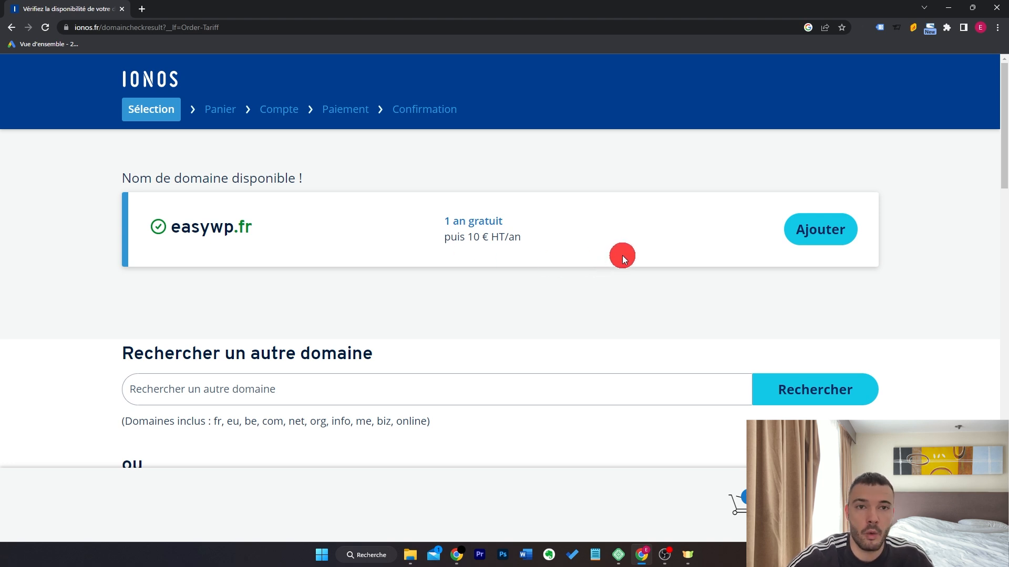
pyautogui.click(829, 226)
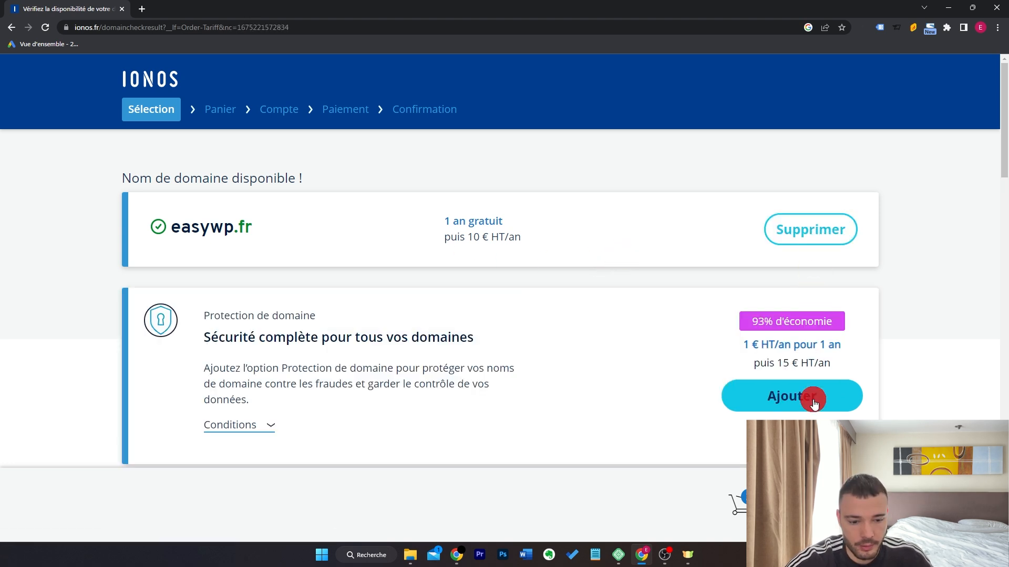
pyautogui.click(739, 499)
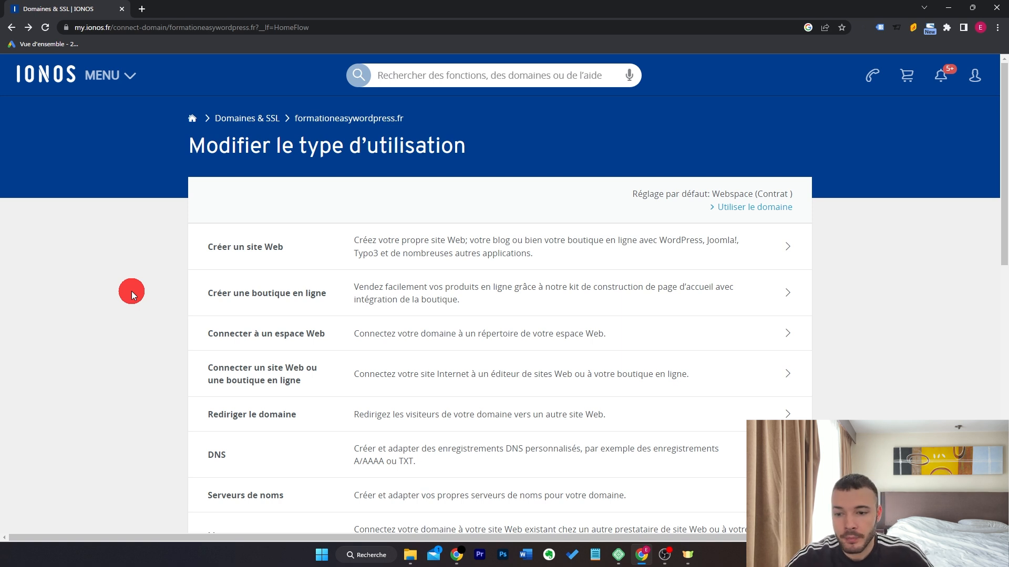
# Start a one-click WordPress install via Créer un site Web > WordPress & plus.
pyautogui.click(117, 76)
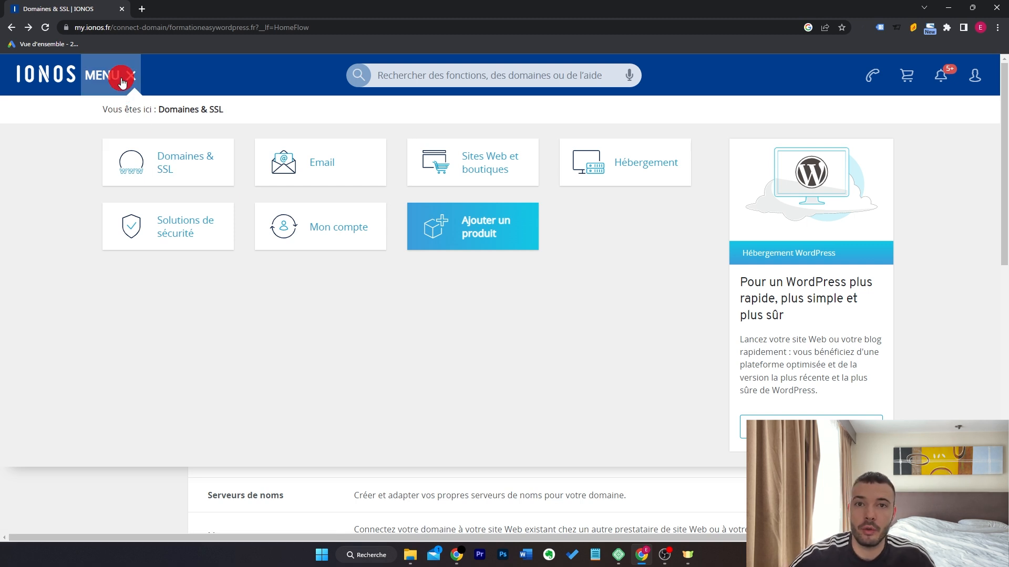
pyautogui.click(122, 82)
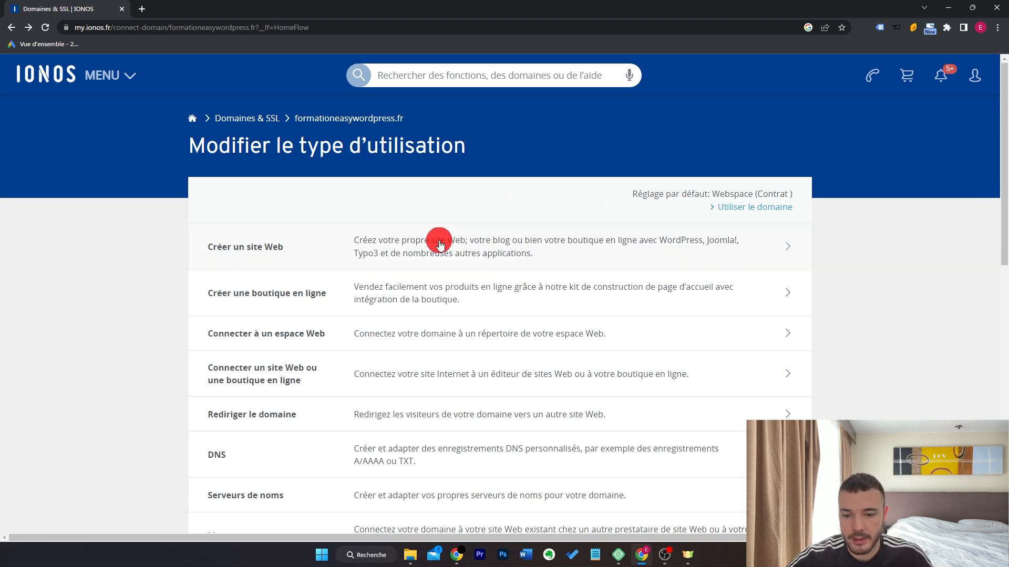
pyautogui.click(394, 247)
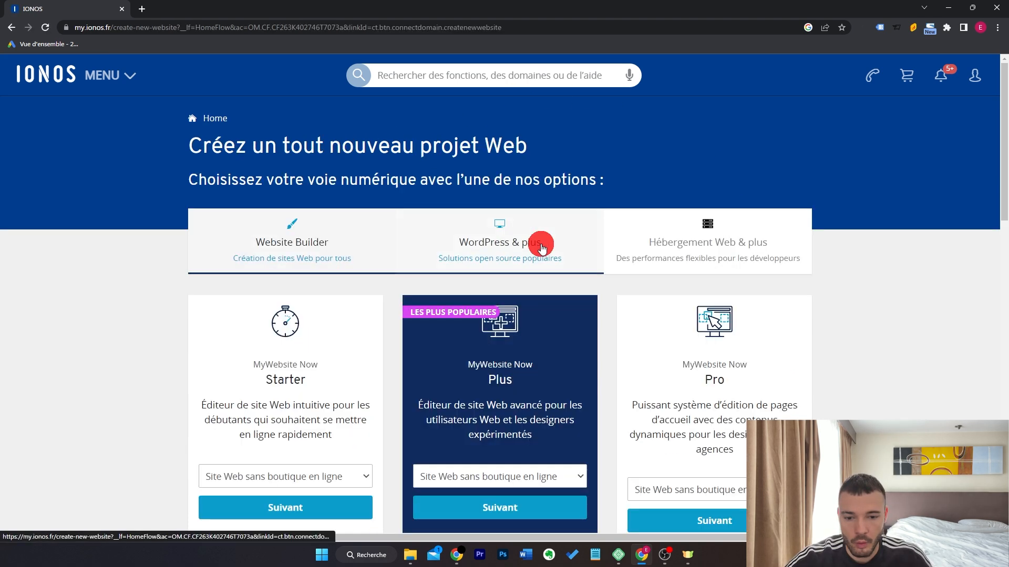
pyautogui.click(535, 245)
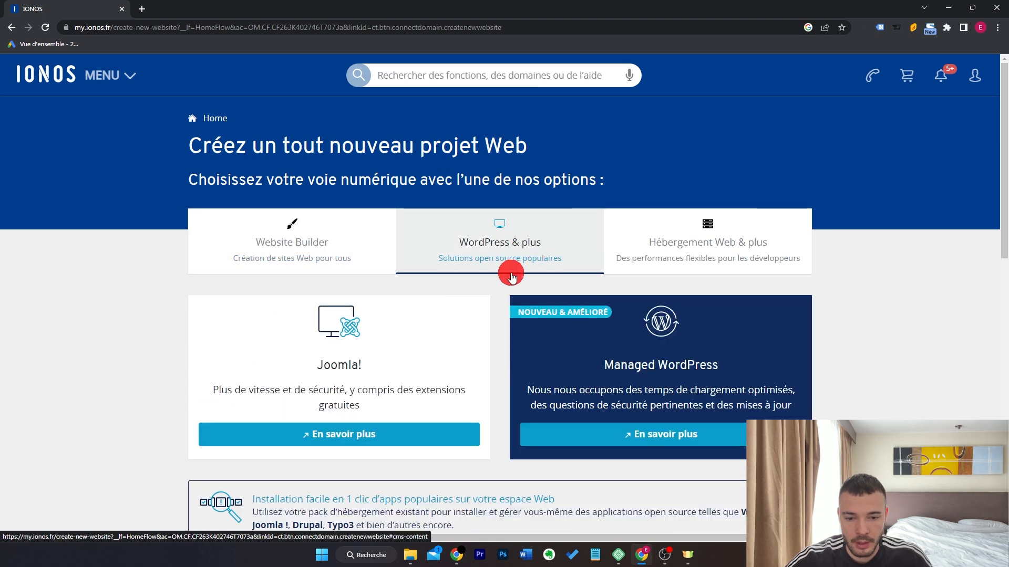
pyautogui.scroll(-4, 512, 277)
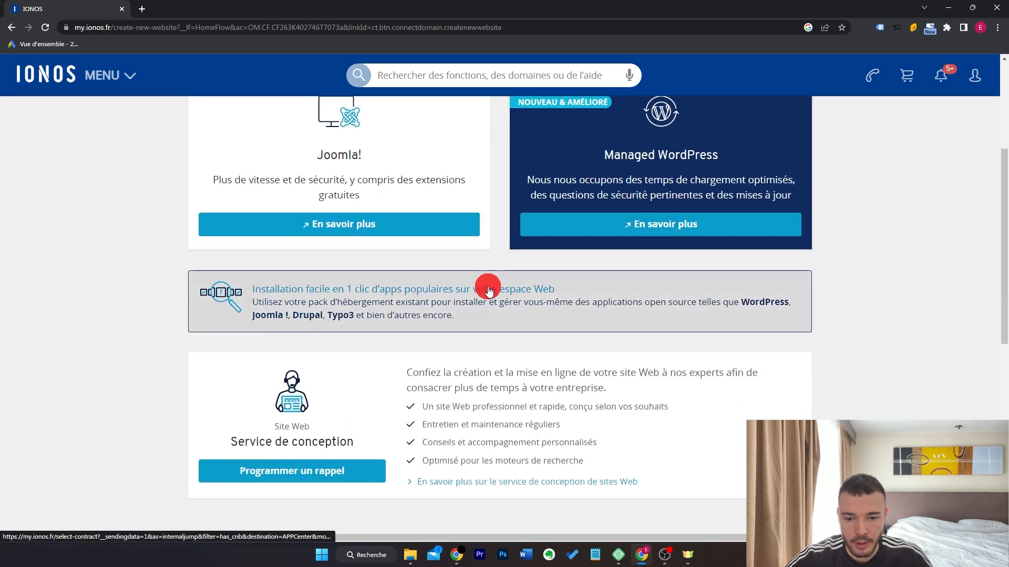
pyautogui.click(437, 290)
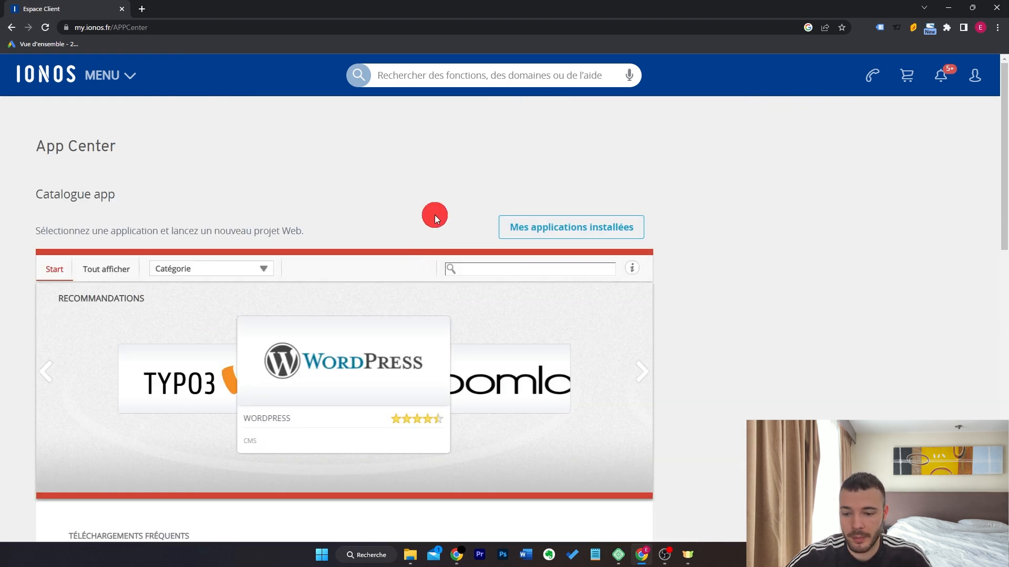
pyautogui.scroll(-5, 434, 215)
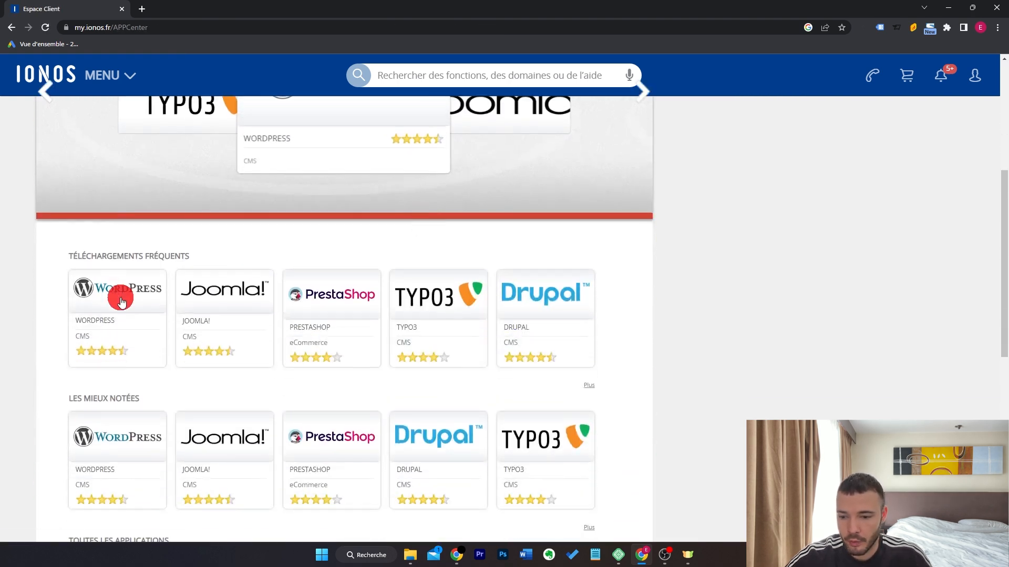
pyautogui.moveTo(122, 297)
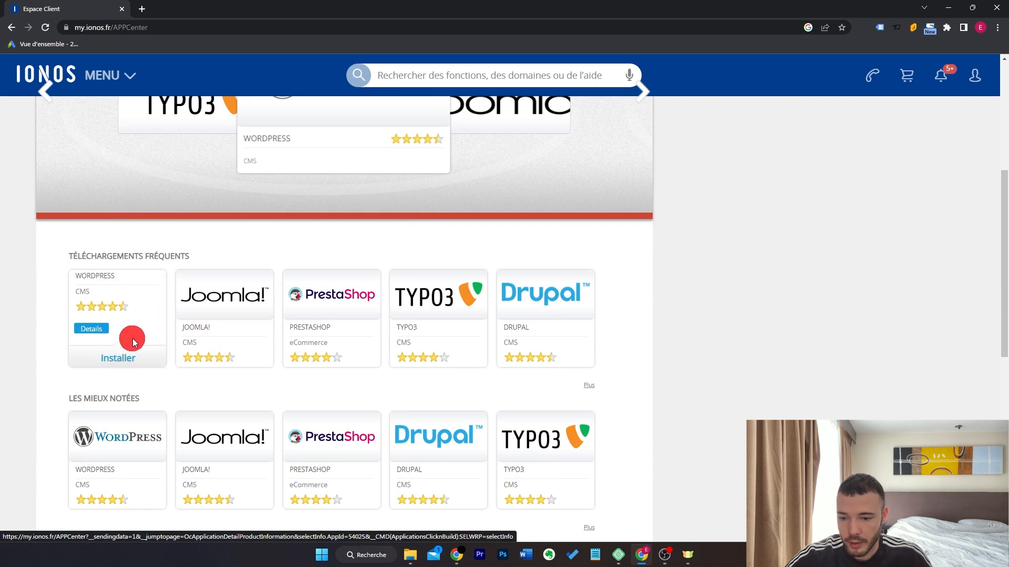
pyautogui.click(128, 355)
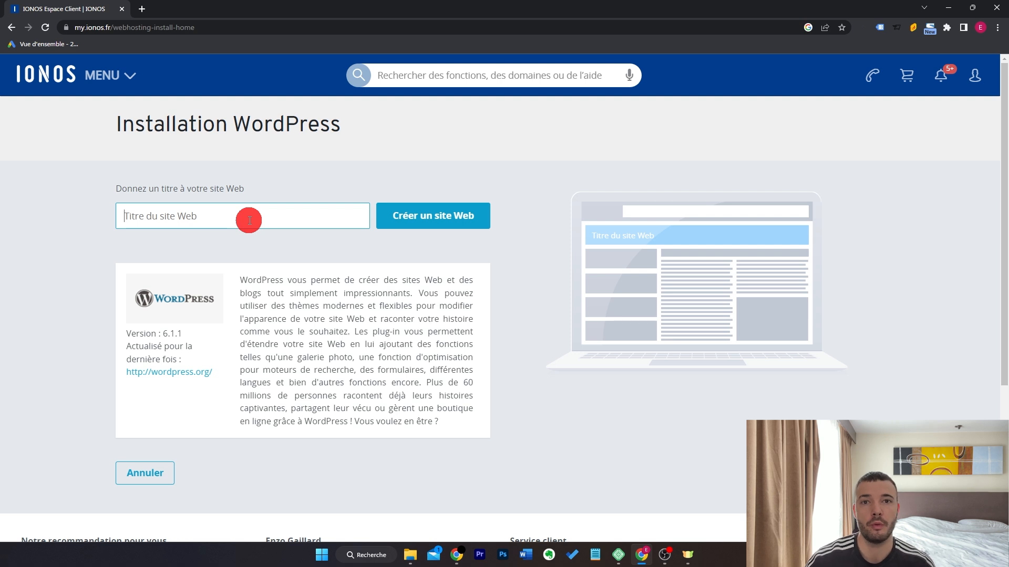
# Create the site titled 'Formation' and accept the terms of use.
pyautogui.write('Formation')
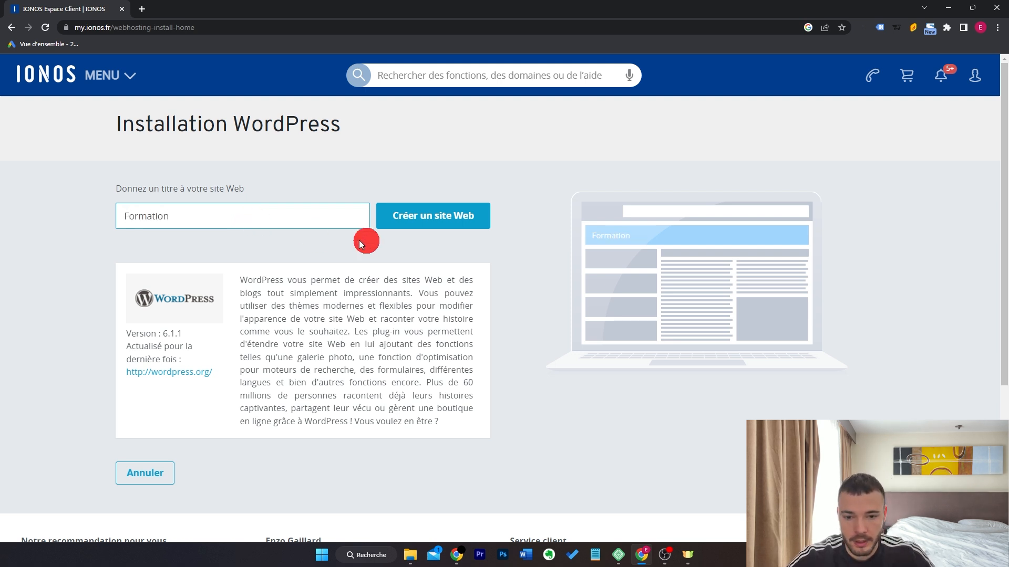
pyautogui.click(441, 222)
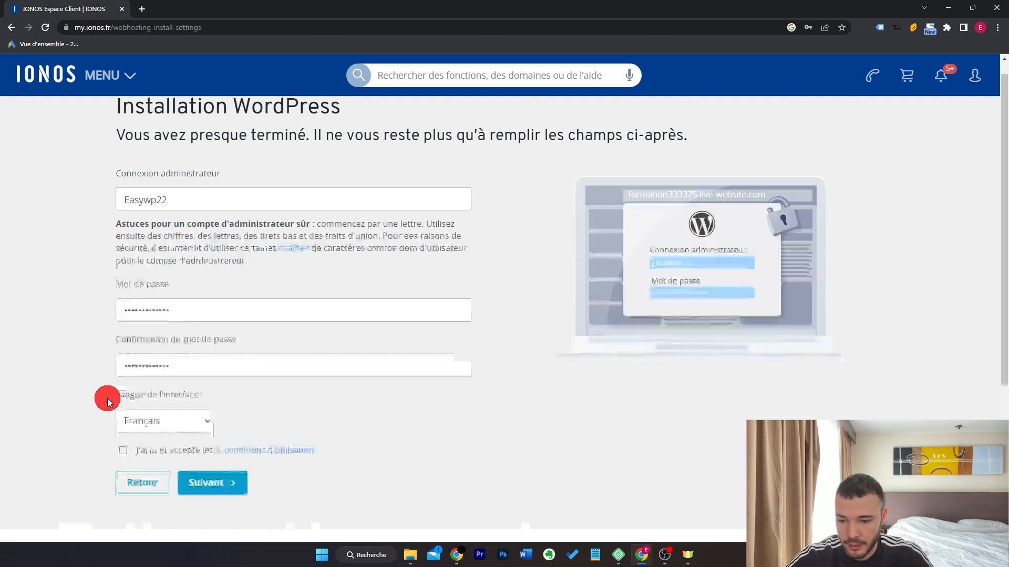
pyautogui.scroll(-3, 101, 401)
pyautogui.click(122, 334)
pyautogui.click(194, 359)
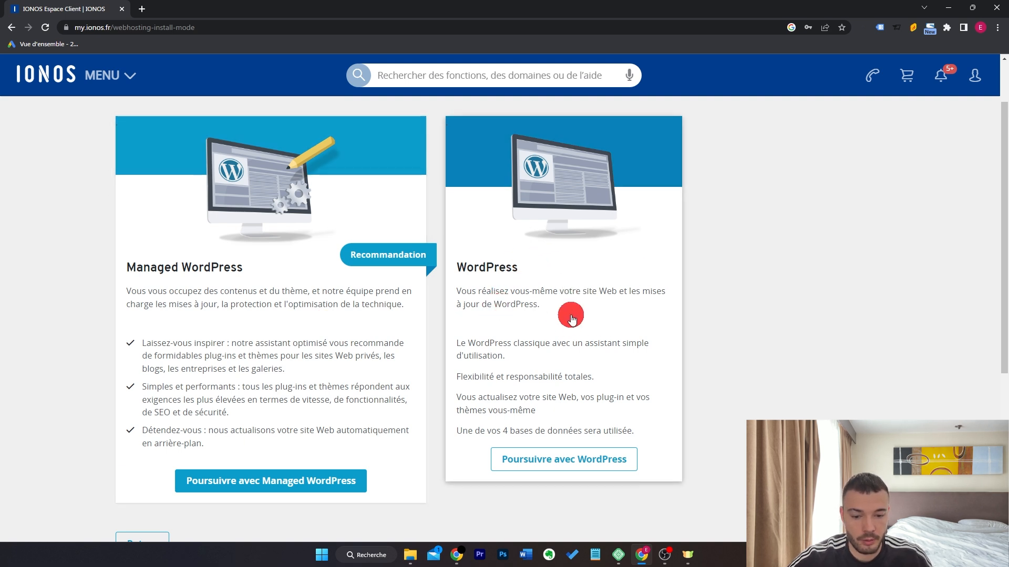
# Choose classic WordPress and assign the formationeasywordpress.fr domain to the site.
pyautogui.click(578, 458)
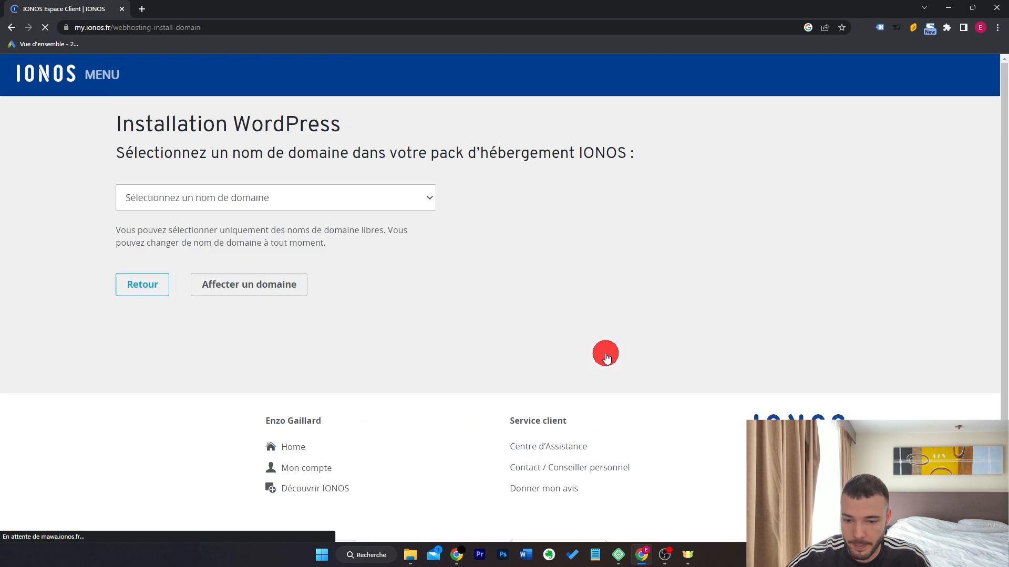
pyautogui.click(365, 199)
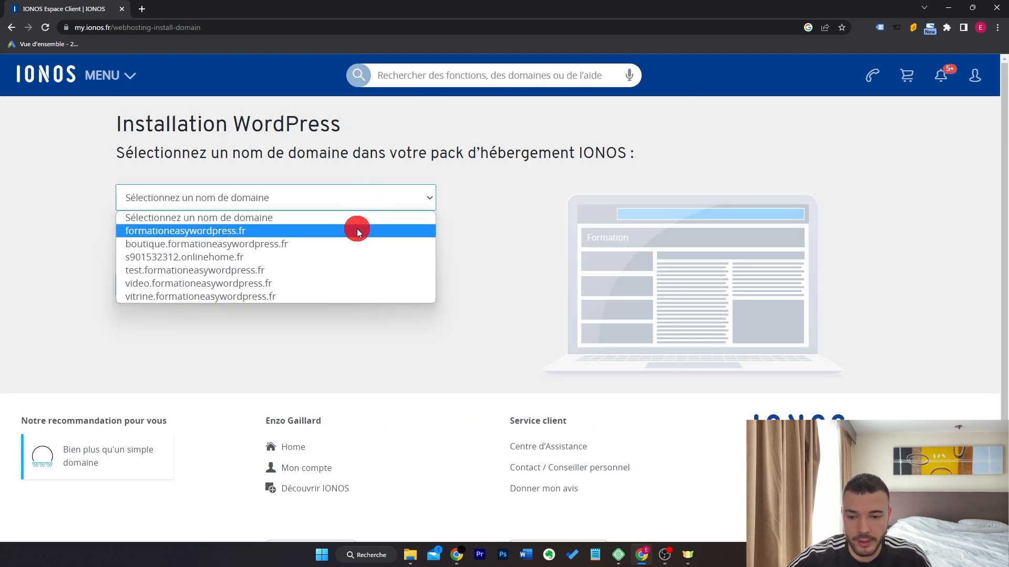
pyautogui.click(351, 231)
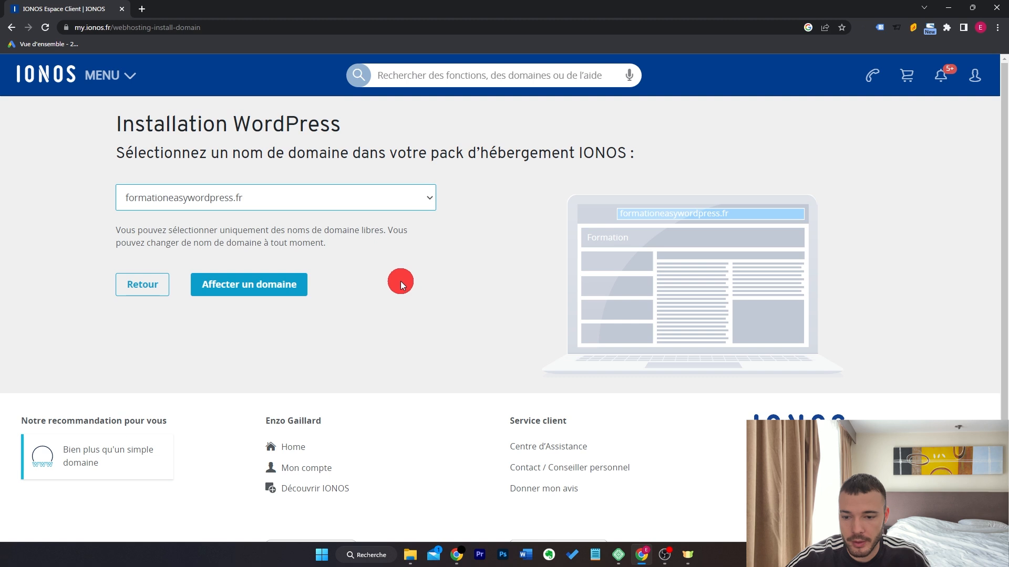
pyautogui.click(271, 284)
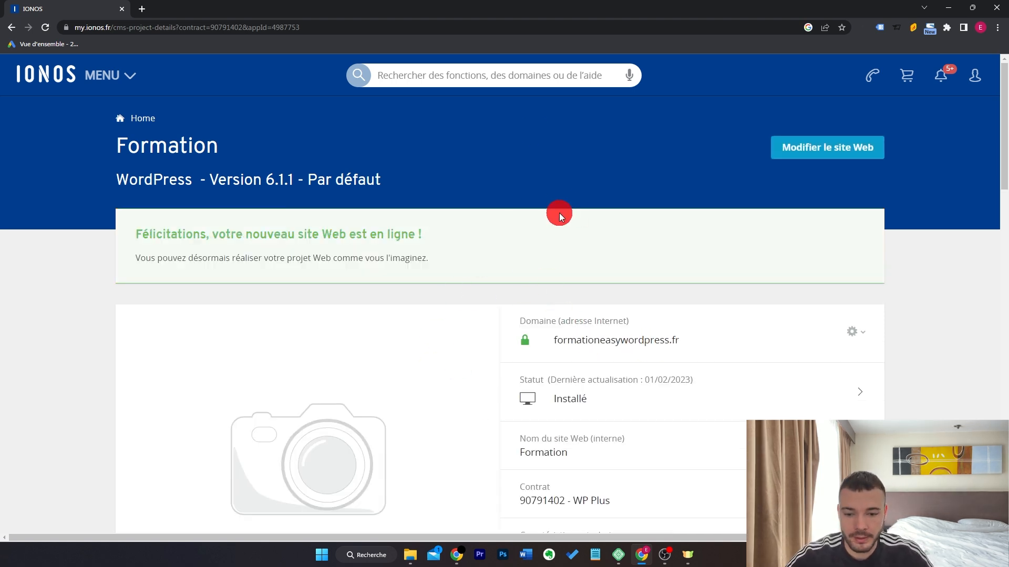
pyautogui.scroll(-4, 559, 215)
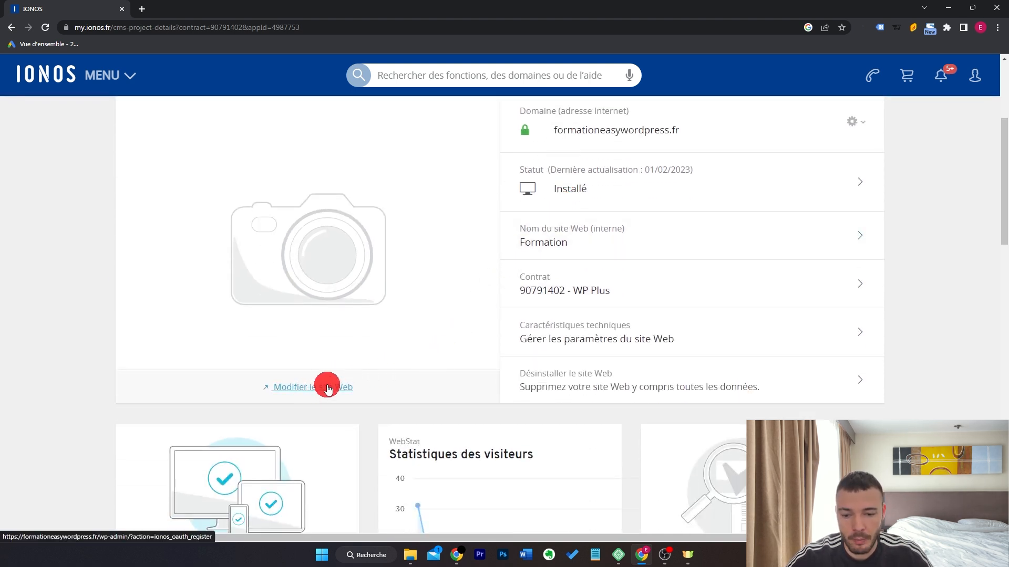
# Log in to the Formation admin with saved credentials, staying signed in, and skip guided setup.
pyautogui.click(331, 390)
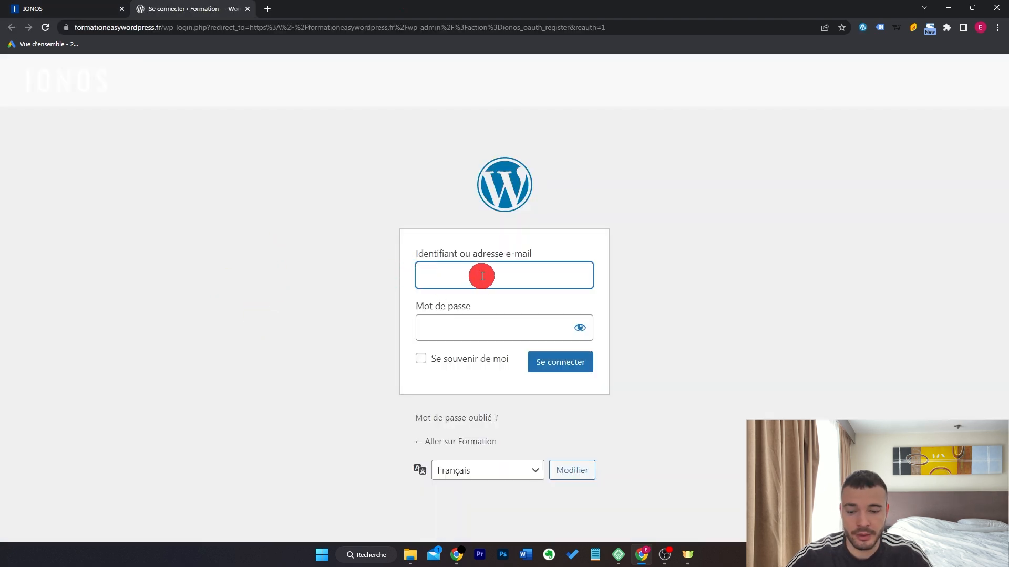
pyautogui.write('Easy')
pyautogui.click(487, 304)
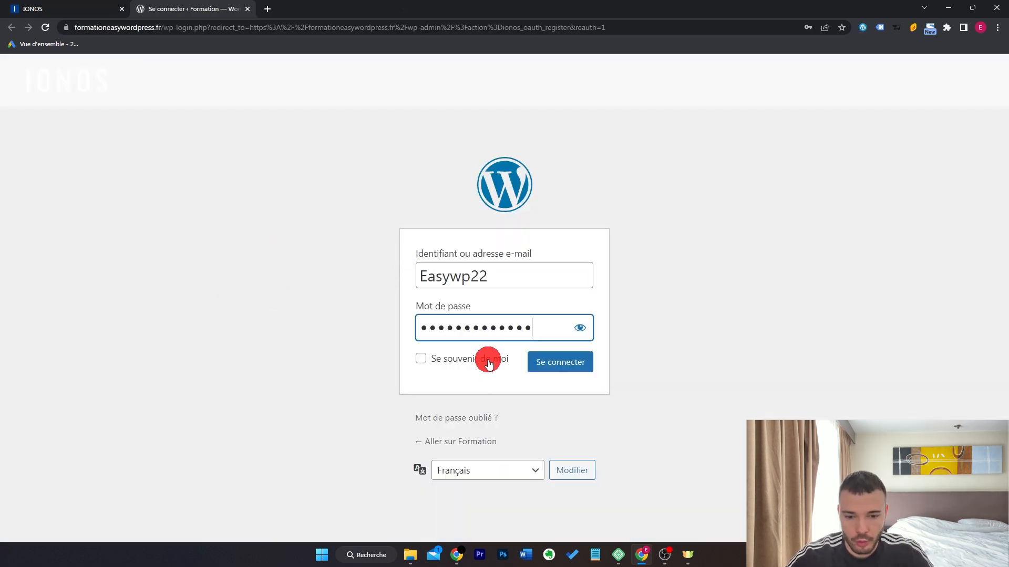
pyautogui.click(484, 359)
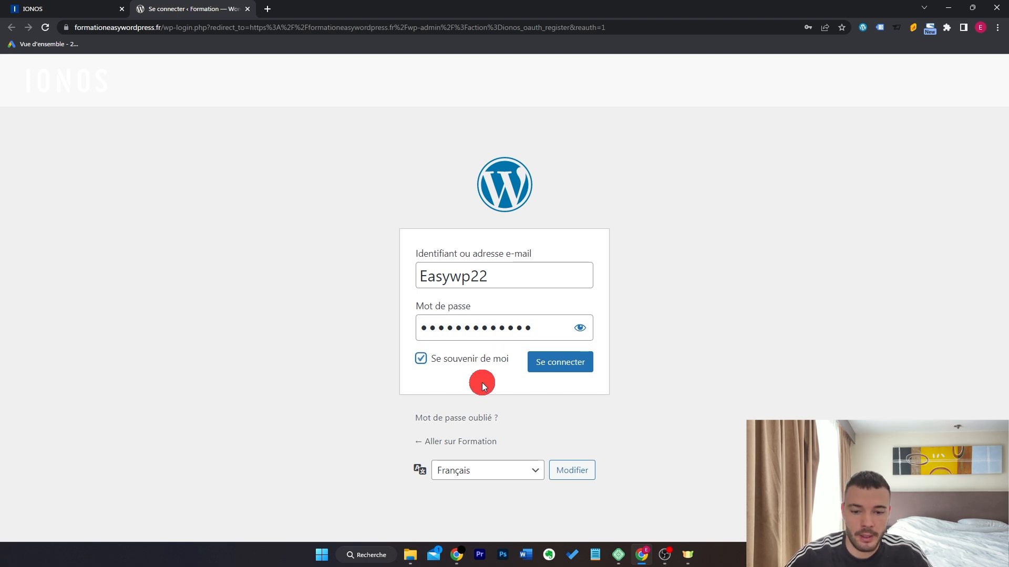
pyautogui.click(552, 368)
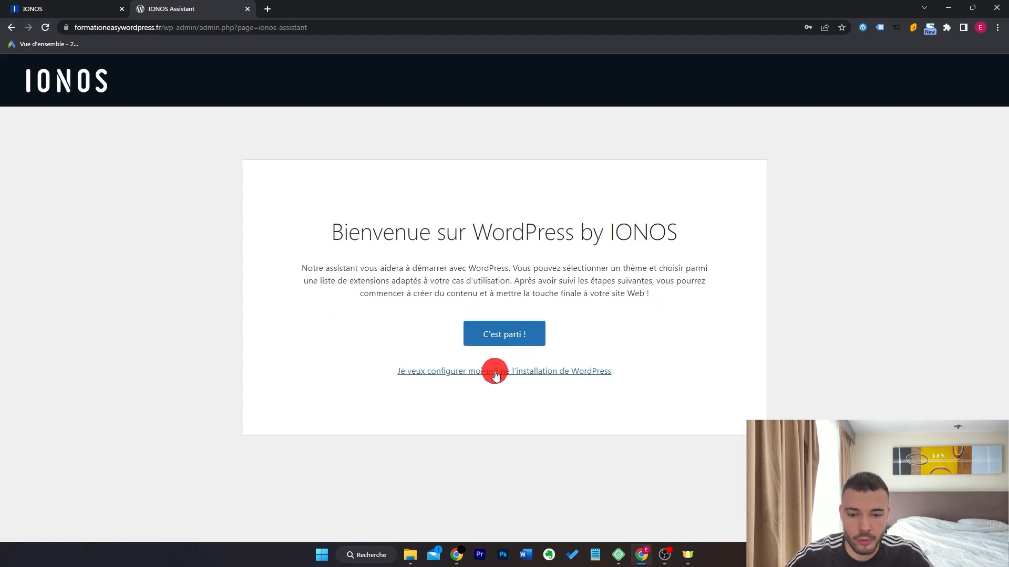
pyautogui.click(494, 372)
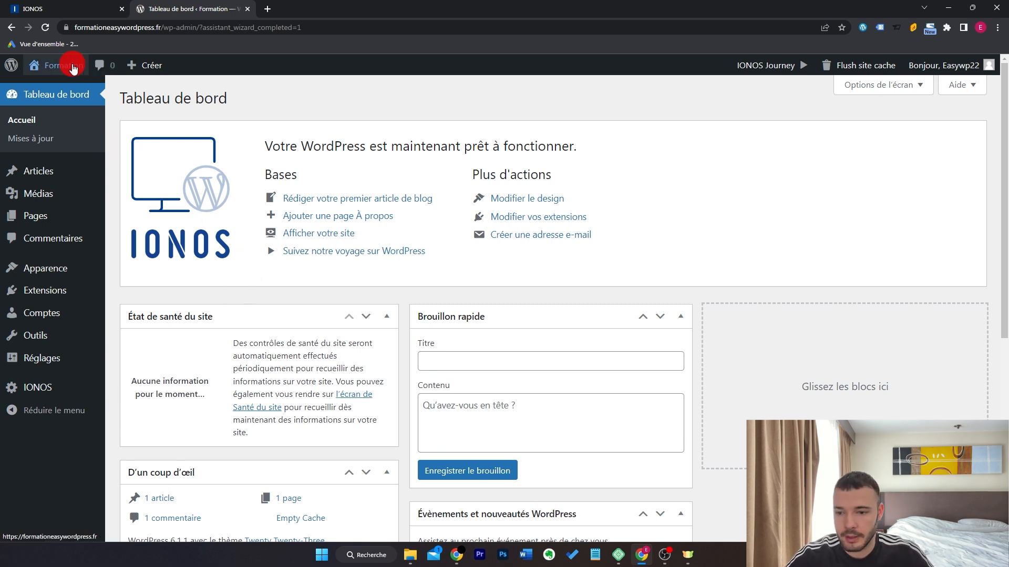
# Open the live Formation site and scroll its Mindblown homepage with the 'Hello world!' post.
pyautogui.moveTo(74, 68)
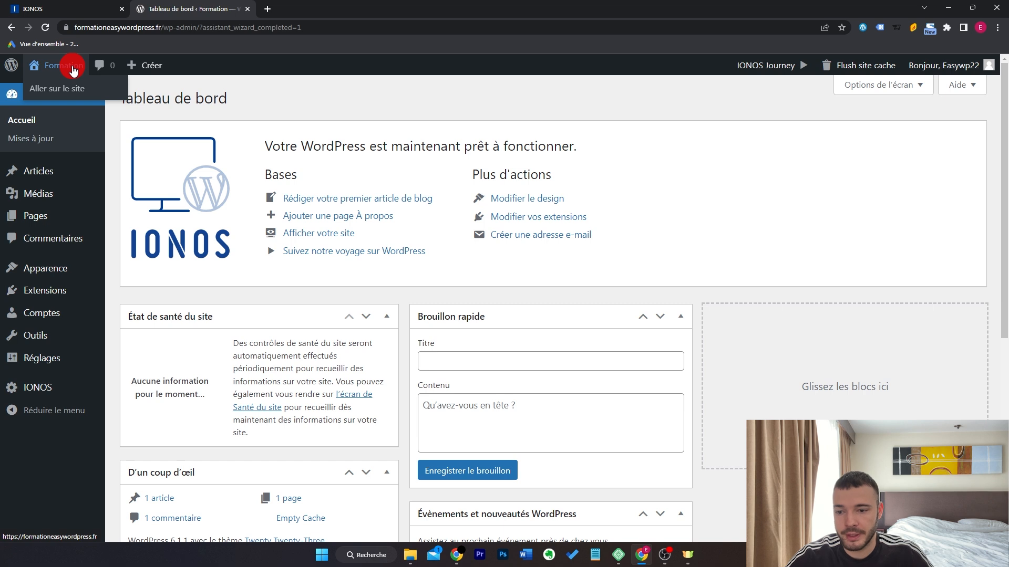
pyautogui.click(70, 88)
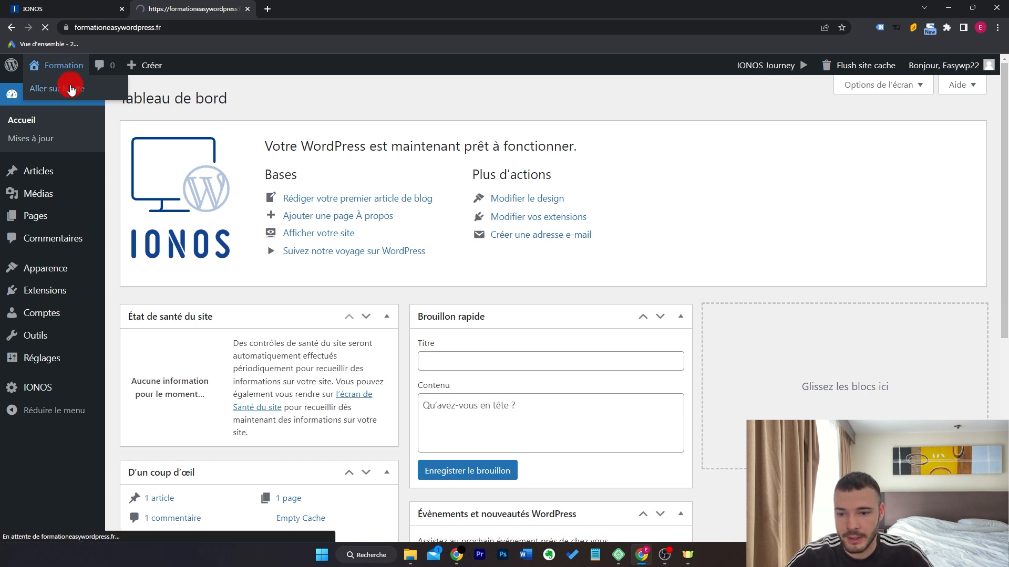
pyautogui.scroll(-5, 806, 263)
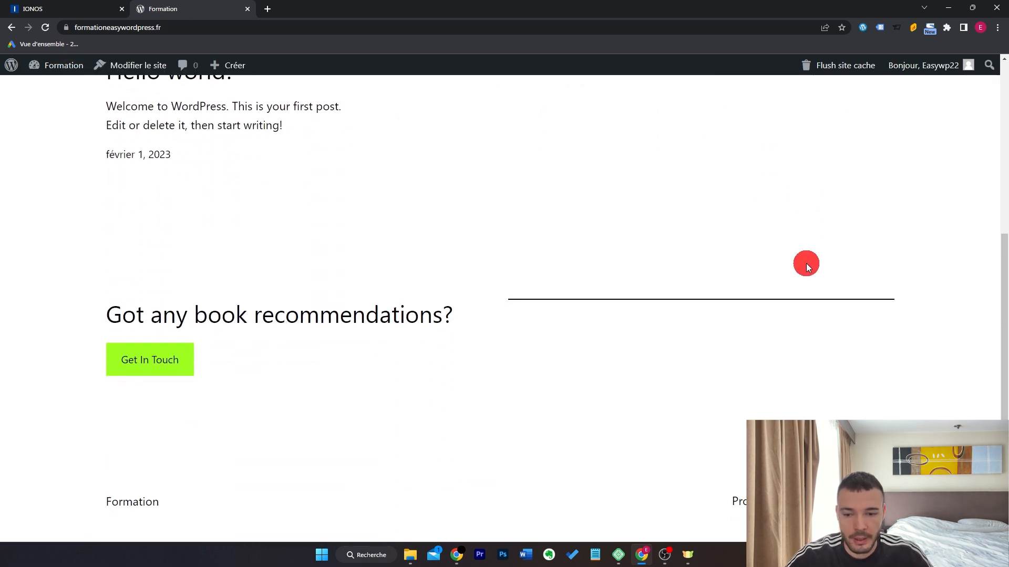
pyautogui.scroll(5, 806, 263)
pyautogui.scroll(-5, 808, 267)
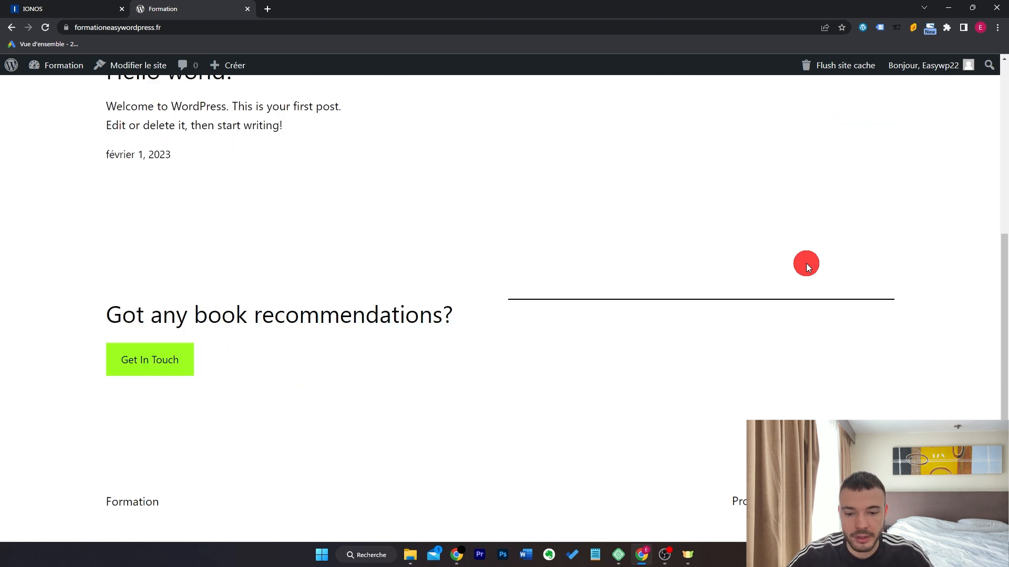
pyautogui.scroll(5, 808, 267)
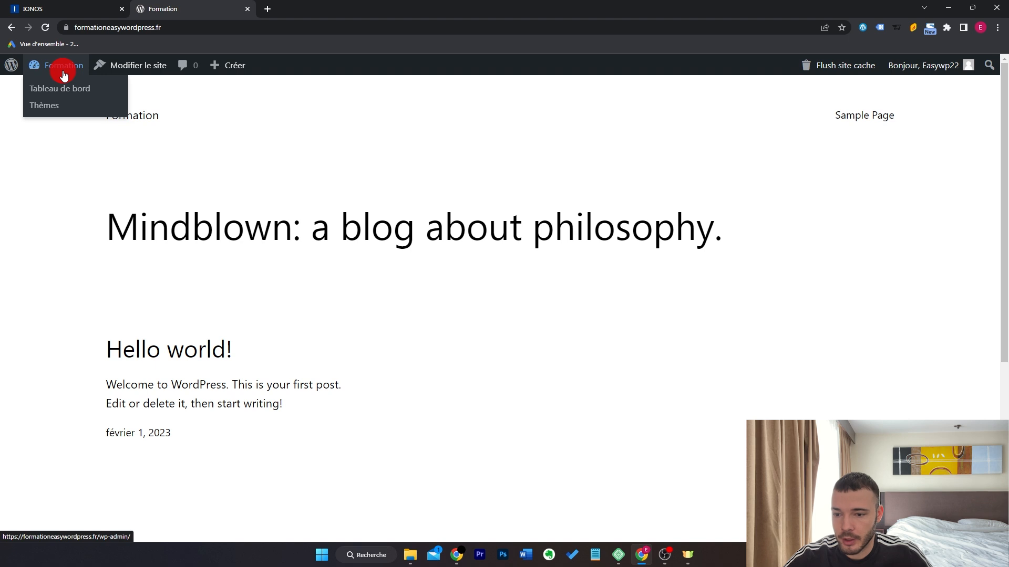
# Return to the dashboard and open Apparence > Thèmes, showing Twenty Twenty-Three active.
pyautogui.click(63, 86)
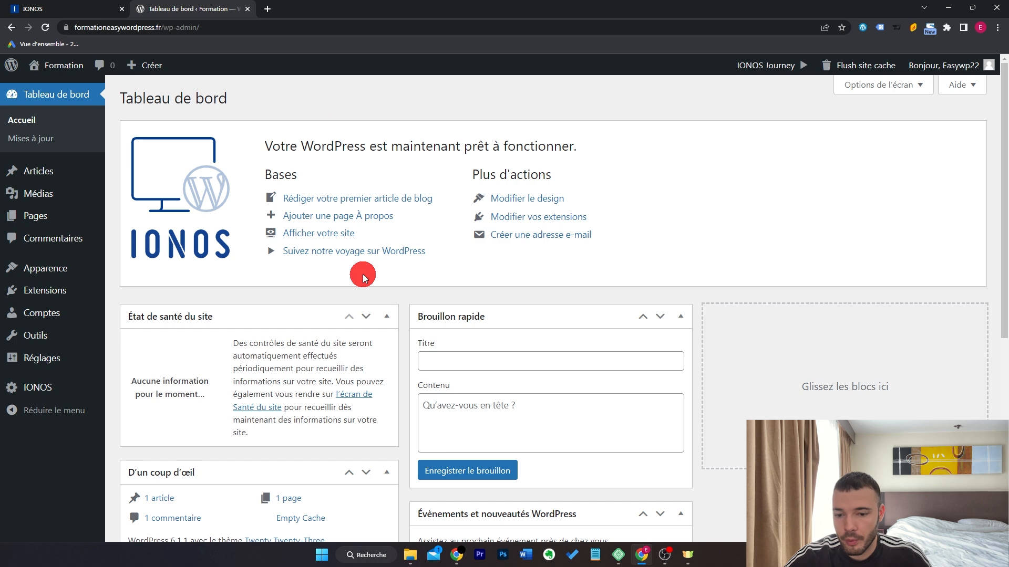
pyautogui.moveTo(79, 270)
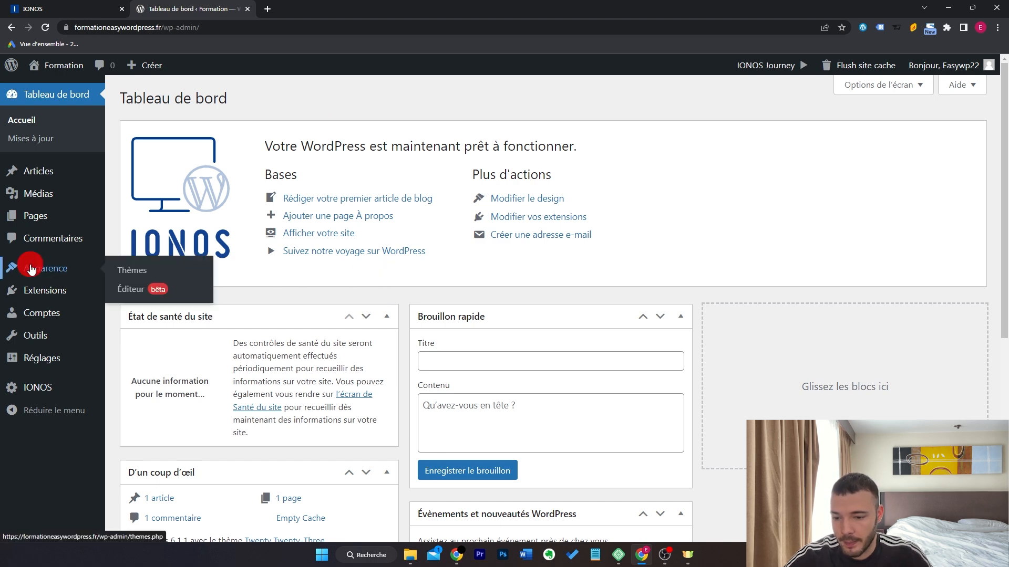
pyautogui.click(168, 268)
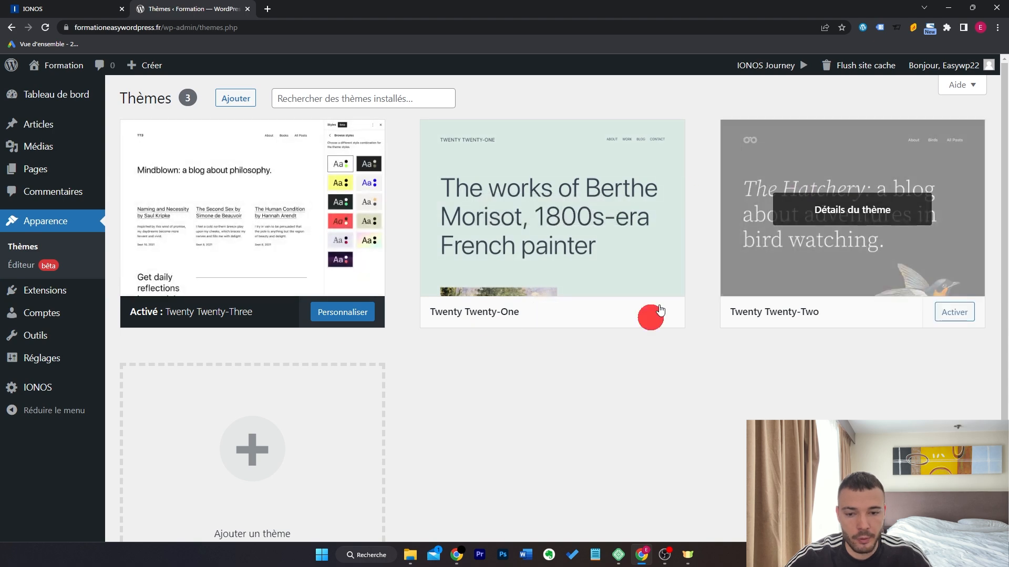
# Browse the popular themes on Ajouter des thèmes to locate the OceanWP card.
pyautogui.click(235, 99)
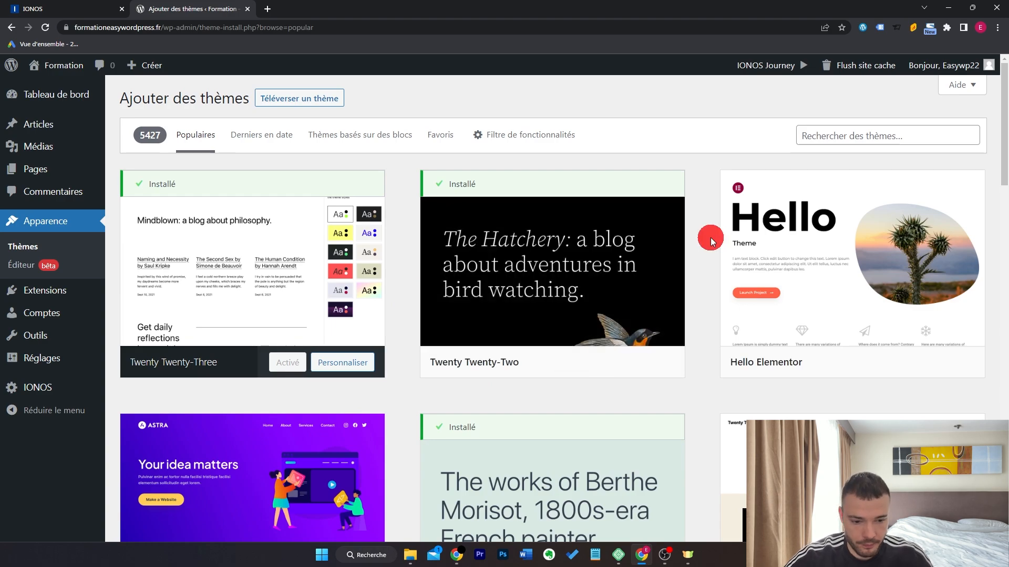
pyautogui.scroll(-12, 712, 238)
pyautogui.scroll(-8, 712, 238)
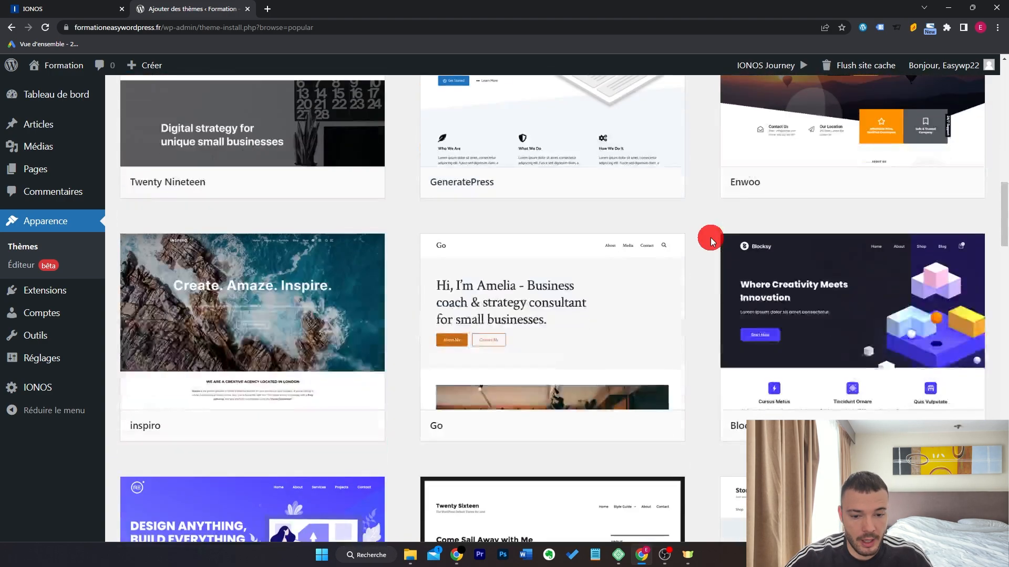
pyautogui.scroll(20, 712, 239)
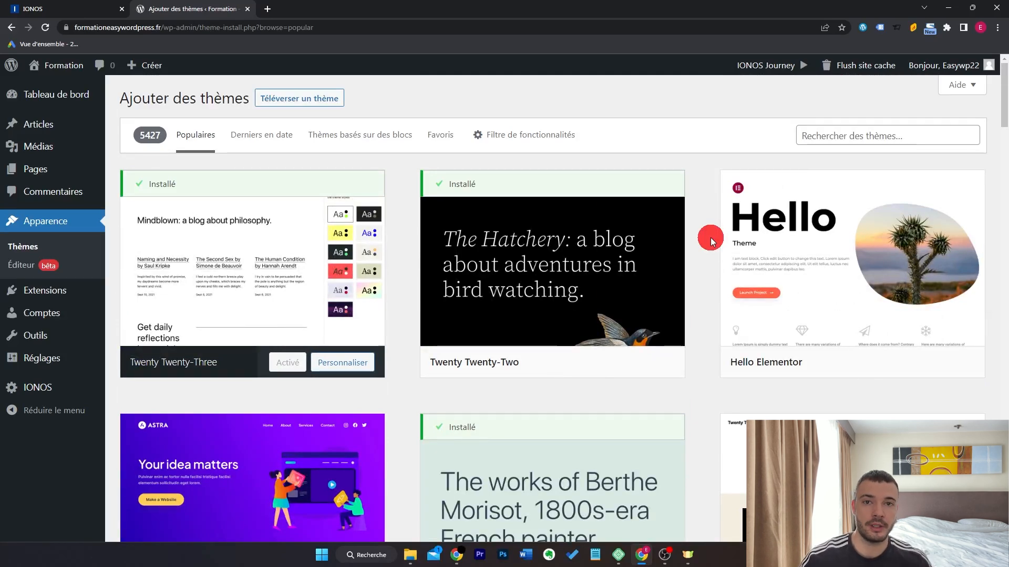
pyautogui.scroll(-4, 712, 237)
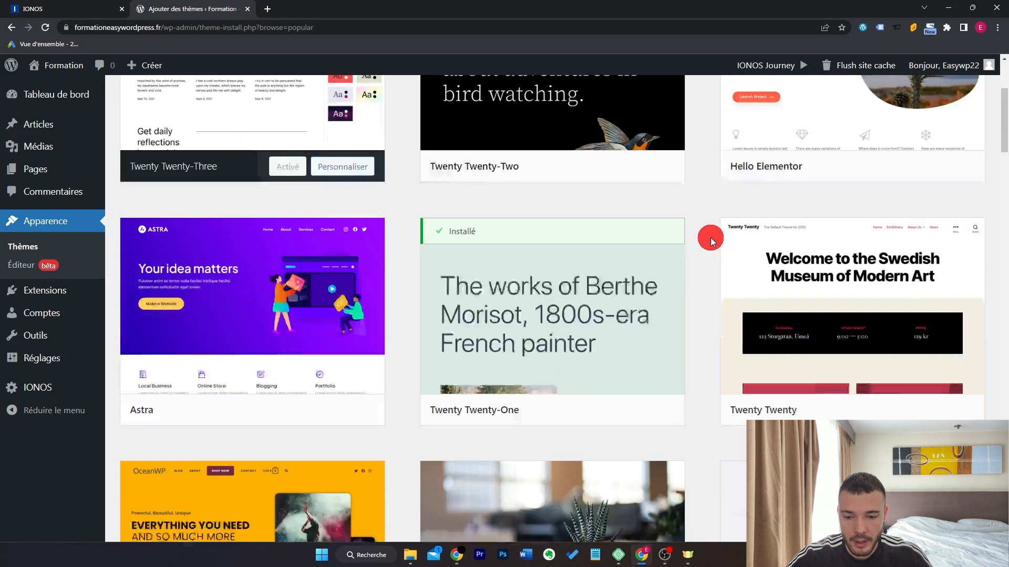
pyautogui.scroll(-5, 332, 301)
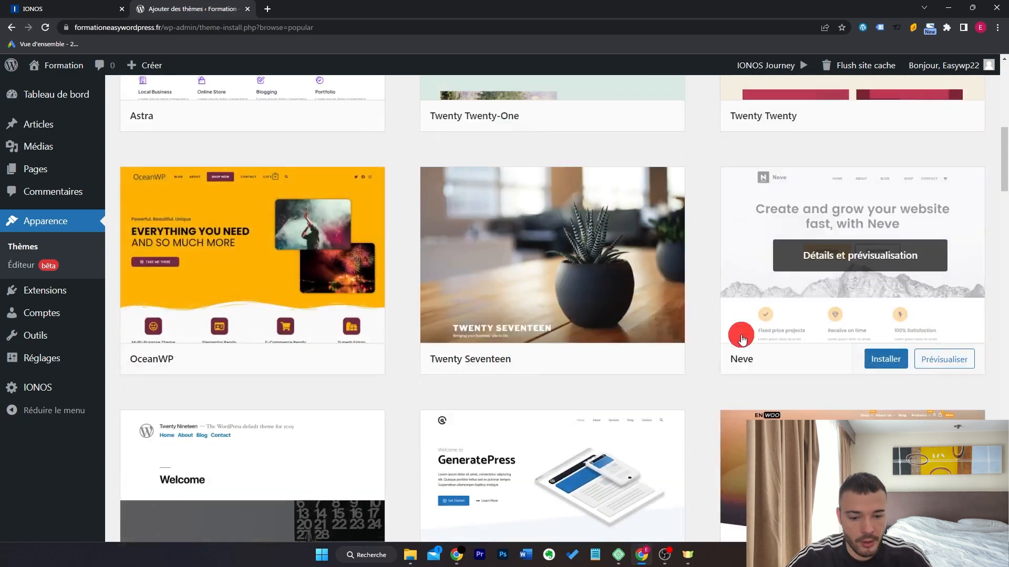
pyautogui.scroll(-5, 737, 336)
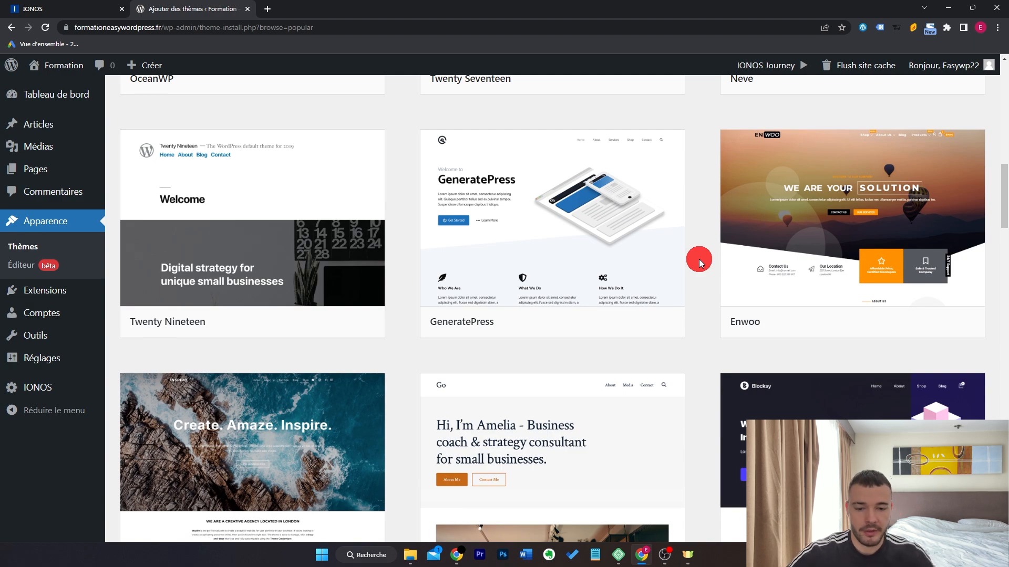
pyautogui.scroll(-2, 683, 260)
pyautogui.scroll(-2, 719, 371)
pyautogui.scroll(-1, 719, 371)
pyautogui.scroll(-3, 732, 342)
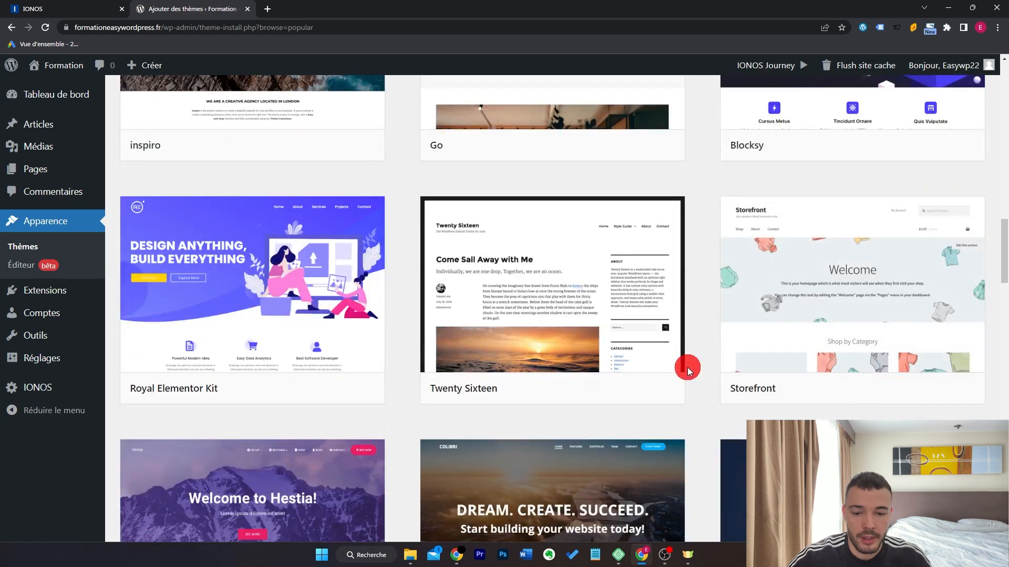
pyautogui.scroll(-4, 689, 370)
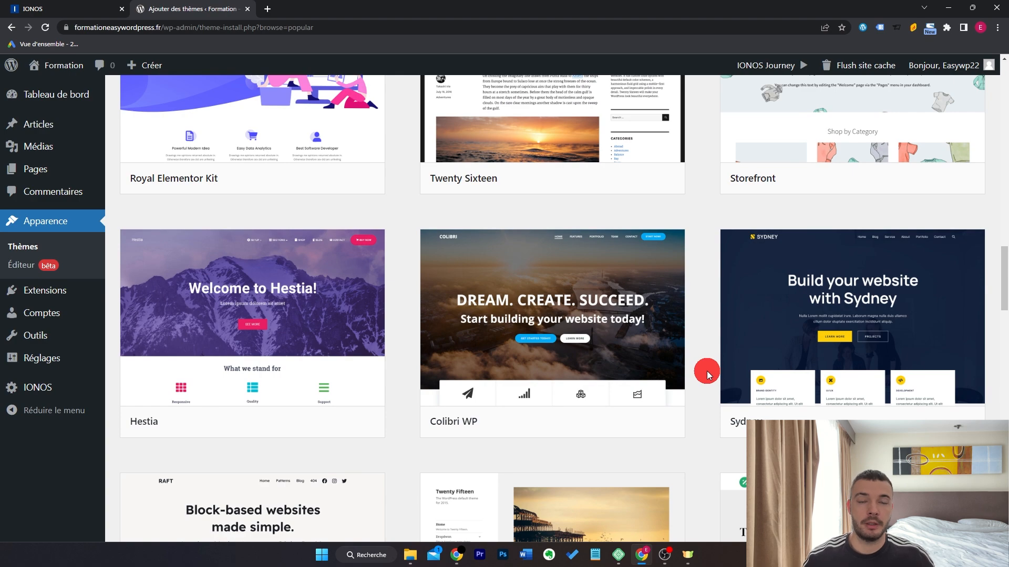
pyautogui.scroll(15, 704, 370)
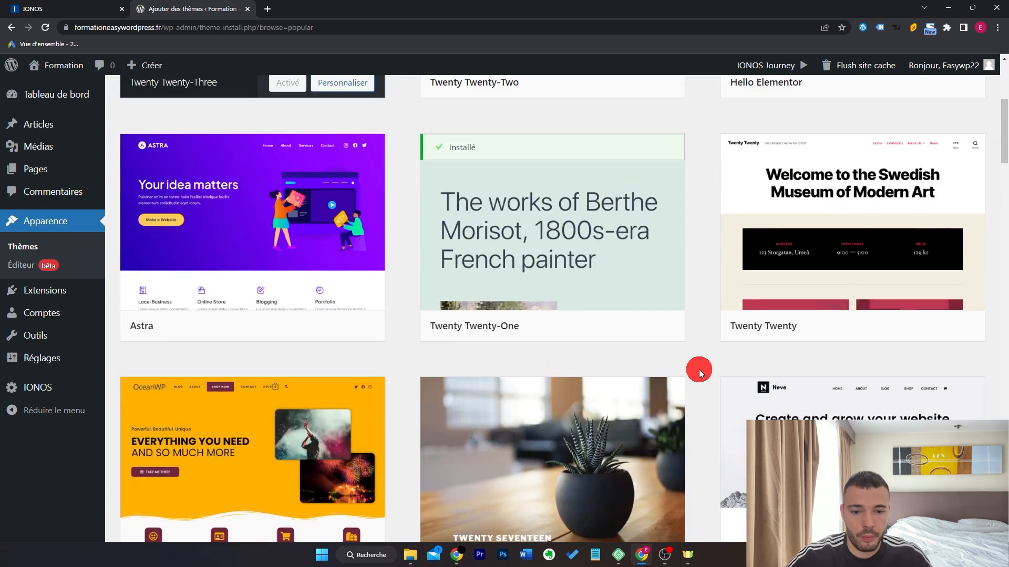
pyautogui.scroll(-1, 699, 369)
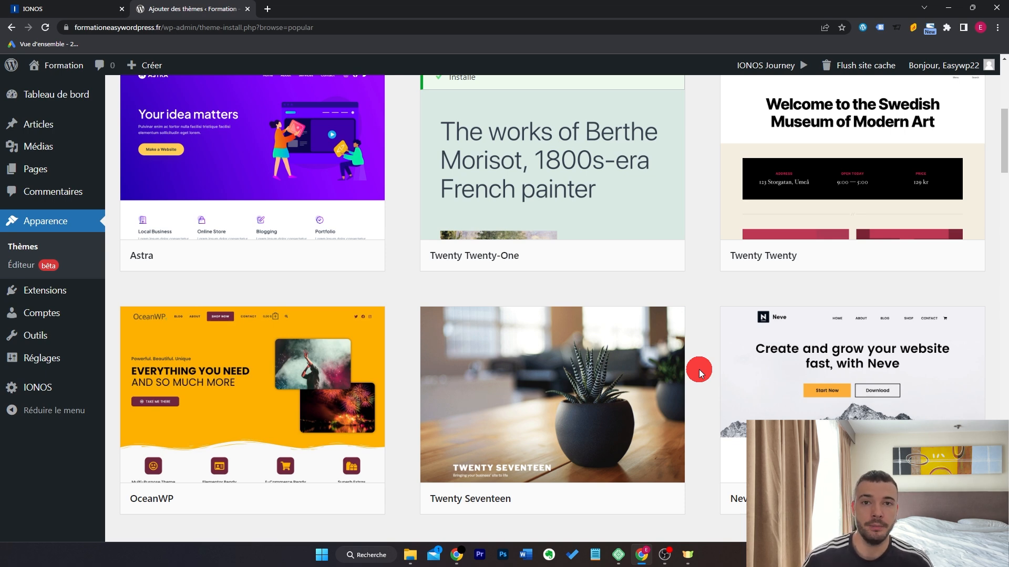
pyautogui.scroll(-1, 699, 370)
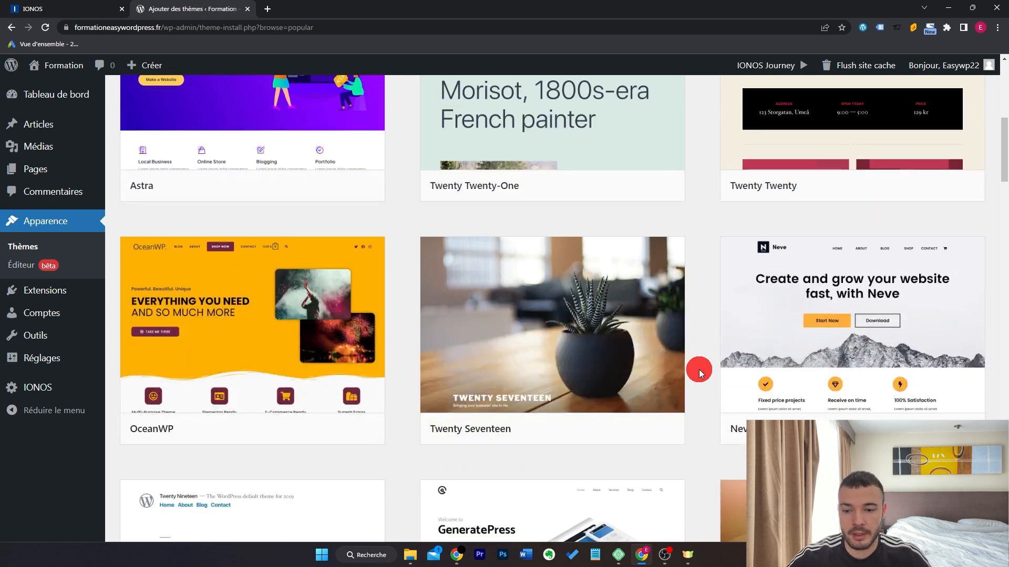
pyautogui.moveTo(270, 360)
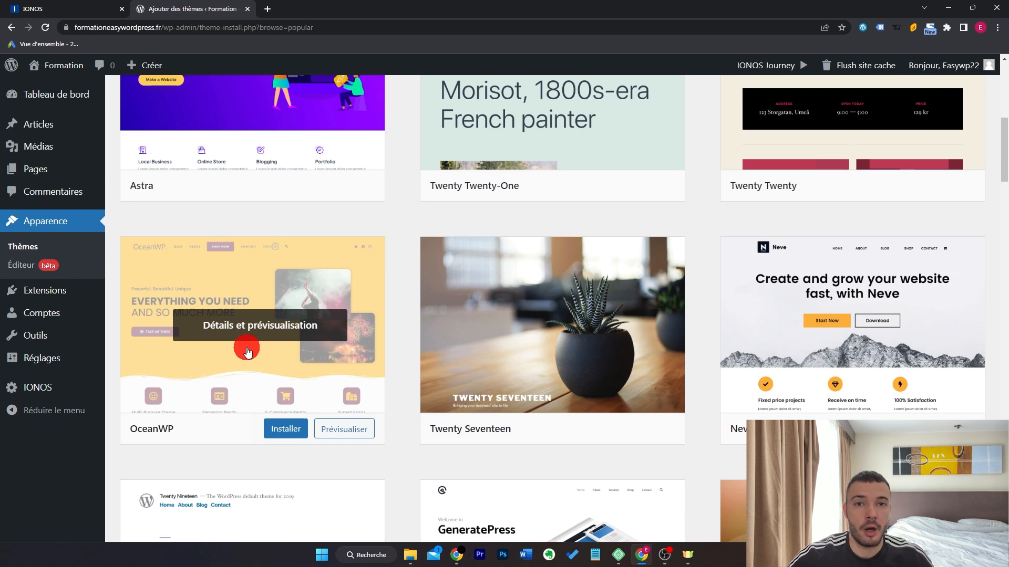
pyautogui.scroll(-1, 244, 357)
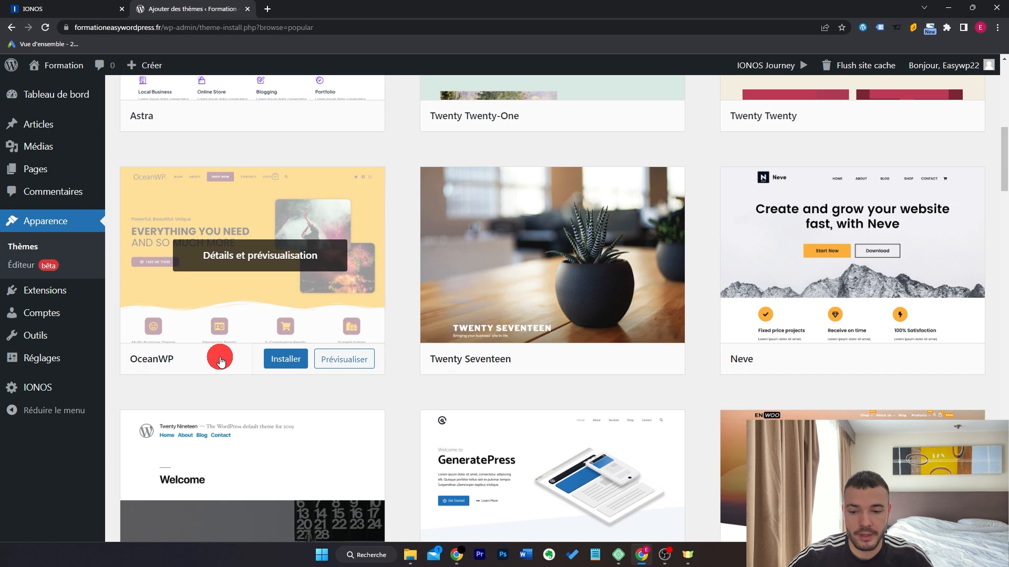
# Install and activate the OceanWP theme, dismissing the activation notice.
pyautogui.click(286, 357)
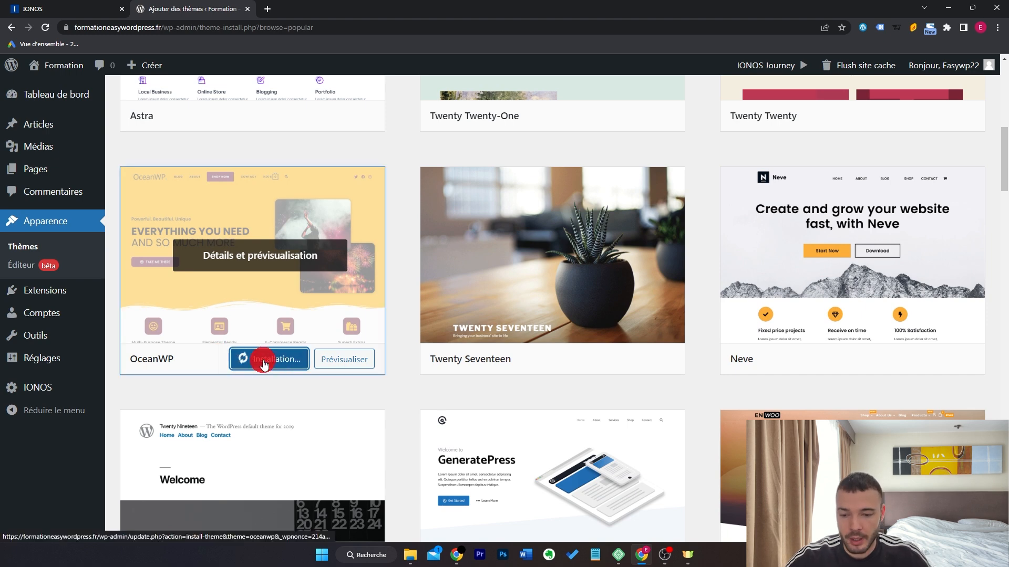
pyautogui.click(239, 357)
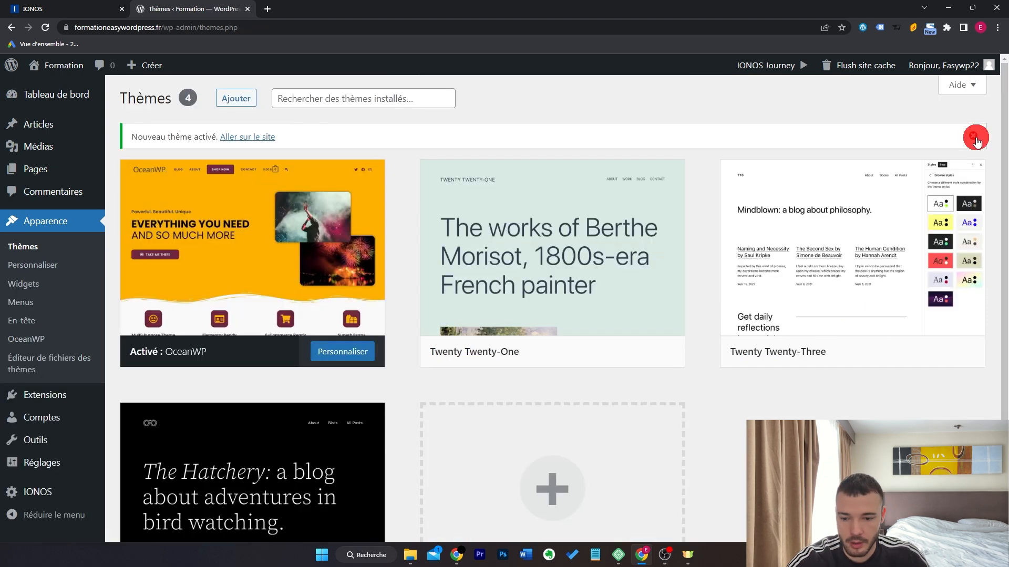
pyautogui.click(975, 138)
# View the live site with OceanWP, then return to the Formation dashboard.
pyautogui.moveTo(62, 65)
pyautogui.click(75, 89)
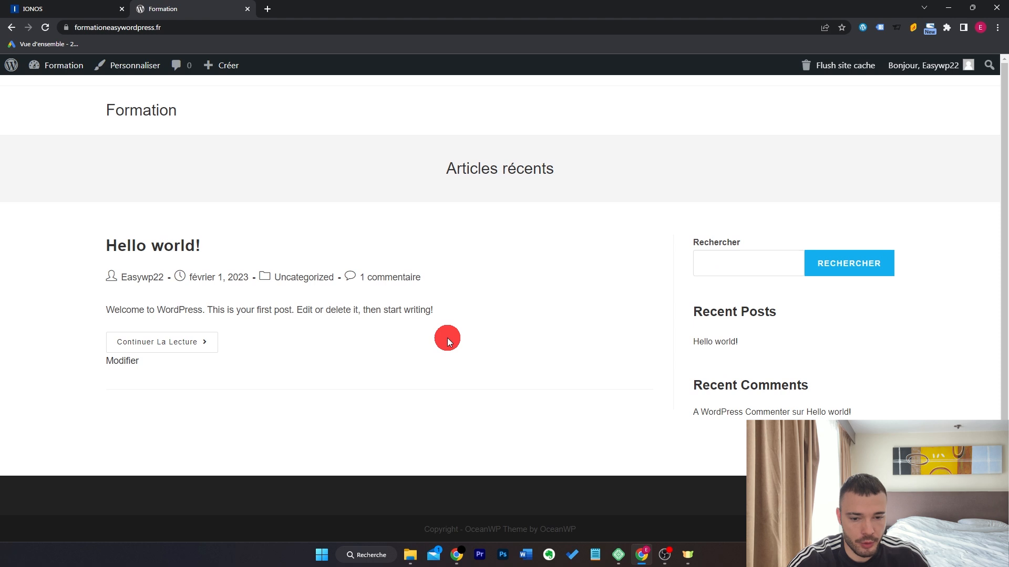
pyautogui.moveTo(62, 65)
pyautogui.click(62, 84)
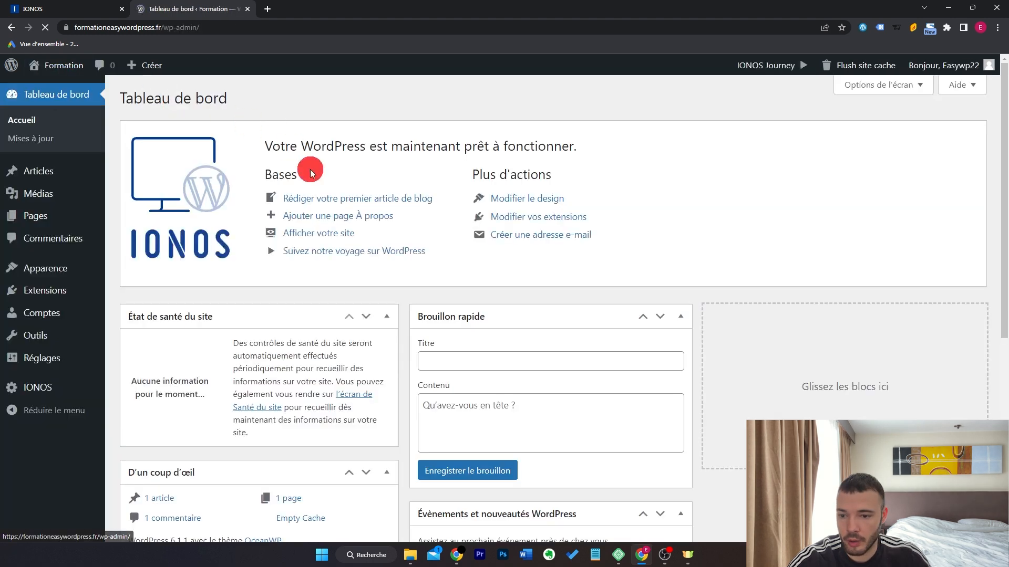
# Open Apparence > Personnaliser, look over the Typographie settings, and return to the main panel.
pyautogui.moveTo(72, 270)
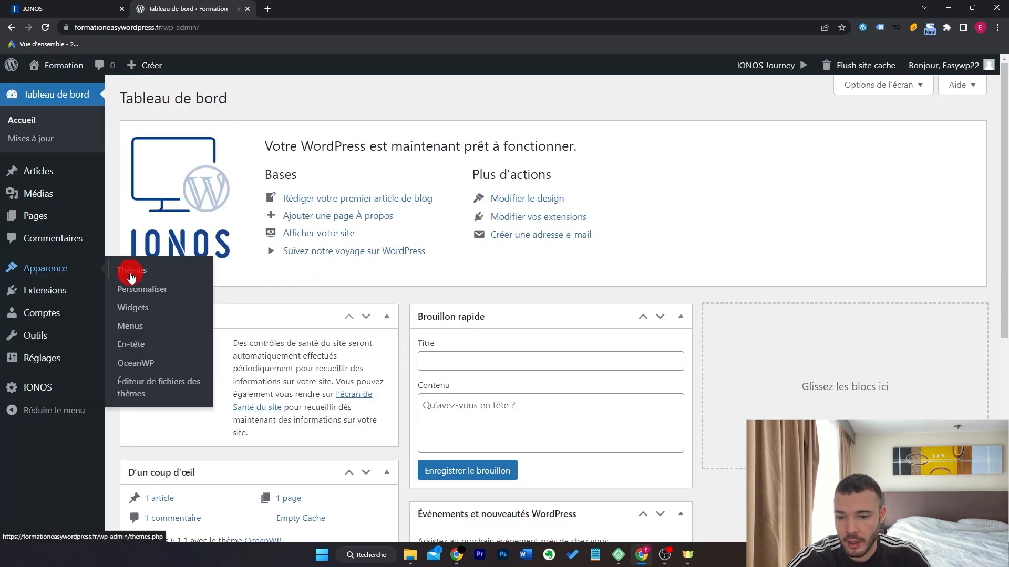
pyautogui.click(167, 299)
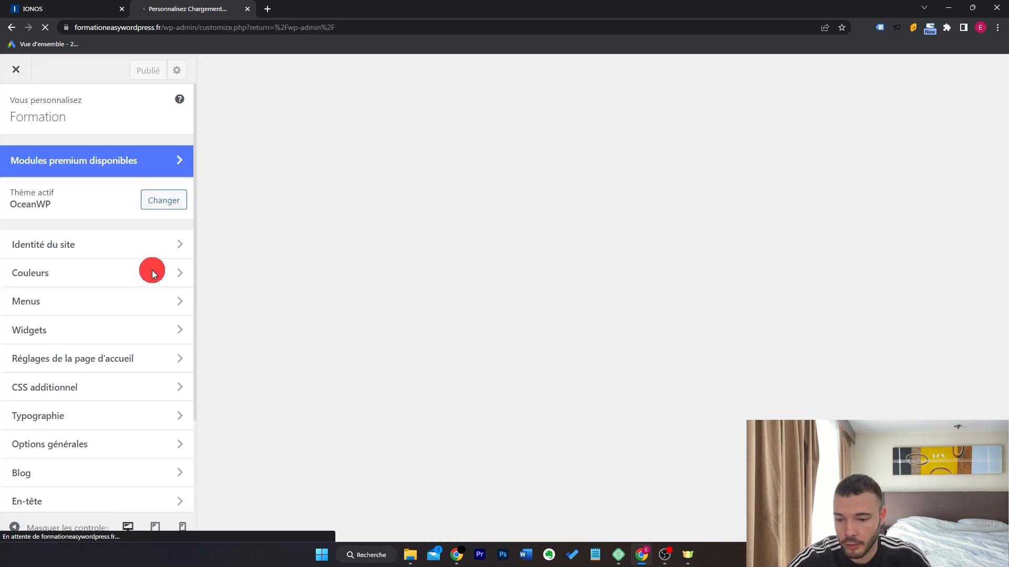
pyautogui.scroll(-3, 142, 431)
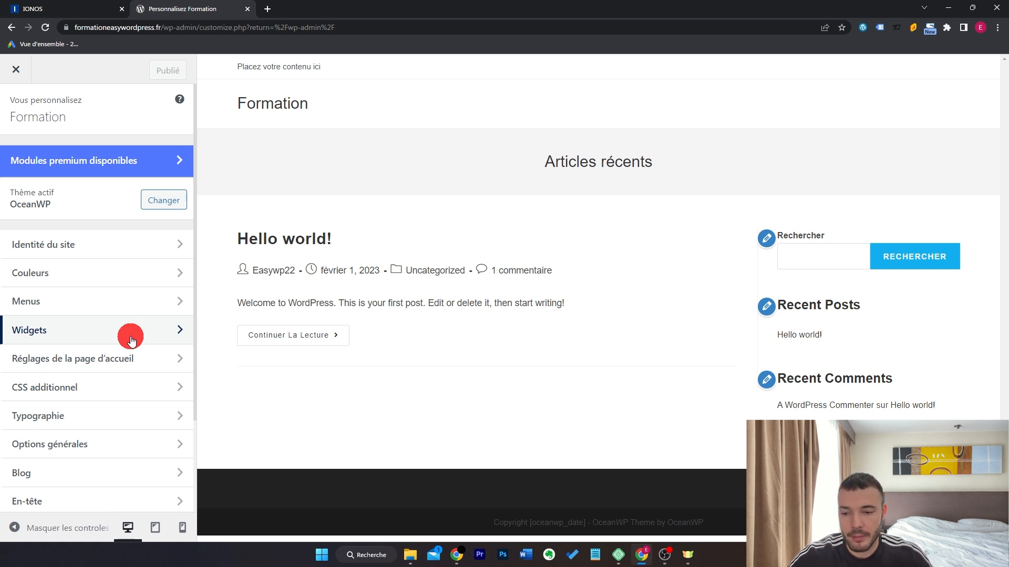
pyautogui.scroll(-2, 130, 339)
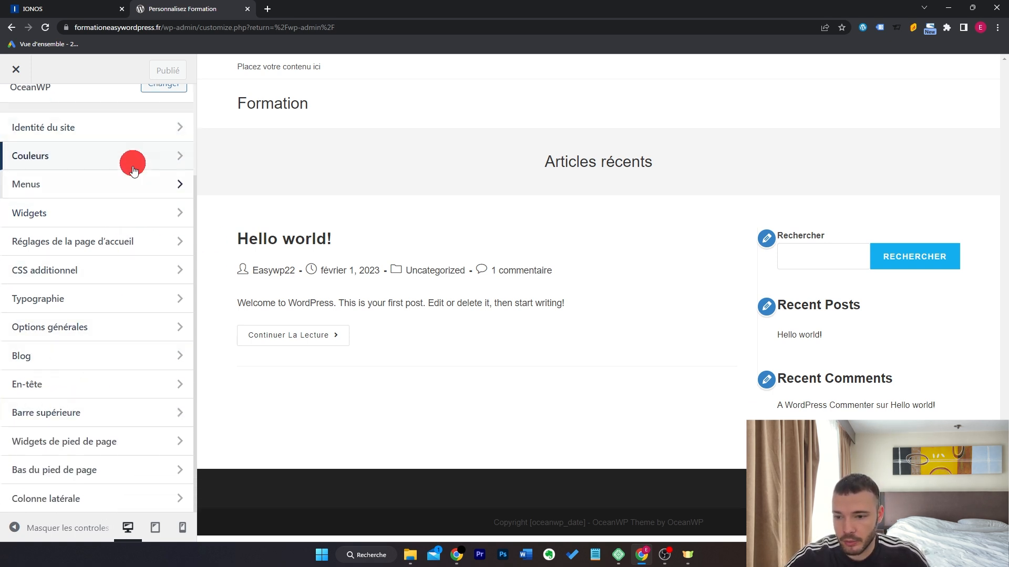
pyautogui.click(117, 302)
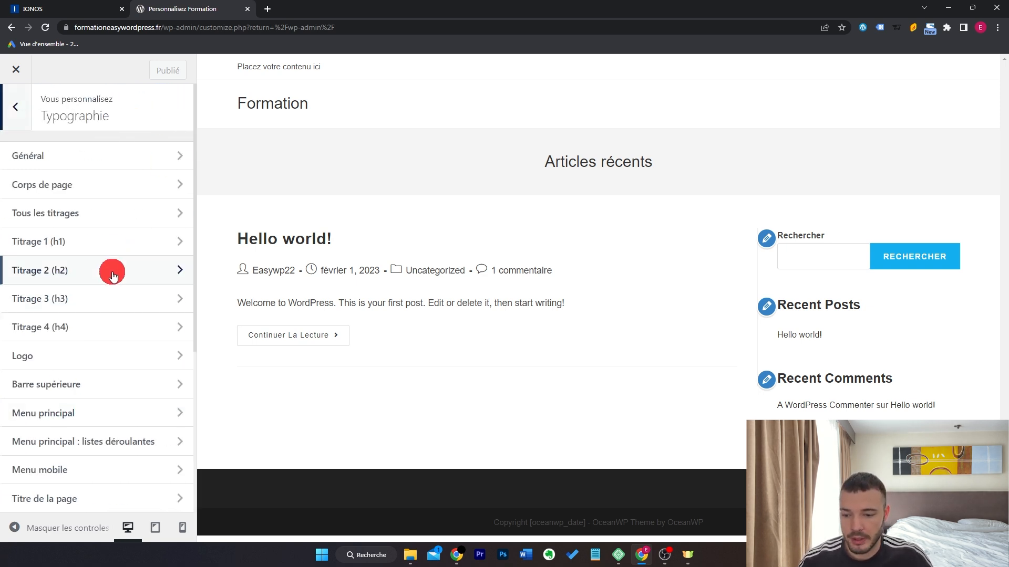
pyautogui.scroll(-5, 113, 283)
pyautogui.scroll(5, 126, 361)
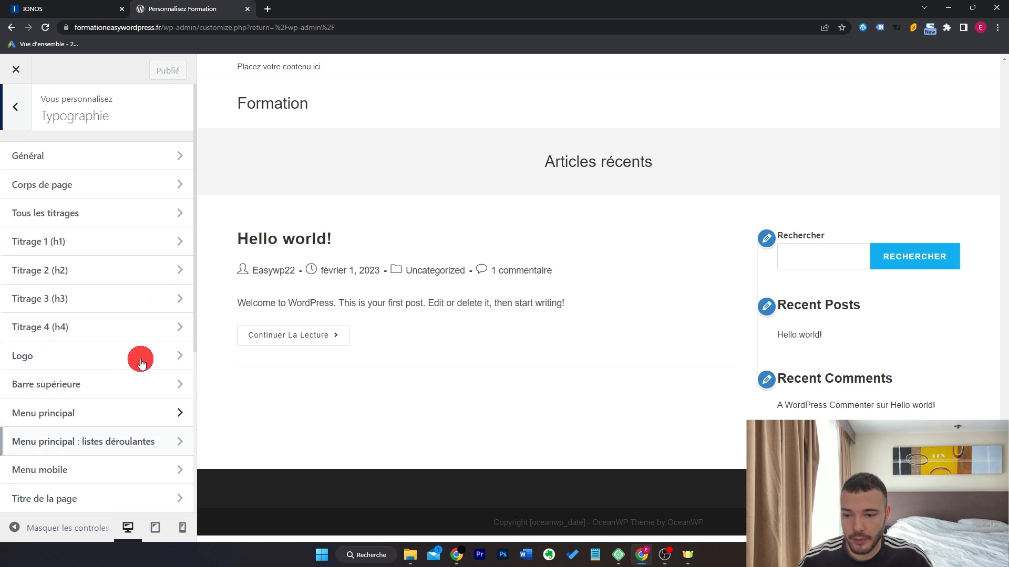
pyautogui.click(16, 108)
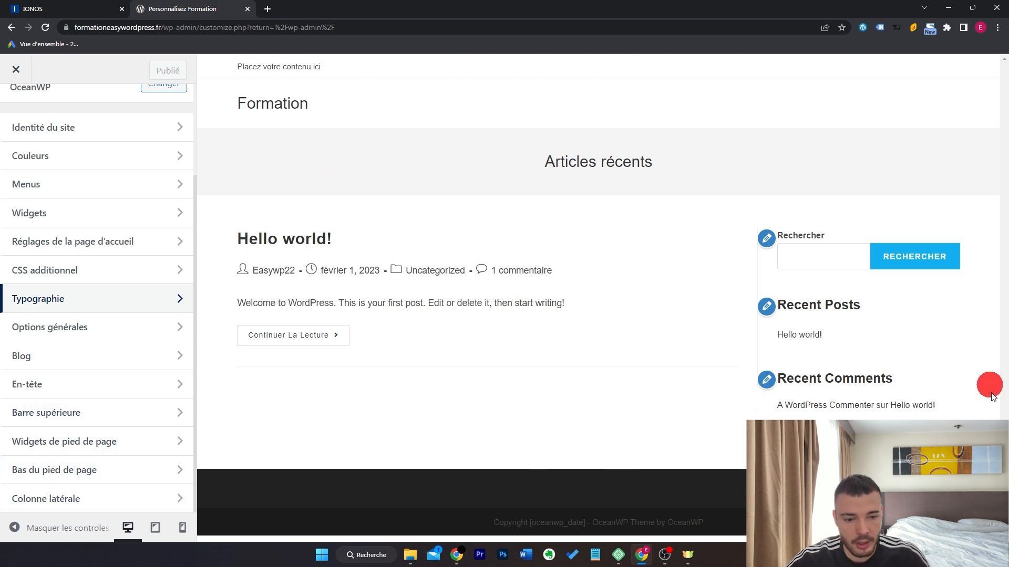
# Set the general page layout to the third option: full width, no sidebar.
pyautogui.click(101, 328)
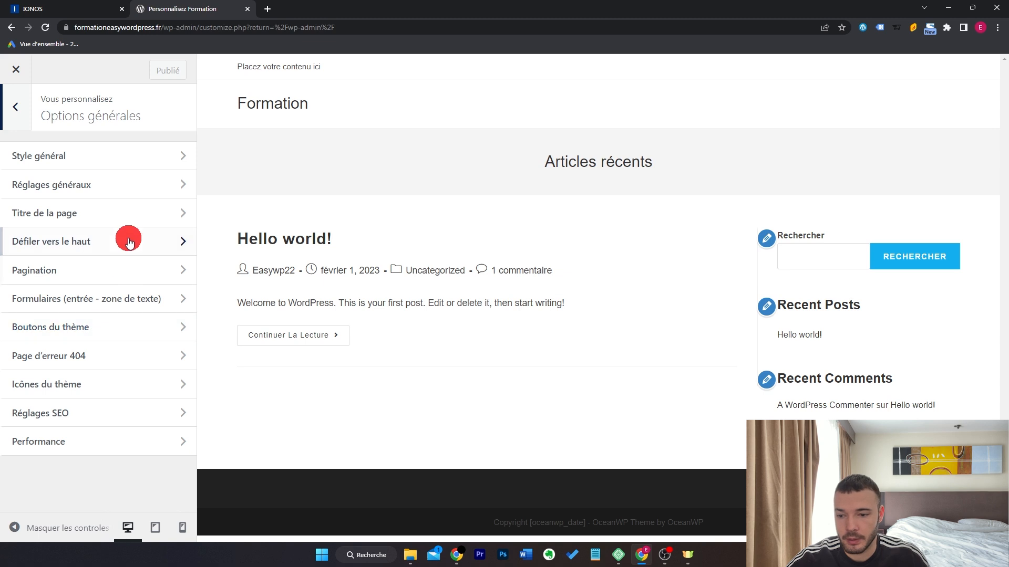
pyautogui.click(136, 193)
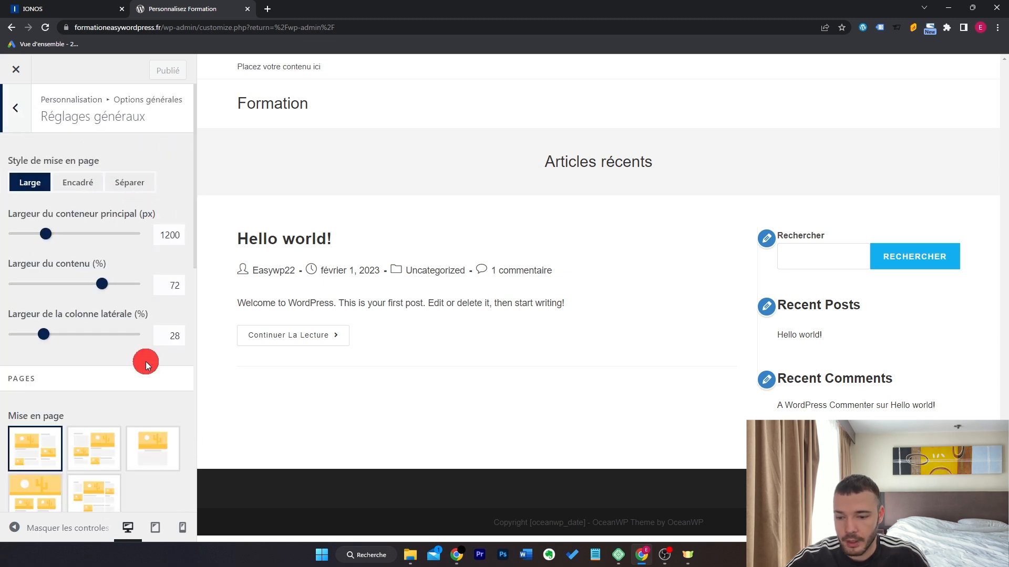
pyautogui.scroll(-3, 145, 357)
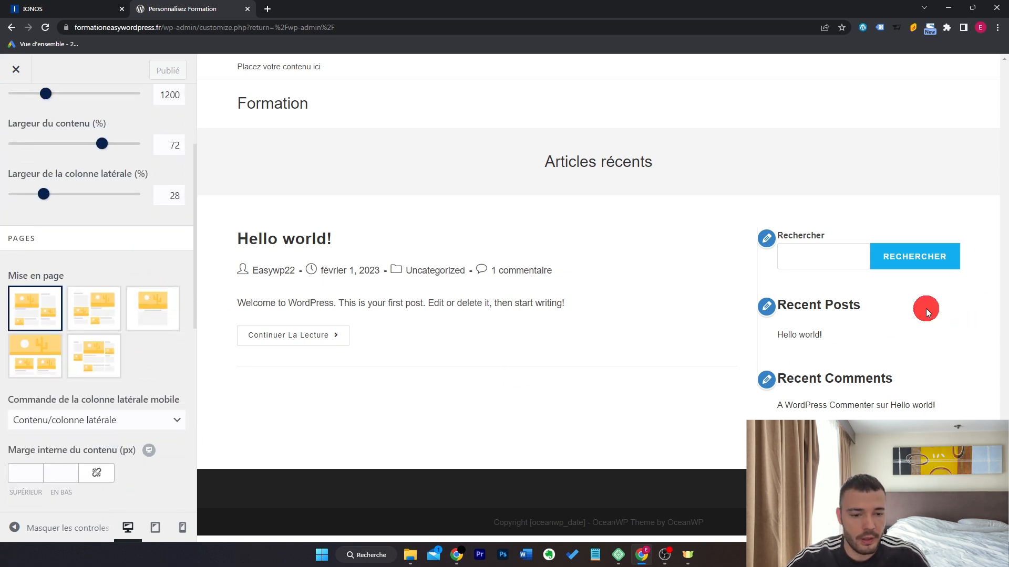
pyautogui.click(147, 305)
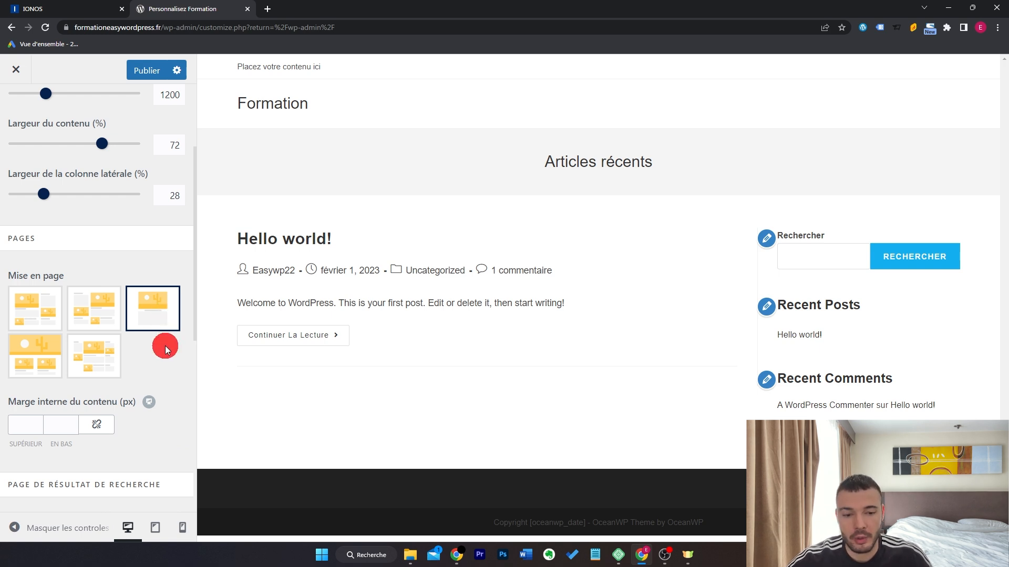
pyautogui.scroll(5, 165, 346)
pyautogui.click(16, 107)
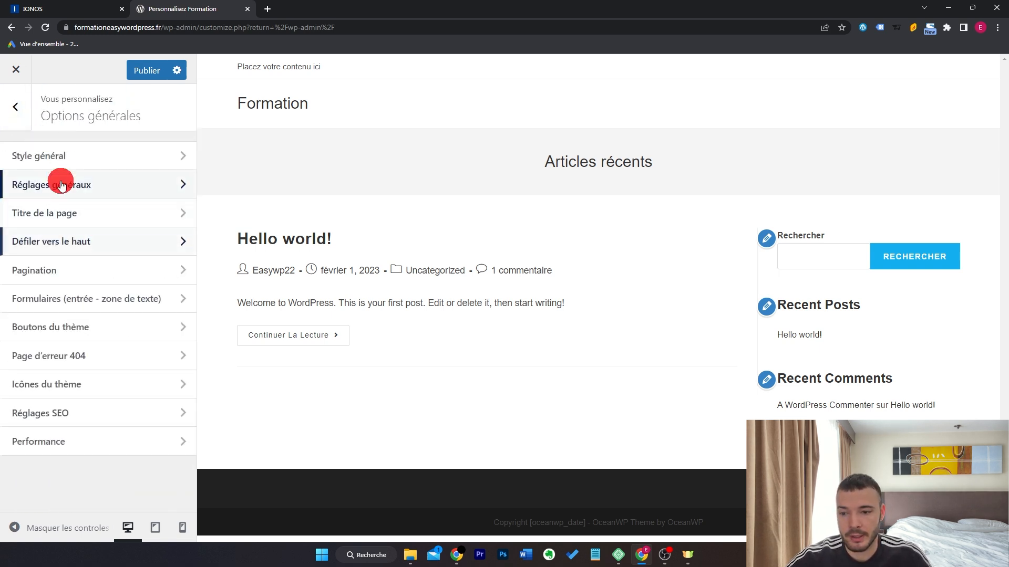
pyautogui.click(16, 107)
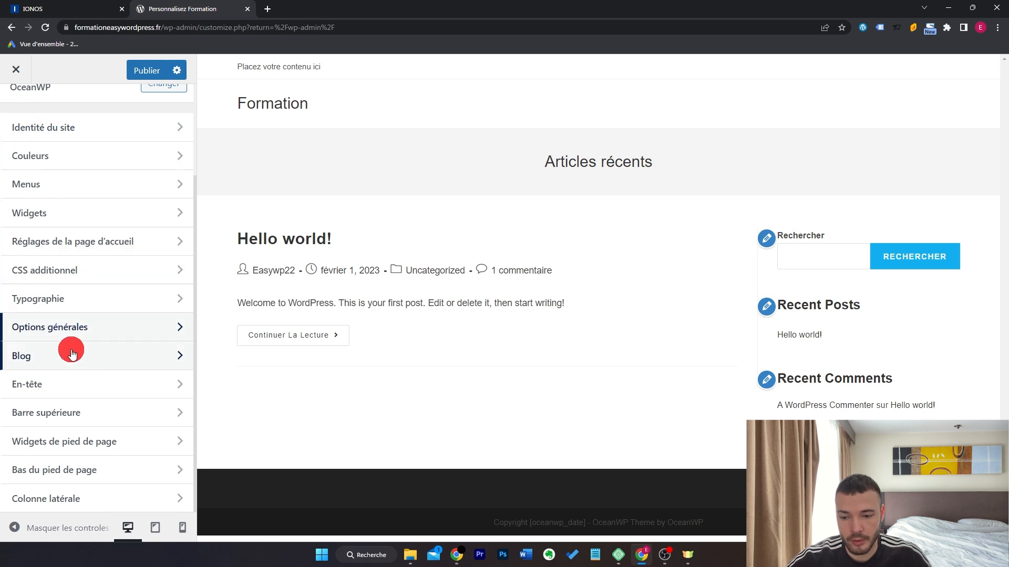
# Hide the page title on all devices, publish, and close the Customizer.
pyautogui.click(84, 327)
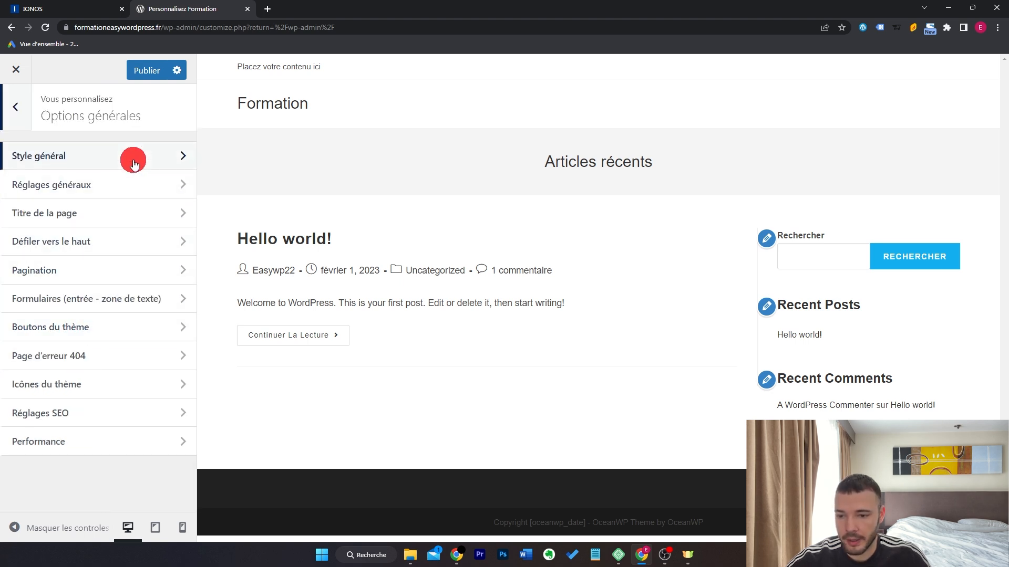
pyautogui.click(126, 211)
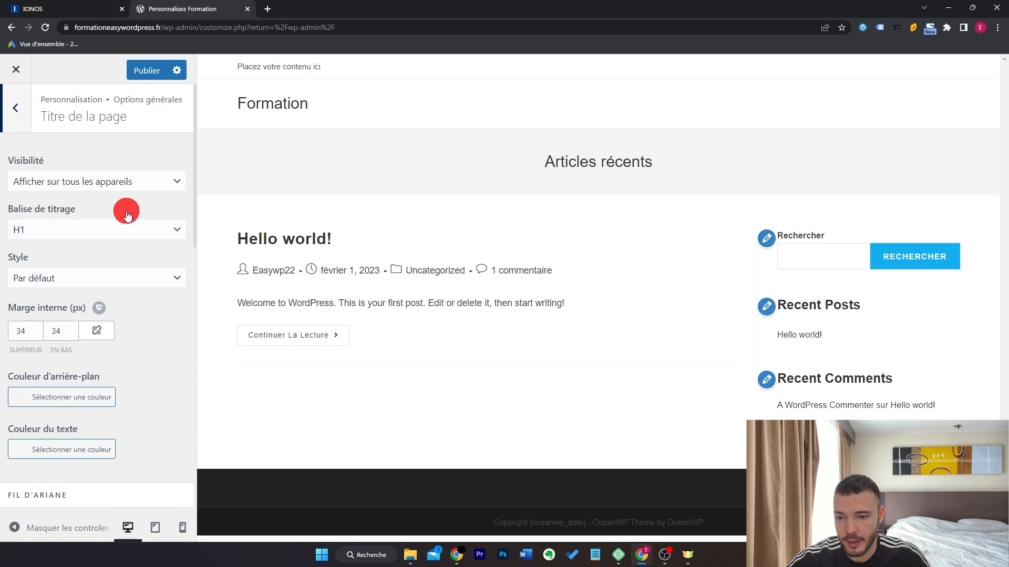
pyautogui.click(139, 182)
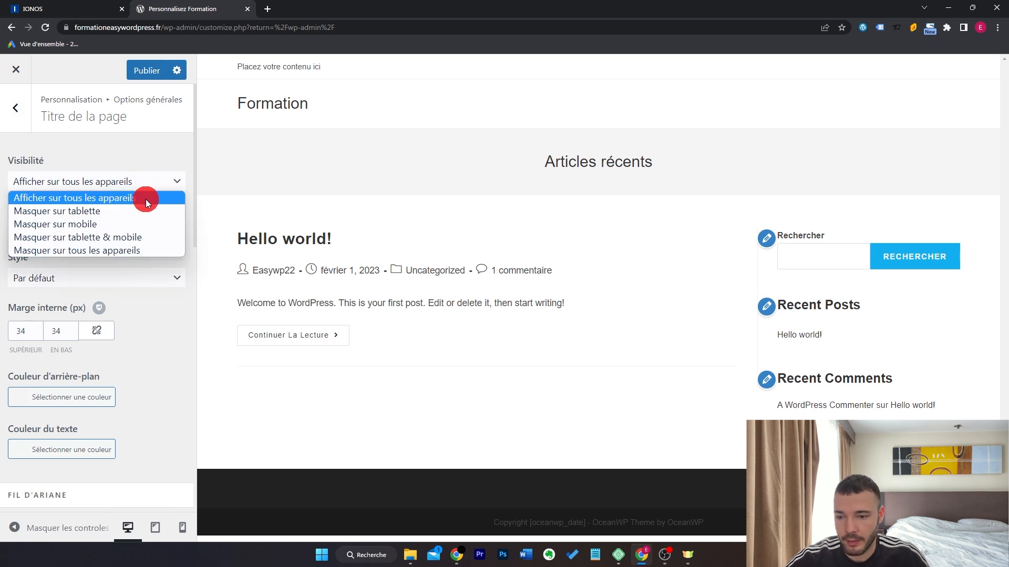
pyautogui.click(149, 251)
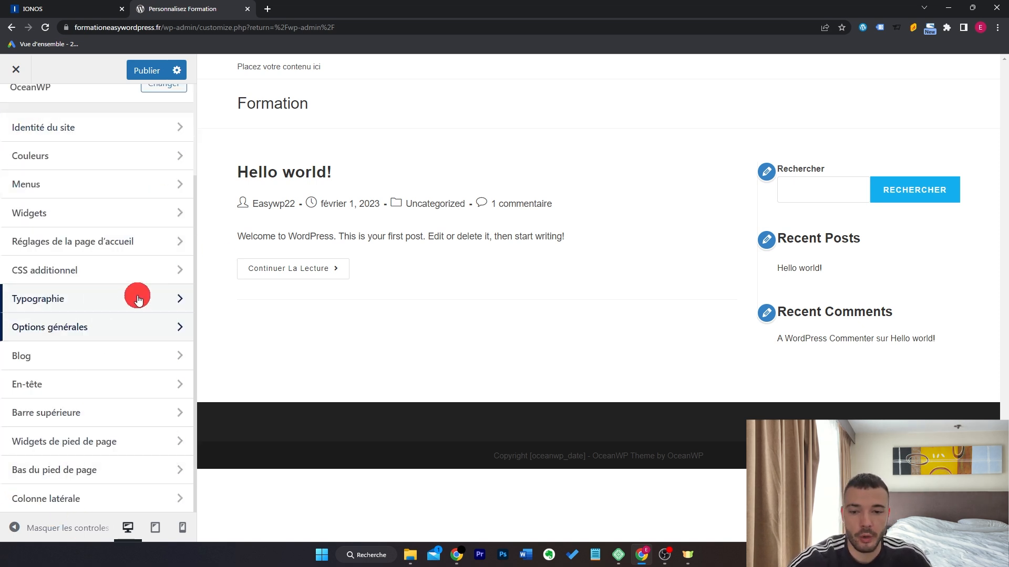
pyautogui.click(152, 63)
pyautogui.click(17, 70)
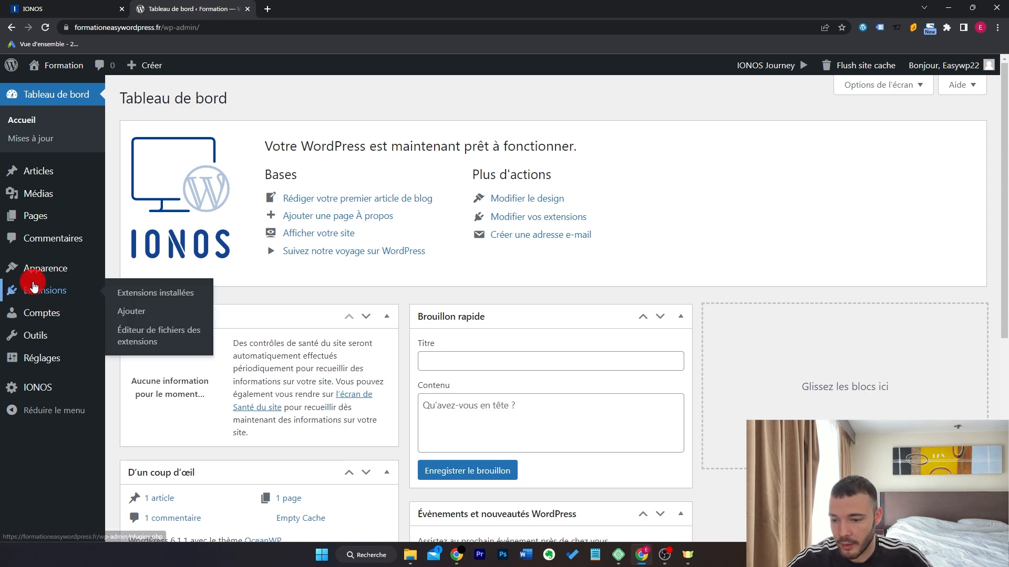
# Search plugins for 'element' and install Elementor Website Builder.
pyautogui.click(132, 312)
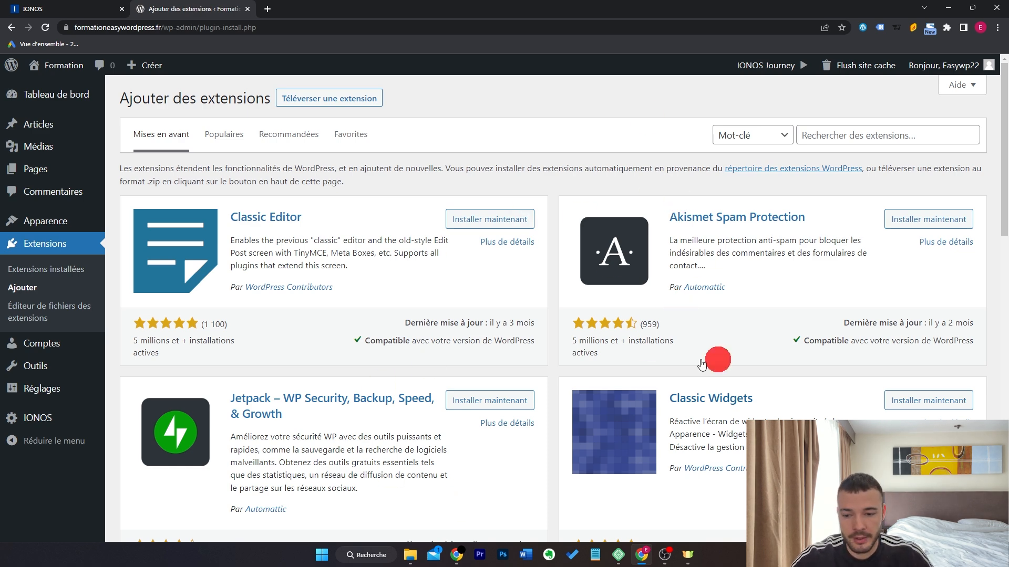
pyautogui.scroll(-5, 615, 339)
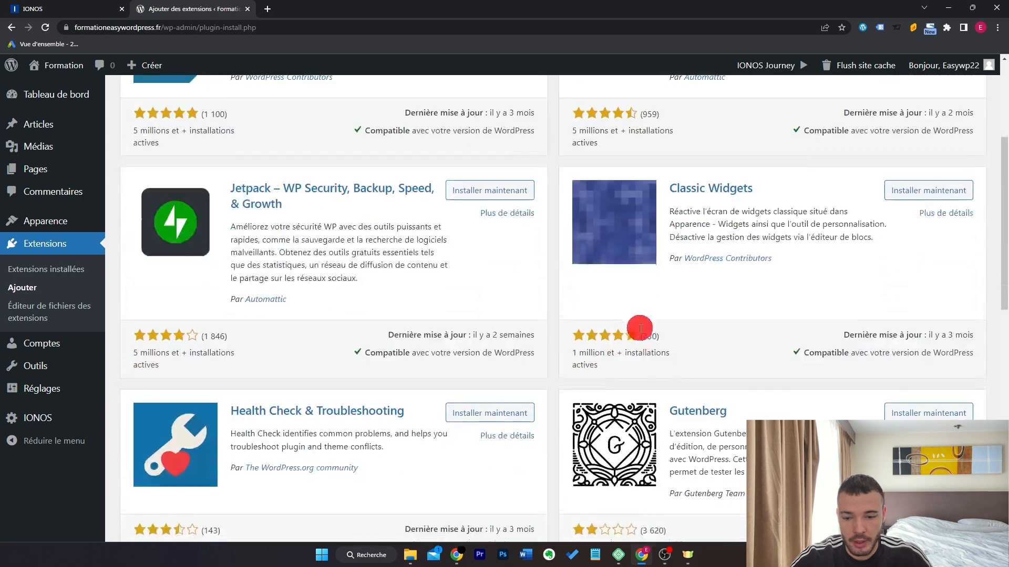
pyautogui.scroll(-3, 712, 376)
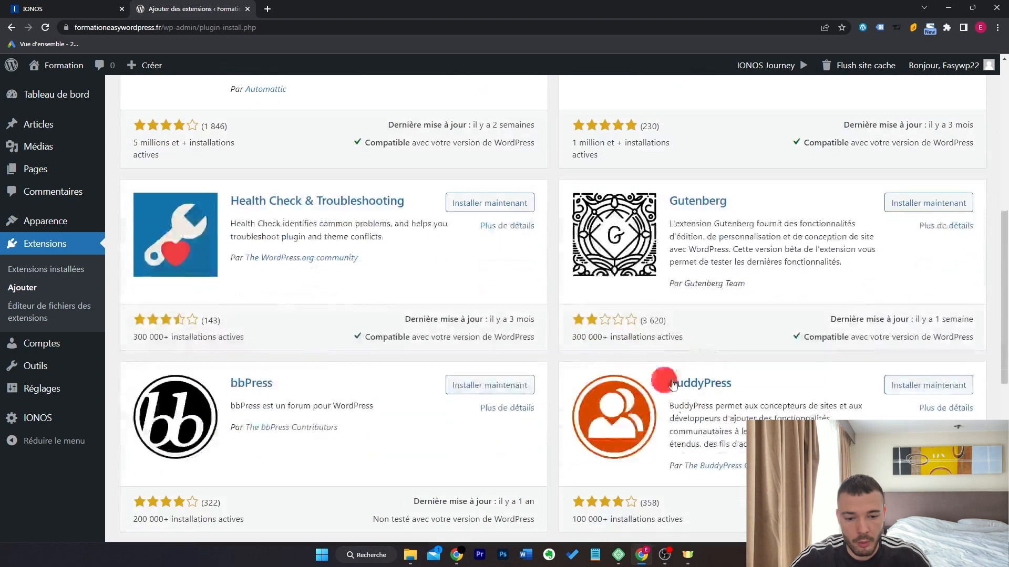
pyautogui.scroll(8, 271, 410)
pyautogui.click(862, 135)
pyautogui.write('elementor')
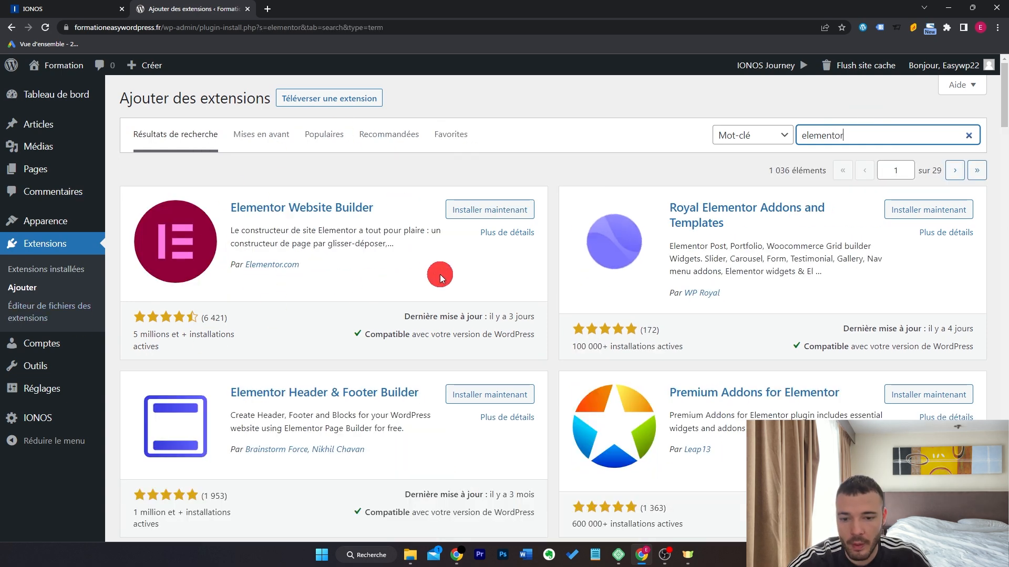
pyautogui.click(512, 210)
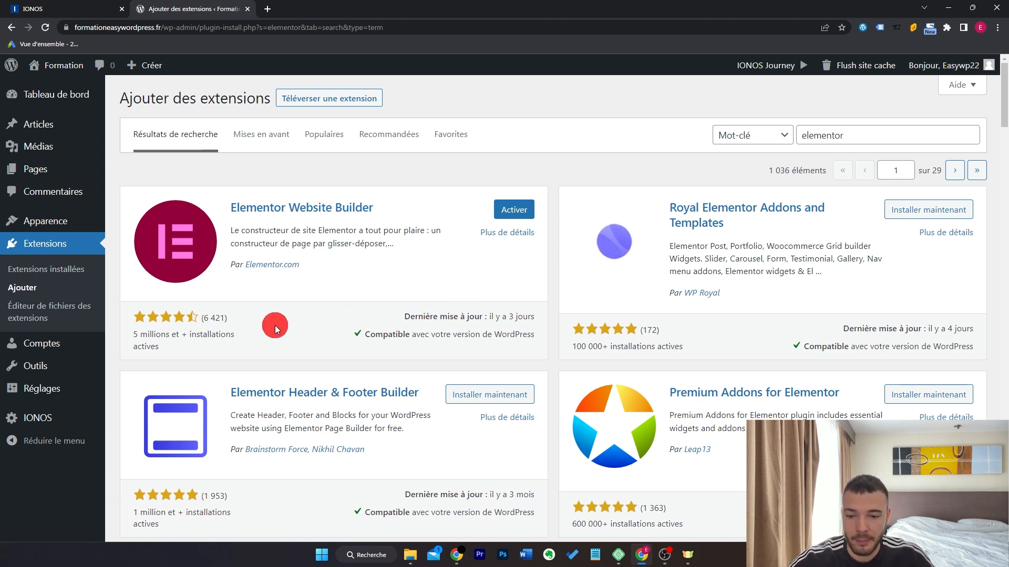
# Clear an accidental text selection and activate the Elementor plugin.
pyautogui.moveTo(175, 327); pyautogui.dragTo(269, 340)
pyautogui.click(269, 340)
pyautogui.moveTo(409, 316); pyautogui.dragTo(547, 318)
pyautogui.click(462, 276)
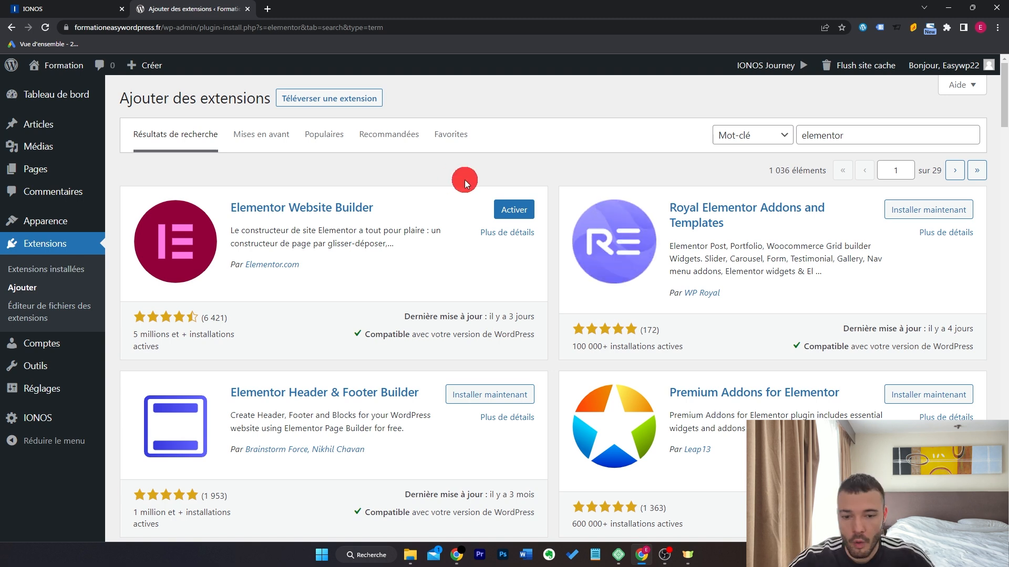
pyautogui.click(505, 209)
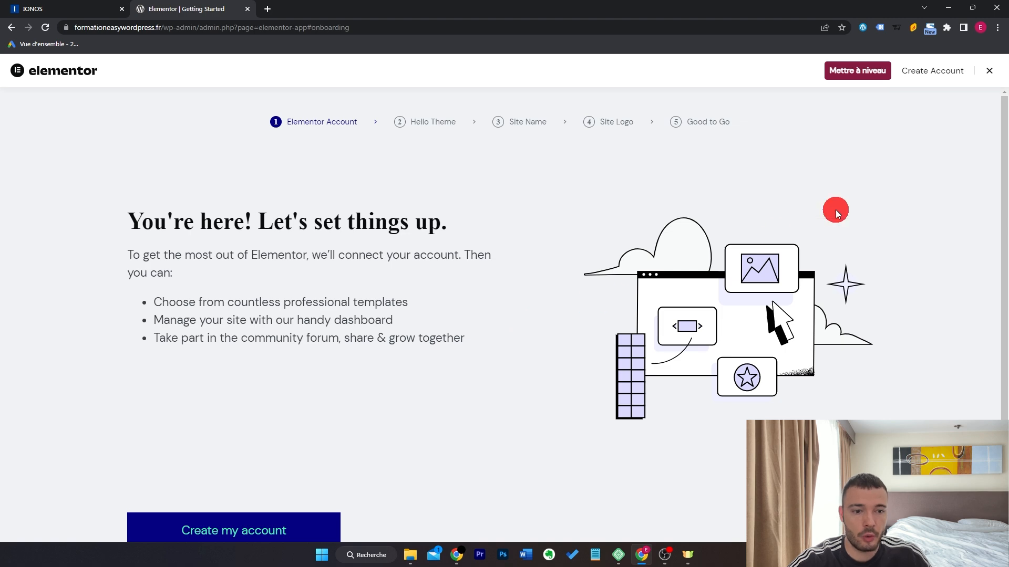
# Close Elementor's onboarding and add a new page via Pages > Ajouter.
pyautogui.click(991, 73)
pyautogui.moveTo(76, 216)
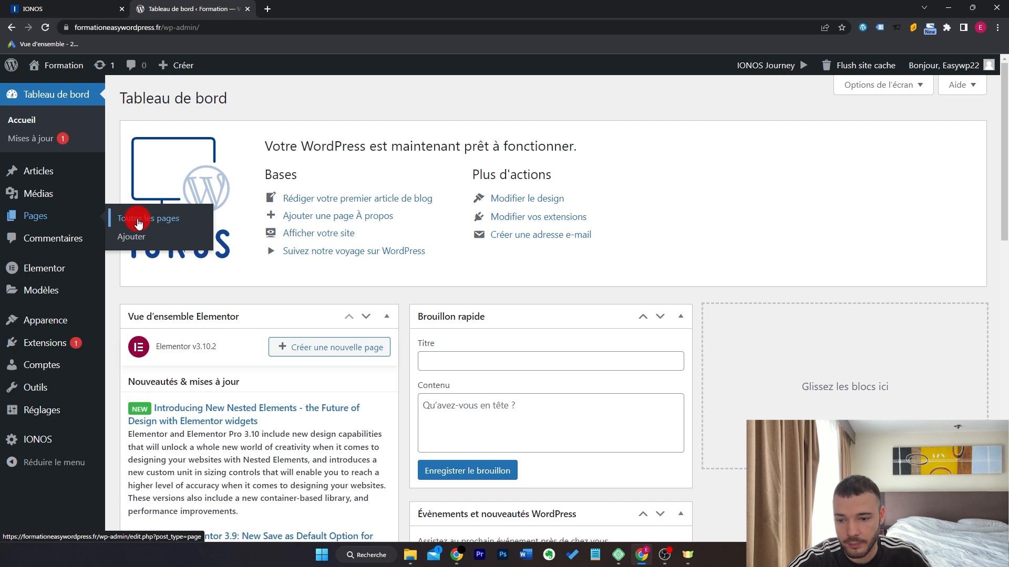
pyautogui.click(129, 236)
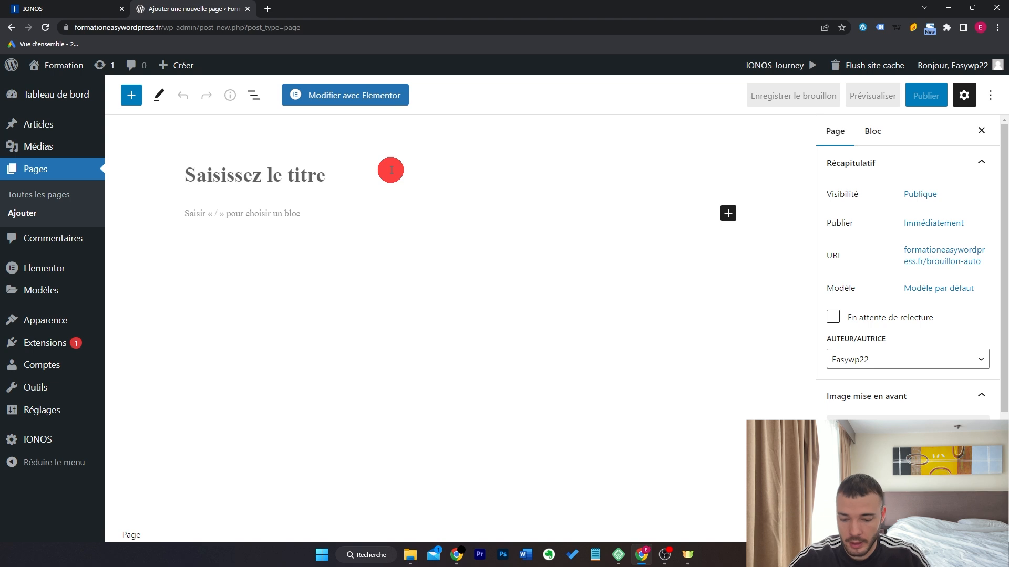
# Title the page 'Accueil' and review its Publique visibility and Immédiatement publish settings.
pyautogui.write('Accueil')
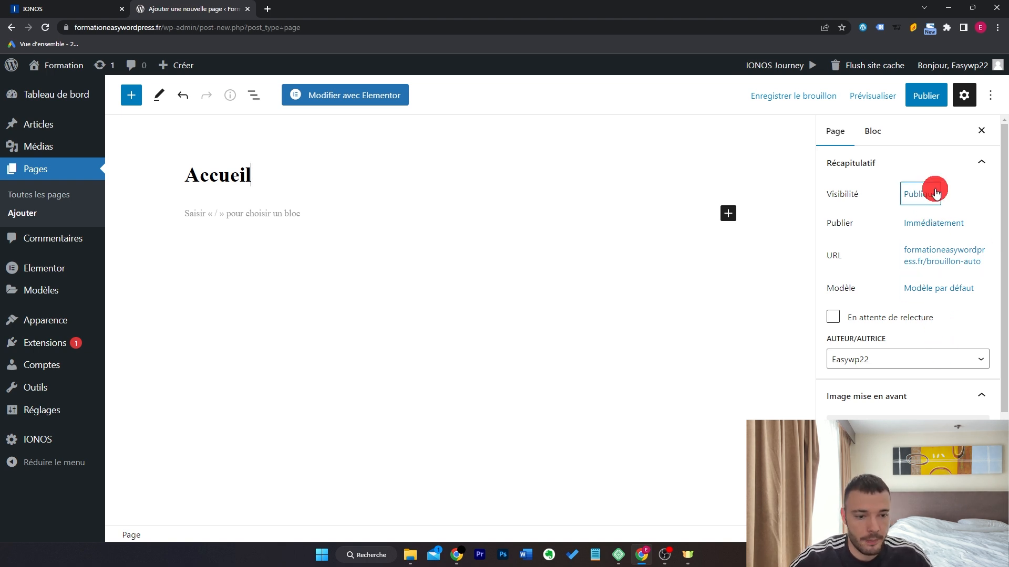
pyautogui.click(935, 194)
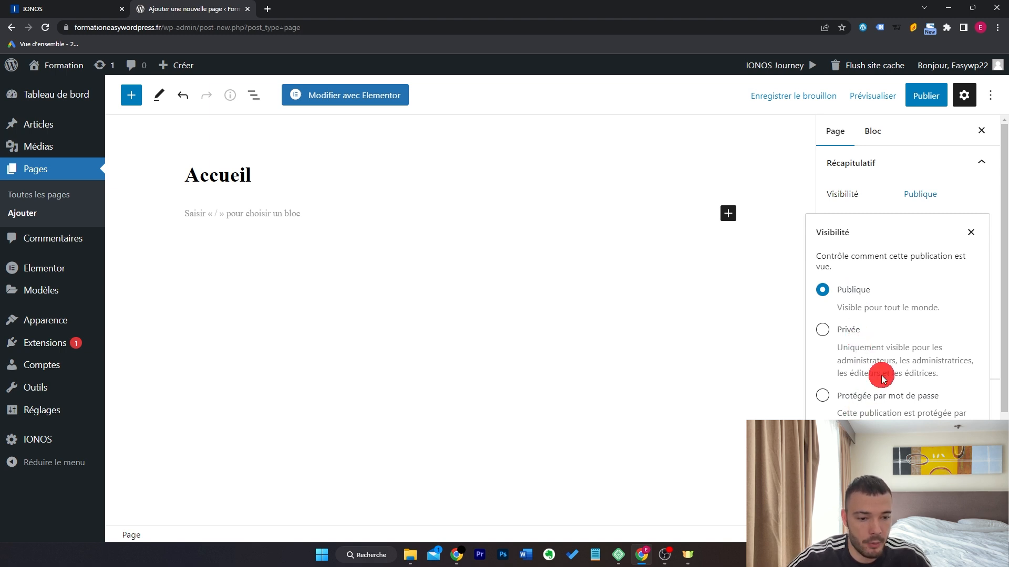
pyautogui.click(970, 232)
pyautogui.click(961, 223)
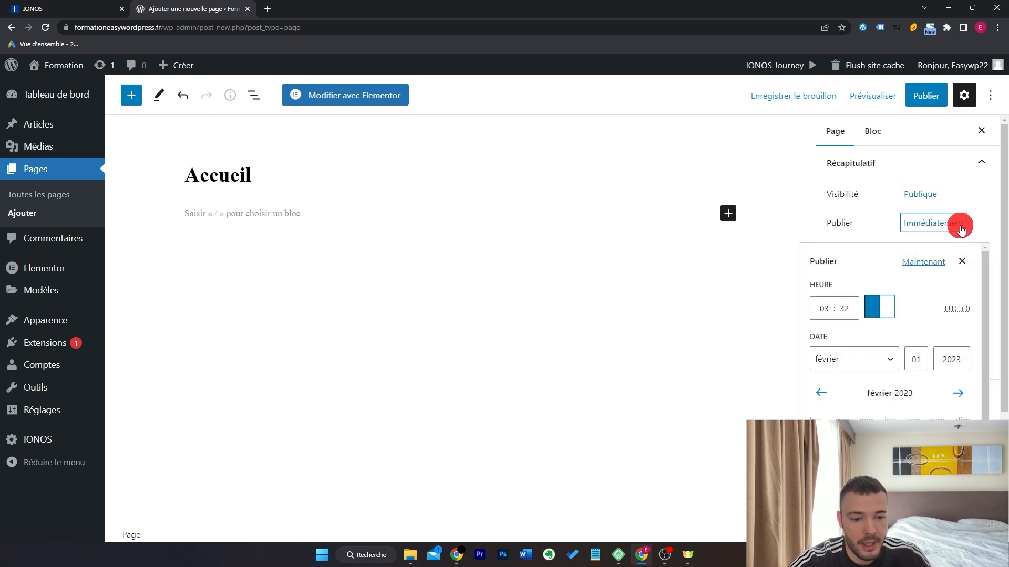
pyautogui.scroll(-1, 906, 419)
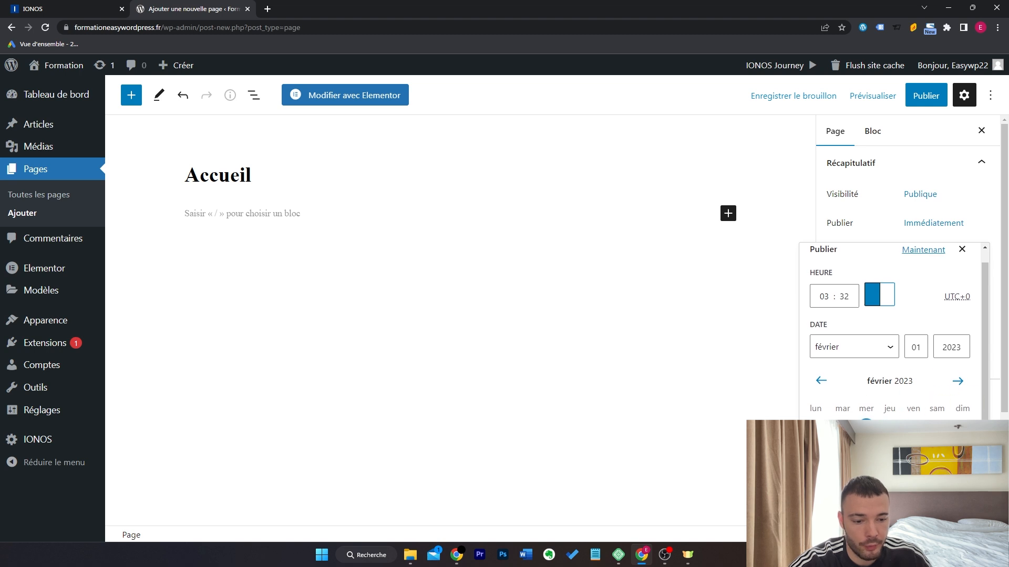
pyautogui.click(925, 227)
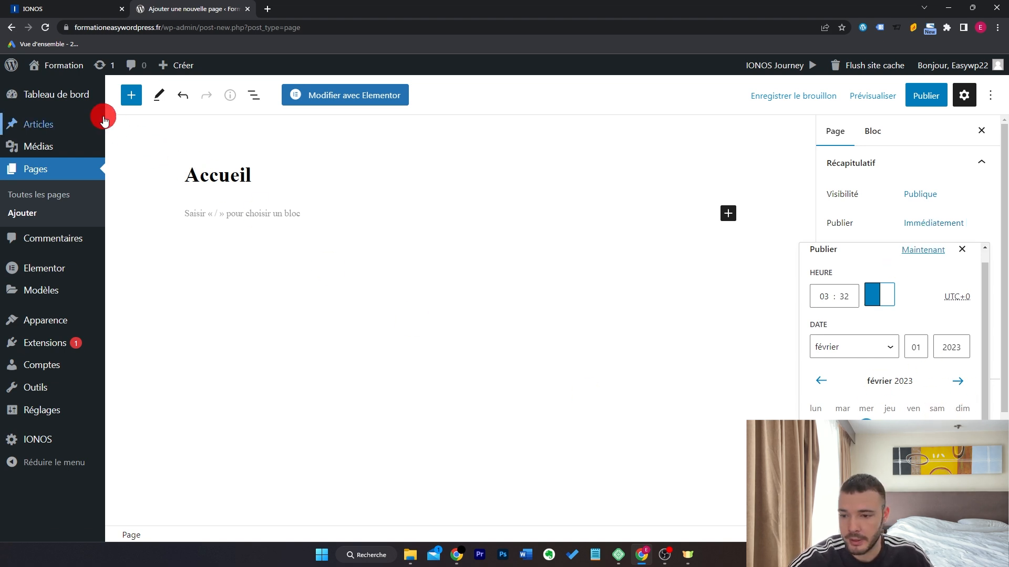
pyautogui.moveTo(104, 116)
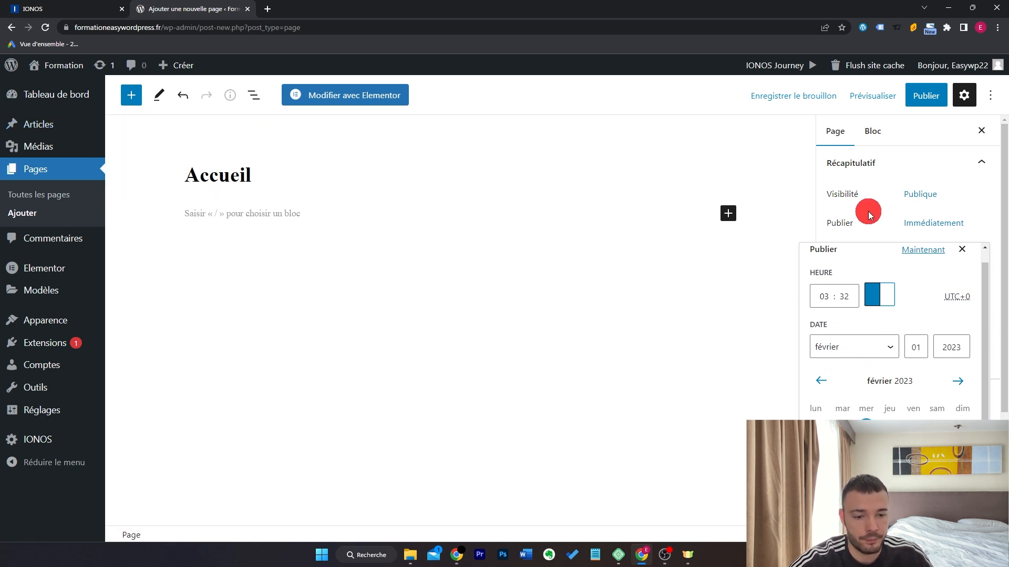
pyautogui.click(387, 213)
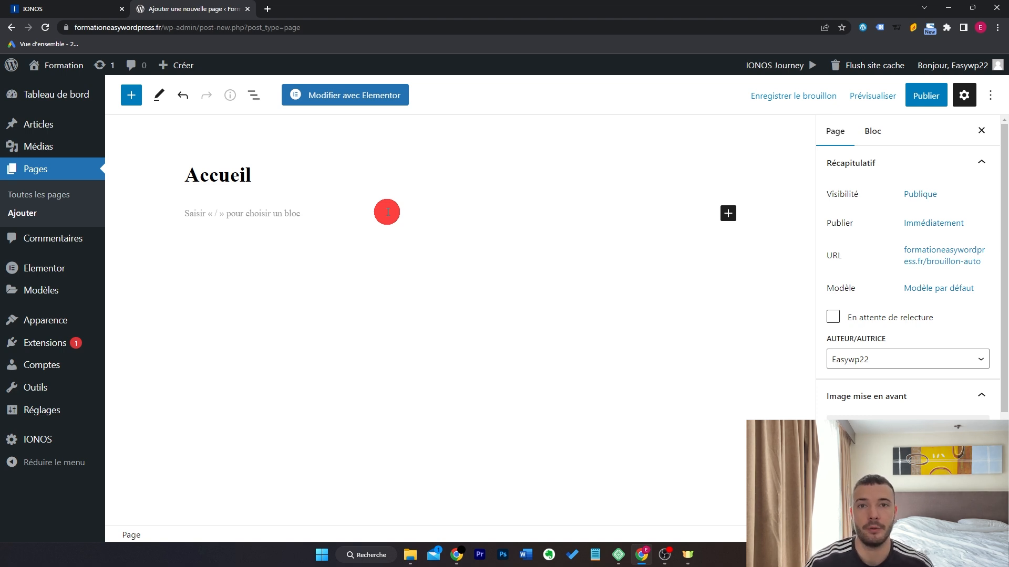
# Write 'titre de ma page', turn it into a heading, and add a paragraph below.
pyautogui.click(387, 212)
pyautogui.write('titre de ma page')
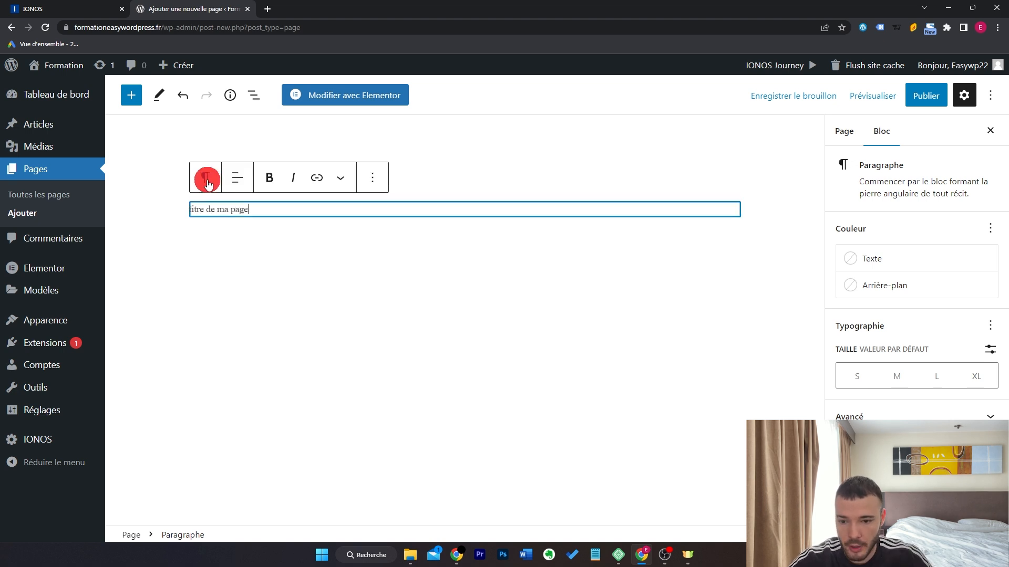
pyautogui.click(207, 176)
pyautogui.click(217, 239)
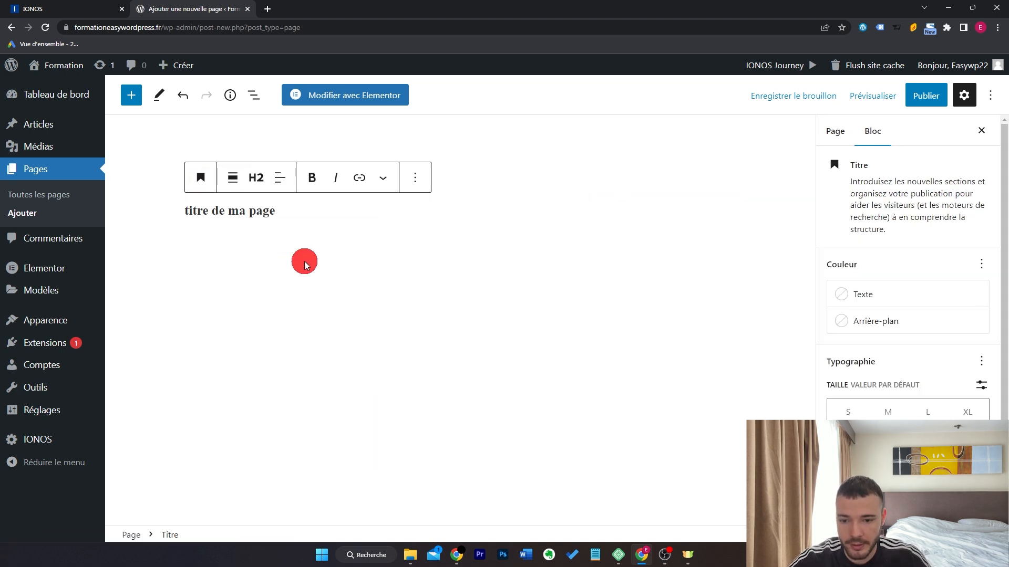
pyautogui.click(376, 218)
pyautogui.press('Return')
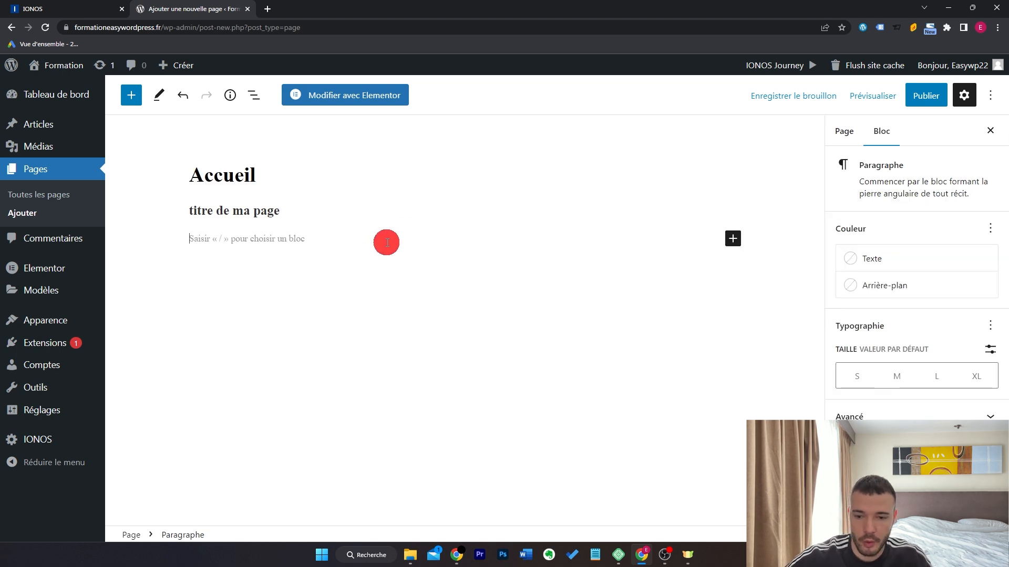
# Browse the full block list, then select and delete the 'titre de ma page' heading.
pyautogui.click(734, 240)
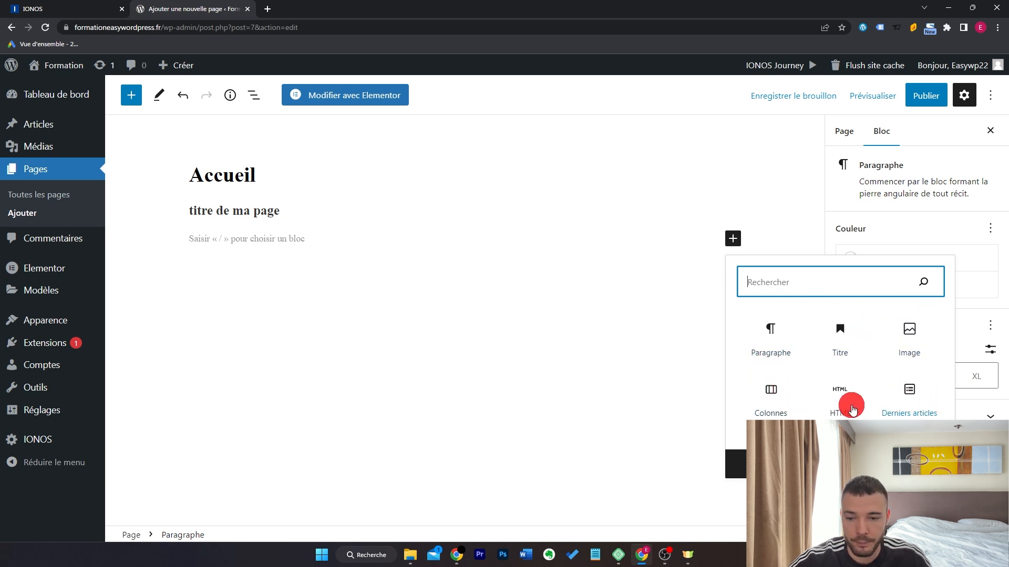
pyautogui.click(867, 464)
pyautogui.scroll(-5, 247, 324)
pyautogui.scroll(-15, 245, 322)
pyautogui.scroll(15, 269, 317)
pyautogui.scroll(3, 268, 316)
pyautogui.click(460, 239)
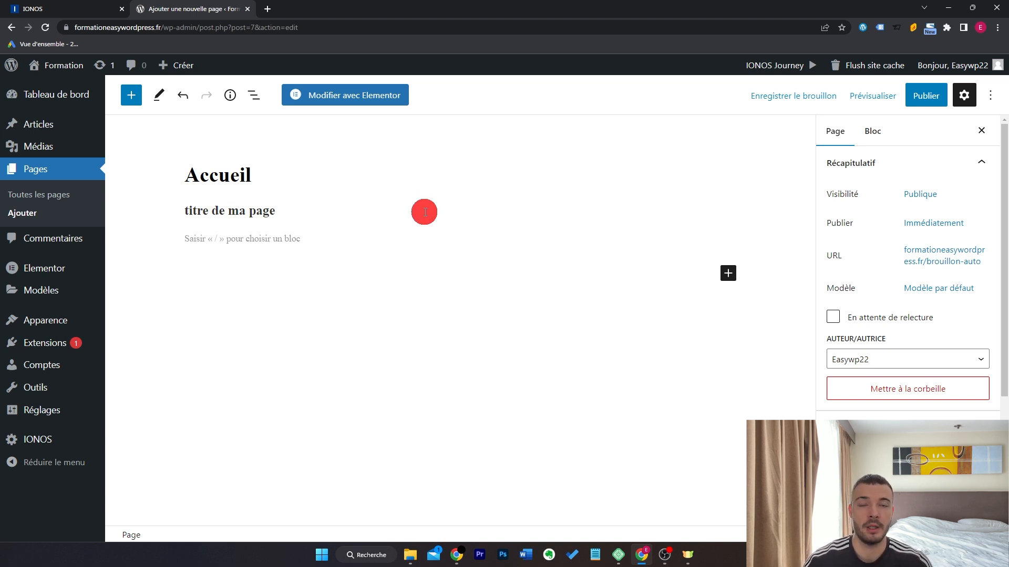
pyautogui.moveTo(424, 212); pyautogui.dragTo(198, 206)
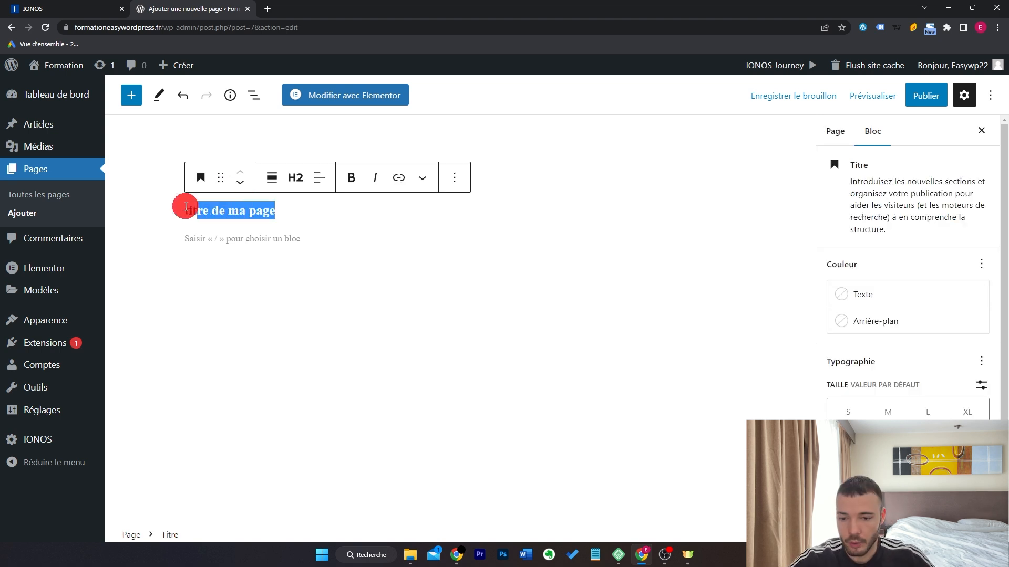
pyautogui.press('BackSpace')
pyautogui.press('BackSpace')
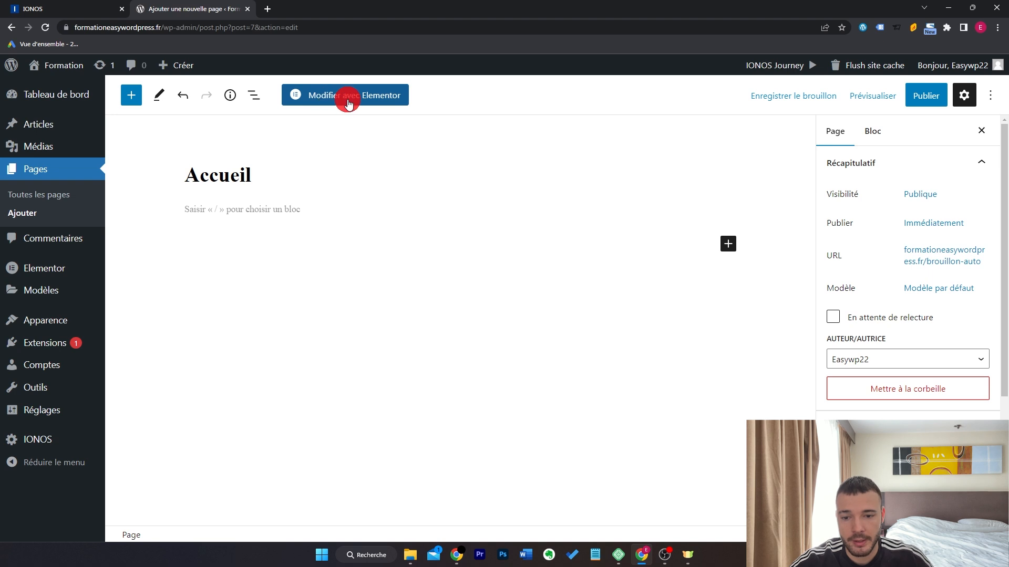
# Switch to Modifier avec Elementor, confirm leaving, and remove the 'titre de ma page' section.
pyautogui.click(352, 97)
pyautogui.press('Return')
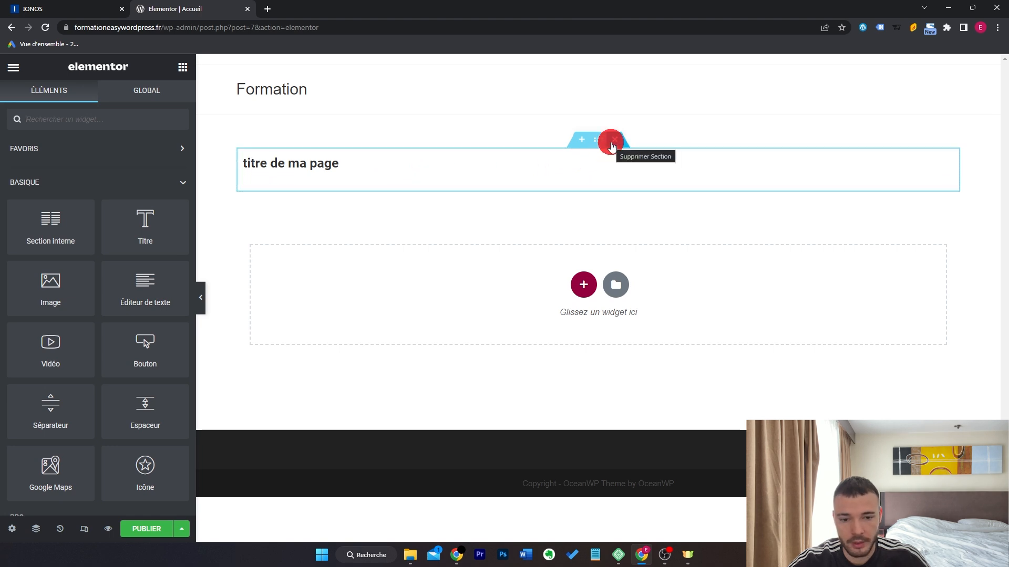
pyautogui.click(614, 139)
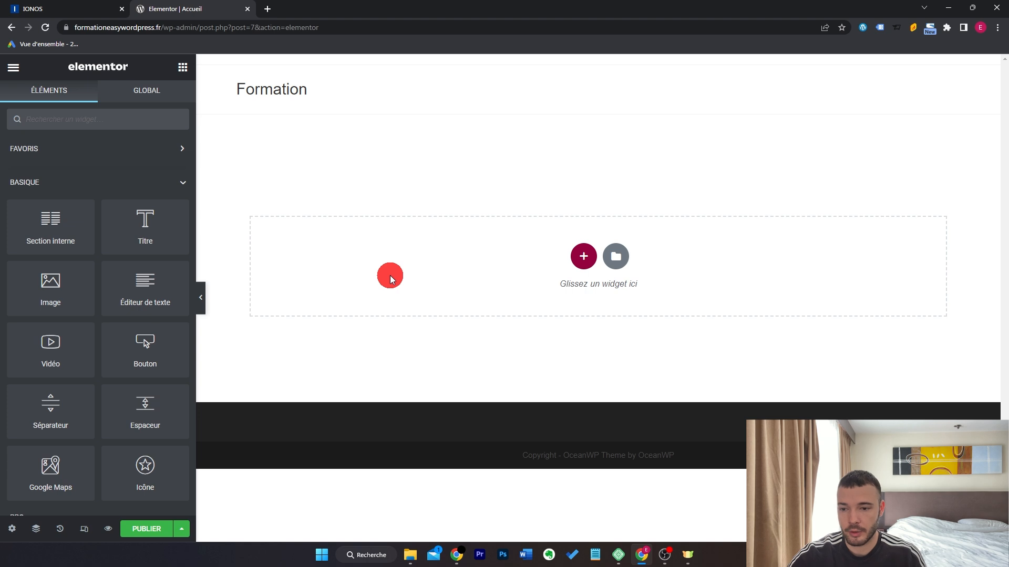
pyautogui.scroll(-4, 91, 282)
pyautogui.scroll(-15, 91, 281)
pyautogui.scroll(-3, 92, 286)
pyautogui.scroll(20, 91, 281)
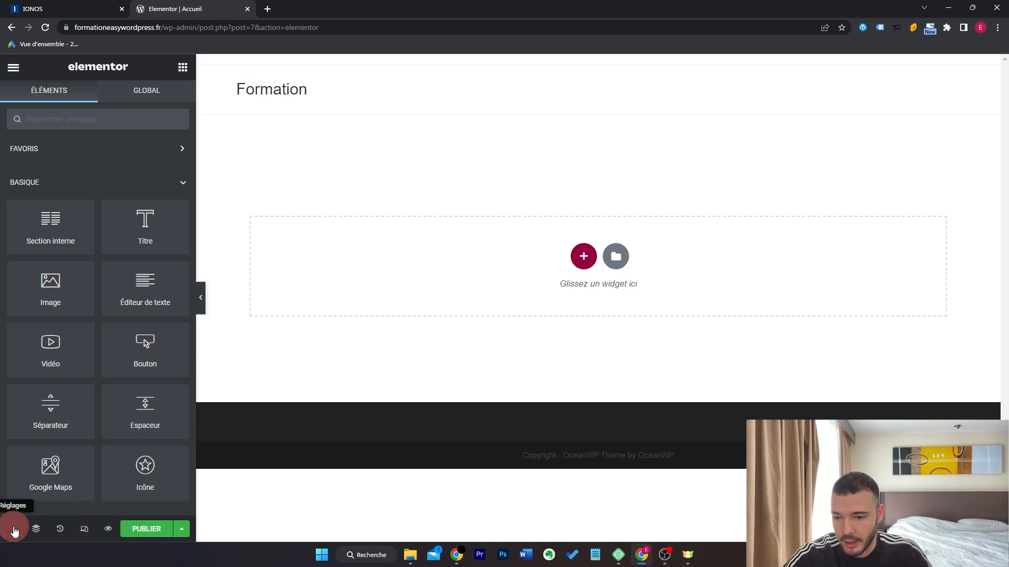
# Open page settings and review the Accueil title and page status options.
pyautogui.click(11, 528)
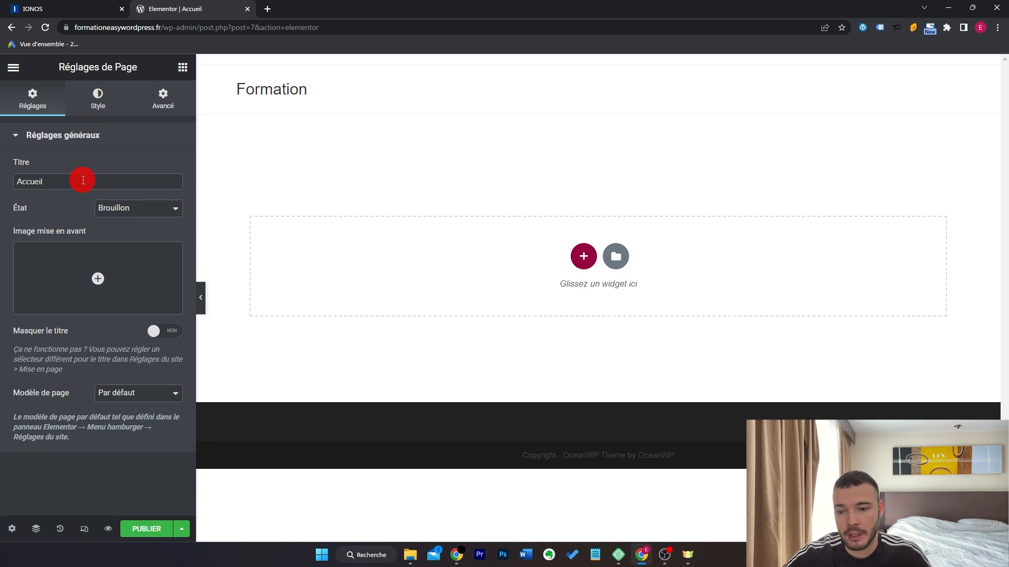
pyautogui.moveTo(83, 180); pyautogui.dragTo(1, 182)
pyautogui.click(153, 209)
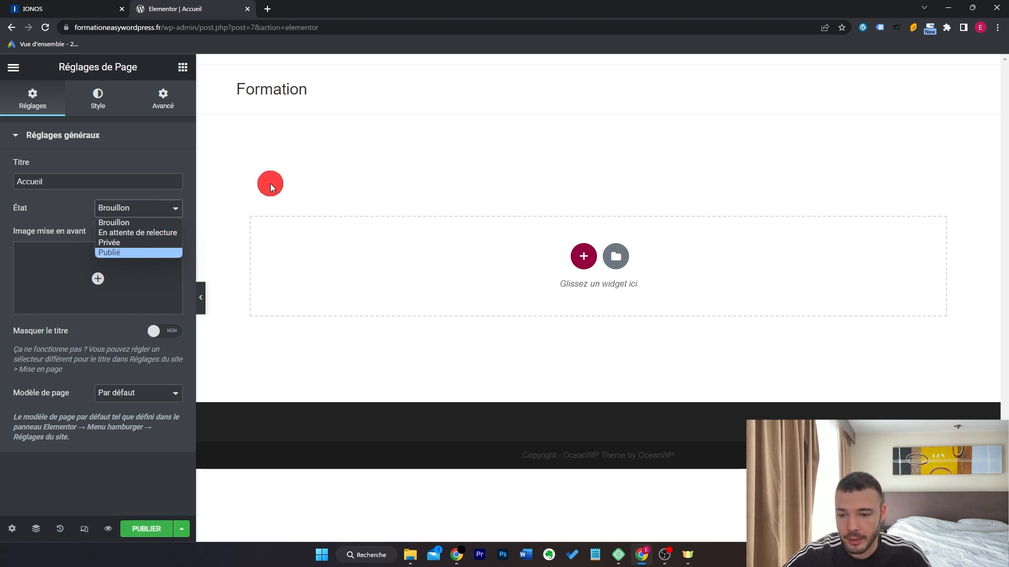
# Try red Classic page backgrounds in Style, clear the colour, and return to the widgets.
pyautogui.click(99, 104)
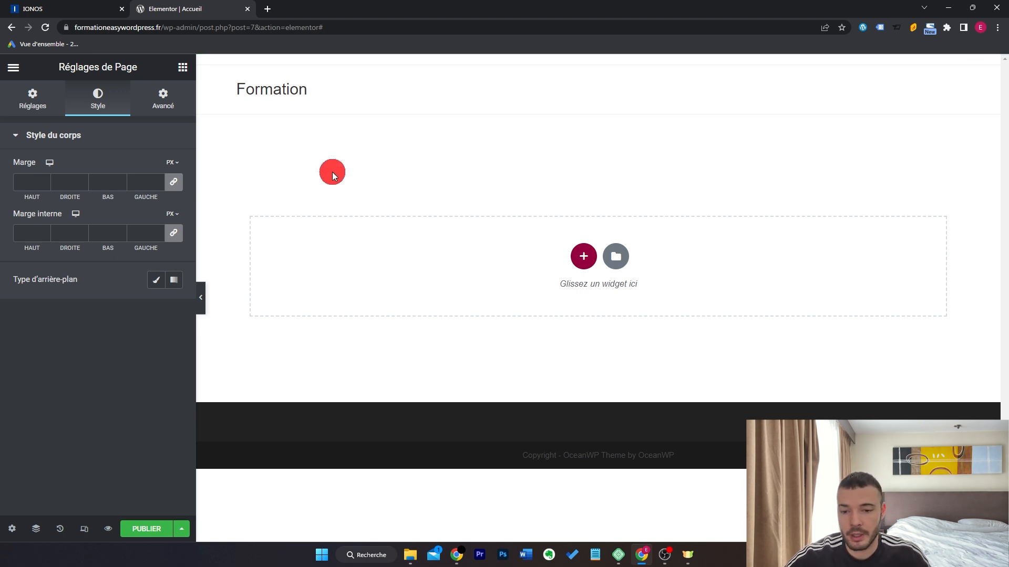
pyautogui.click(157, 281)
pyautogui.click(174, 308)
pyautogui.click(92, 401)
pyautogui.click(63, 419)
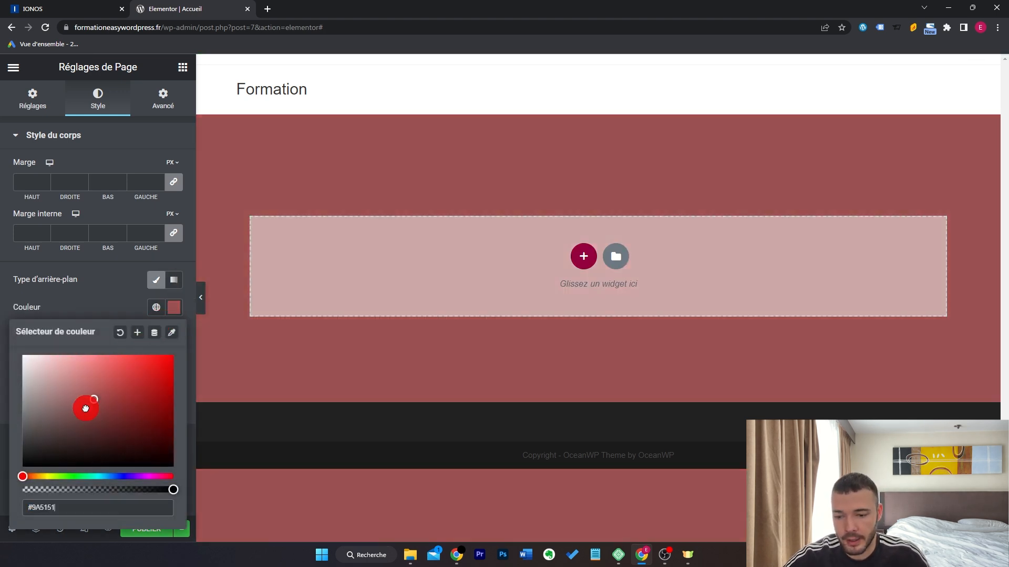
pyautogui.click(88, 391)
pyautogui.click(101, 401)
pyautogui.click(120, 331)
pyautogui.click(169, 287)
pyautogui.click(178, 308)
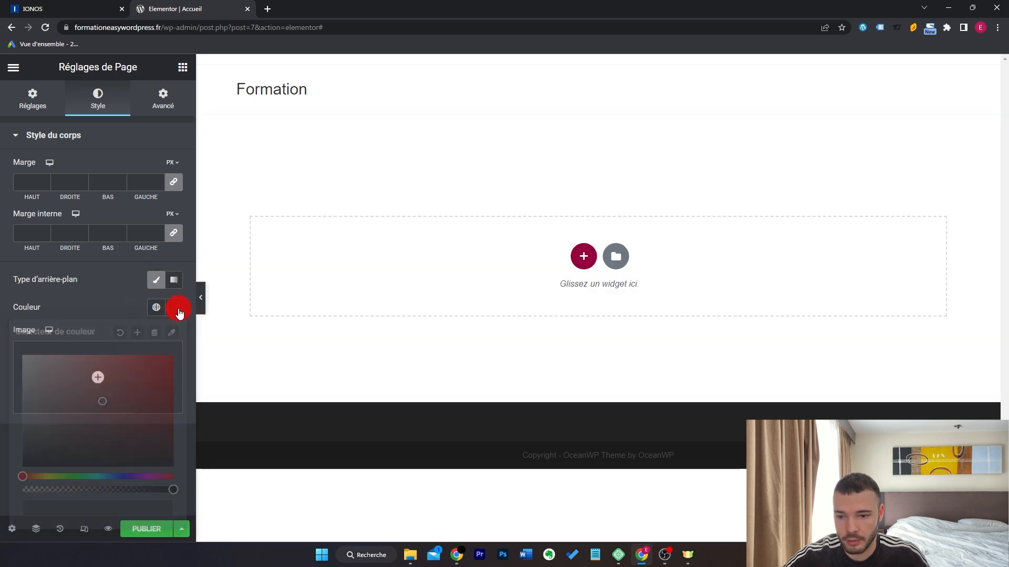
pyautogui.click(36, 531)
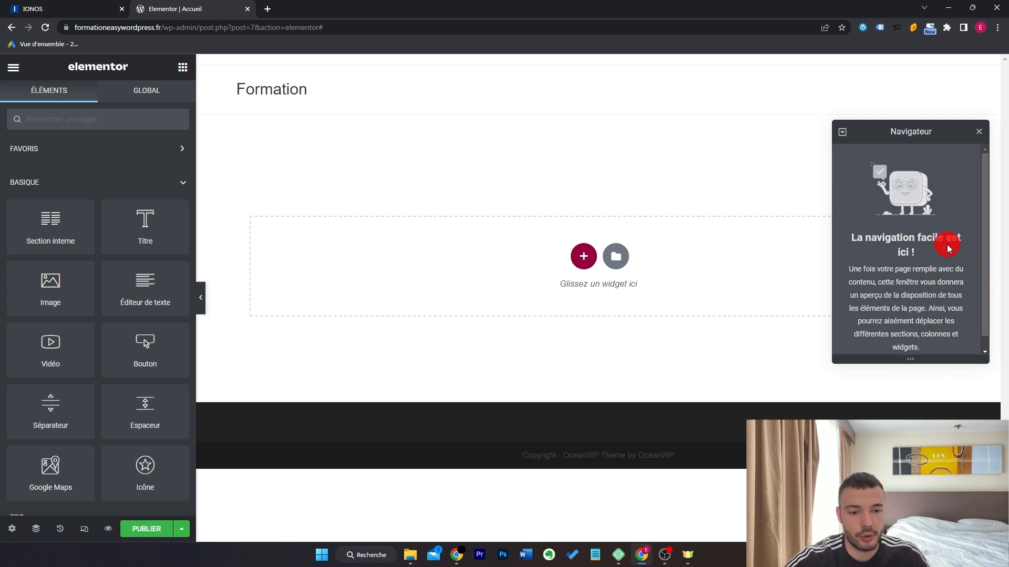
# Close the Navigator, step through History actions, and view the empty Révisions list.
pyautogui.click(978, 131)
pyautogui.click(60, 529)
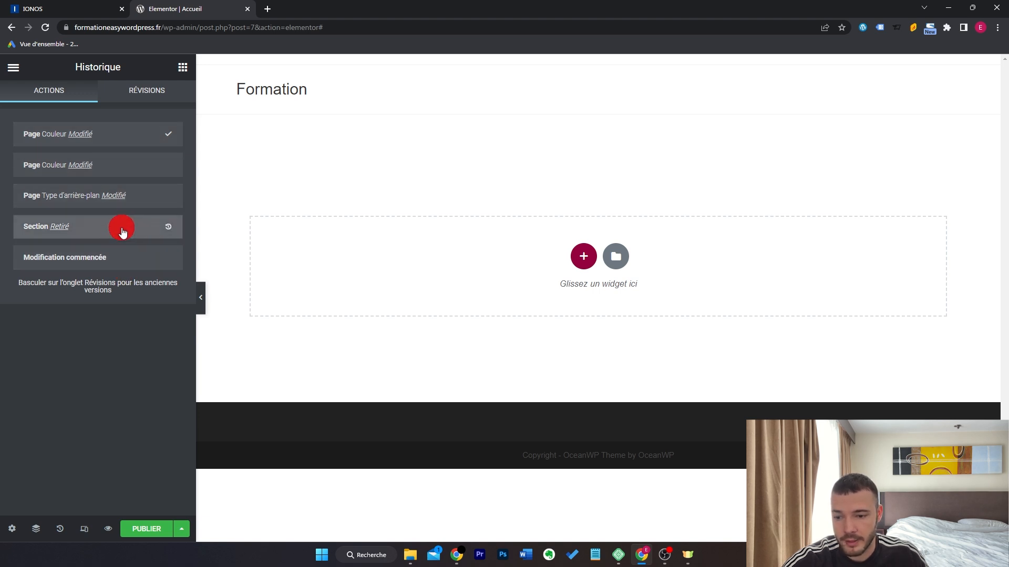
pyautogui.click(127, 257)
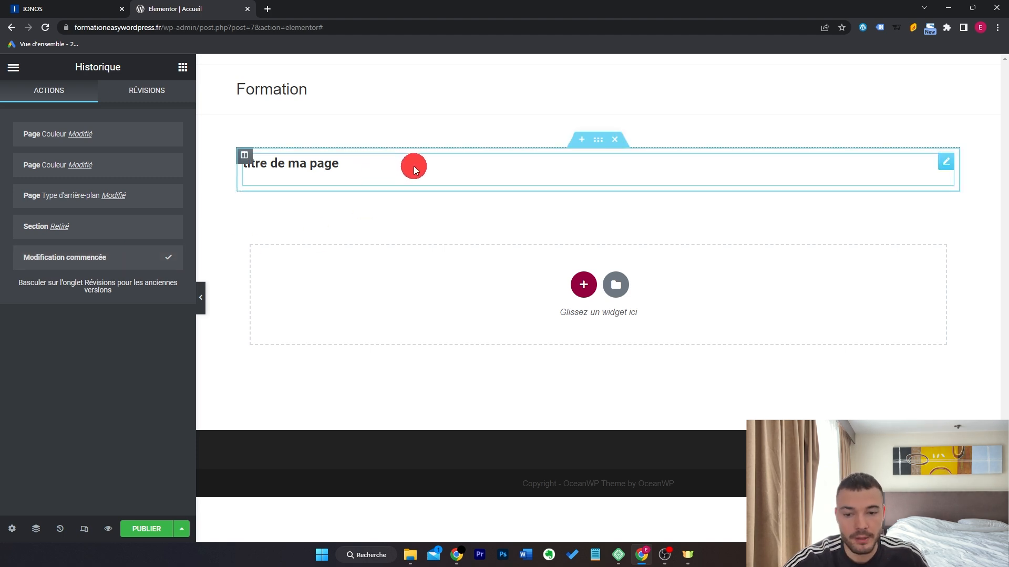
pyautogui.click(158, 93)
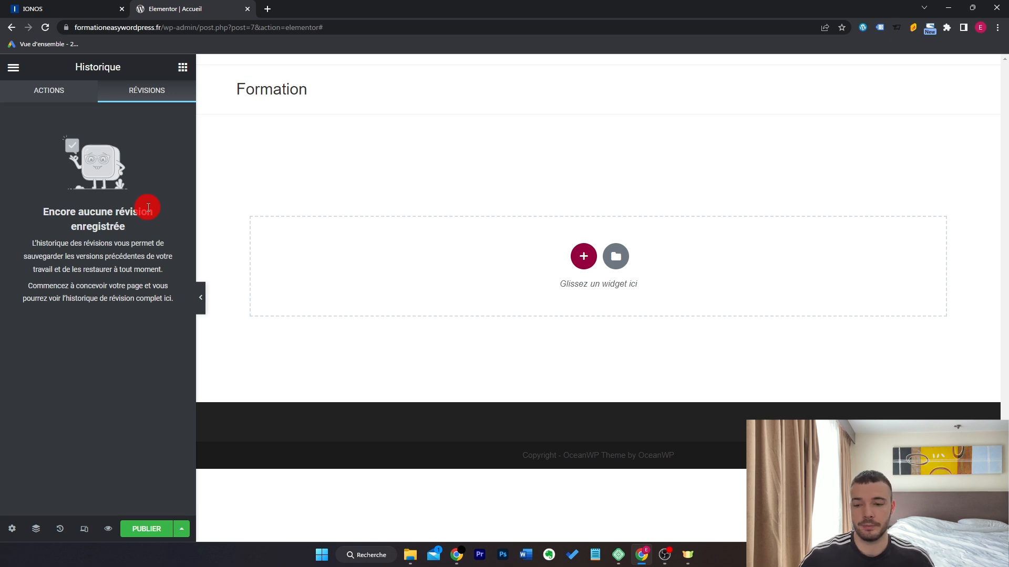
pyautogui.click(63, 92)
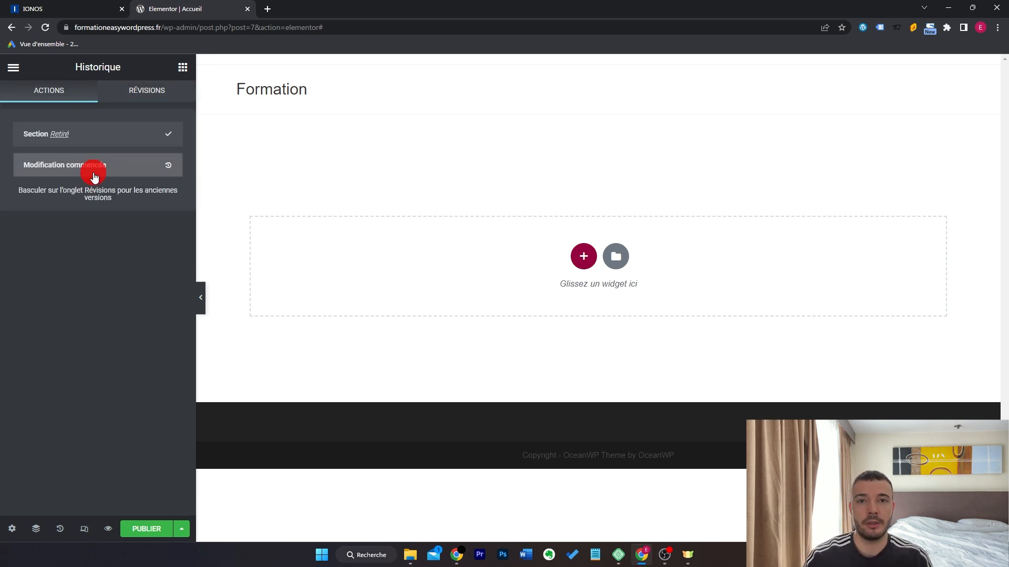
pyautogui.click(138, 93)
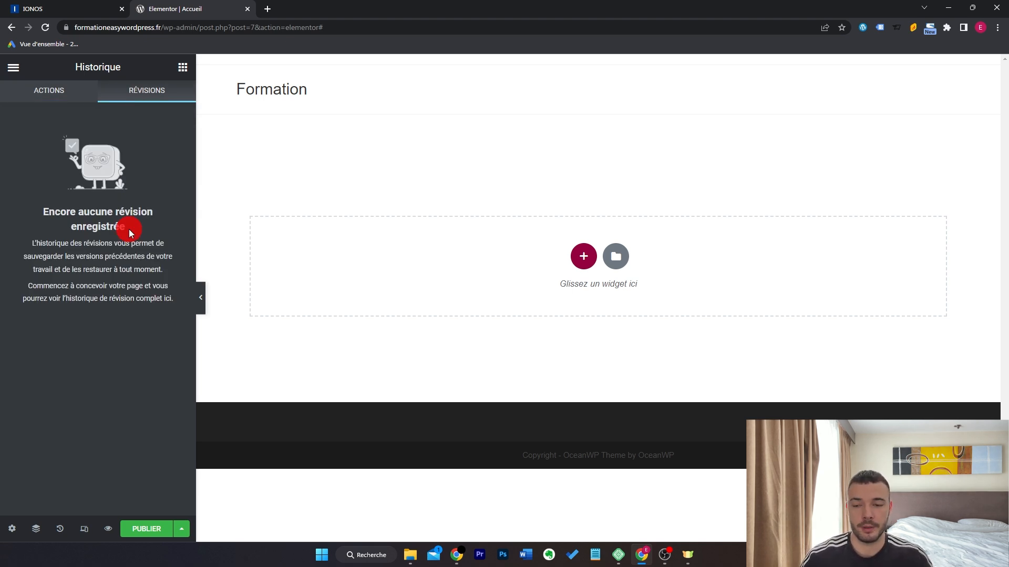
pyautogui.click(84, 529)
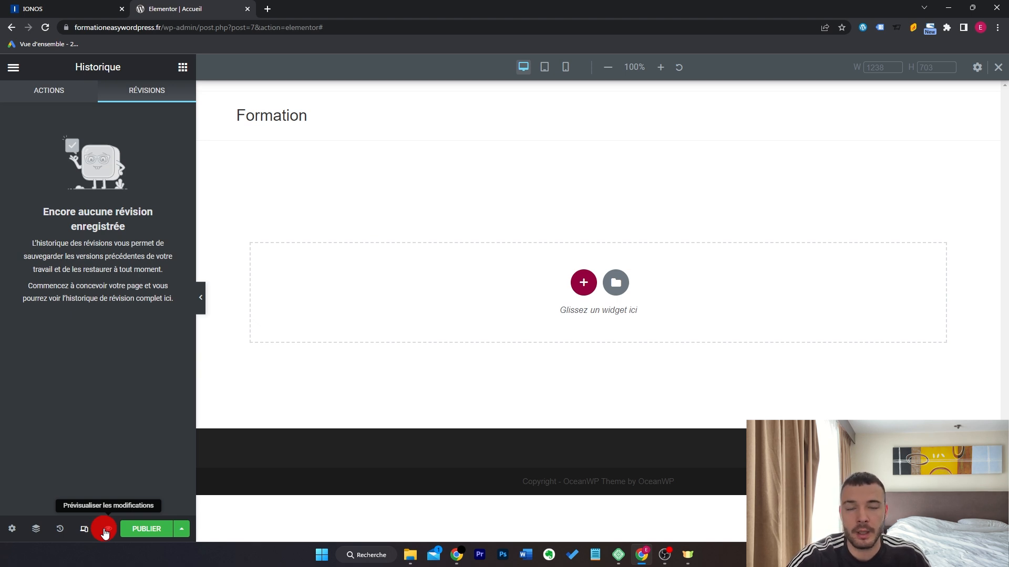
# Go back to the Elements panel and drag a Titre heading widget onto the empty page.
pyautogui.click(14, 67)
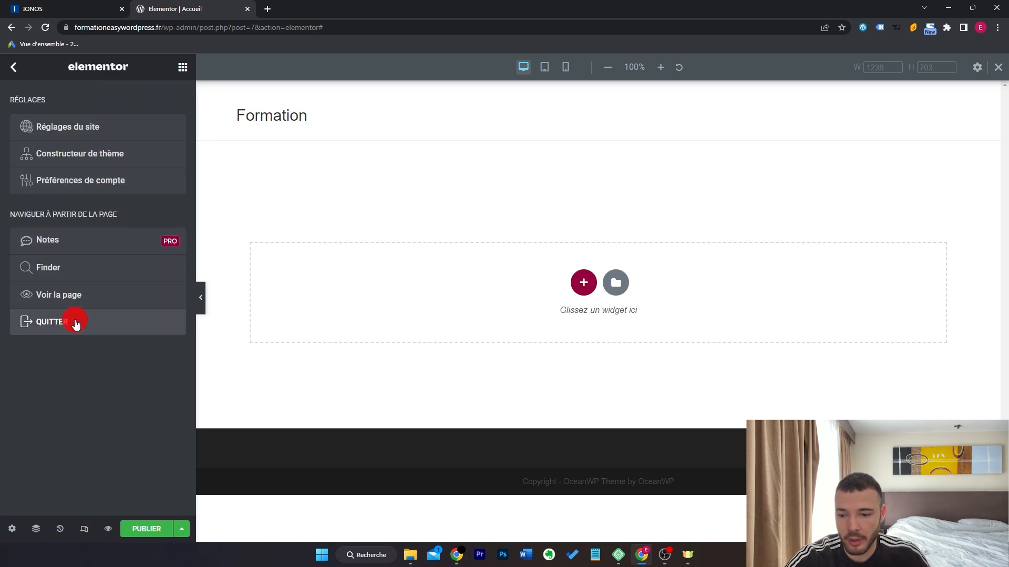
pyautogui.click(184, 68)
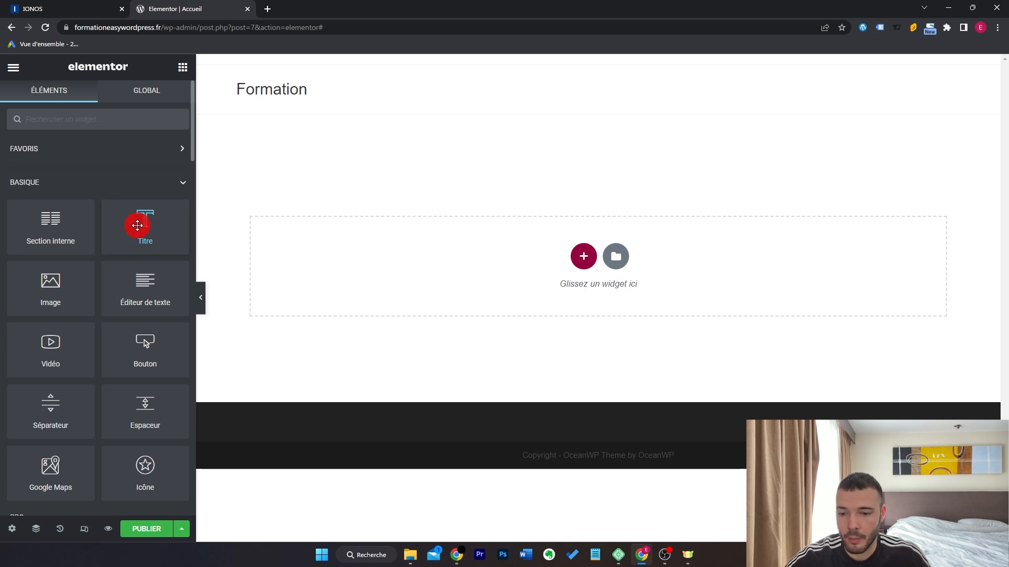
pyautogui.moveTo(140, 221); pyautogui.dragTo(502, 261)
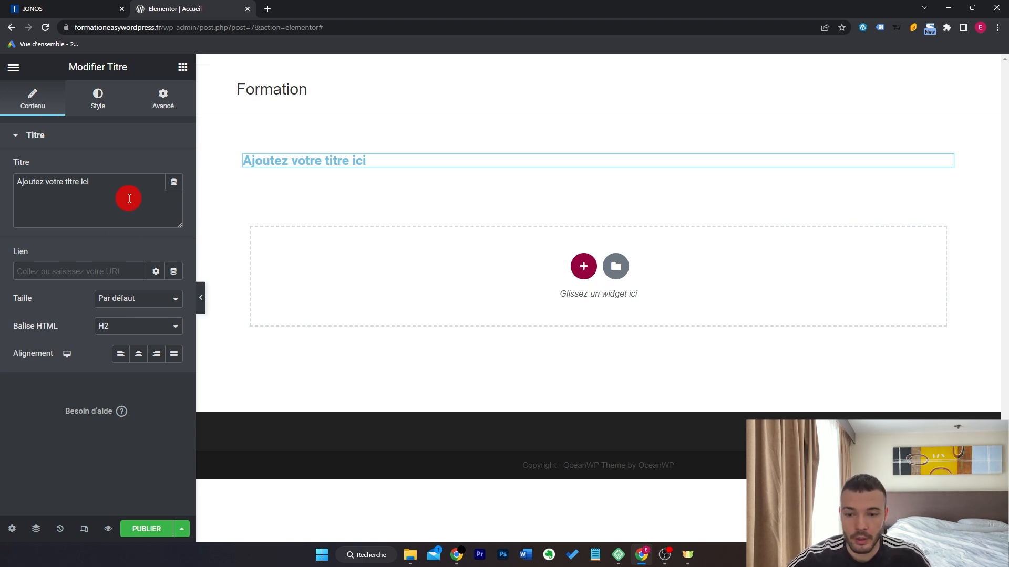
# Select the heading's placeholder text 'Ajoutez votre titre ici', then bring up its Style settings.
pyautogui.moveTo(89, 182); pyautogui.dragTo(15, 195)
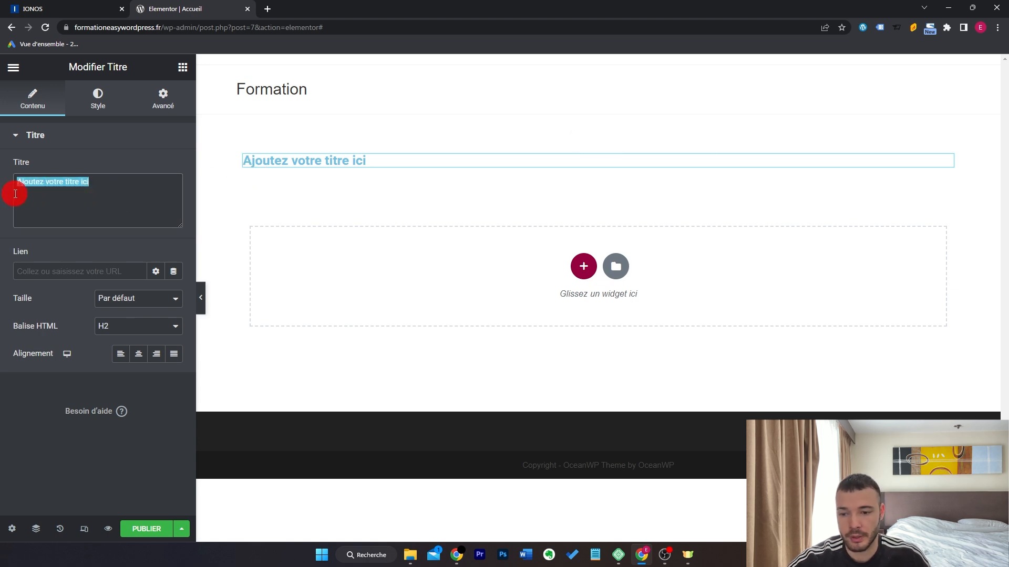
pyautogui.click(106, 192)
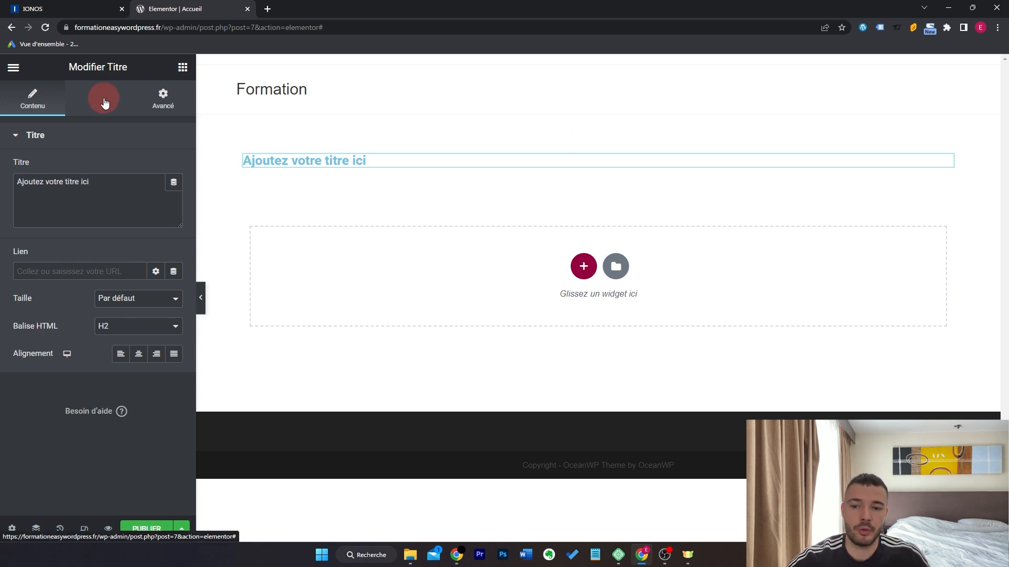
pyautogui.click(103, 101)
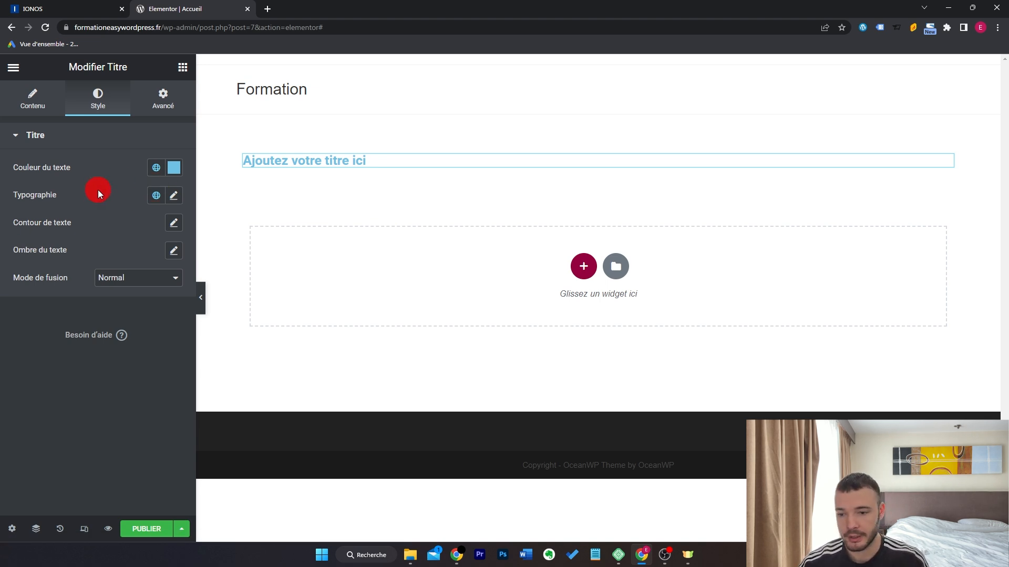
# Set the heading's text colour to black.
pyautogui.click(174, 196)
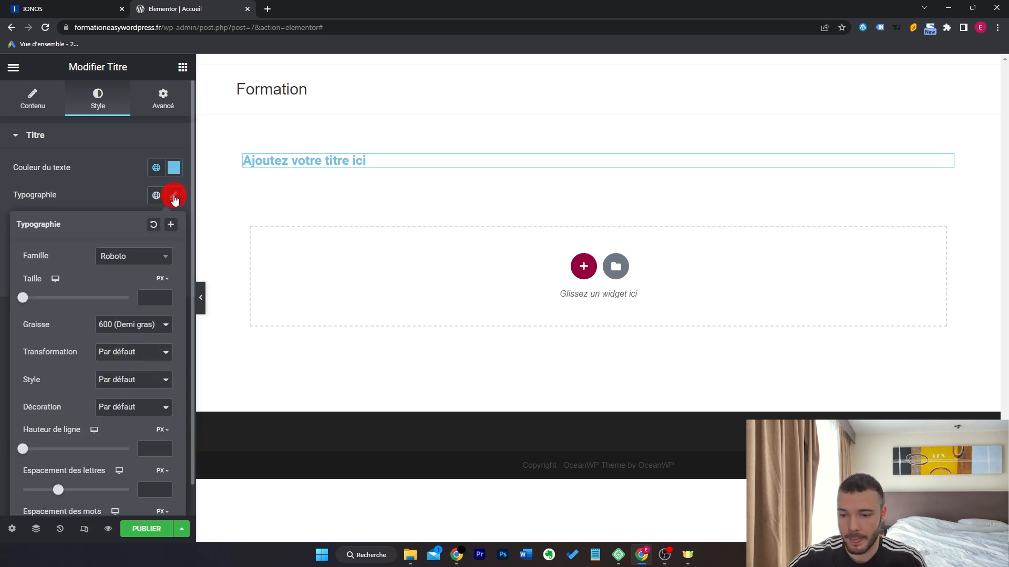
pyautogui.click(174, 198)
pyautogui.click(173, 168)
pyautogui.moveTo(124, 259); pyautogui.dragTo(3, 360)
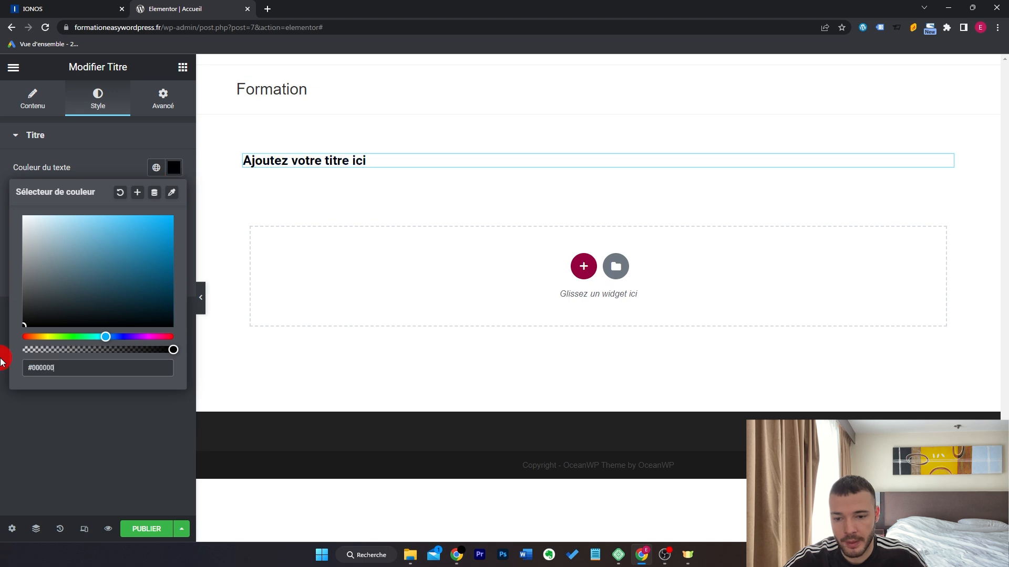
pyautogui.click(5, 417)
# Set the heading typography to the Oswald font family at 39 px.
pyautogui.click(173, 197)
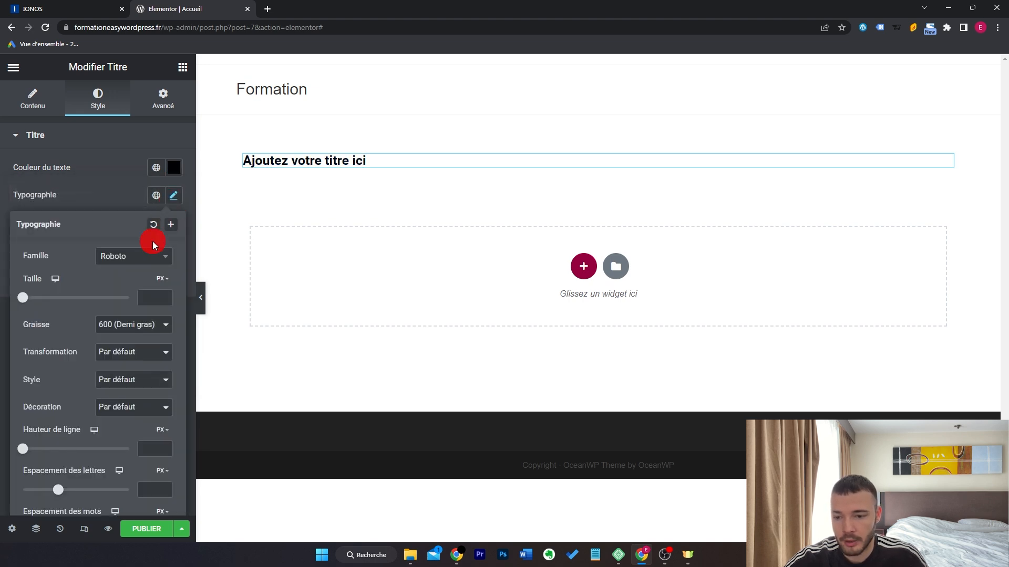
pyautogui.click(143, 260)
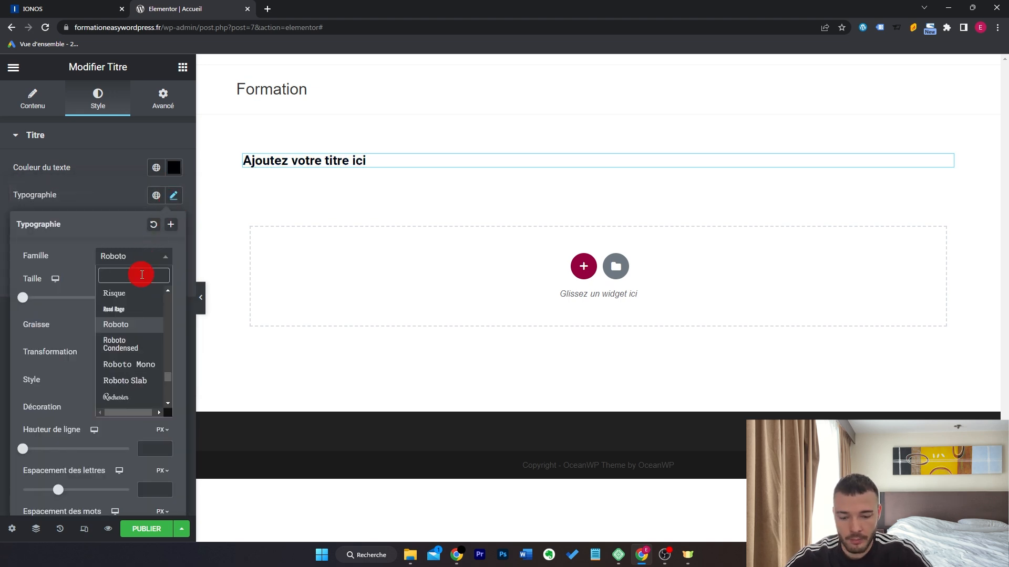
pyautogui.write('osw')
pyautogui.click(141, 310)
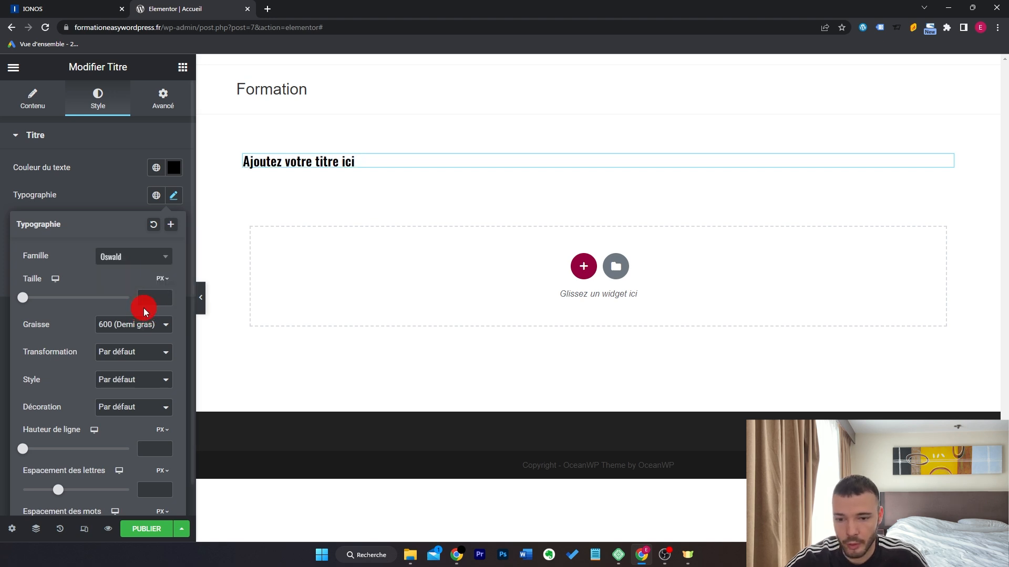
pyautogui.moveTo(22, 298); pyautogui.dragTo(42, 303)
pyautogui.scroll(-1, 53, 326)
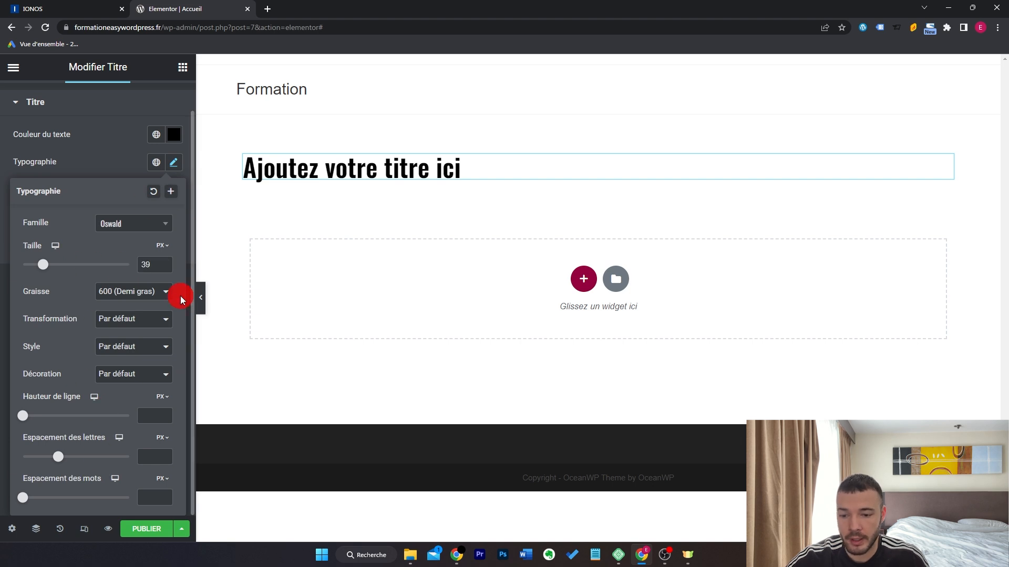
pyautogui.click(160, 107)
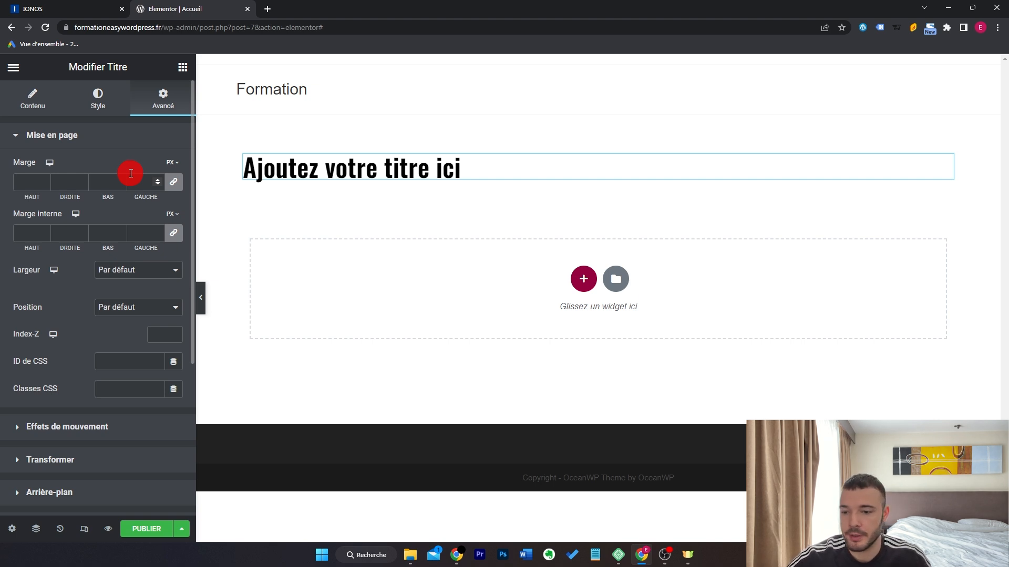
# Give the heading a Fade In Down entrance animation under Effets de mouvement.
pyautogui.scroll(-5, 131, 173)
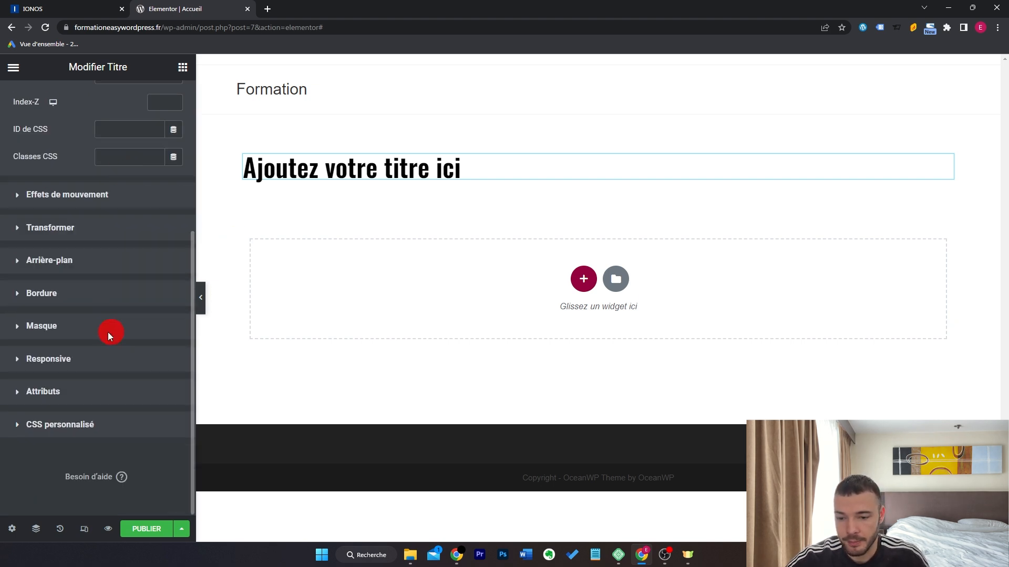
pyautogui.scroll(5, 109, 331)
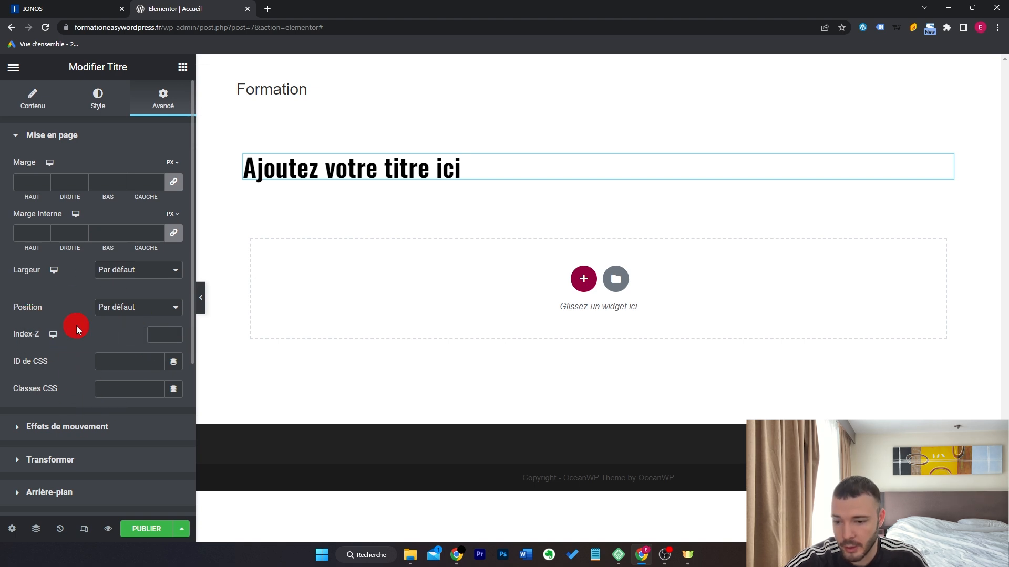
pyautogui.scroll(-4, 50, 318)
pyautogui.click(127, 196)
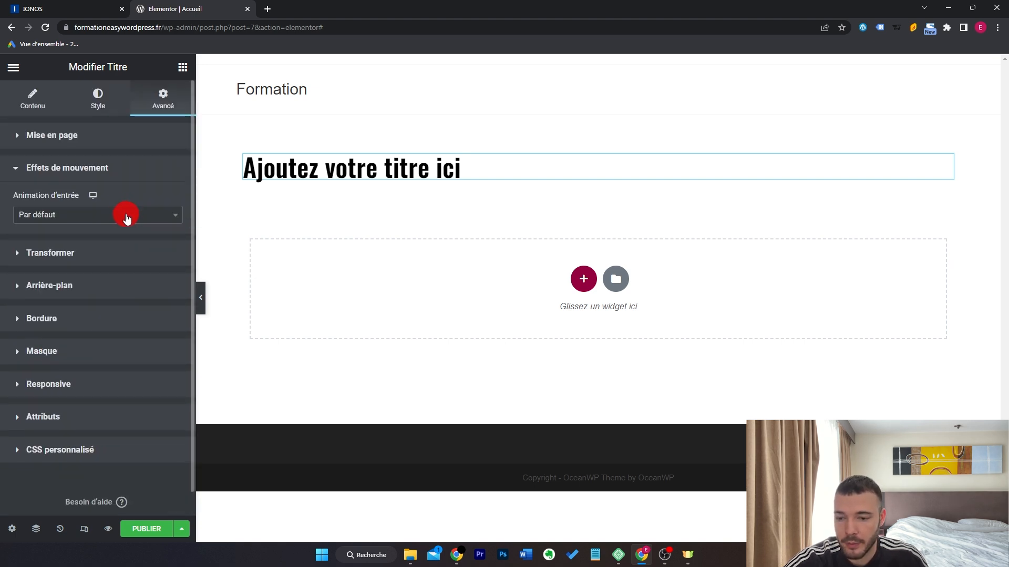
pyautogui.click(127, 217)
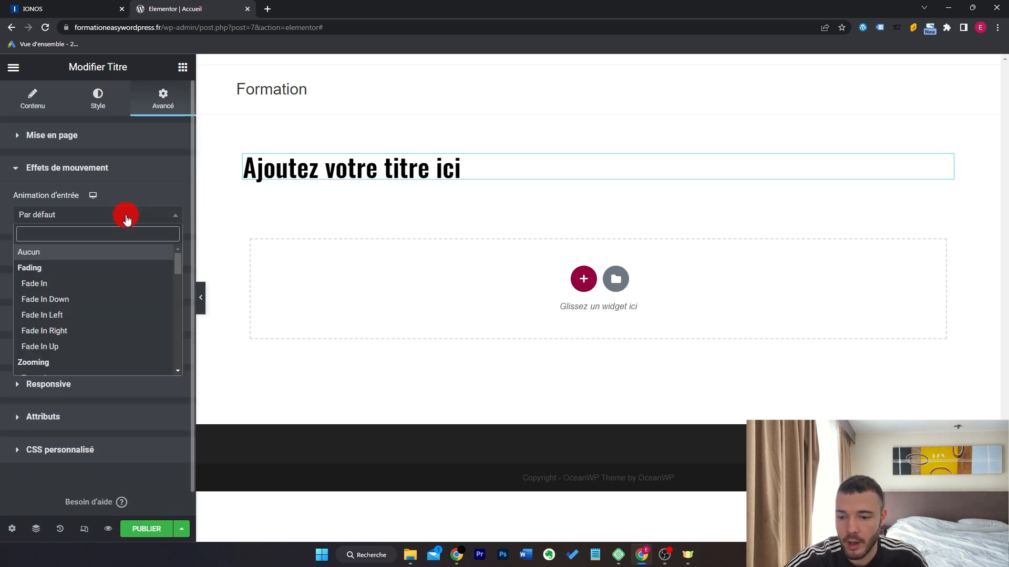
pyautogui.click(127, 297)
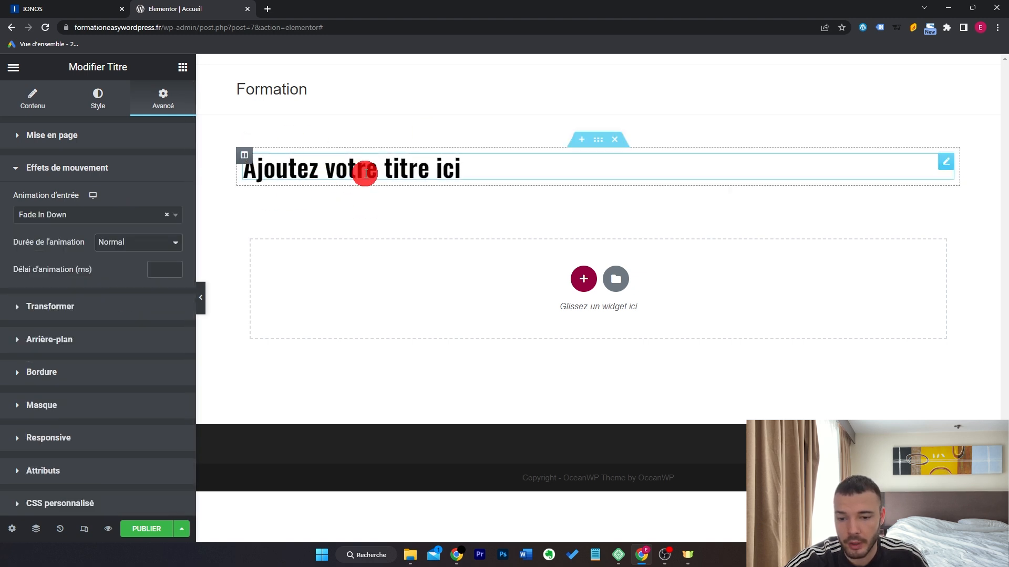
# Test a Transformer rotation on the heading, then reset it to level.
pyautogui.click(153, 306)
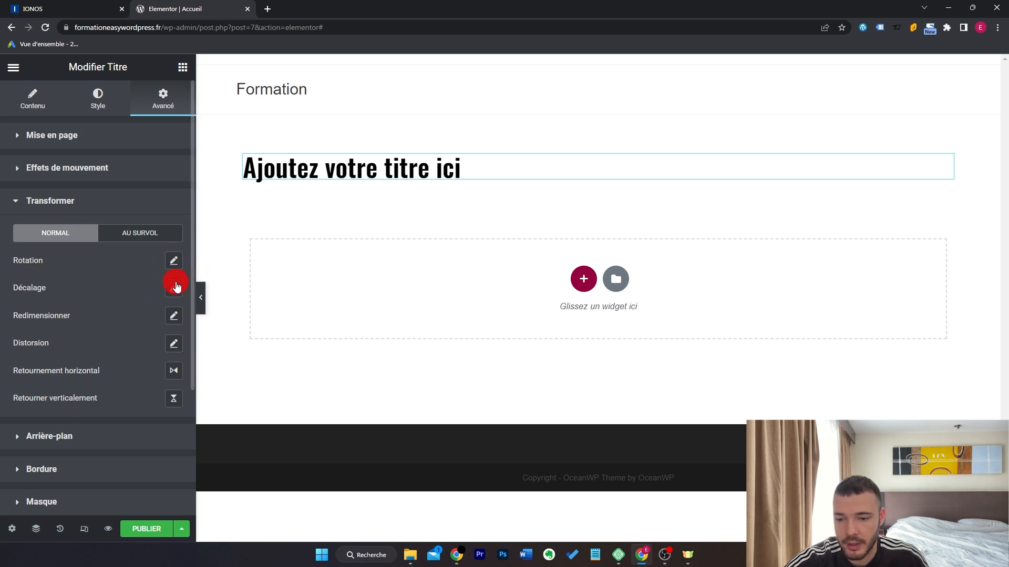
pyautogui.click(174, 262)
pyautogui.moveTo(66, 312); pyautogui.dragTo(72, 310)
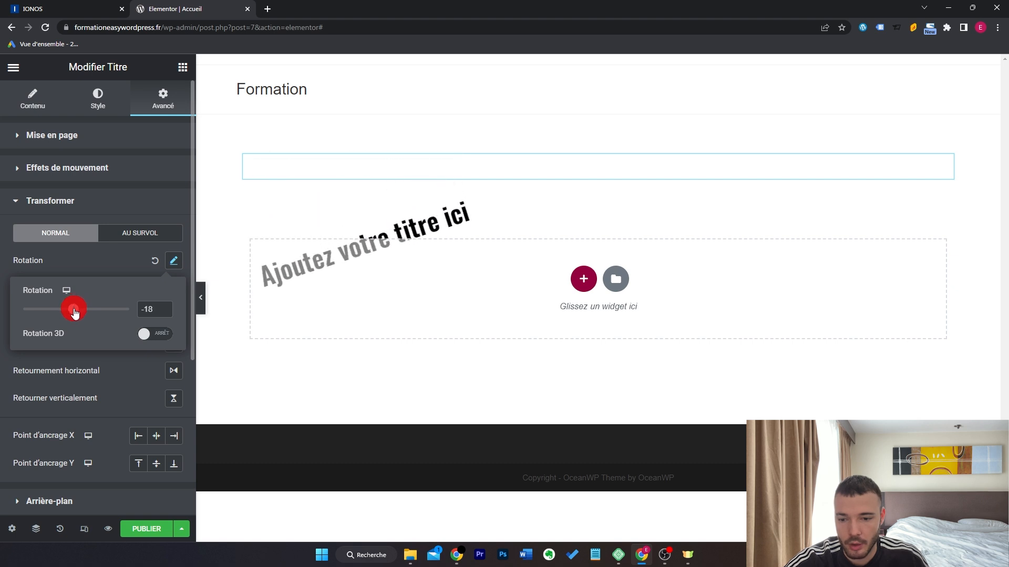
pyautogui.click(154, 261)
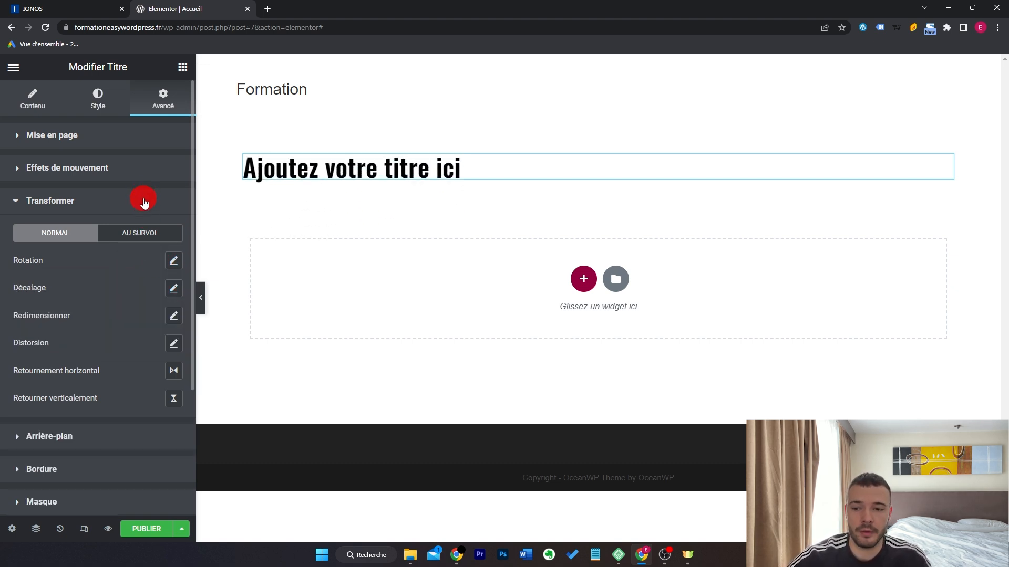
# Give the heading a Classique background in solid grey #747474.
pyautogui.click(49, 437)
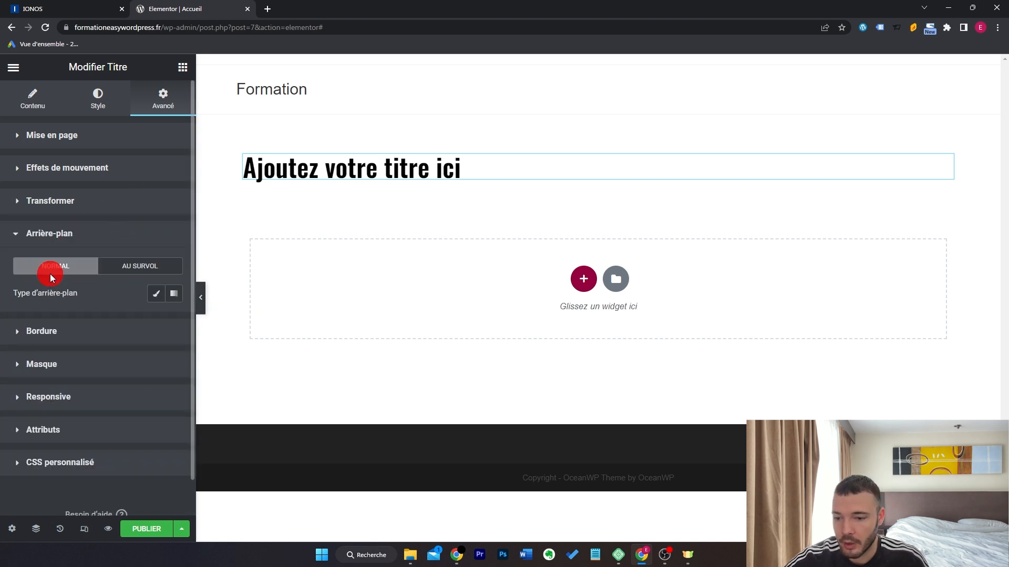
pyautogui.click(156, 294)
pyautogui.click(171, 321)
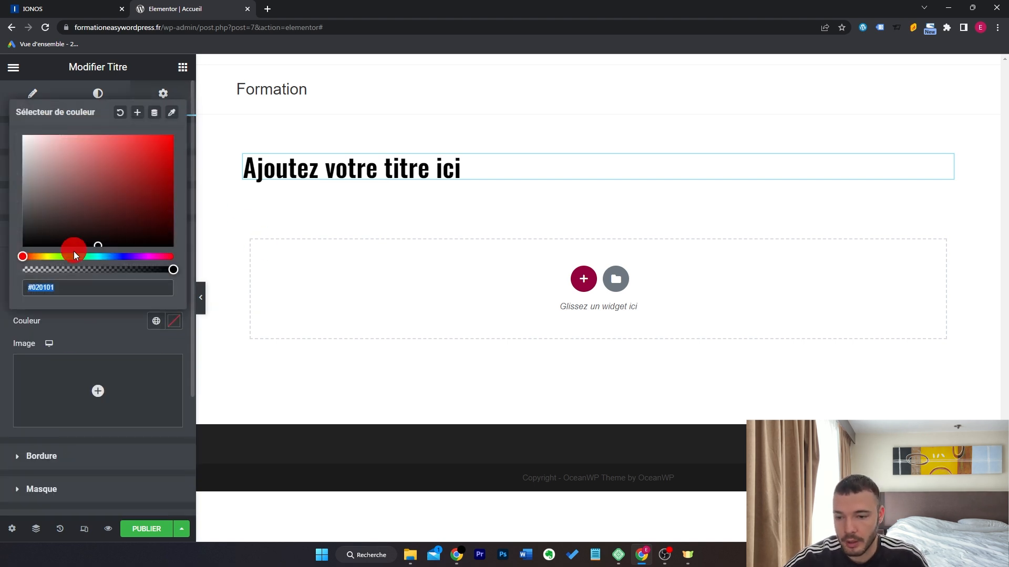
pyautogui.moveTo(48, 168); pyautogui.dragTo(17, 196)
pyautogui.click(83, 331)
pyautogui.click(105, 324)
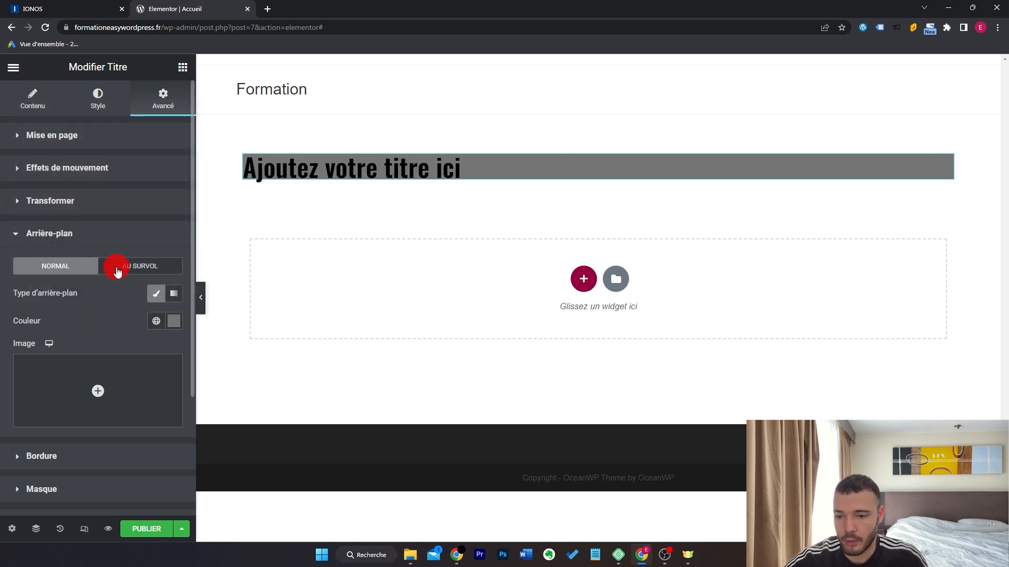
pyautogui.click(116, 241)
pyautogui.click(117, 139)
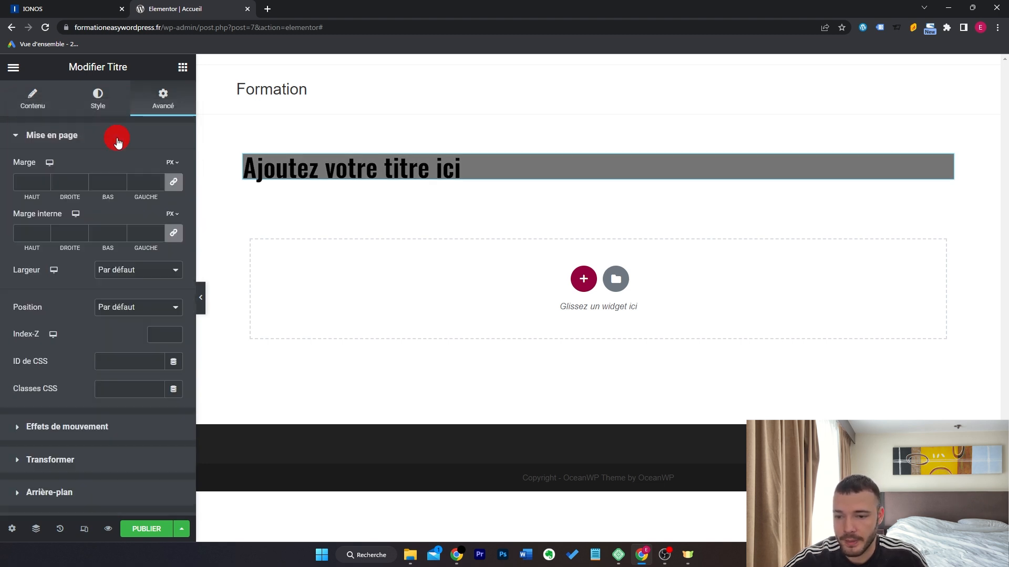
# Unlink the heading's margins and set the top margin to 20 px.
pyautogui.click(30, 188)
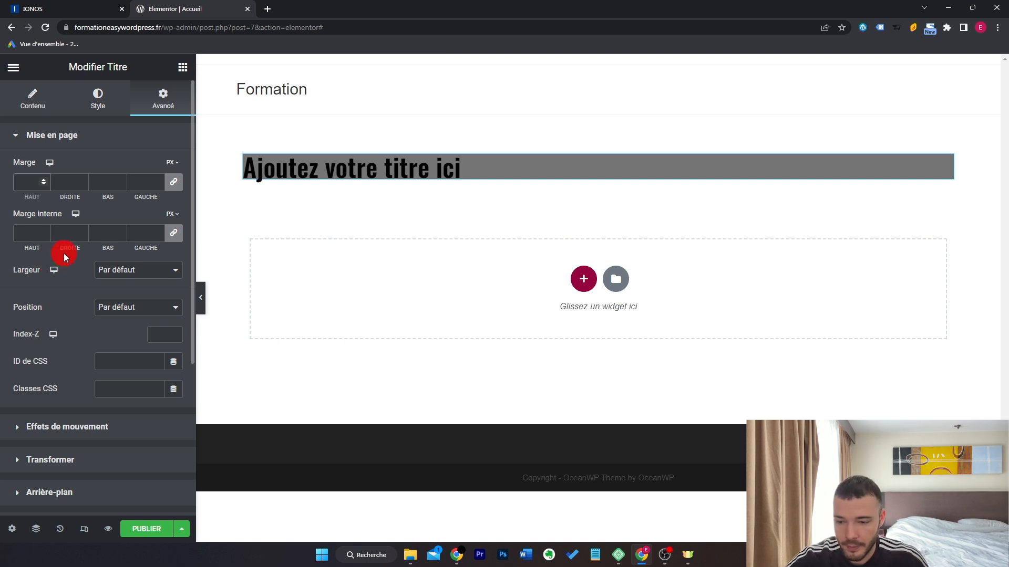
pyautogui.click(174, 188)
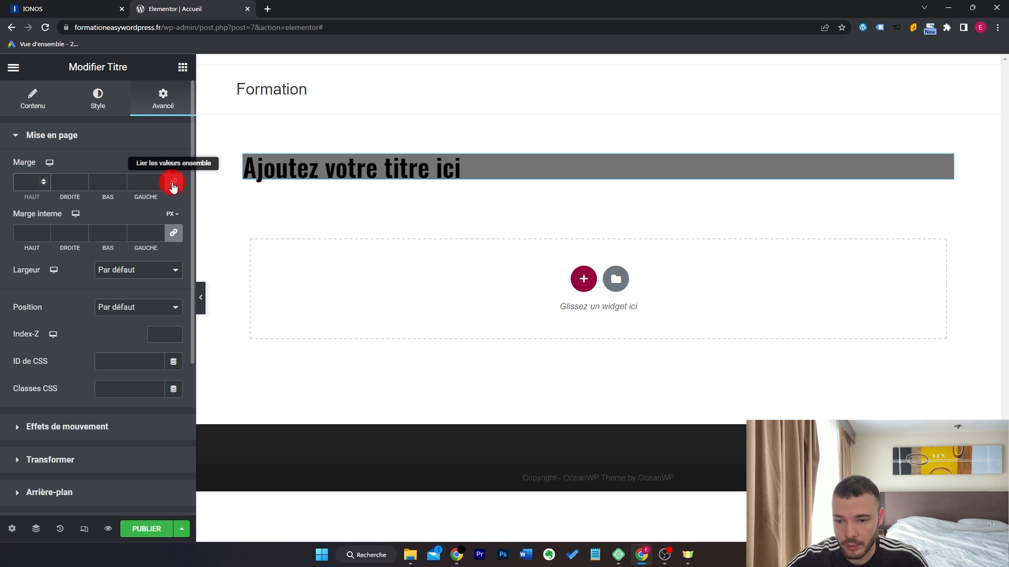
pyautogui.click(172, 183)
pyautogui.click(28, 184)
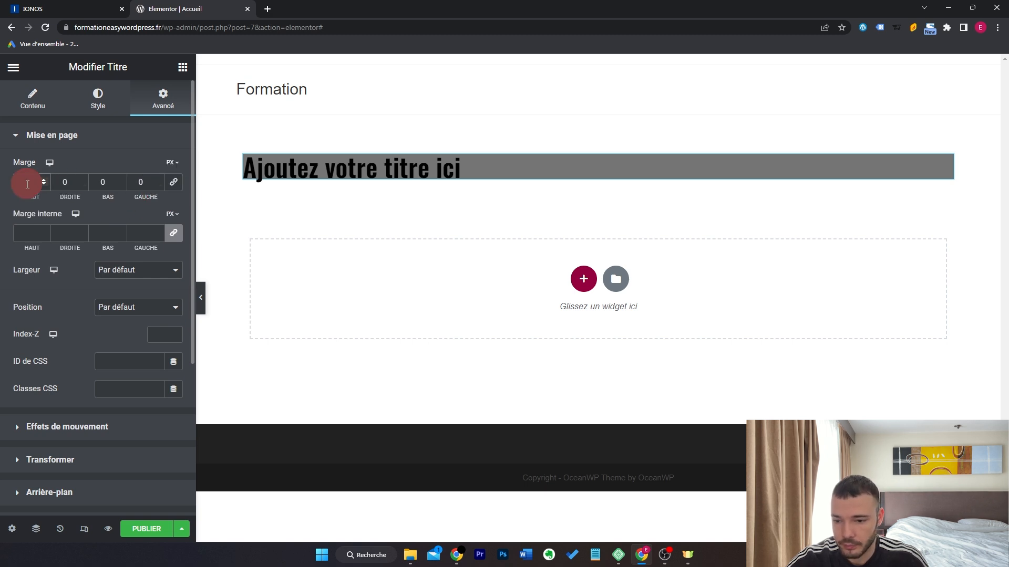
pyautogui.write('20')
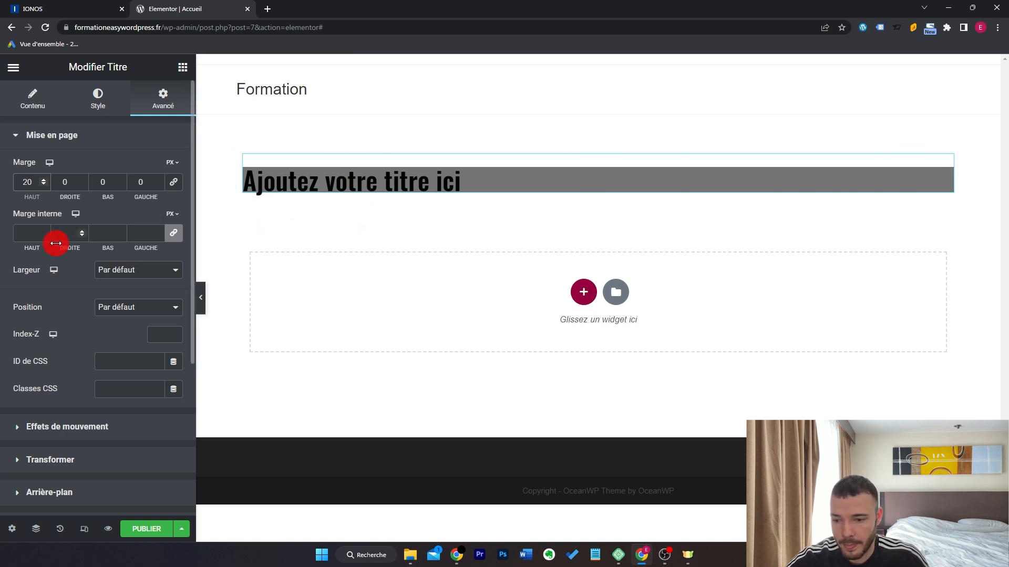
# Unlink the heading's padding and set the top padding to 20 px.
pyautogui.click(174, 233)
pyautogui.click(26, 234)
pyautogui.write('20')
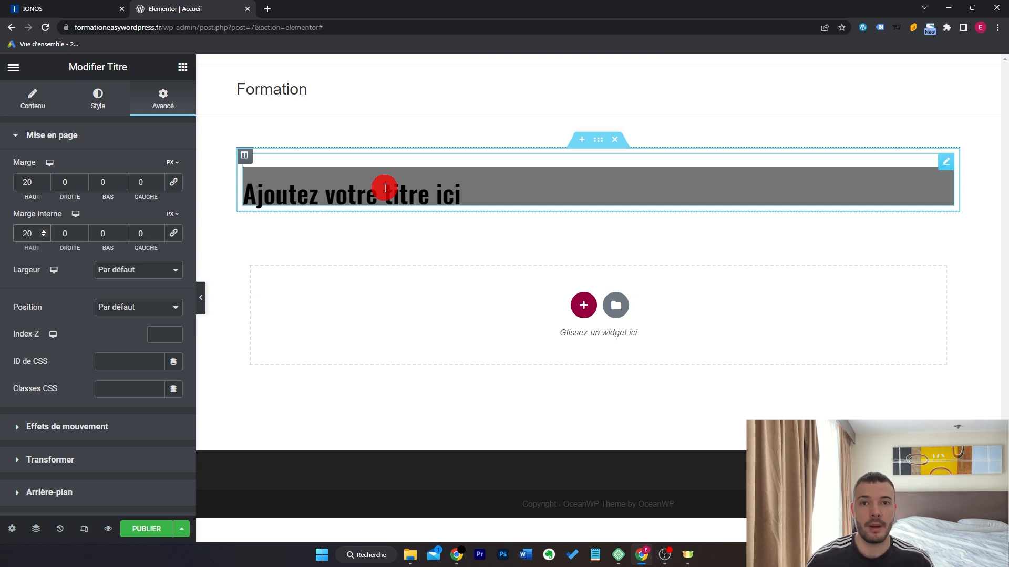
pyautogui.scroll(-4, 136, 348)
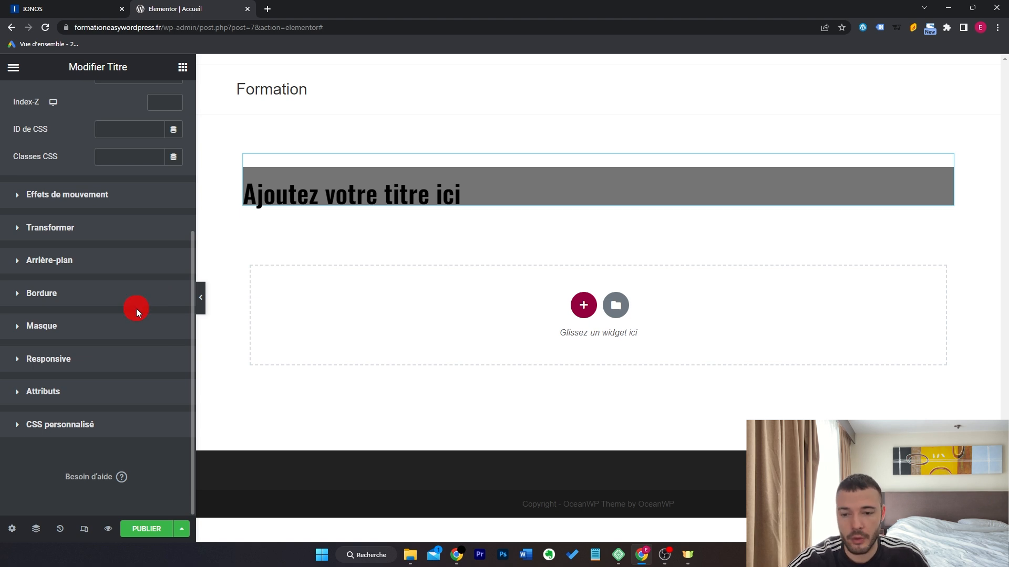
# Browse the widget list past the collapsed PRO category and try dragging an image box onto the page.
pyautogui.scroll(4, 137, 310)
pyautogui.click(182, 67)
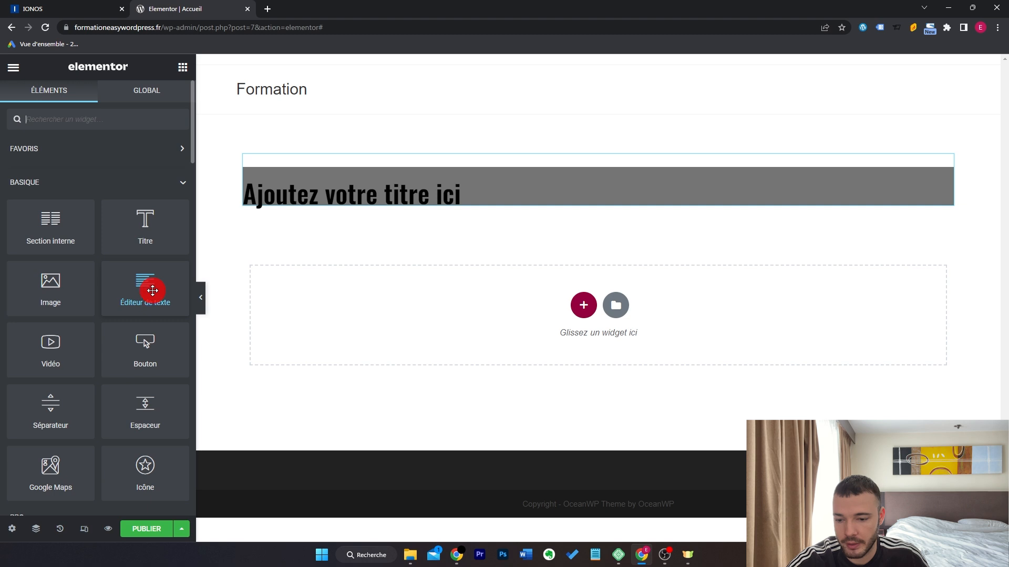
pyautogui.scroll(-3, 148, 346)
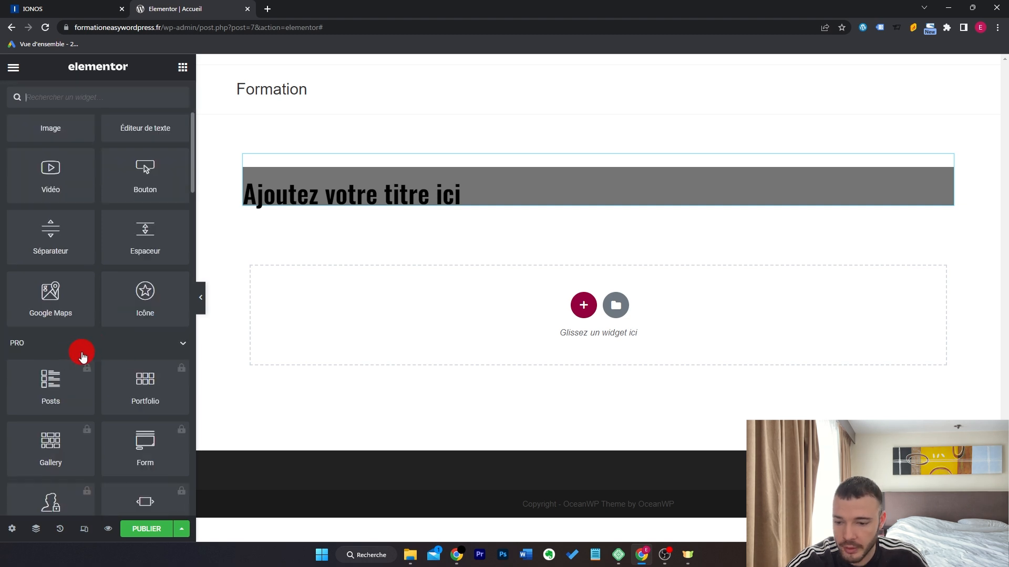
pyautogui.click(163, 351)
pyautogui.scroll(-5, 160, 336)
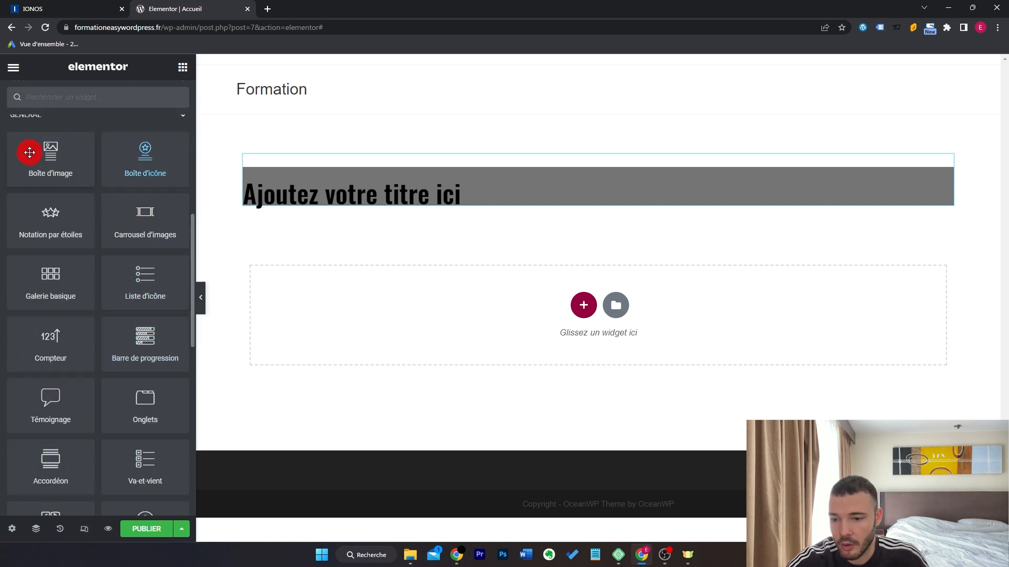
pyautogui.scroll(-5, 159, 394)
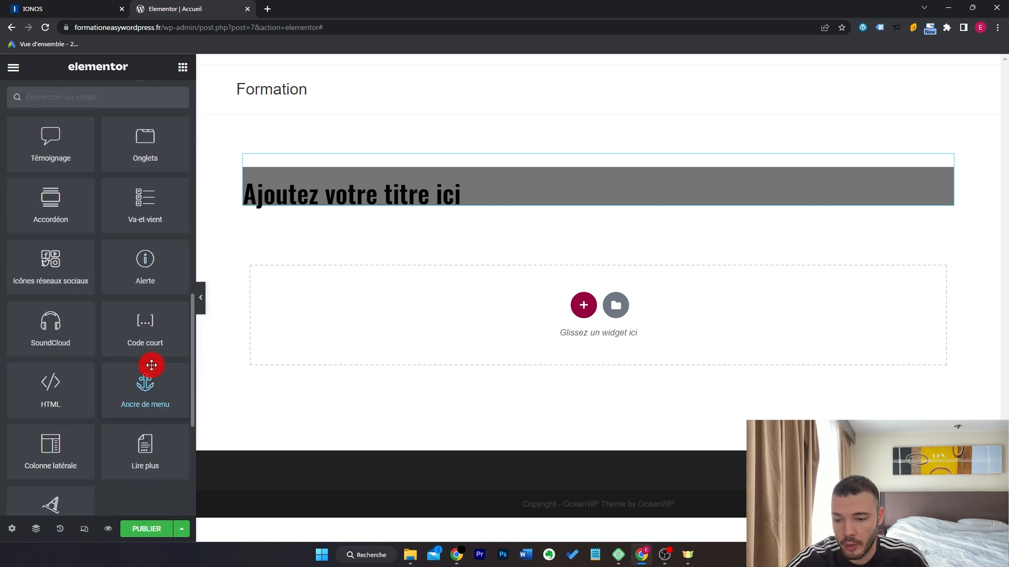
pyautogui.scroll(-2, 161, 362)
pyautogui.scroll(6, 161, 361)
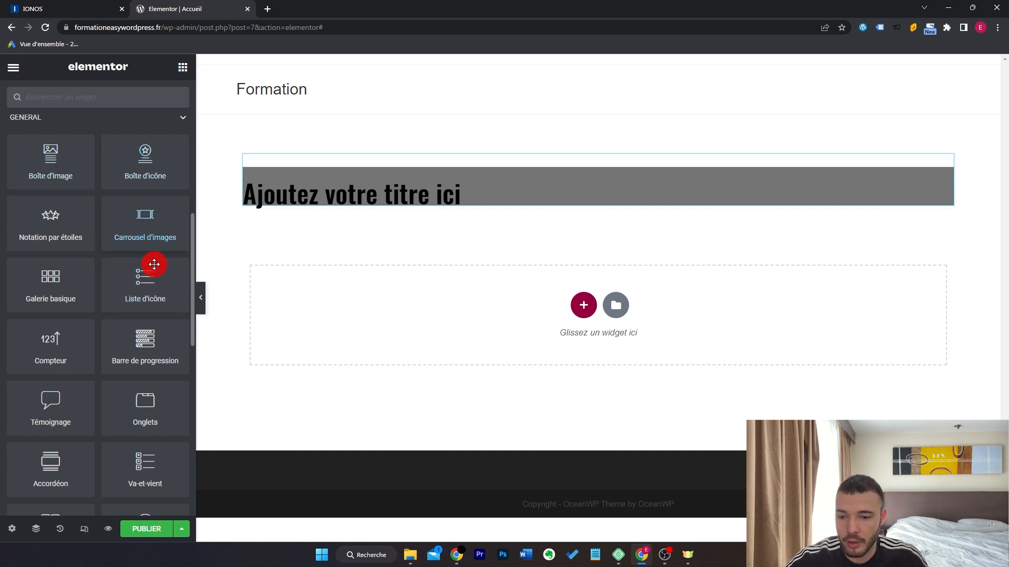
pyautogui.scroll(-3, 154, 277)
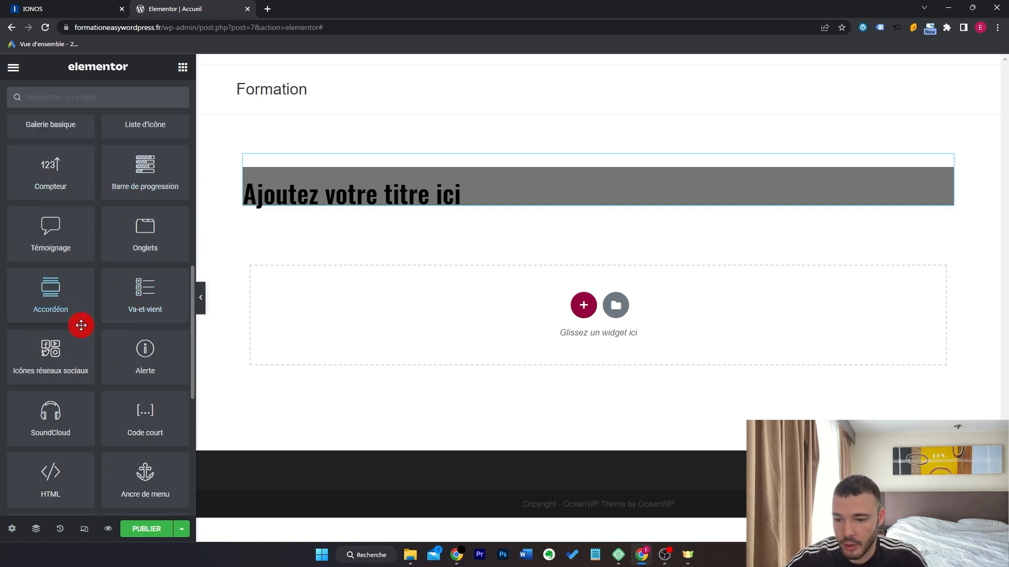
pyautogui.scroll(3, 61, 298)
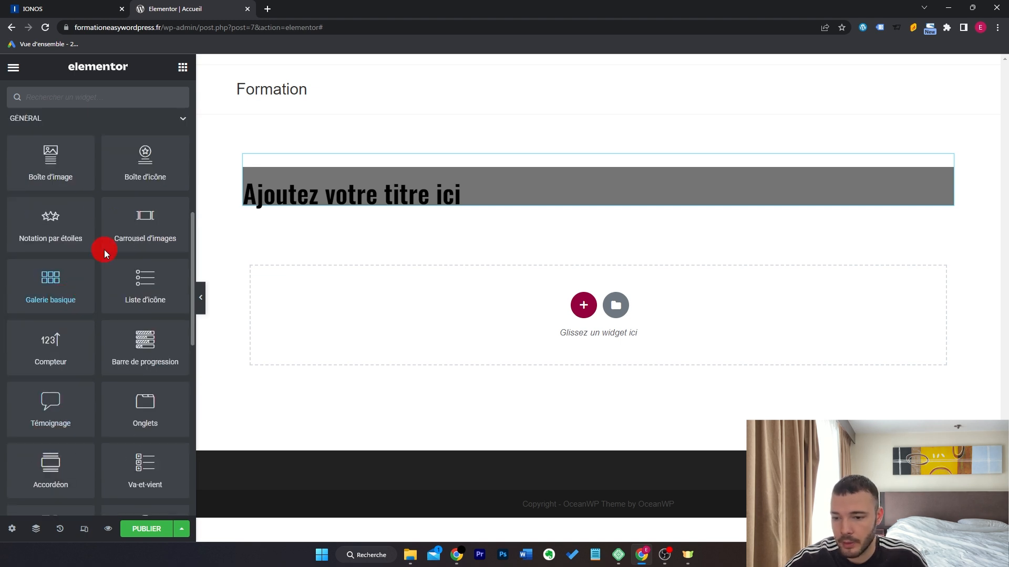
pyautogui.moveTo(63, 165); pyautogui.dragTo(412, 307)
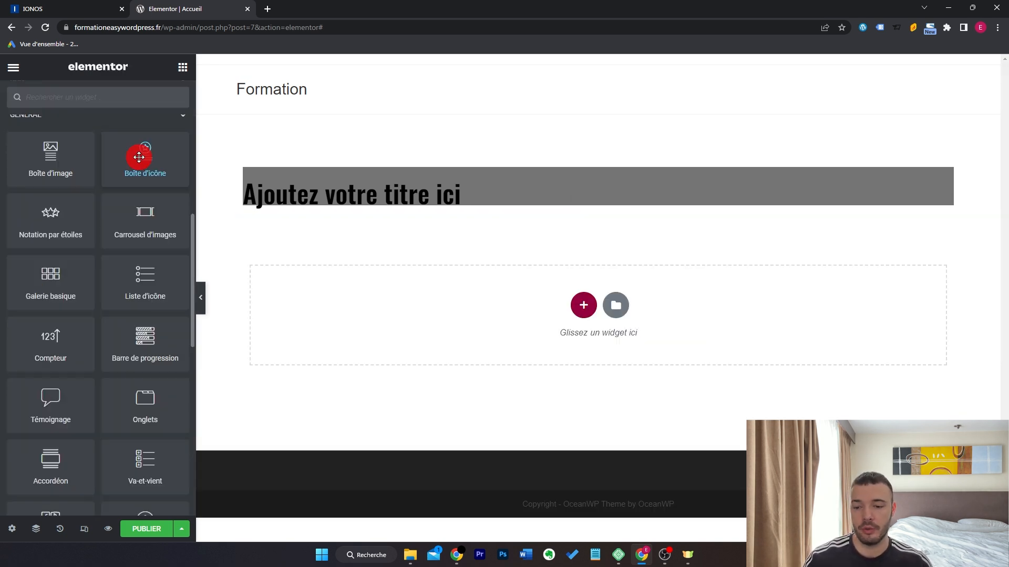
# Try an icon list and an accordion below the heading, delete both, then delete the grey heading.
pyautogui.moveTo(145, 279); pyautogui.dragTo(349, 292)
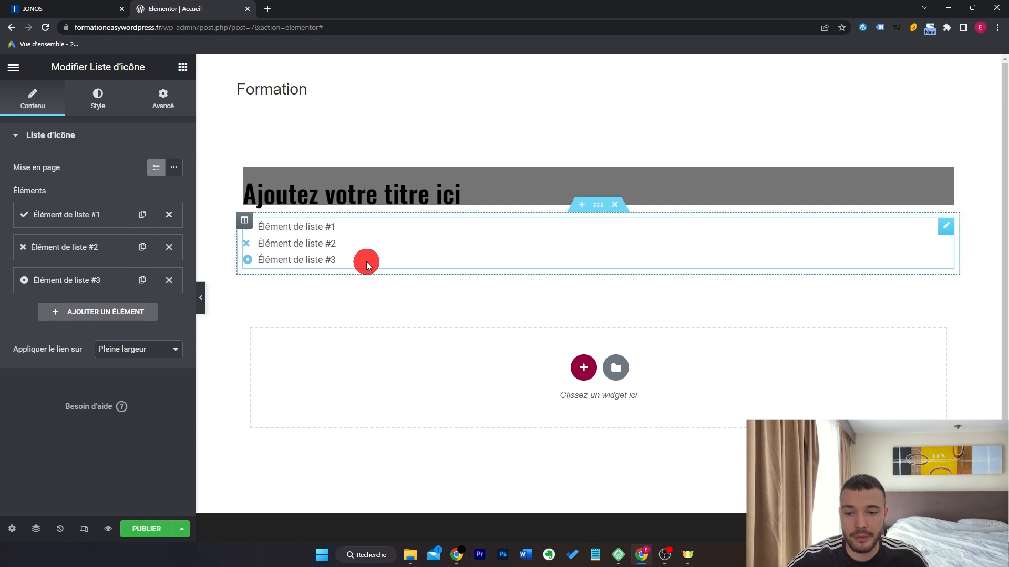
pyautogui.press('Delete')
pyautogui.moveTo(49, 383); pyautogui.dragTo(413, 334)
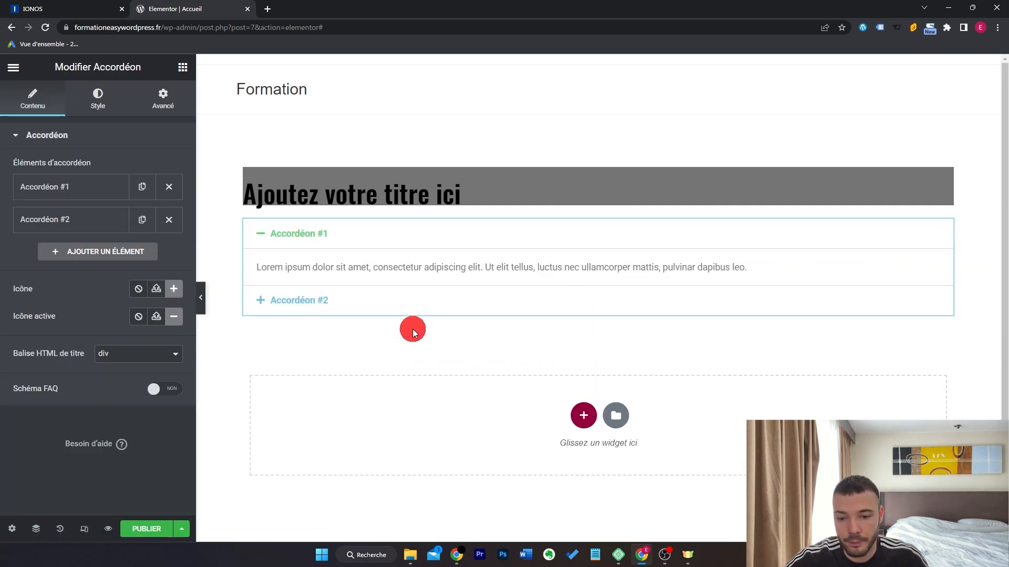
pyautogui.click(318, 297)
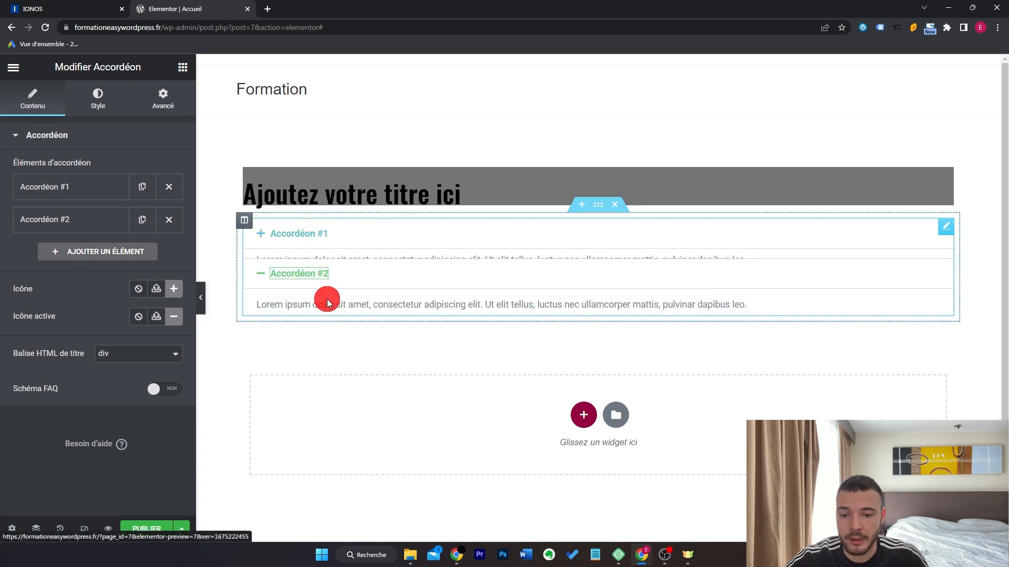
pyautogui.click(318, 235)
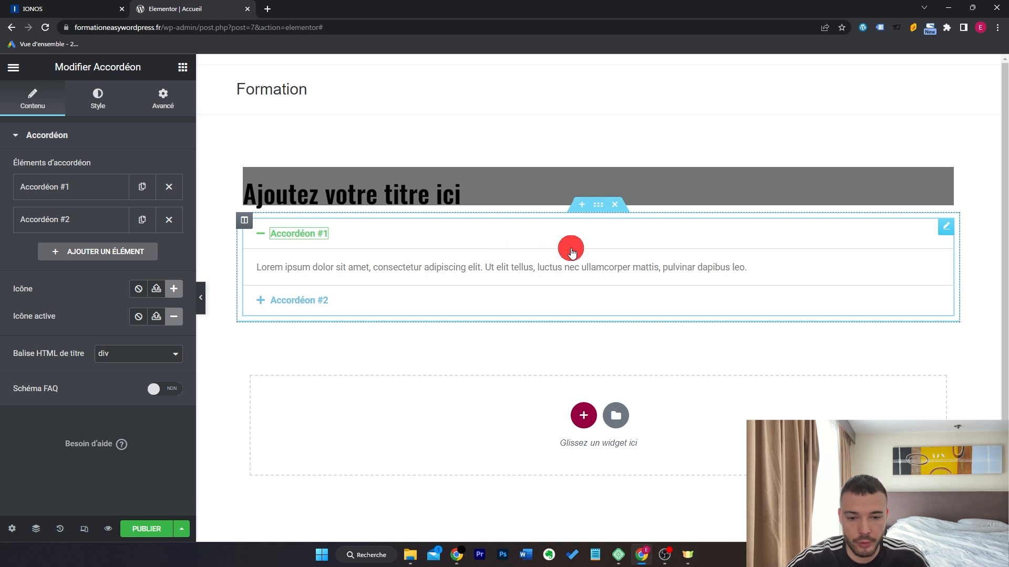
pyautogui.click(615, 205)
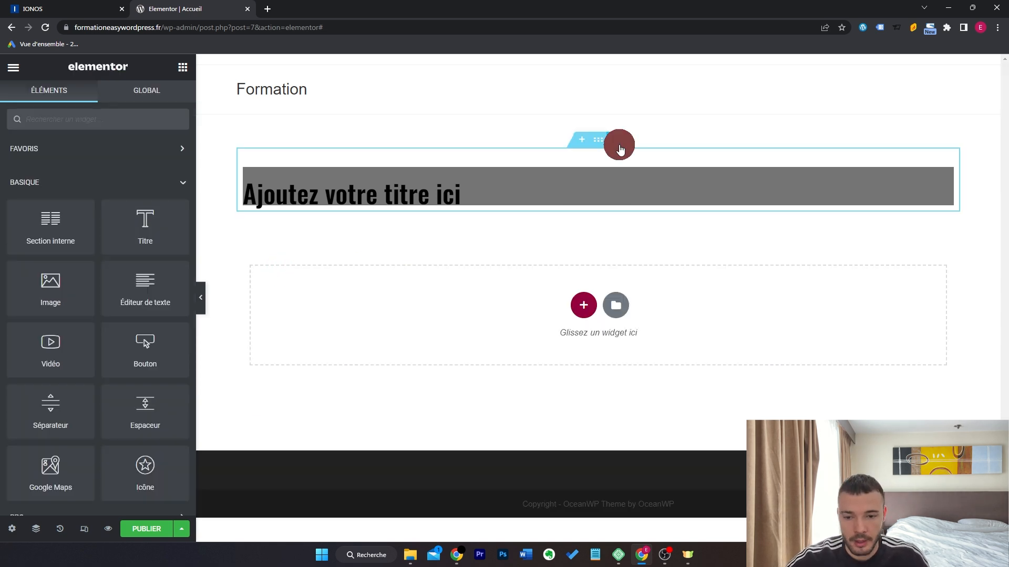
pyautogui.click(619, 144)
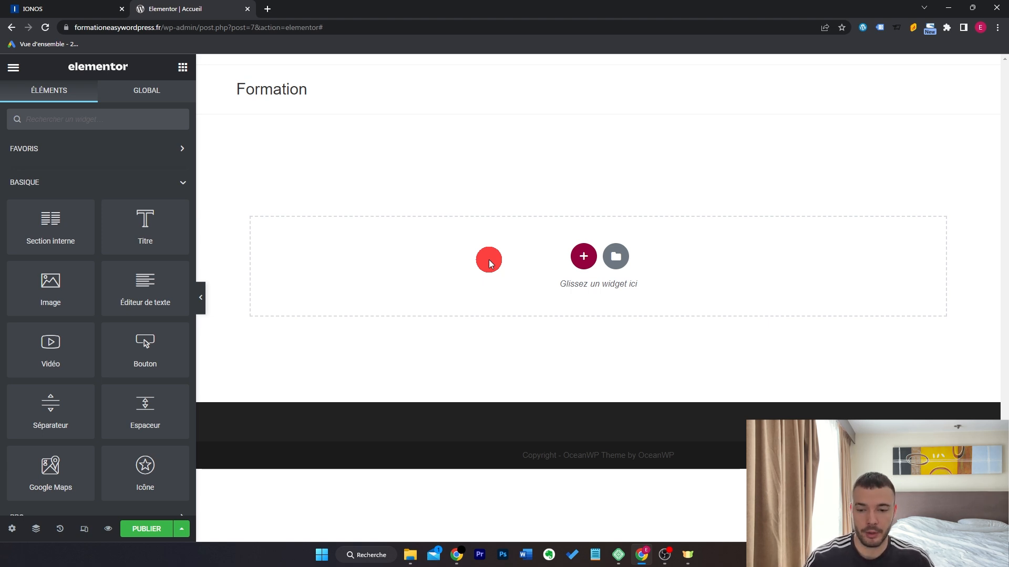
# Abandon the heading drag and add a new section with the 50/50 two-column structure.
pyautogui.moveTo(148, 232); pyautogui.dragTo(444, 260)
pyautogui.moveTo(444, 259); pyautogui.dragTo(150, 237)
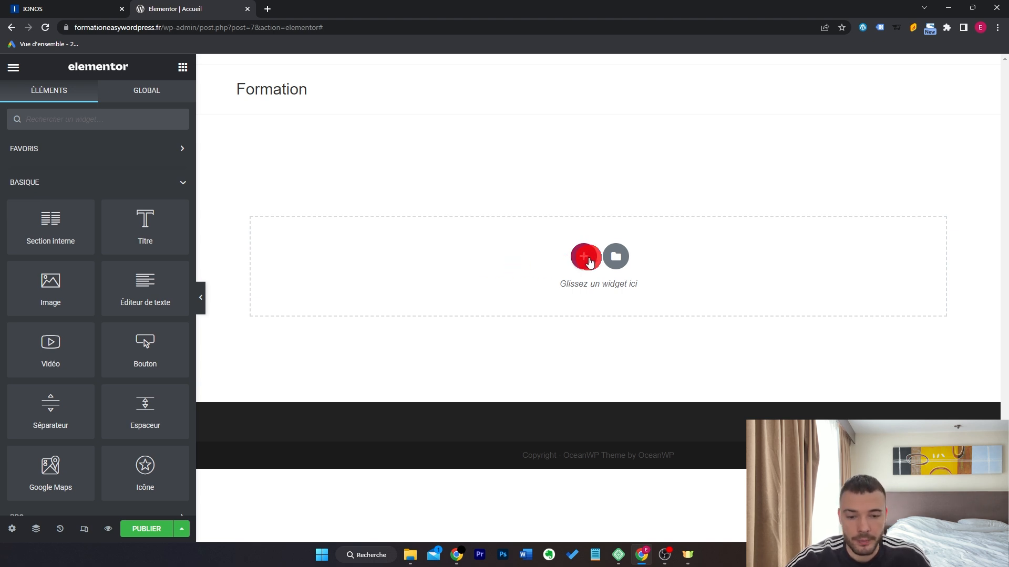
pyautogui.moveTo(161, 234)
pyautogui.mouseDown()
pyautogui.moveTo(417, 273)
pyautogui.moveTo(165, 225)
pyautogui.mouseUp()
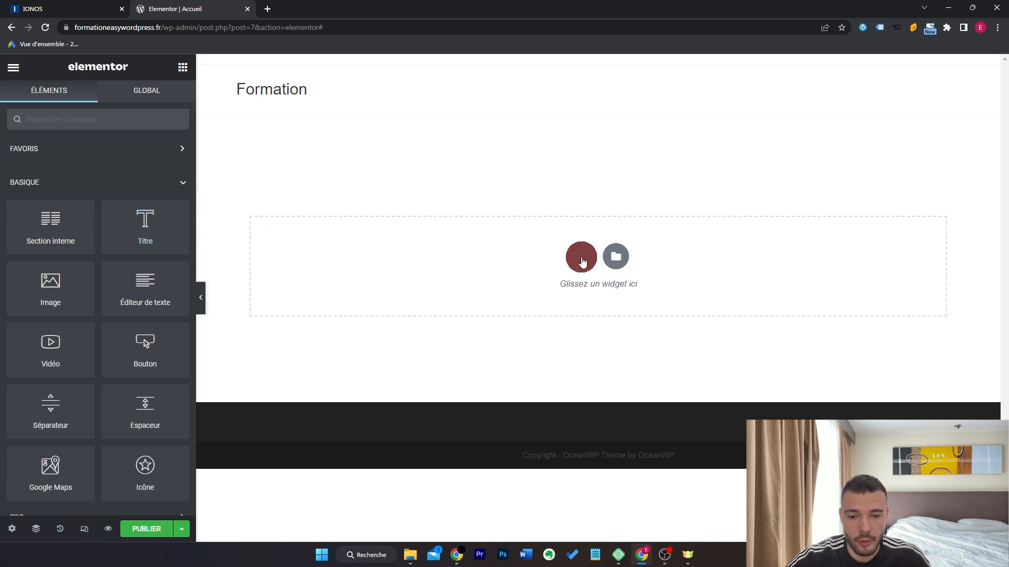
pyautogui.click(582, 262)
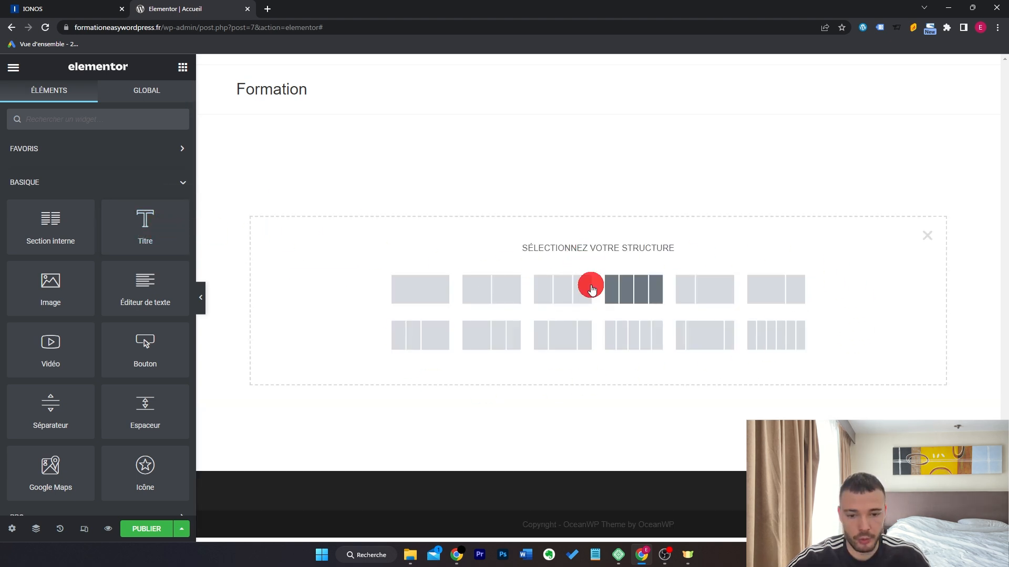
pyautogui.click(502, 301)
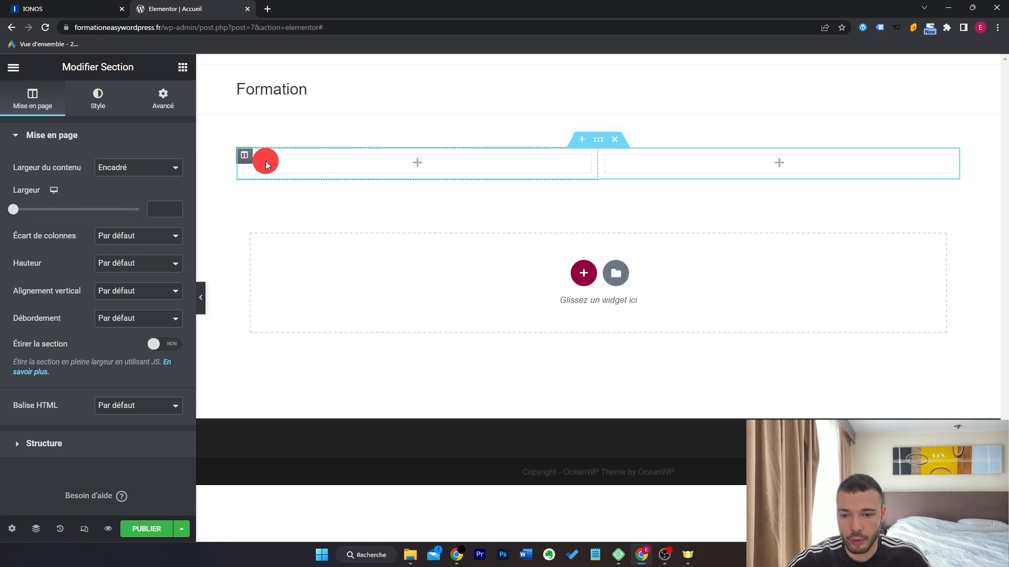
# Place a Titre heading widget in each of the two columns.
pyautogui.click(440, 166)
pyautogui.moveTo(142, 219); pyautogui.dragTo(426, 172)
pyautogui.click(181, 68)
pyautogui.moveTo(148, 225); pyautogui.dragTo(780, 167)
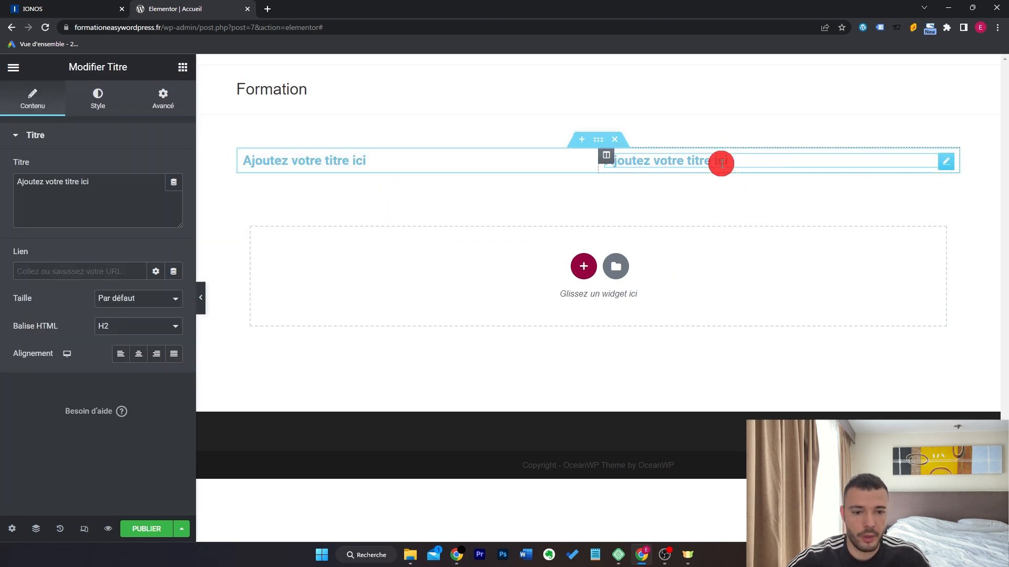
pyautogui.tripleClick(849, 156)
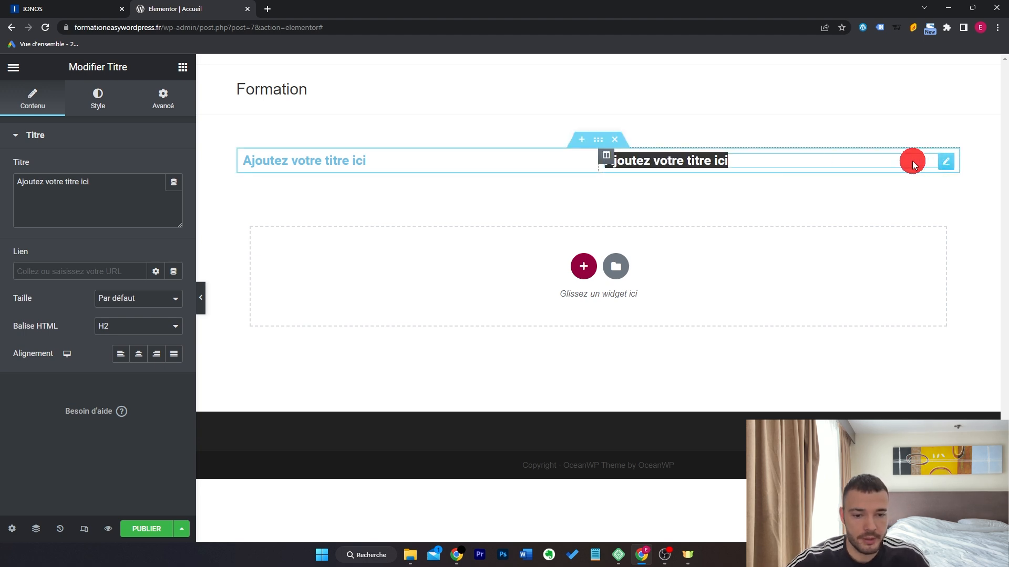
pyautogui.click(599, 141)
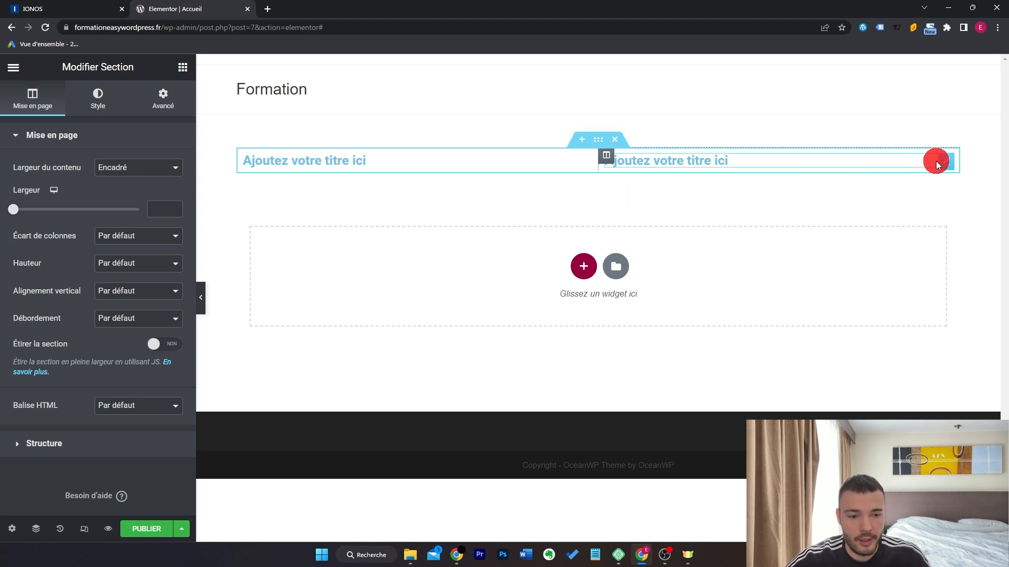
pyautogui.click(948, 168)
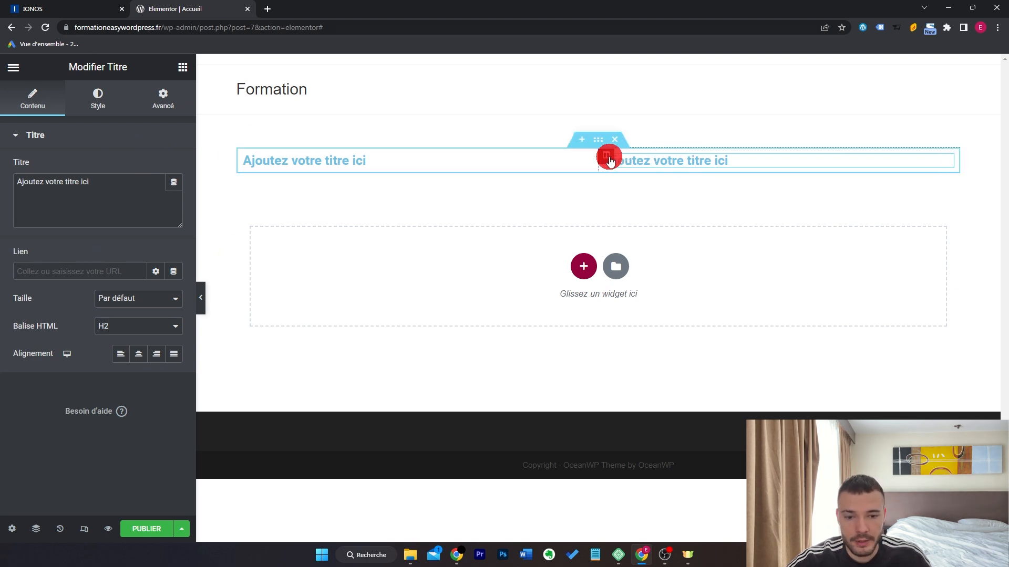
pyautogui.click(606, 157)
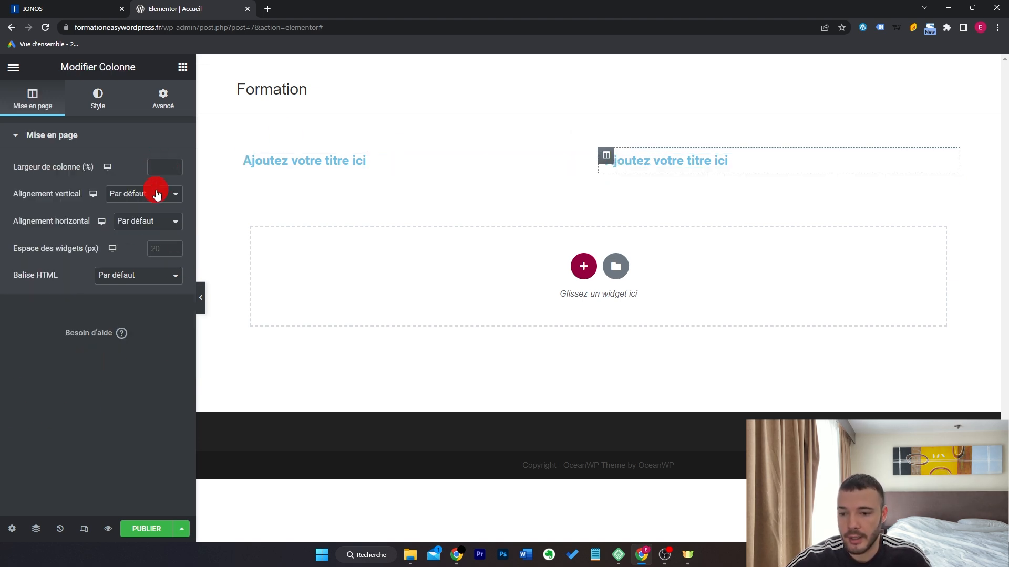
# Add an Image widget beneath the left column's heading.
pyautogui.click(181, 66)
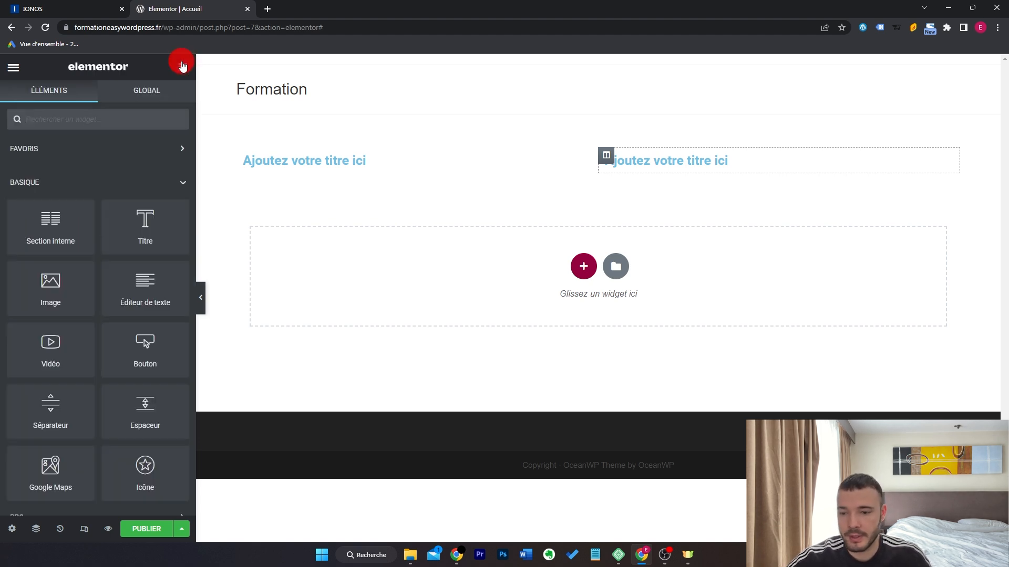
pyautogui.moveTo(85, 289); pyautogui.dragTo(428, 163)
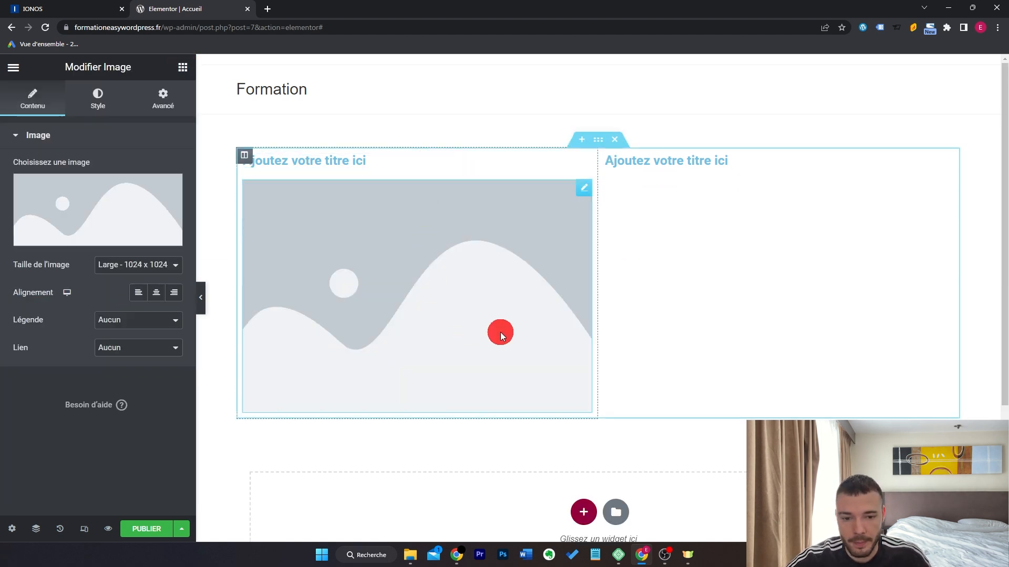
pyautogui.click(608, 159)
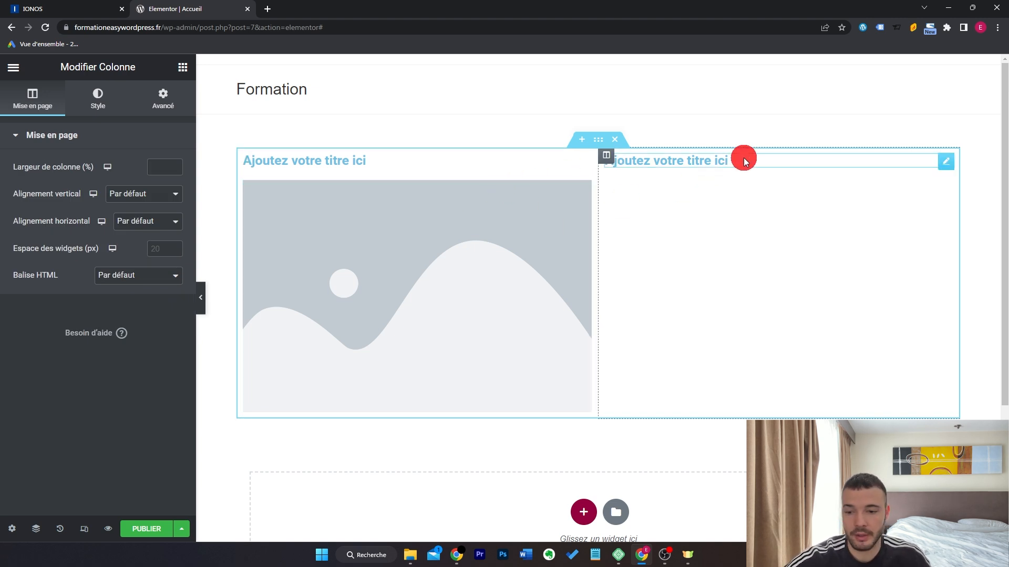
# Centre the right column's content vertically and give it a light grey classic background.
pyautogui.click(164, 194)
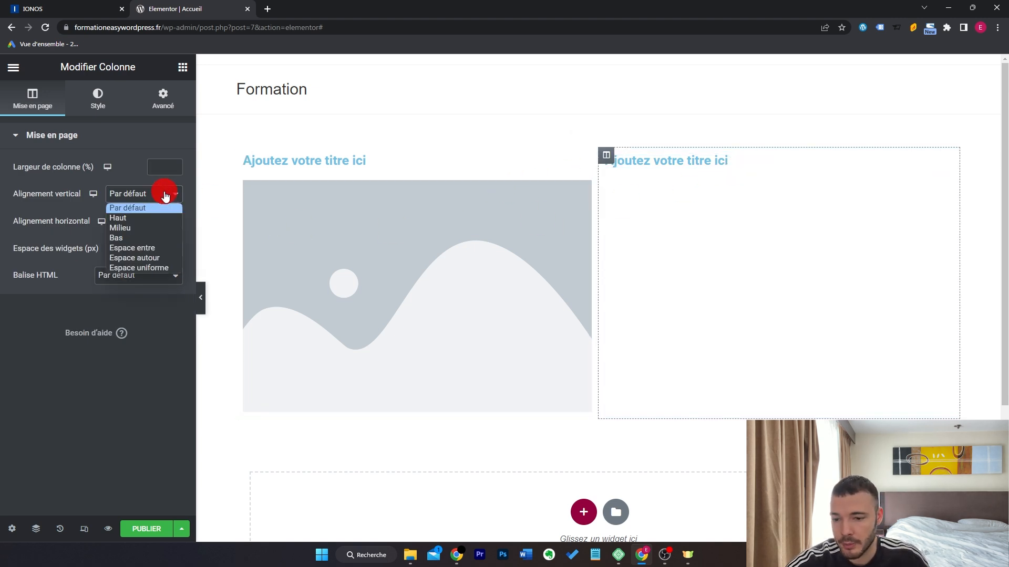
pyautogui.click(166, 228)
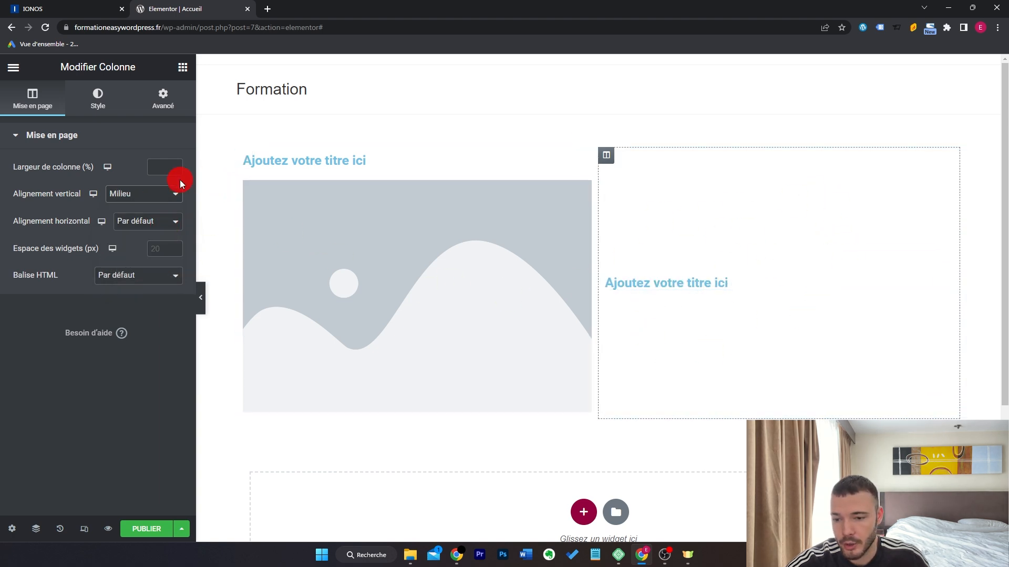
pyautogui.click(98, 97)
pyautogui.click(138, 195)
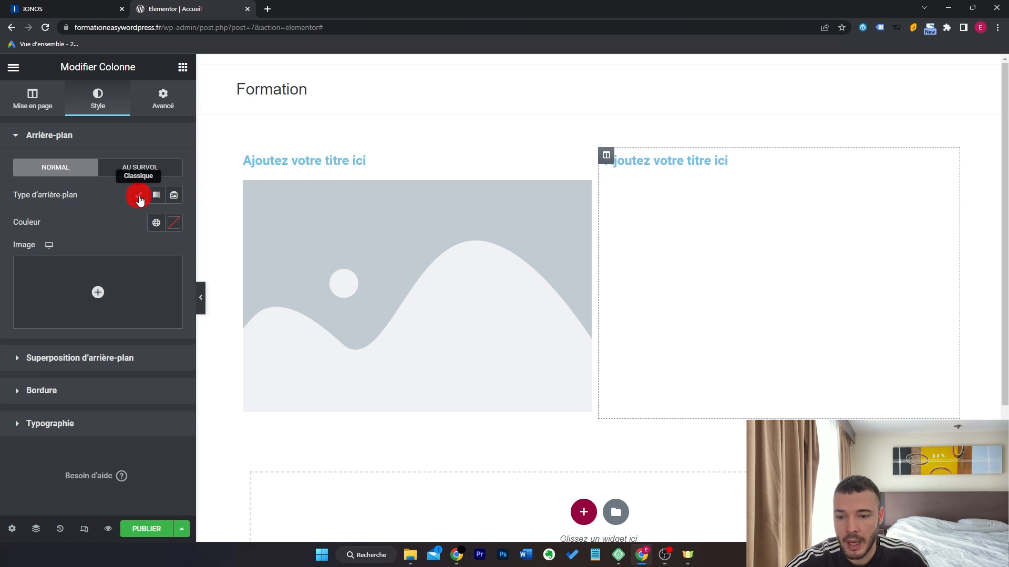
pyautogui.click(173, 224)
pyautogui.moveTo(50, 295); pyautogui.dragTo(2, 303)
pyautogui.moveTo(1, 299); pyautogui.dragTo(1, 288)
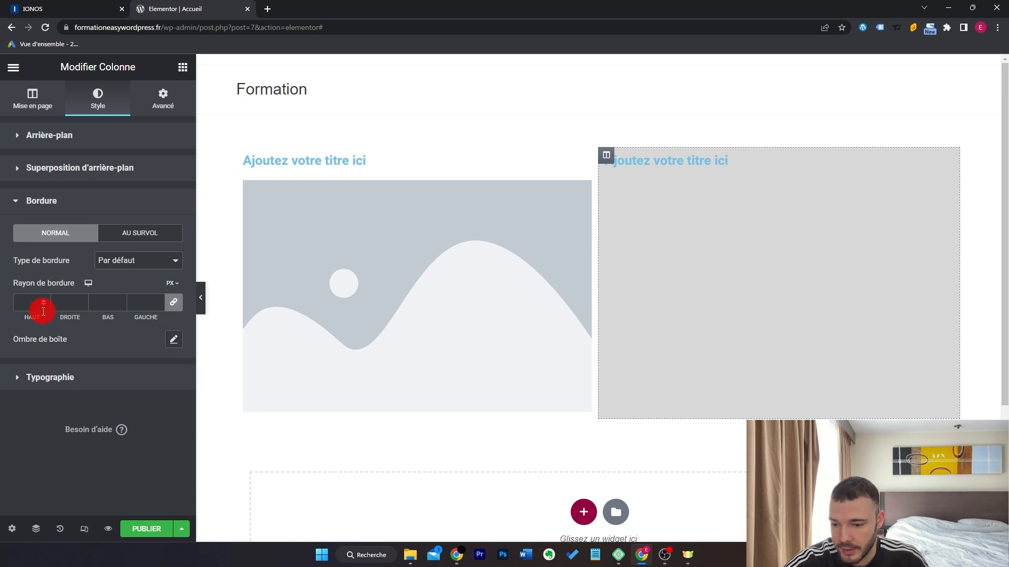
# Give the right column a solid 5 px border in red #FF1818.
pyautogui.click(132, 261)
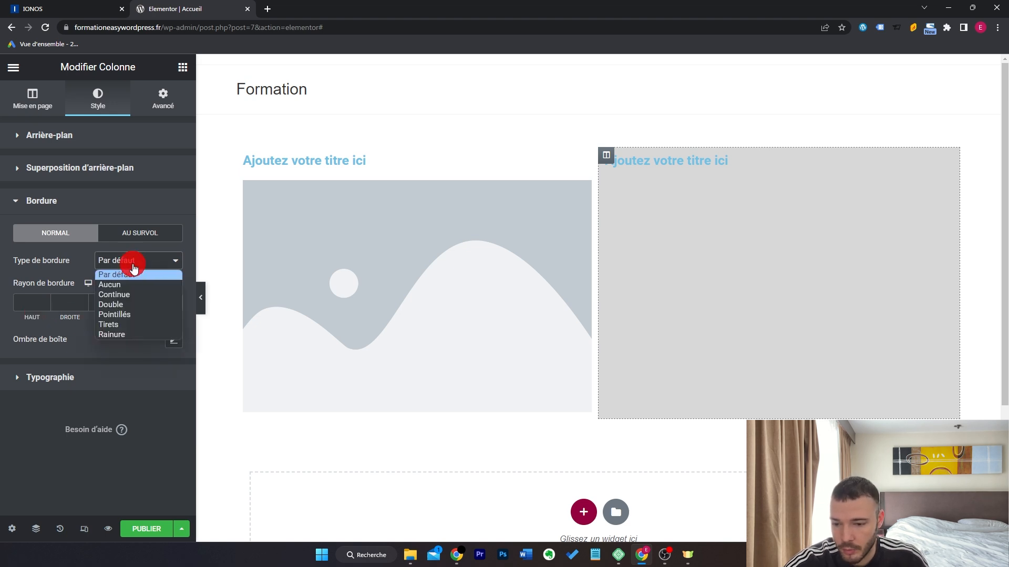
pyautogui.click(143, 296)
pyautogui.click(34, 302)
pyautogui.write('2')
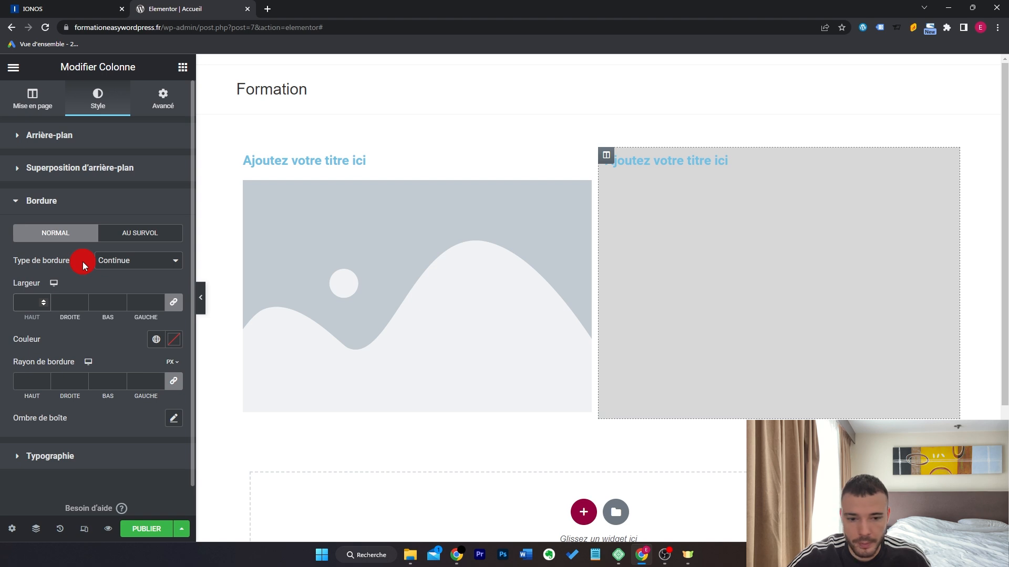
pyautogui.click(174, 339)
pyautogui.moveTo(97, 240); pyautogui.dragTo(251, 119)
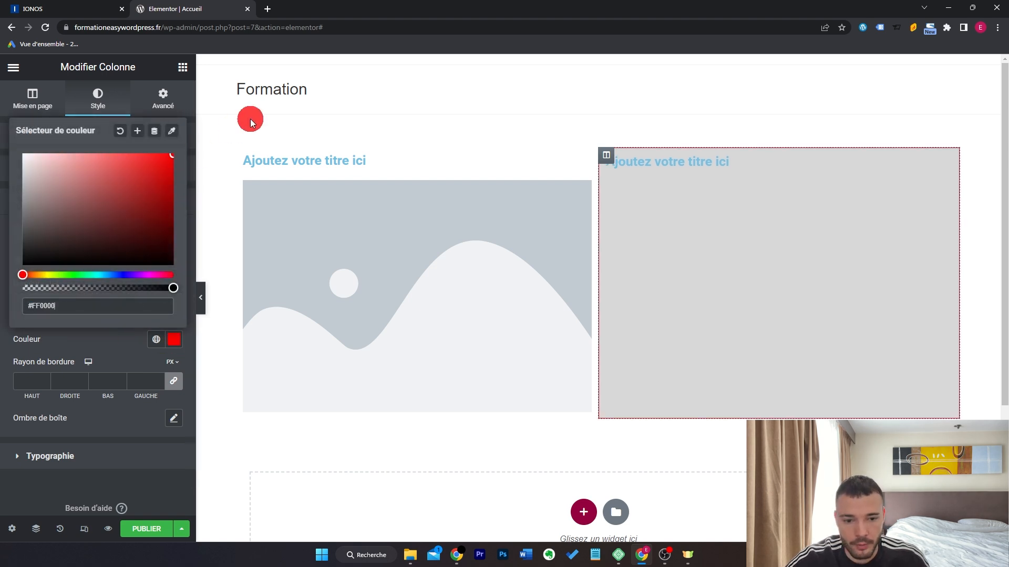
pyautogui.click(160, 153)
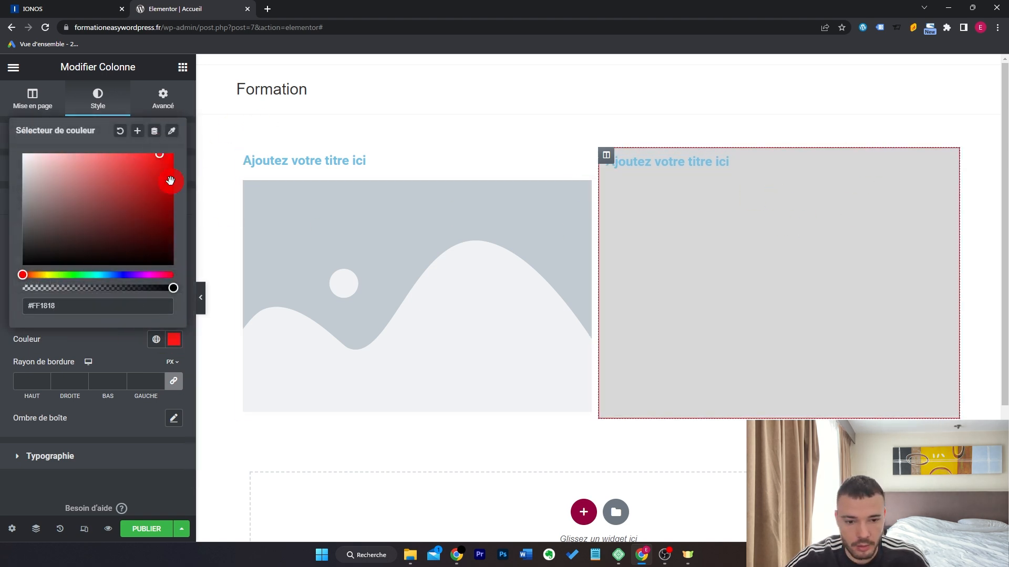
pyautogui.click(773, 202)
pyautogui.click(45, 300)
pyautogui.click(45, 301)
pyautogui.click(45, 300)
# Round the column's corners to 20 and reset the box shadow.
pyautogui.click(32, 382)
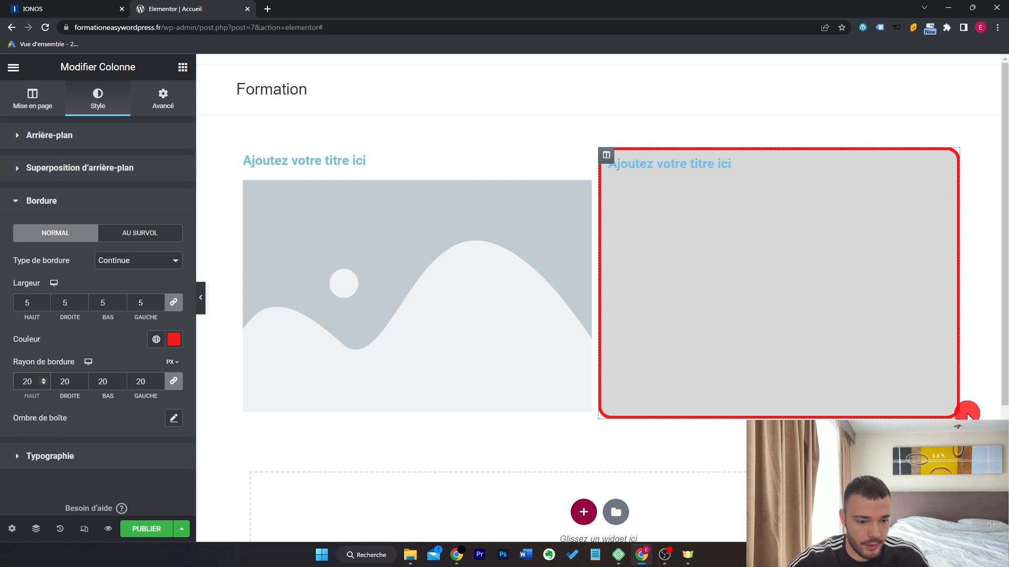
pyautogui.click(174, 418)
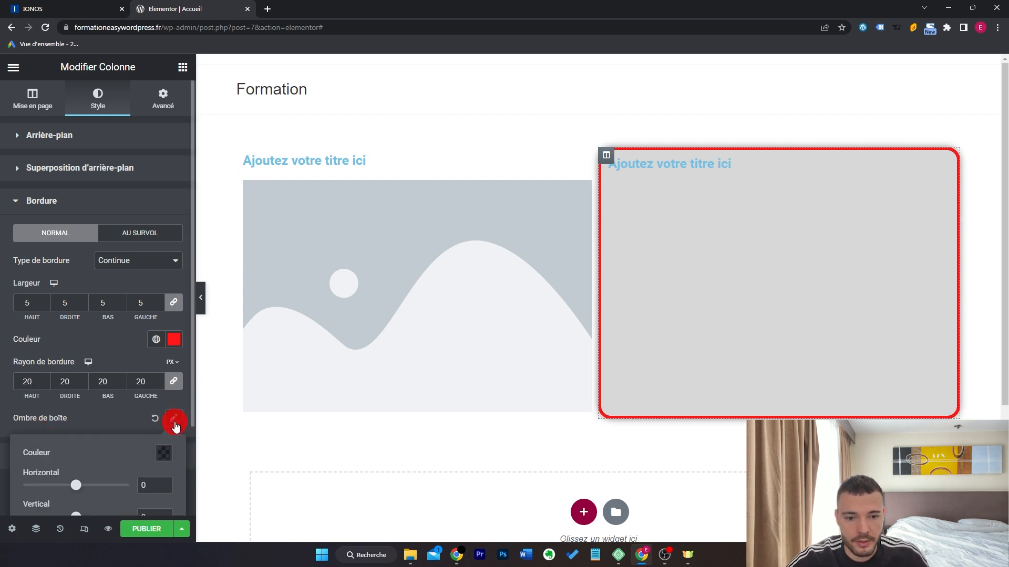
pyautogui.scroll(-2, 126, 420)
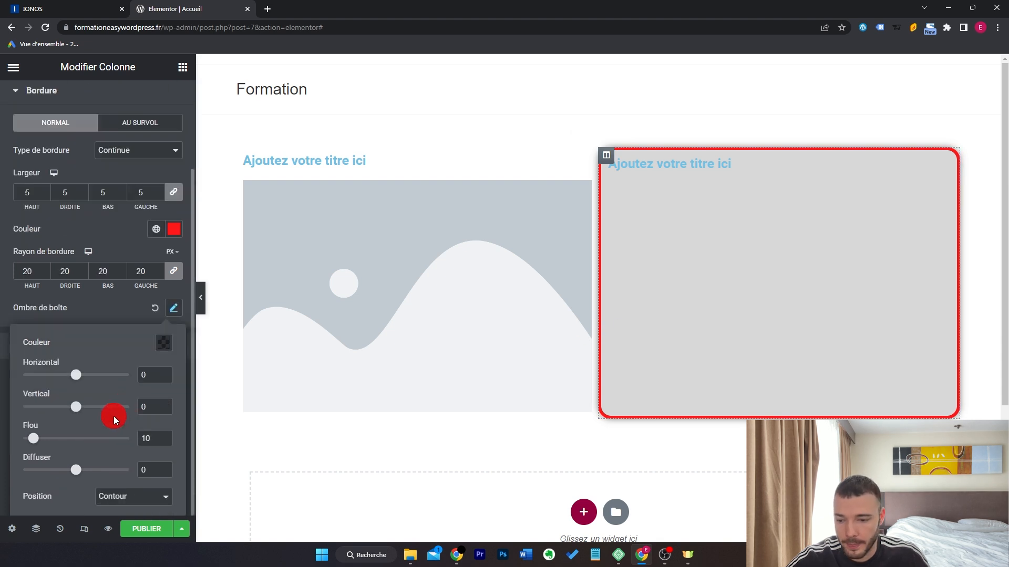
pyautogui.moveTo(38, 444); pyautogui.dragTo(51, 444)
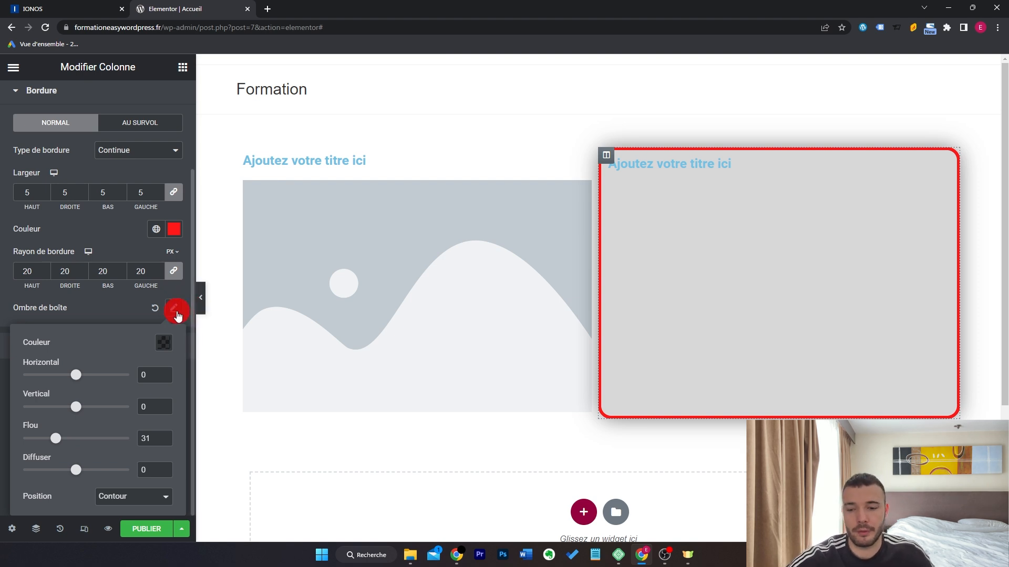
pyautogui.click(154, 314)
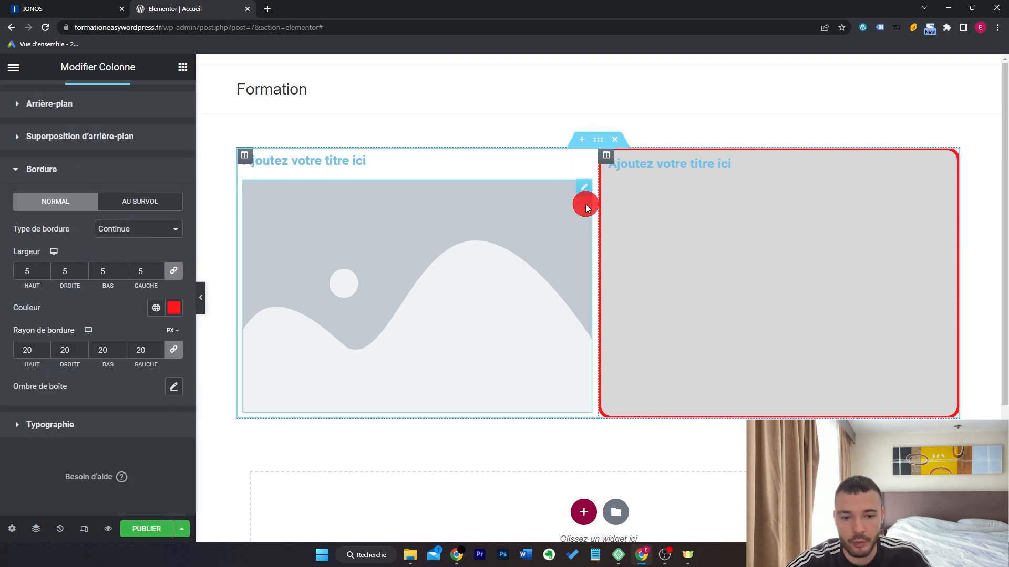
# Box the two-column section's content at 758 px and turn on Étirer la section.
pyautogui.click(598, 149)
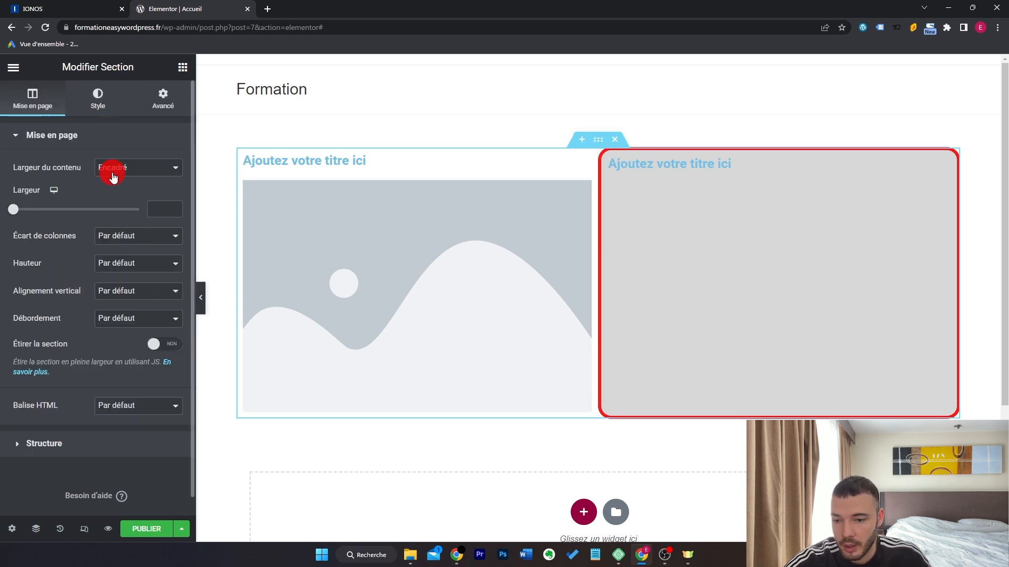
pyautogui.click(132, 169)
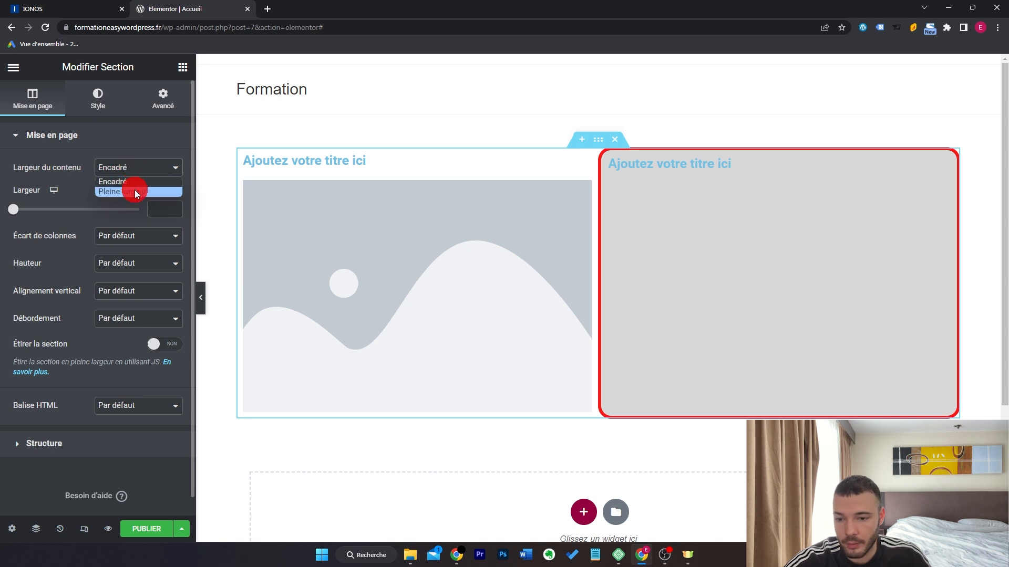
pyautogui.click(136, 182)
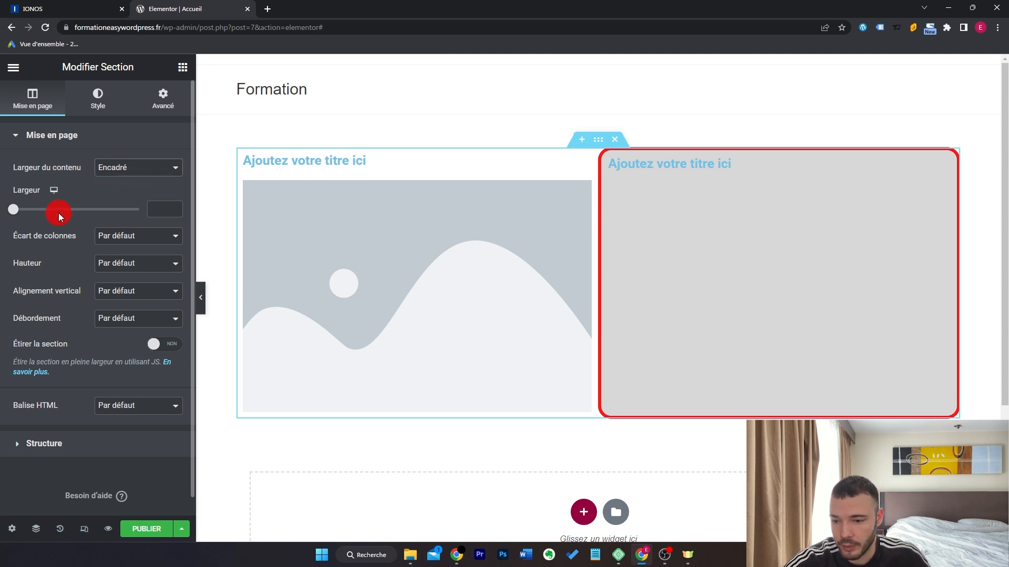
pyautogui.moveTo(18, 217); pyautogui.dragTo(44, 226)
pyautogui.click(161, 351)
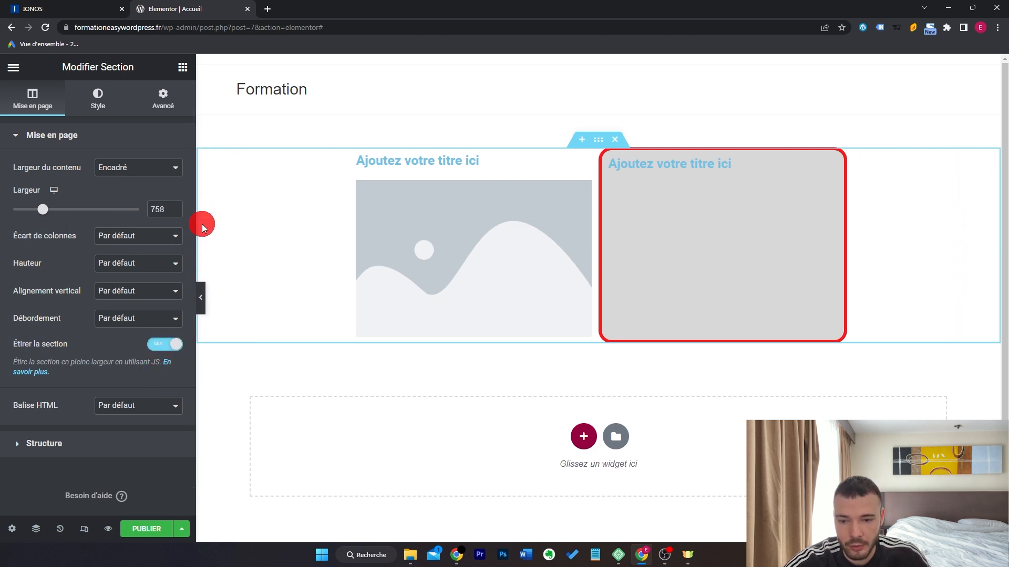
# Preview the section with full-width content, then return the content width to Encadré.
pyautogui.click(167, 167)
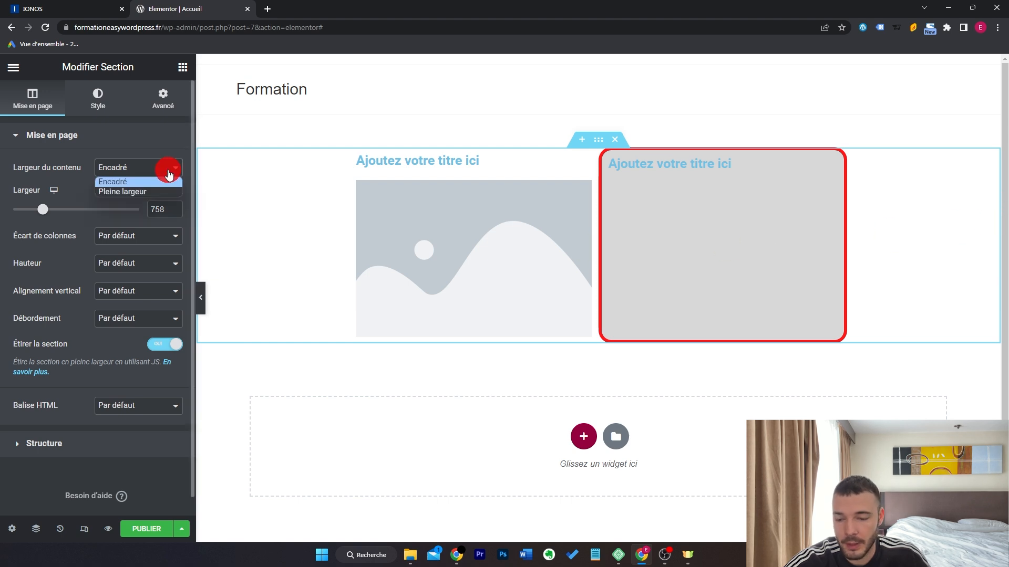
pyautogui.click(166, 191)
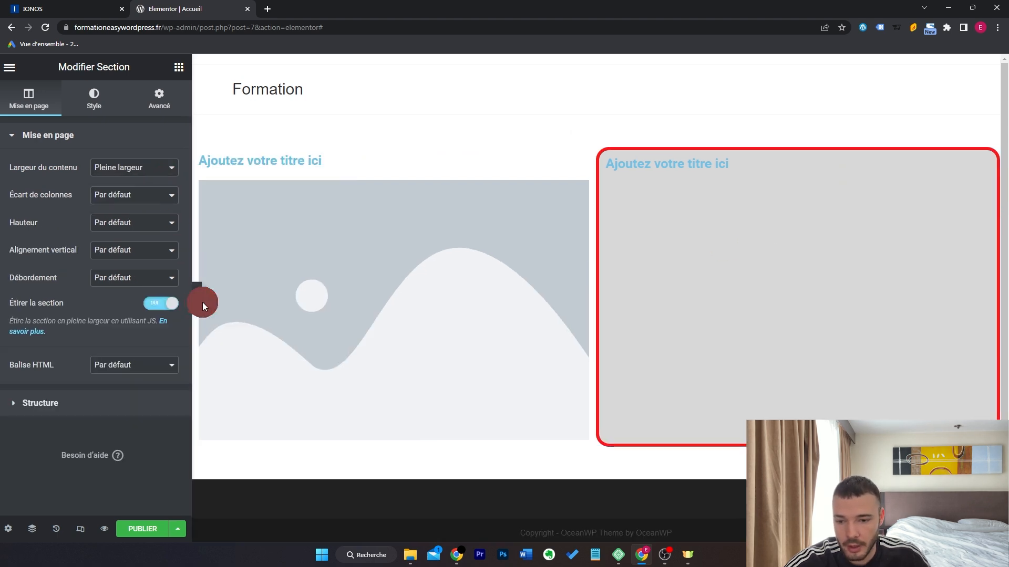
pyautogui.click(200, 298)
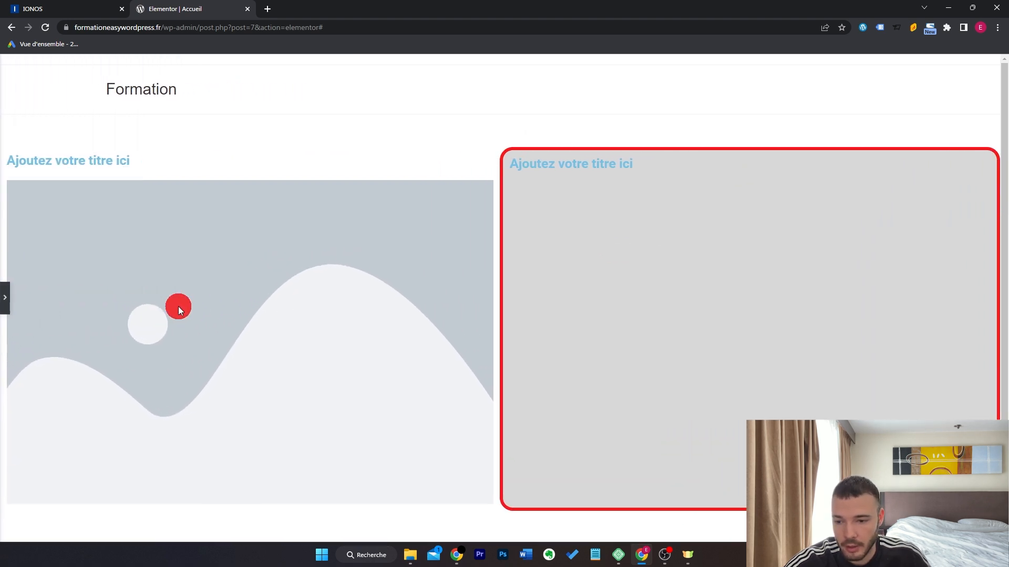
pyautogui.click(2, 298)
pyautogui.click(158, 167)
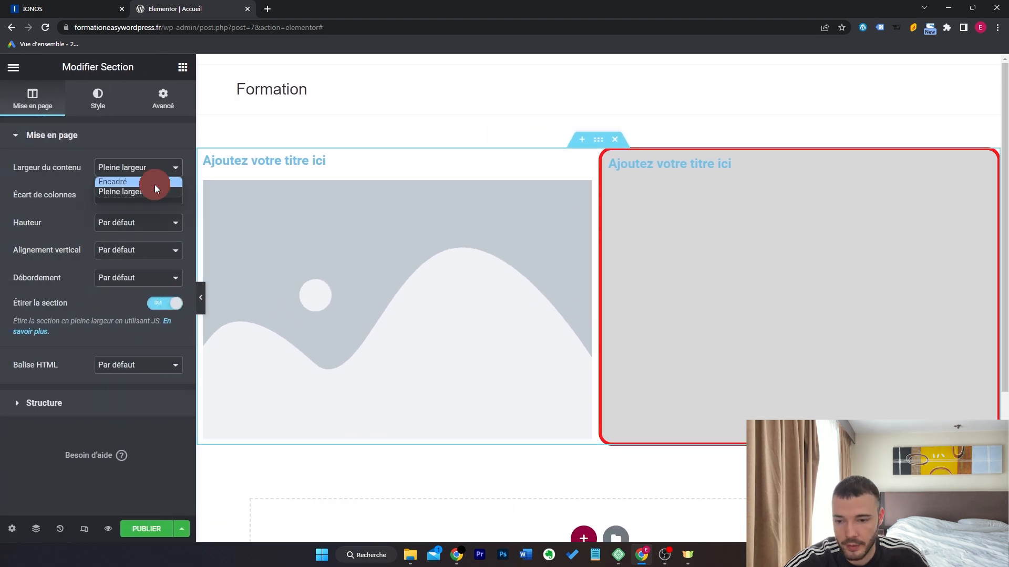
pyautogui.click(154, 185)
pyautogui.click(175, 344)
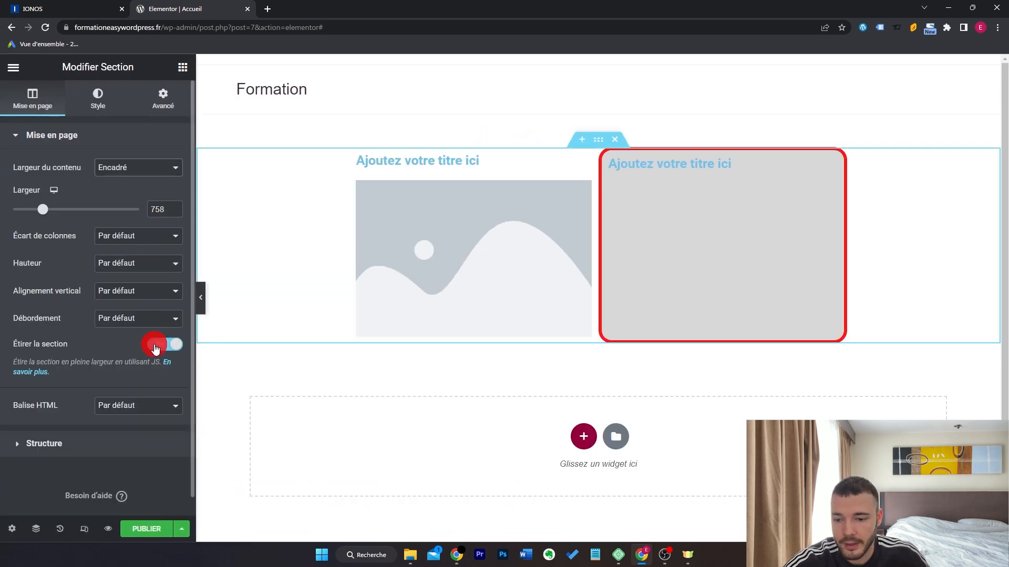
# Give the two-column section a Classique grey #848484 background.
pyautogui.click(101, 99)
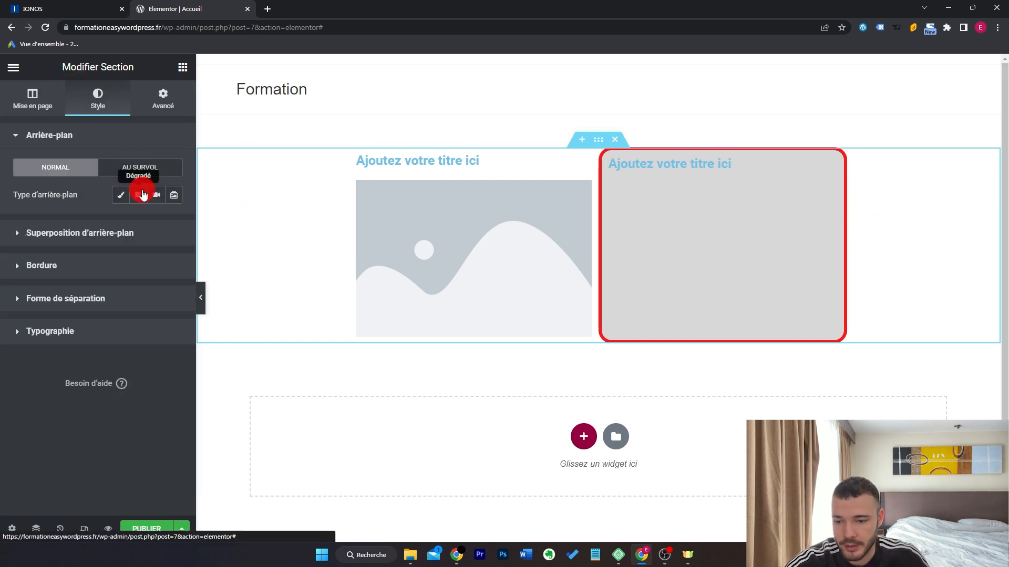
pyautogui.click(121, 195)
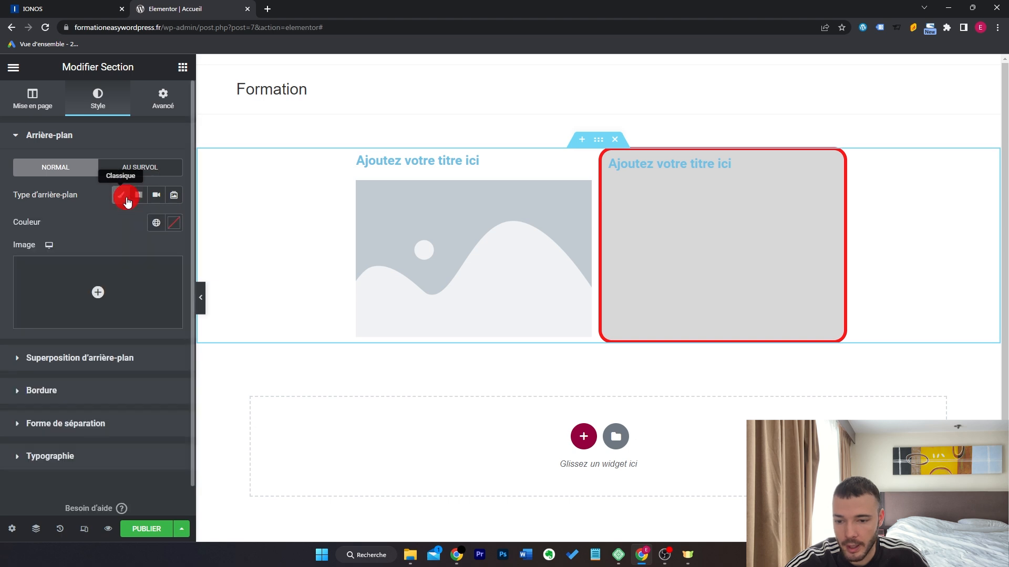
pyautogui.click(174, 223)
pyautogui.moveTo(49, 290)
pyautogui.mouseDown()
pyautogui.moveTo(37, 309)
pyautogui.moveTo(49, 338)
pyautogui.moveTo(114, 348)
pyautogui.moveTo(133, 295)
pyautogui.moveTo(41, 297)
pyautogui.moveTo(23, 328)
pyautogui.mouseUp()
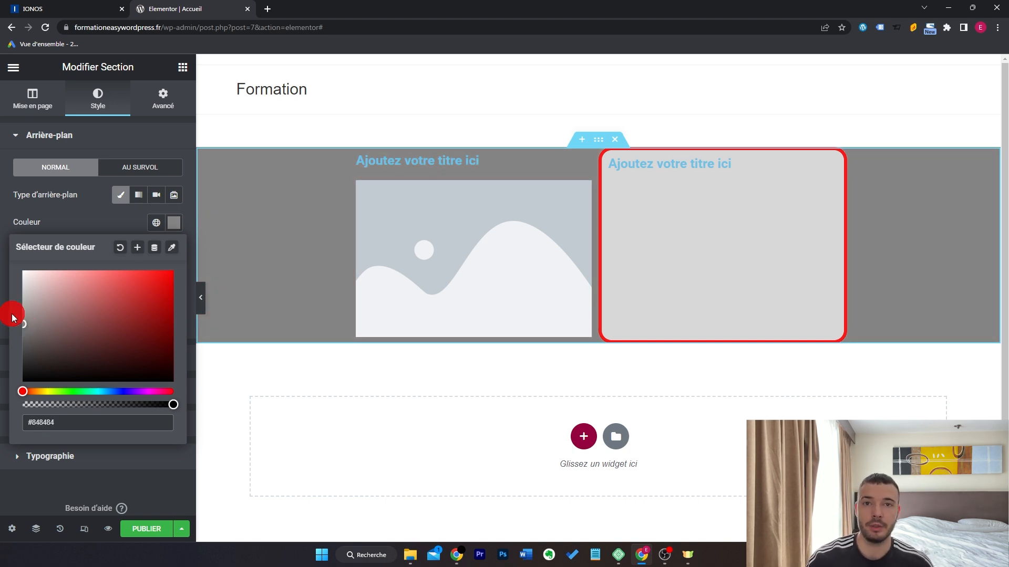
pyautogui.click(8, 314)
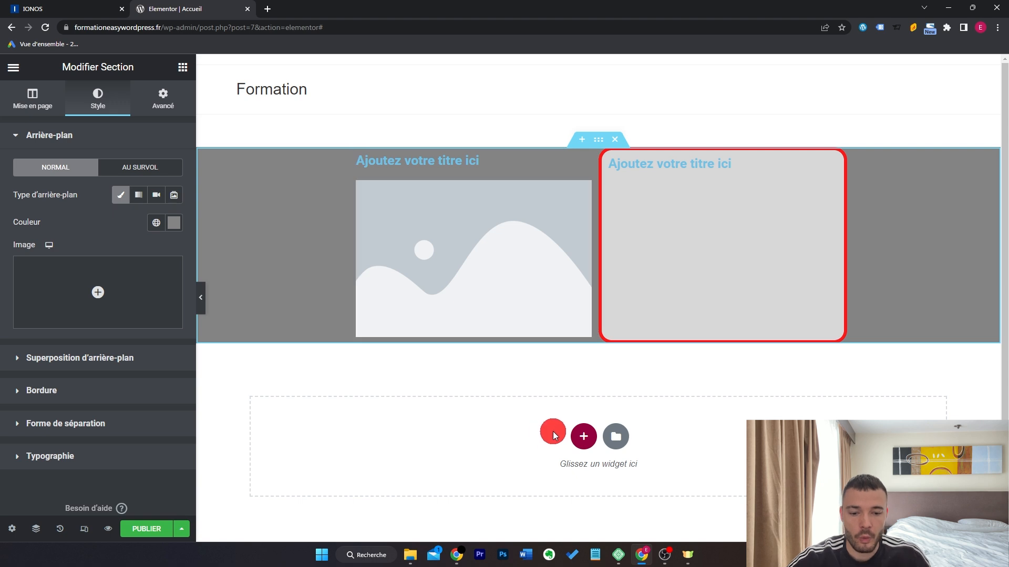
# Drag the column divider so the right column is slightly wider.
pyautogui.click(583, 436)
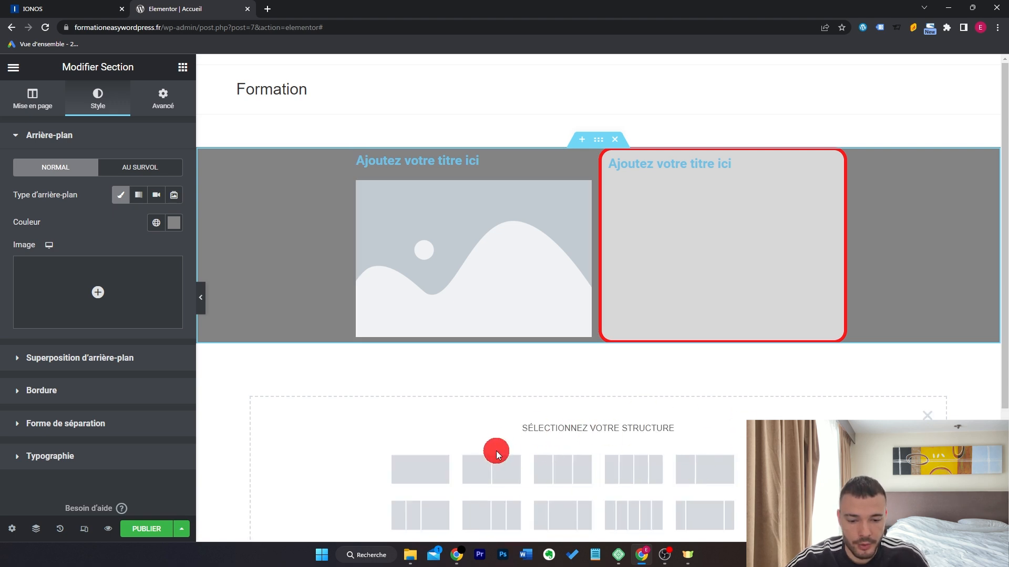
pyautogui.click(927, 416)
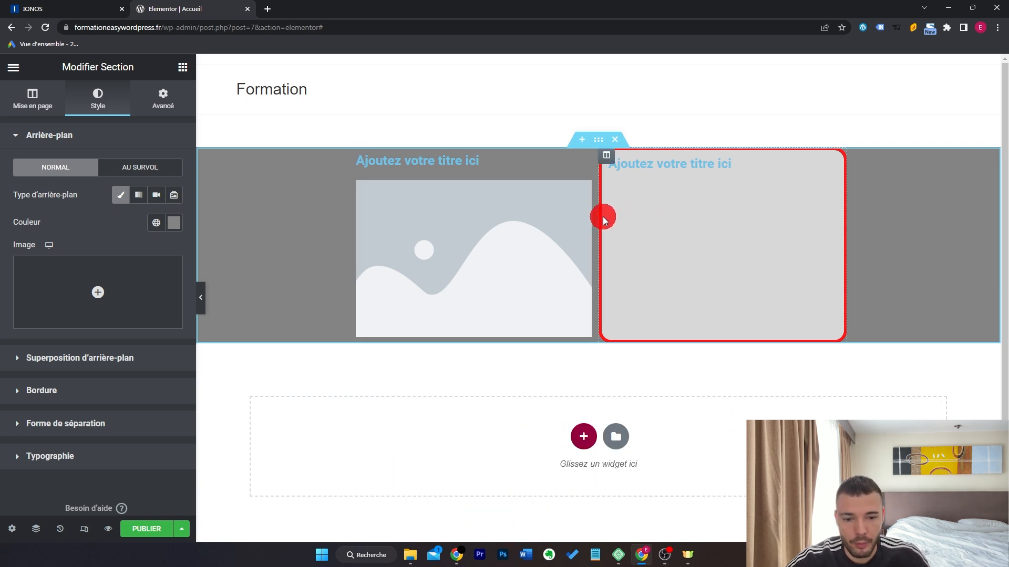
pyautogui.moveTo(594, 216)
pyautogui.mouseDown()
pyautogui.moveTo(535, 225)
pyautogui.moveTo(648, 219)
pyautogui.moveTo(544, 225)
pyautogui.moveTo(585, 224)
pyautogui.mouseUp()
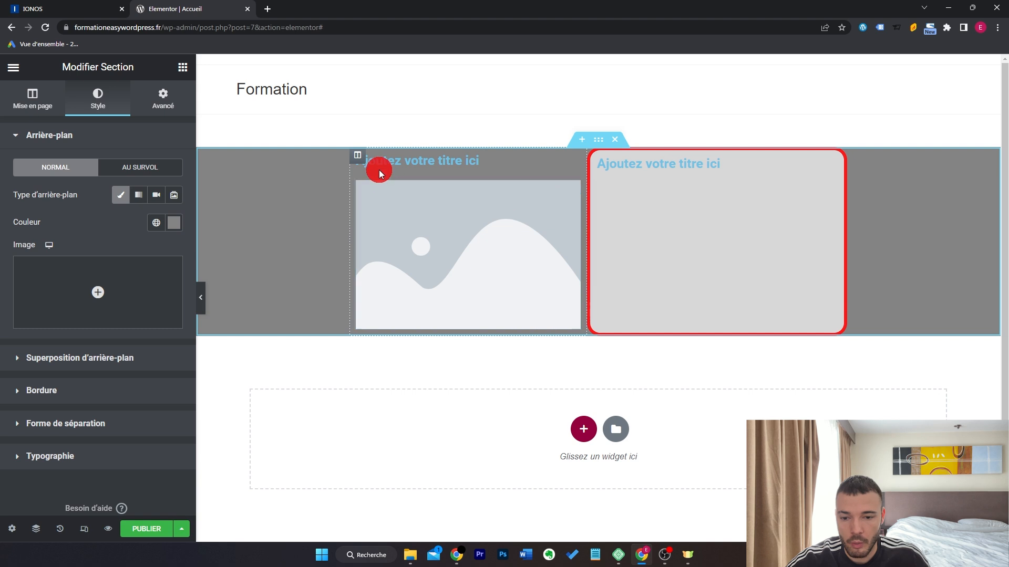
# Add a third column to the grey section and drag the column borders to resize them.
pyautogui.rightClick(359, 161)
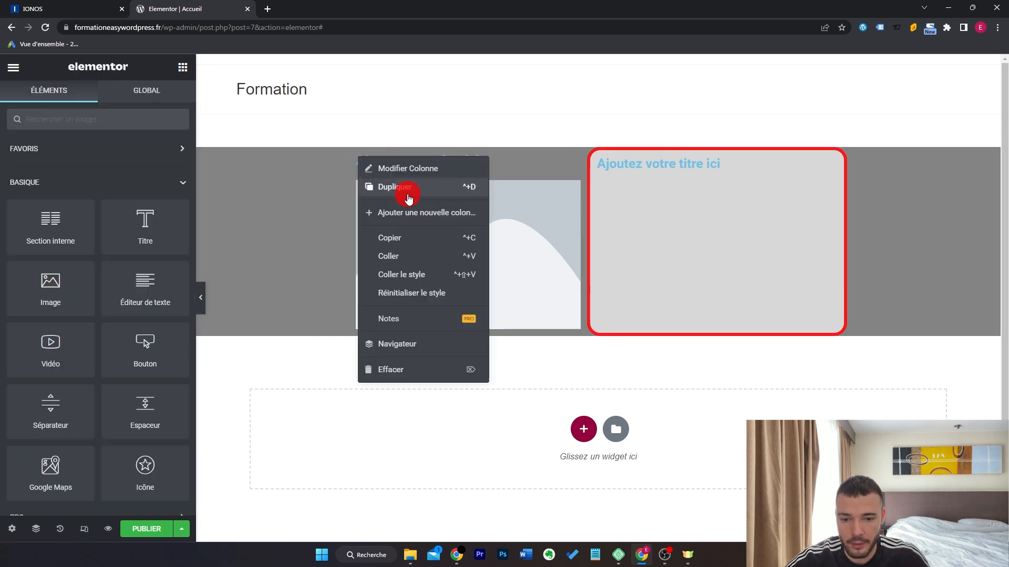
pyautogui.click(413, 214)
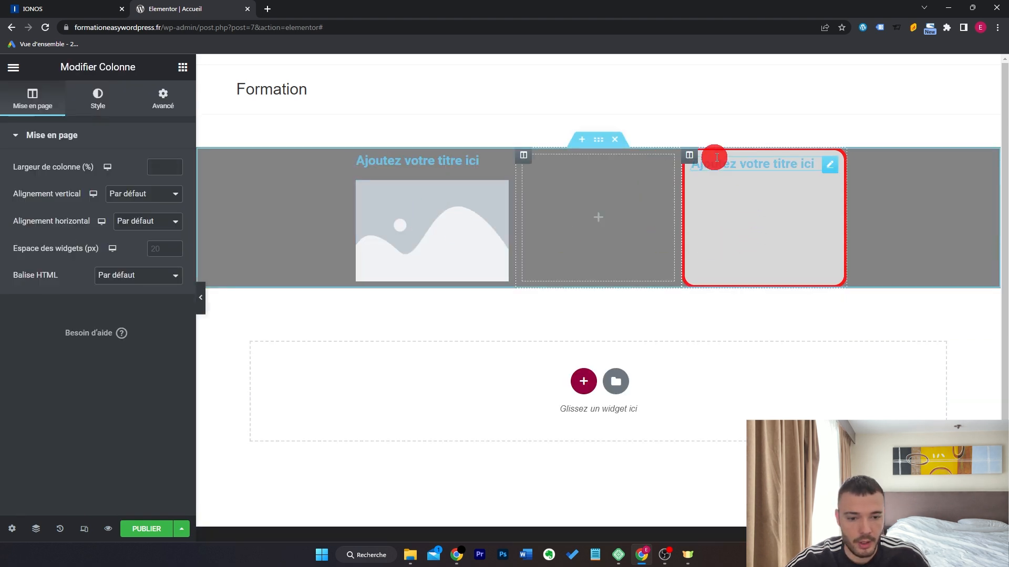
pyautogui.moveTo(695, 219)
pyautogui.mouseDown()
pyautogui.moveTo(678, 211)
pyautogui.moveTo(703, 215)
pyautogui.mouseUp()
pyautogui.moveTo(516, 212); pyautogui.dragTo(492, 210)
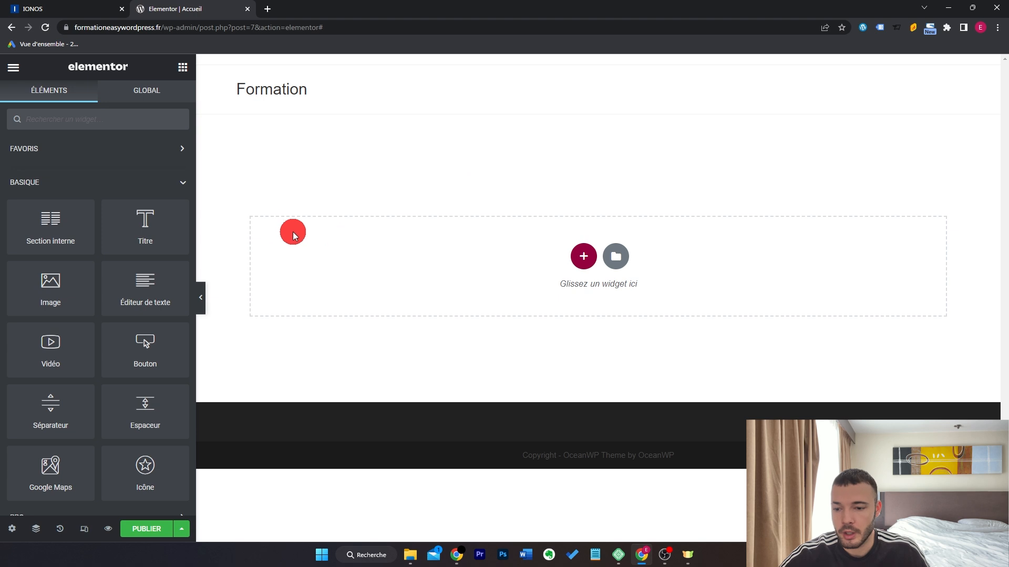
pyautogui.moveTo(138, 234); pyautogui.dragTo(308, 284)
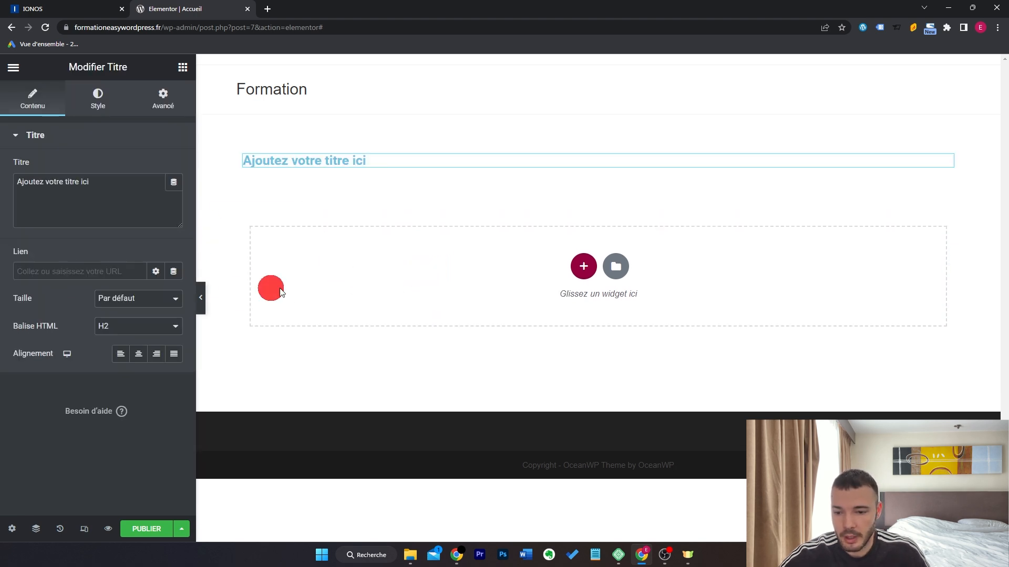
pyautogui.click(183, 67)
pyautogui.moveTo(144, 286); pyautogui.dragTo(413, 164)
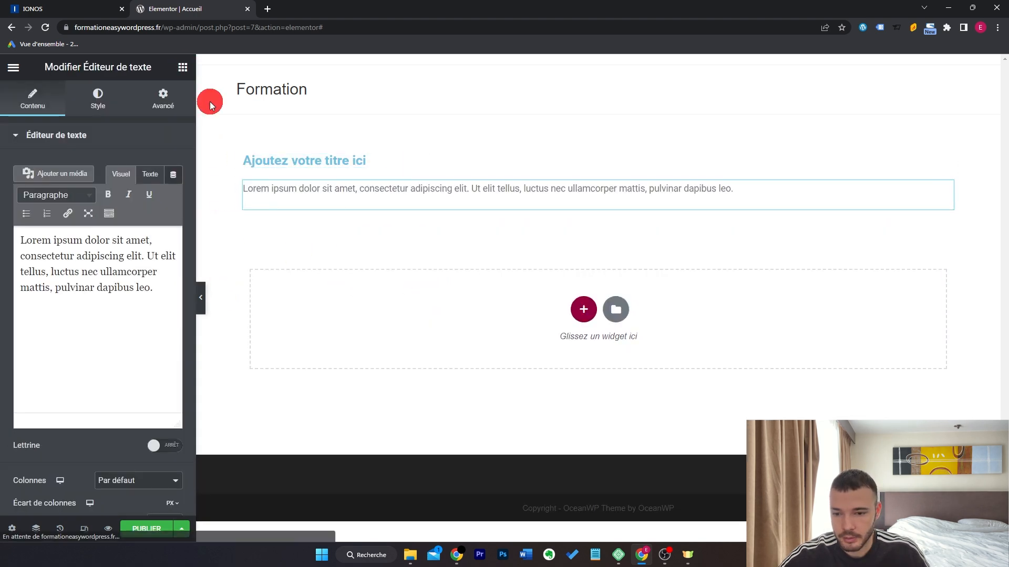
pyautogui.click(183, 66)
pyautogui.moveTo(138, 351); pyautogui.dragTo(517, 177)
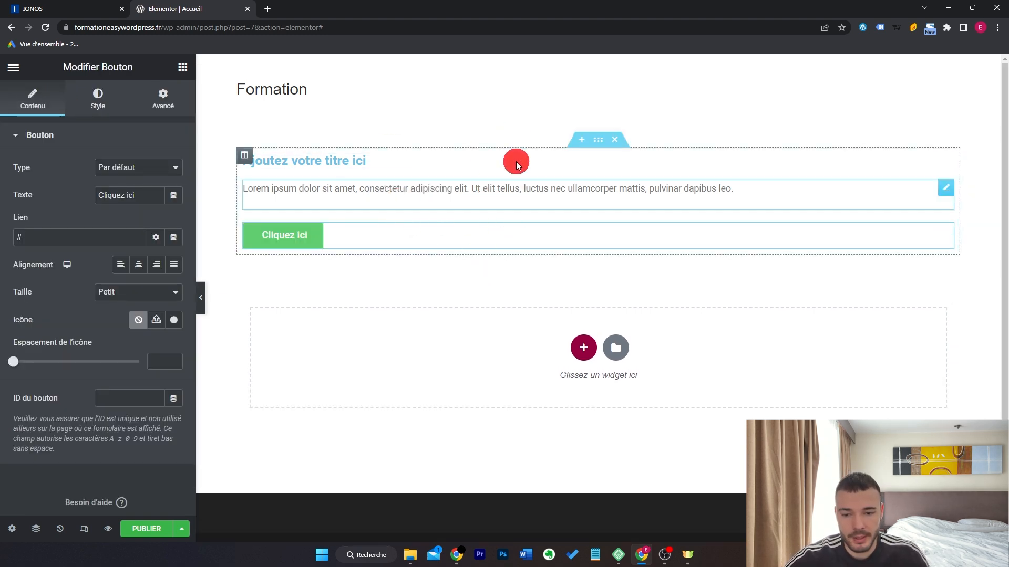
pyautogui.click(355, 352)
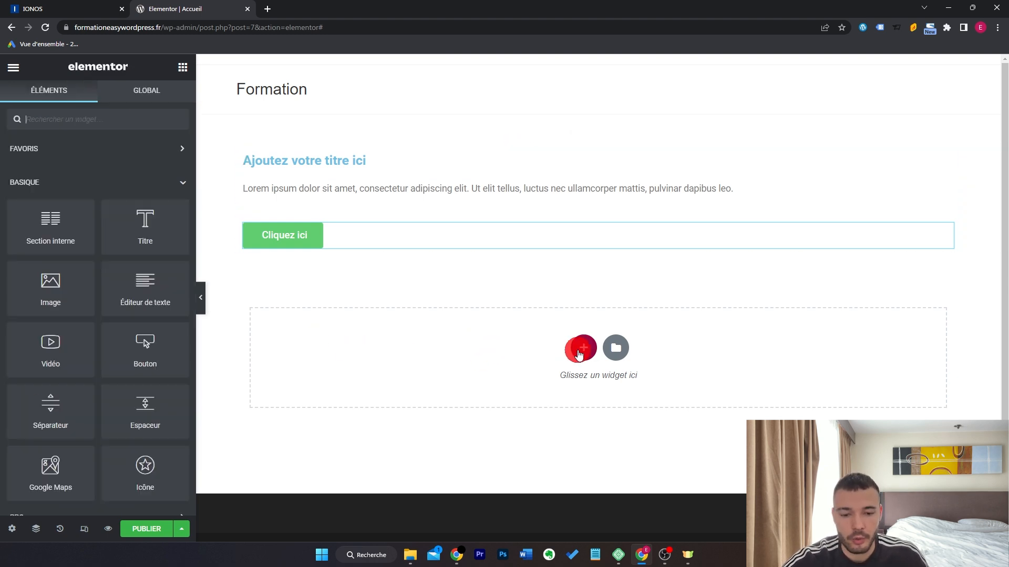
pyautogui.click(584, 348)
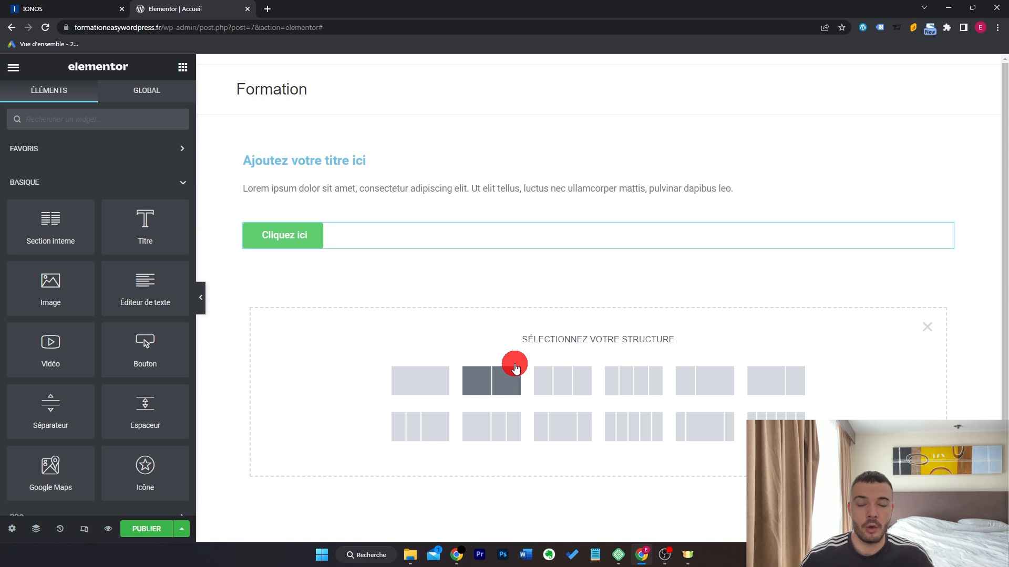
pyautogui.click(935, 323)
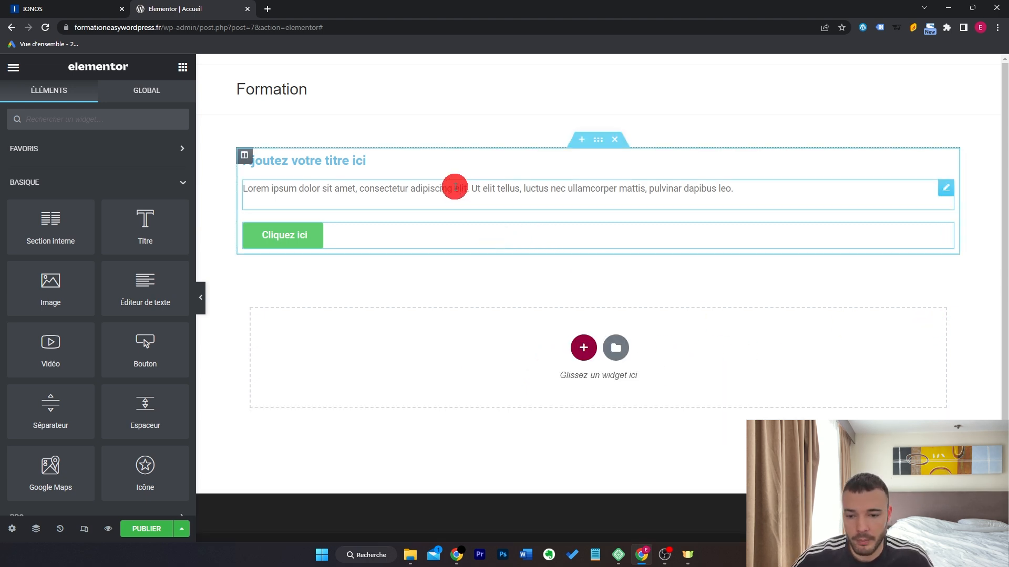
pyautogui.moveTo(146, 222); pyautogui.dragTo(394, 351)
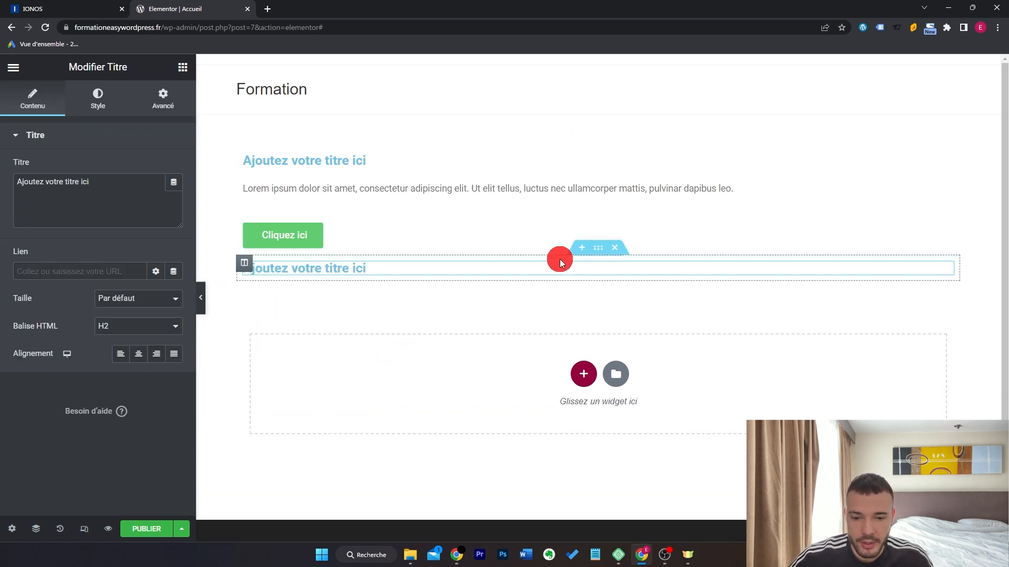
pyautogui.click(596, 249)
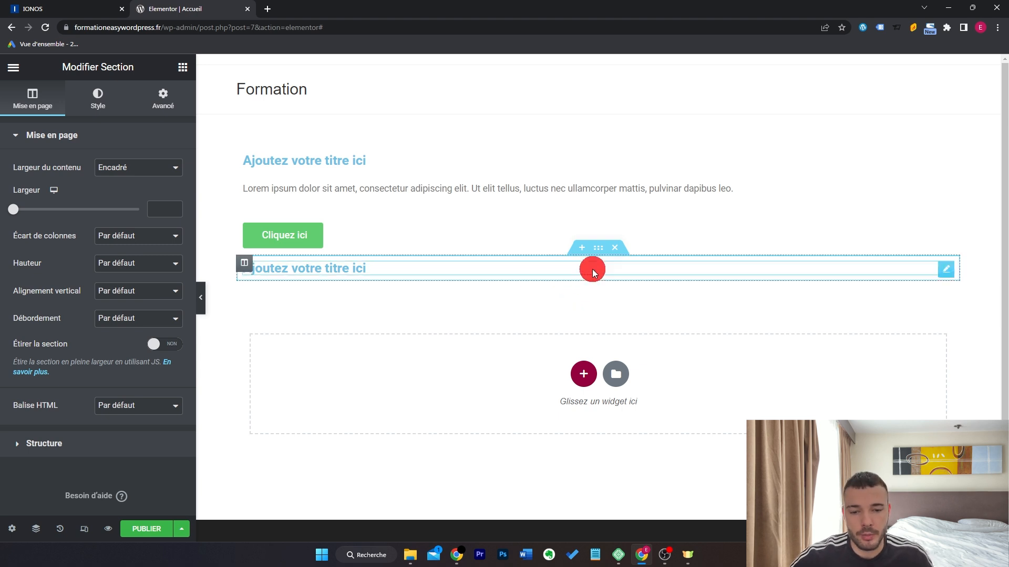
pyautogui.click(615, 247)
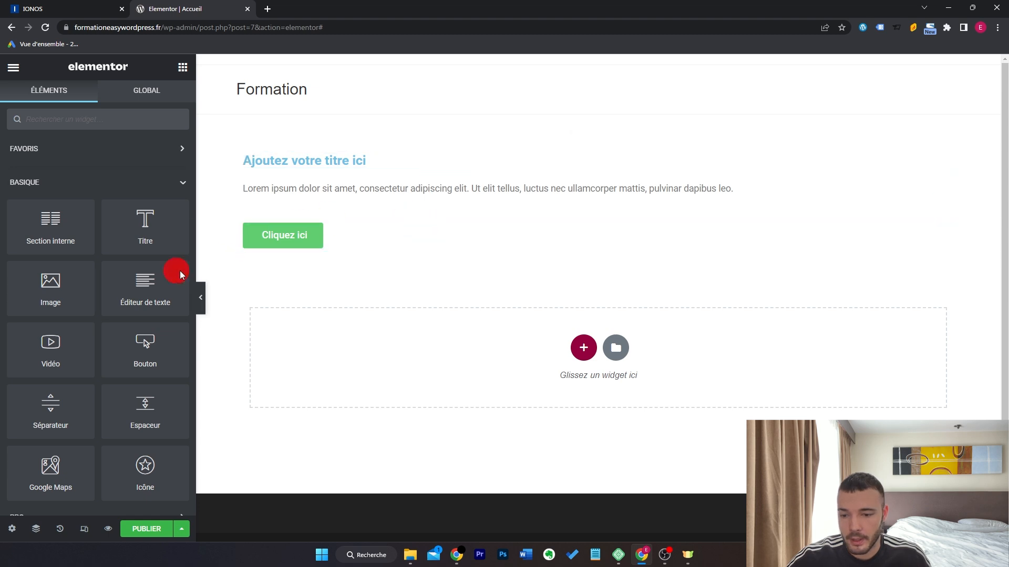
pyautogui.moveTo(151, 295); pyautogui.dragTo(428, 246)
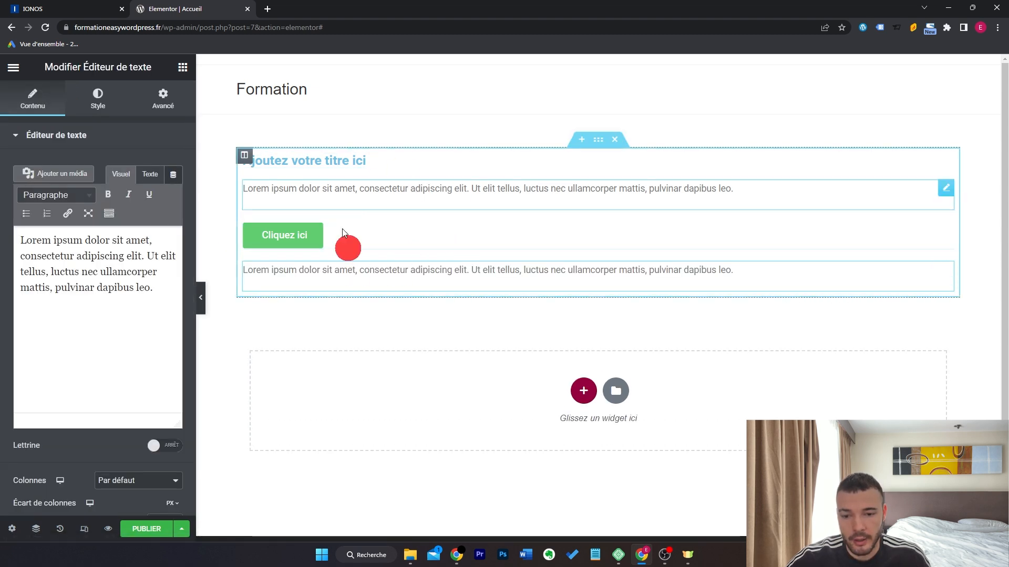
pyautogui.click(621, 142)
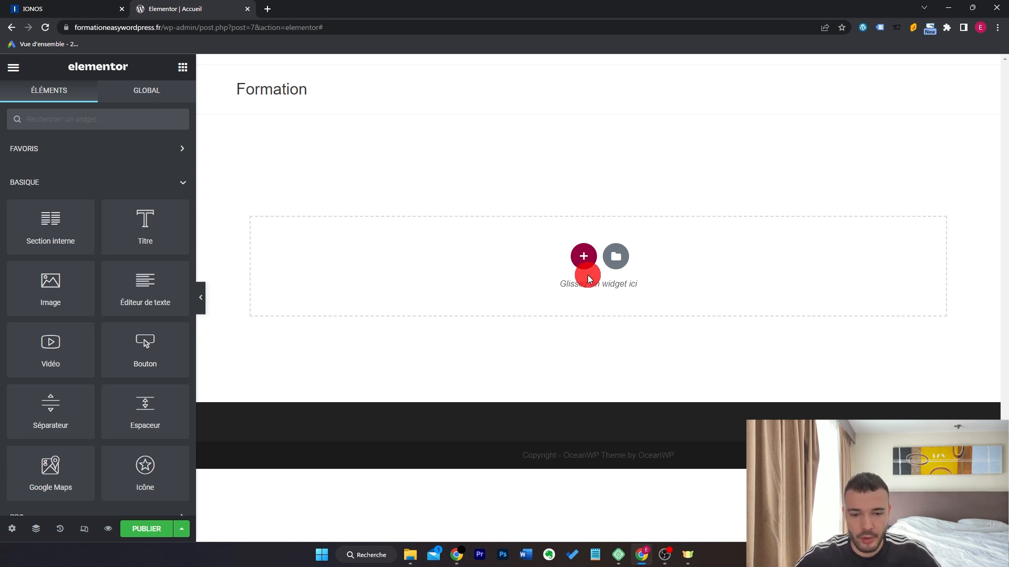
# Add a stretched single-column section with an uploaded coach-main-2.jpg as its classic background image.
pyautogui.click(580, 261)
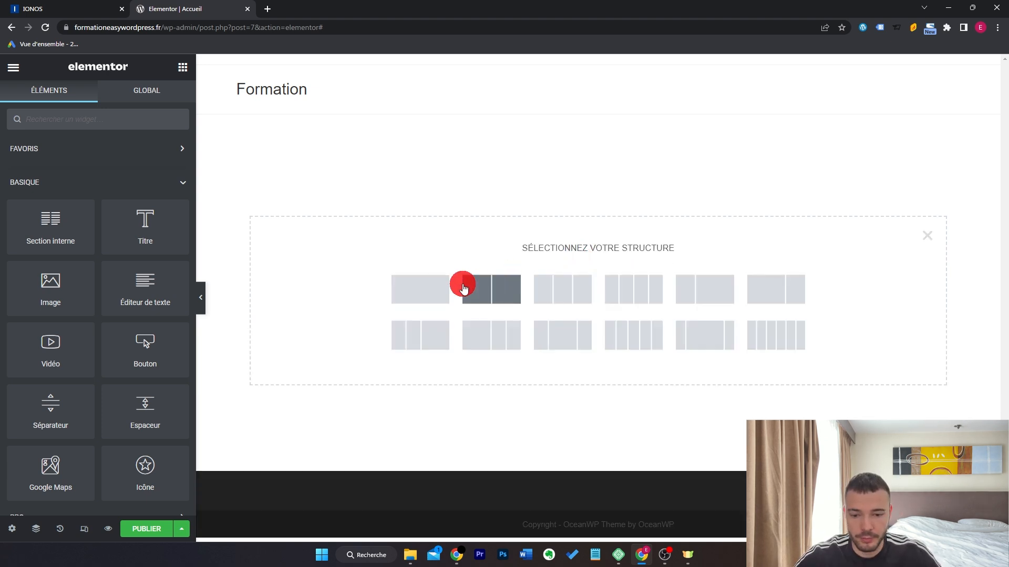
pyautogui.click(429, 297)
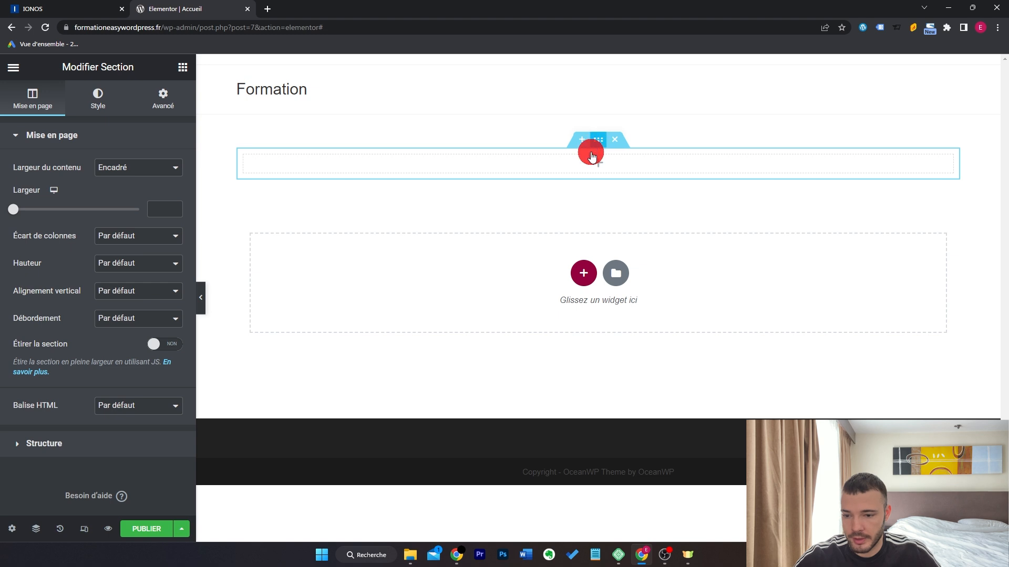
pyautogui.click(170, 343)
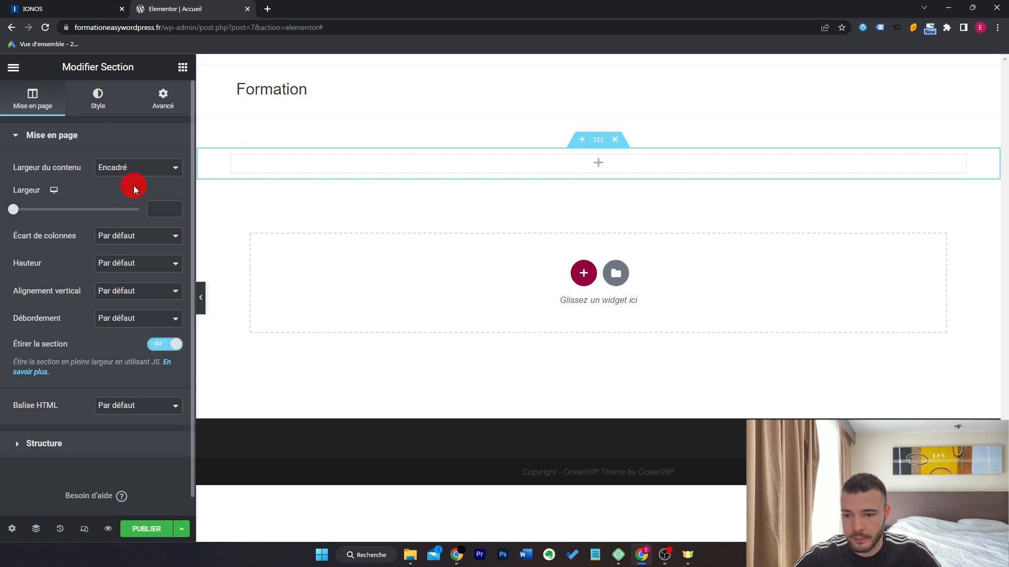
pyautogui.click(99, 113)
pyautogui.click(116, 195)
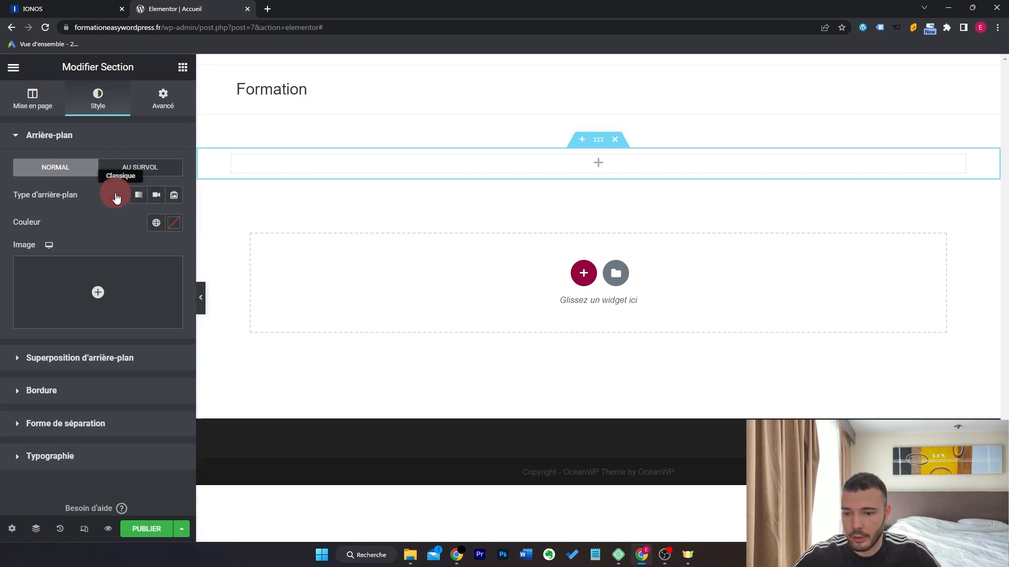
pyautogui.click(117, 279)
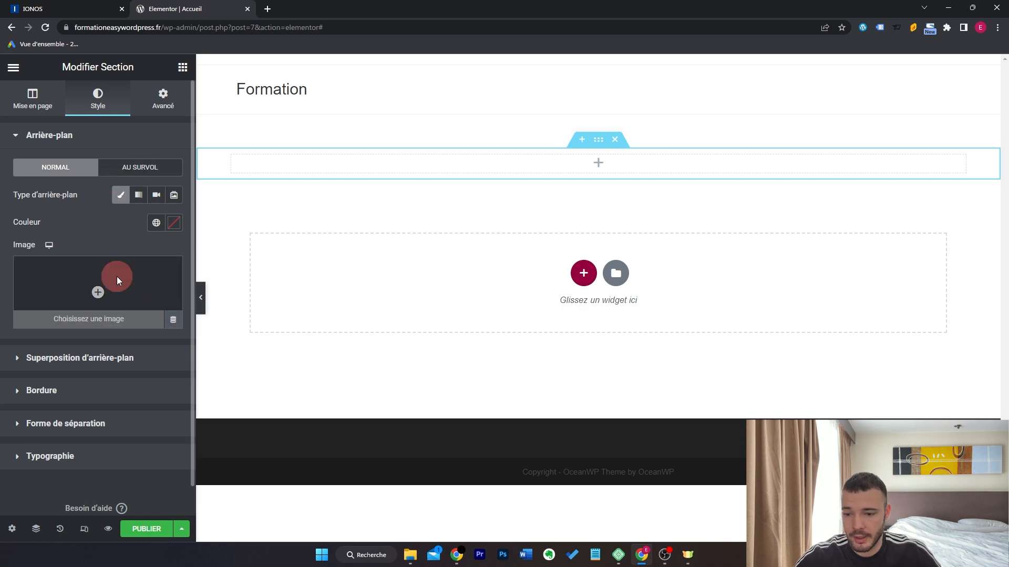
pyautogui.click(454, 324)
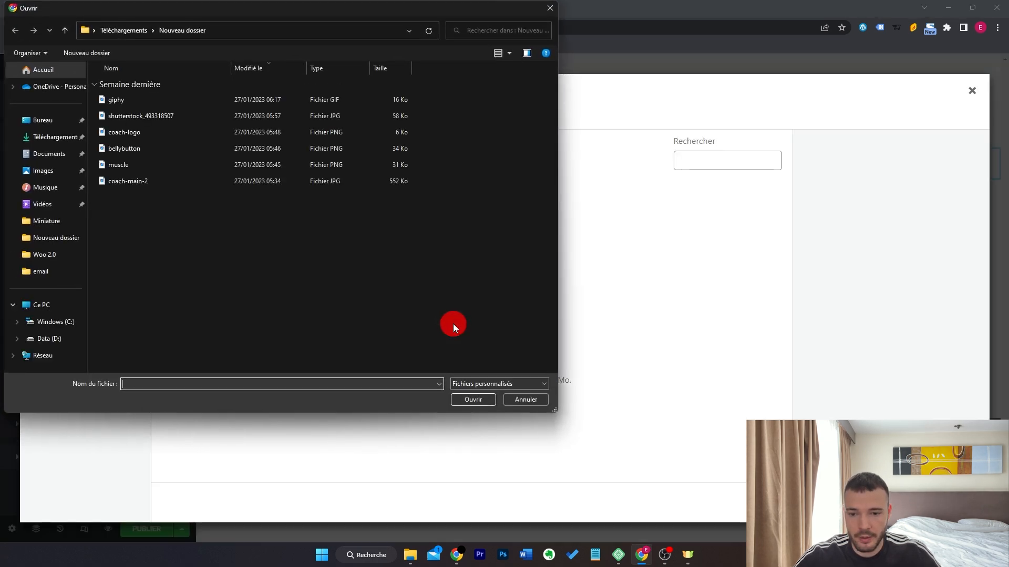
pyautogui.doubleClick(127, 180)
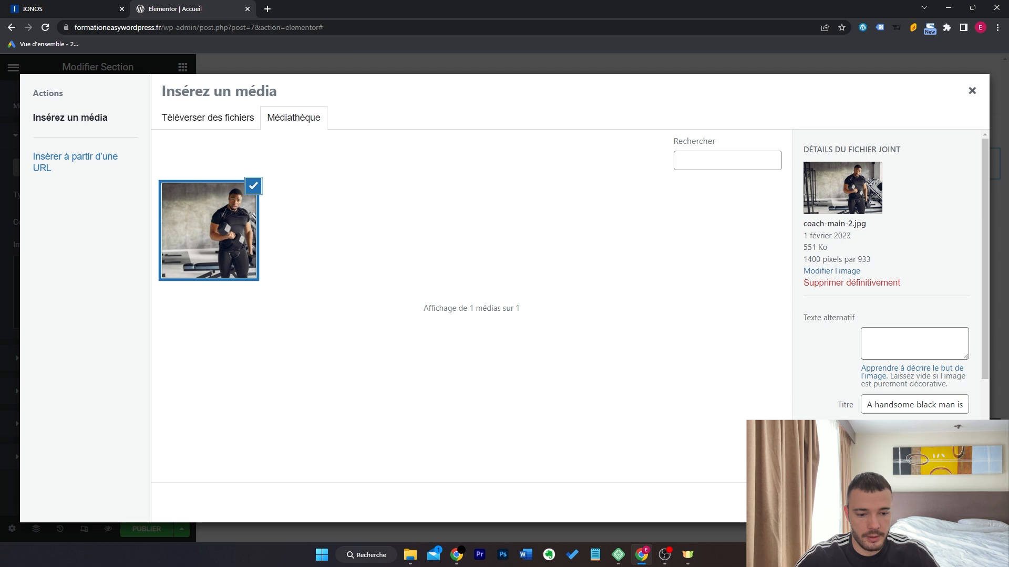
pyautogui.click(949, 502)
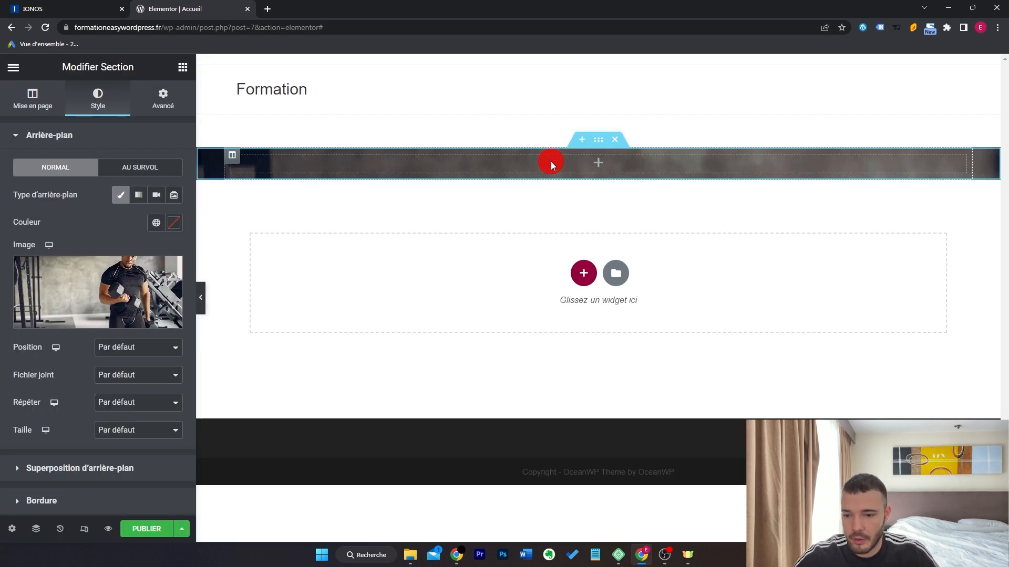
pyautogui.click(27, 117)
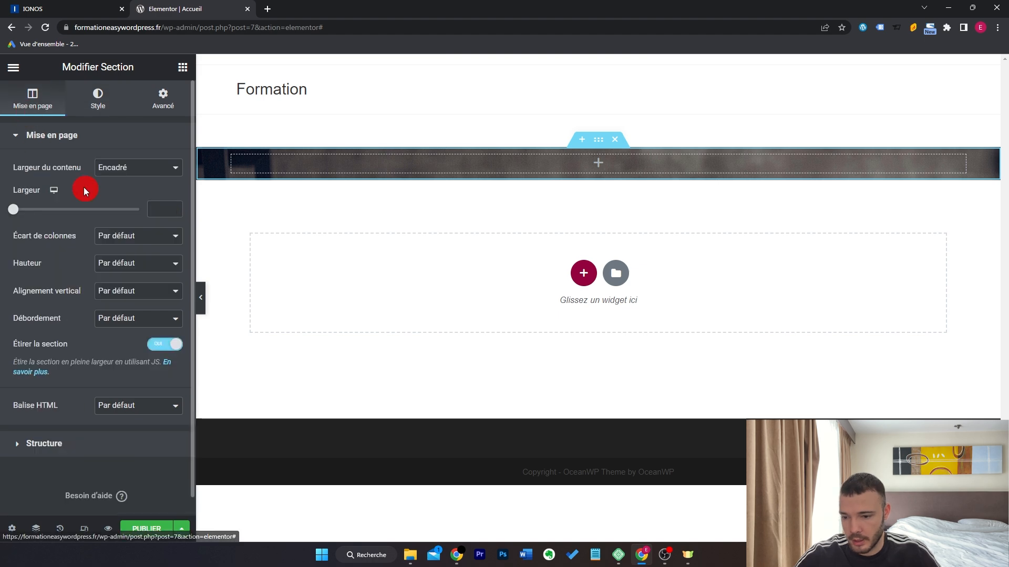
# Set the hero section's height to a 693 px minimum height.
pyautogui.click(151, 268)
pyautogui.click(152, 295)
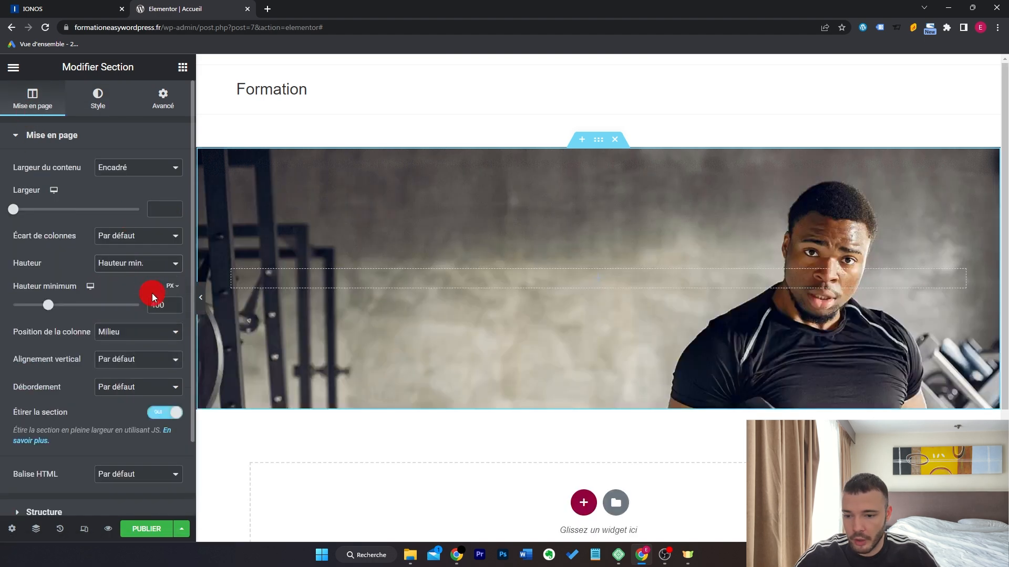
pyautogui.moveTo(46, 303); pyautogui.dragTo(74, 315)
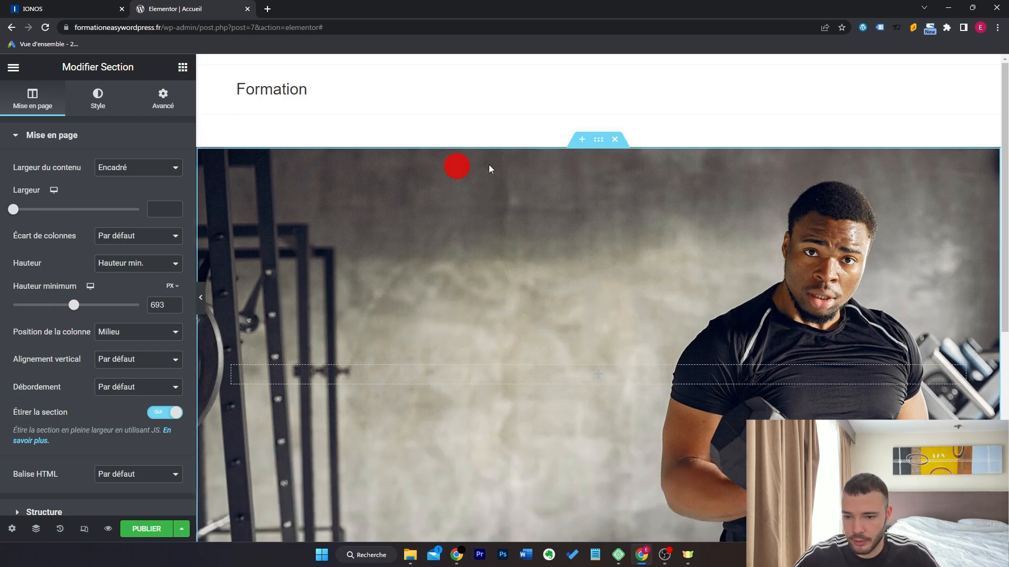
# Unlink the section margins and give the top margin a negative value.
pyautogui.click(163, 97)
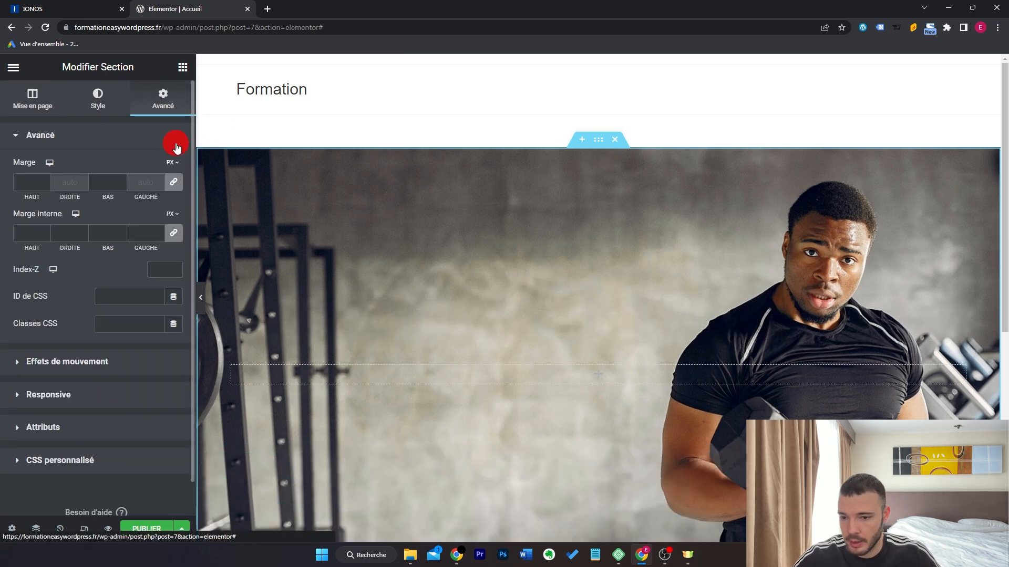
pyautogui.click(175, 184)
pyautogui.click(32, 181)
pyautogui.write('-5')
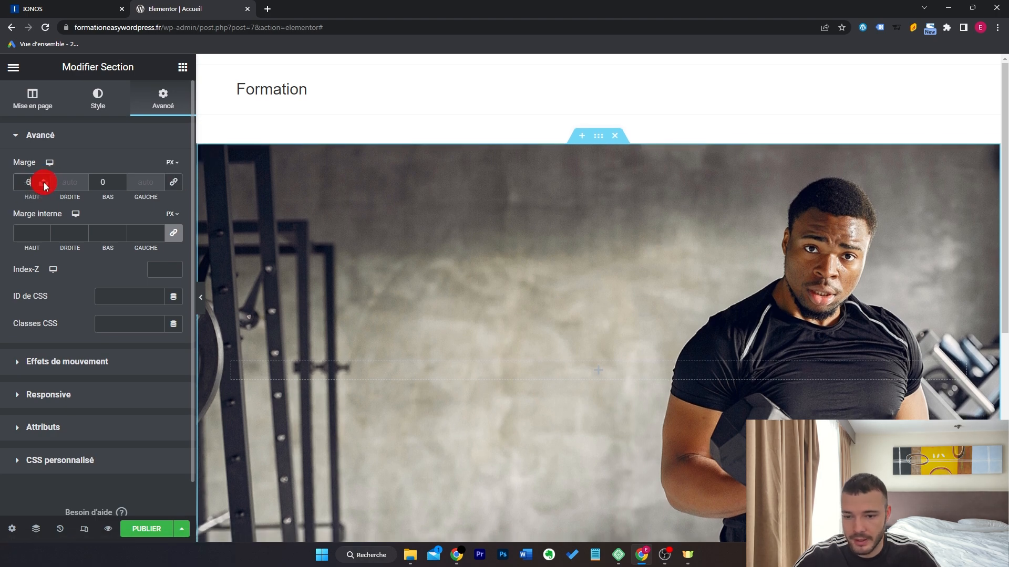
pyautogui.press('Down')
pyautogui.press('Down')
pyautogui.press('Down')
pyautogui.press('Down')
pyautogui.press('Down')
pyautogui.press('Down')
pyautogui.press('Down')
pyautogui.press('Down')
pyautogui.press('Down')
pyautogui.press('Down')
pyautogui.press('Down')
pyautogui.press('Down')
pyautogui.press('Down')
pyautogui.press('Down')
pyautogui.press('Down')
pyautogui.press('Down')
pyautogui.press('Down')
pyautogui.press('Down')
pyautogui.press('Down')
pyautogui.press('Down')
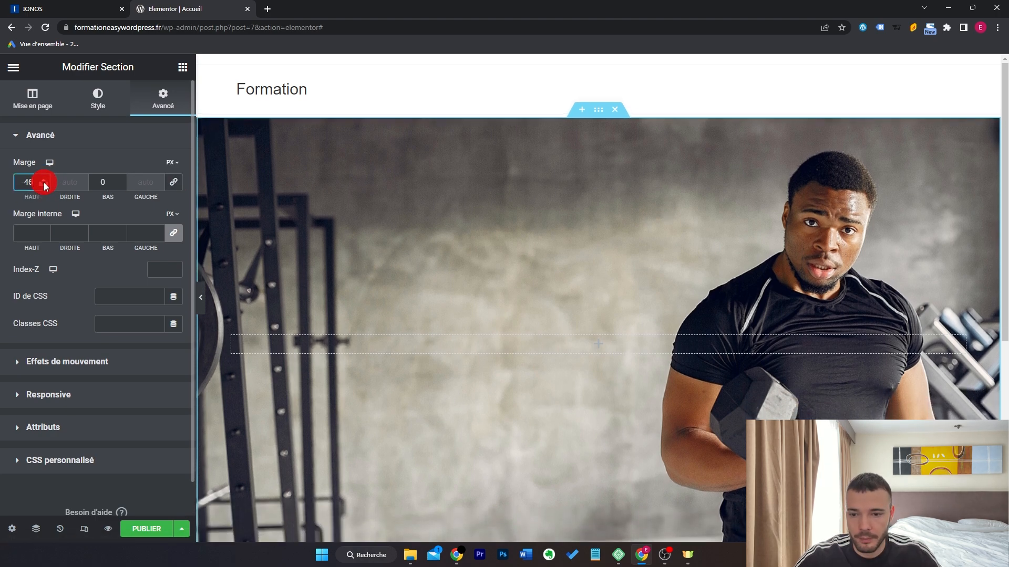
pyautogui.click(44, 184)
pyautogui.click(737, 76)
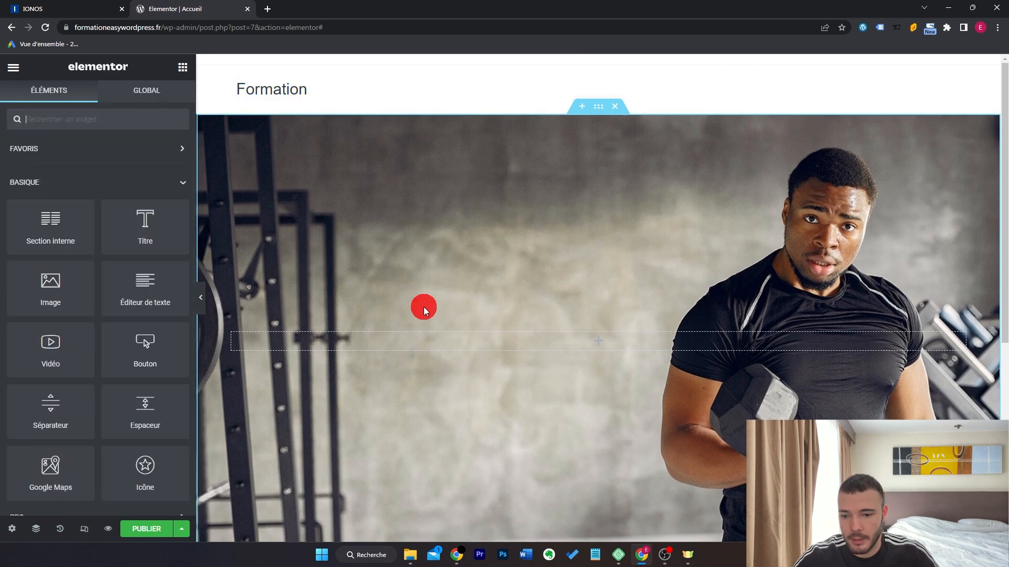
# Place a centred Titre widget in the hero containing the pasted 'Commencez votre transformation physique aujourd'hui' text.
pyautogui.moveTo(131, 231); pyautogui.dragTo(484, 337)
pyautogui.tripleClick(131, 201)
pyautogui.write("Commencez votre transformation physique aujourd'hui")
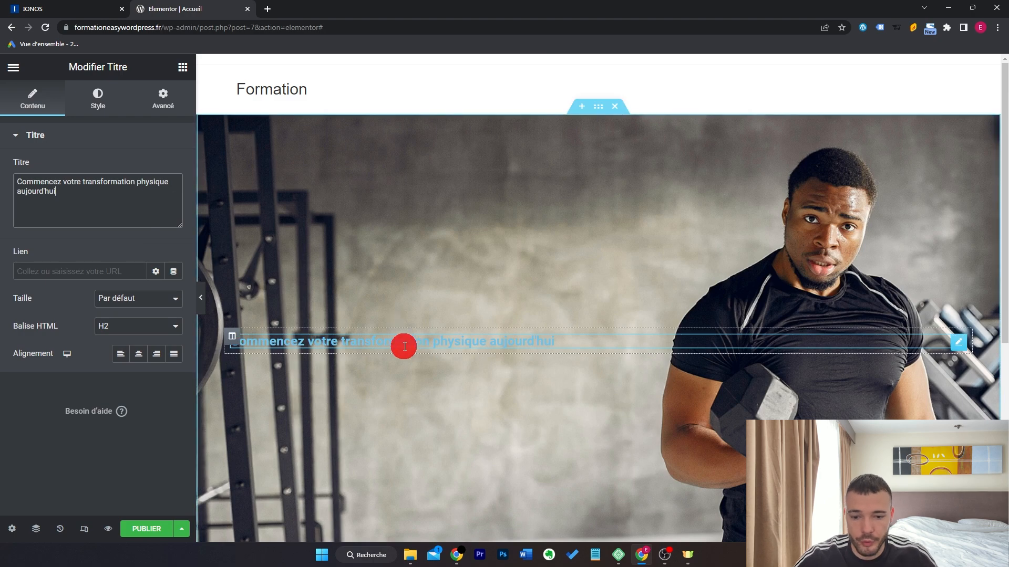
pyautogui.click(140, 354)
# Style the heading white in Oswald at size 49.
pyautogui.click(99, 111)
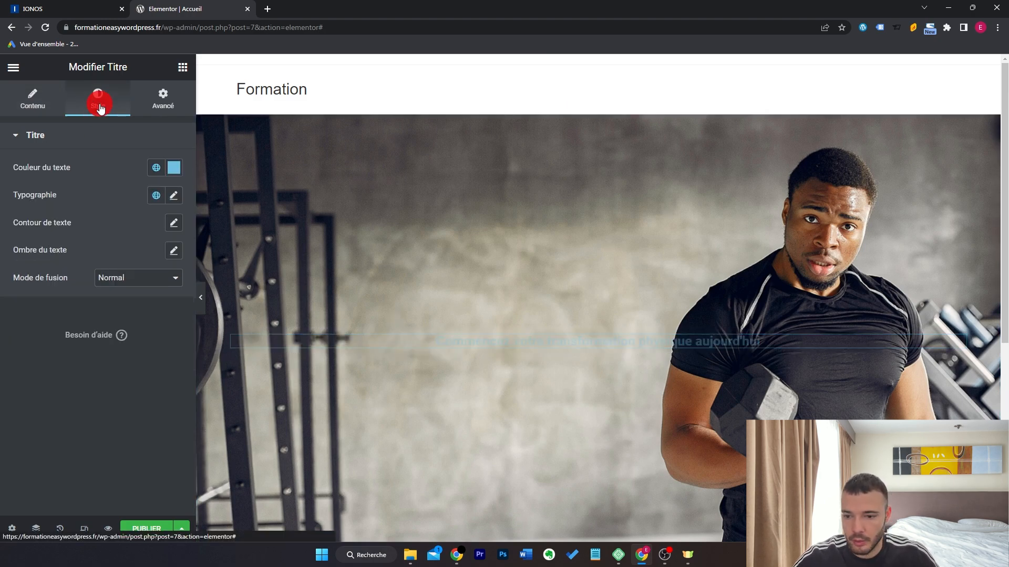
pyautogui.click(174, 170)
pyautogui.click(26, 210)
pyautogui.click(68, 378)
pyautogui.click(175, 203)
pyautogui.click(150, 257)
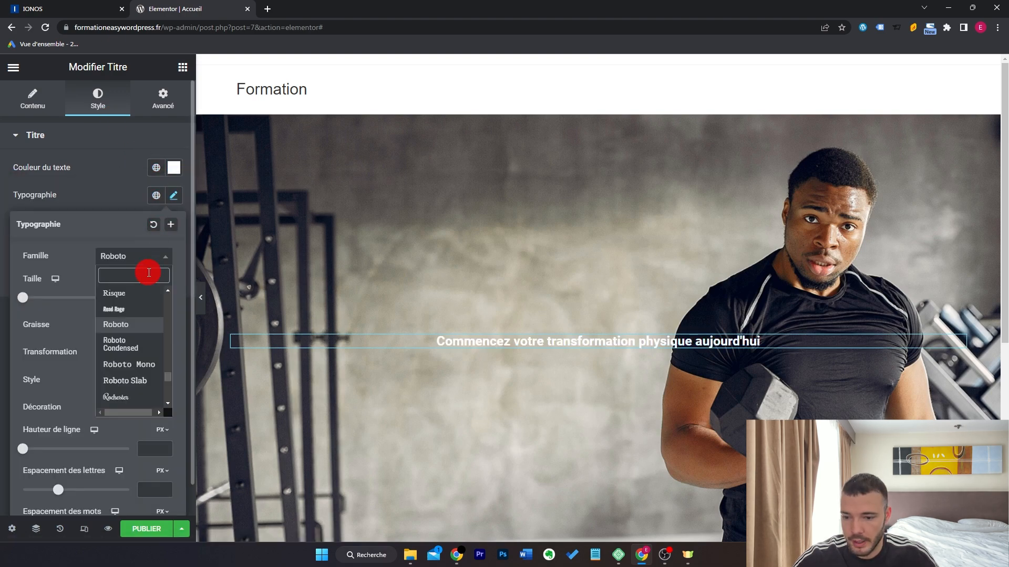
pyautogui.write('osw')
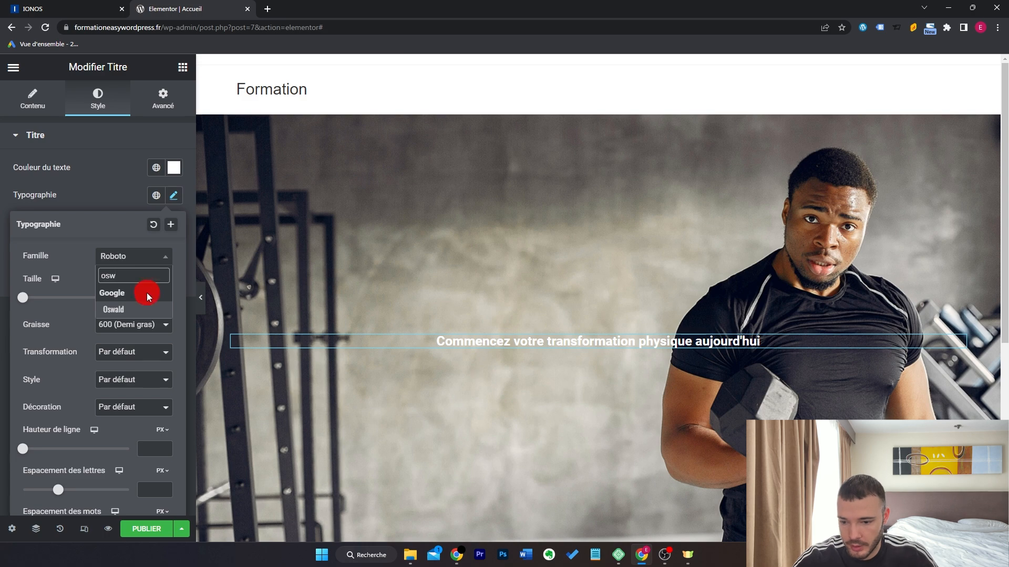
pyautogui.click(148, 311)
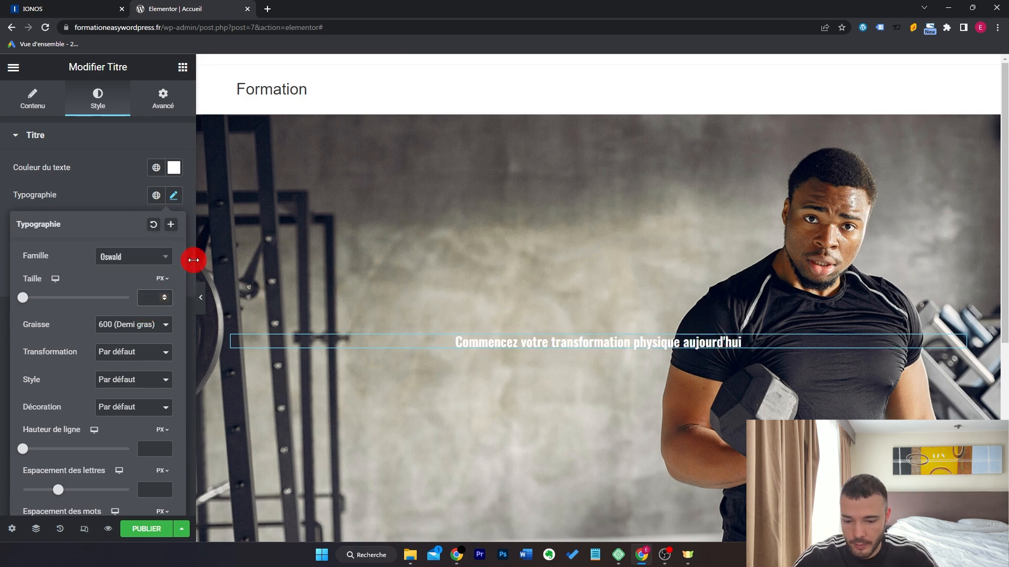
pyautogui.write('49')
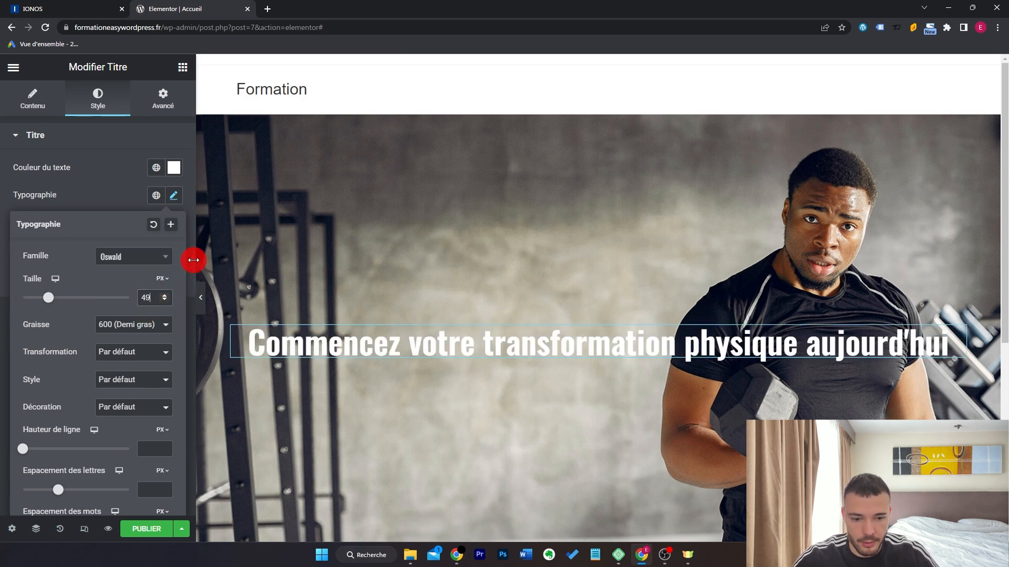
pyautogui.click(193, 260)
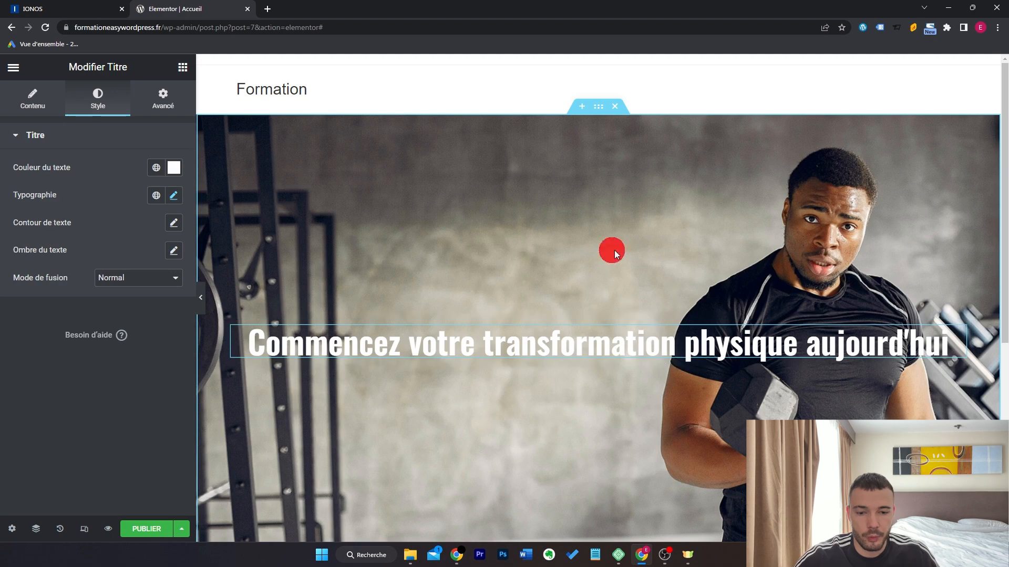
pyautogui.click(602, 111)
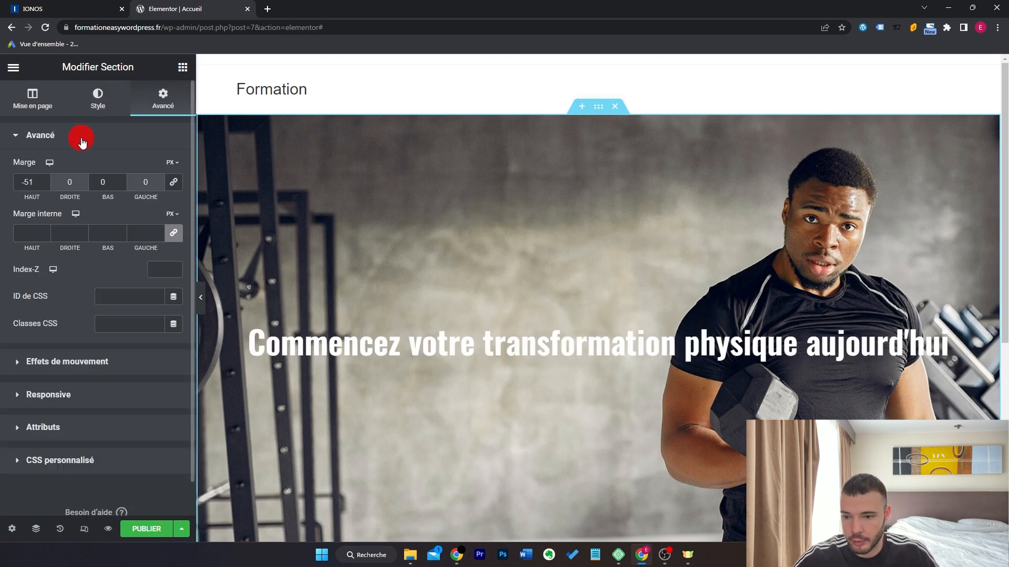
# Narrow the hero content width to 717 px and add a black Classique background overlay.
pyautogui.click(41, 109)
pyautogui.moveTo(23, 201)
pyautogui.mouseDown()
pyautogui.moveTo(18, 209)
pyautogui.moveTo(53, 215)
pyautogui.moveTo(41, 210)
pyautogui.mouseUp()
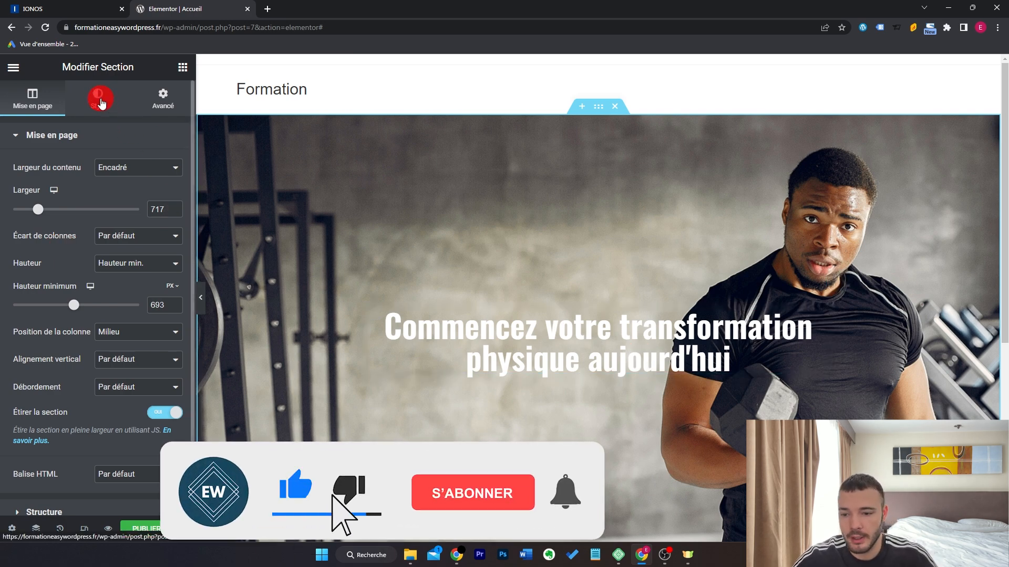
pyautogui.click(101, 102)
pyautogui.scroll(-2, 94, 260)
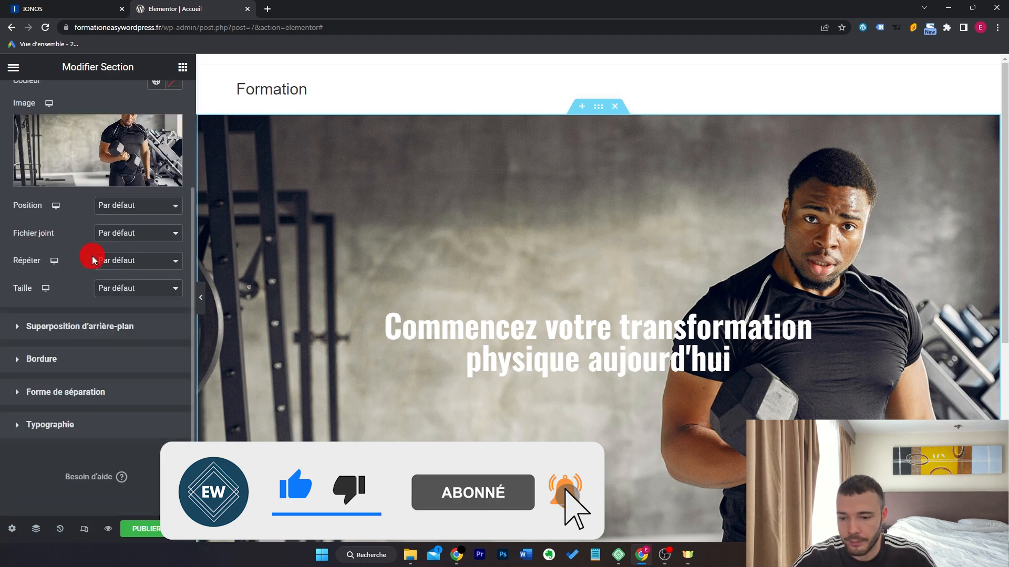
pyautogui.click(123, 330)
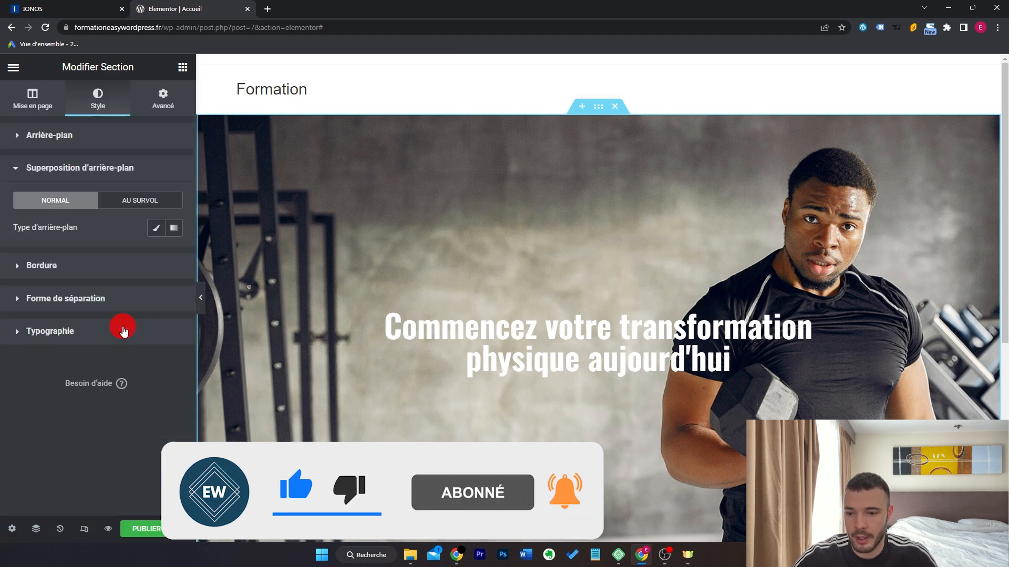
pyautogui.click(153, 229)
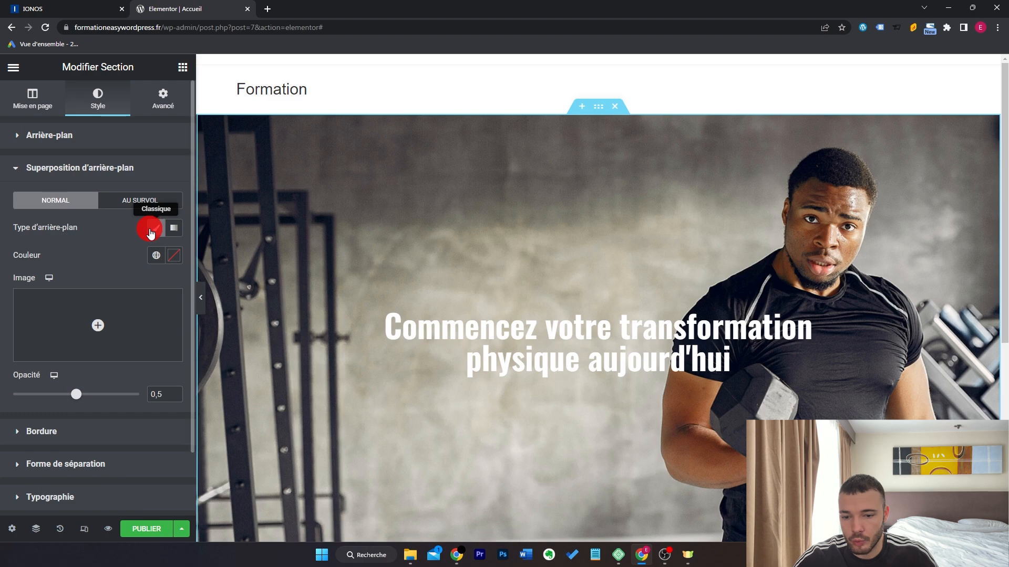
pyautogui.click(170, 257)
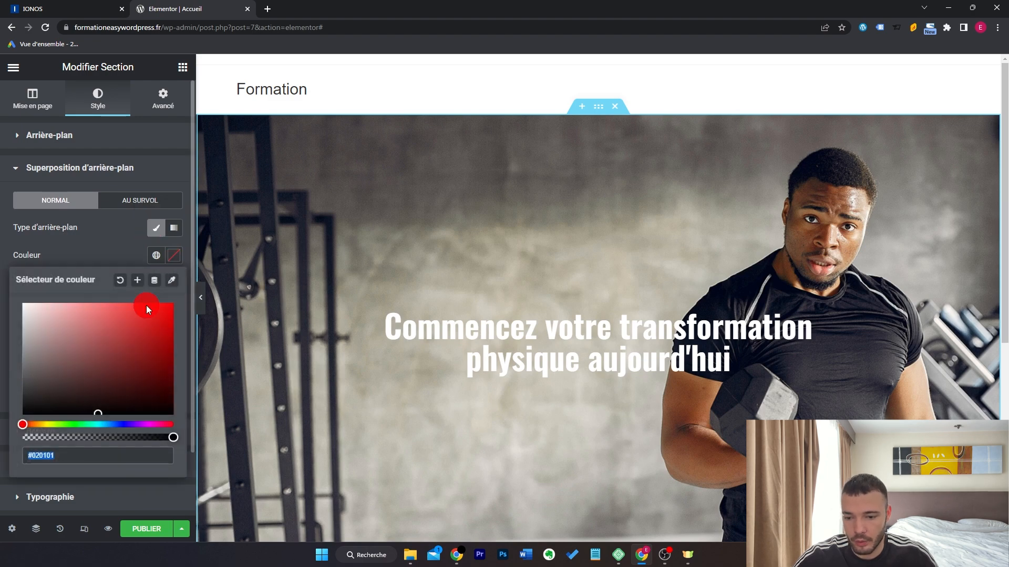
pyautogui.click(20, 416)
# Adjust the overlay darkness and place a text block with the pasted subtitle under the headline.
pyautogui.click(7, 421)
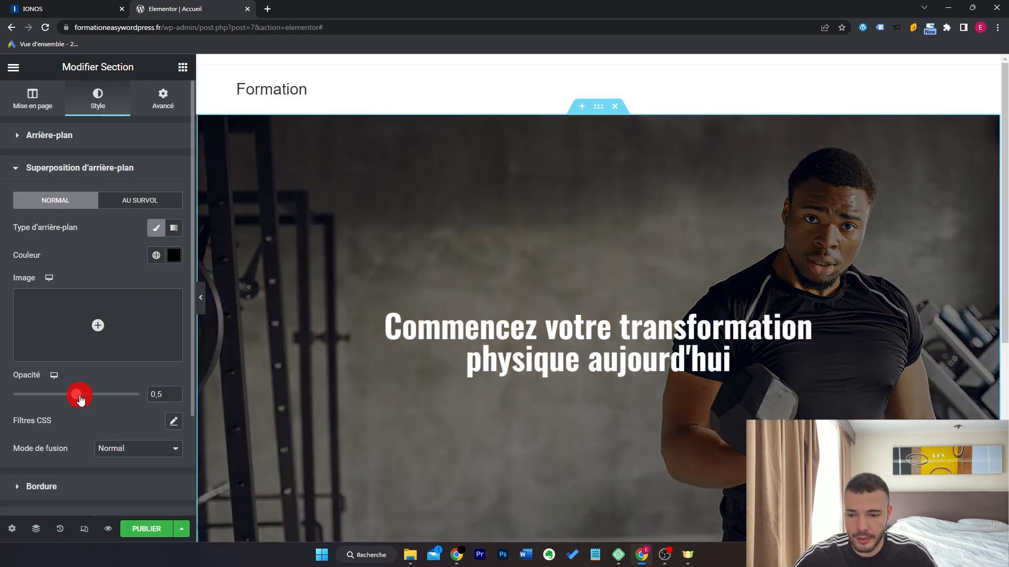
pyautogui.moveTo(76, 399)
pyautogui.mouseDown()
pyautogui.moveTo(130, 401)
pyautogui.moveTo(19, 399)
pyautogui.moveTo(77, 402)
pyautogui.mouseUp()
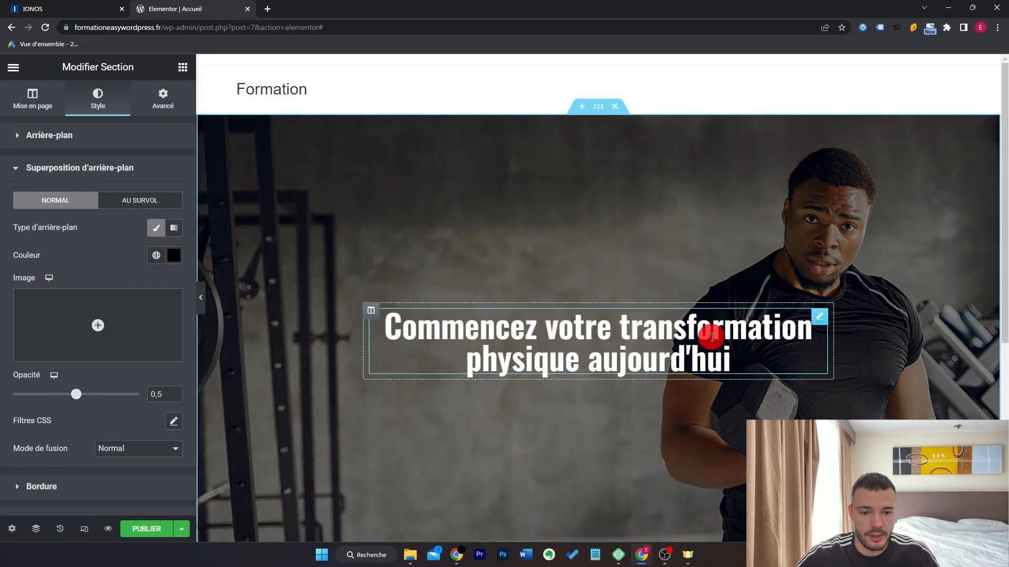
pyautogui.scroll(-1, 699, 324)
pyautogui.scroll(1, 707, 324)
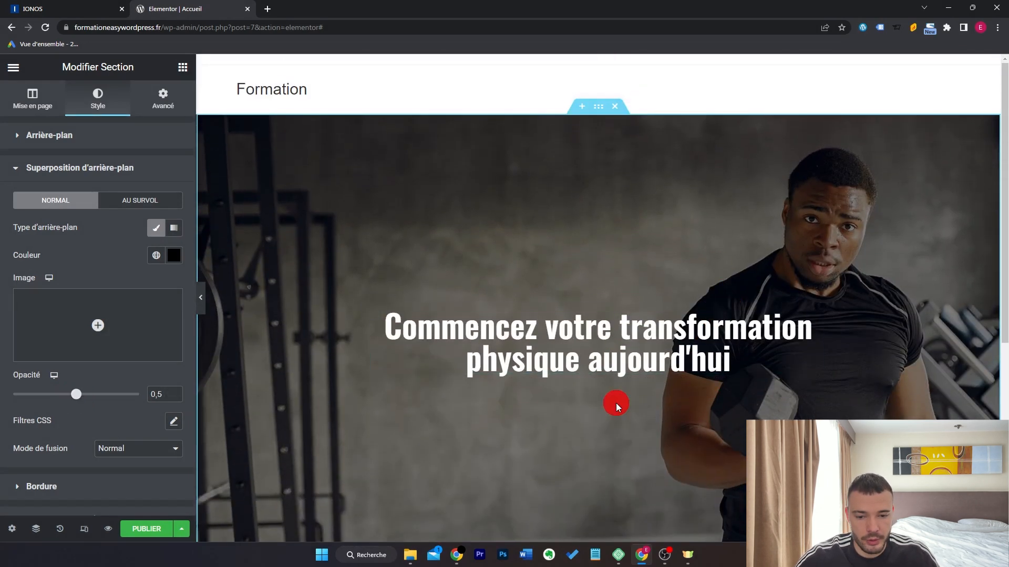
pyautogui.click(179, 67)
pyautogui.moveTo(162, 282); pyautogui.dragTo(624, 354)
pyautogui.tripleClick(160, 319)
pyautogui.hotkey('ctrl', 'v')
# Centre the subtitle and style it #FFFFFF in Oswald at size 26.
pyautogui.click(98, 99)
pyautogui.click(138, 167)
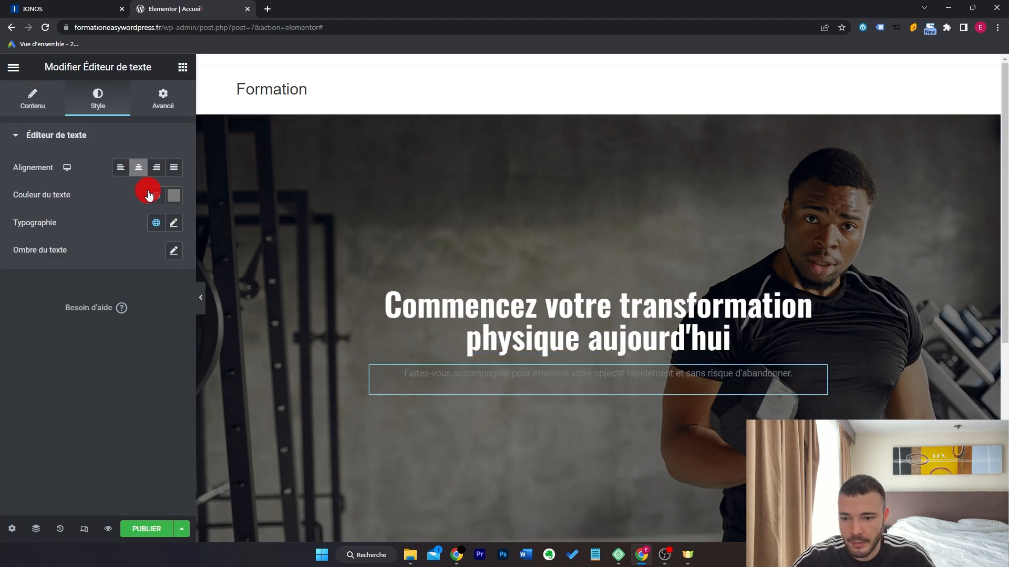
pyautogui.click(173, 195)
pyautogui.write('#FFFFFF')
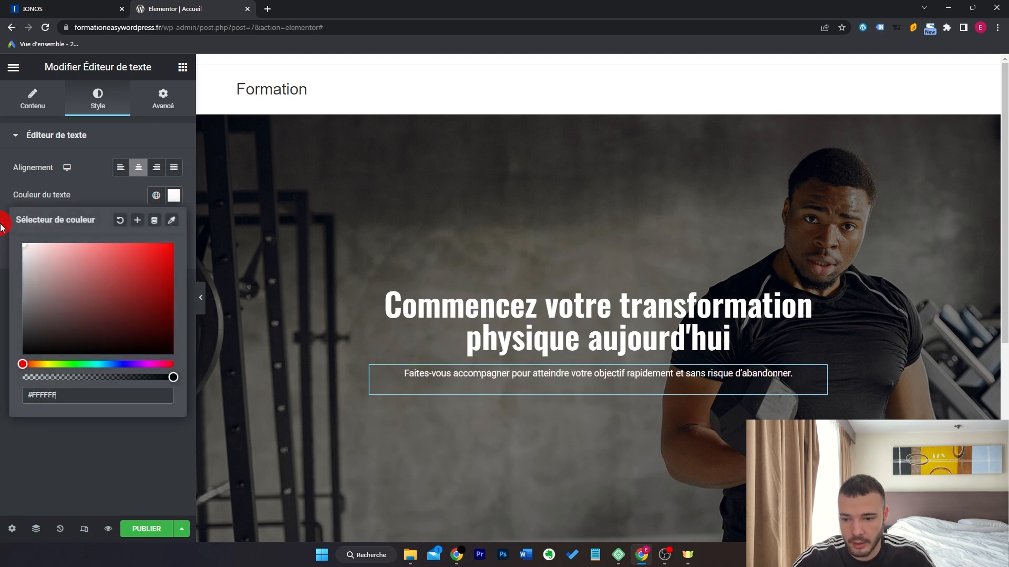
pyautogui.click(33, 468)
pyautogui.click(173, 223)
pyautogui.click(152, 286)
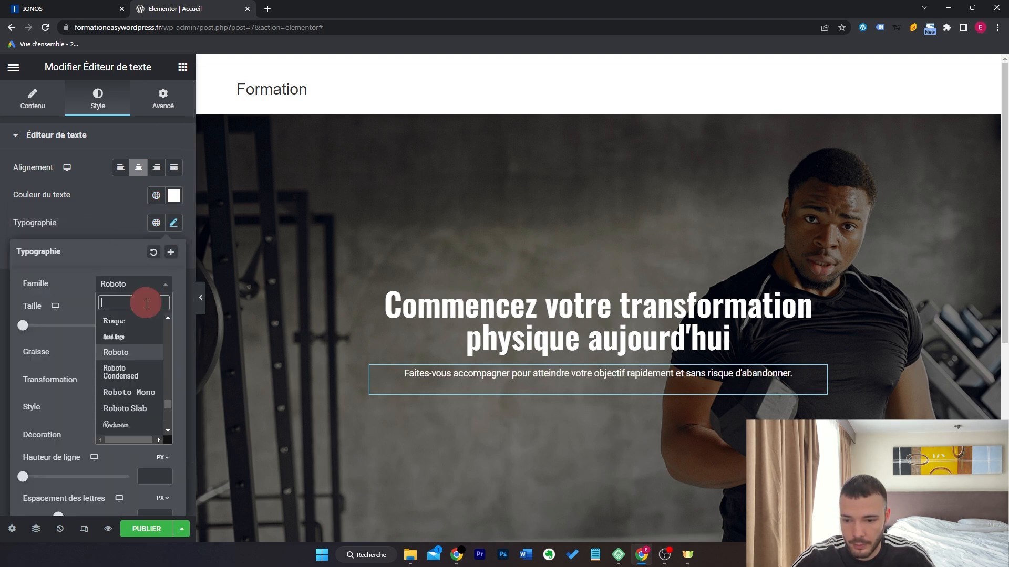
pyautogui.write('osw')
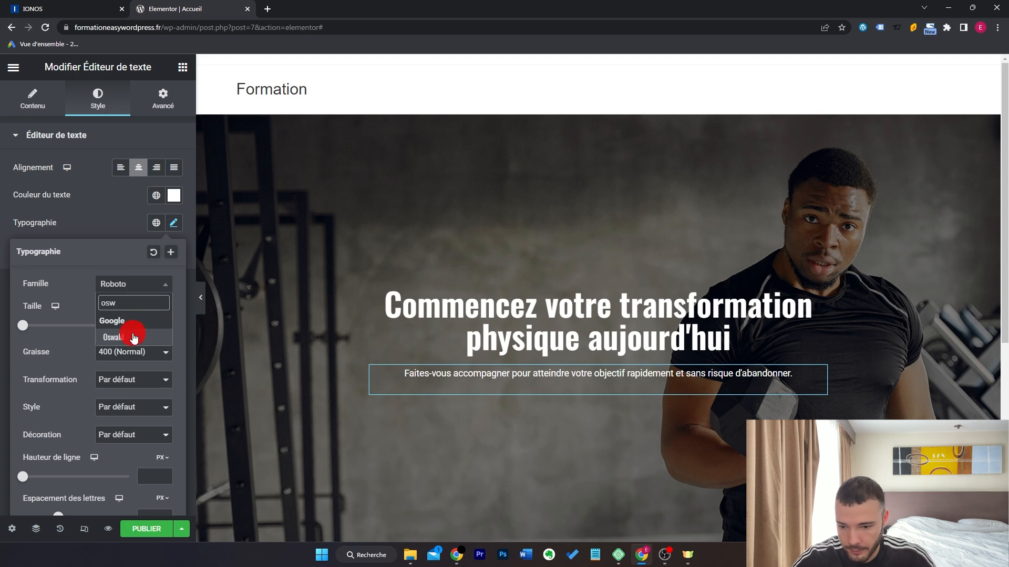
pyautogui.click(134, 337)
pyautogui.click(140, 323)
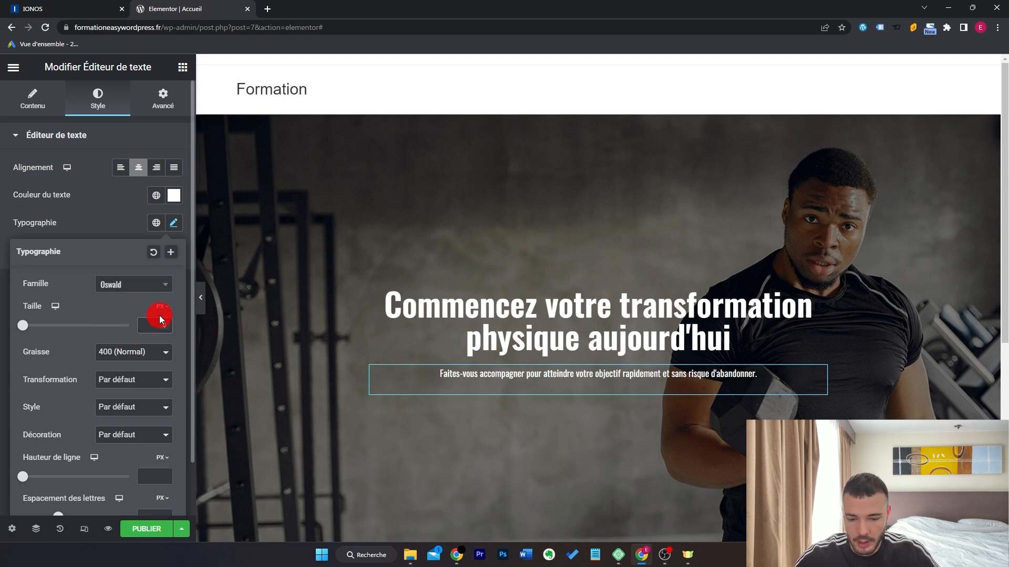
pyautogui.write('19')
pyautogui.click(152, 326)
pyautogui.write('26')
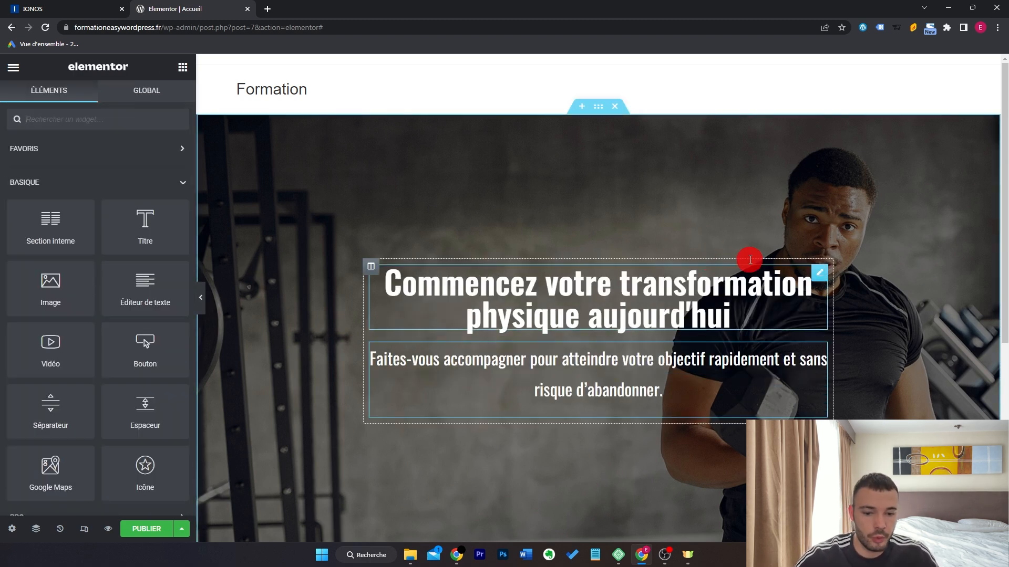
# Add a centred button below the subtitle labelled 'Obtenir un coaching gratuit'.
pyautogui.moveTo(135, 349); pyautogui.dragTo(651, 392)
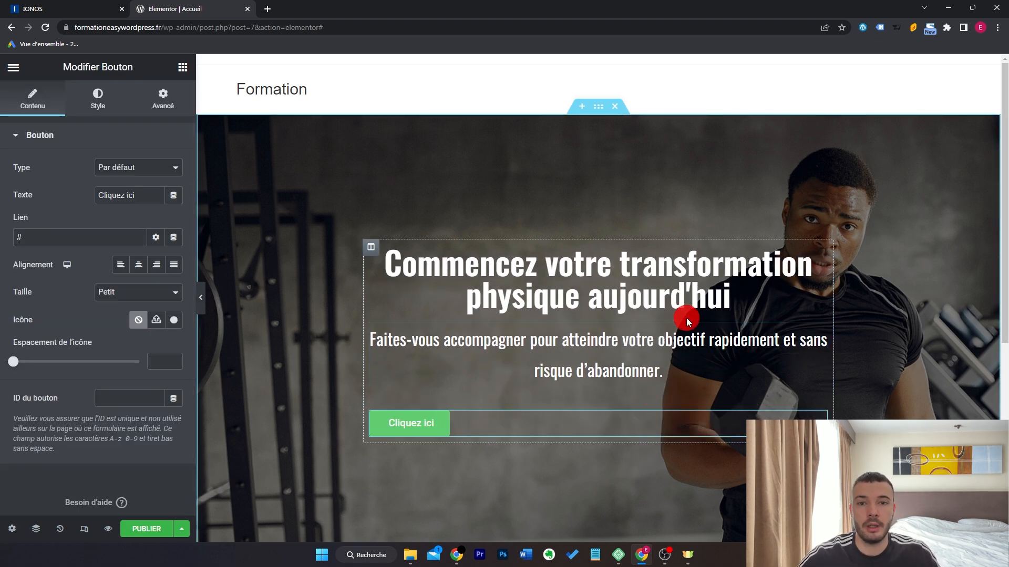
pyautogui.click(139, 266)
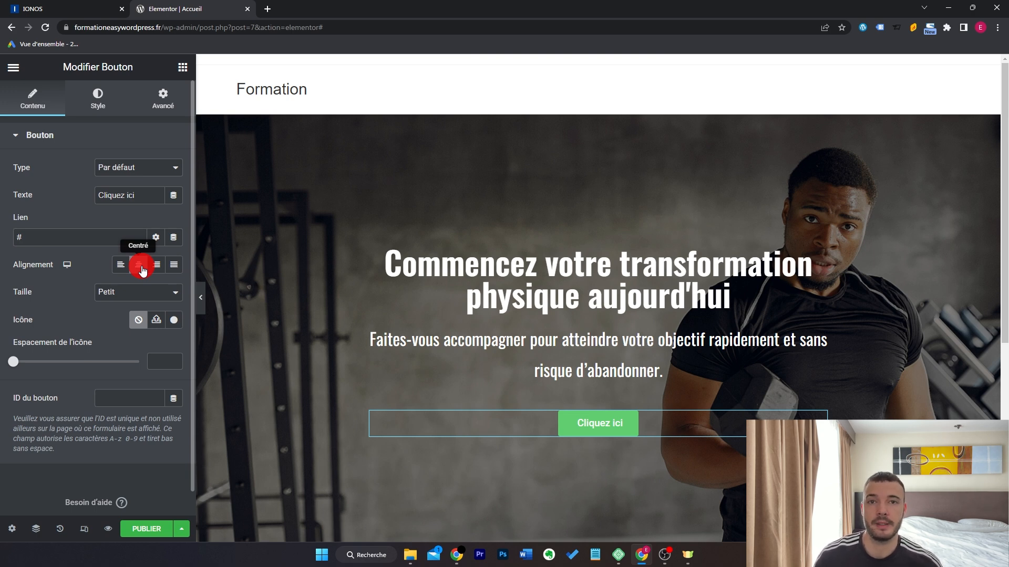
pyautogui.tripleClick(153, 196)
pyautogui.write('Obtenir un coaching gratuit')
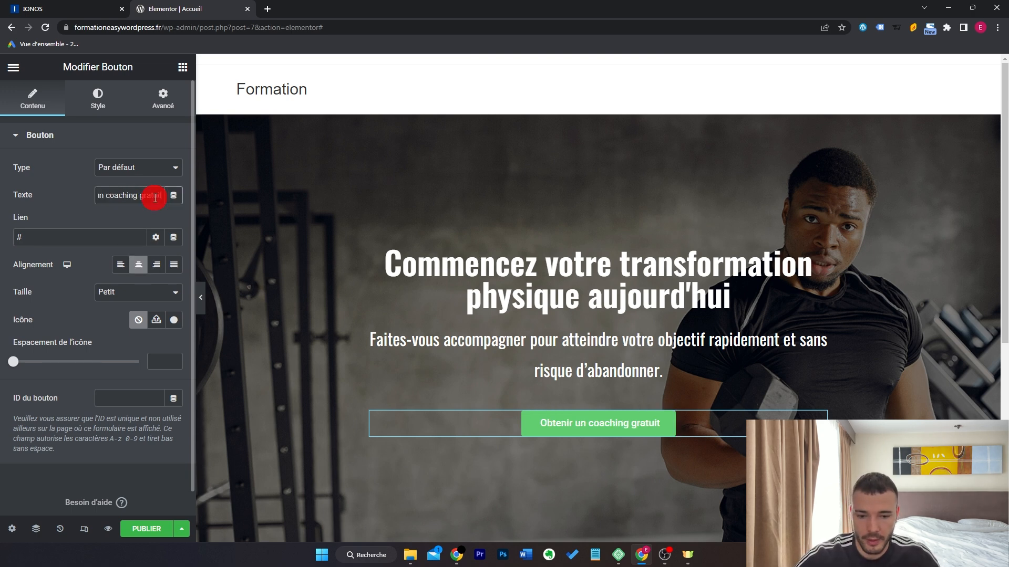
pyautogui.tripleClick(107, 241)
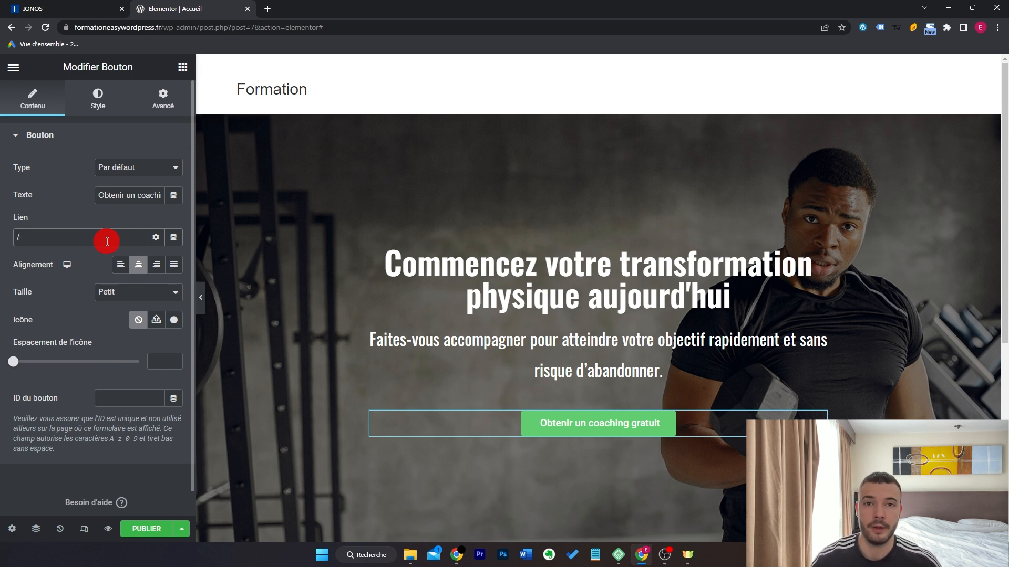
# Colour the button background purple #A64193 and save it as a new global colour.
pyautogui.click(98, 97)
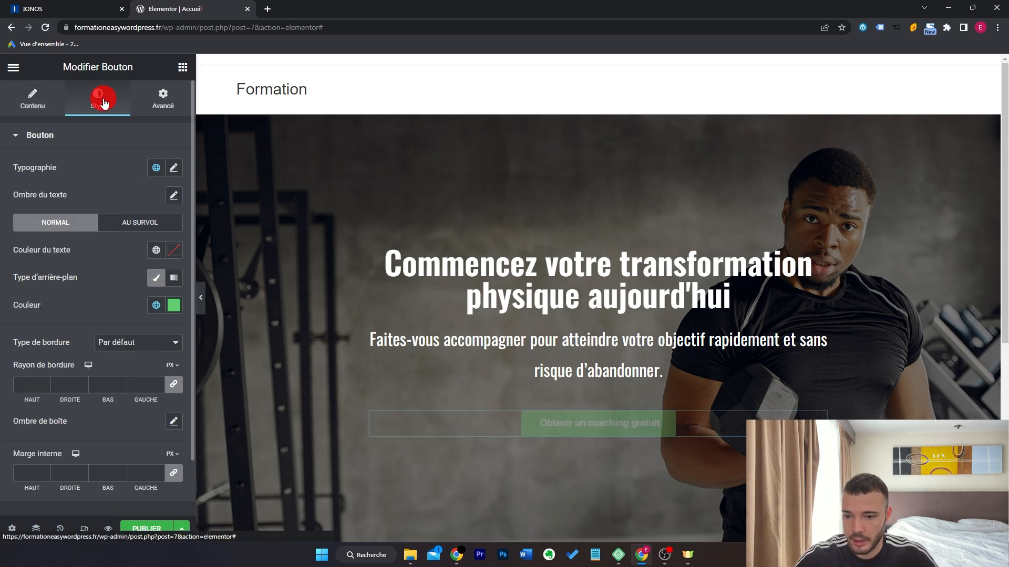
pyautogui.click(175, 307)
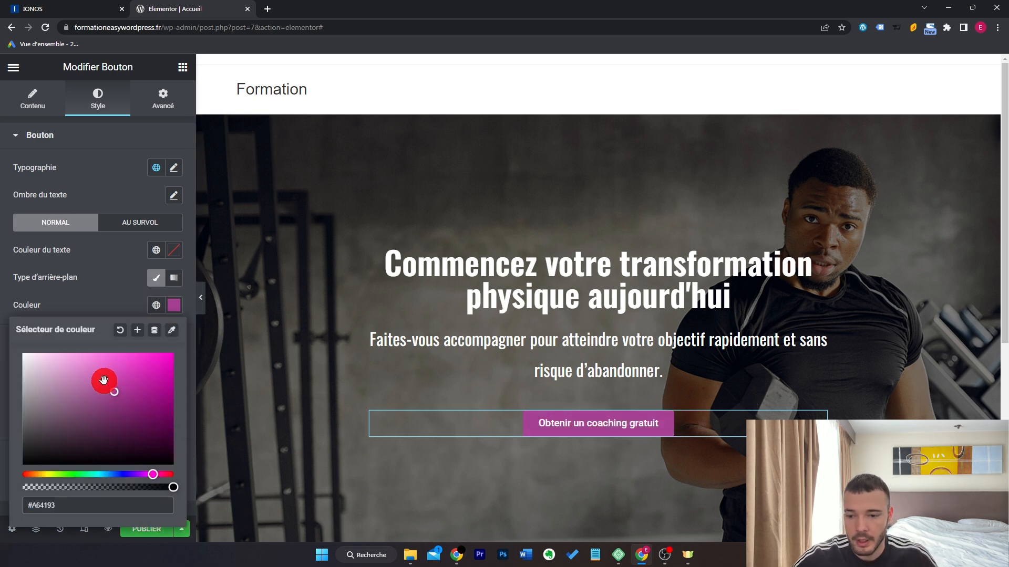
pyautogui.click(139, 334)
pyautogui.moveTo(521, 310); pyautogui.dragTo(455, 315)
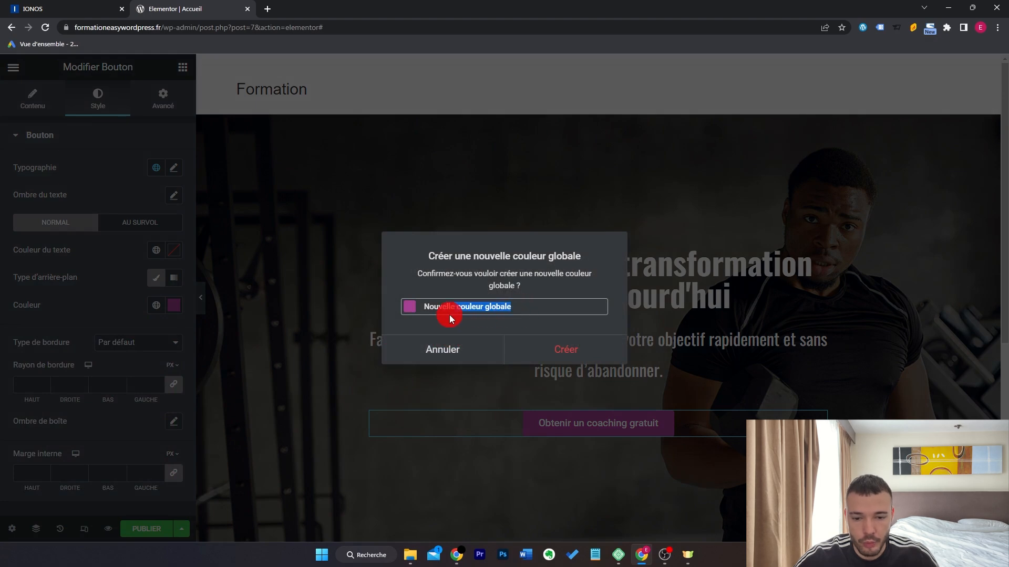
pyautogui.click(549, 349)
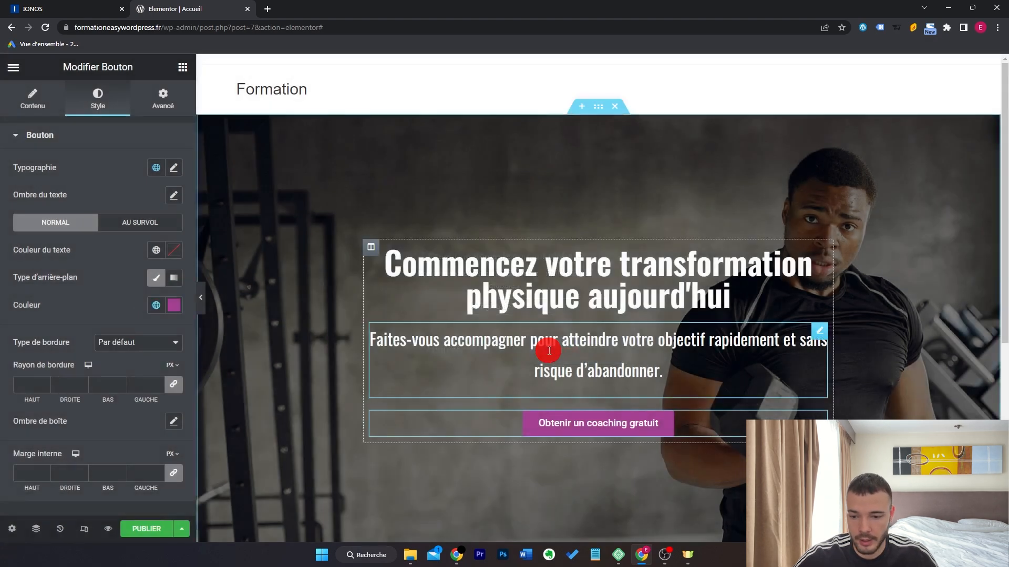
pyautogui.scroll(-1, 524, 321)
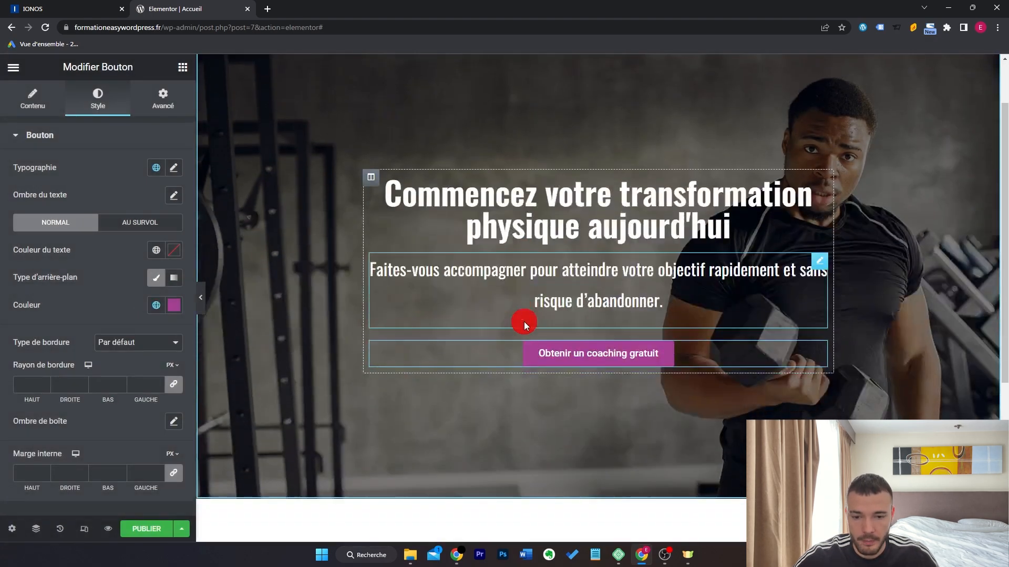
pyautogui.click(817, 191)
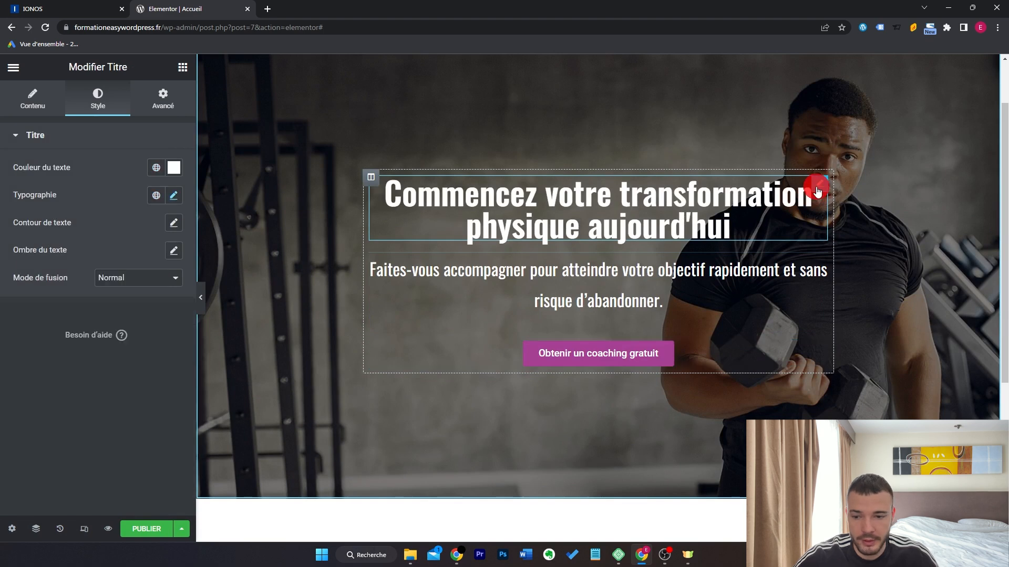
# Change the hero button's size from small to Moyen (medium).
pyautogui.click(162, 174)
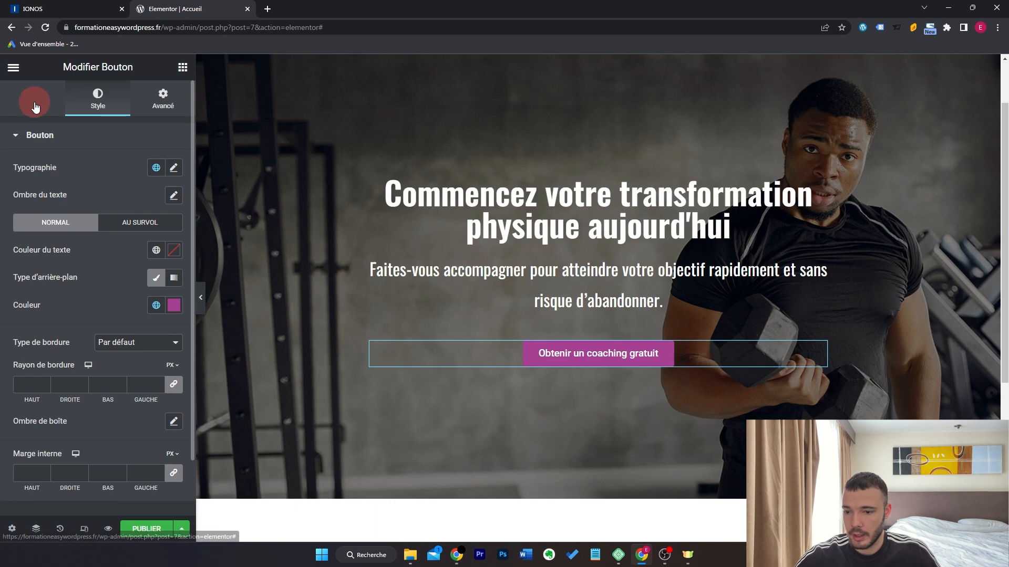
pyautogui.click(32, 100)
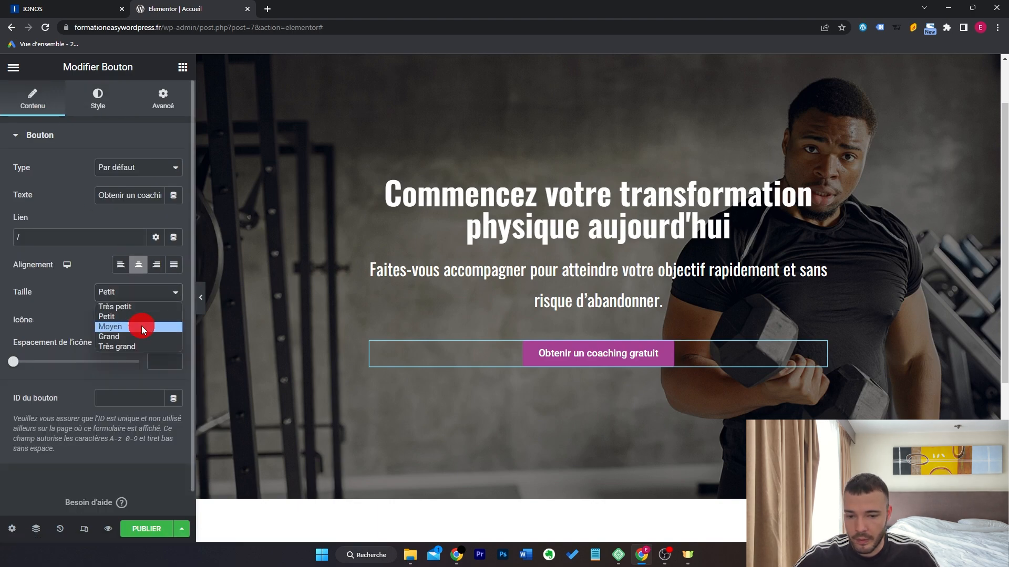
pyautogui.click(142, 328)
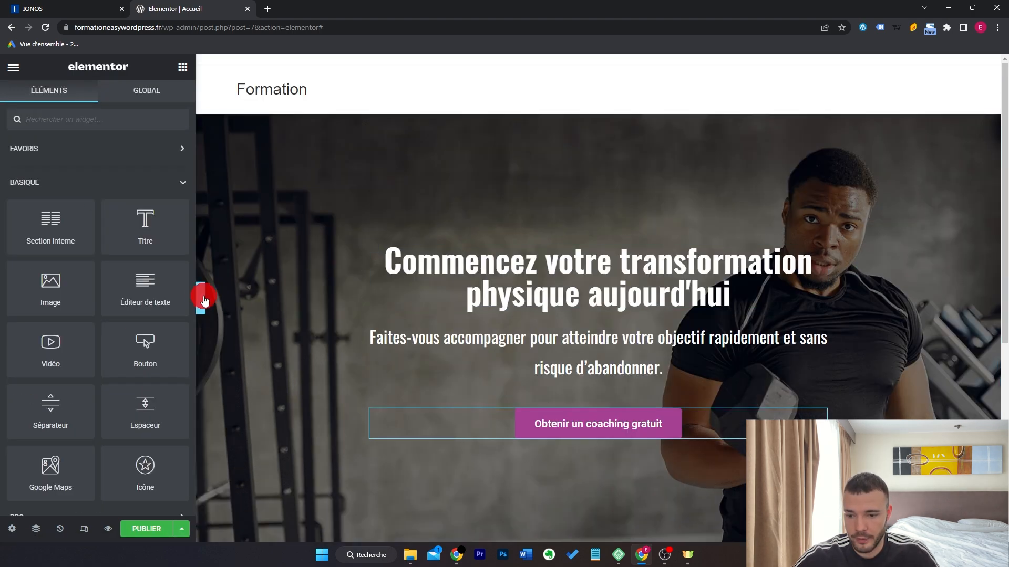
# Preview the page at full width to check the larger button, then restore the editing panel.
pyautogui.click(201, 302)
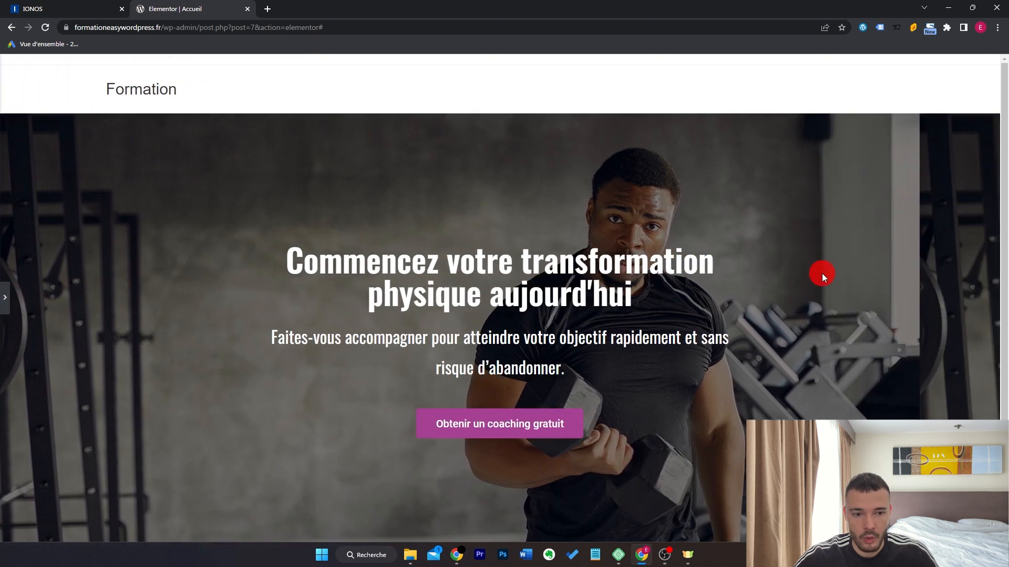
pyautogui.scroll(1, 821, 273)
pyautogui.scroll(-2, 821, 273)
pyautogui.scroll(2, 822, 273)
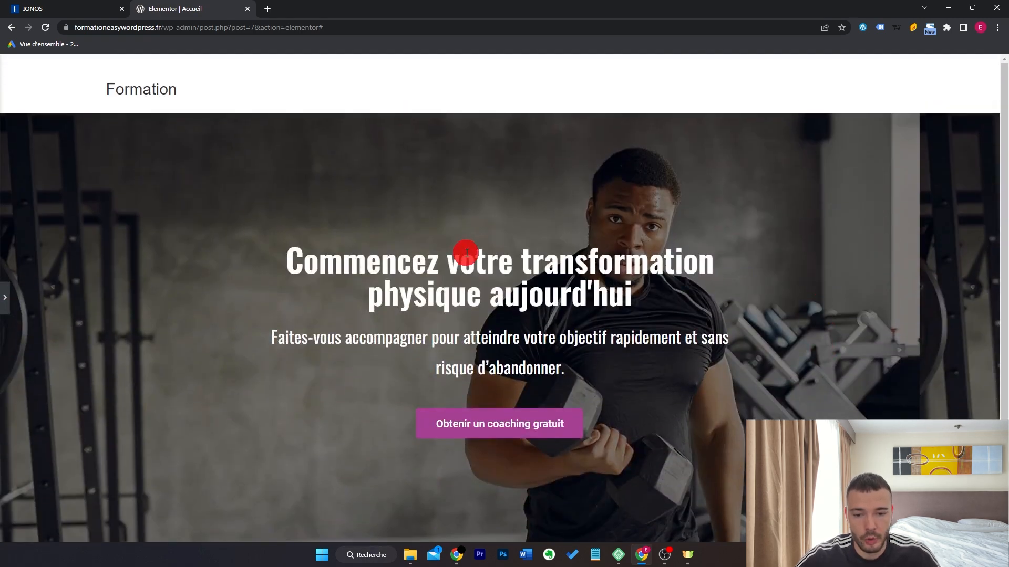
pyautogui.hotkey('ctrl', 'p')
pyautogui.scroll(-5, 597, 270)
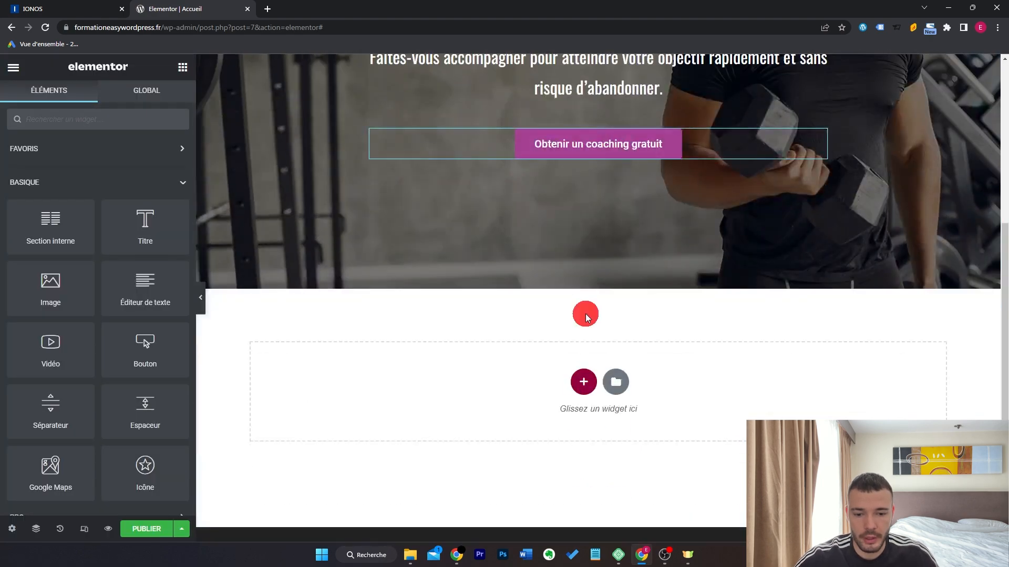
# Add a stretched one-column section below the hero with the global purple background.
pyautogui.click(587, 383)
pyautogui.click(435, 412)
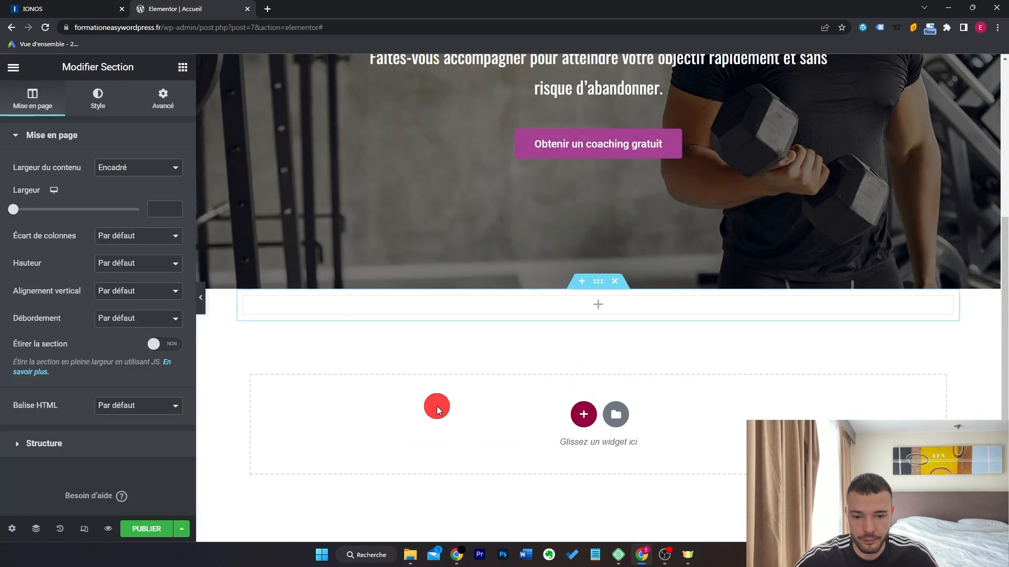
pyautogui.click(167, 345)
pyautogui.click(99, 101)
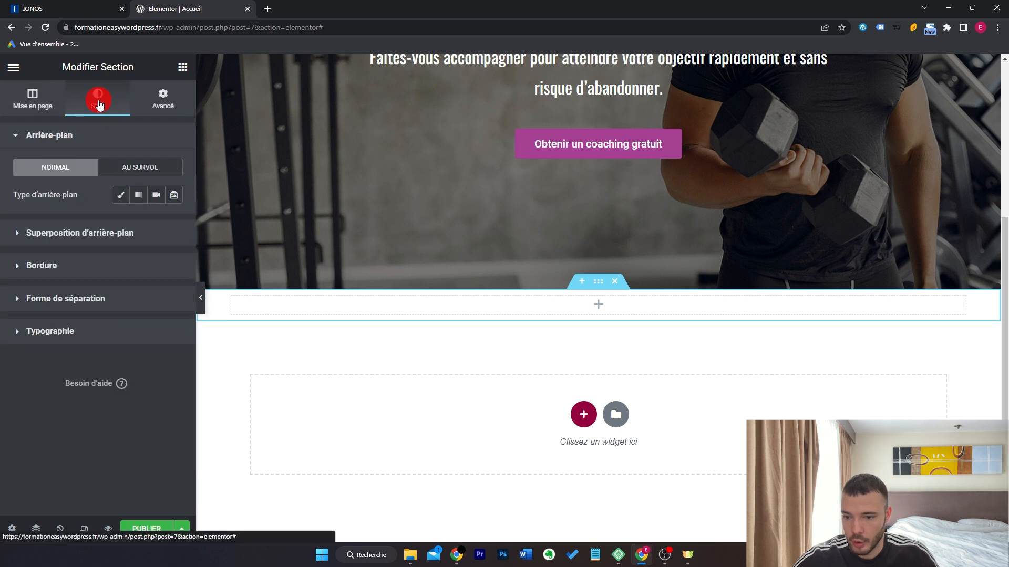
pyautogui.click(124, 195)
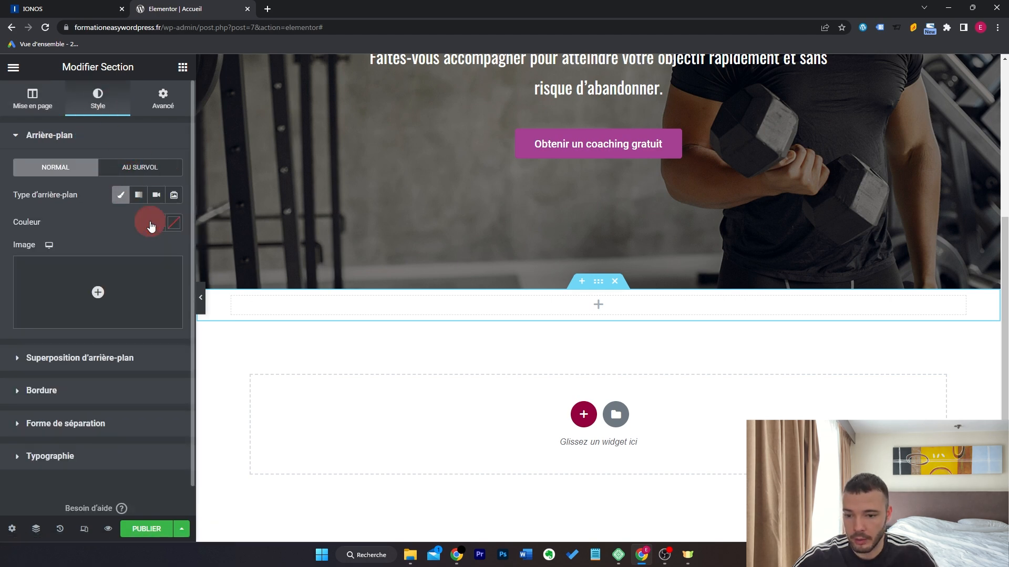
pyautogui.click(153, 224)
pyautogui.click(171, 383)
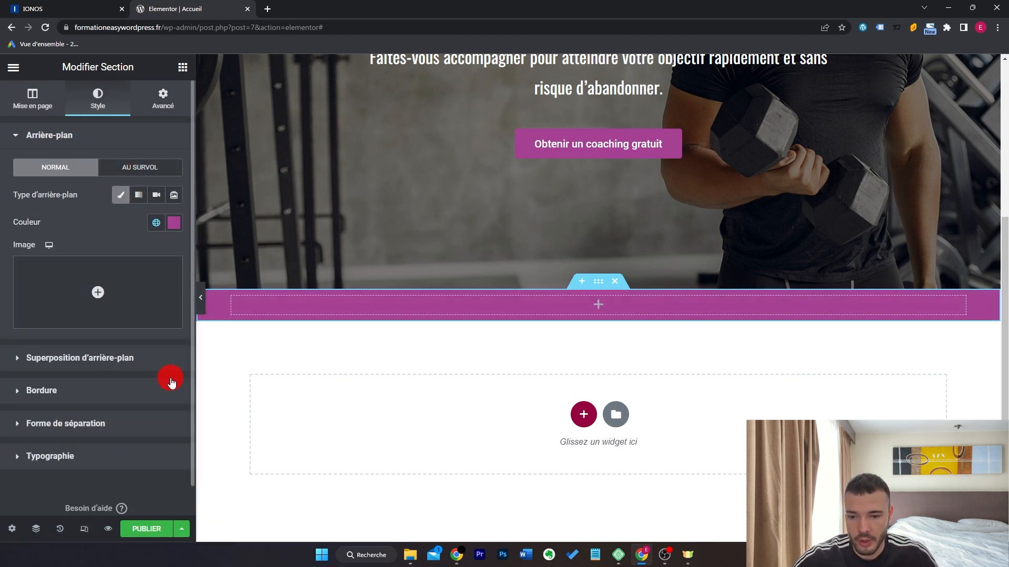
# Copy the hero headline and paste it into the new purple band.
pyautogui.click(183, 67)
pyautogui.scroll(4, 536, 211)
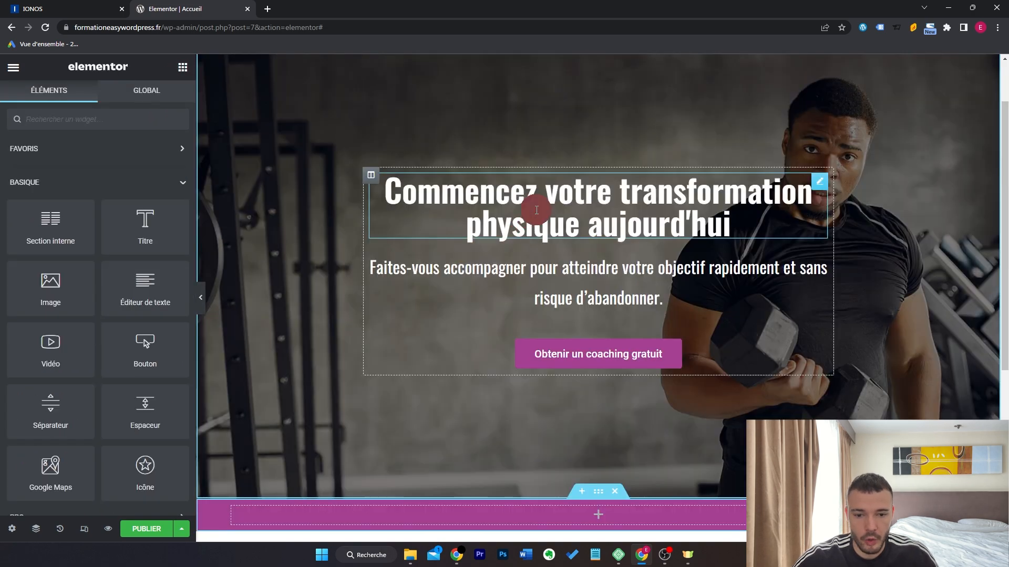
pyautogui.rightClick(536, 210)
pyautogui.click(521, 269)
pyautogui.scroll(-5, 493, 266)
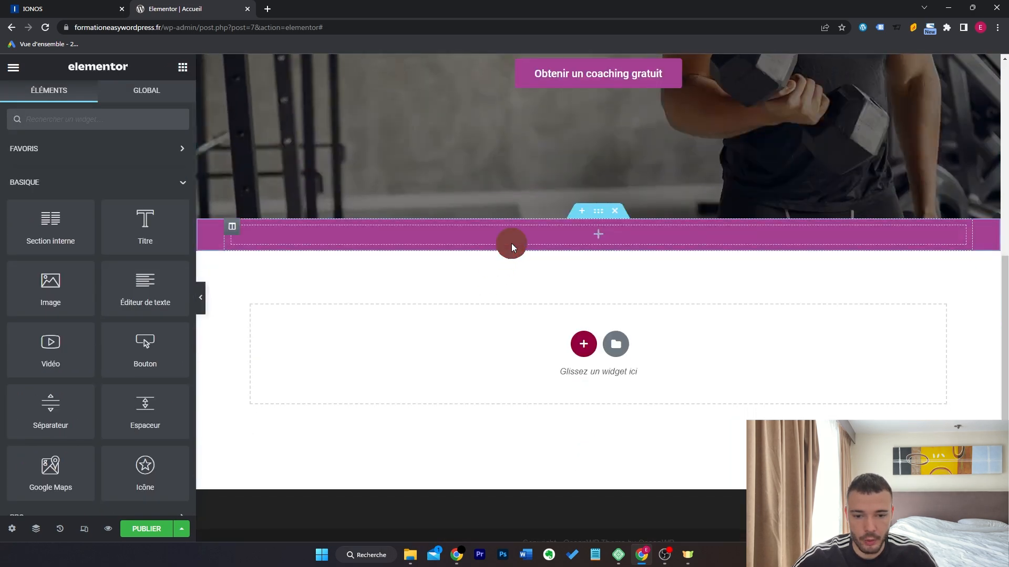
pyautogui.rightClick(512, 247)
pyautogui.click(547, 343)
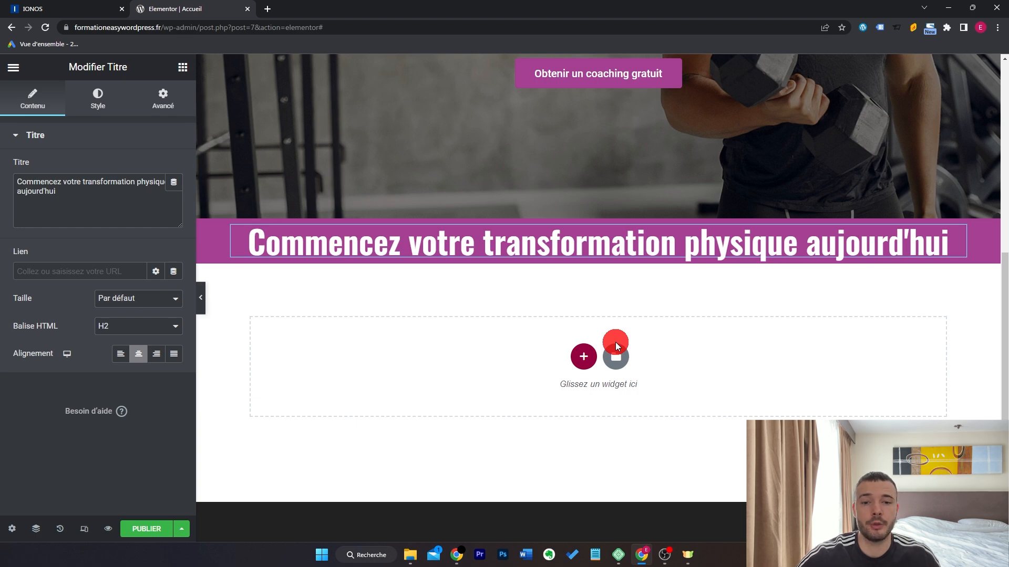
# Change the pasted heading's text to 'Quel est votre objectif ?'.
pyautogui.scroll(3, 617, 345)
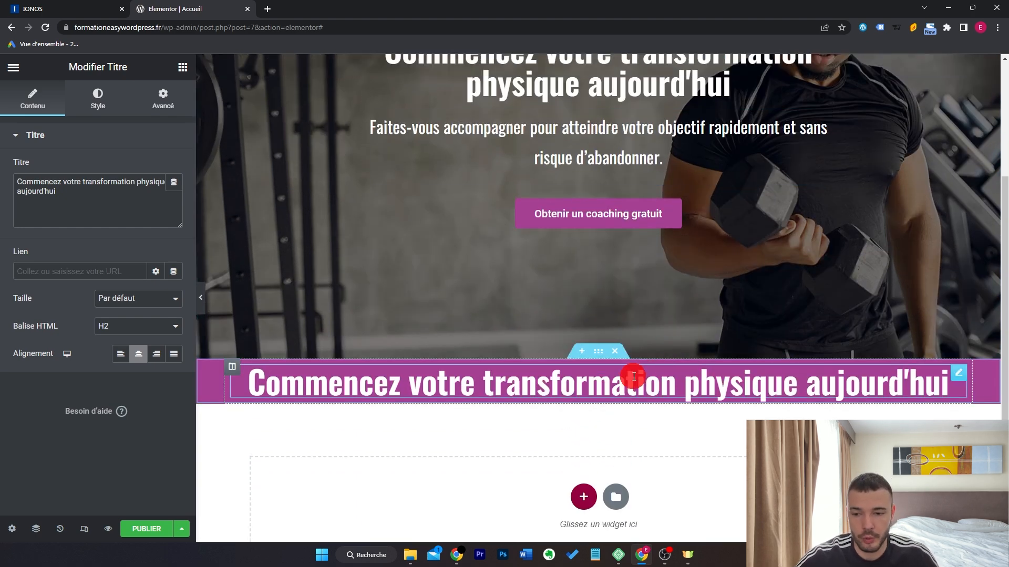
pyautogui.moveTo(105, 193); pyautogui.dragTo(9, 180)
pyautogui.write('Quem')
pyautogui.press('BackSpace')
pyautogui.press('BackSpace')
pyautogui.write('l est votre objectif ?')
# Set the new heading's typography size to 40.
pyautogui.click(98, 99)
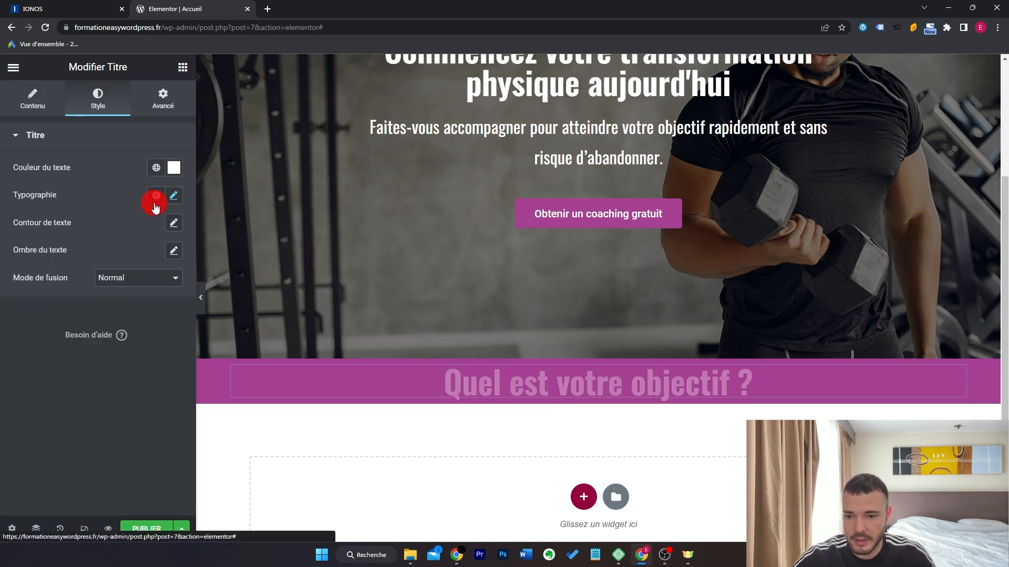
pyautogui.click(173, 195)
pyautogui.click(156, 299)
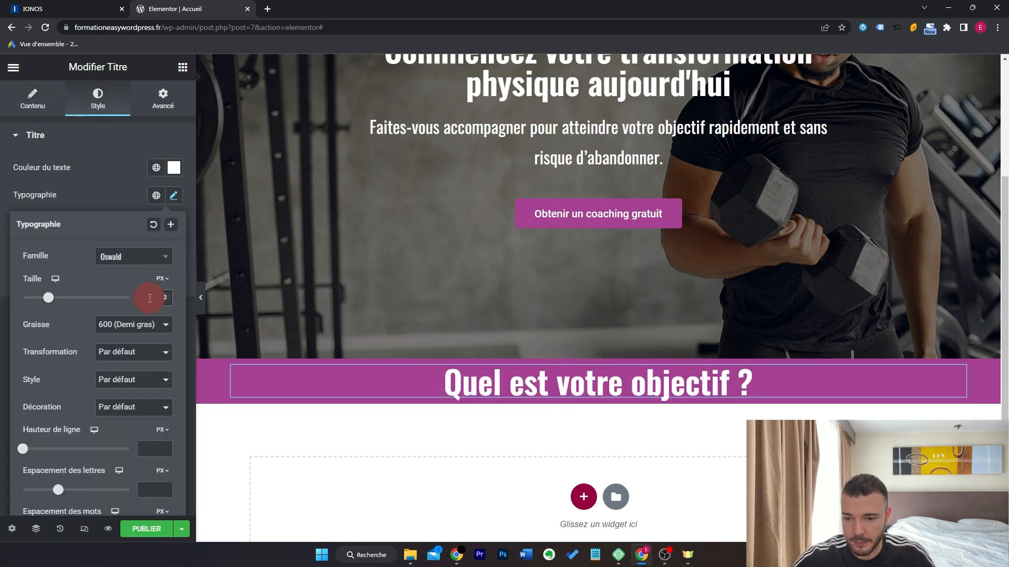
pyautogui.write('2')
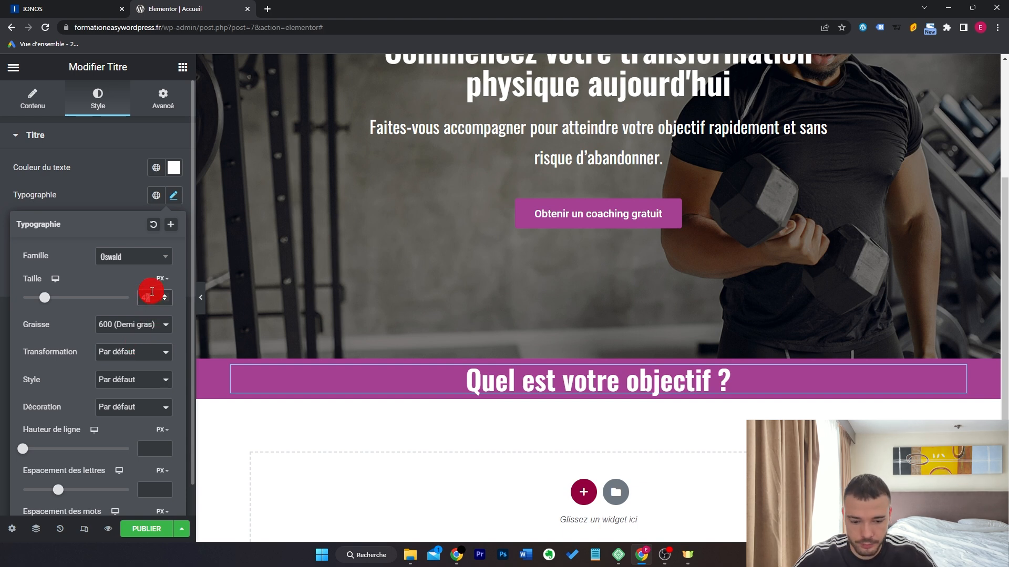
pyautogui.press('BackSpace')
pyautogui.write('0')
pyautogui.click(173, 195)
pyautogui.click(183, 67)
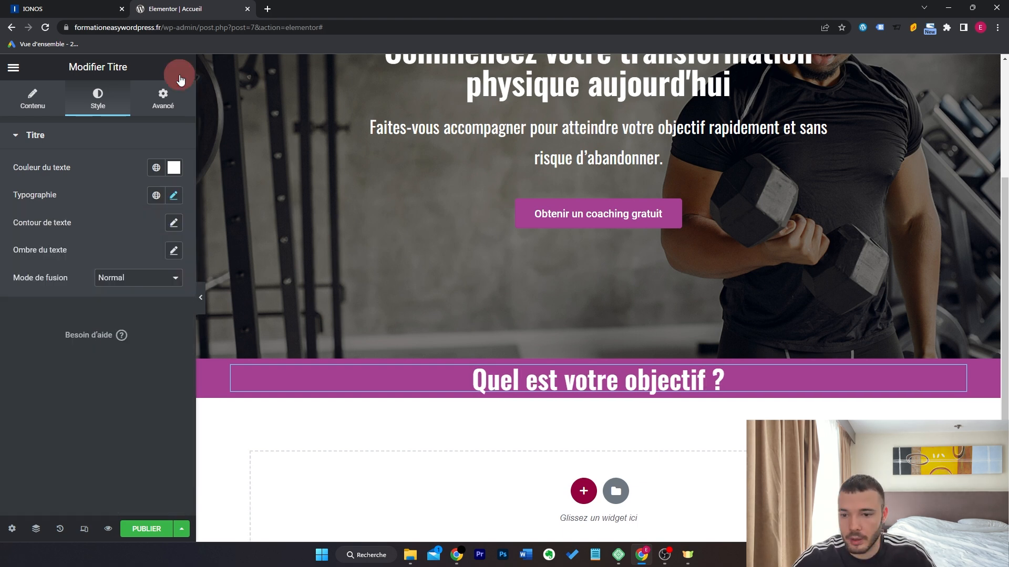
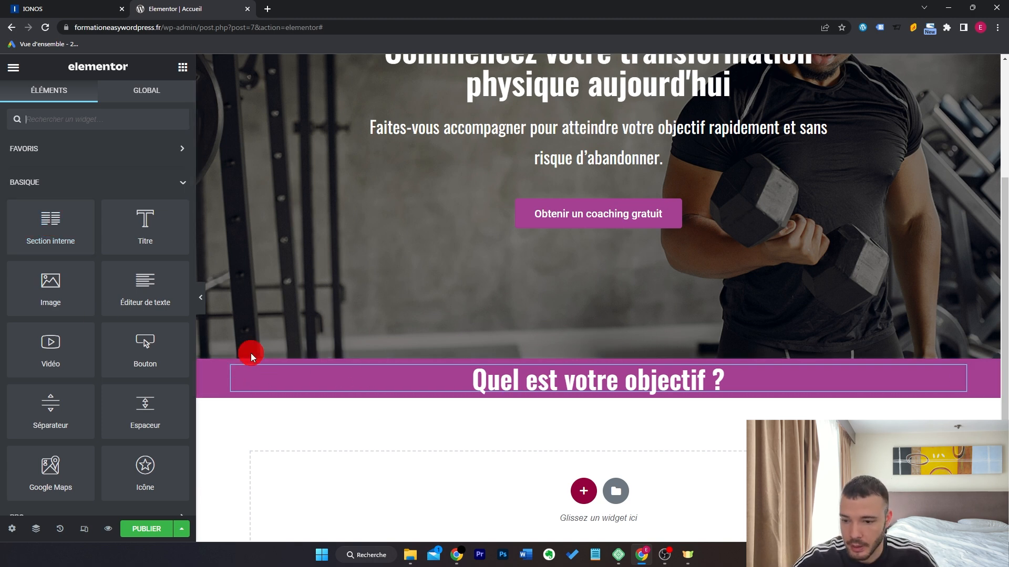
# Add a two-column inner section under the heading with an image box in its left column.
pyautogui.moveTo(49, 225); pyautogui.dragTo(563, 392)
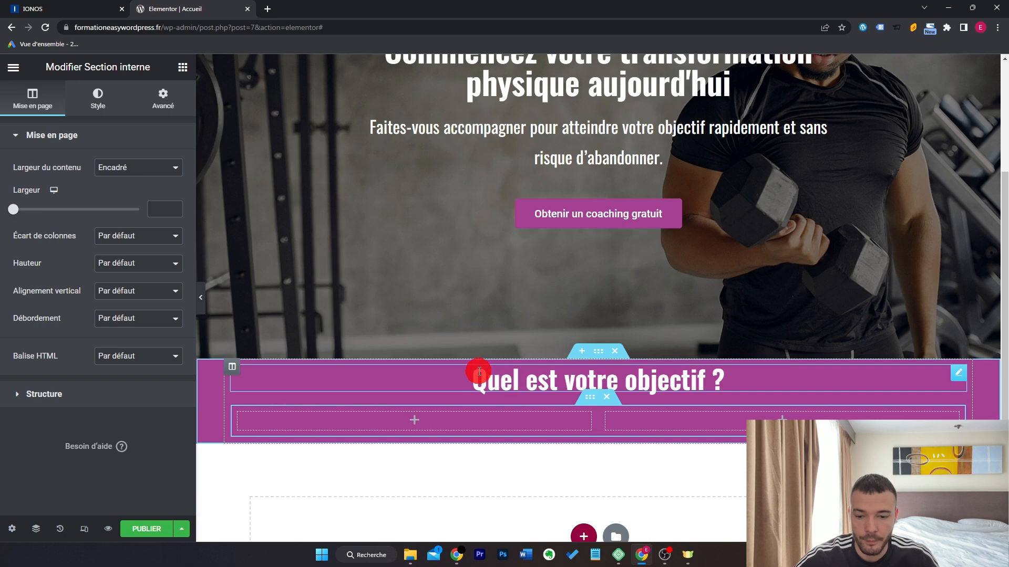
pyautogui.click(183, 67)
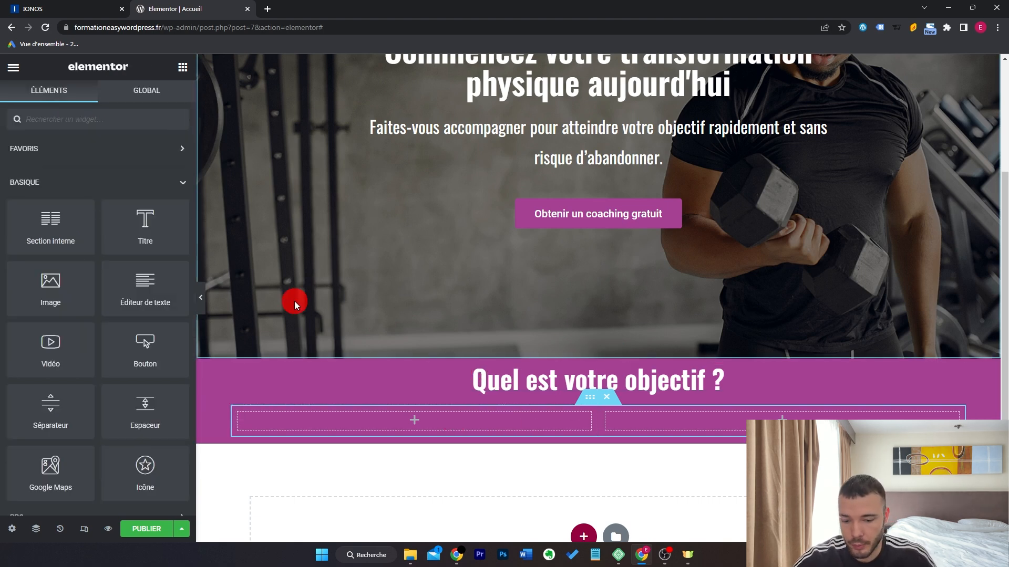
pyautogui.write('ima')
pyautogui.moveTo(124, 173); pyautogui.dragTo(446, 419)
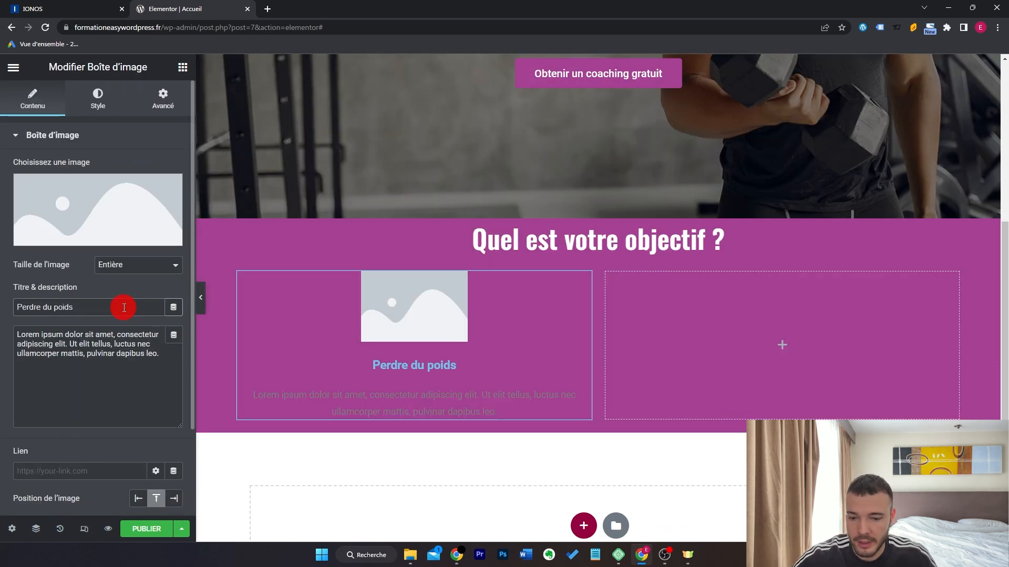
# Clear the box's placeholder description, link it to '/', and upload the belly icon image.
pyautogui.click(130, 342)
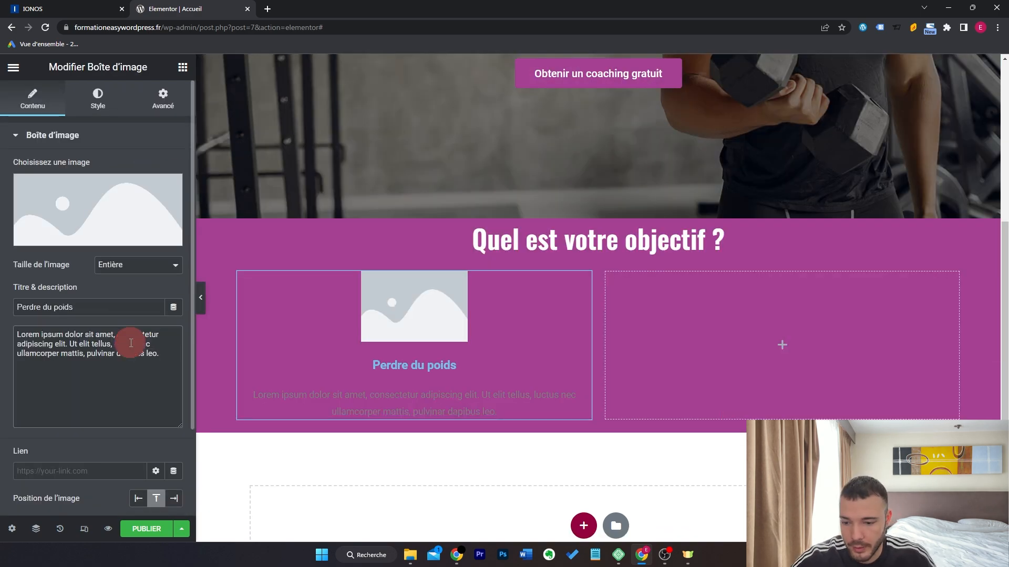
pyautogui.hotkey('ctrl', 'a')
pyautogui.press('BackSpace')
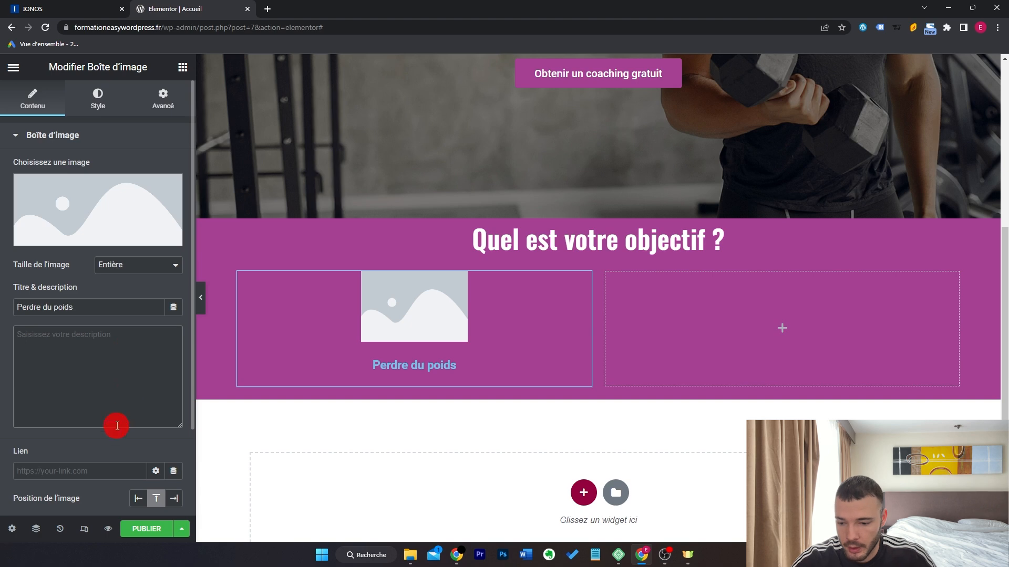
pyautogui.click(116, 471)
pyautogui.write('/')
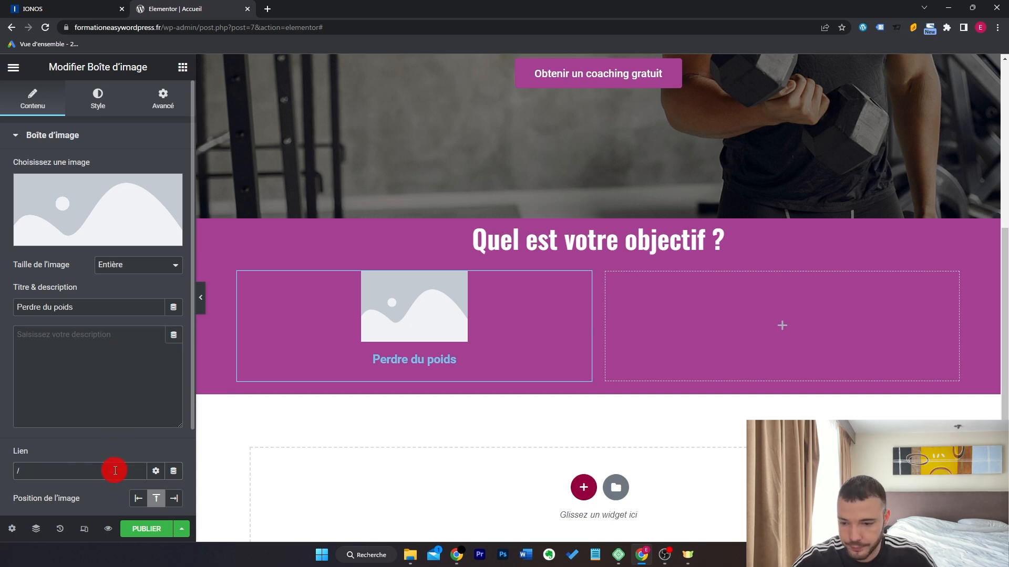
pyautogui.click(115, 209)
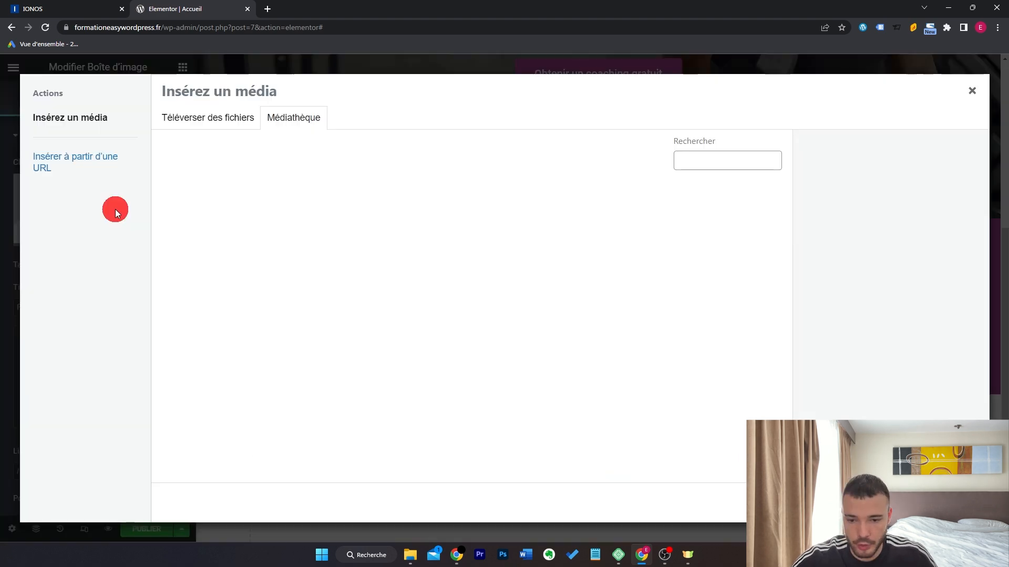
pyautogui.click(244, 122)
pyautogui.click(560, 301)
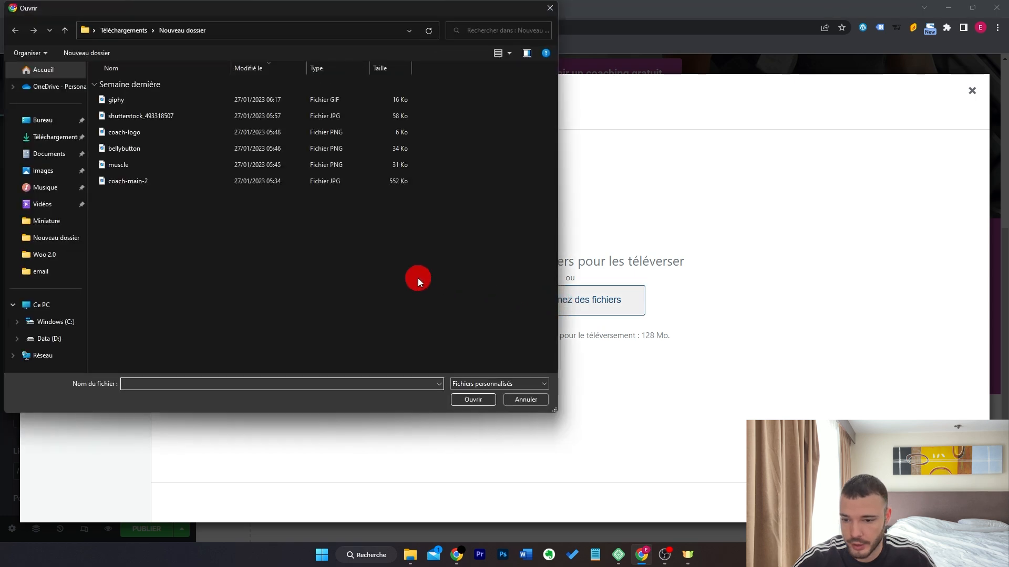
# Copy the Perdre du poids box into the right column and retitle it 'Prendre du muscle'.
pyautogui.scroll(1, 366, 266)
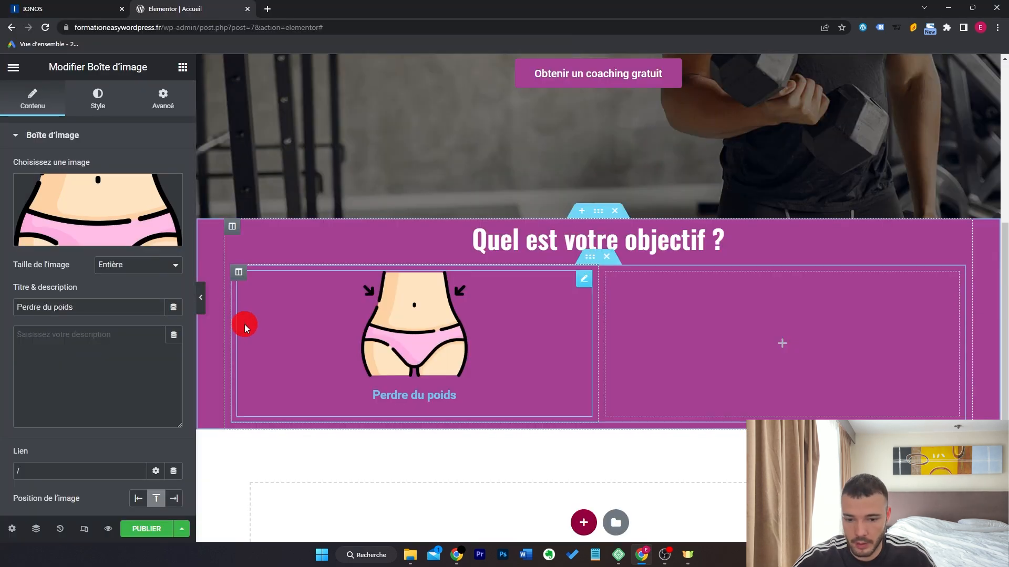
pyautogui.rightClick(442, 295)
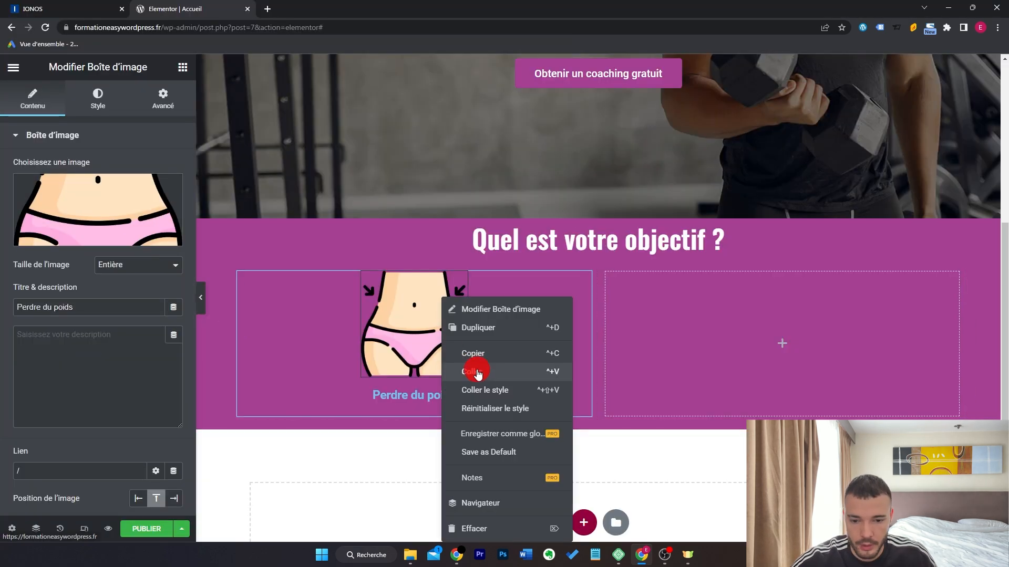
pyautogui.click(475, 353)
pyautogui.rightClick(674, 317)
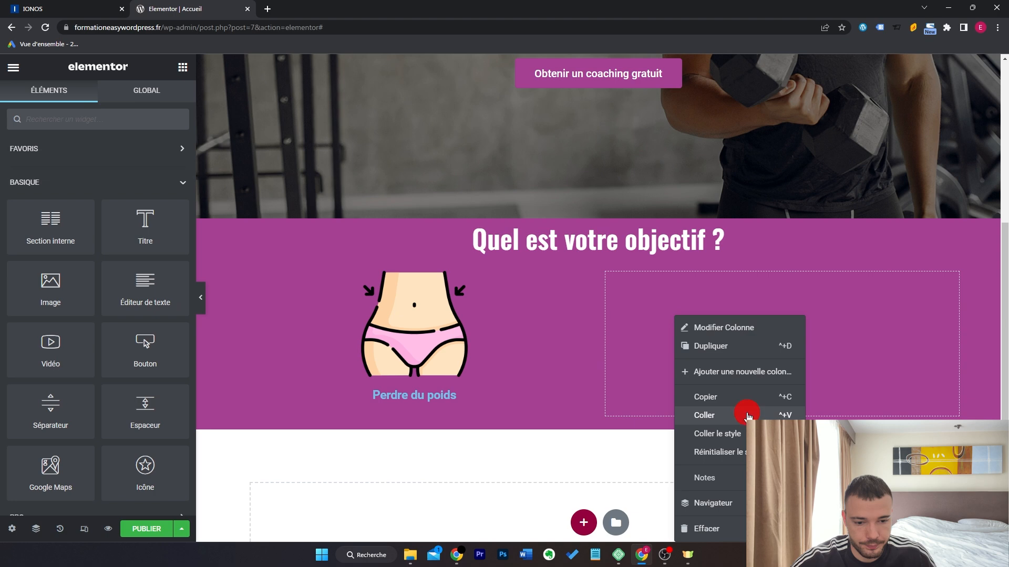
pyautogui.click(743, 415)
pyautogui.tripleClick(136, 308)
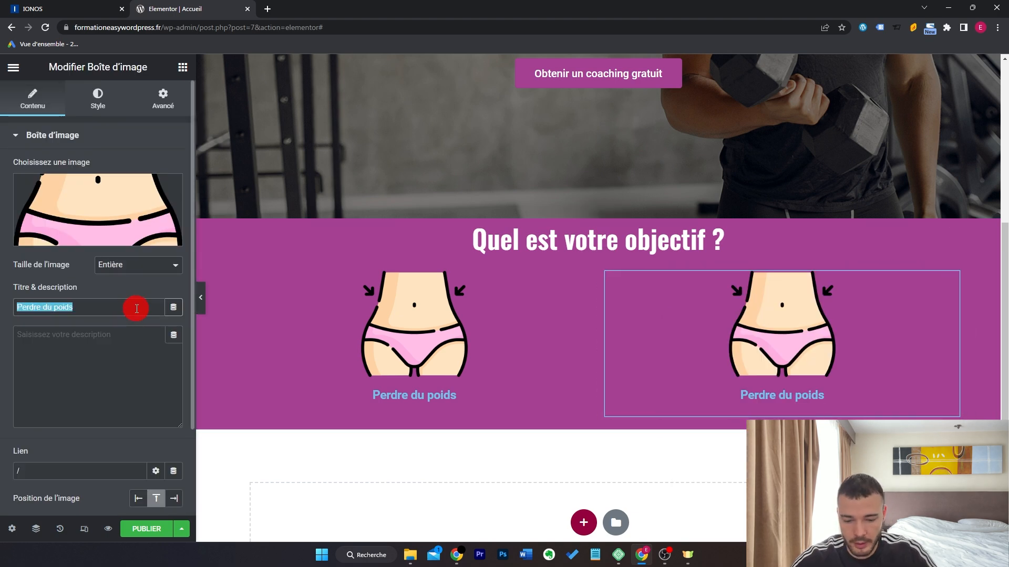
pyautogui.write('Prendr')
# Upload the flexed-arm image for the Prendre du muscle box.
pyautogui.click(120, 205)
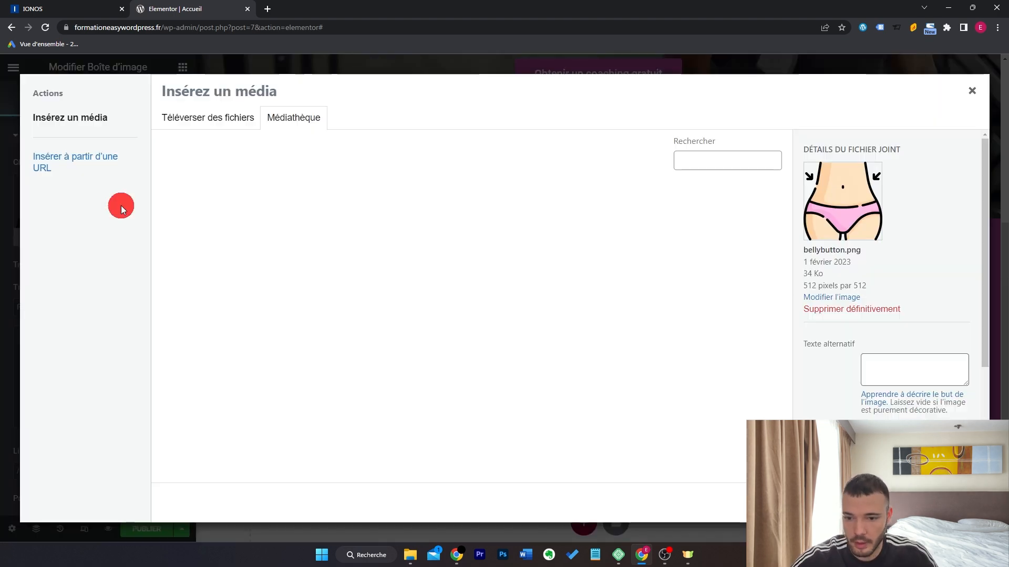
pyautogui.click(232, 120)
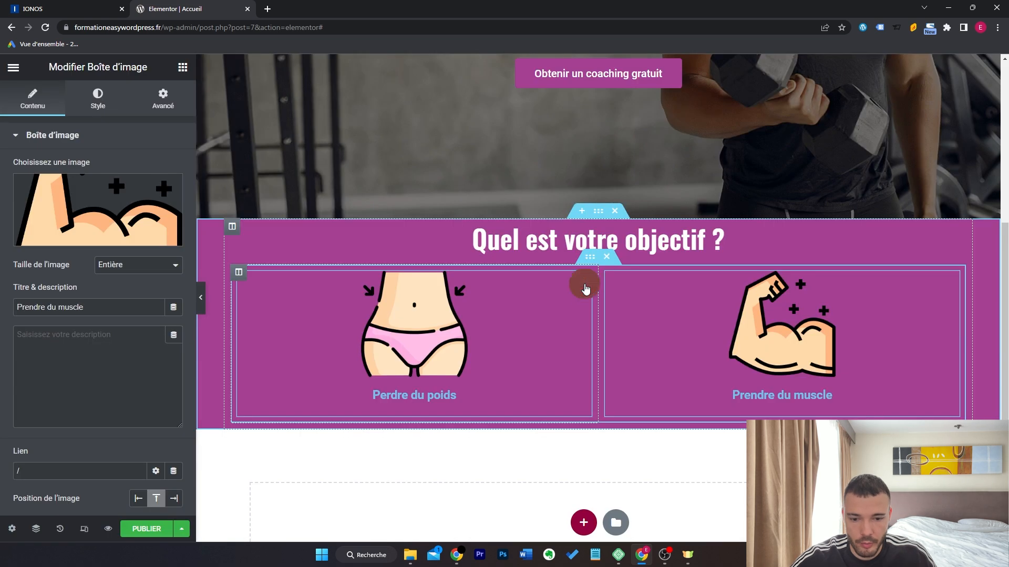
pyautogui.click(584, 280)
pyautogui.click(79, 95)
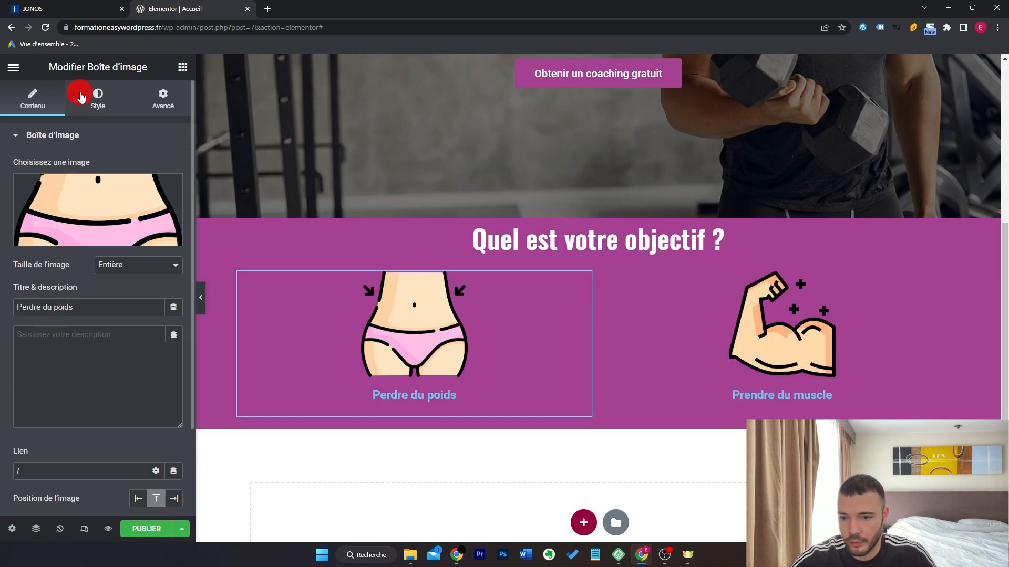
# Set image spacing to 26, enlarge the image, and narrow the two-box row to 695.
pyautogui.click(33, 184)
pyautogui.moveTo(33, 184); pyautogui.dragTo(47, 186)
pyautogui.moveTo(46, 225); pyautogui.dragTo(76, 225)
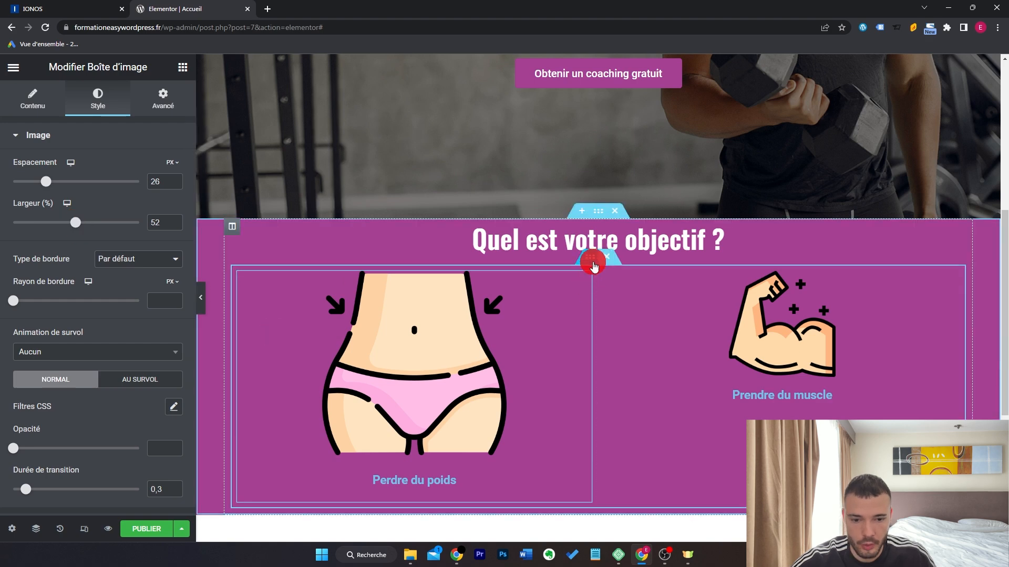
pyautogui.click(593, 263)
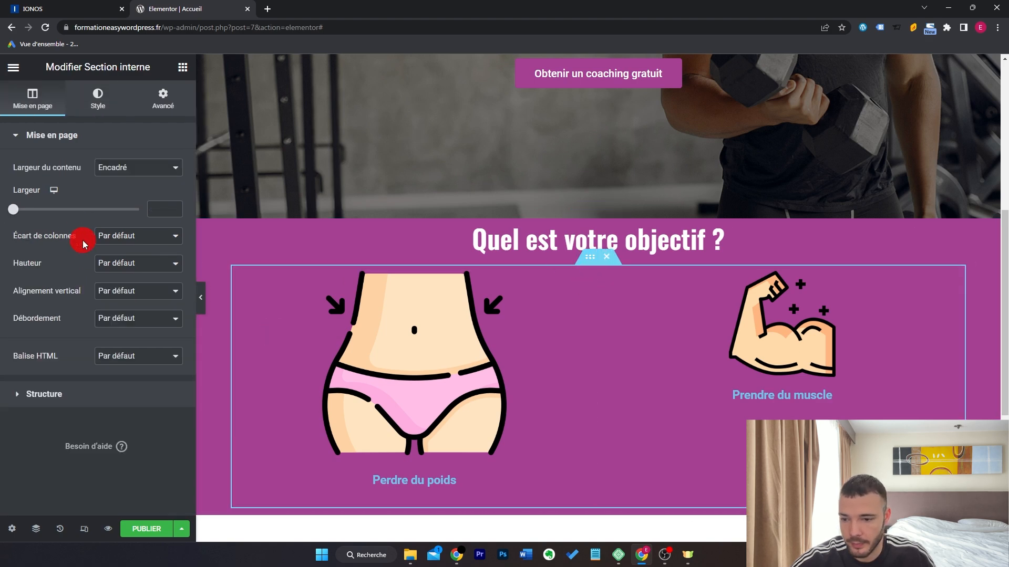
pyautogui.moveTo(24, 211); pyautogui.dragTo(42, 215)
# Make the Perdre du poids title white in the Oswald font.
pyautogui.click(540, 295)
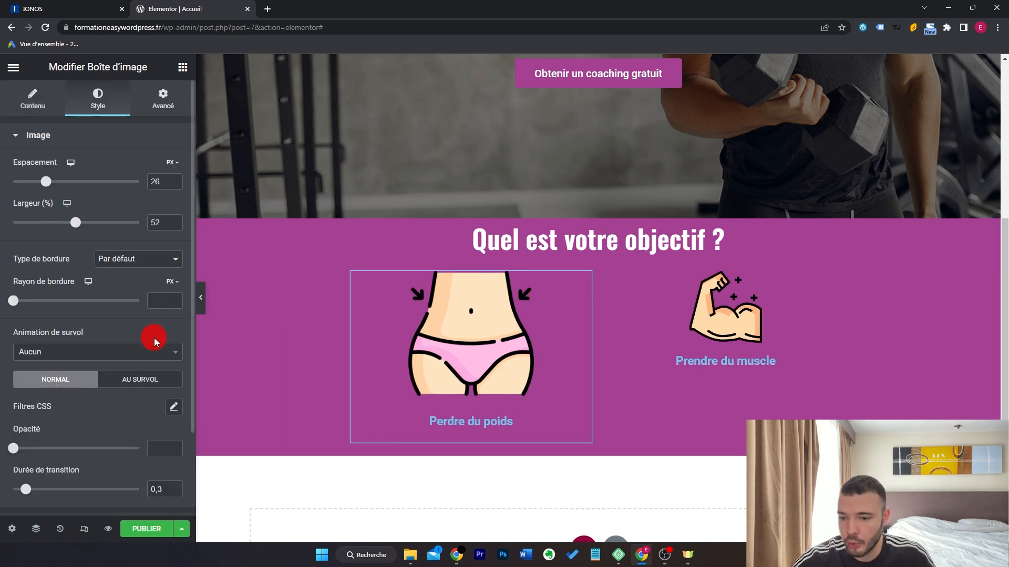
pyautogui.scroll(-2, 129, 317)
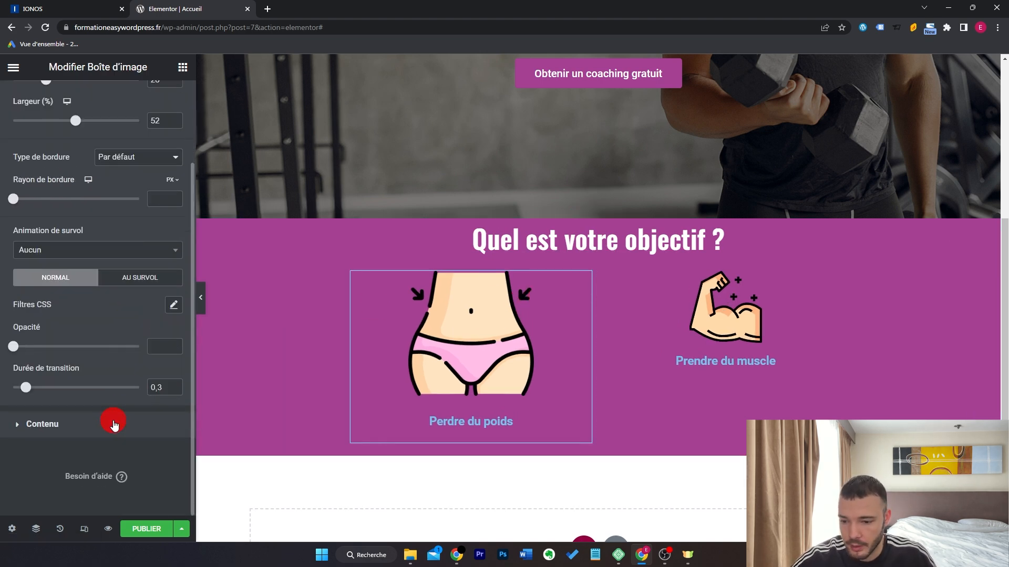
pyautogui.click(113, 420)
pyautogui.scroll(-2, 127, 294)
pyautogui.click(174, 237)
pyautogui.moveTo(17, 247); pyautogui.dragTo(15, 245)
pyautogui.click(99, 233)
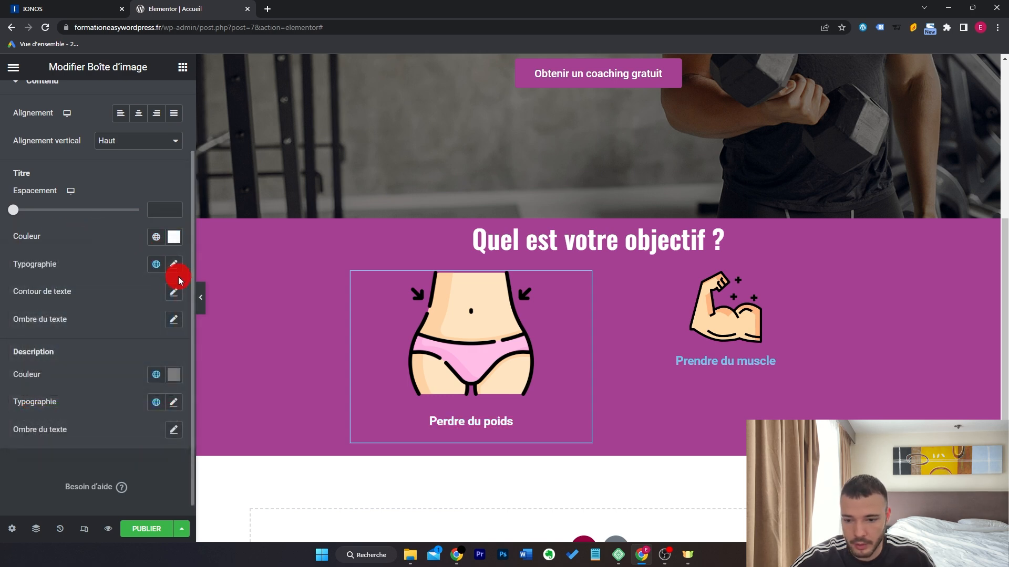
pyautogui.click(174, 264)
pyautogui.click(157, 333)
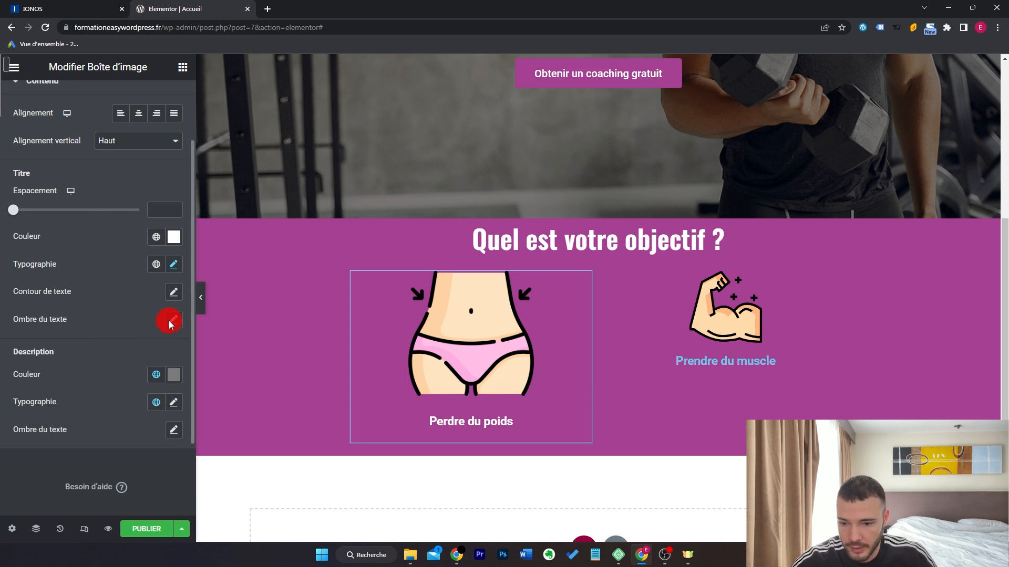
pyautogui.click(173, 267)
pyautogui.click(160, 362)
# Set the title size to 21 and give the box a right margin of 50.
pyautogui.write('21')
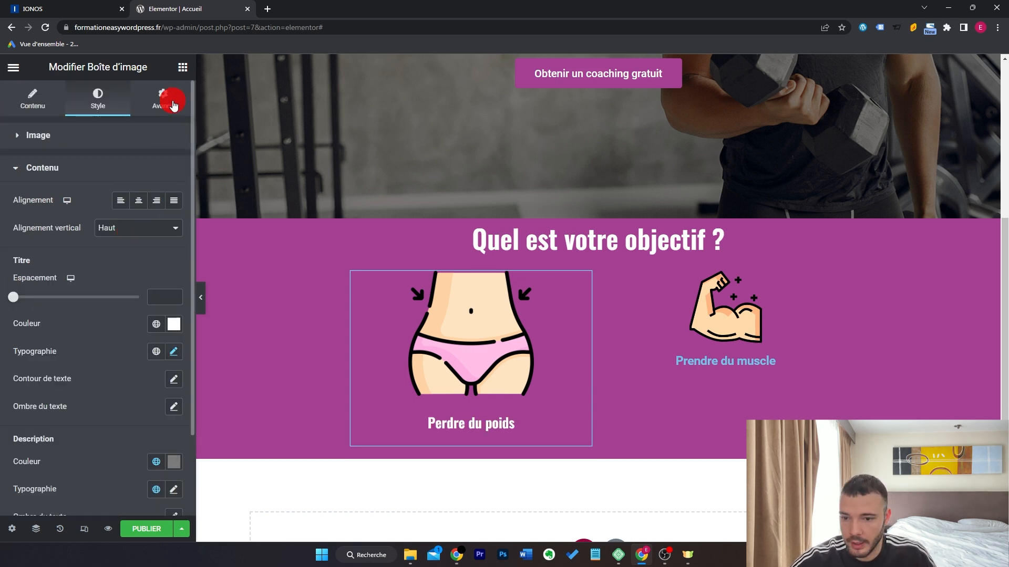
pyautogui.click(163, 99)
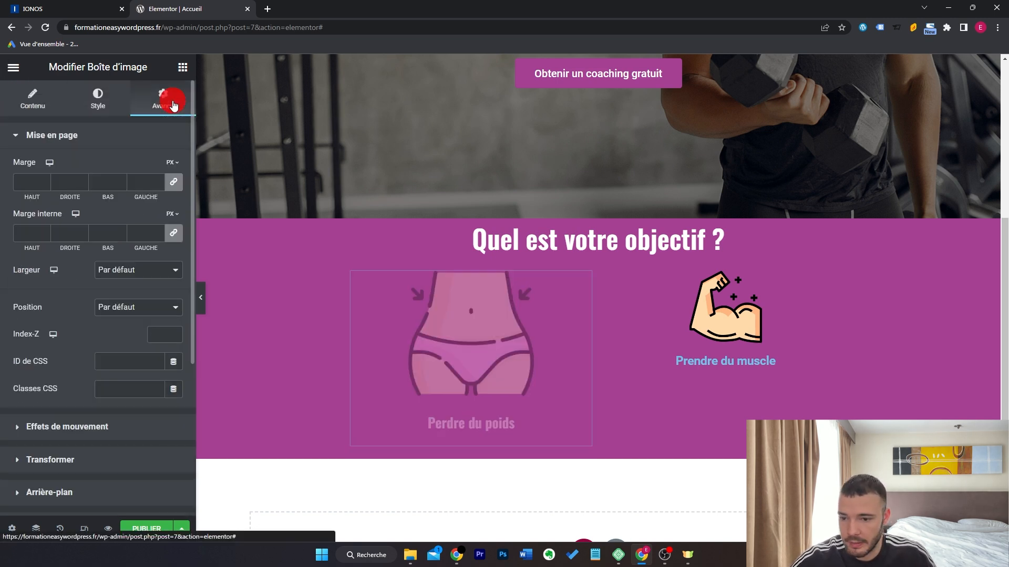
pyautogui.click(174, 185)
pyautogui.moveTo(57, 197); pyautogui.dragTo(89, 199)
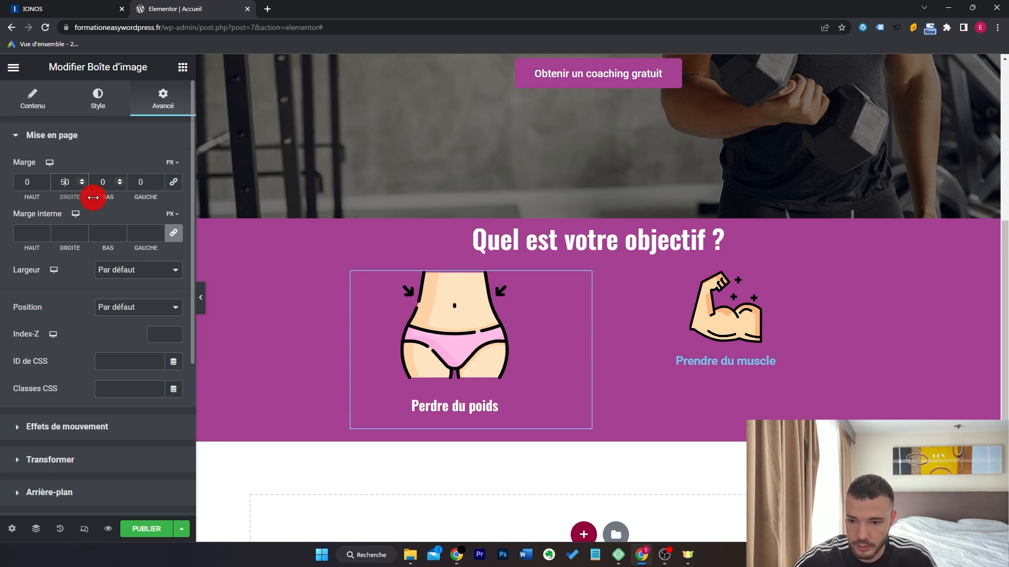
pyautogui.write('5')
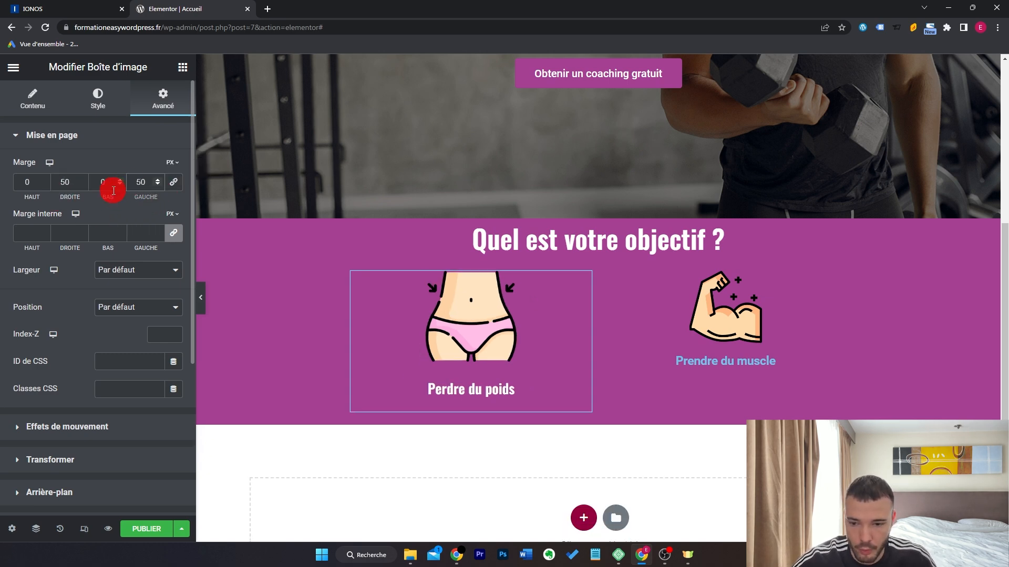
# Give the Perdre du poids box 15px rounded corners and a semi-transparent box shadow.
pyautogui.scroll(-4, 131, 360)
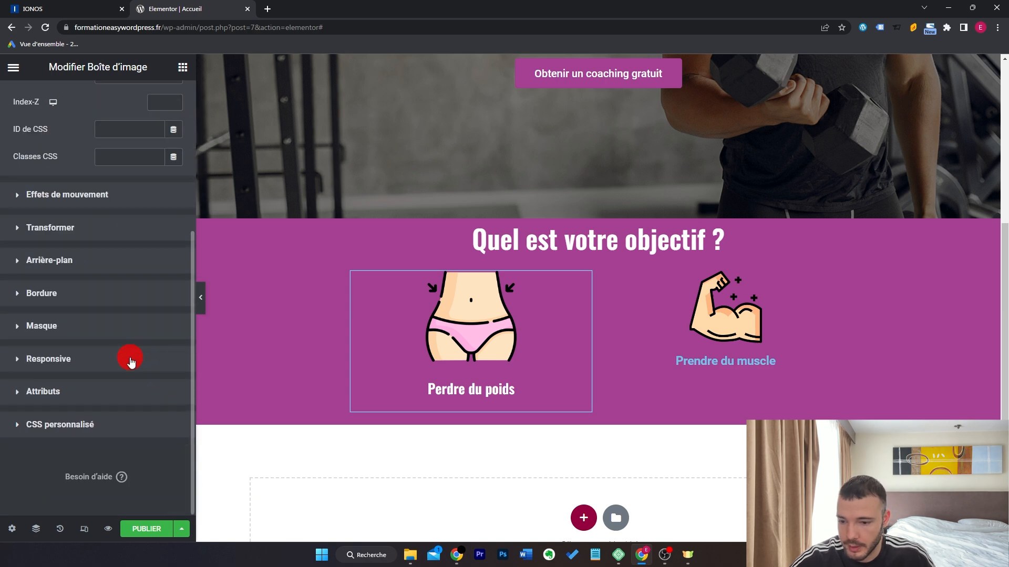
pyautogui.click(117, 306)
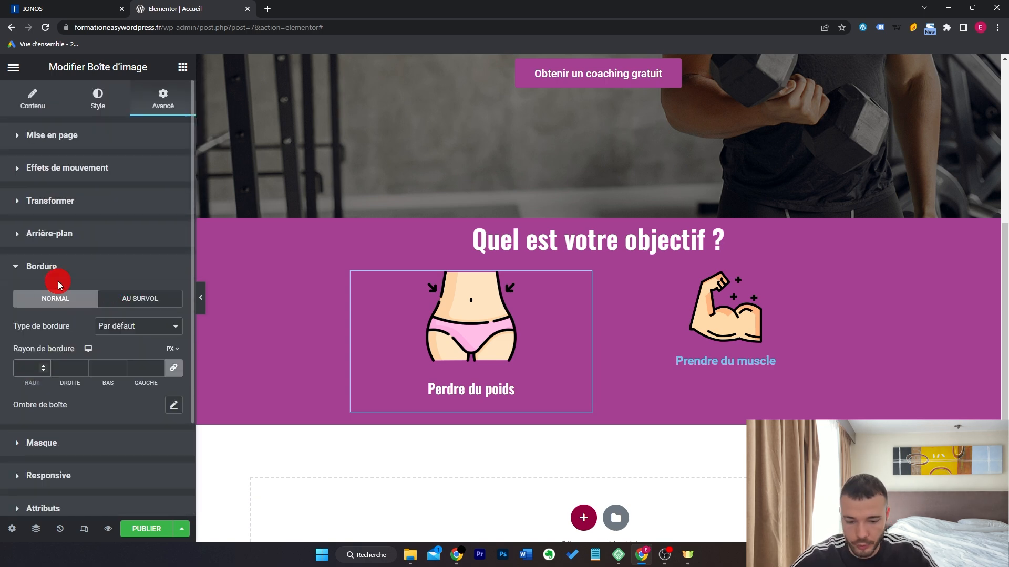
pyautogui.click(170, 405)
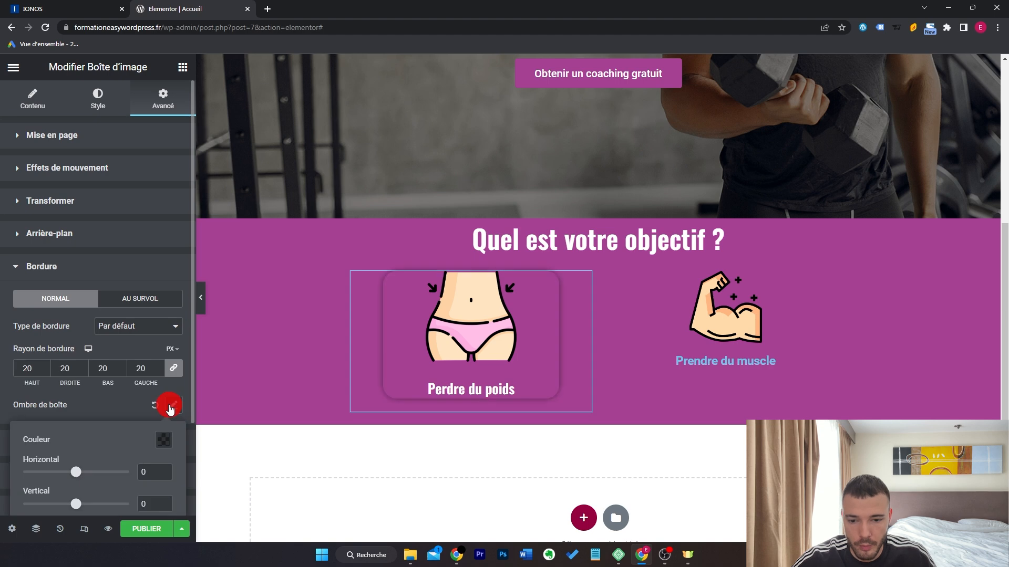
pyautogui.click(126, 405)
pyautogui.scroll(-2, 126, 404)
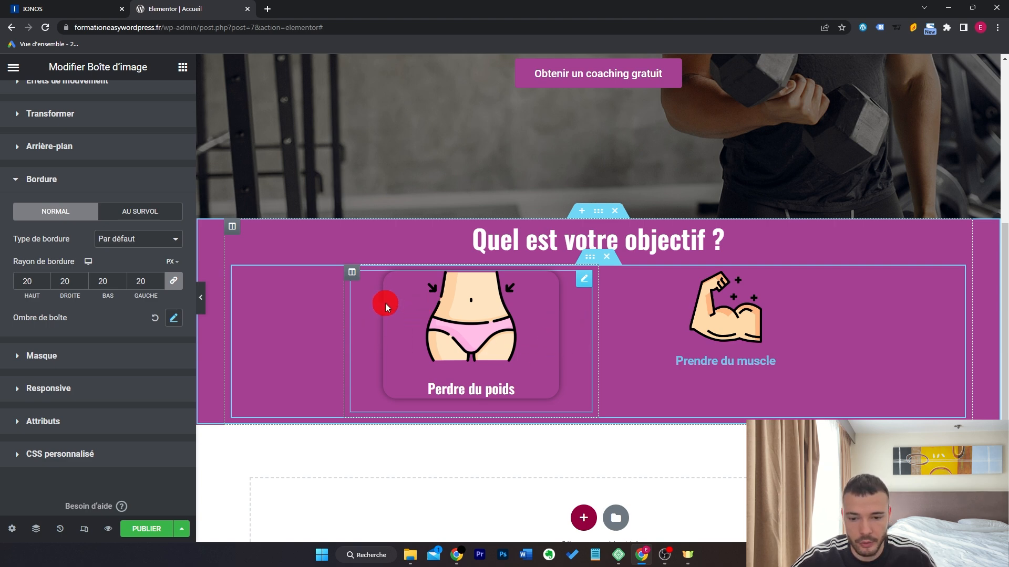
pyautogui.click(367, 359)
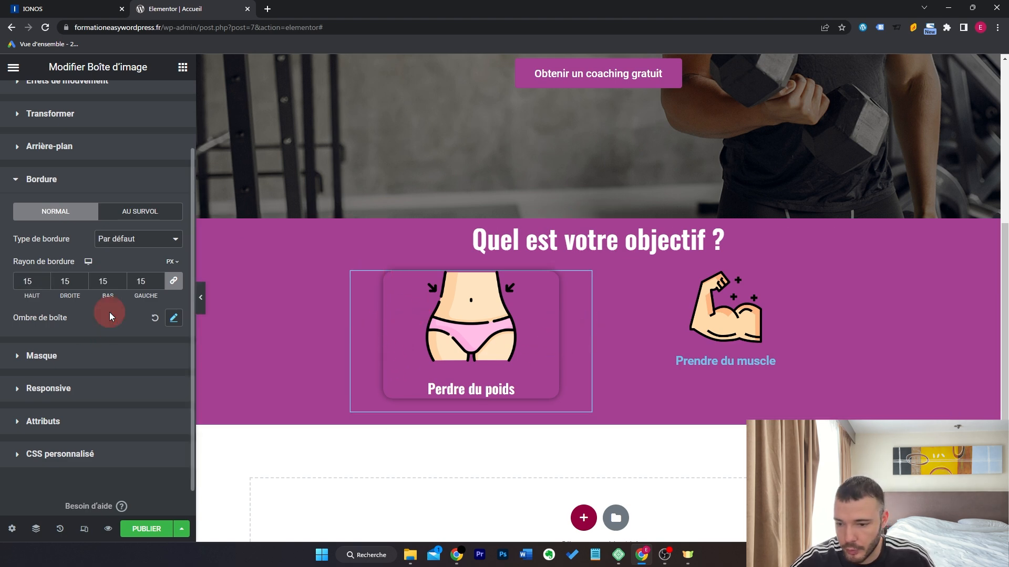
pyautogui.click(164, 318)
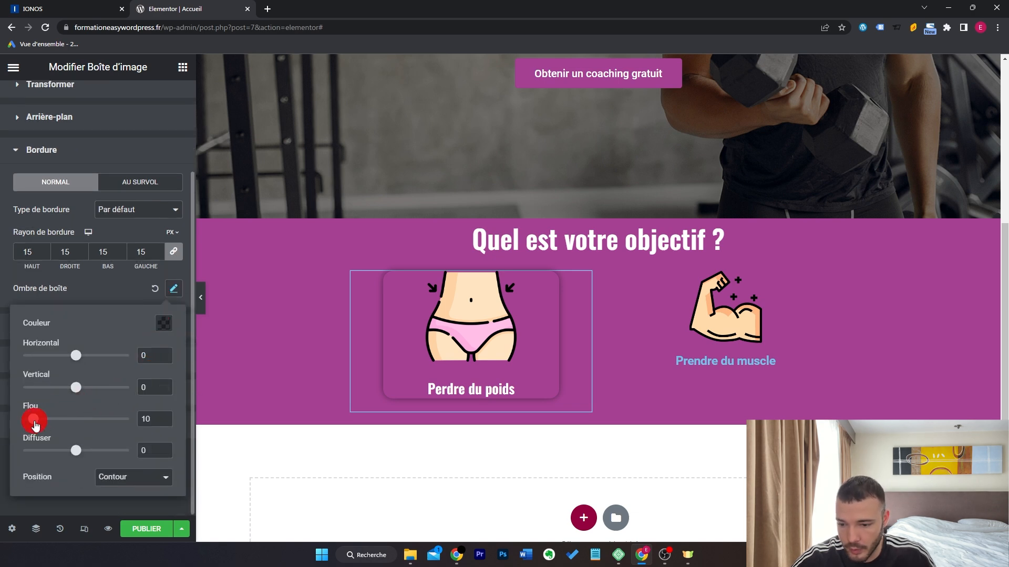
pyautogui.click(158, 331)
pyautogui.moveTo(169, 271); pyautogui.dragTo(148, 272)
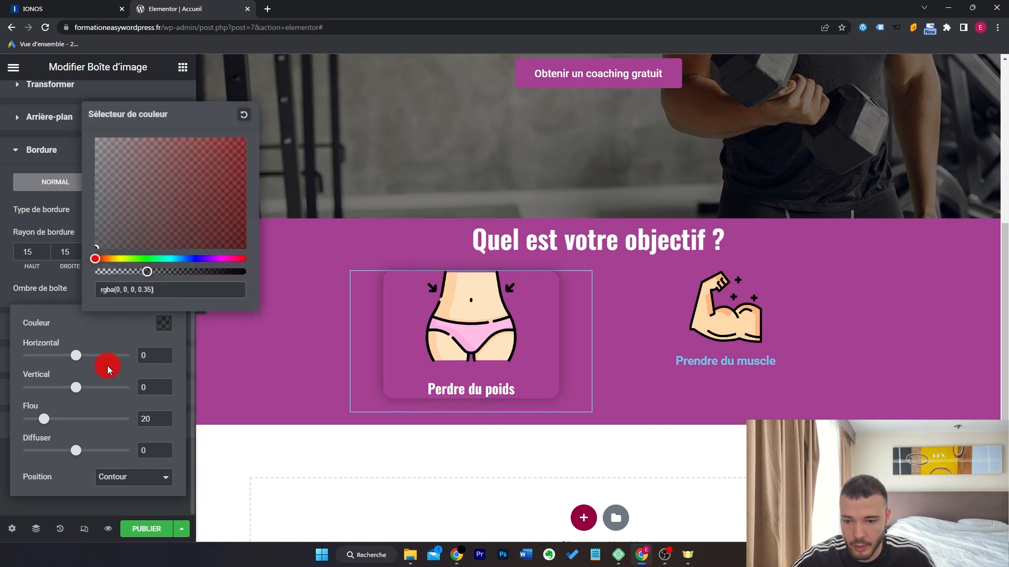
pyautogui.click(203, 297)
# Copy the Perdre du poids box's styling onto the Prendre du muscle box and preview it.
pyautogui.click(203, 299)
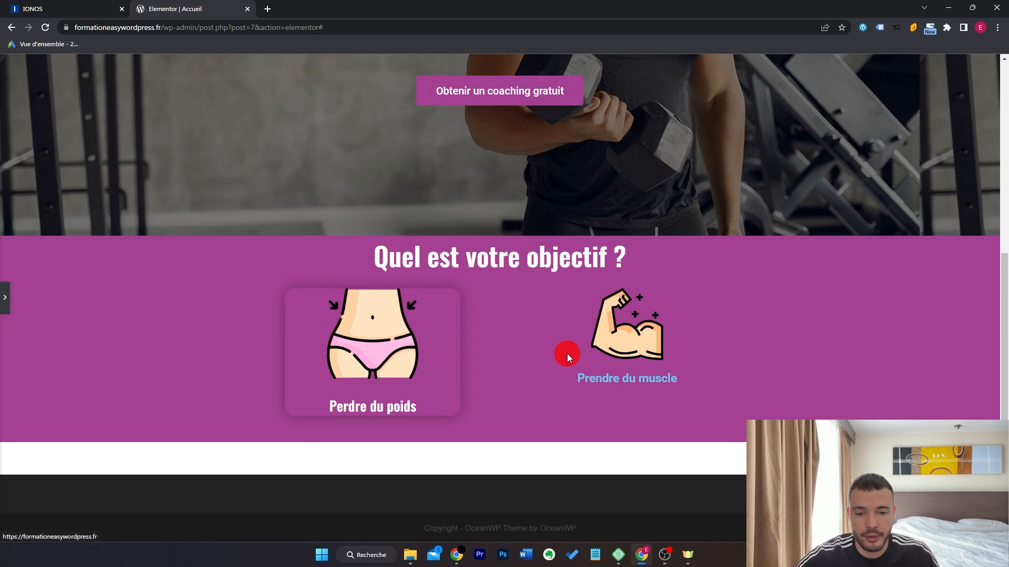
pyautogui.click(3, 315)
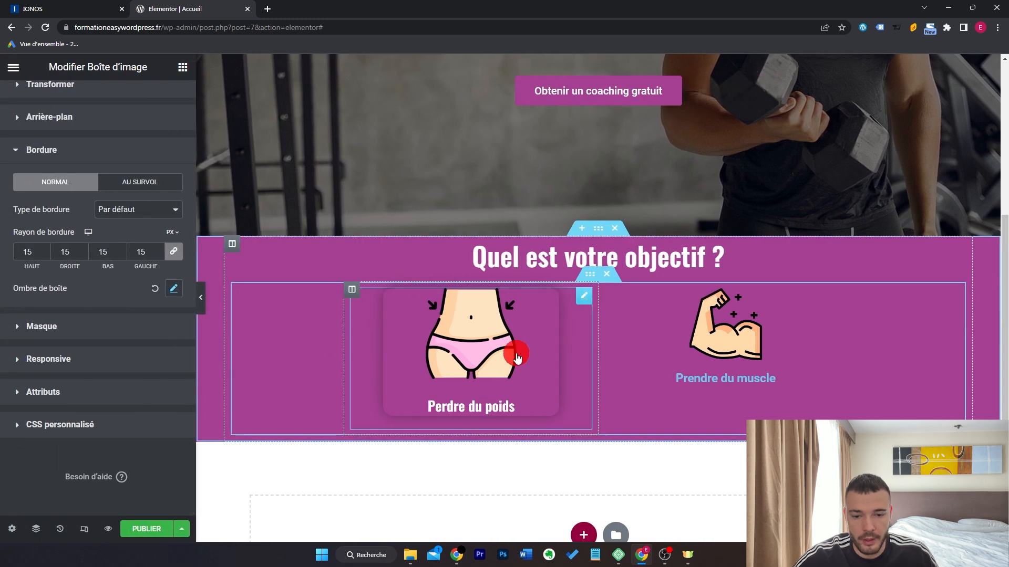
pyautogui.rightClick(515, 352)
pyautogui.click(573, 353)
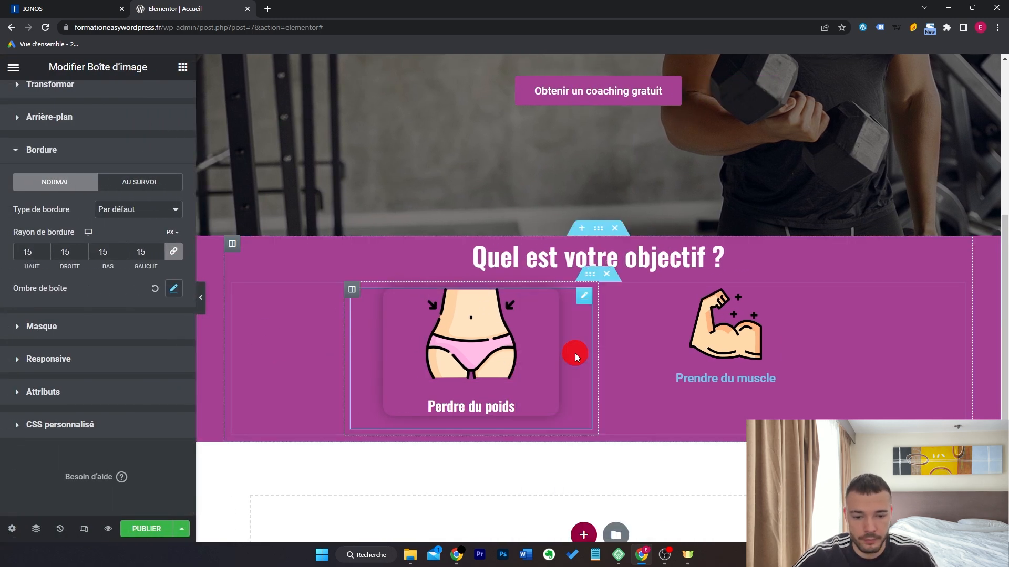
pyautogui.rightClick(688, 342)
pyautogui.click(741, 373)
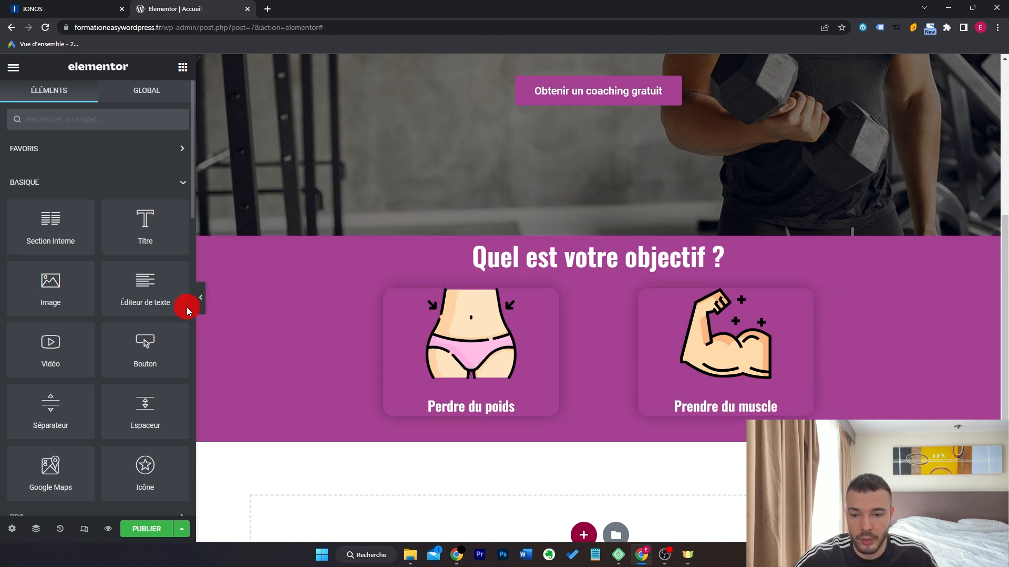
pyautogui.click(202, 303)
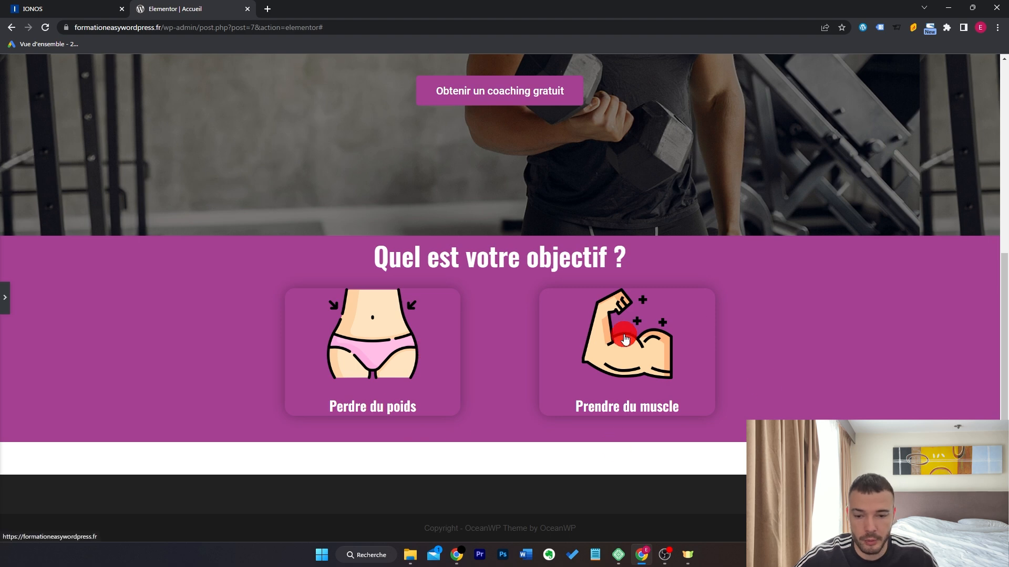
pyautogui.click(5, 298)
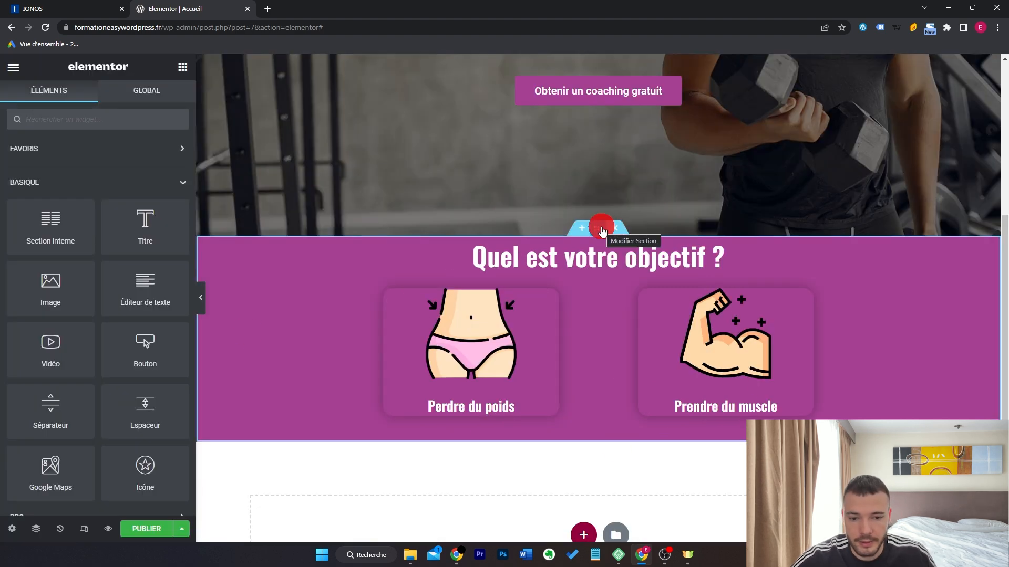
# Set the objectives section's inner padding to 50 top and 70 bottom.
pyautogui.click(598, 228)
pyautogui.click(163, 101)
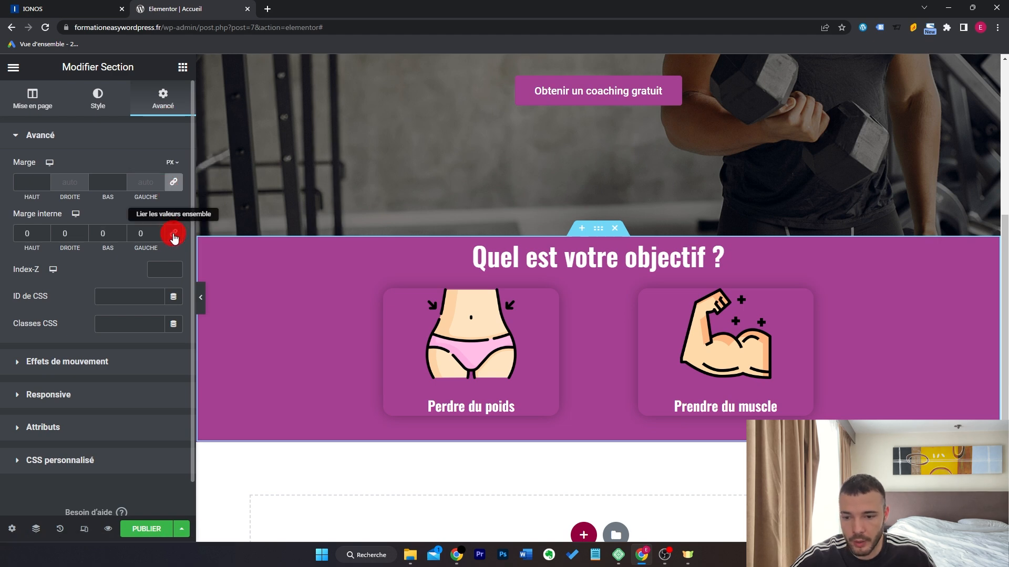
pyautogui.click(23, 231)
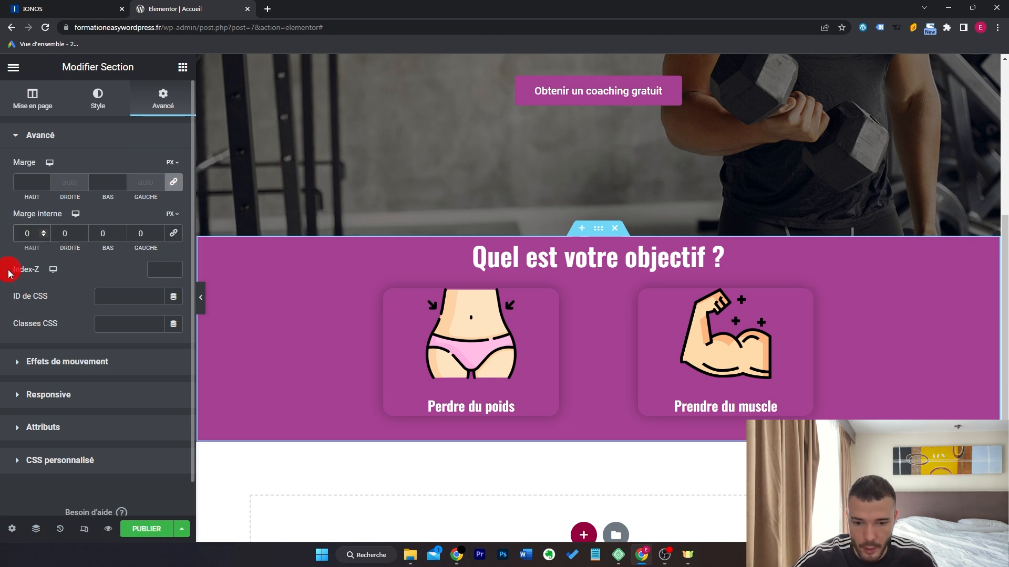
pyautogui.write('5')
pyautogui.click(102, 234)
pyautogui.write('7')
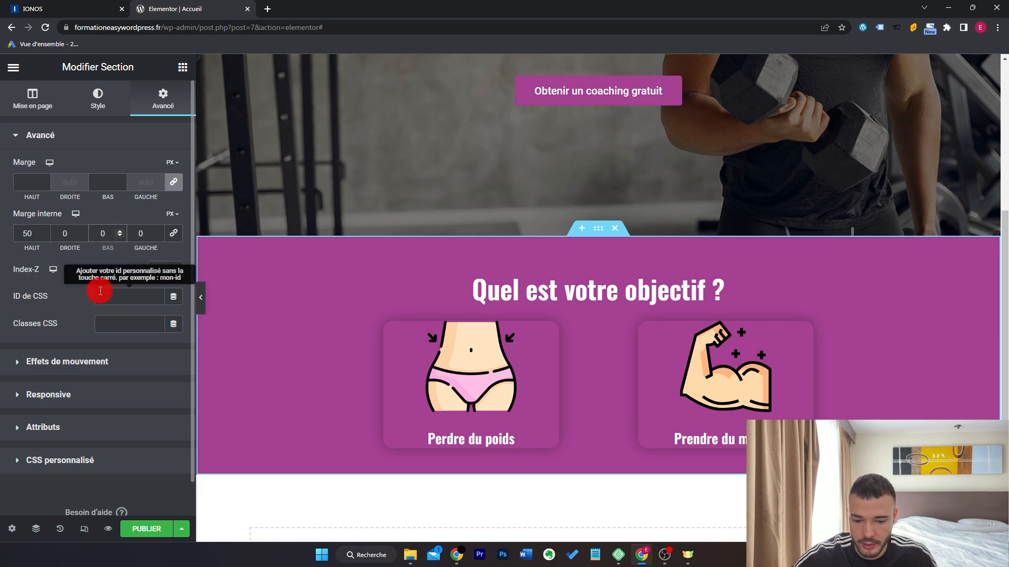
# Bring up the section's bottom shape divider settings.
pyautogui.click(105, 108)
pyautogui.click(112, 422)
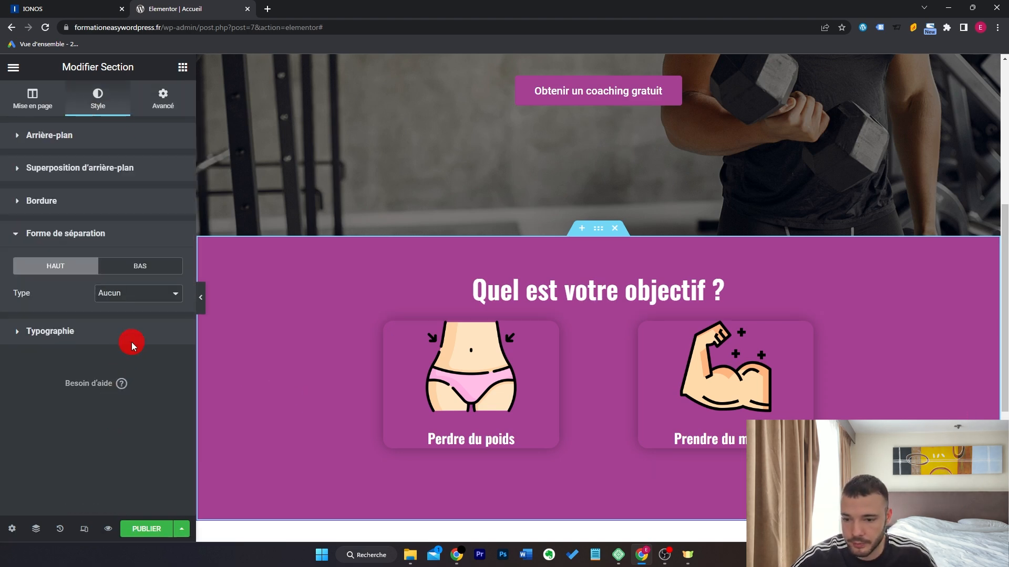
pyautogui.click(160, 270)
pyautogui.scroll(-3, 360, 351)
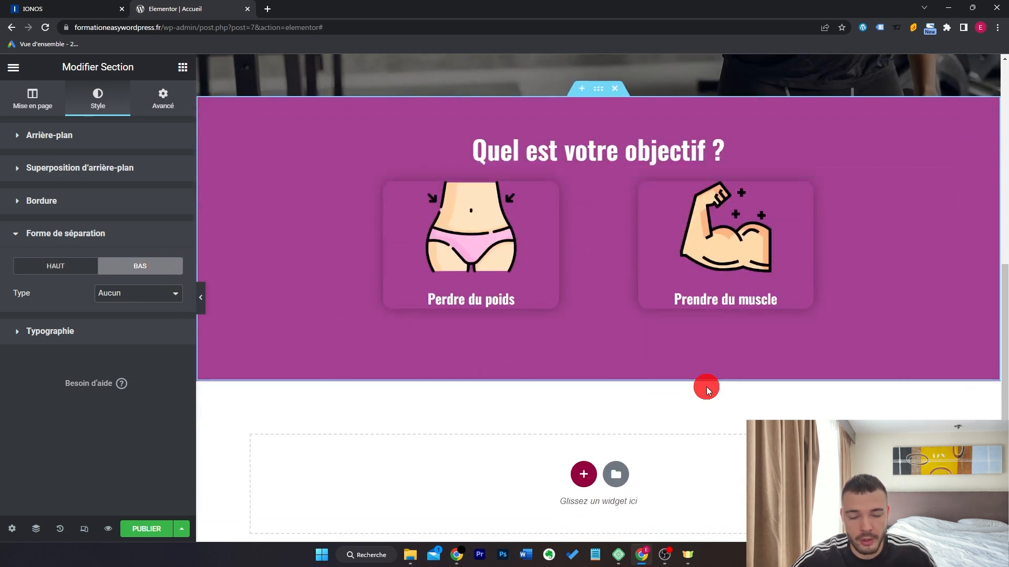
# Add an inverted Triangle bottom divider with a height of 55.
pyautogui.click(161, 303)
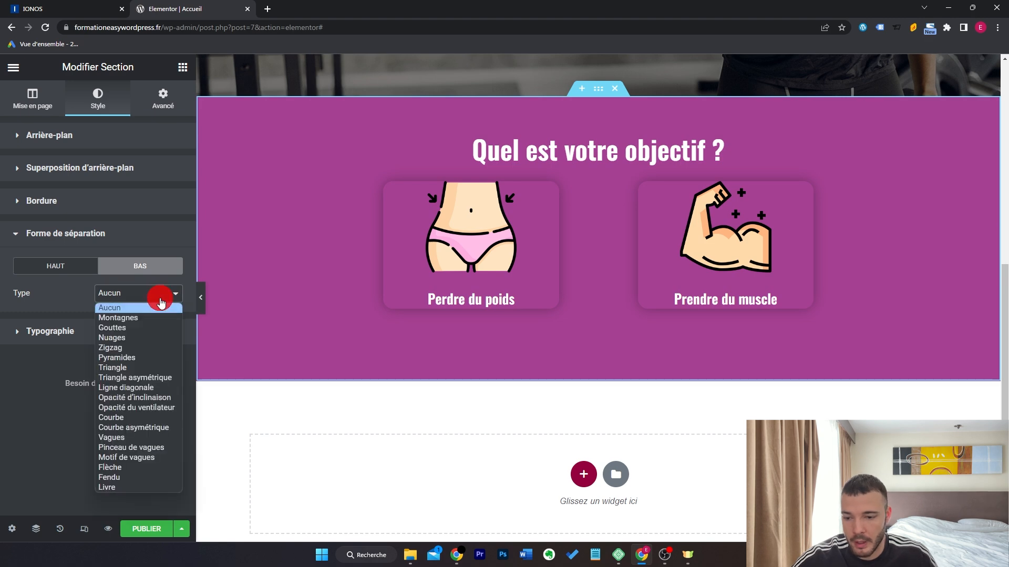
pyautogui.click(159, 367)
pyautogui.click(166, 431)
pyautogui.moveTo(13, 403); pyautogui.dragTo(29, 407)
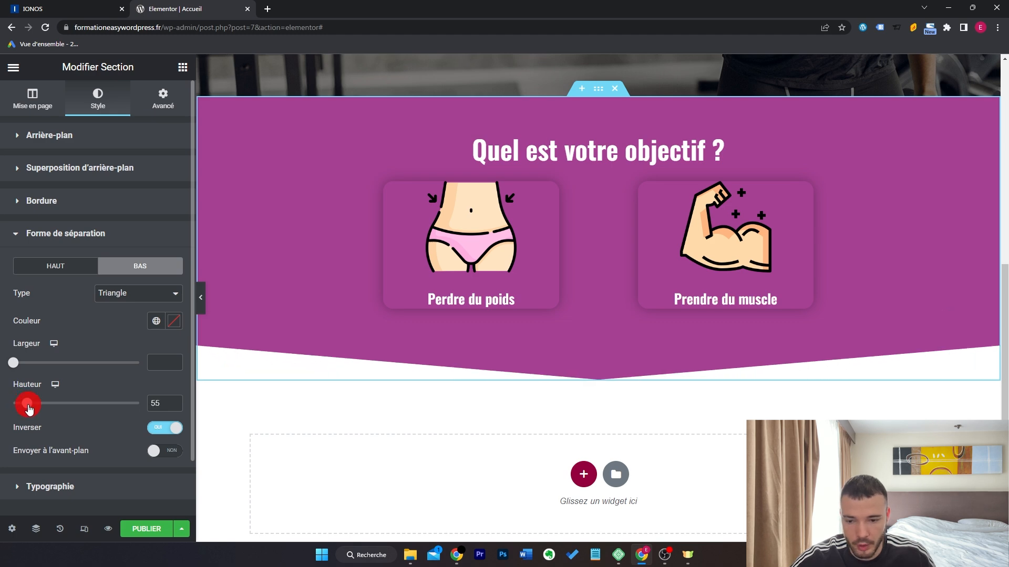
# Preview the pointed divider, then start adding a new section below the objectives.
pyautogui.click(200, 297)
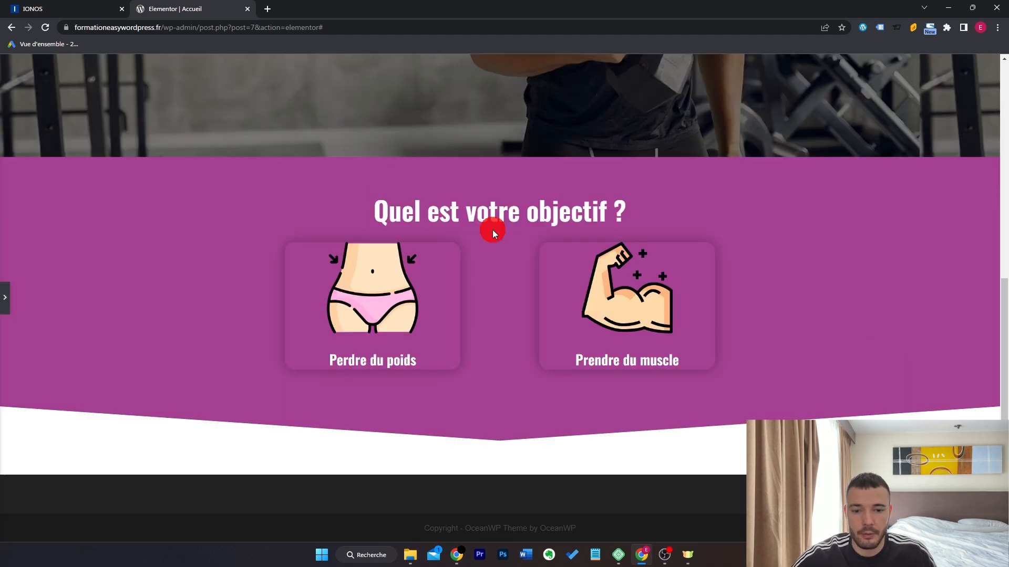
pyautogui.scroll(6, 781, 299)
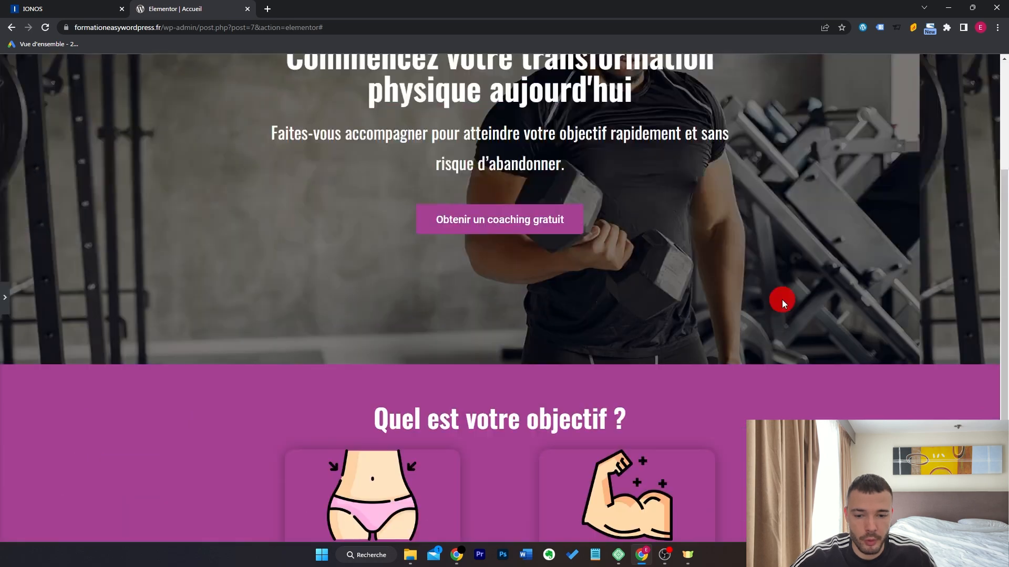
pyautogui.scroll(-6, 475, 378)
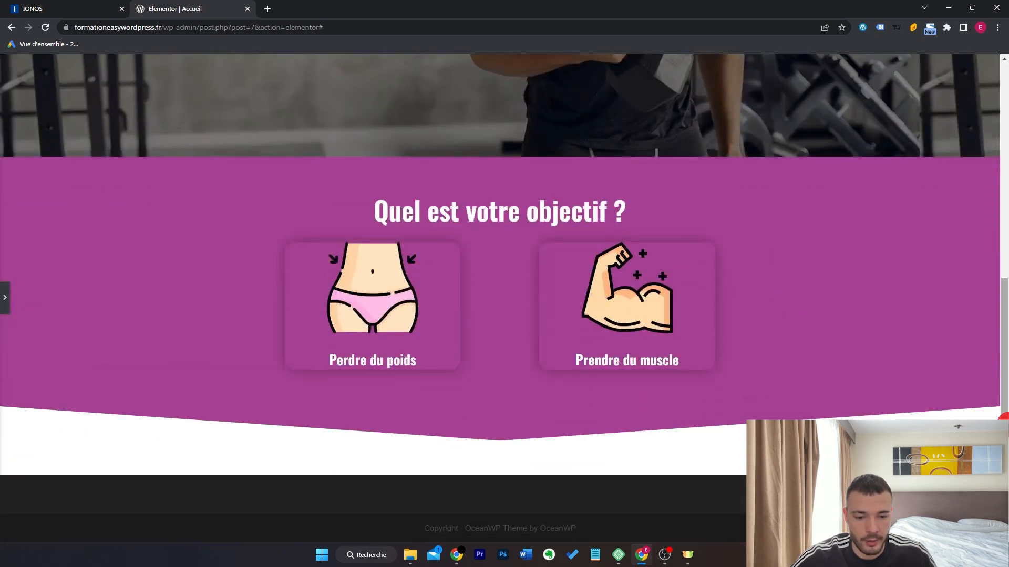
pyautogui.hotkey('ctrl', 'p')
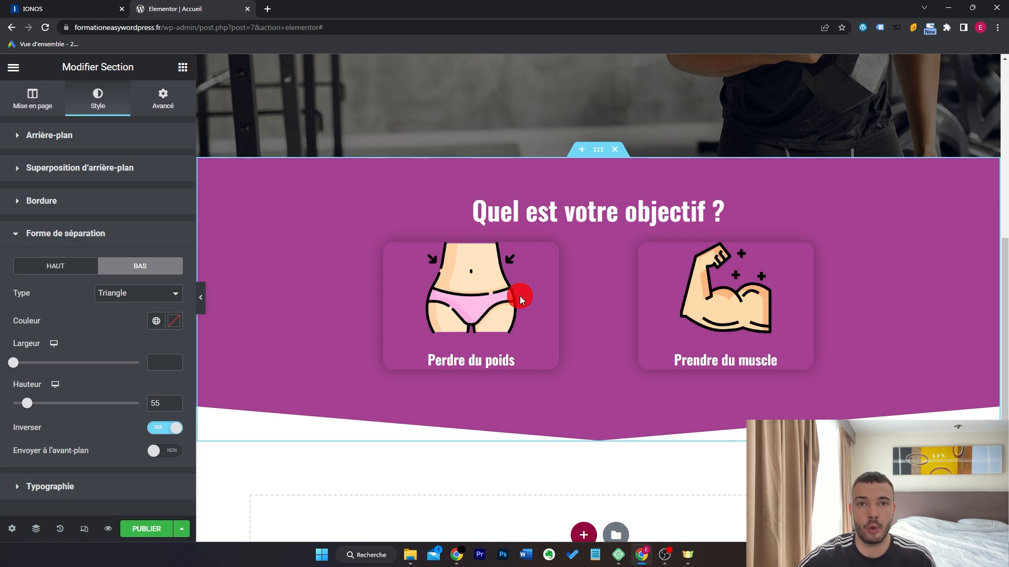
pyautogui.scroll(-4, 519, 295)
pyautogui.click(584, 330)
# Add a two-column section with an image widget in the left column, uploading the coach photo.
pyautogui.click(497, 366)
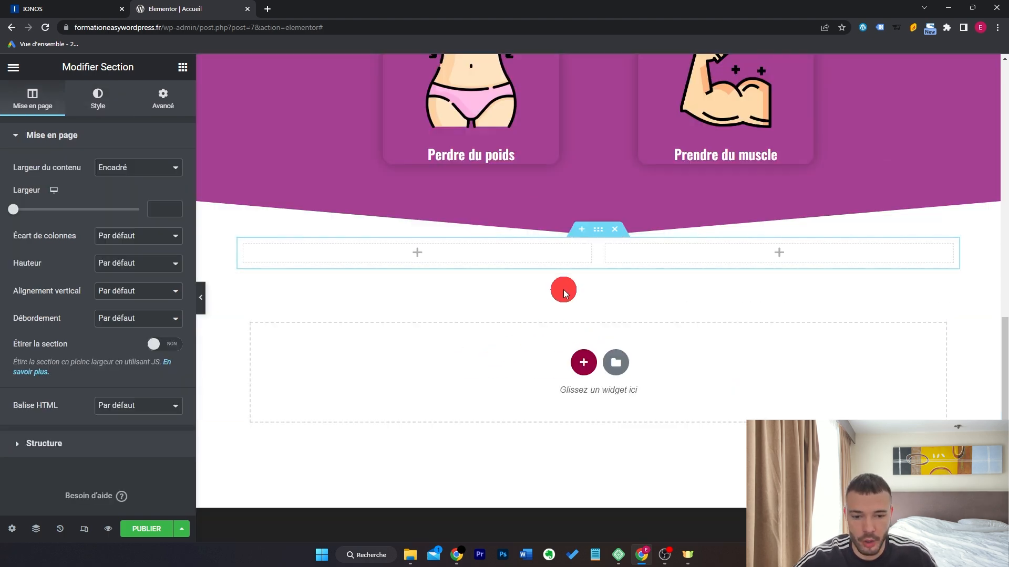
pyautogui.click(183, 67)
pyautogui.moveTo(50, 288); pyautogui.dragTo(380, 254)
pyautogui.click(179, 242)
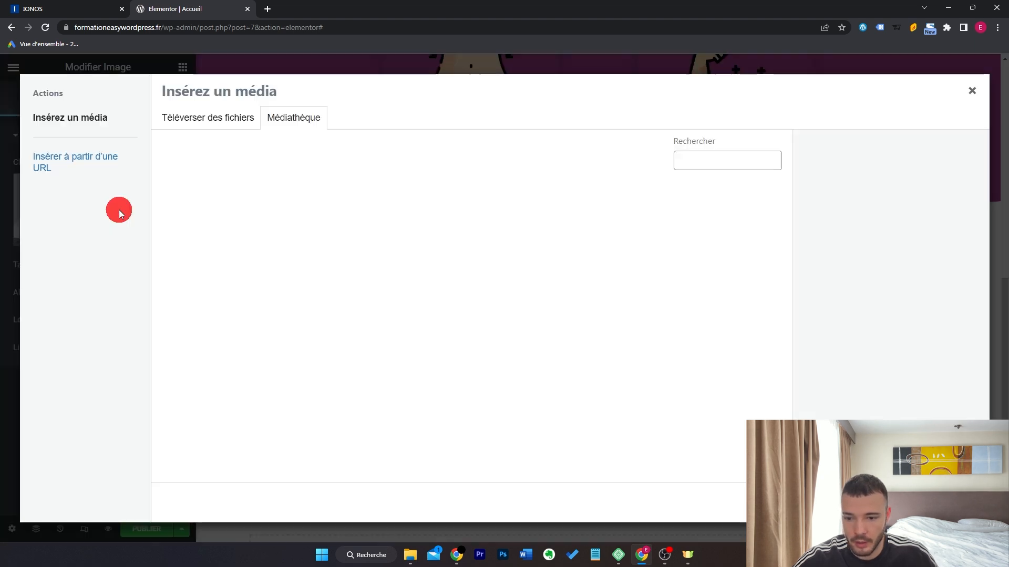
pyautogui.click(239, 125)
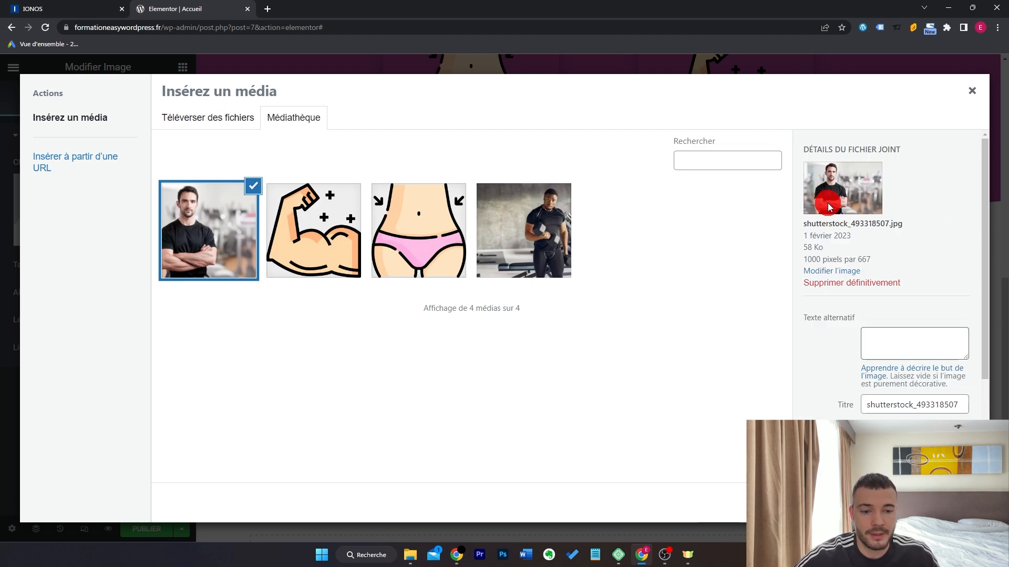
# Crop the coach photo to a square, save it, and insert it into the page.
pyautogui.click(830, 274)
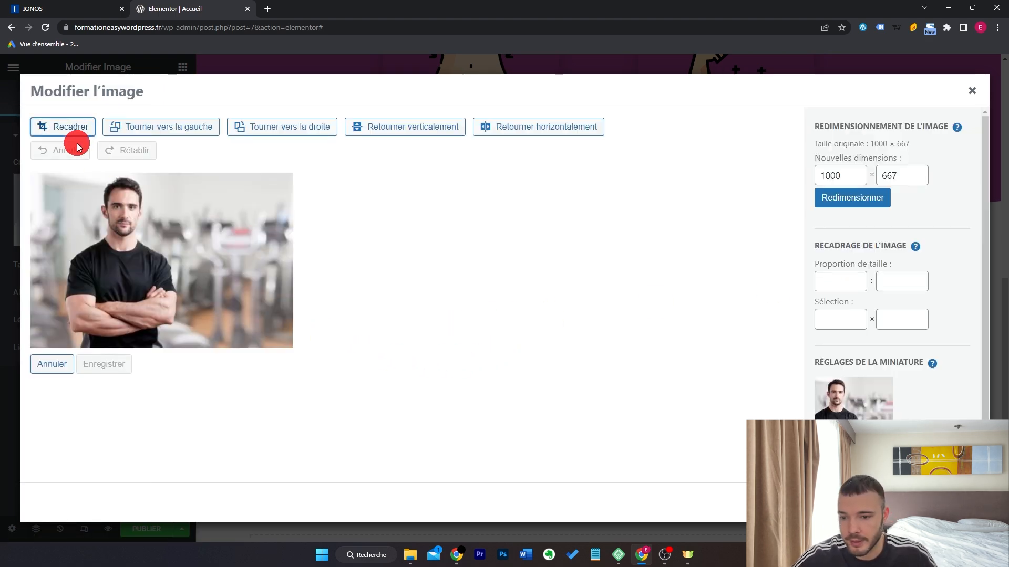
pyautogui.moveTo(288, 263); pyautogui.dragTo(204, 263)
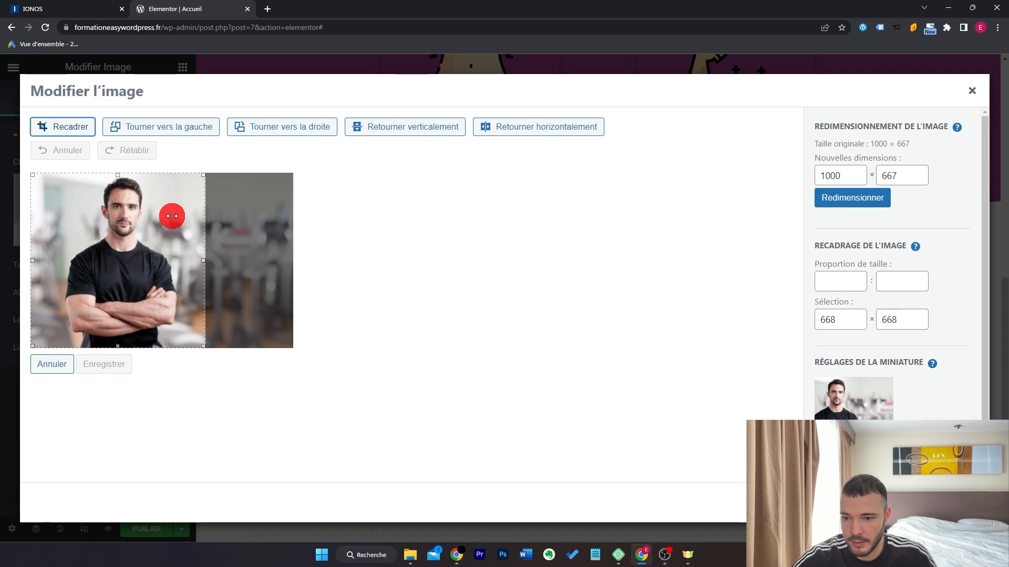
pyautogui.click(72, 134)
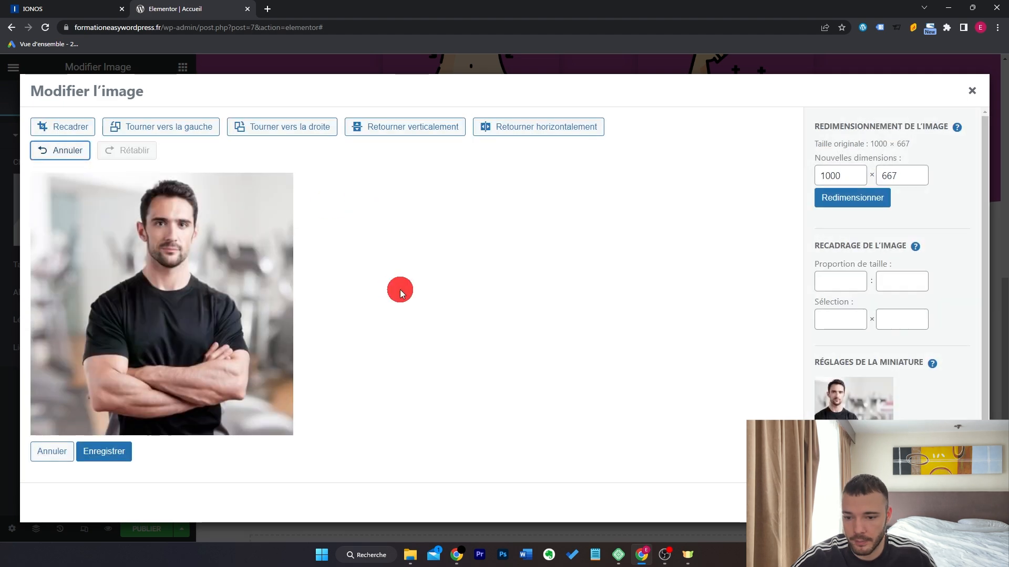
pyautogui.click(117, 455)
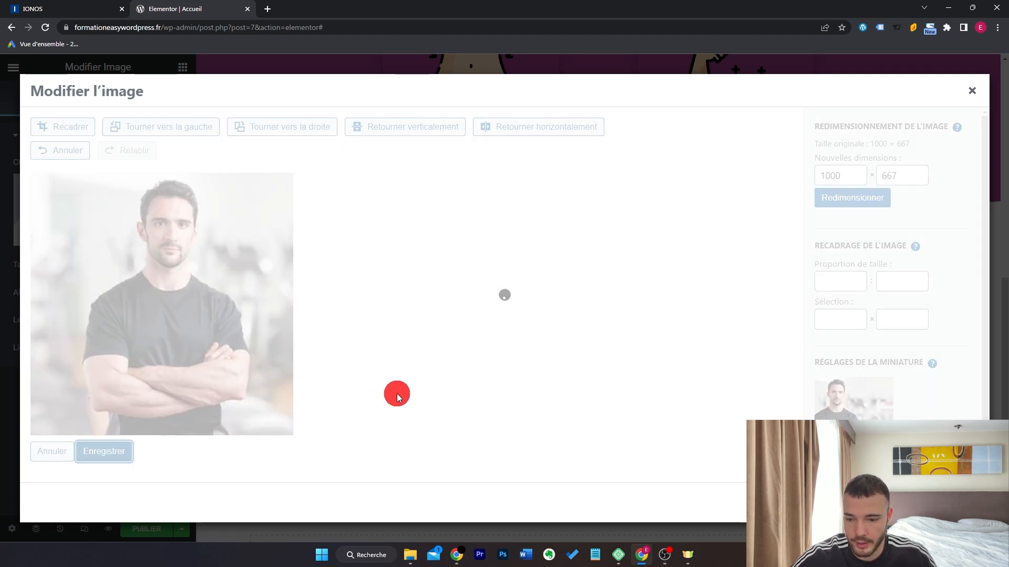
pyautogui.click(944, 502)
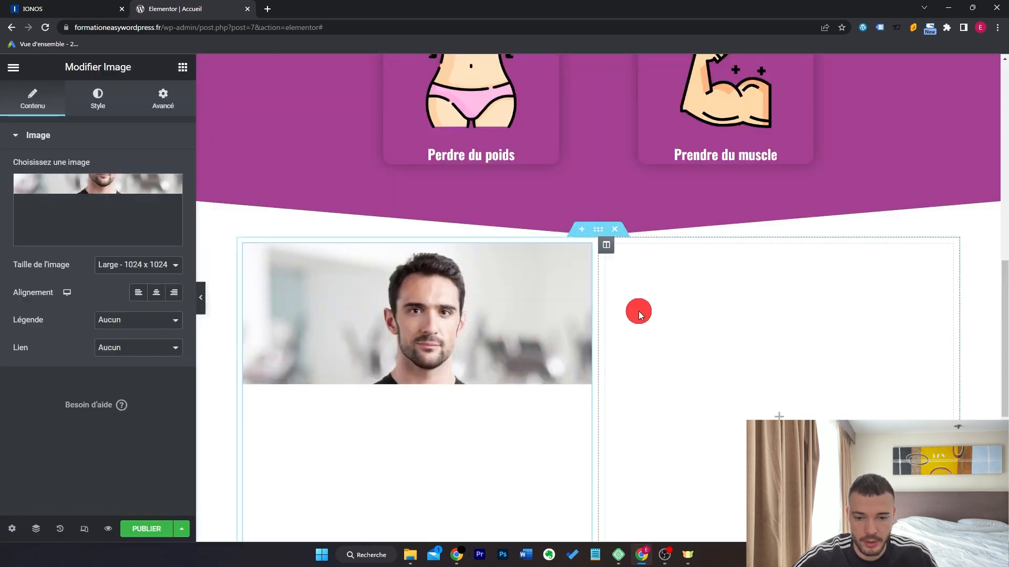
# Reuse the objectives heading in the right column as a black 'En savoir plus sur votre coach' heading.
pyautogui.scroll(3, 563, 144)
pyautogui.rightClick(563, 143)
pyautogui.click(629, 206)
pyautogui.scroll(-4, 681, 289)
pyautogui.rightClick(681, 289)
pyautogui.click(760, 390)
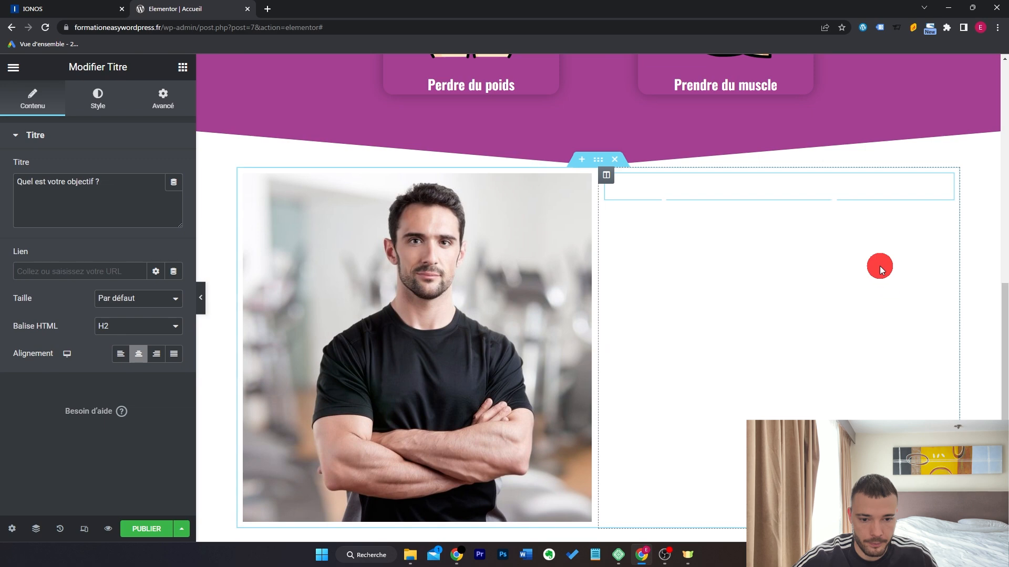
pyautogui.tripleClick(133, 206)
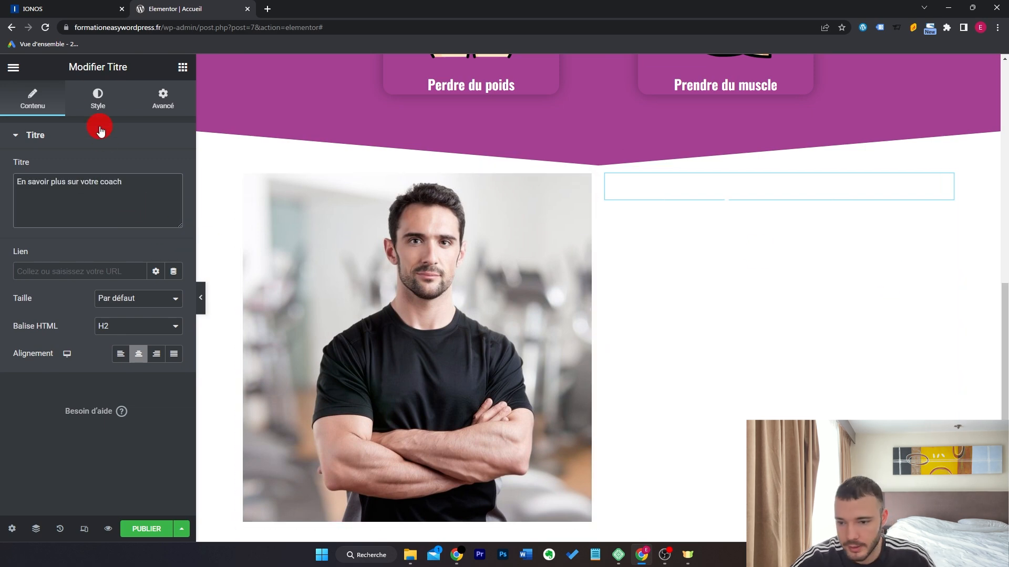
pyautogui.click(97, 100)
pyautogui.click(174, 168)
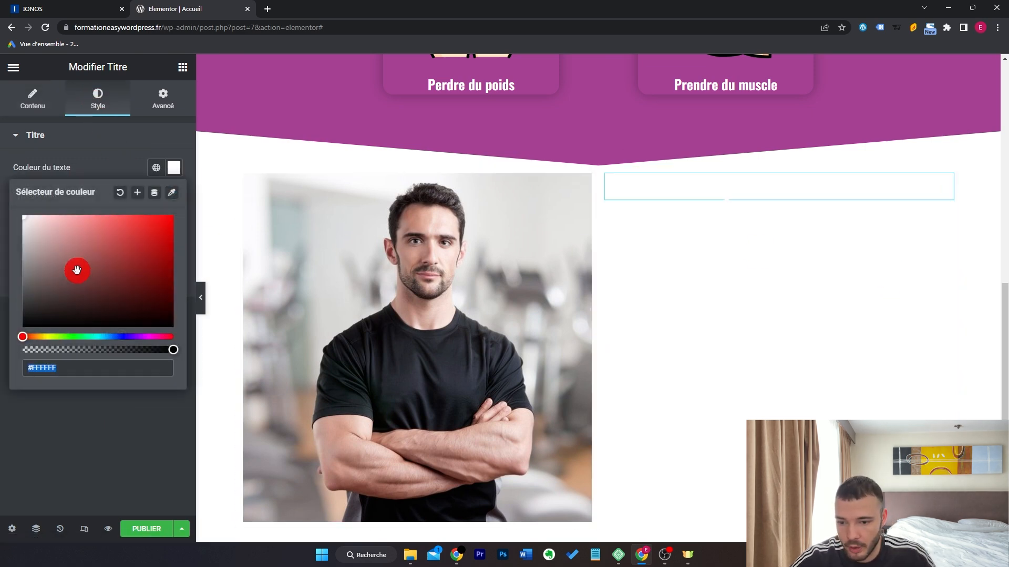
pyautogui.moveTo(77, 272); pyautogui.dragTo(13, 371)
# Add a text block under the heading containing three paragraphs.
pyautogui.click(182, 68)
pyautogui.moveTo(145, 289); pyautogui.dragTo(1, 240)
pyautogui.hotkey('ctrl', 'c')
pyautogui.click(175, 290)
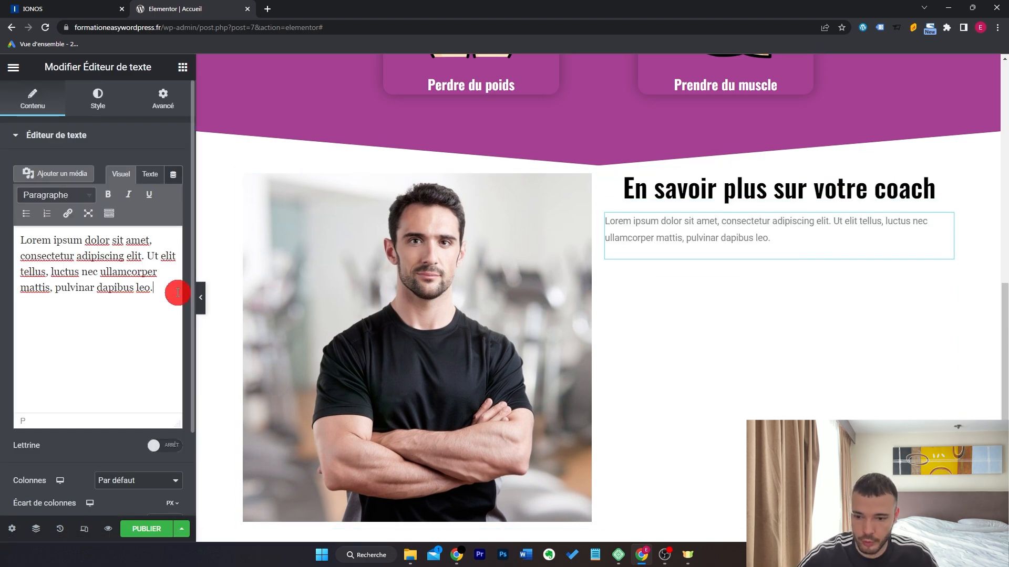
pyautogui.hotkey('ctrl', 'v')
pyautogui.press('Return')
pyautogui.hotkey('ctrl', 'v')
pyautogui.press('Return')
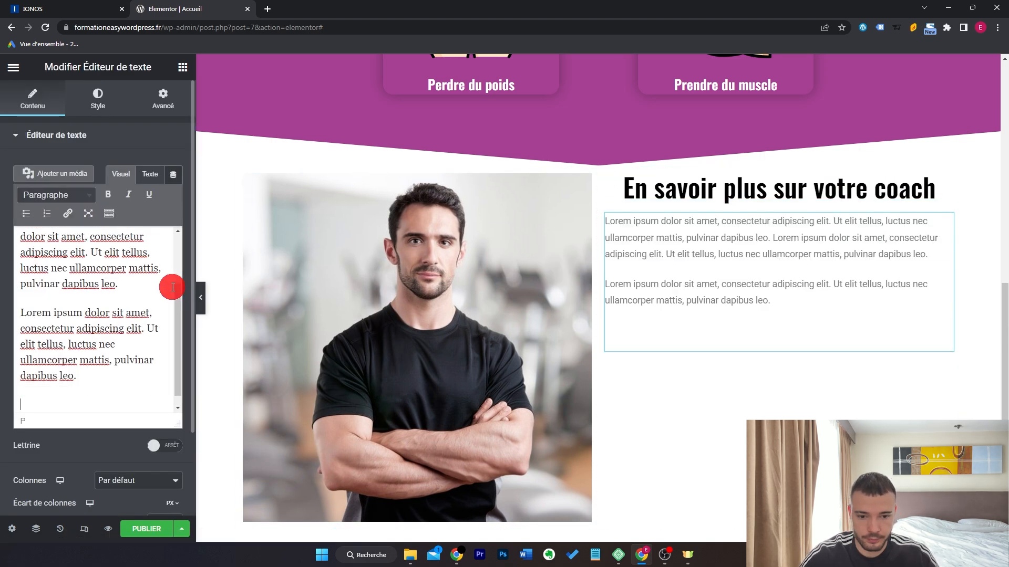
pyautogui.hotkey('ctrl', 'v')
# Make the paragraph text black in Oswald at size 19.
pyautogui.click(110, 103)
pyautogui.click(174, 196)
pyautogui.moveTo(119, 243); pyautogui.dragTo(16, 443)
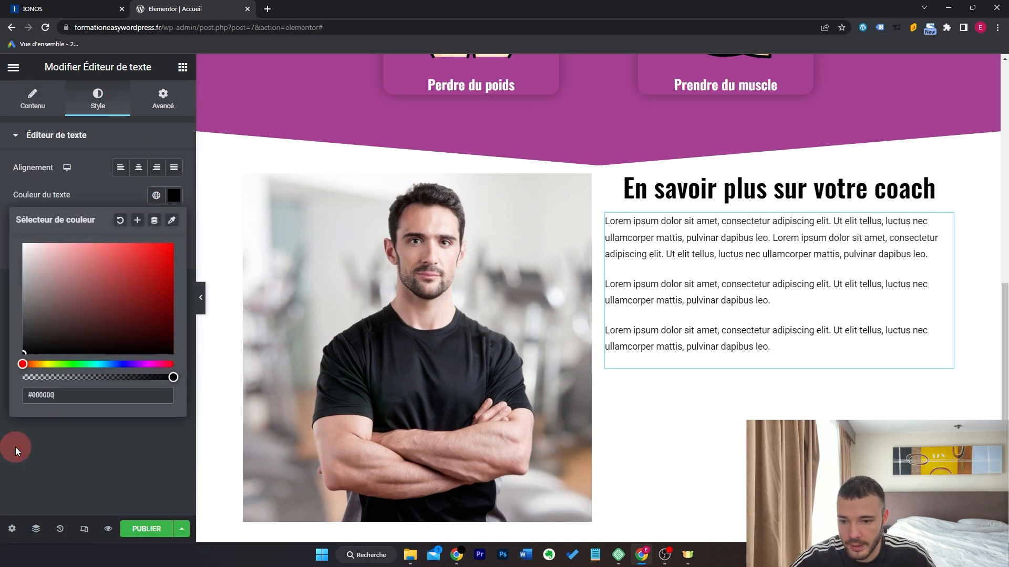
pyautogui.click(16, 444)
pyautogui.click(173, 222)
pyautogui.click(146, 284)
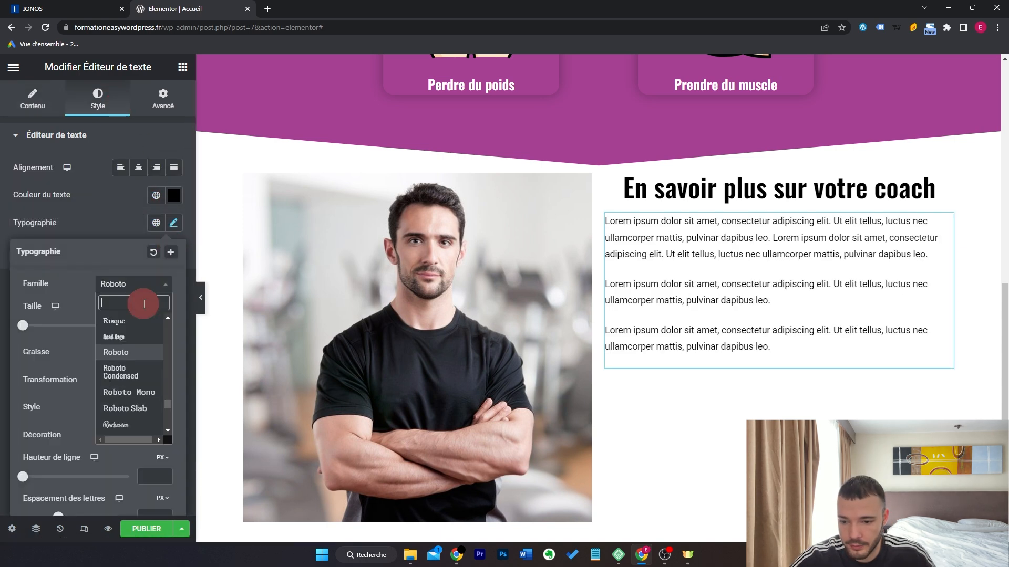
pyautogui.write('osw')
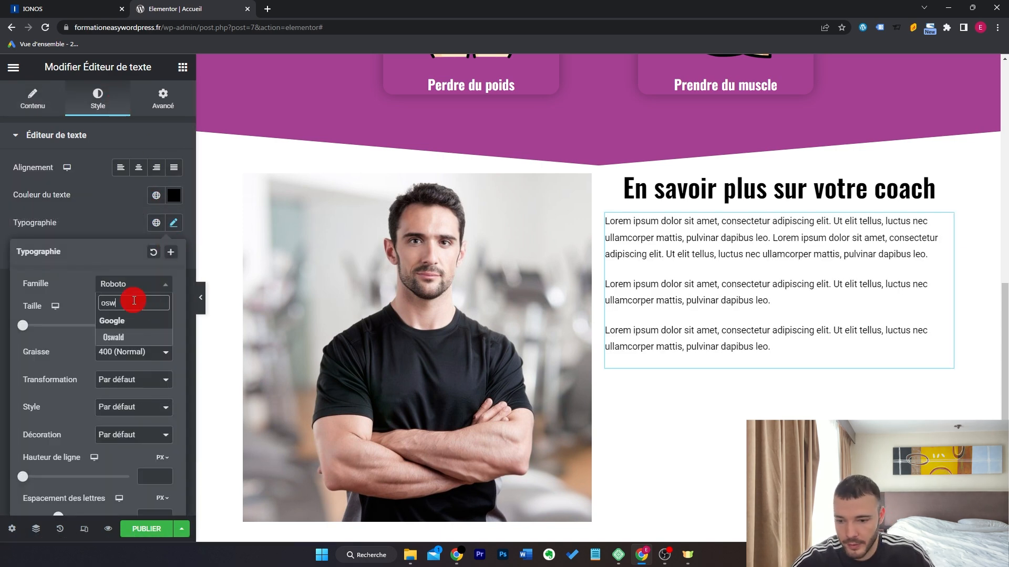
pyautogui.click(137, 339)
pyautogui.write('19')
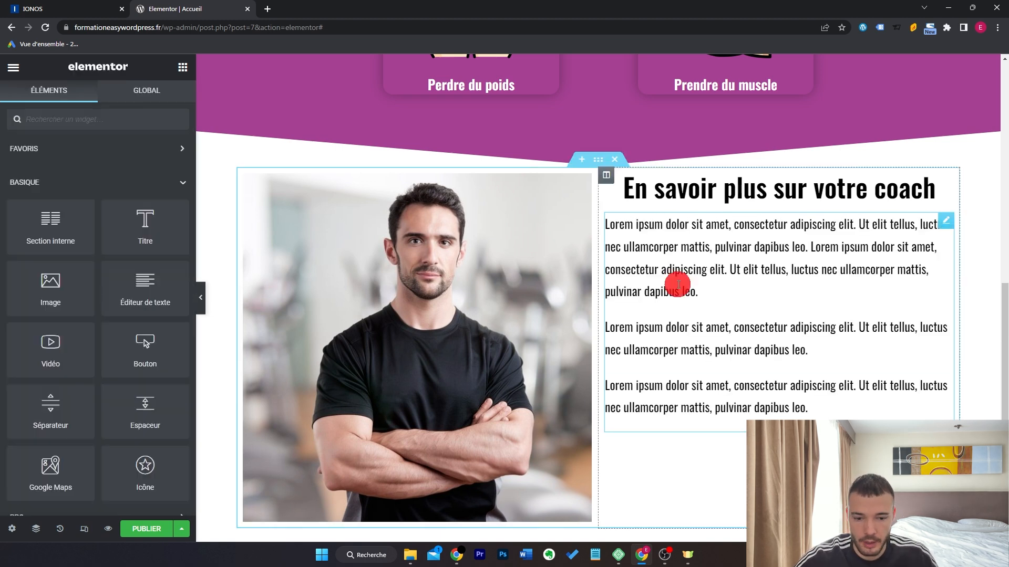
pyautogui.scroll(10, 657, 316)
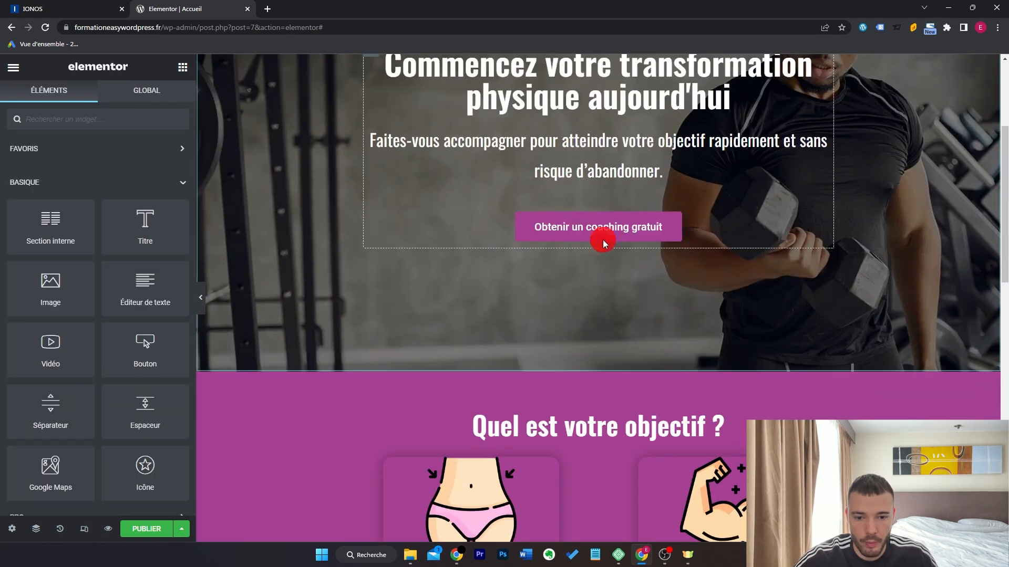
# Copy the hero's 'Obtenir un coaching gratuit' button below the coach text.
pyautogui.rightClick(593, 225)
pyautogui.click(645, 270)
pyautogui.scroll(-10, 645, 270)
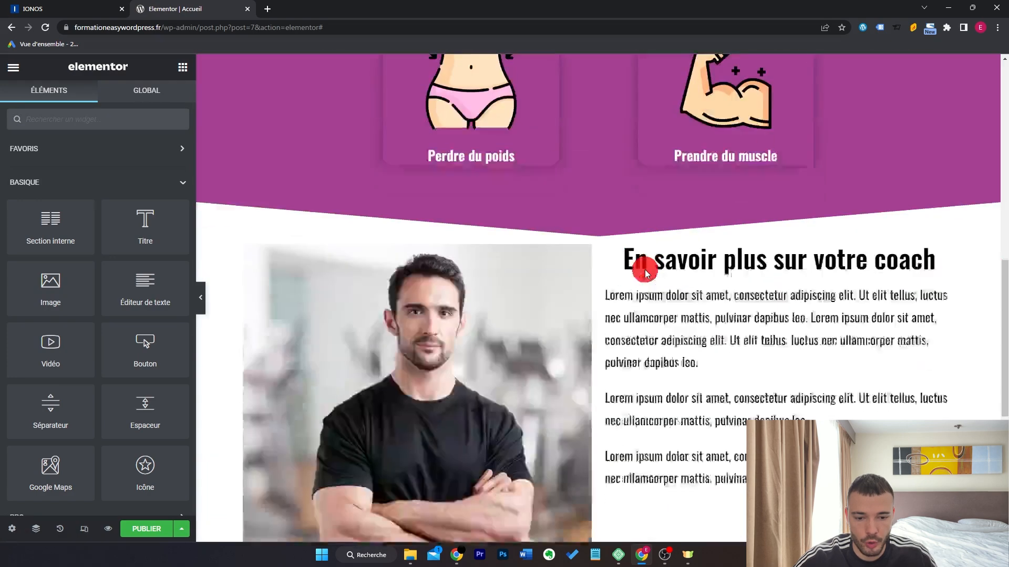
pyautogui.rightClick(673, 244)
pyautogui.click(729, 317)
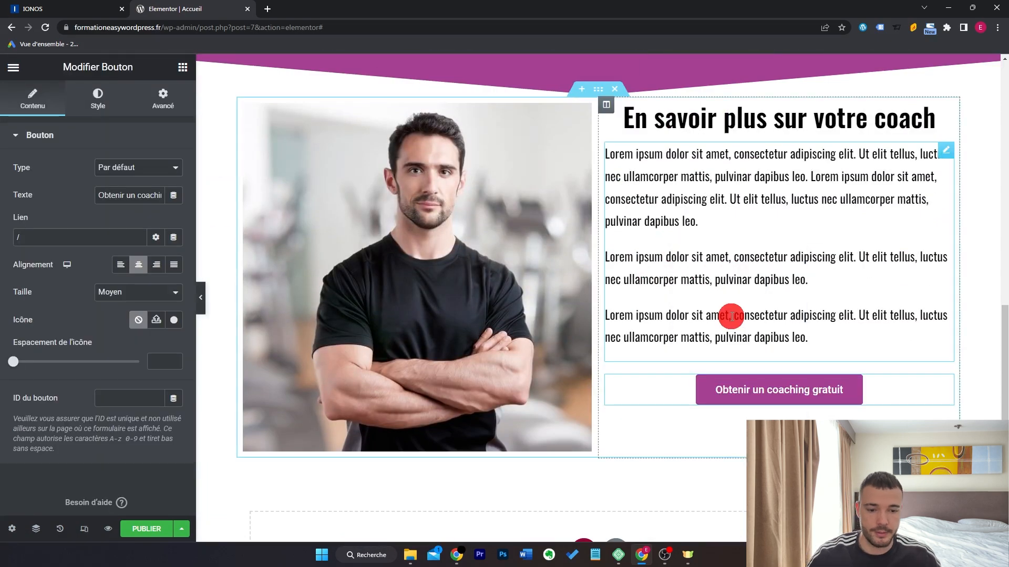
# Give the coach section 100 px top and bottom margins.
pyautogui.click(602, 93)
pyautogui.click(163, 97)
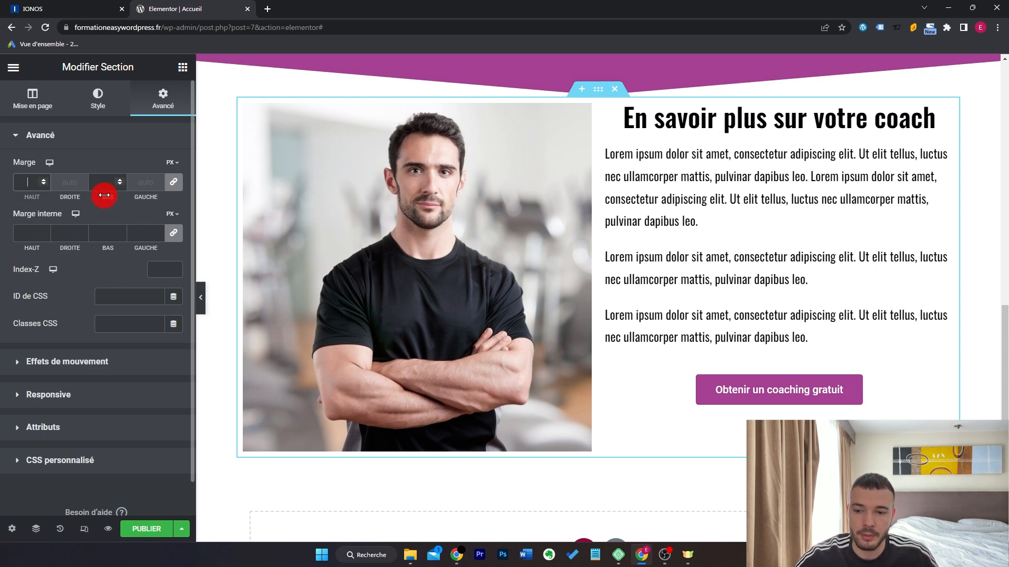
pyautogui.write('100')
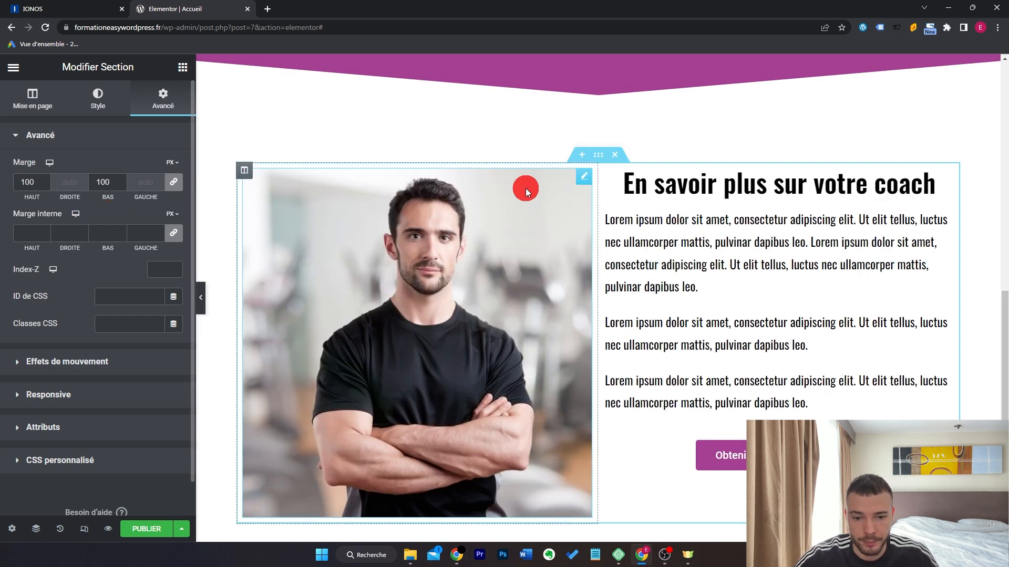
pyautogui.scroll(-1, 672, 195)
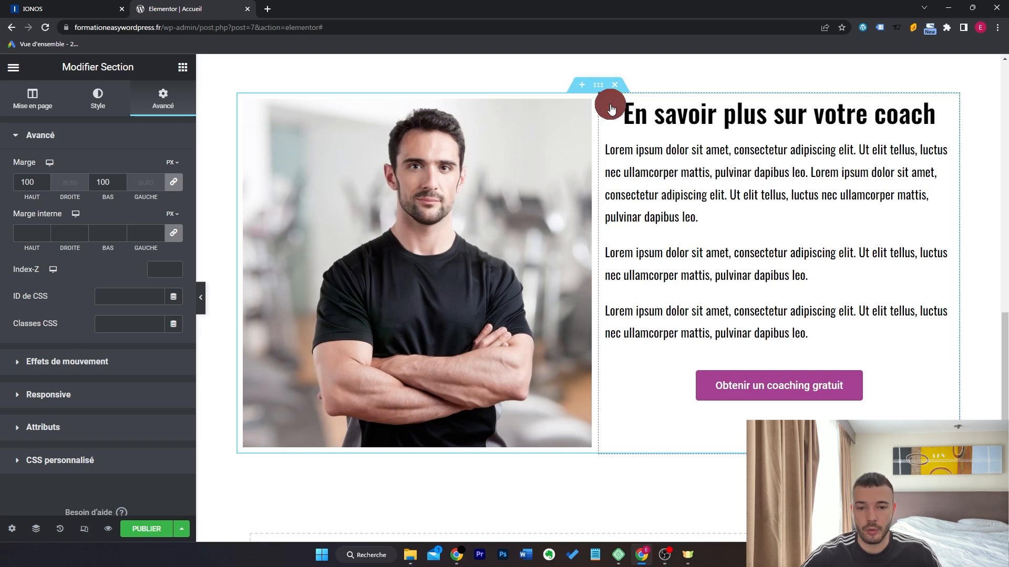
# Centre the coach text column's content vertically and give it a white background.
pyautogui.click(607, 101)
pyautogui.click(163, 199)
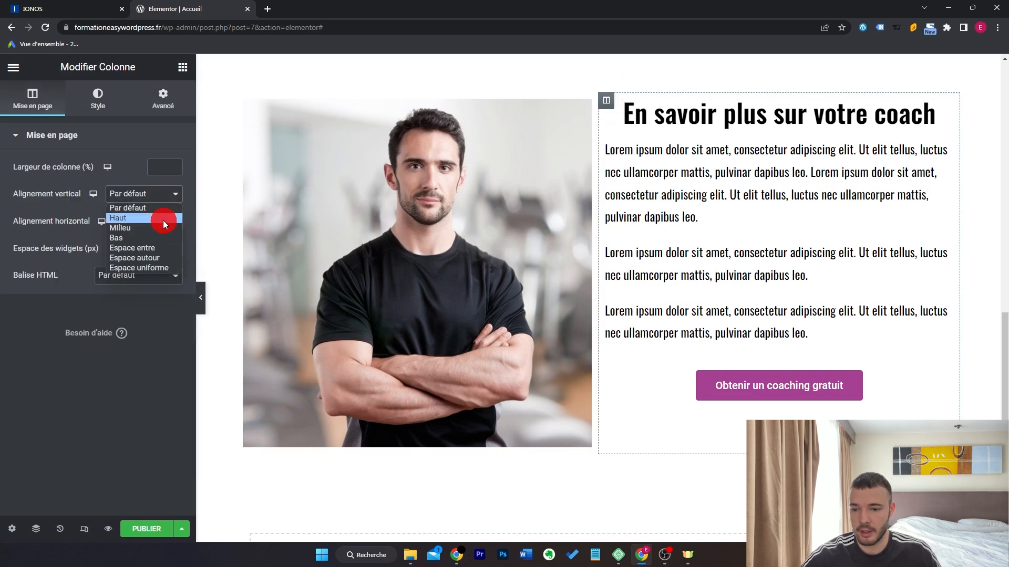
pyautogui.click(168, 228)
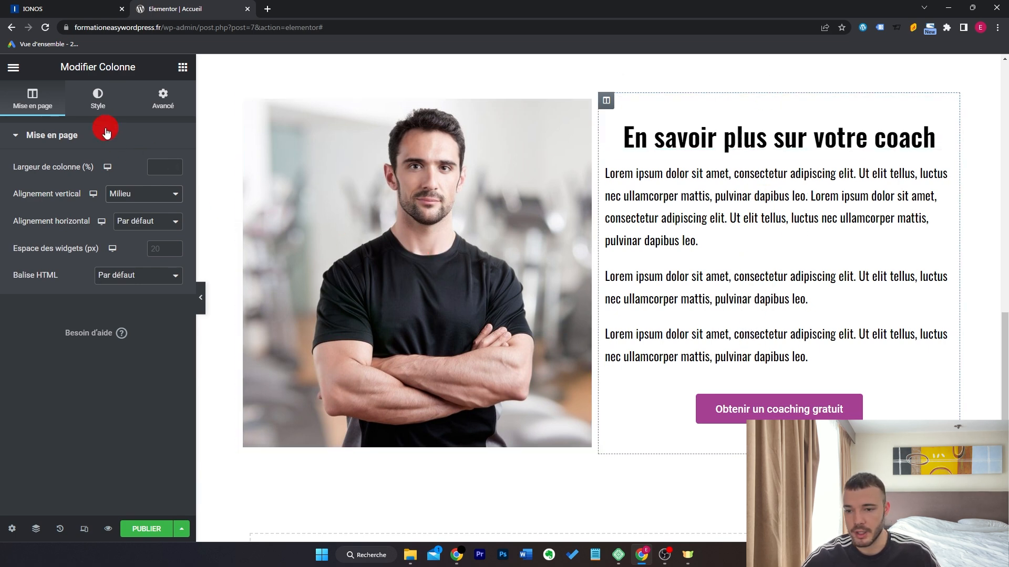
pyautogui.click(101, 106)
pyautogui.click(139, 195)
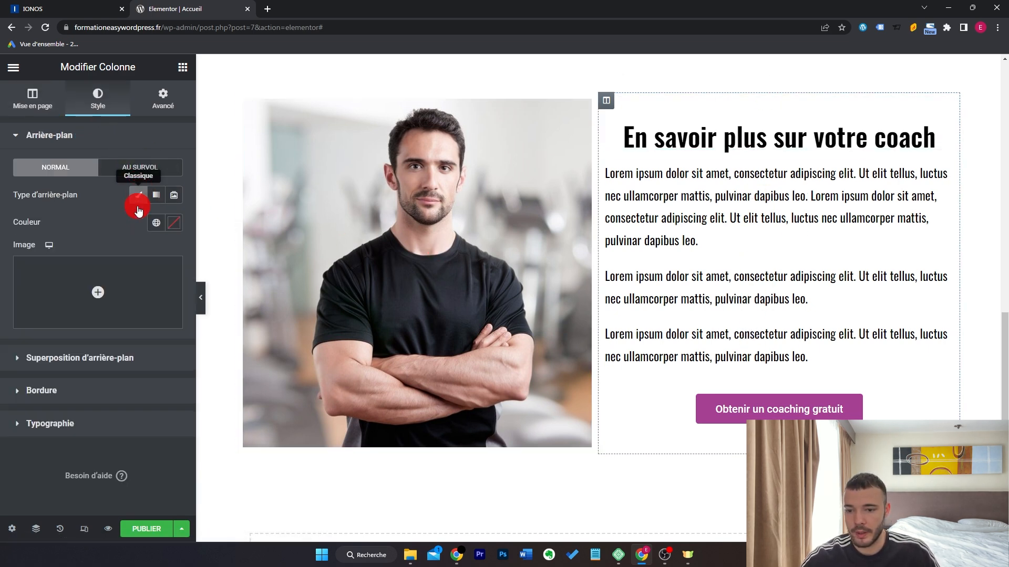
pyautogui.click(175, 227)
pyautogui.moveTo(97, 293); pyautogui.dragTo(1, 261)
# Unlink the column margins and set top margin 121 and left margin -55.
pyautogui.click(166, 109)
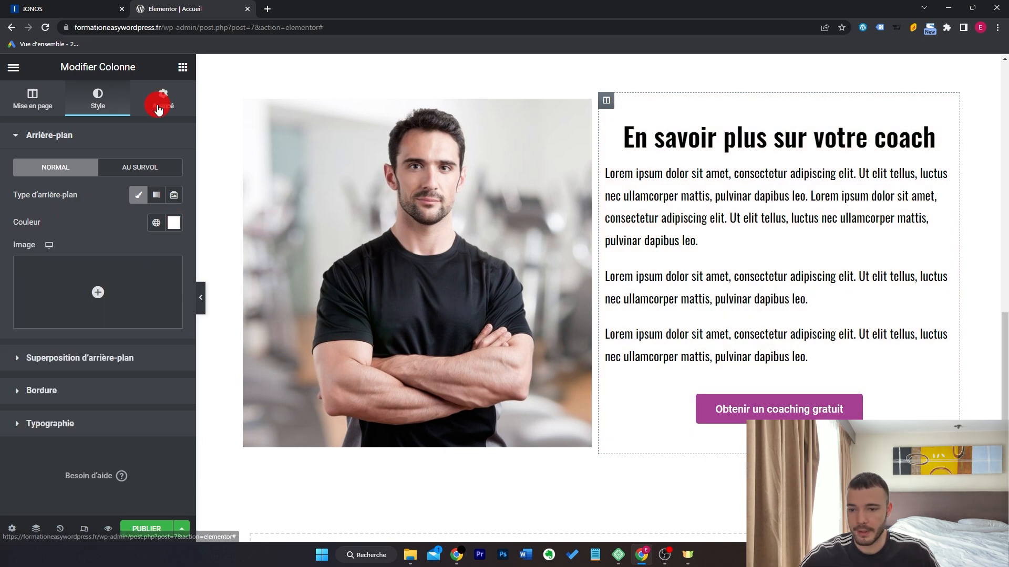
pyautogui.click(173, 183)
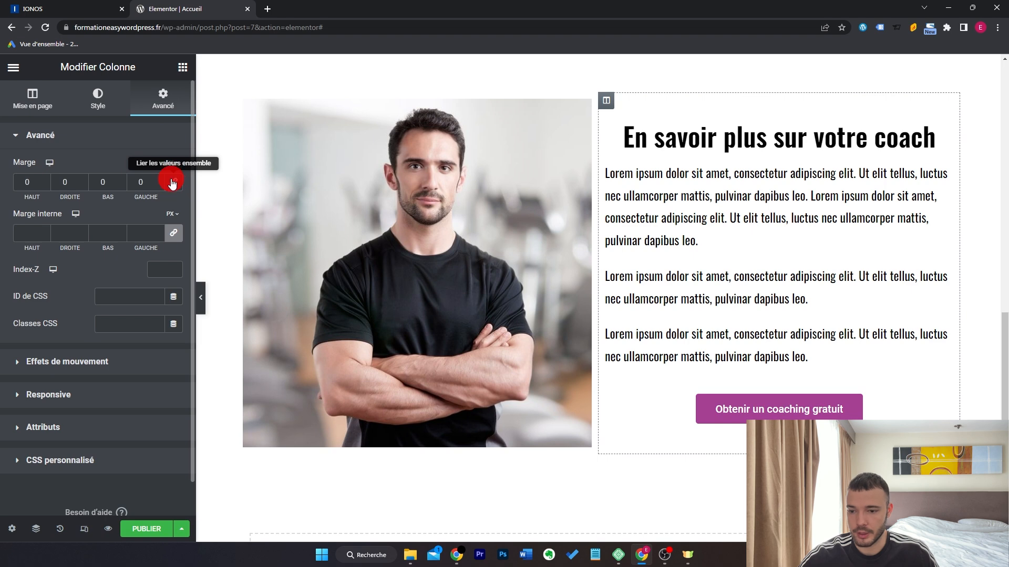
pyautogui.click(44, 180)
pyautogui.moveTo(46, 184); pyautogui.dragTo(10, 184)
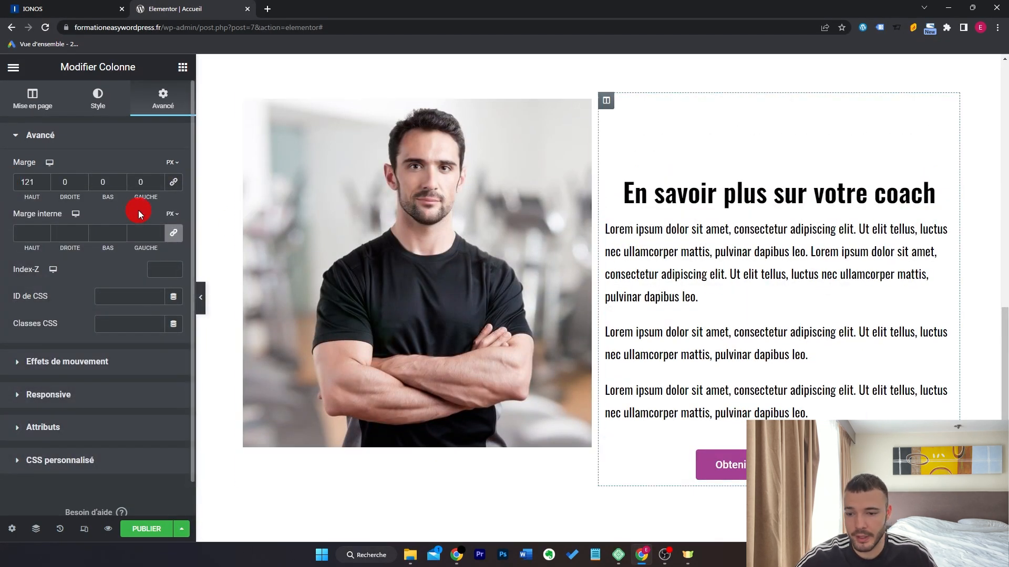
pyautogui.click(158, 185)
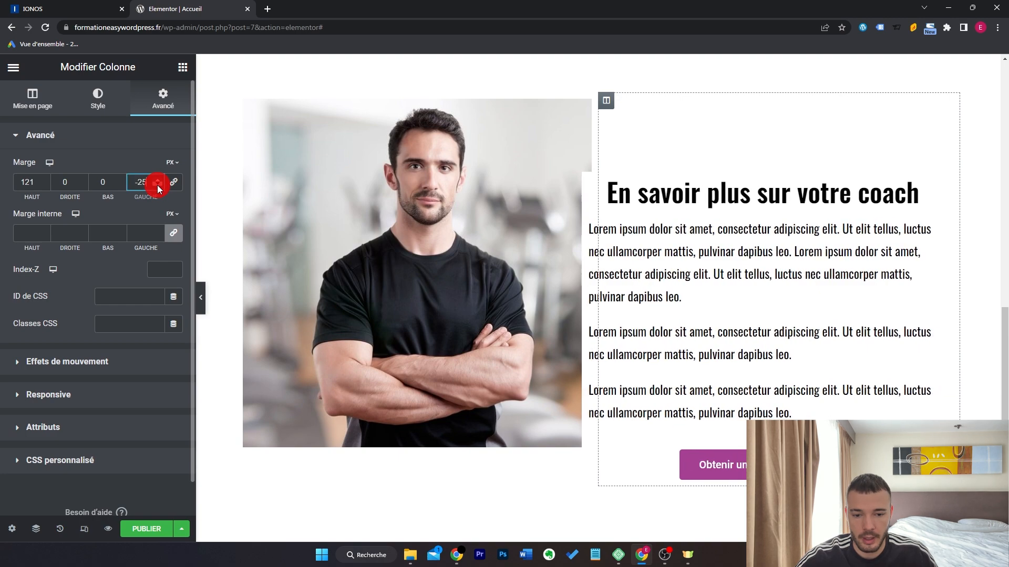
pyautogui.moveTo(156, 185); pyautogui.dragTo(156, 184)
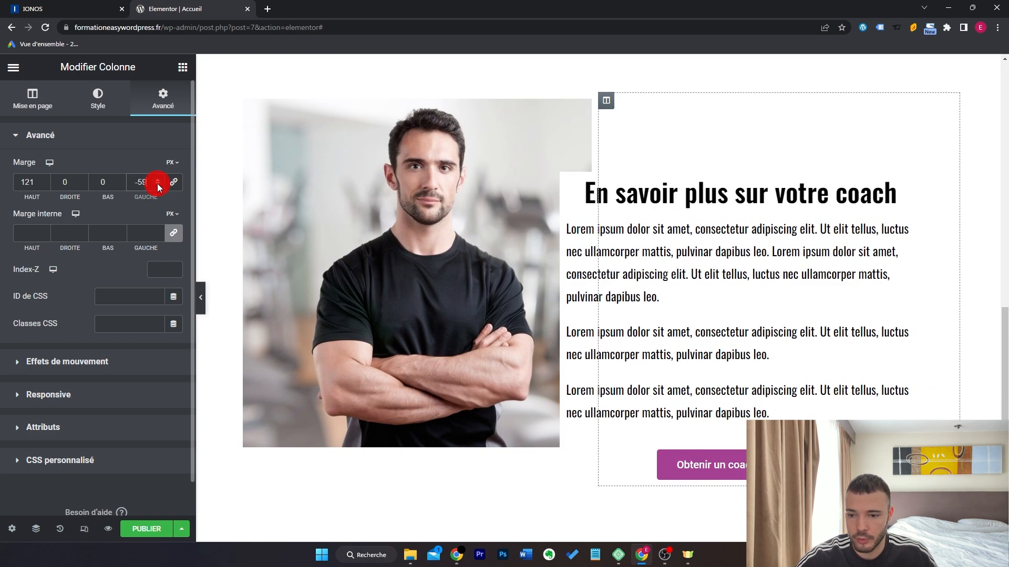
pyautogui.click(158, 181)
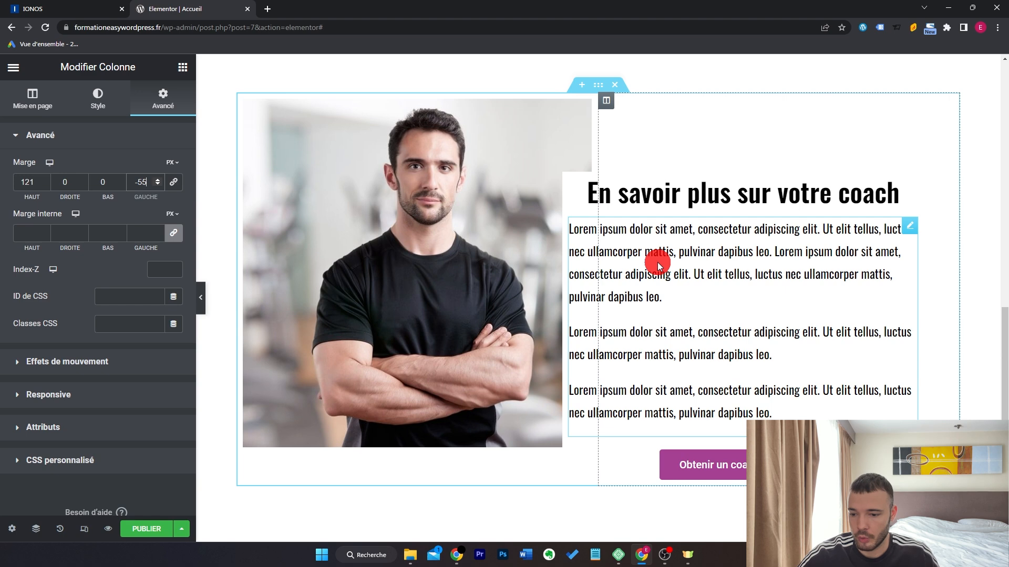
# Add a box shadow to the column and set its padding to 20.
pyautogui.click(97, 99)
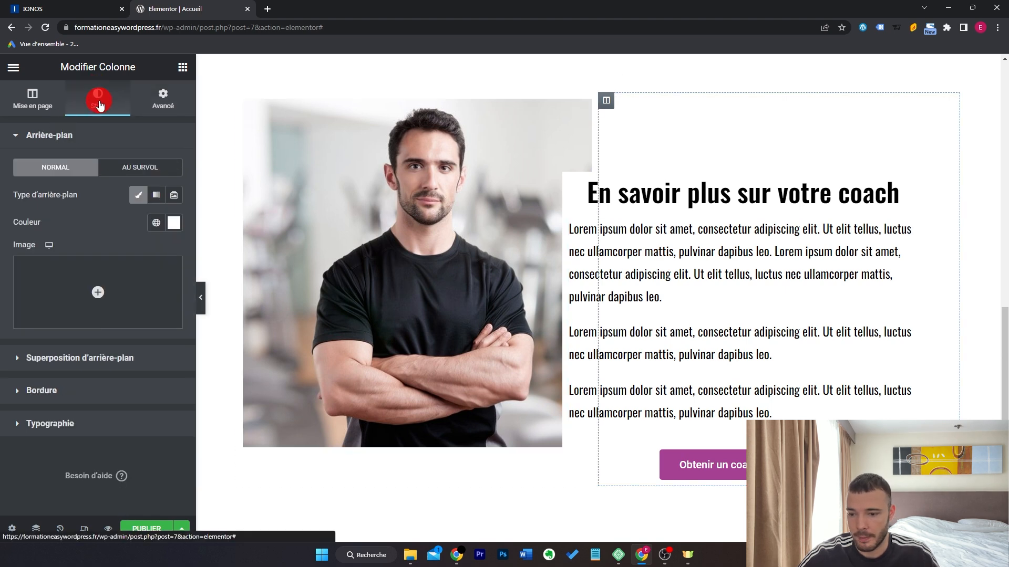
pyautogui.click(101, 378)
pyautogui.click(174, 342)
pyautogui.click(174, 343)
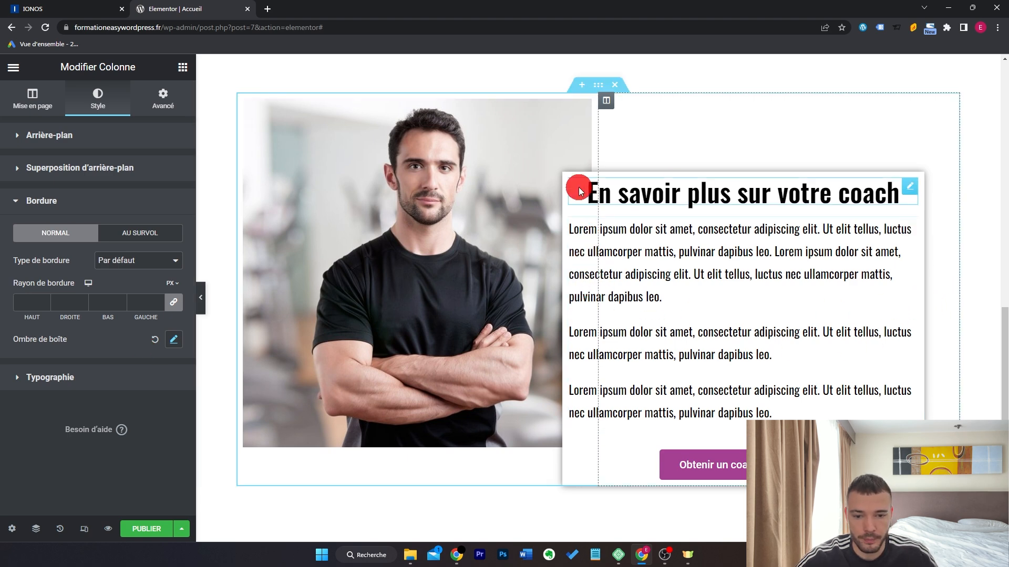
pyautogui.click(169, 103)
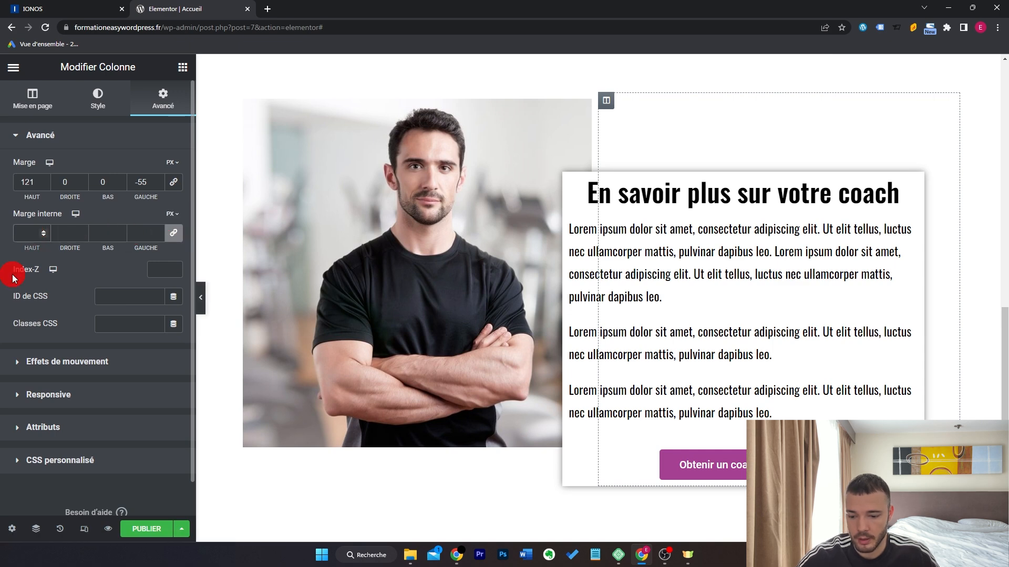
pyautogui.write('20')
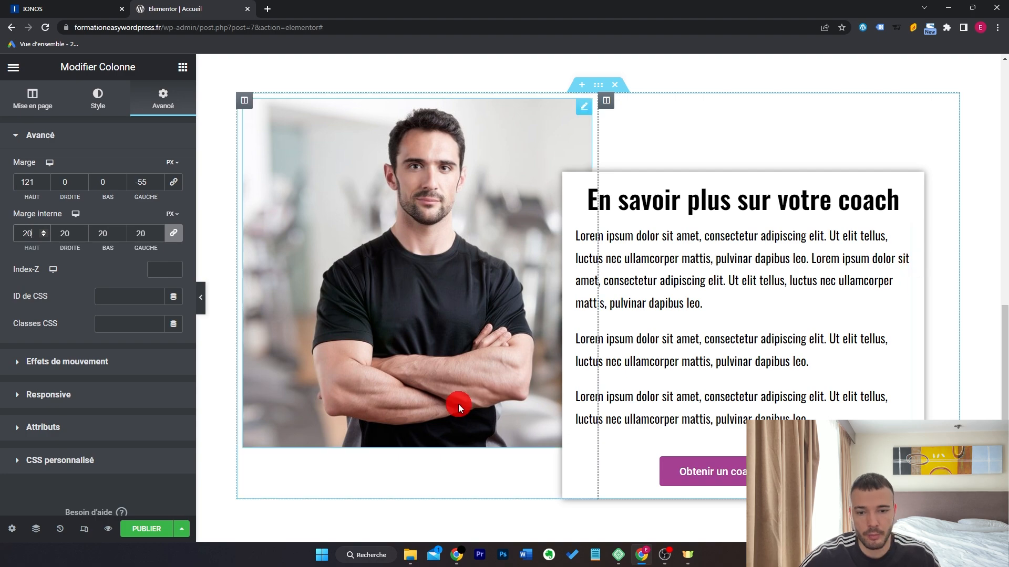
pyautogui.click(201, 298)
# Add a heading reading 'Diplômé du BPJEPS' under the coach heading.
pyautogui.scroll(4, 843, 283)
pyautogui.scroll(-5, 844, 281)
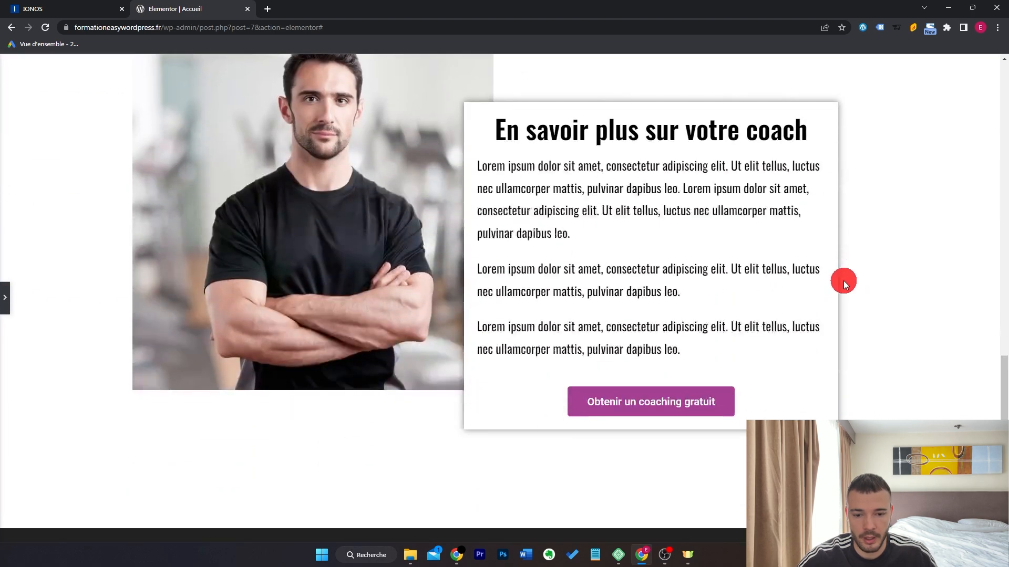
pyautogui.scroll(3, 843, 281)
pyautogui.scroll(-1, 843, 281)
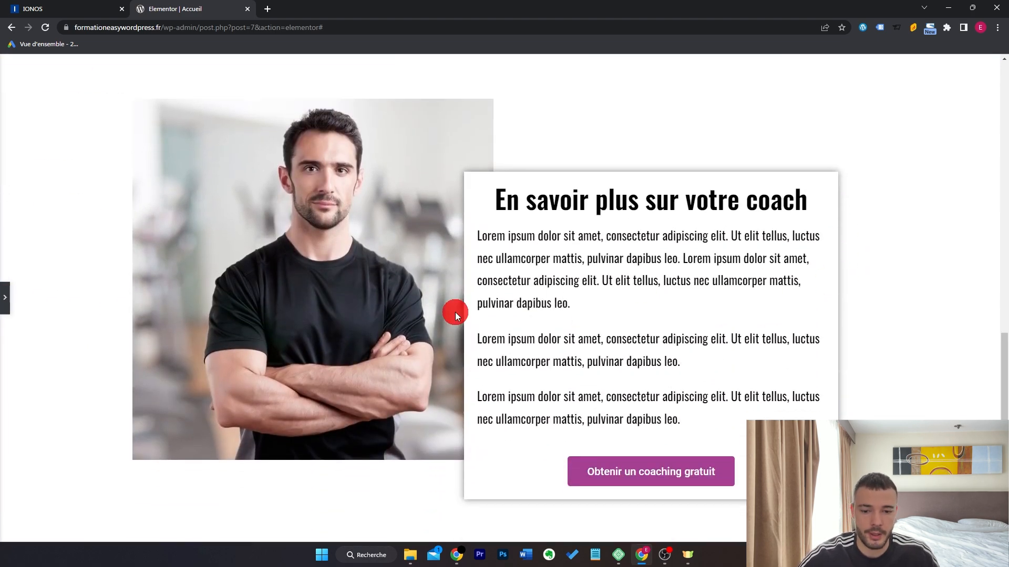
pyautogui.click(5, 298)
pyautogui.moveTo(144, 224); pyautogui.dragTo(703, 208)
pyautogui.click(119, 201)
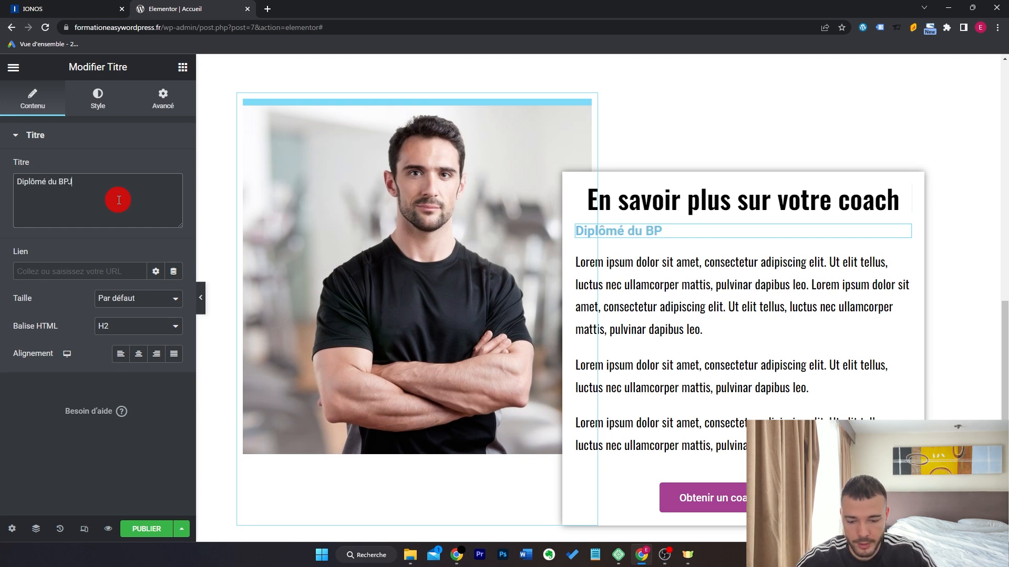
# Style the subheading with the purple global colour and the Oswald font.
pyautogui.click(98, 97)
pyautogui.click(156, 168)
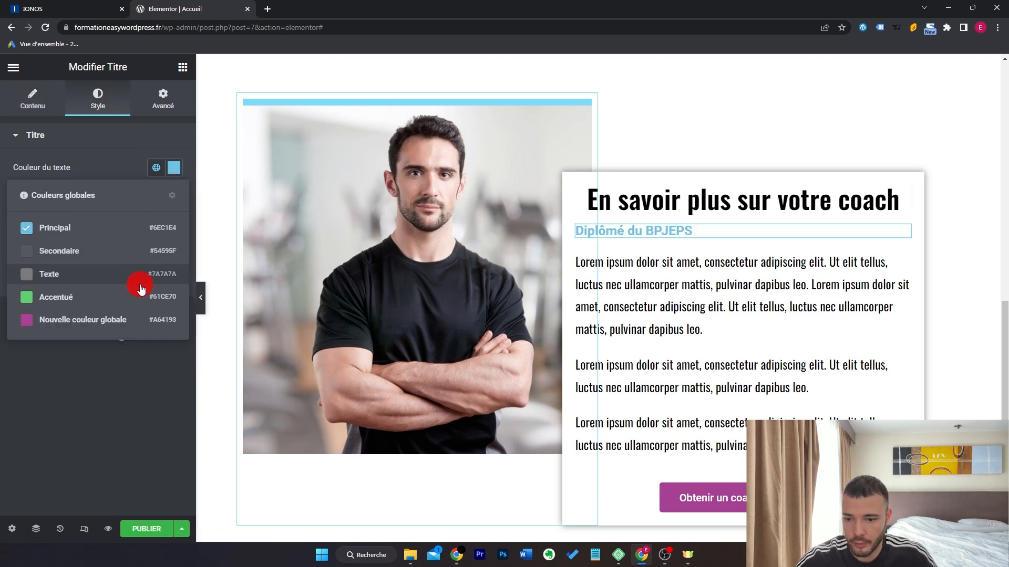
pyautogui.click(105, 320)
pyautogui.click(174, 195)
pyautogui.click(134, 256)
pyautogui.write('osw')
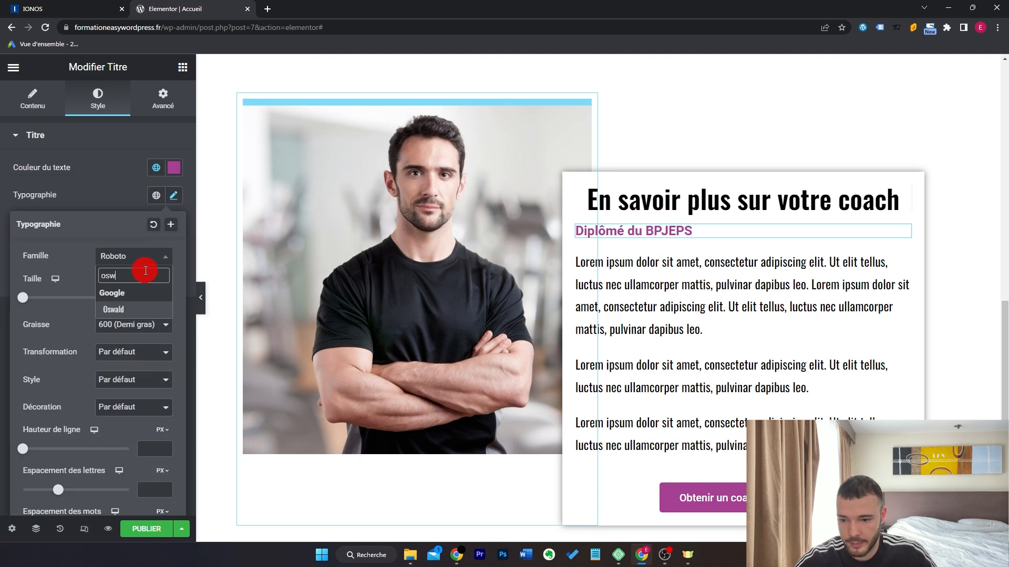
pyautogui.click(147, 310)
pyautogui.click(173, 194)
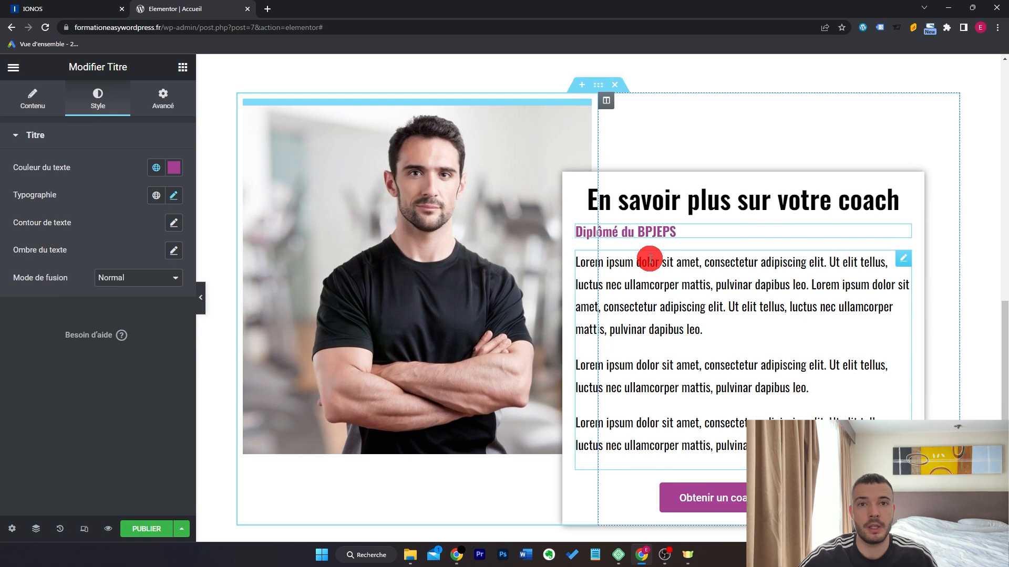
# Add a one-column section below the coach section with the pasted heading 'Ils m'ont fait confiance...'.
pyautogui.scroll(-4, 650, 260)
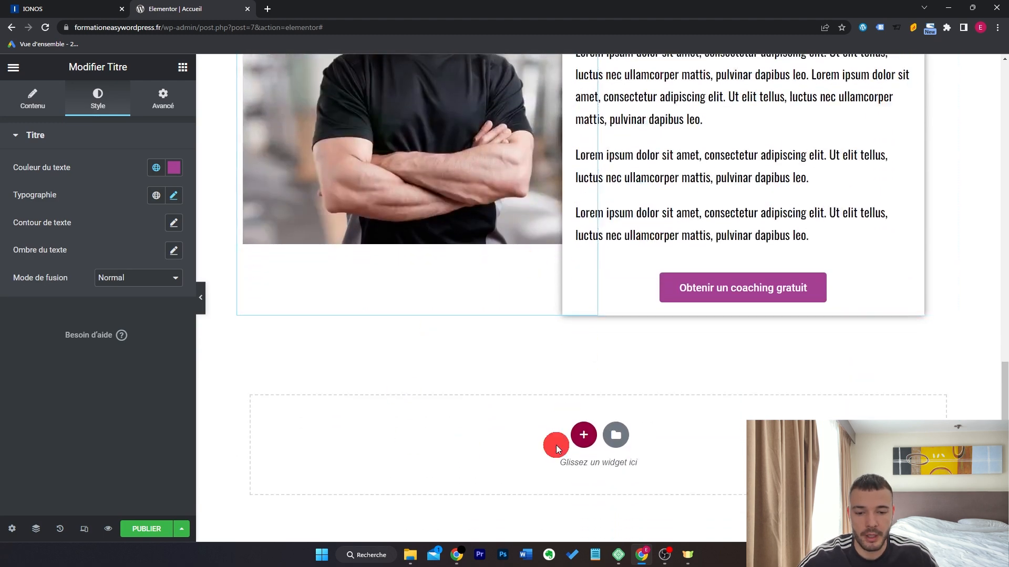
pyautogui.click(583, 434)
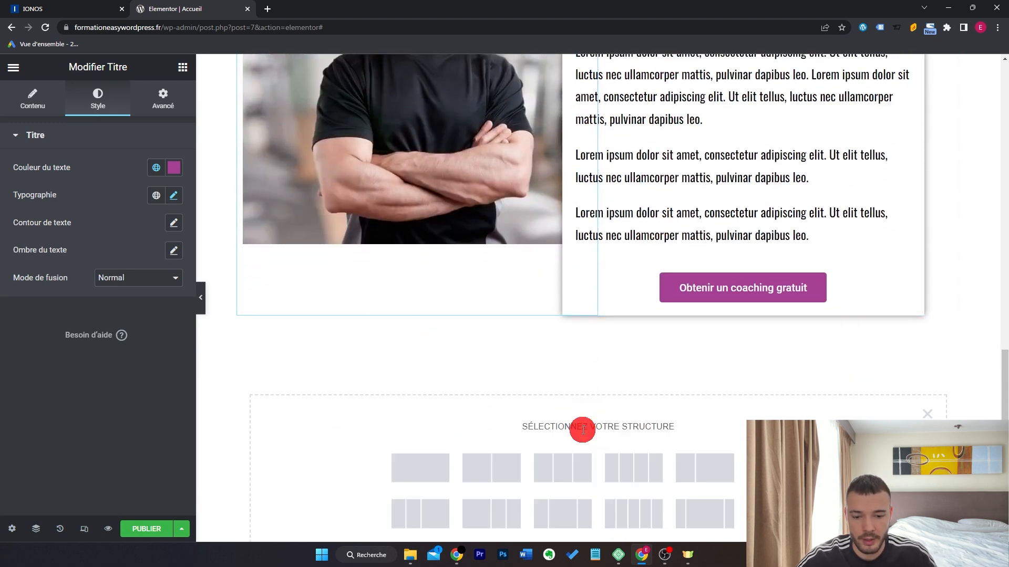
pyautogui.click(439, 461)
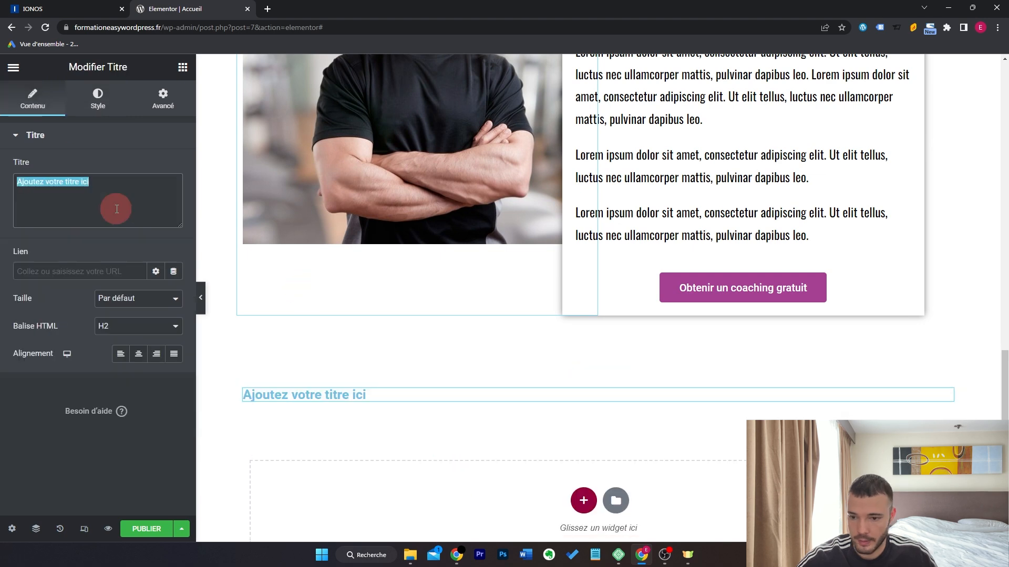
pyautogui.write("Ils m'ont fait confiance...")
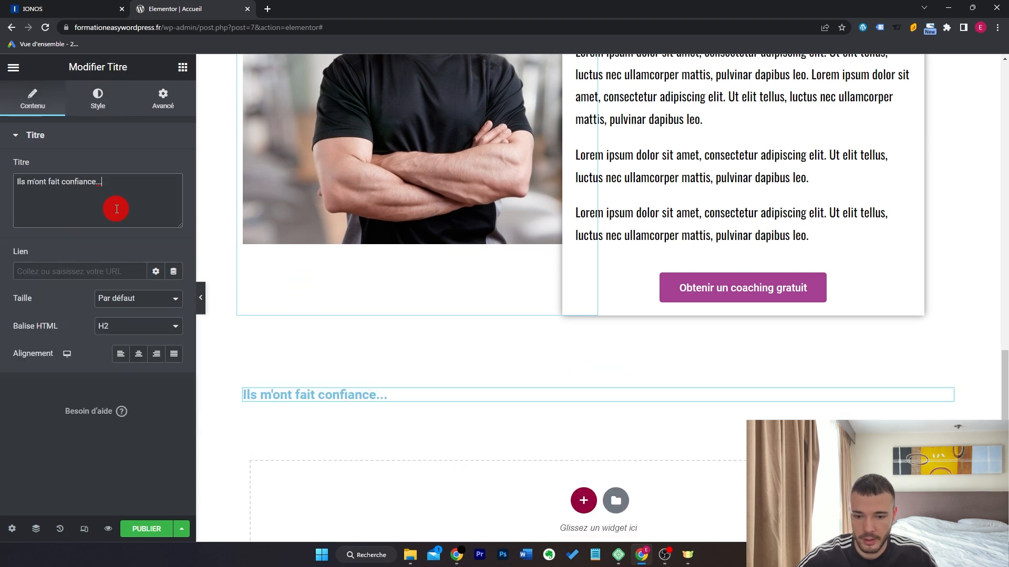
# Centre the heading, make it black and set it in Oswald.
pyautogui.click(147, 355)
pyautogui.click(98, 99)
pyautogui.click(173, 167)
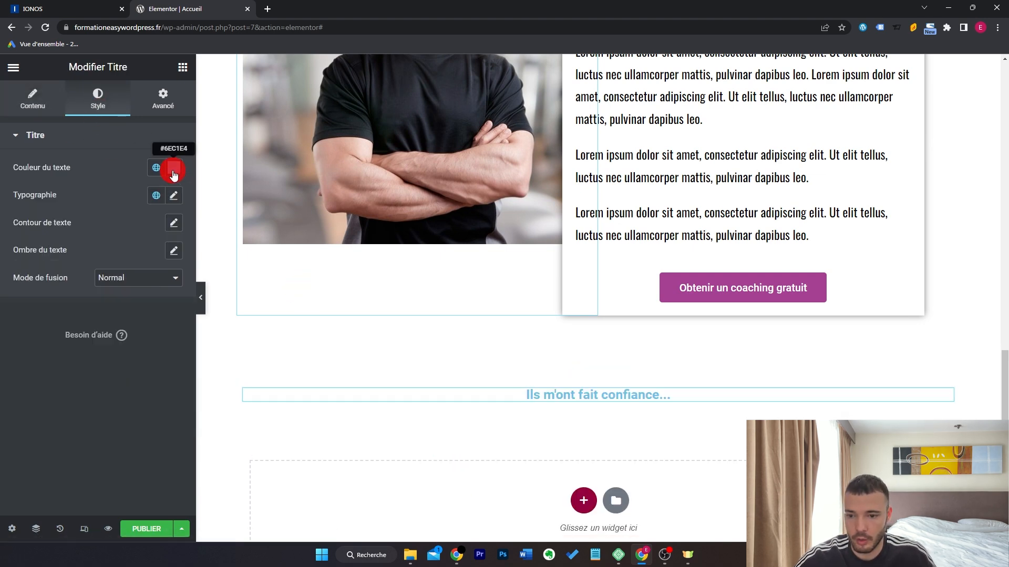
pyautogui.moveTo(95, 244); pyautogui.dragTo(27, 430)
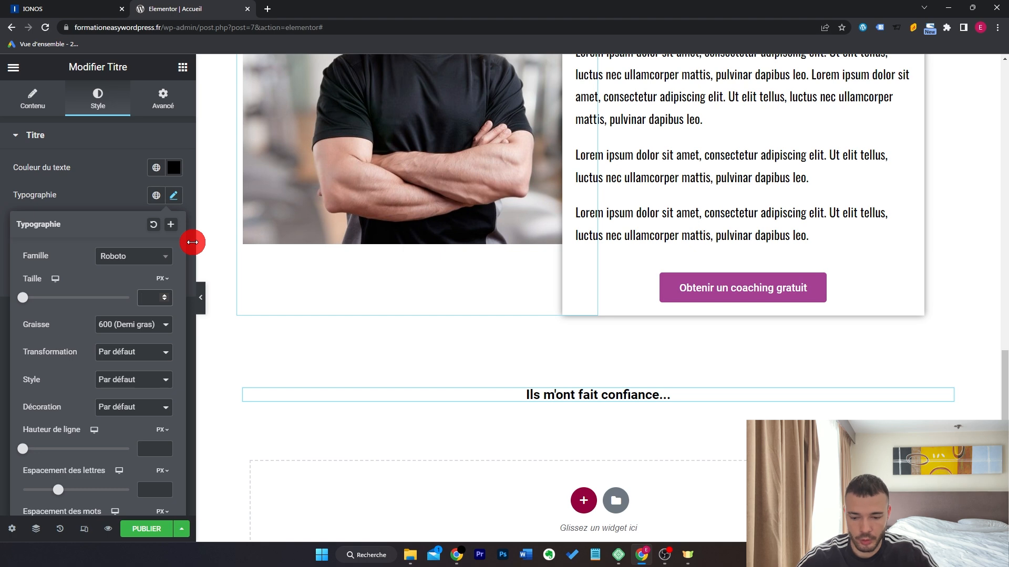
pyautogui.write('30')
pyautogui.click(151, 257)
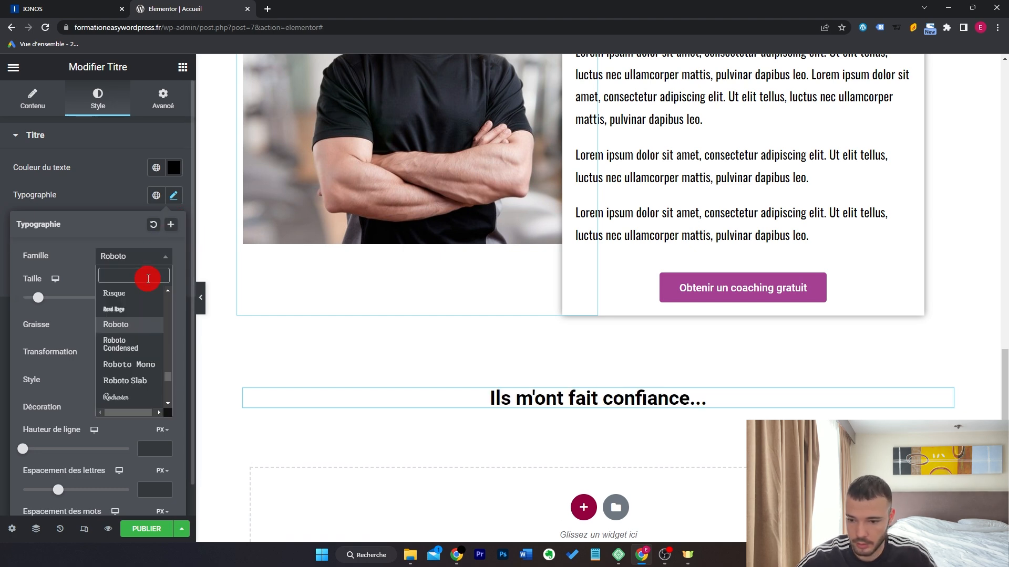
pyautogui.write('oswa')
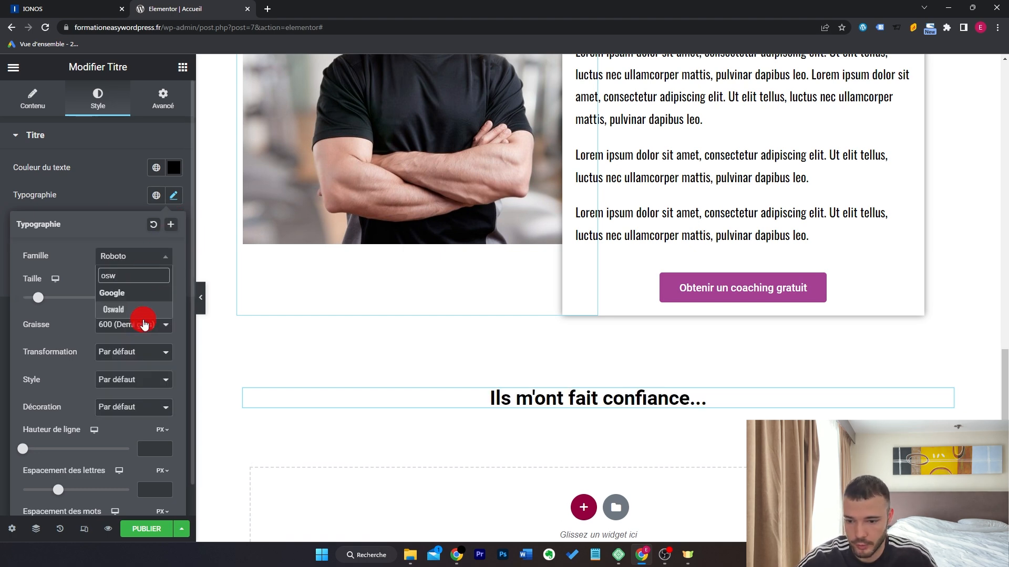
pyautogui.click(143, 313)
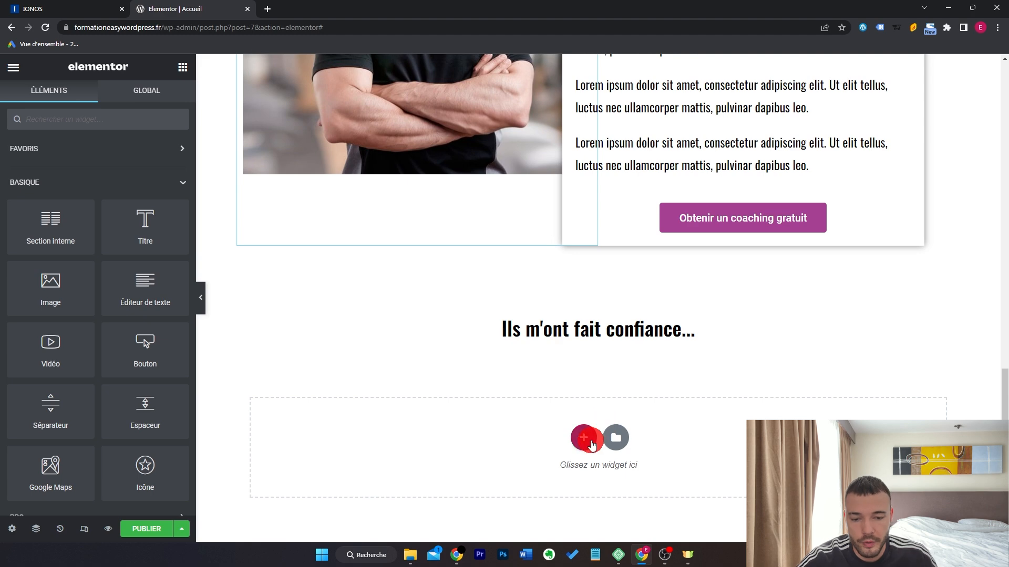
# Add an empty three-column section beneath the heading.
pyautogui.click(587, 440)
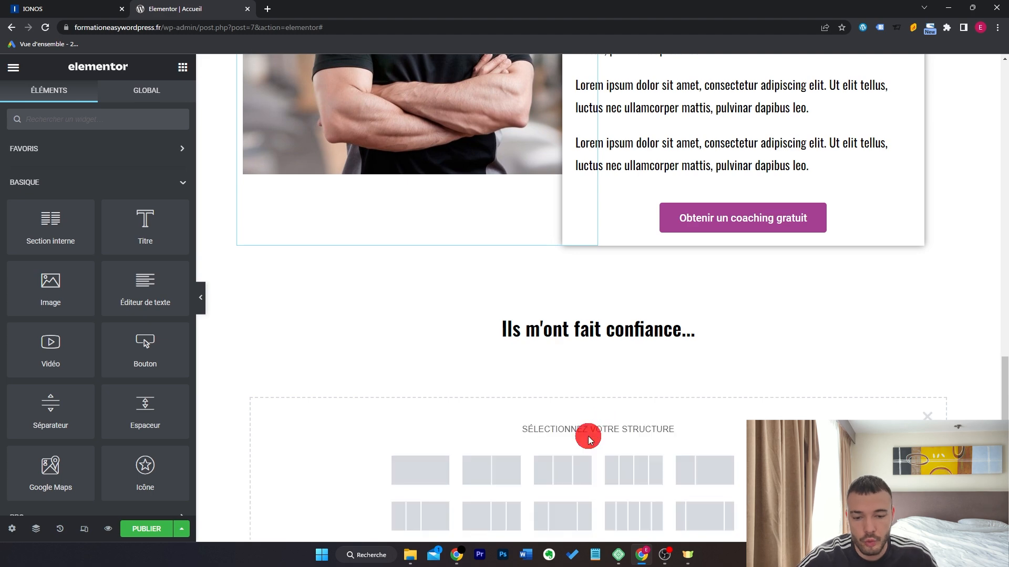
pyautogui.click(573, 469)
pyautogui.click(182, 68)
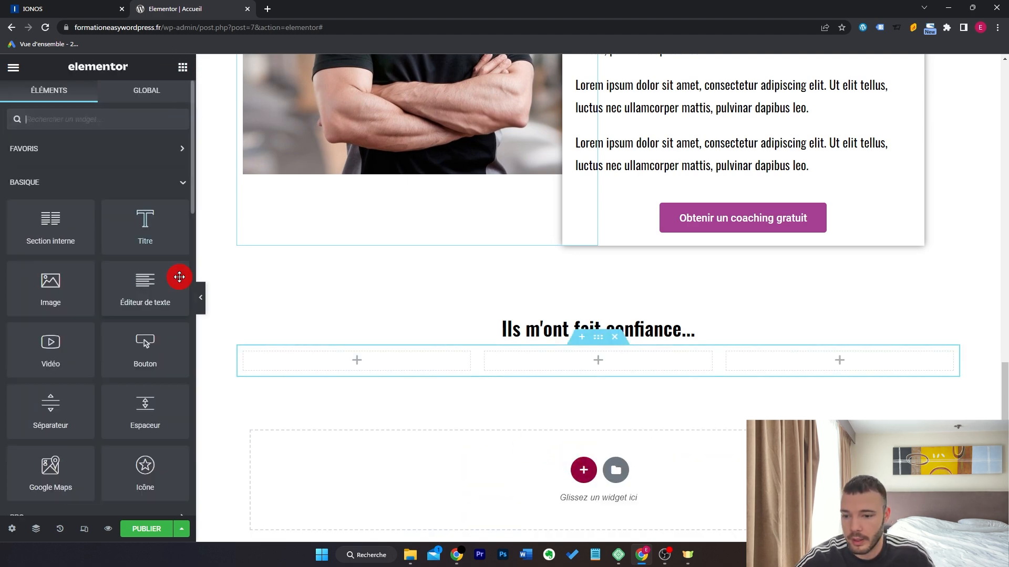
# Place a testimonial in the first column with black Oswald text.
pyautogui.scroll(-8, 145, 284)
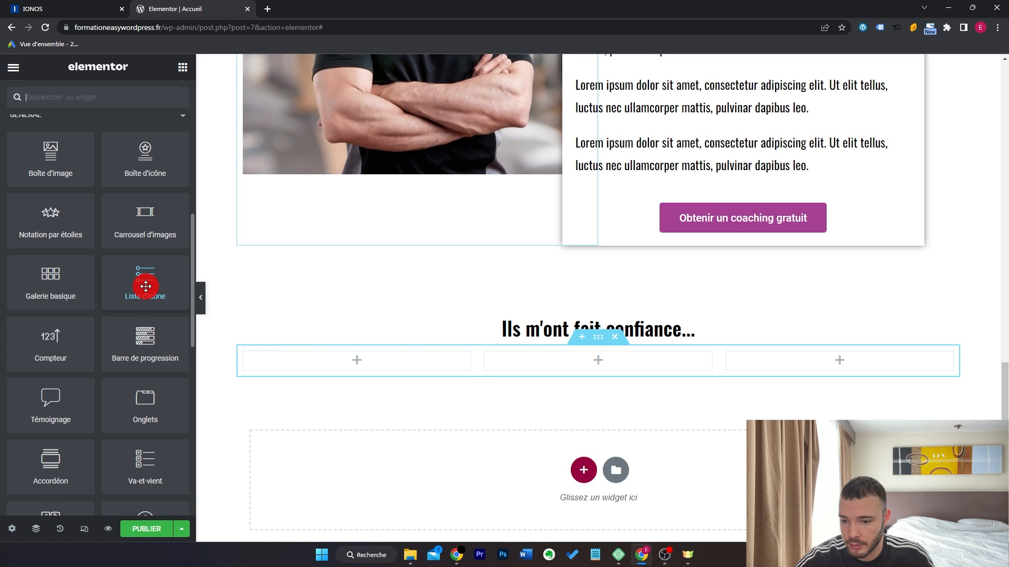
pyautogui.moveTo(19, 414); pyautogui.dragTo(419, 359)
pyautogui.click(98, 97)
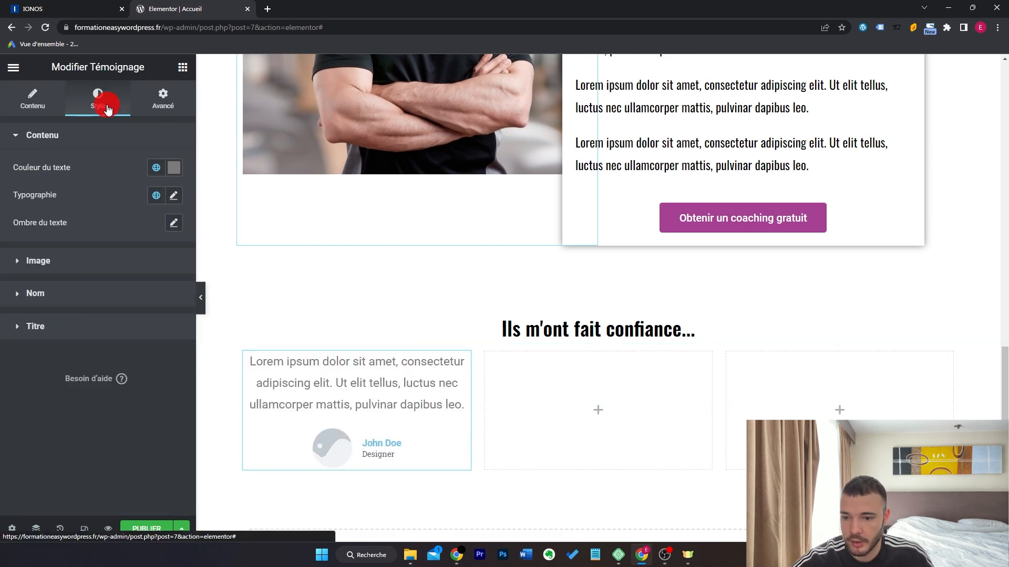
pyautogui.moveTo(79, 286); pyautogui.dragTo(1, 368)
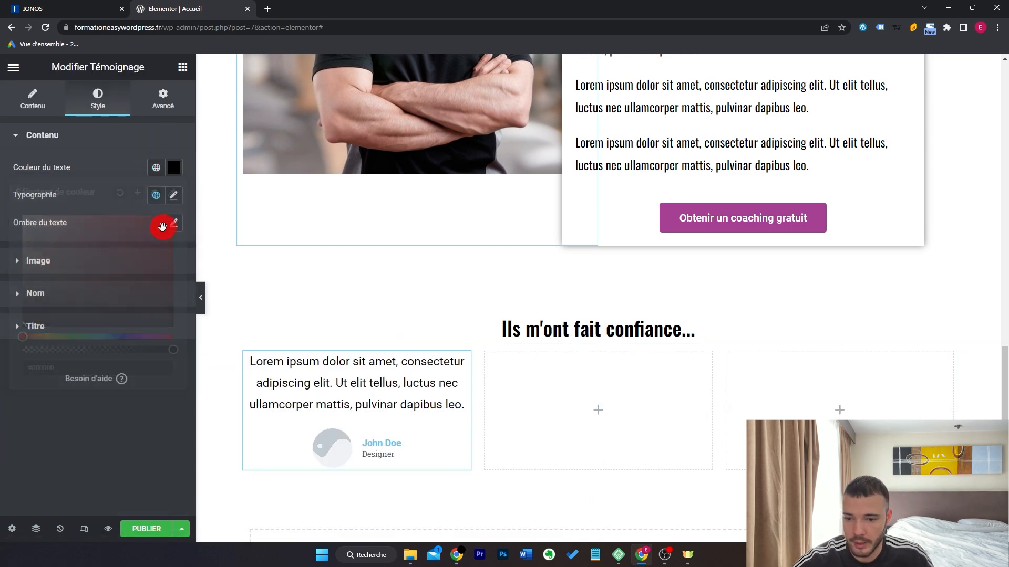
pyautogui.click(173, 197)
pyautogui.click(156, 260)
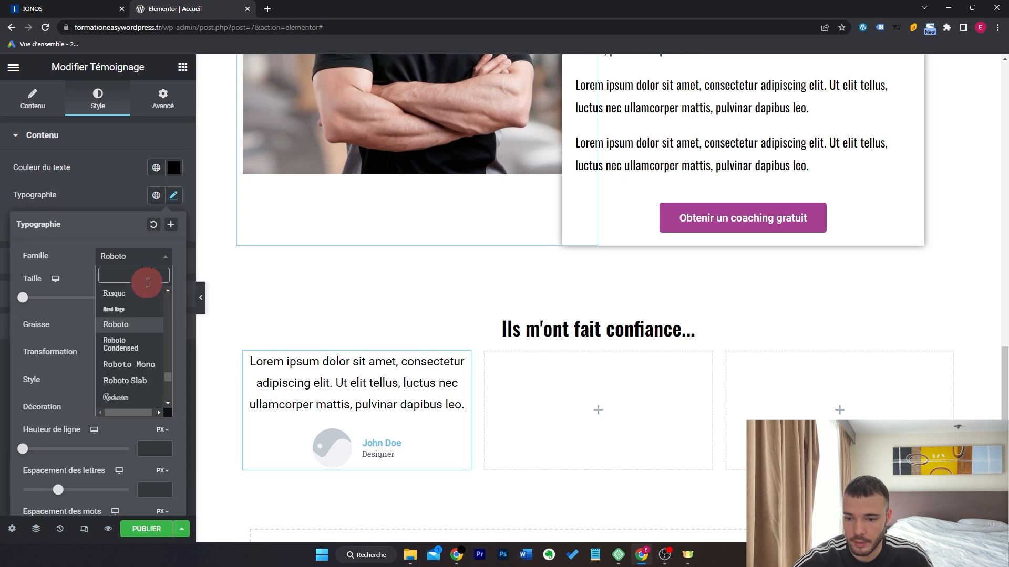
pyautogui.write('osw')
pyautogui.click(138, 309)
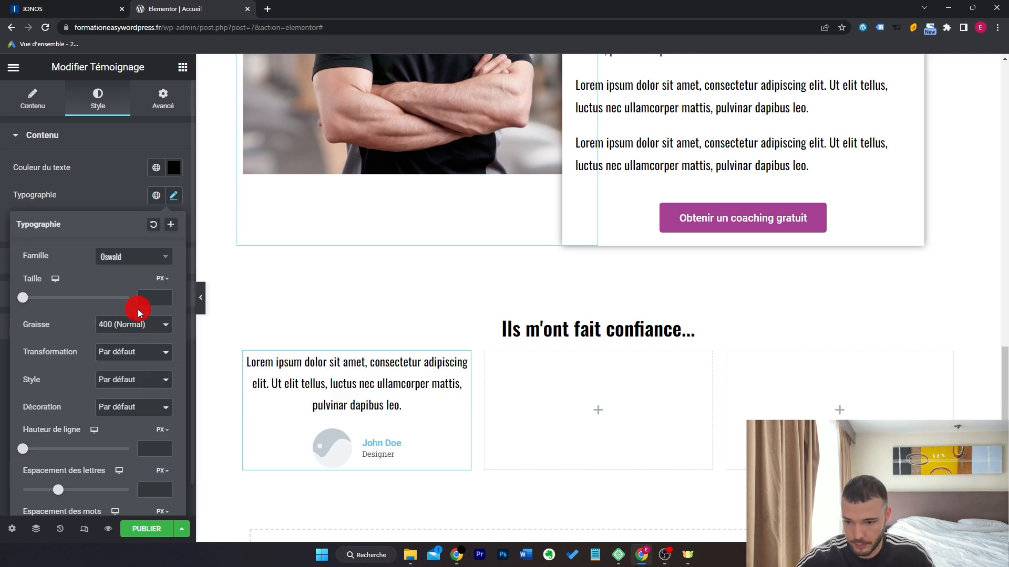
# Make the testimonial name the purple global colour and the job title black.
pyautogui.click(156, 261)
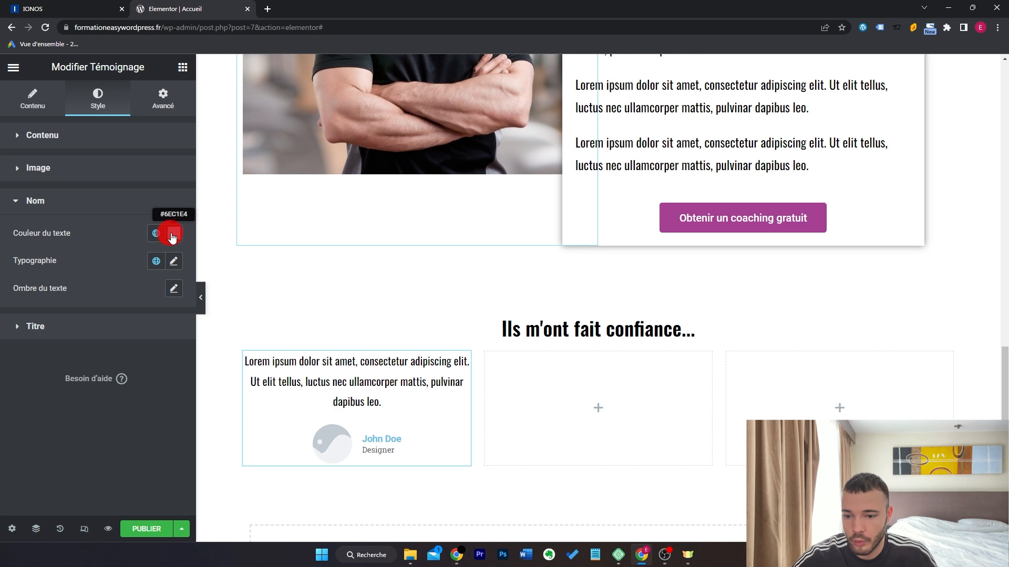
pyautogui.click(156, 233)
pyautogui.click(81, 396)
pyautogui.click(172, 261)
pyautogui.click(149, 320)
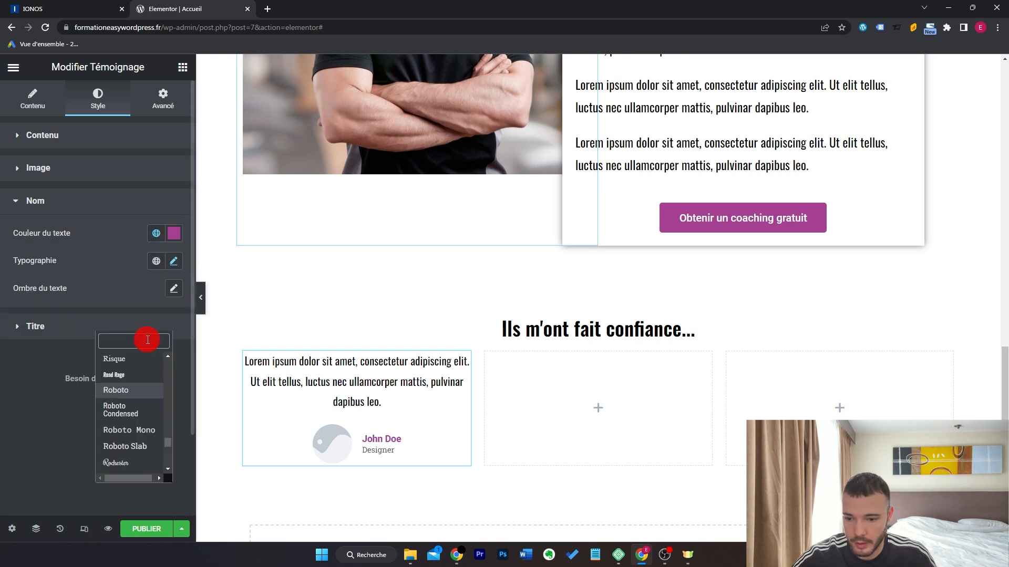
pyautogui.click(174, 266)
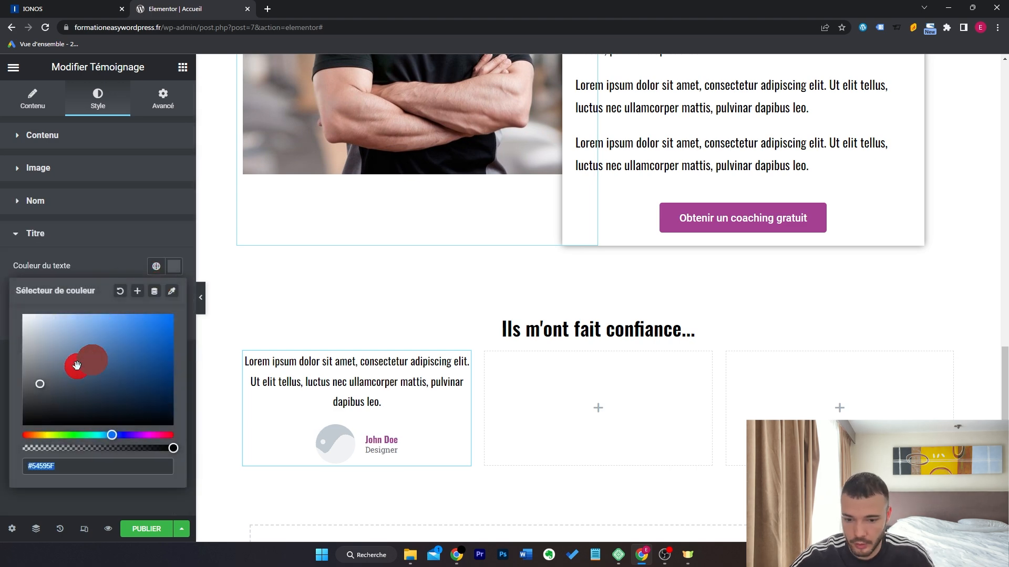
pyautogui.moveTo(77, 364); pyautogui.dragTo(1, 504)
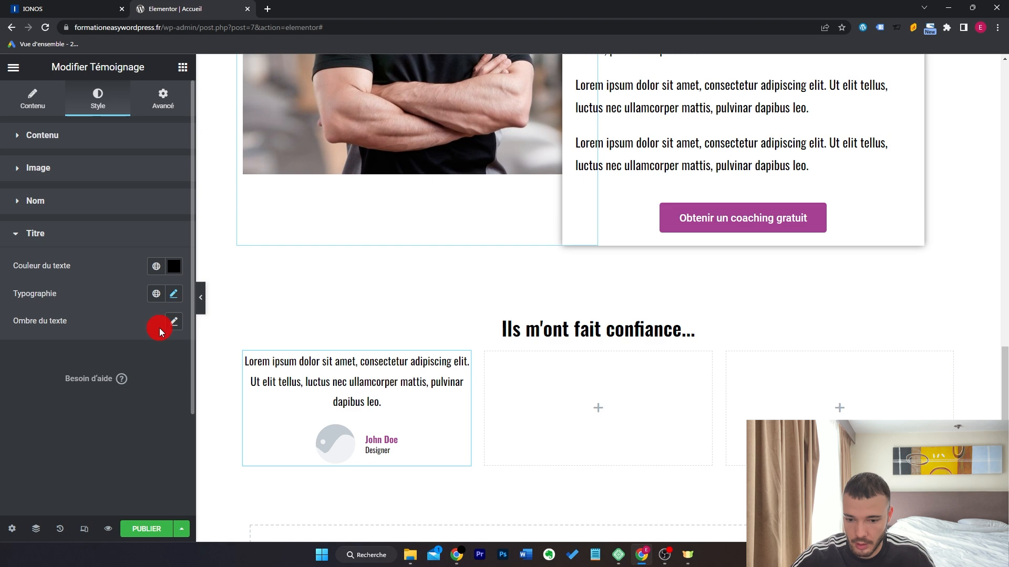
# Change the testimonial title from Designer to 'Perte de poids'.
pyautogui.click(32, 103)
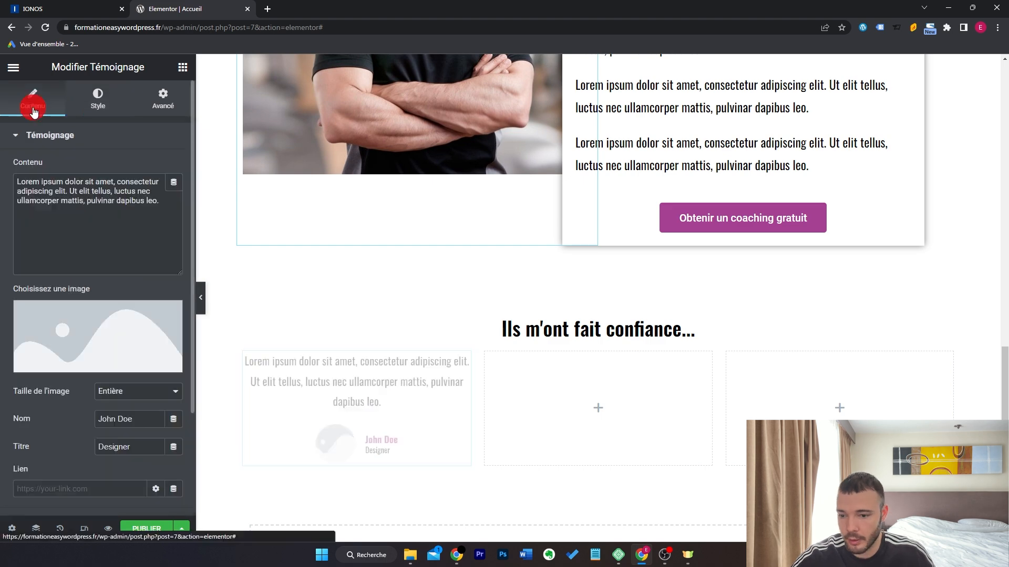
pyautogui.scroll(-3, 93, 367)
pyautogui.doubleClick(146, 312)
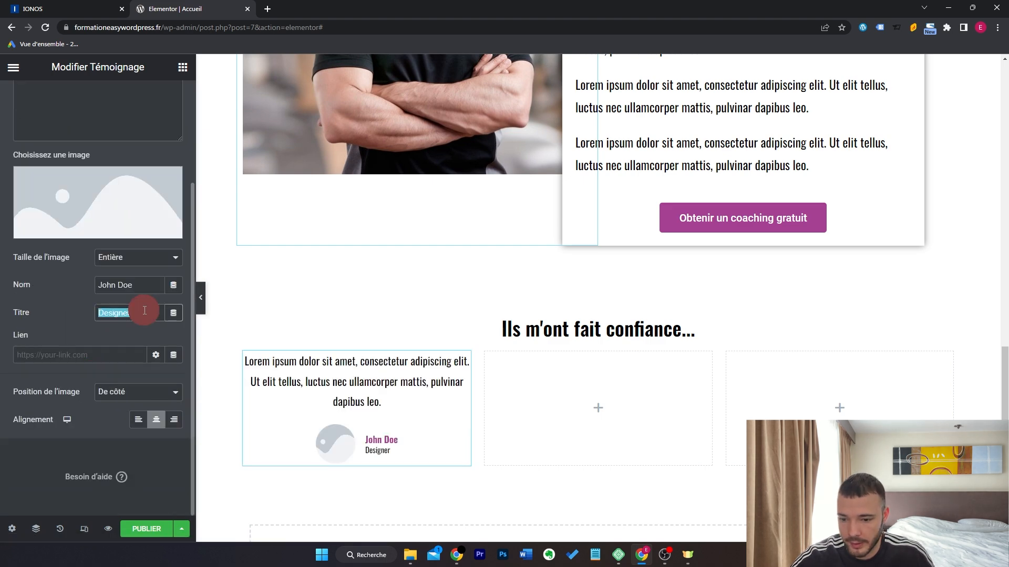
pyautogui.write('Perte de poids')
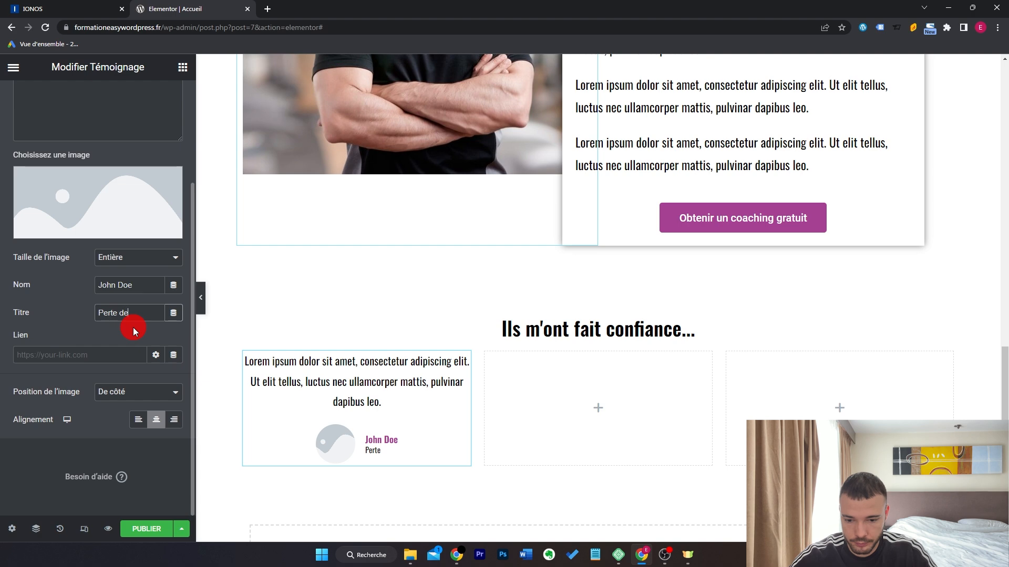
# Copy the testimonial and paste it into the middle and third columns.
pyautogui.rightClick(387, 410)
pyautogui.click(441, 349)
pyautogui.rightClick(576, 368)
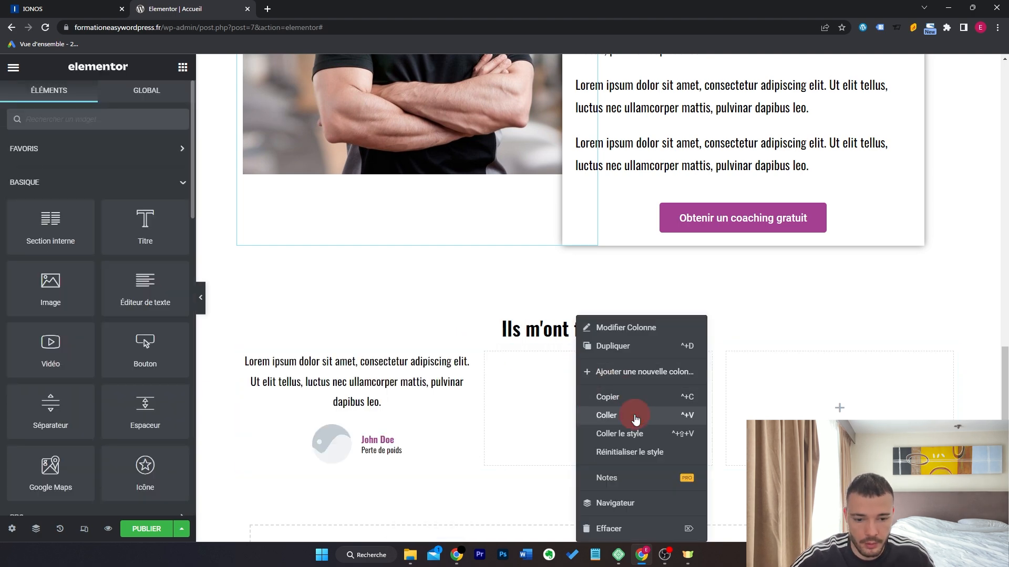
pyautogui.click(637, 417)
pyautogui.rightClick(822, 399)
pyautogui.click(855, 415)
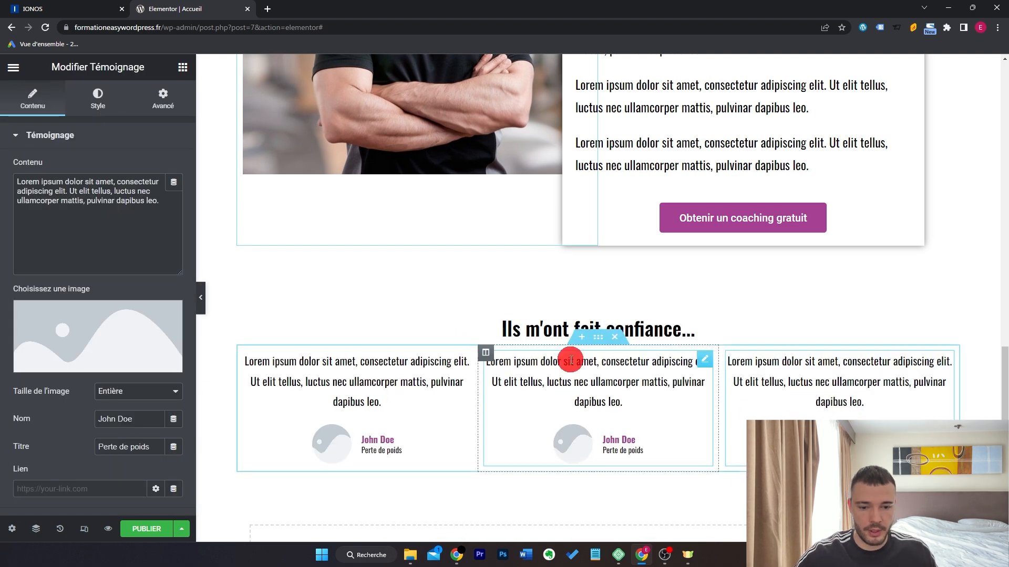
# Stretch the testimonials section and set its content width to Pleine largeur.
pyautogui.click(599, 336)
pyautogui.click(173, 345)
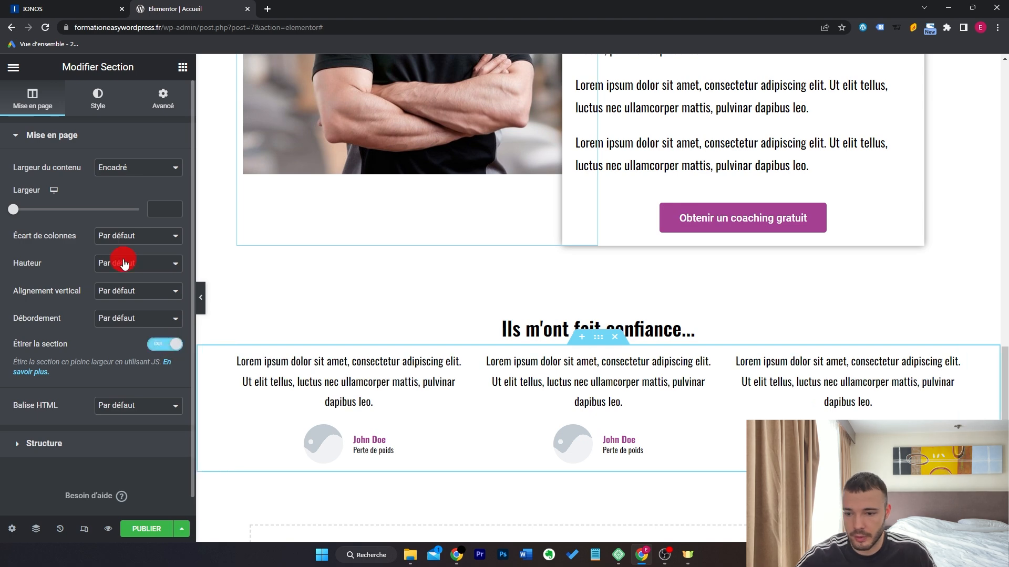
pyautogui.click(127, 177)
pyautogui.click(127, 192)
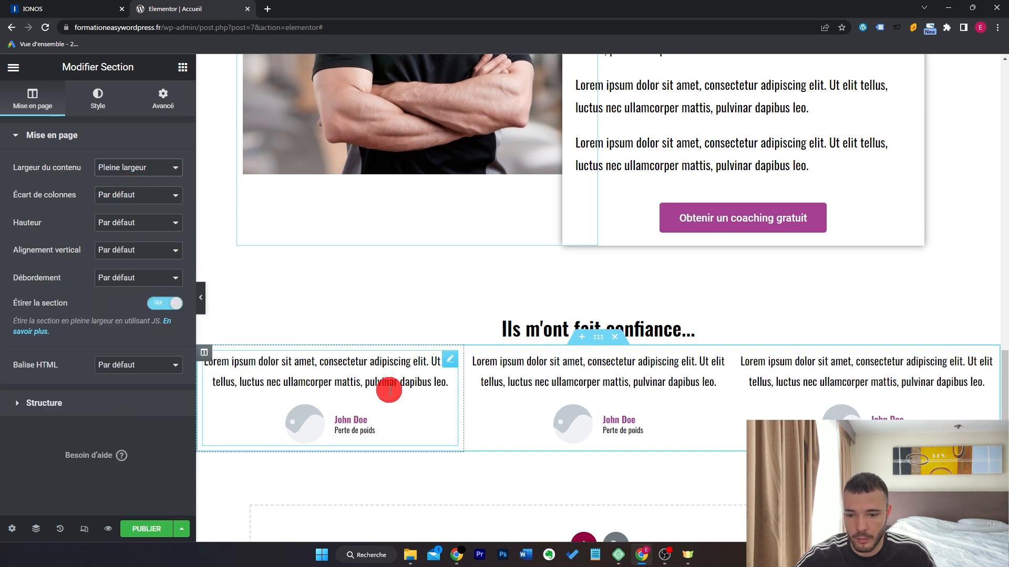
pyautogui.click(201, 302)
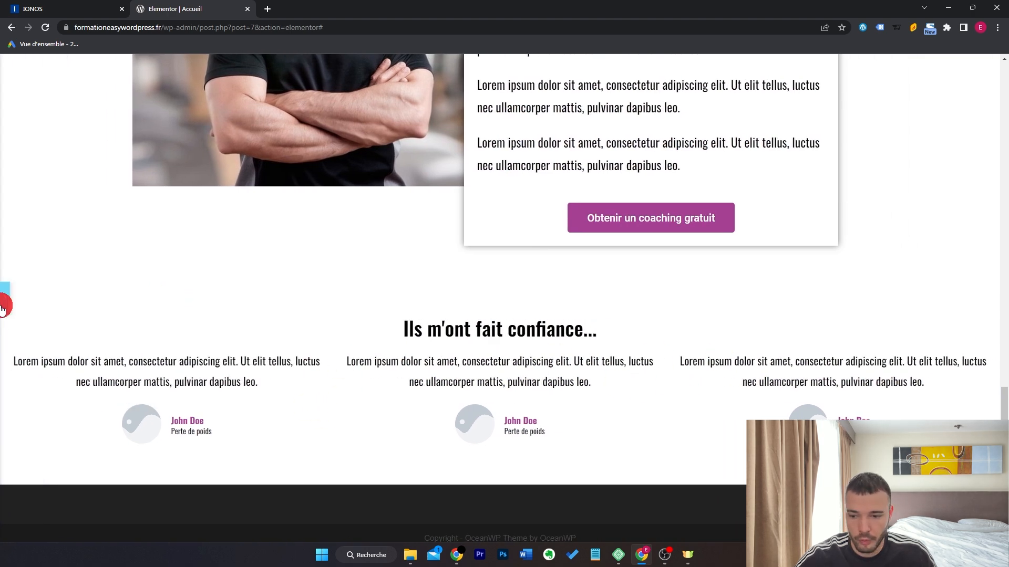
pyautogui.click(5, 297)
# Set a custom, wider column gap between the testimonials.
pyautogui.click(145, 203)
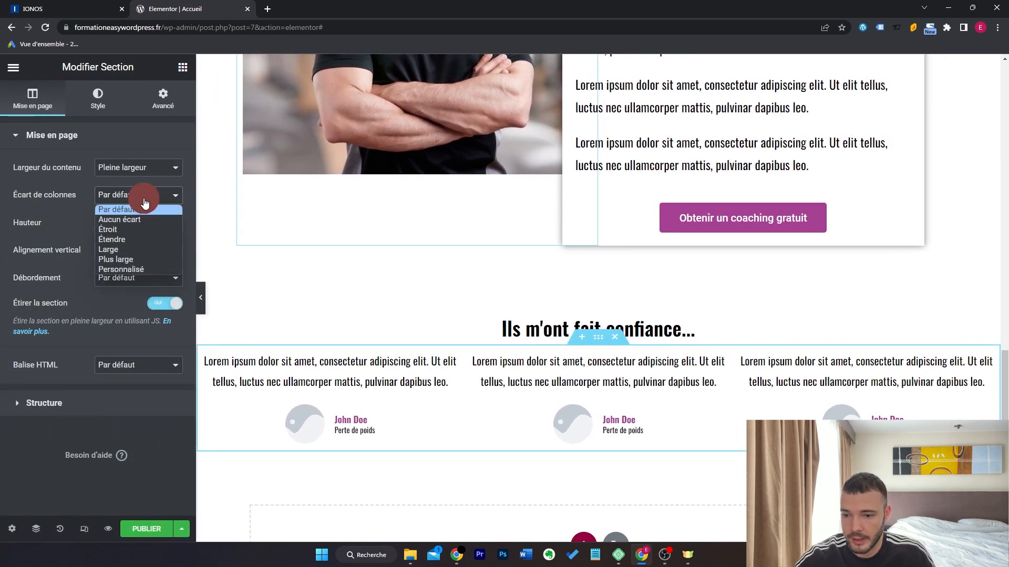
pyautogui.click(148, 270)
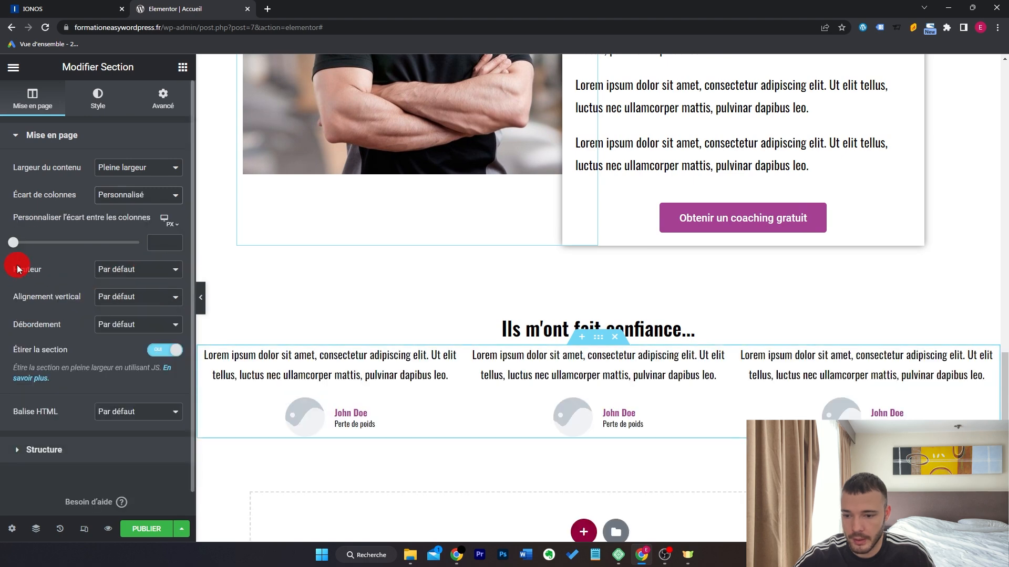
pyautogui.moveTo(16, 245); pyautogui.dragTo(26, 243)
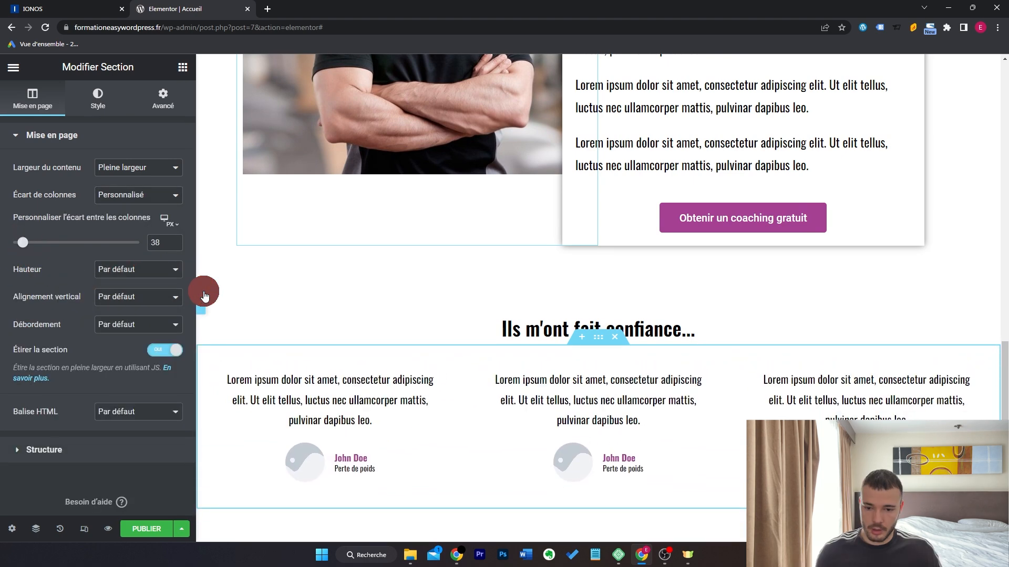
pyautogui.click(202, 296)
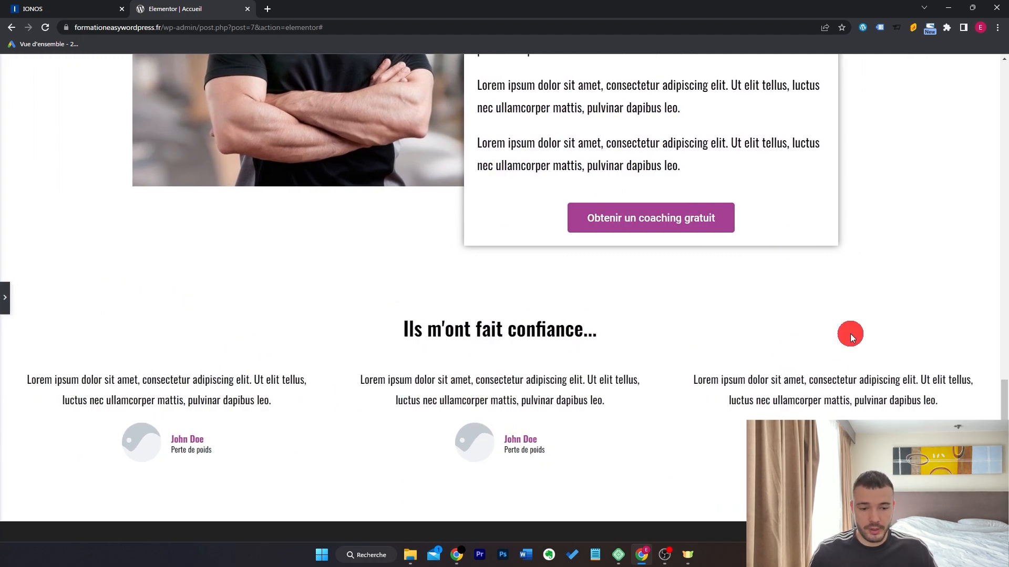
pyautogui.scroll(-1, 849, 333)
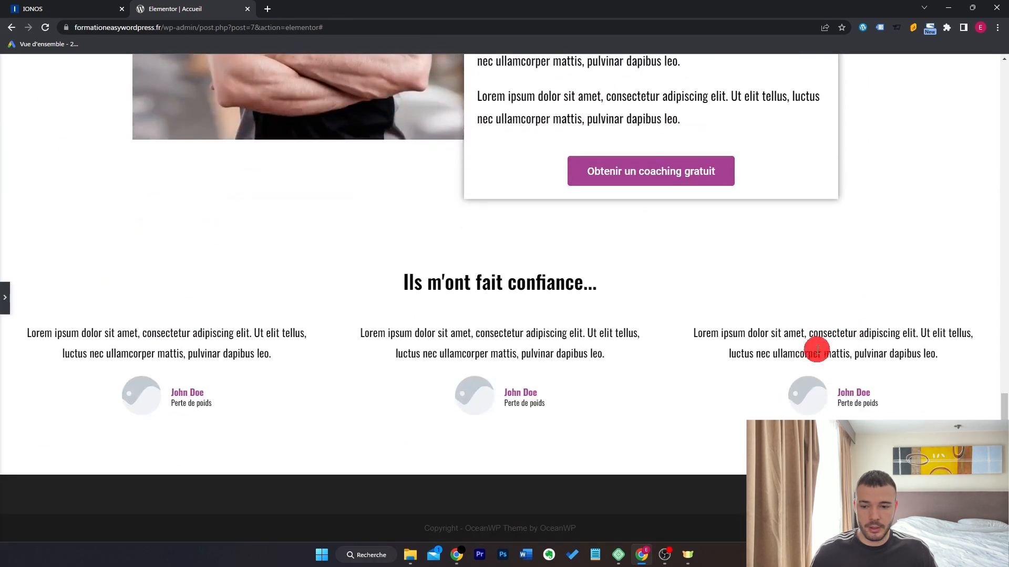
# Give the section 30 px right and left padding.
pyautogui.click(817, 350)
pyautogui.click(163, 97)
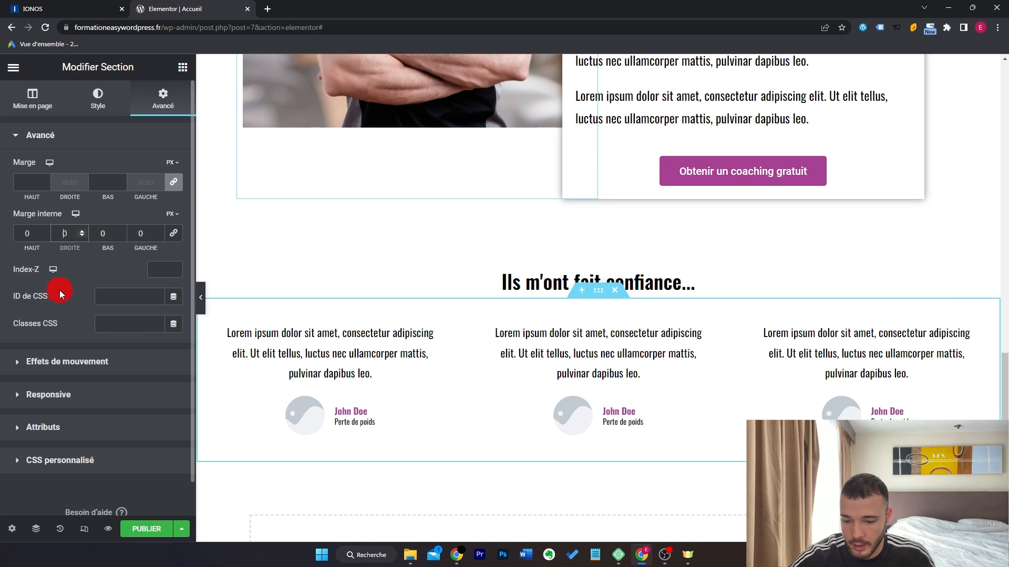
pyautogui.write('4')
pyautogui.click(138, 234)
pyautogui.write('4')
pyautogui.click(200, 297)
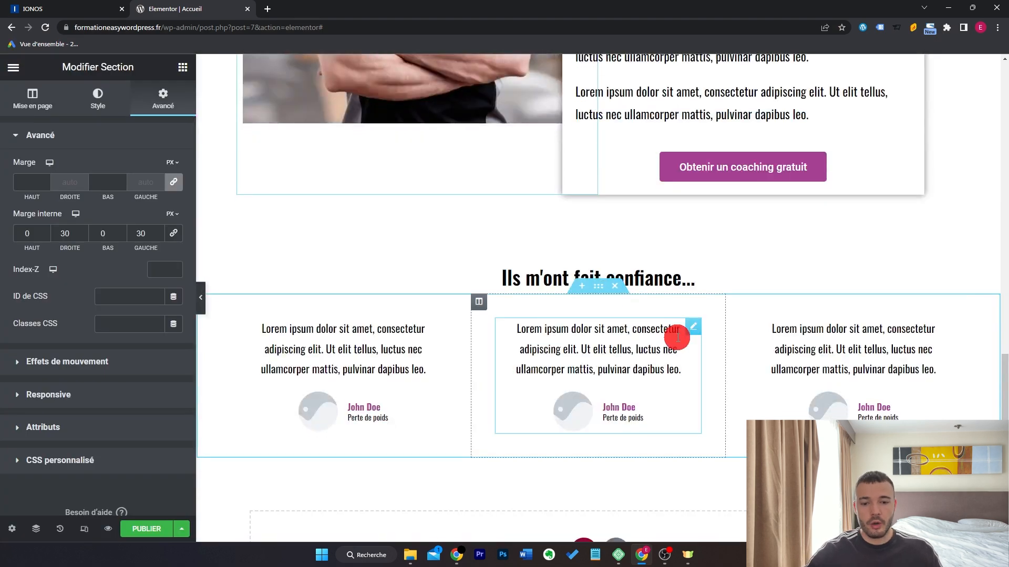
pyautogui.scroll(-3, 676, 336)
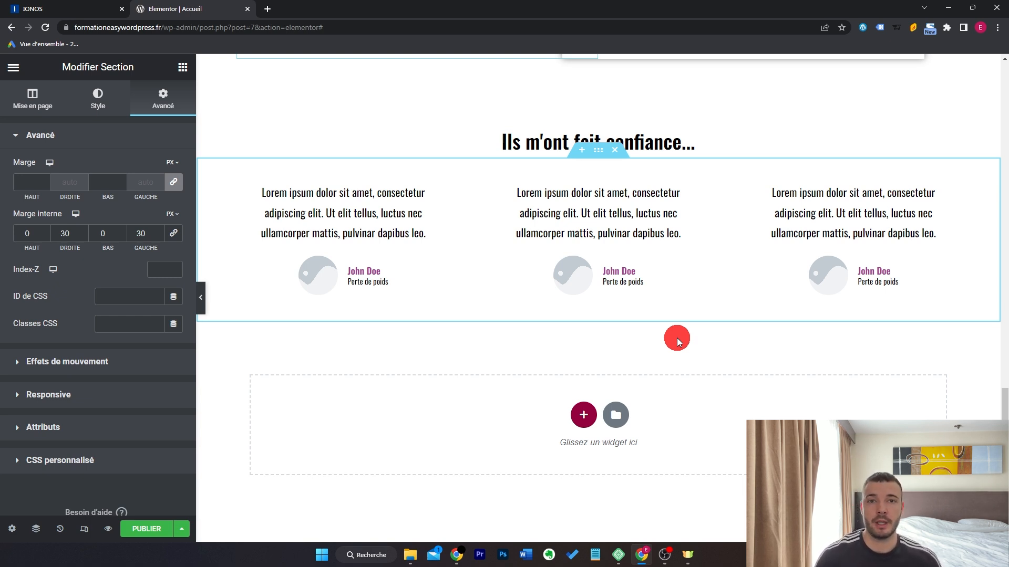
# Add a stretched one-column section below the testimonials with the purple global background.
pyautogui.scroll(-2, 676, 341)
pyautogui.click(584, 327)
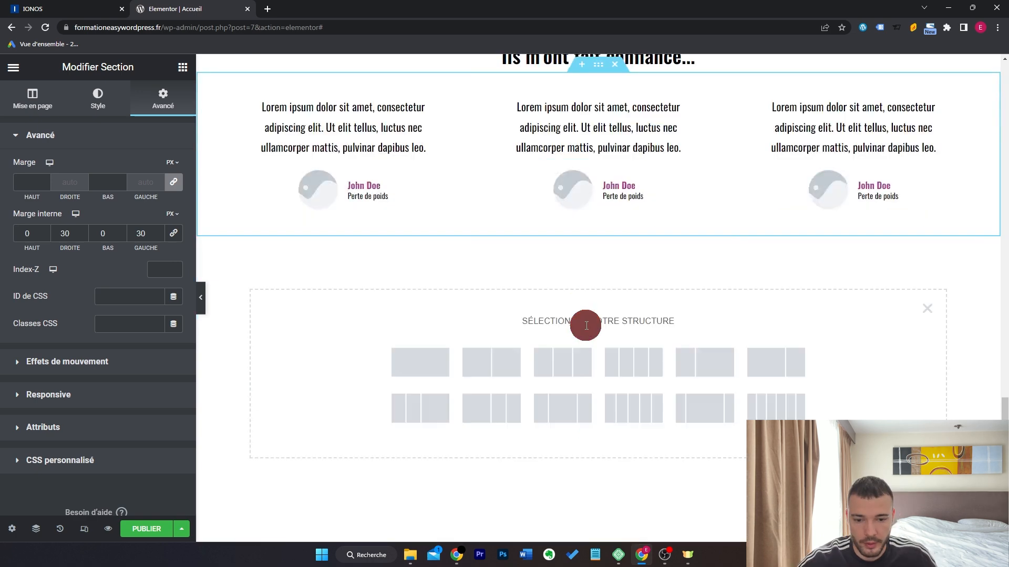
pyautogui.click(422, 362)
pyautogui.click(167, 345)
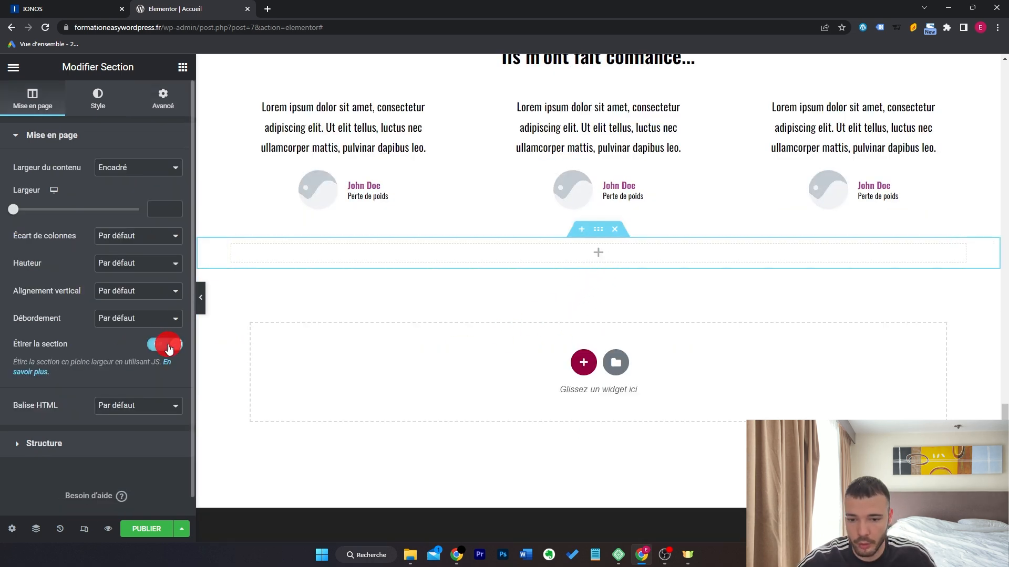
pyautogui.click(98, 111)
pyautogui.click(121, 194)
pyautogui.click(156, 222)
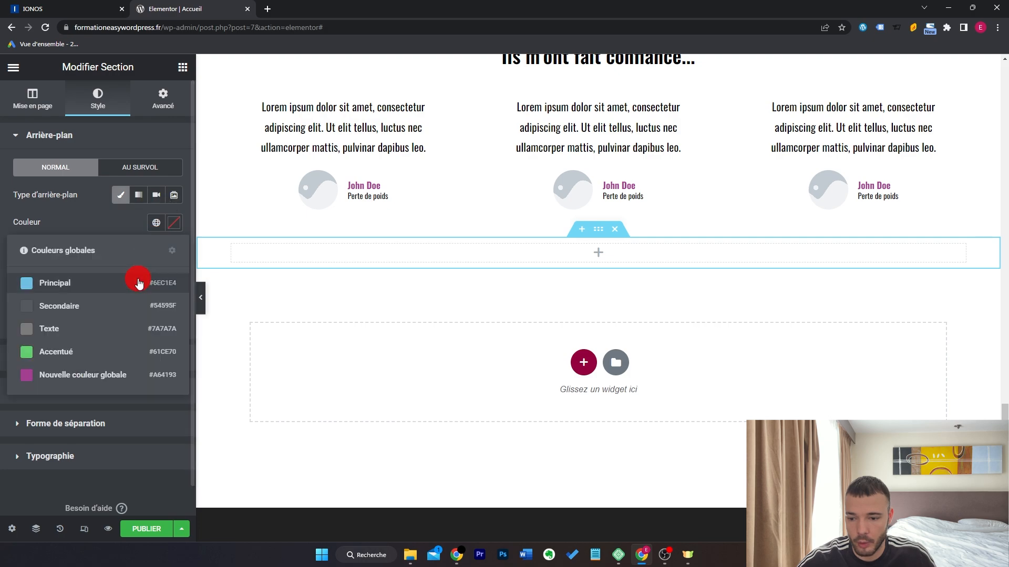
pyautogui.click(135, 375)
pyautogui.scroll(-3, 698, 222)
# Paste the coach heading into the purple section as white 'Obtenez votre coaching gratuit'.
pyautogui.rightClick(706, 274)
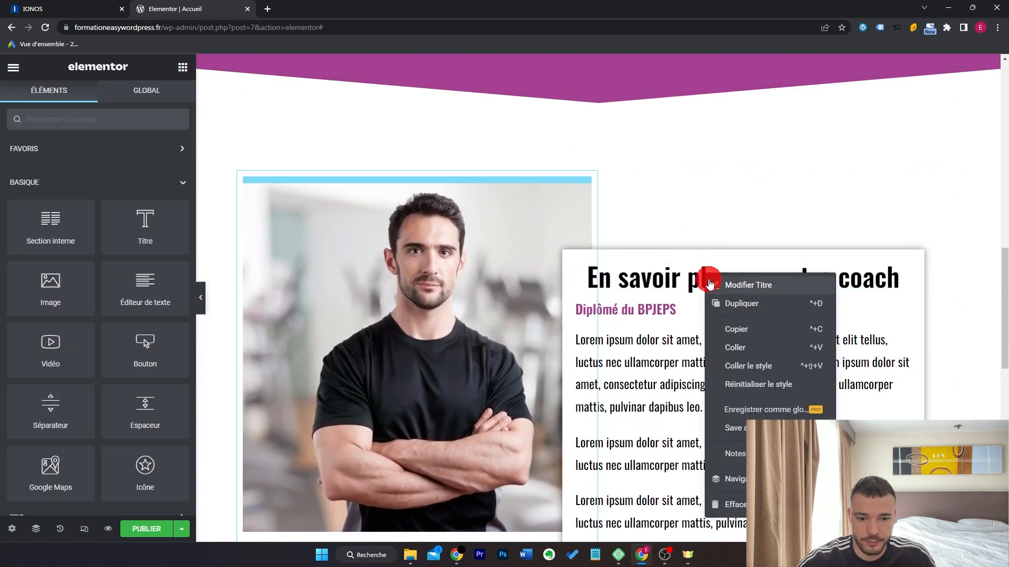
pyautogui.click(732, 330)
pyautogui.scroll(-10, 666, 298)
pyautogui.rightClick(586, 256)
pyautogui.click(638, 333)
pyautogui.tripleClick(124, 207)
pyautogui.write('Obtenez votre coach')
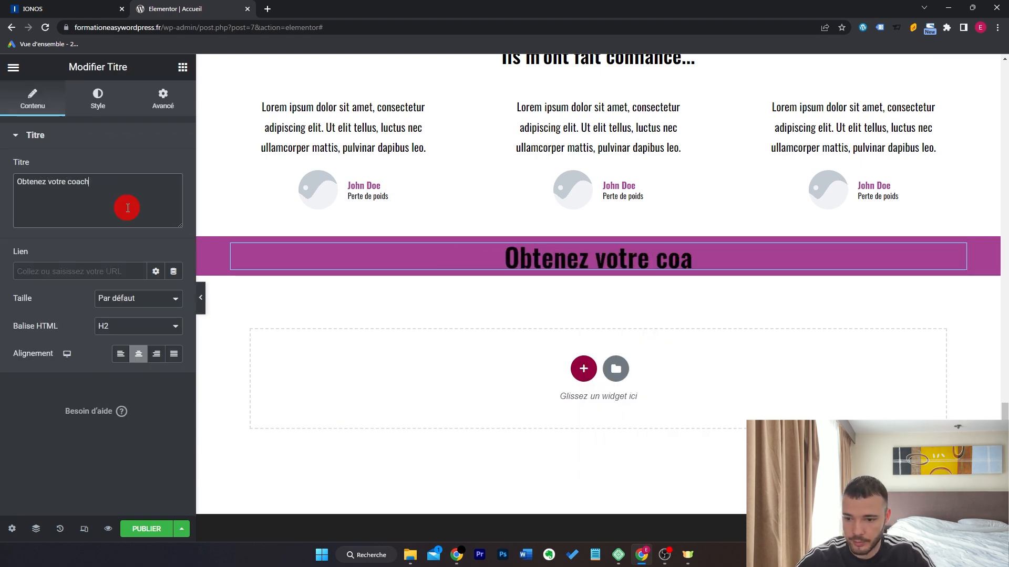
pyautogui.write('ing gratuit')
pyautogui.click(97, 99)
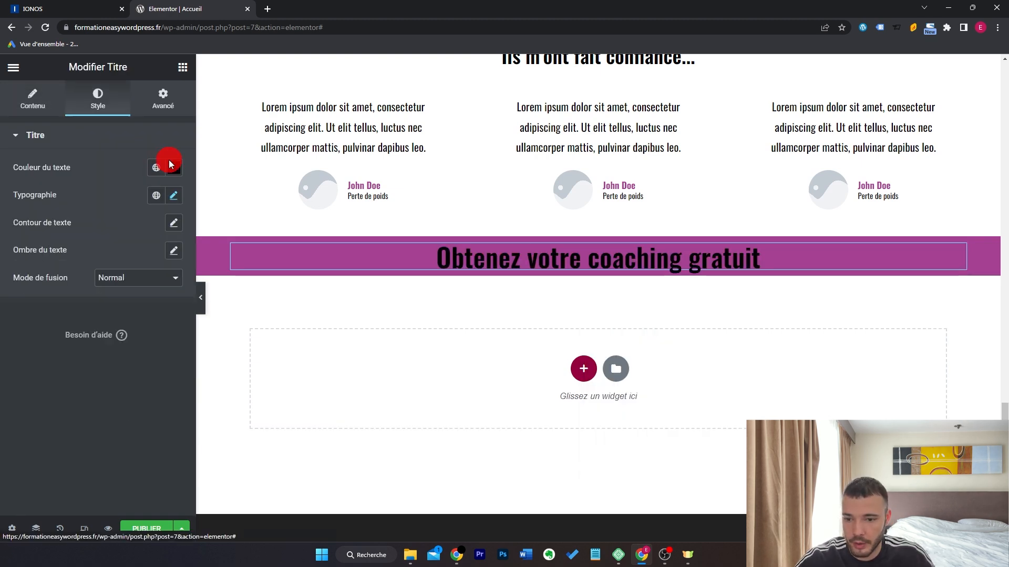
pyautogui.click(174, 167)
pyautogui.moveTo(149, 220); pyautogui.dragTo(3, 213)
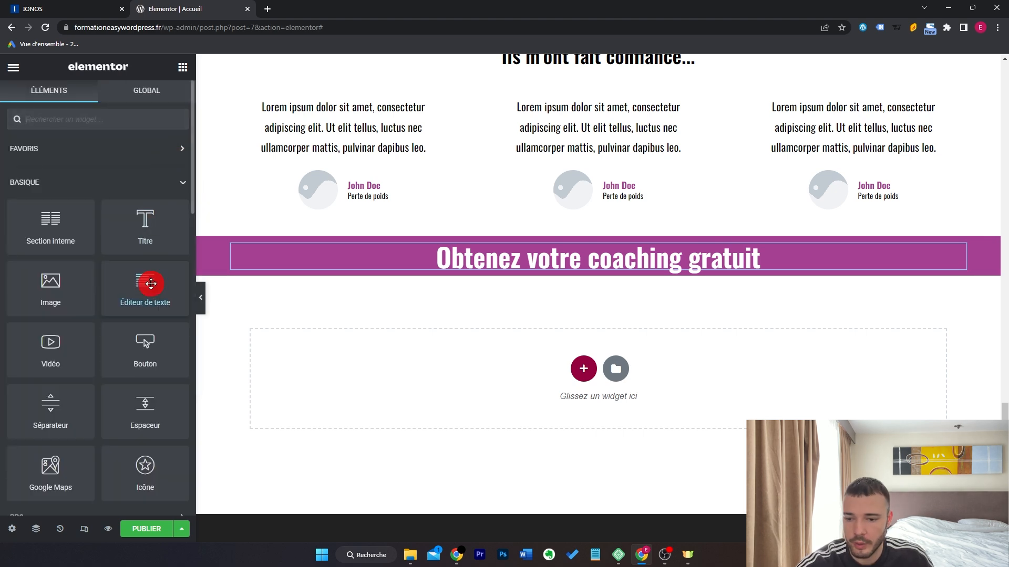
# Add a text block below with white Oswald paragraphs at 22 px.
pyautogui.moveTo(151, 284); pyautogui.dragTo(669, 265)
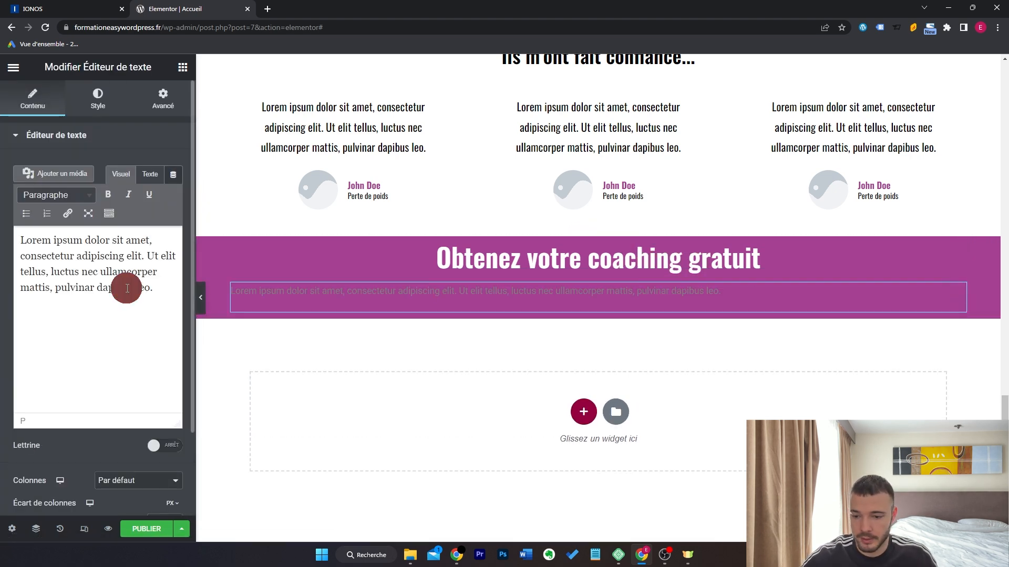
pyautogui.click(97, 99)
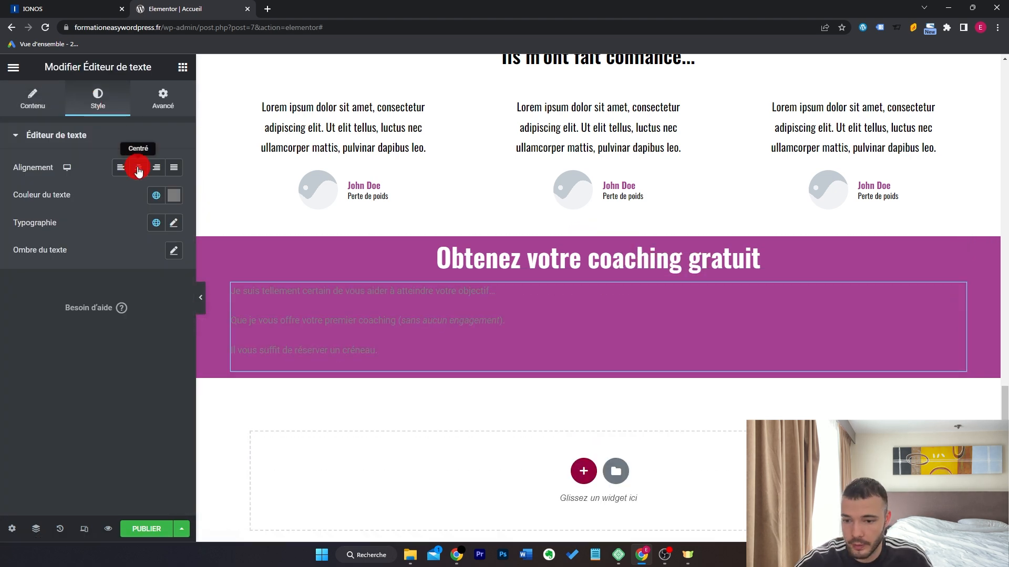
pyautogui.click(138, 167)
pyautogui.click(173, 195)
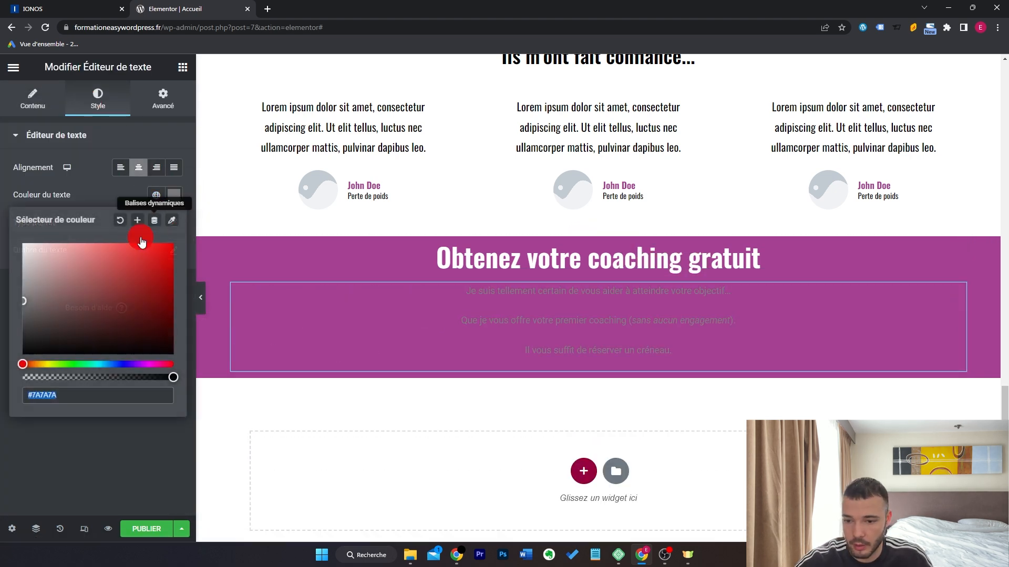
pyautogui.moveTo(165, 219); pyautogui.dragTo(2, 198)
pyautogui.click(40, 476)
pyautogui.click(173, 222)
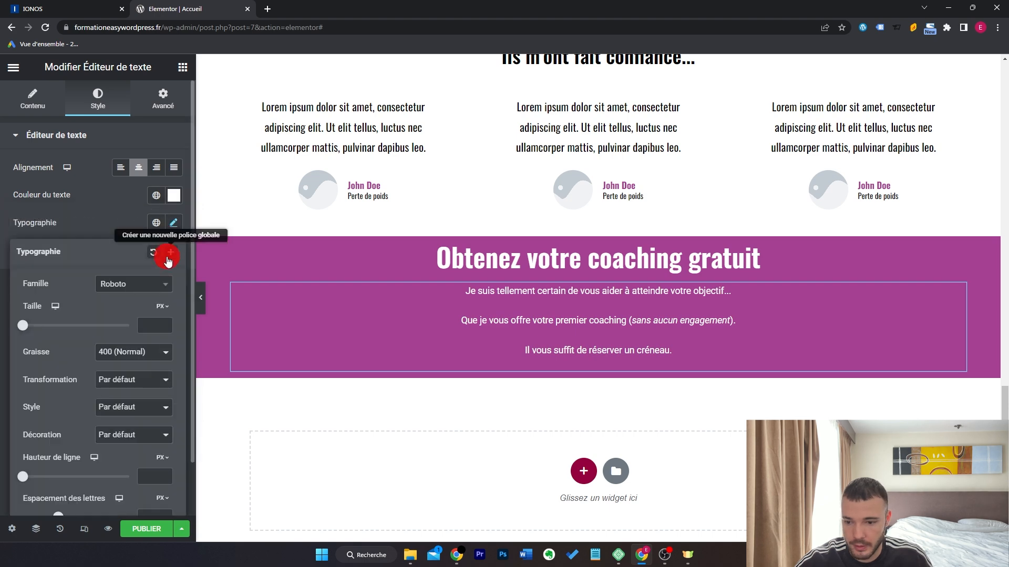
pyautogui.click(151, 294)
pyautogui.click(135, 424)
pyautogui.moveTo(166, 322); pyautogui.dragTo(168, 326)
pyautogui.click(173, 222)
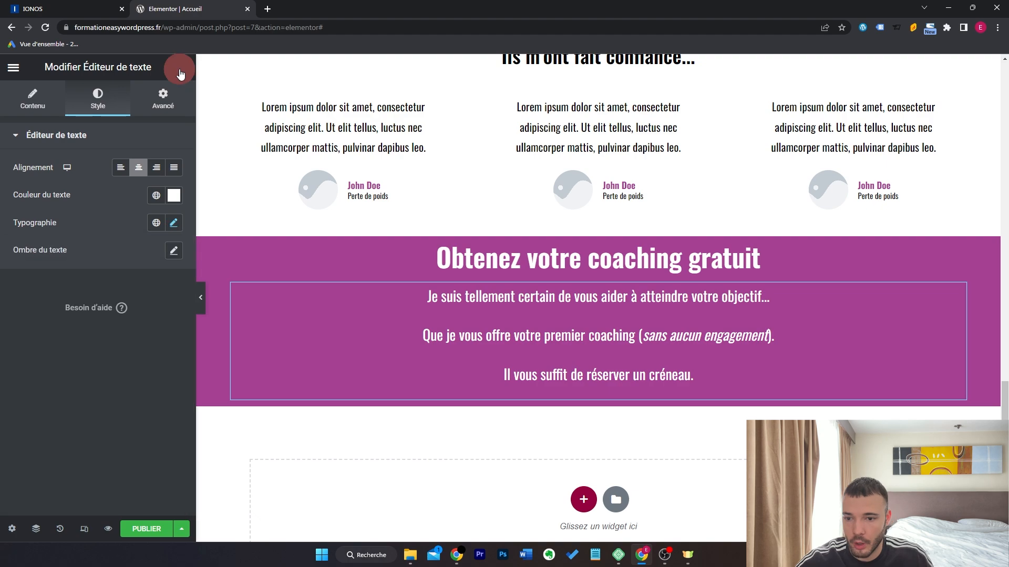
pyautogui.click(183, 67)
pyautogui.scroll(4, 653, 319)
# Copy the existing coaching button and paste it below the paragraph text block.
pyautogui.scroll(3, 653, 320)
pyautogui.rightClick(638, 295)
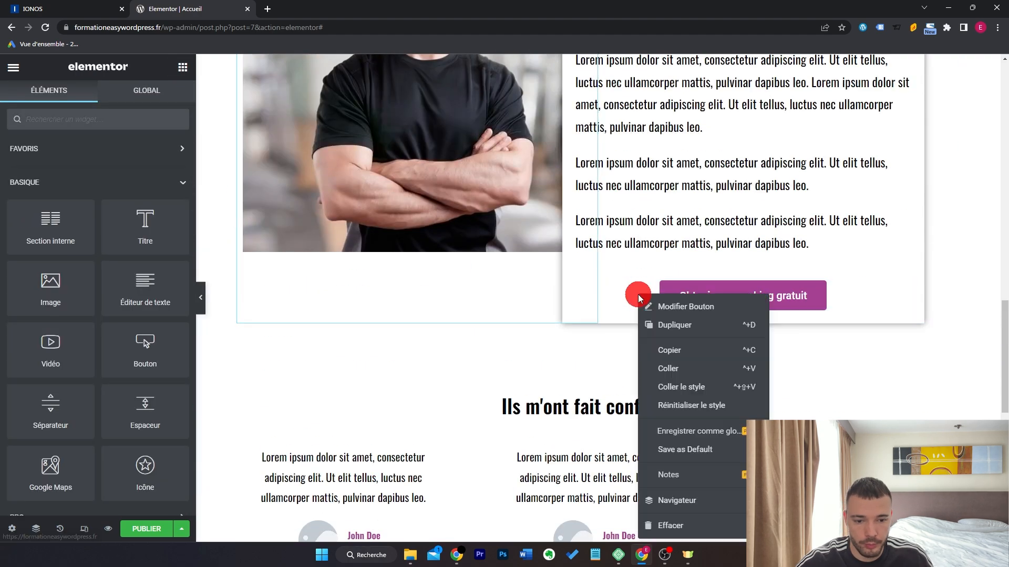
pyautogui.click(652, 350)
pyautogui.scroll(-5, 670, 345)
pyautogui.rightClick(670, 346)
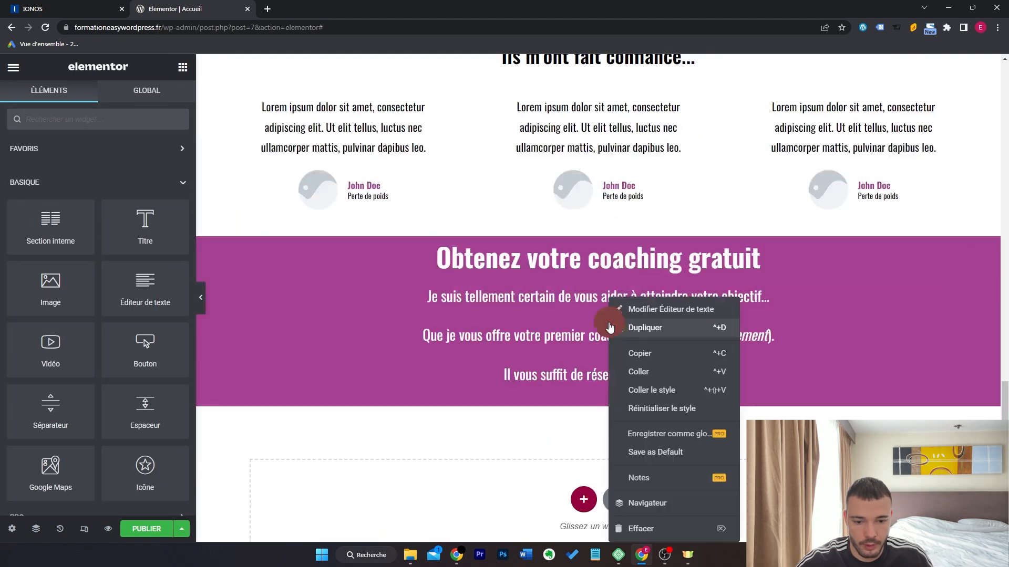
pyautogui.click(653, 374)
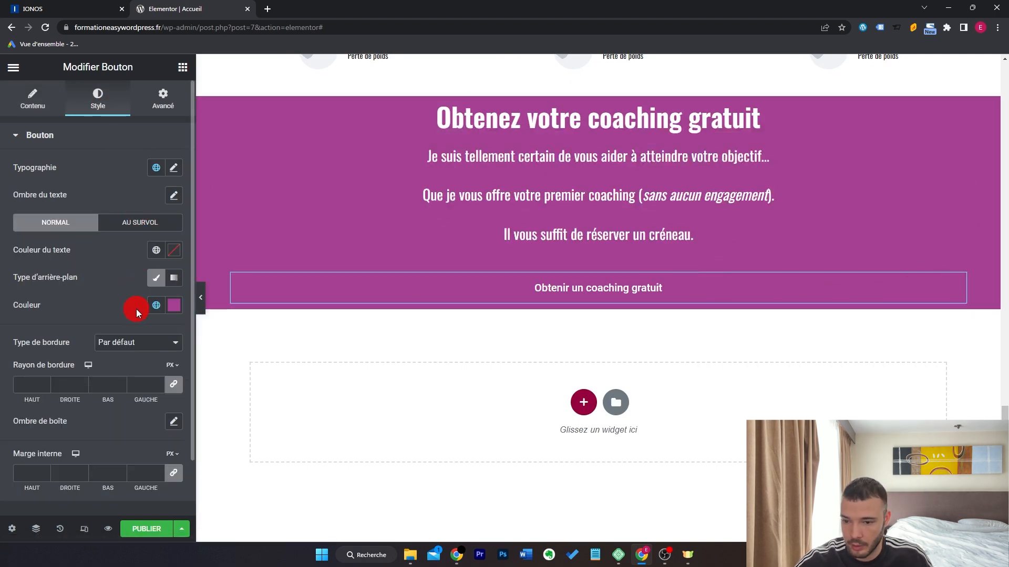
# Make the pasted button's background white and its text the global purple colour.
pyautogui.click(173, 305)
pyautogui.click(44, 360)
pyautogui.moveTo(45, 360); pyautogui.dragTo(1, 313)
pyautogui.click(82, 269)
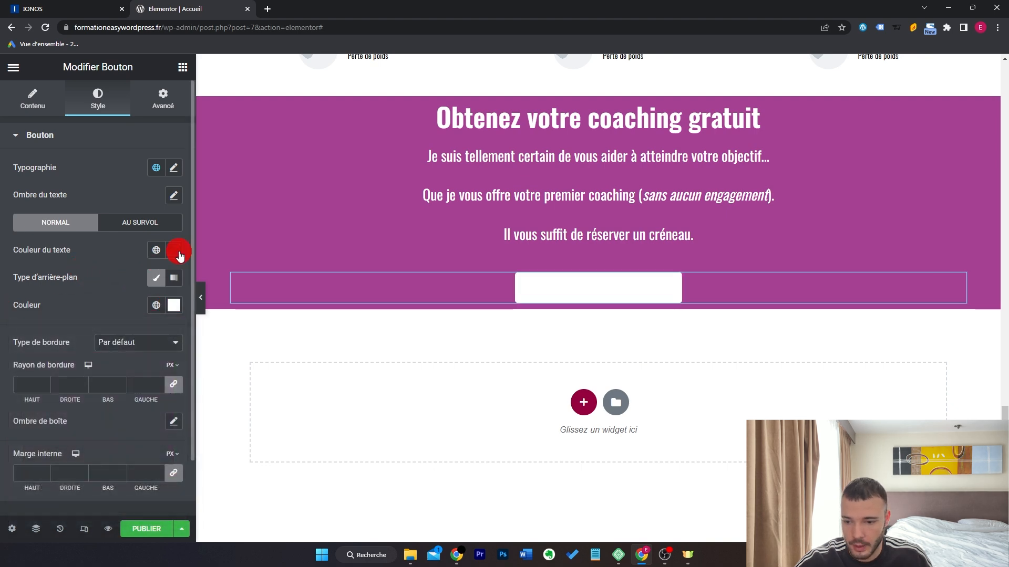
pyautogui.click(165, 255)
pyautogui.click(115, 399)
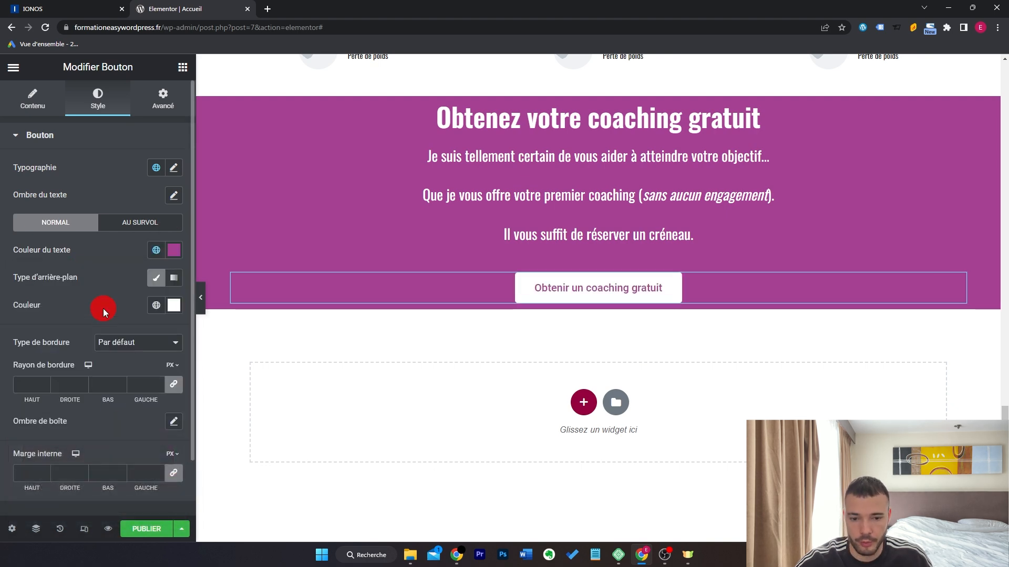
# Set the button size to Grand and its text transformation to uppercase (Majuscule).
pyautogui.click(165, 296)
pyautogui.click(156, 336)
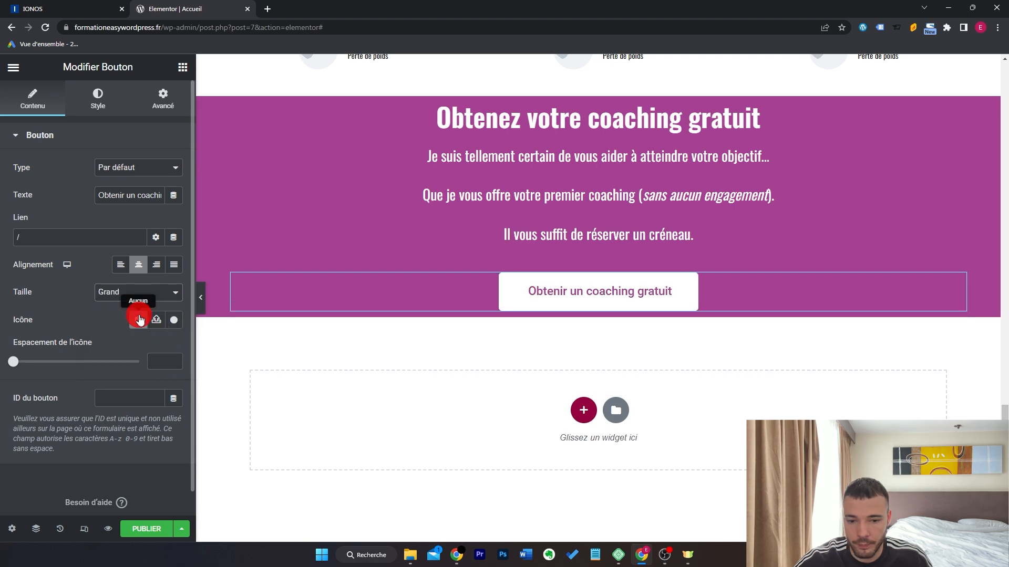
pyautogui.click(96, 109)
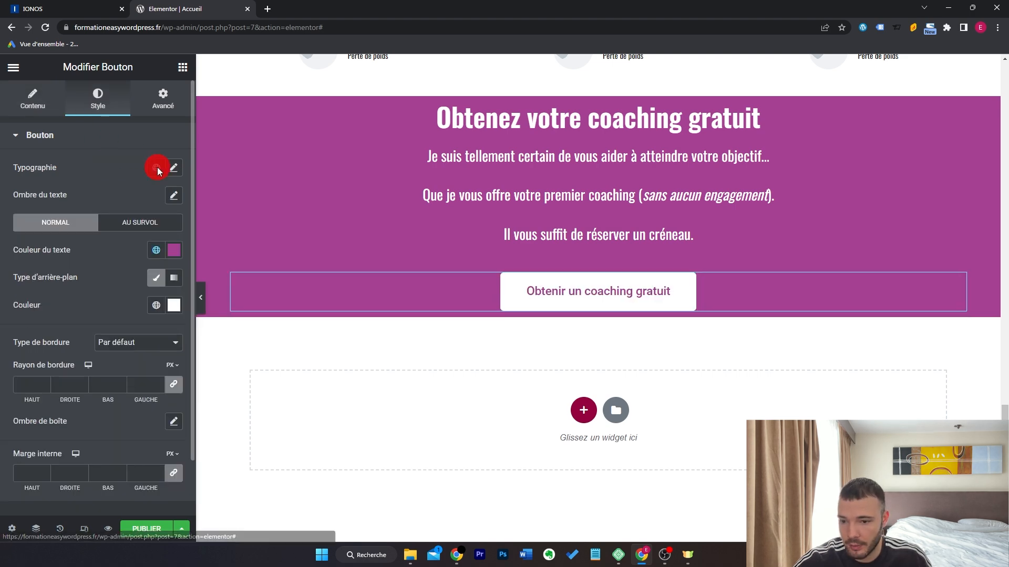
pyautogui.click(176, 169)
pyautogui.click(129, 338)
pyautogui.click(129, 352)
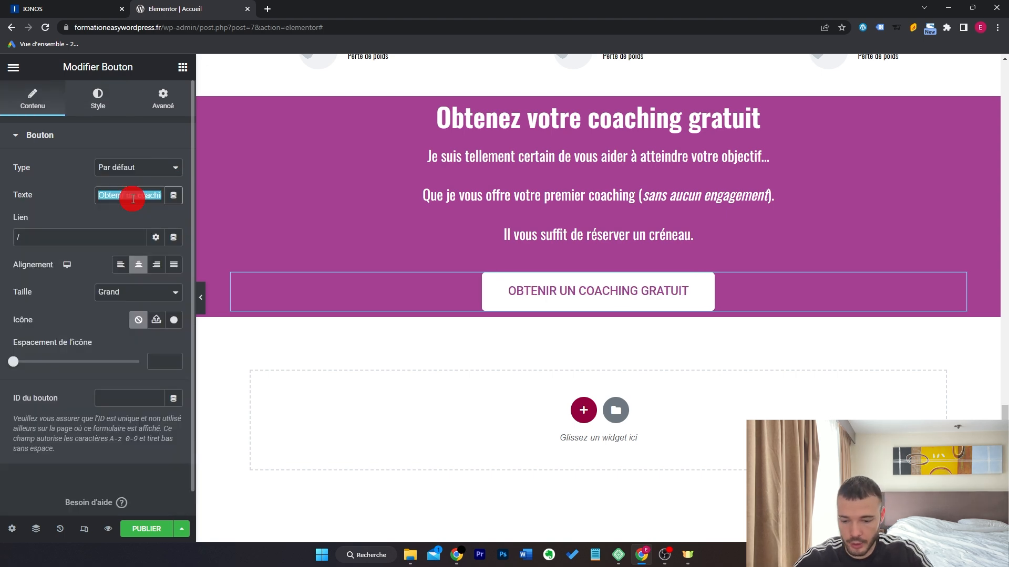
# Change the button text to 'Réserver mon coaching gratuit'.
pyautogui.write('Réserver')
pyautogui.write('mon coaching gratuit')
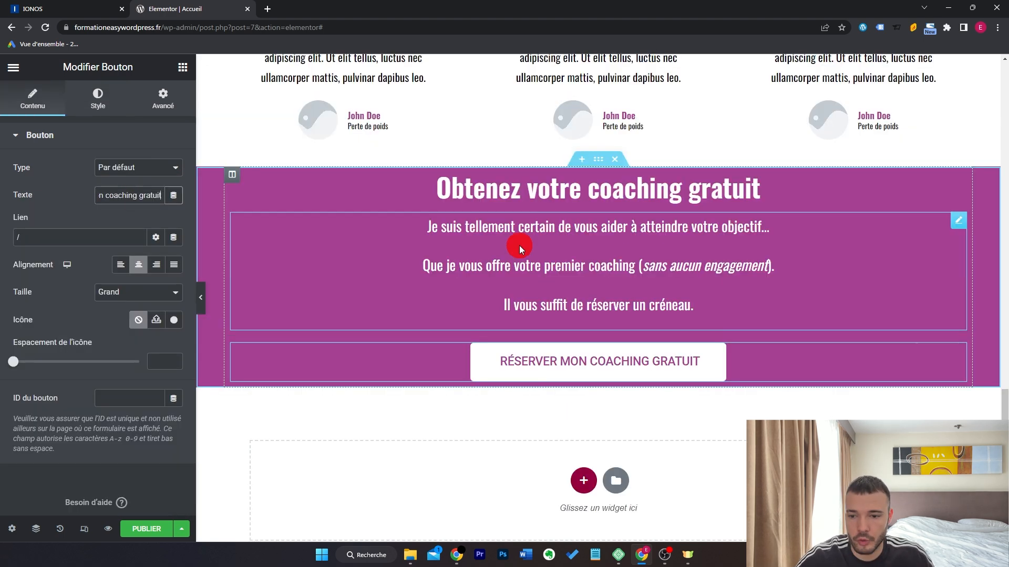
pyautogui.click(182, 67)
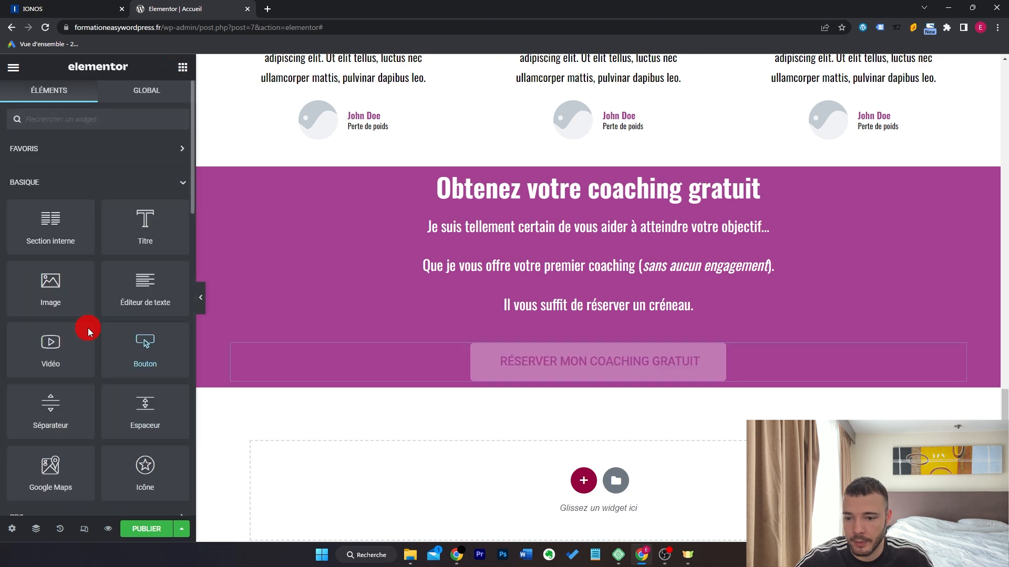
# Add an Image widget above the button and upload giphy.gif into it.
pyautogui.moveTo(38, 291); pyautogui.dragTo(625, 336)
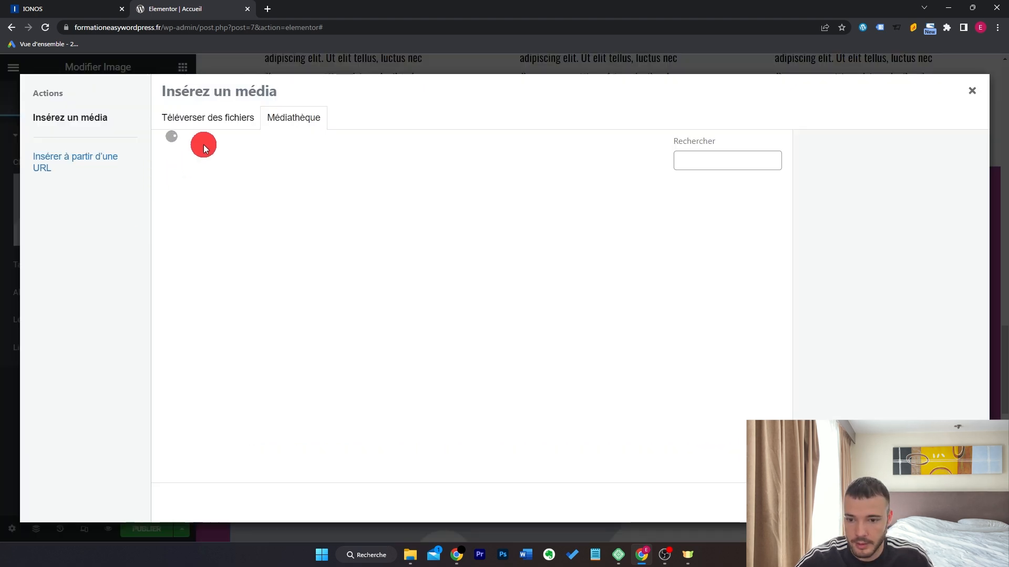
pyautogui.click(239, 119)
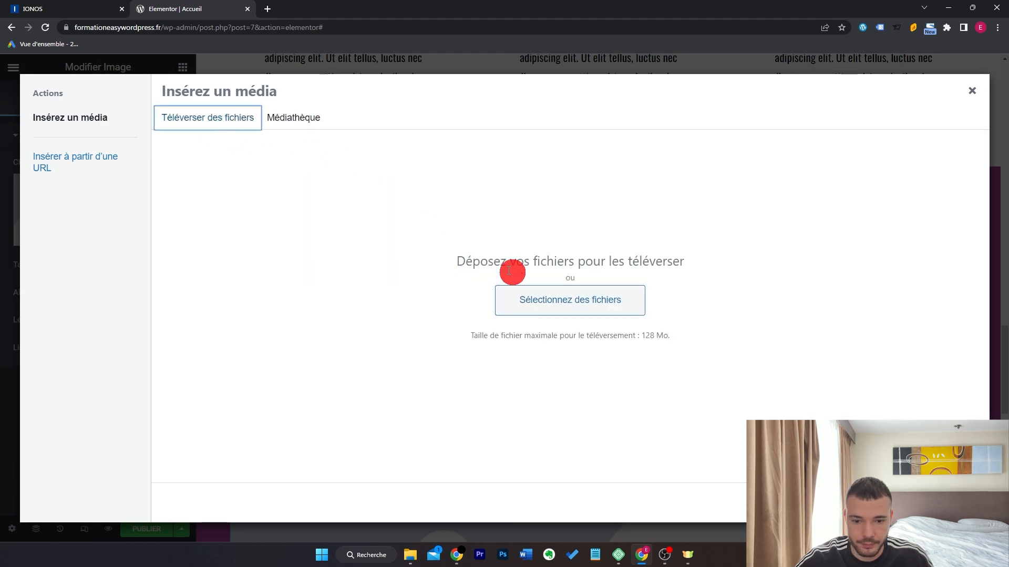
pyautogui.click(546, 295)
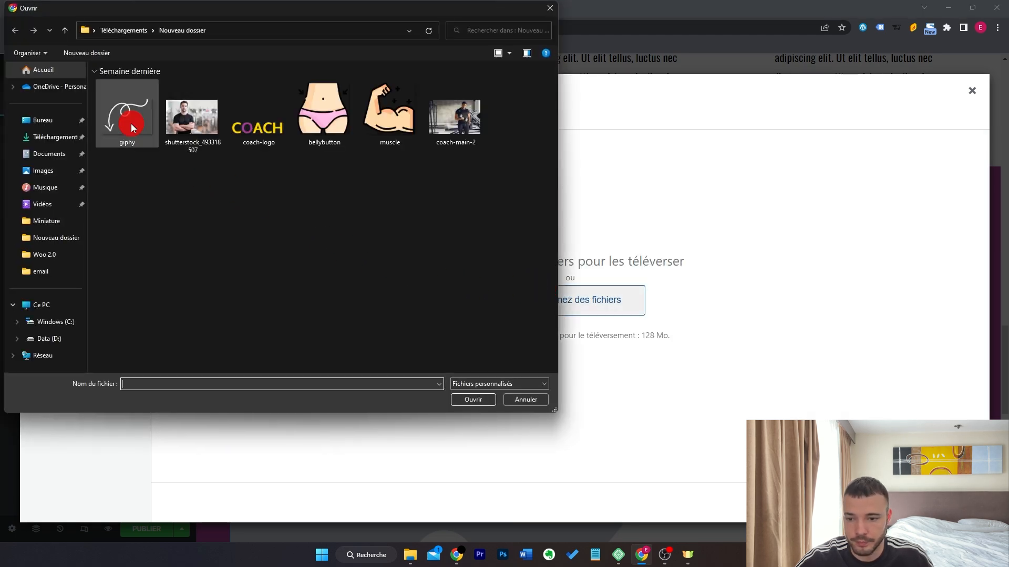
pyautogui.doubleClick(130, 124)
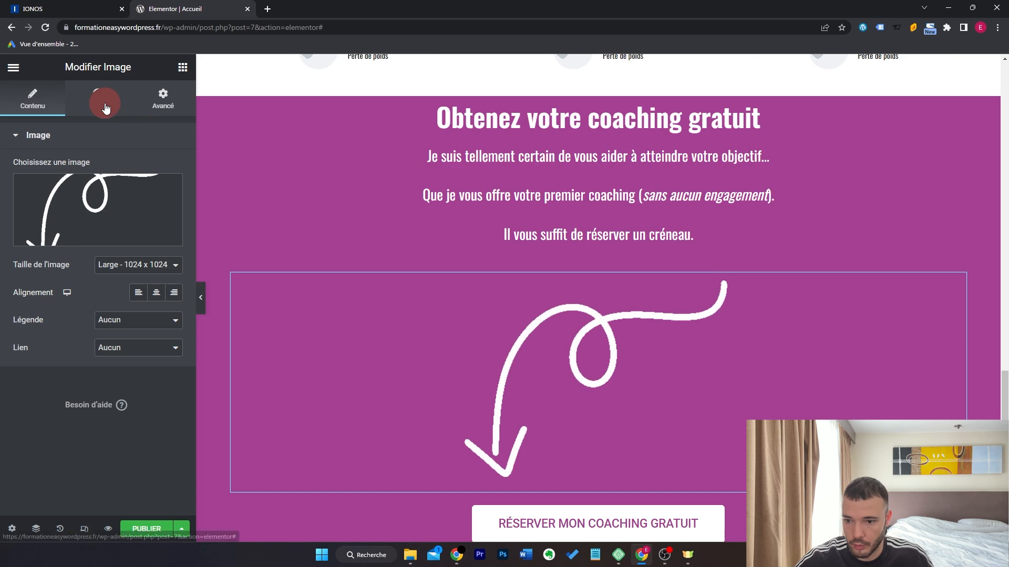
# Shrink the arrow image's width to about 12% in its Style settings.
pyautogui.click(98, 98)
pyautogui.moveTo(54, 184); pyautogui.dragTo(27, 189)
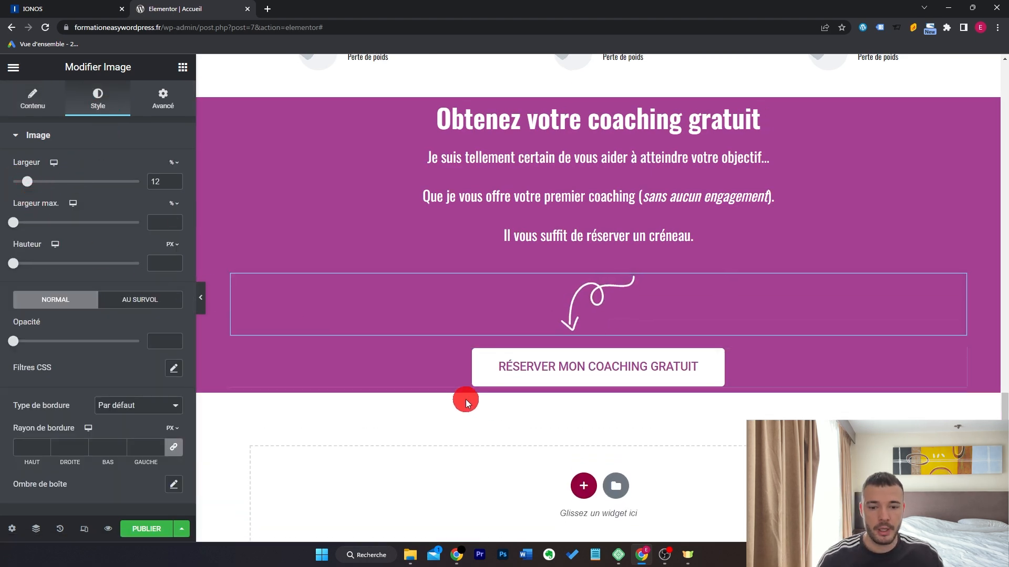
pyautogui.scroll(1, 466, 403)
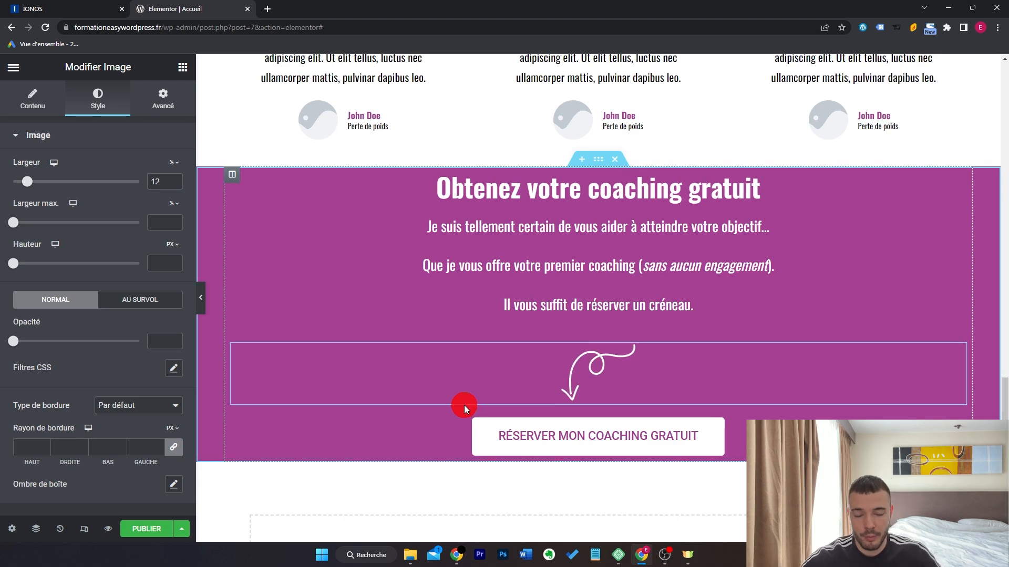
# Give the purple section a 100 px top margin and a -80 px bottom margin.
pyautogui.click(598, 159)
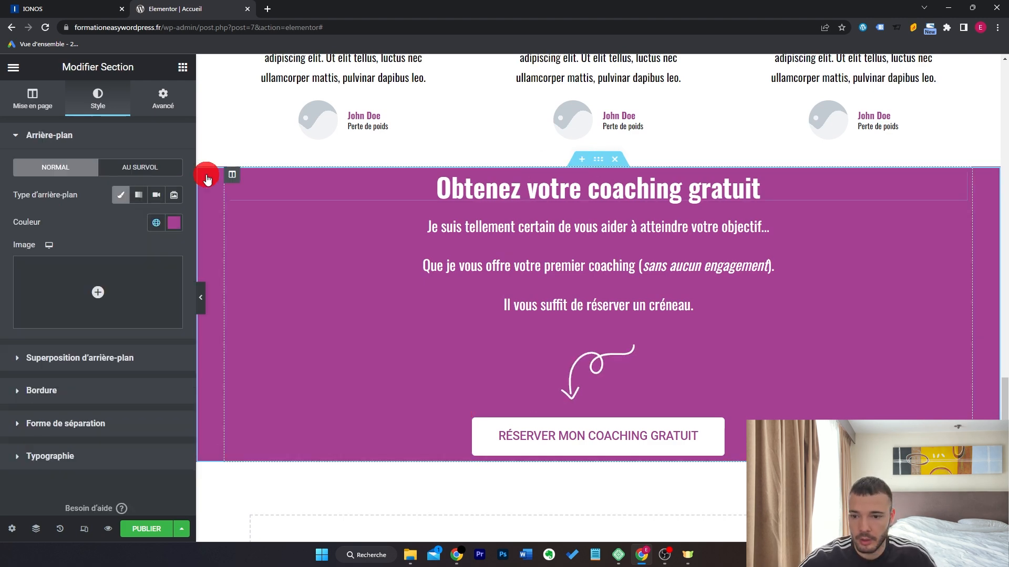
pyautogui.click(162, 99)
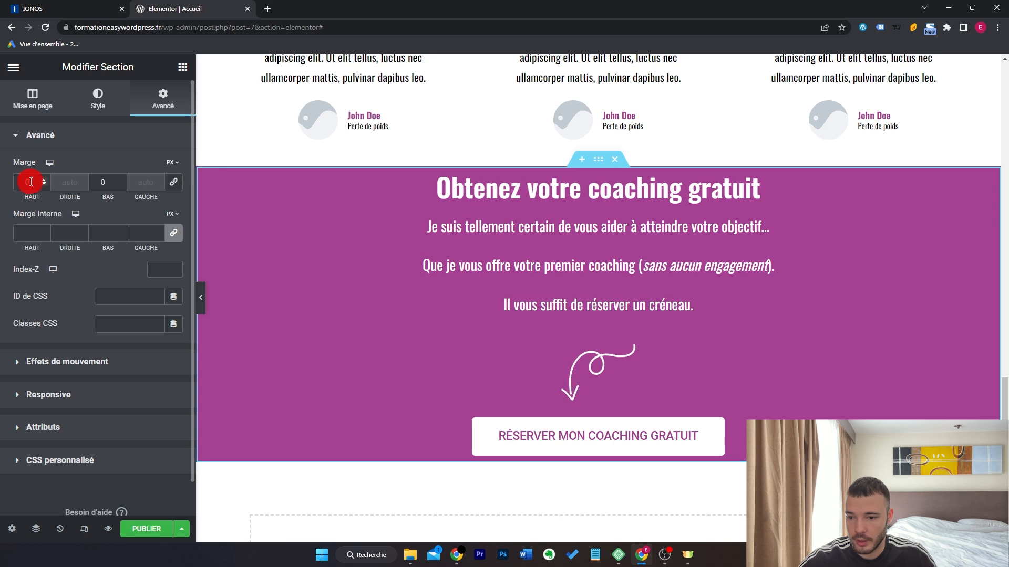
pyautogui.write('100')
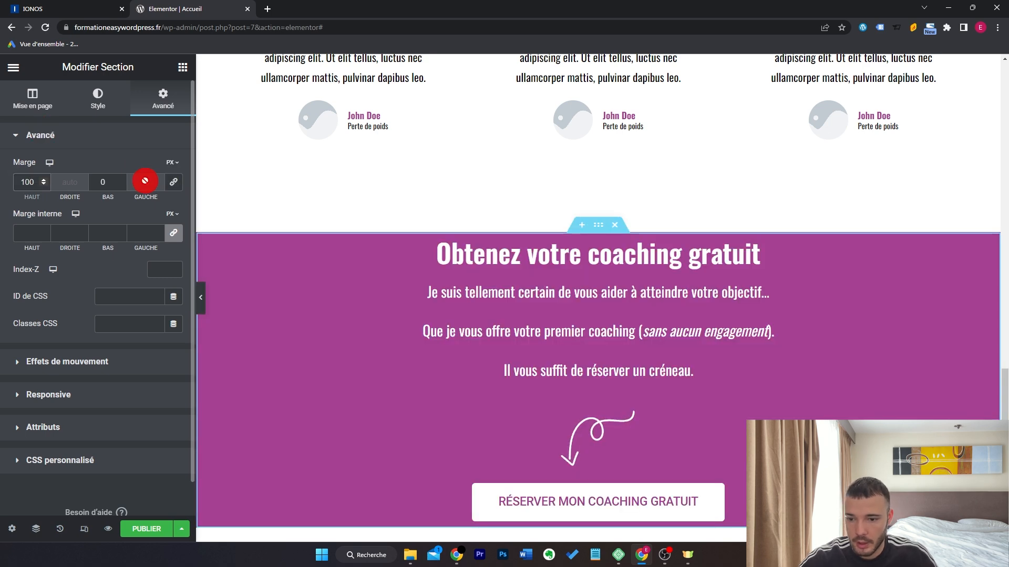
pyautogui.scroll(-5, 510, 305)
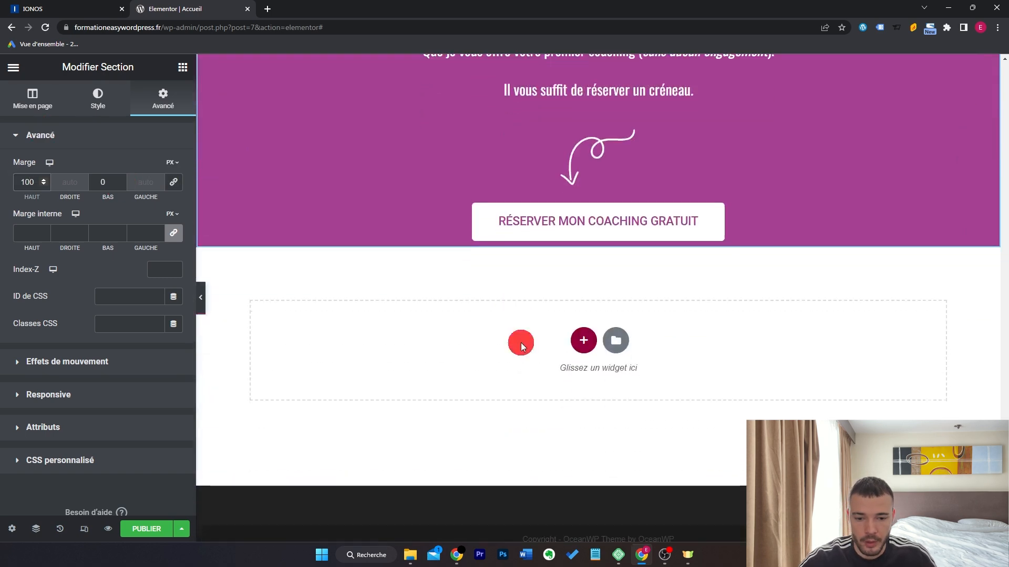
pyautogui.scroll(3, 501, 286)
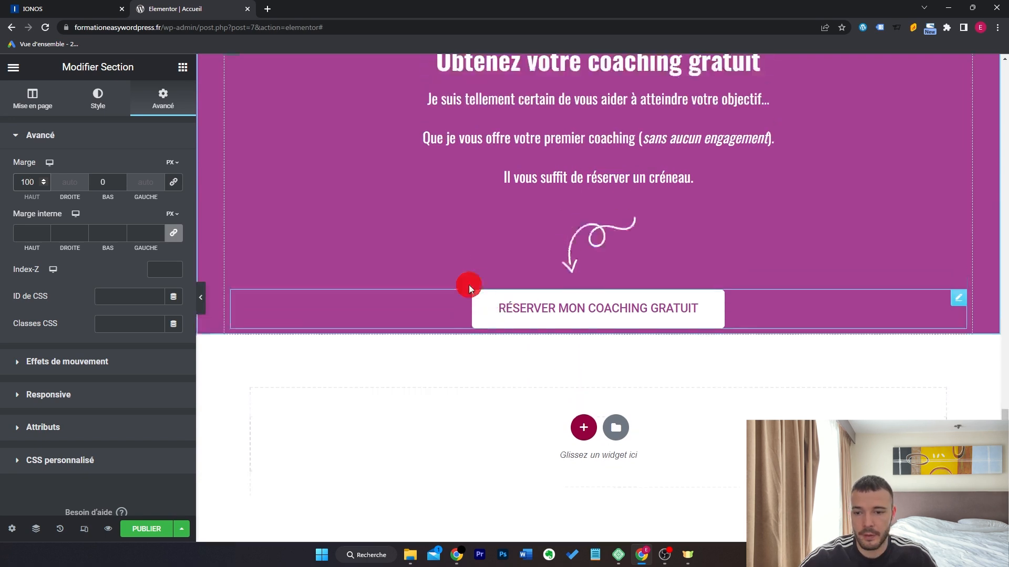
pyautogui.click(120, 184)
pyautogui.moveTo(120, 184); pyautogui.dragTo(119, 181)
pyautogui.click(119, 180)
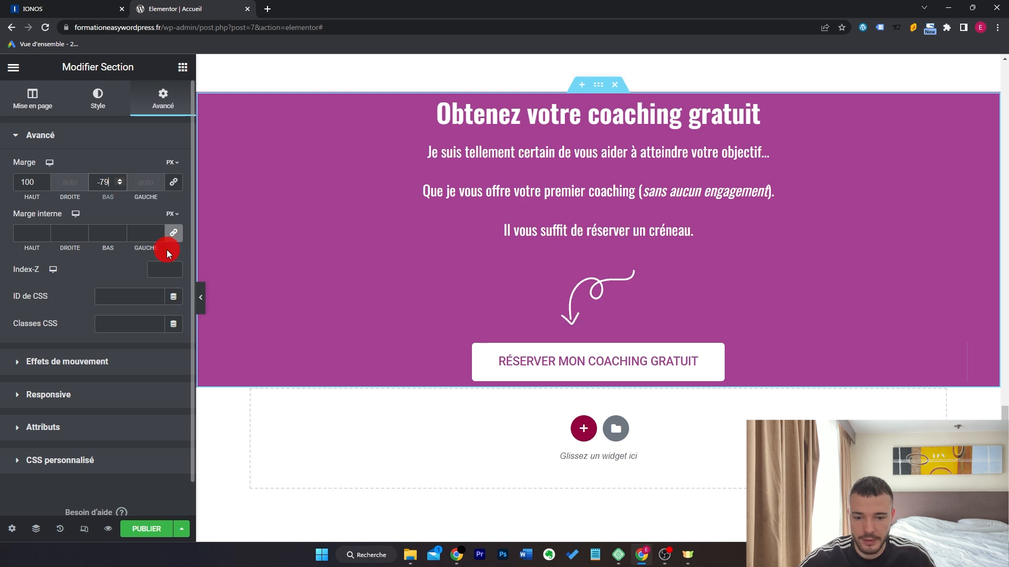
pyautogui.click(120, 184)
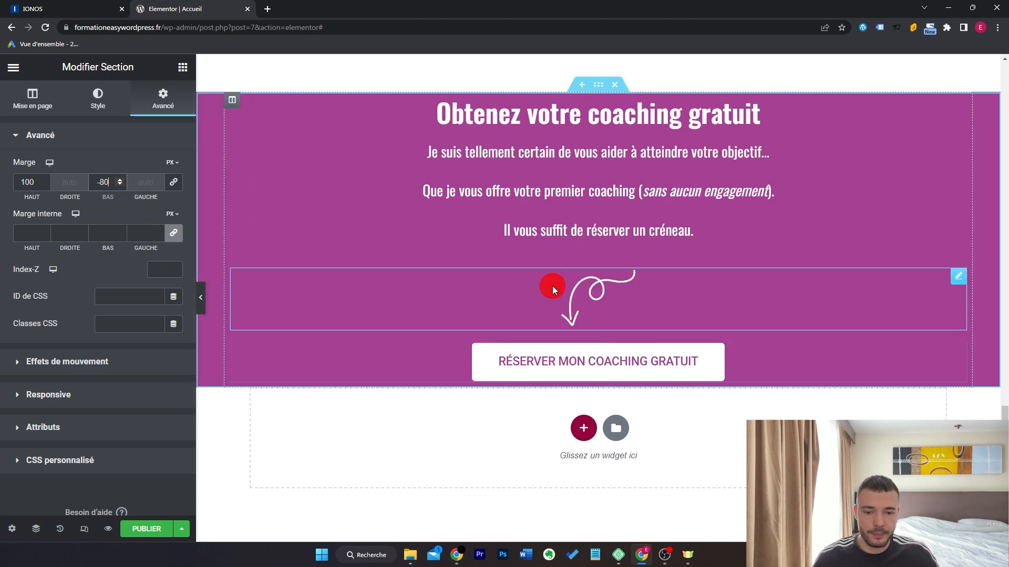
# Unlink the section's inner padding and start entering the 90 px top padding.
pyautogui.scroll(-2, 536, 320)
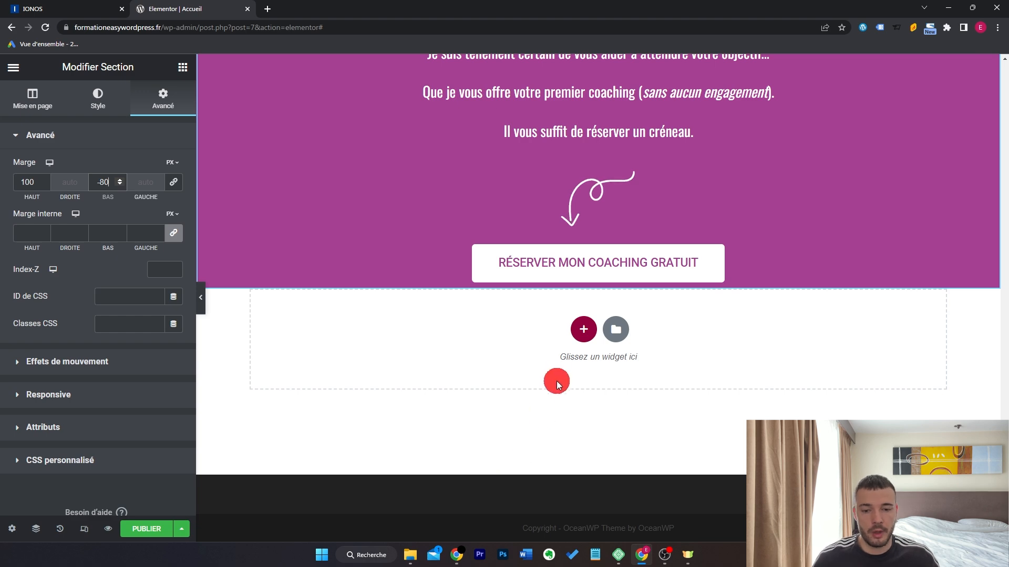
pyautogui.scroll(3, 559, 373)
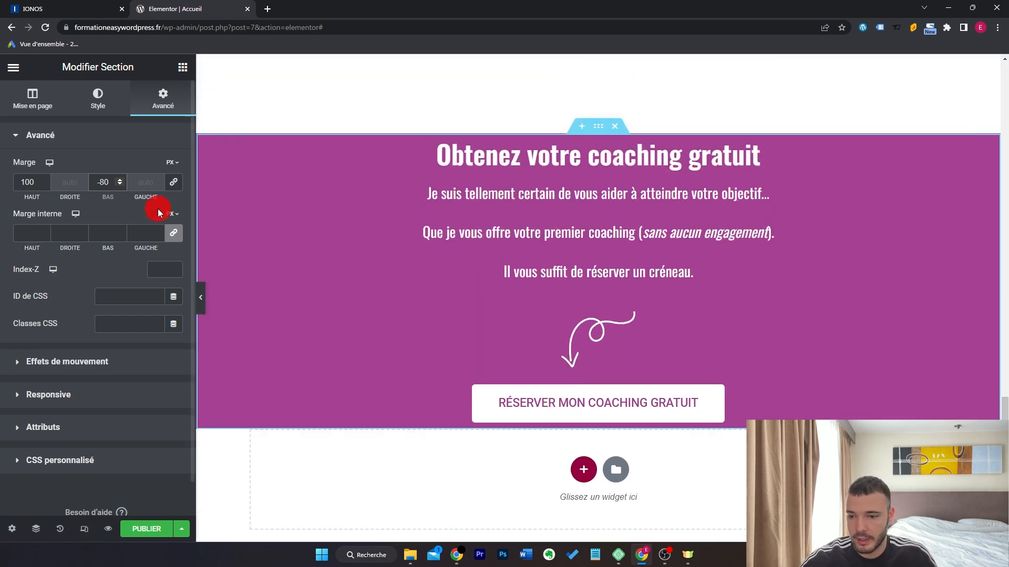
pyautogui.click(173, 233)
pyautogui.click(21, 236)
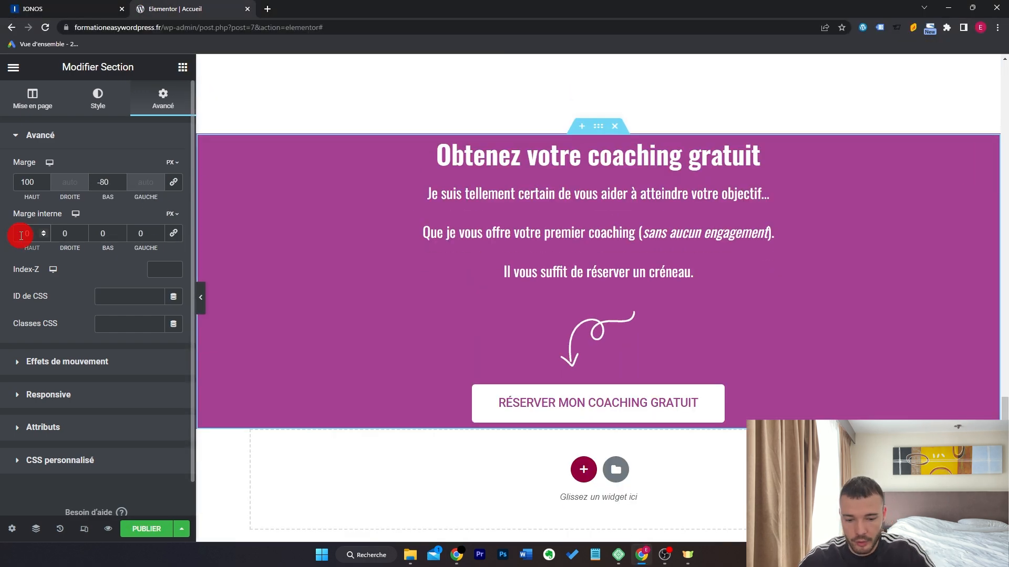
pyautogui.write('9')
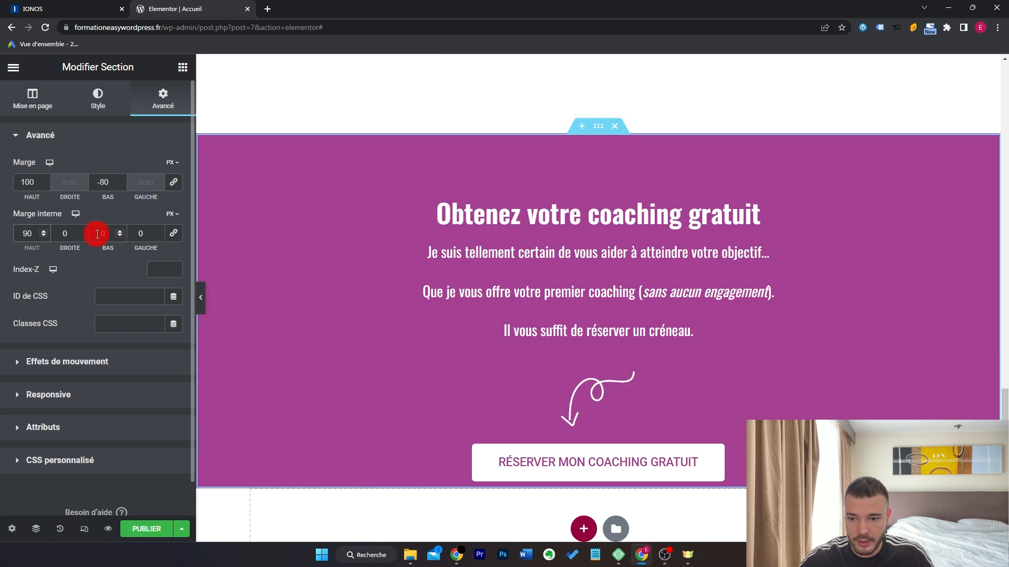
# Add a taller Triangle shape divider to the top of the purple section.
pyautogui.click(97, 98)
pyautogui.click(128, 424)
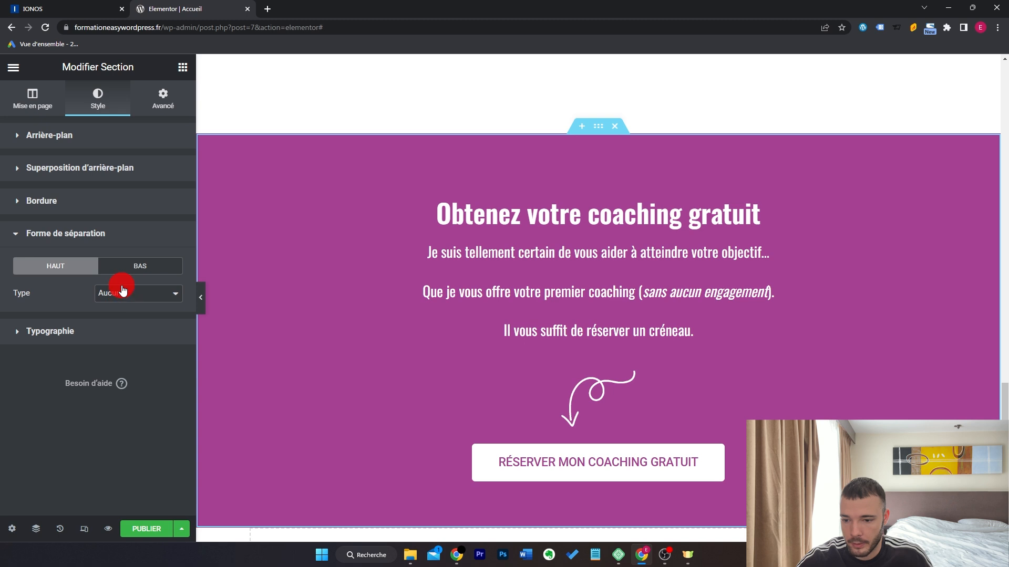
pyautogui.click(129, 293)
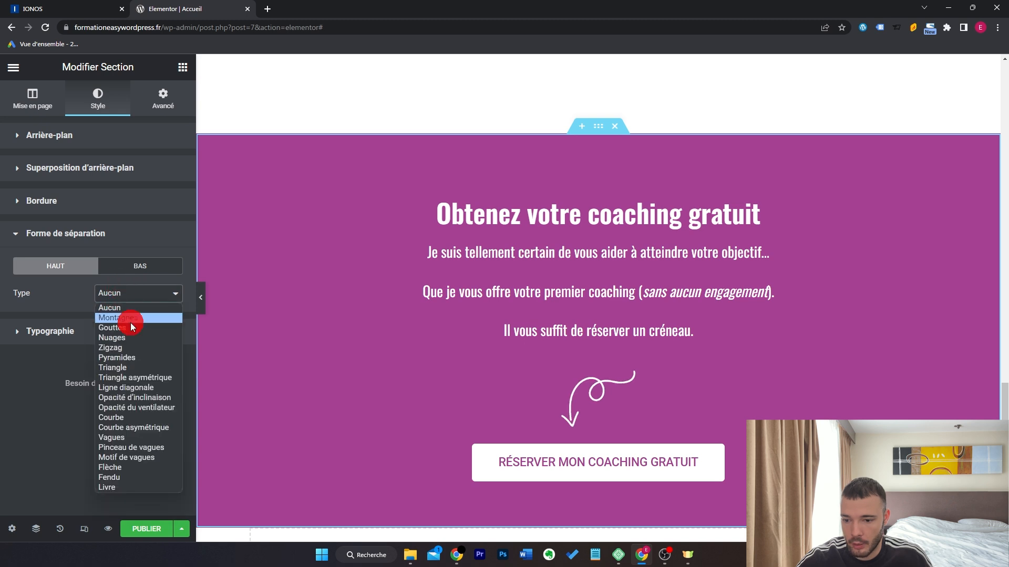
pyautogui.click(163, 370)
pyautogui.moveTo(15, 403)
pyautogui.mouseDown()
pyautogui.moveTo(37, 405)
pyautogui.moveTo(27, 403)
pyautogui.mouseUp()
# Preview the page full-width and publish the home page changes.
pyautogui.click(199, 298)
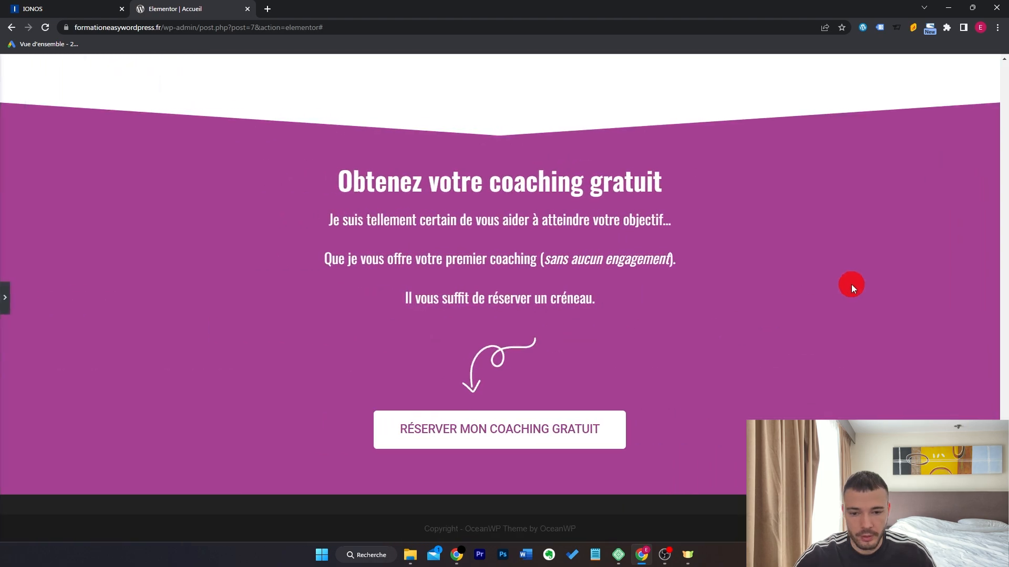
pyautogui.scroll(15, 851, 285)
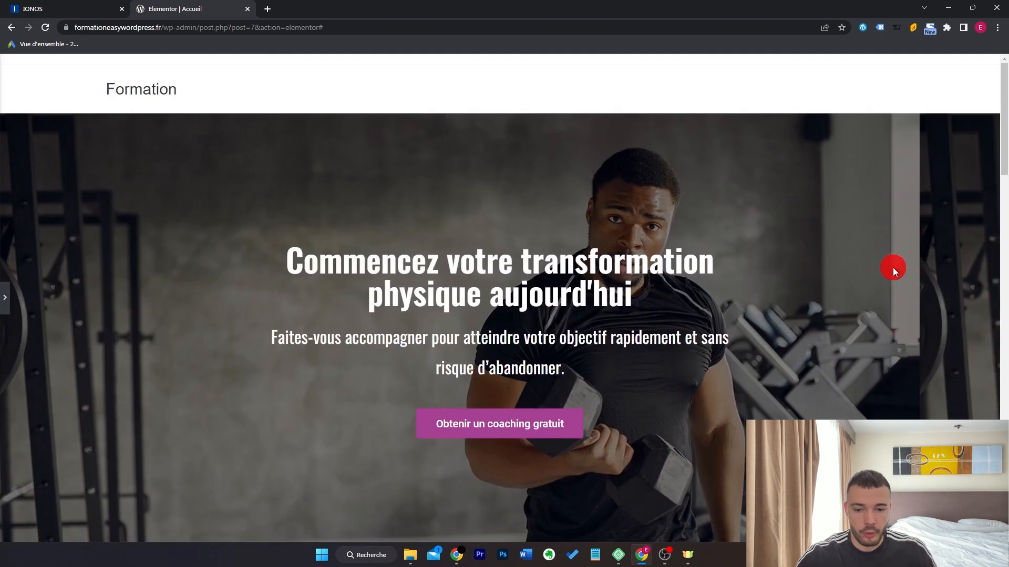
pyautogui.scroll(-10, 919, 266)
pyautogui.scroll(-10, 919, 266)
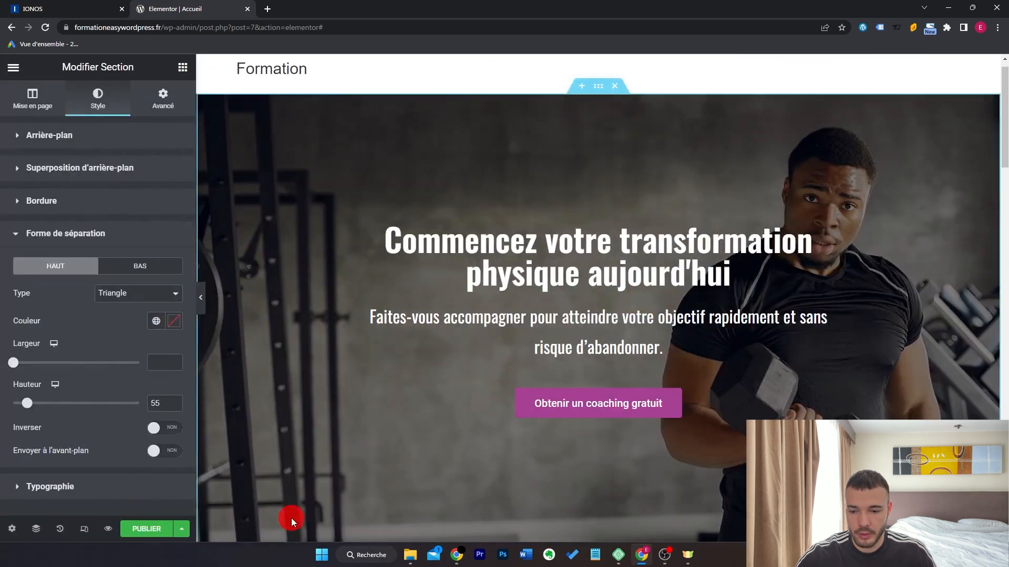
pyautogui.click(149, 531)
pyautogui.click(15, 67)
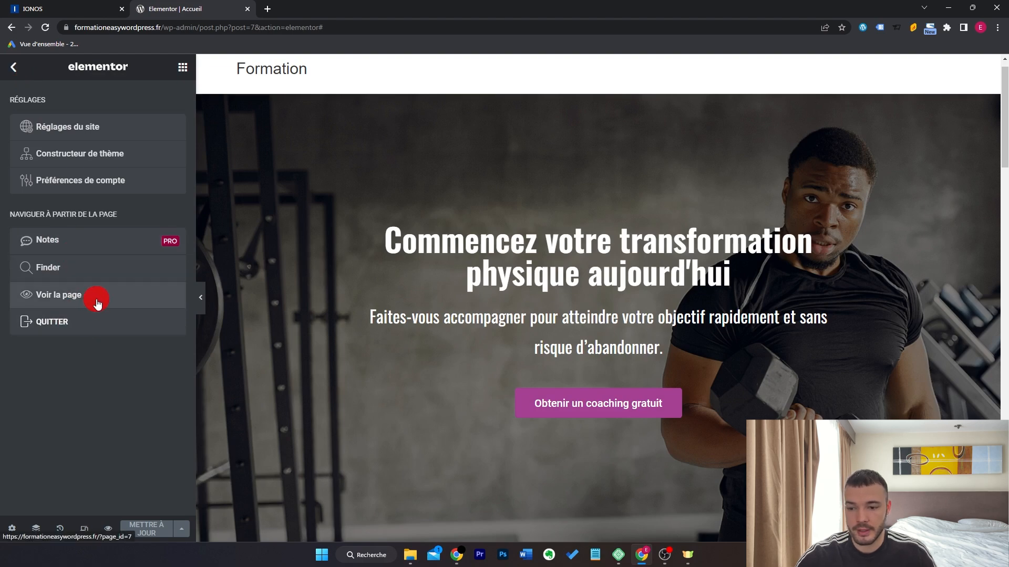
# Quit Elementor with 'Cette publication' as exit destination, then go to the live site.
pyautogui.click(104, 326)
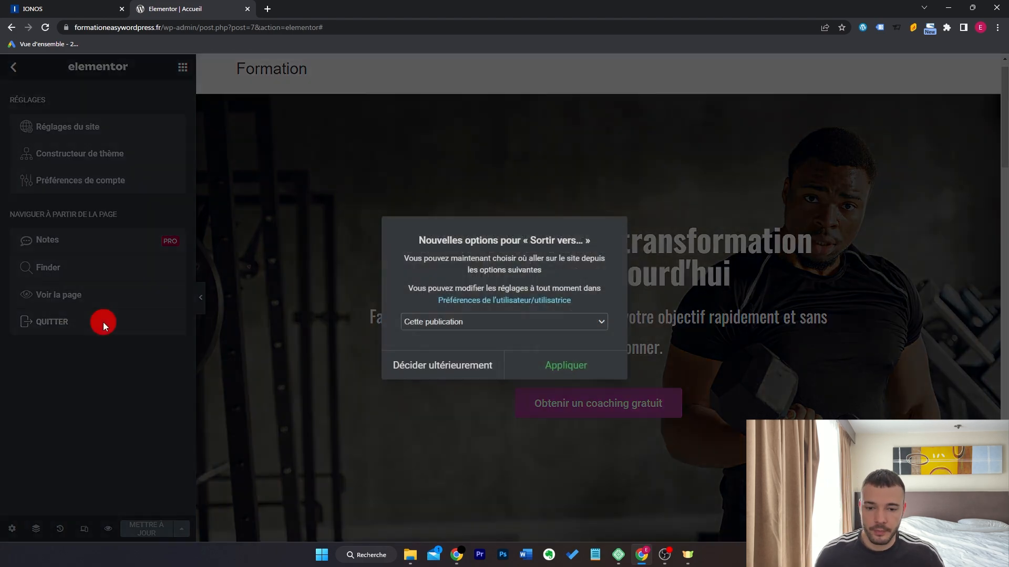
pyautogui.click(500, 320)
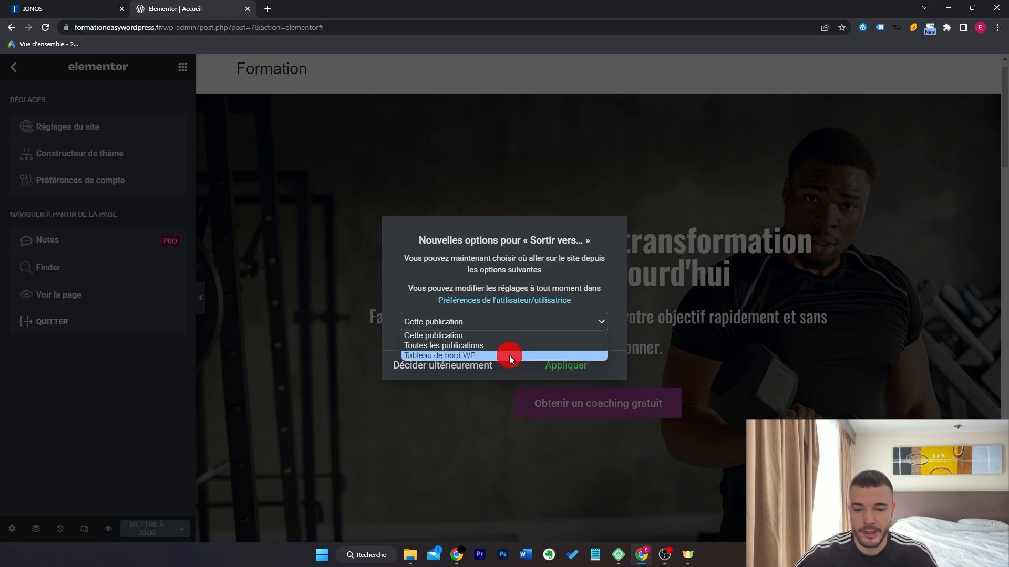
pyautogui.click(512, 337)
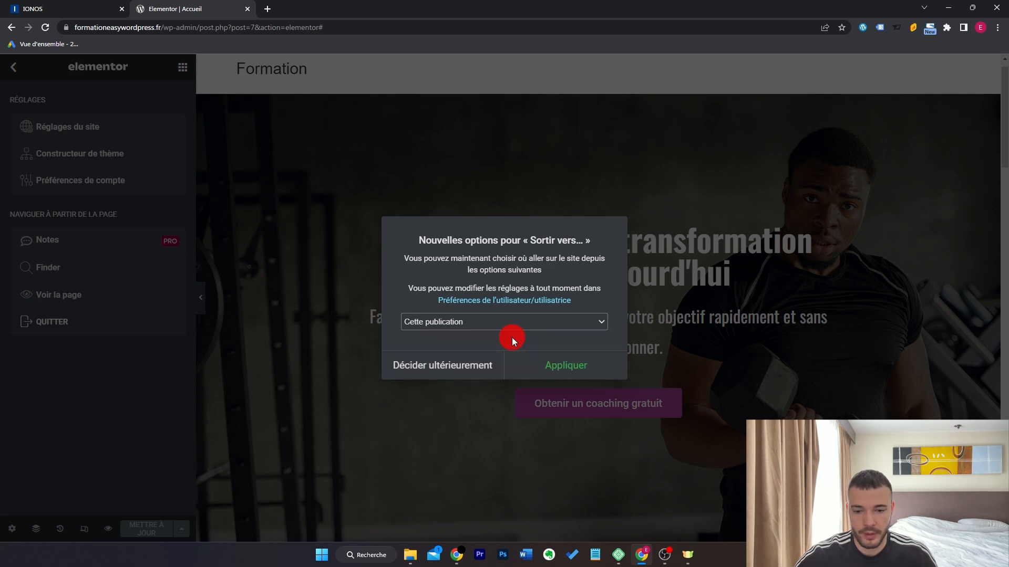
pyautogui.click(562, 371)
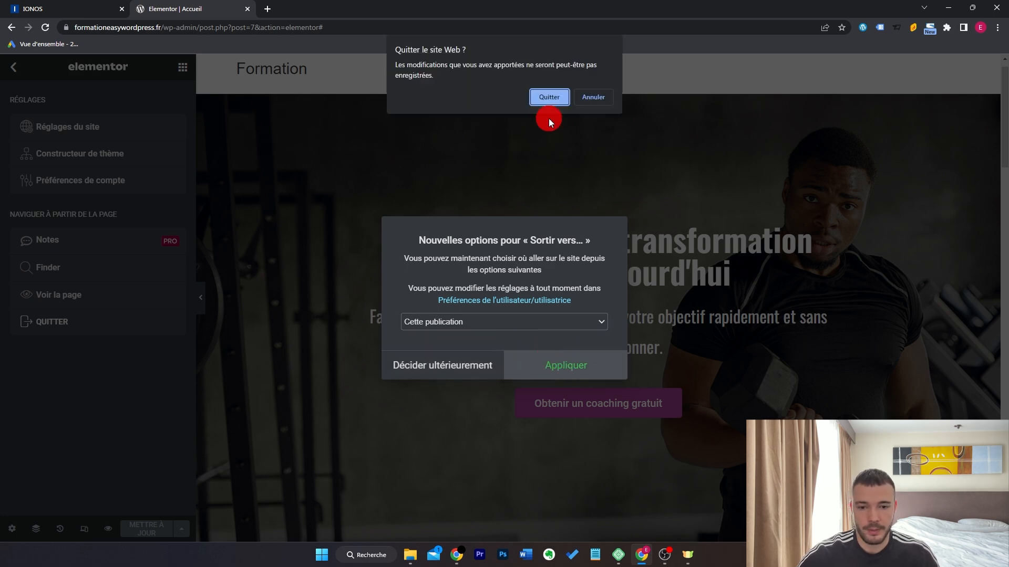
pyautogui.click(549, 98)
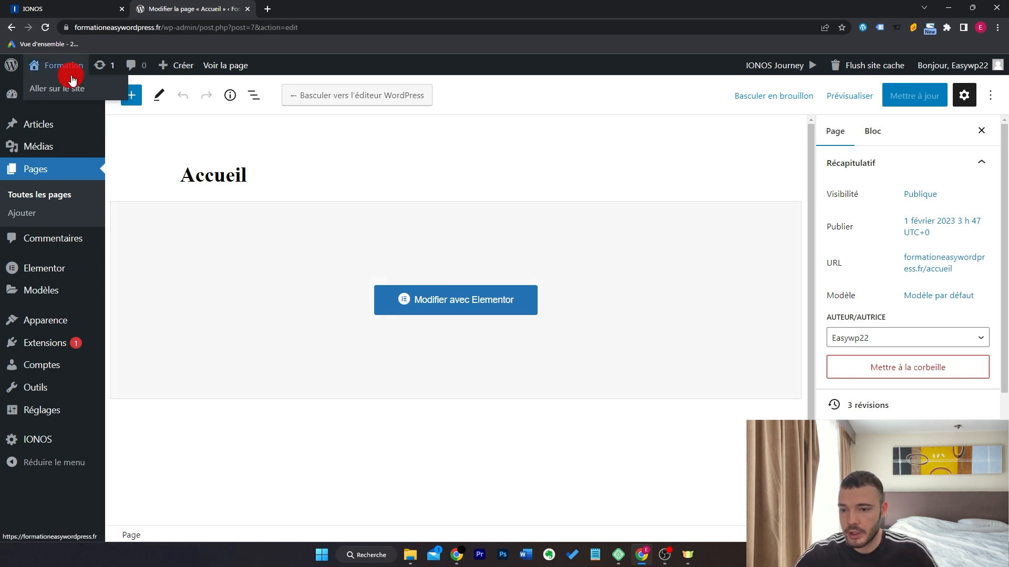
pyautogui.click(72, 89)
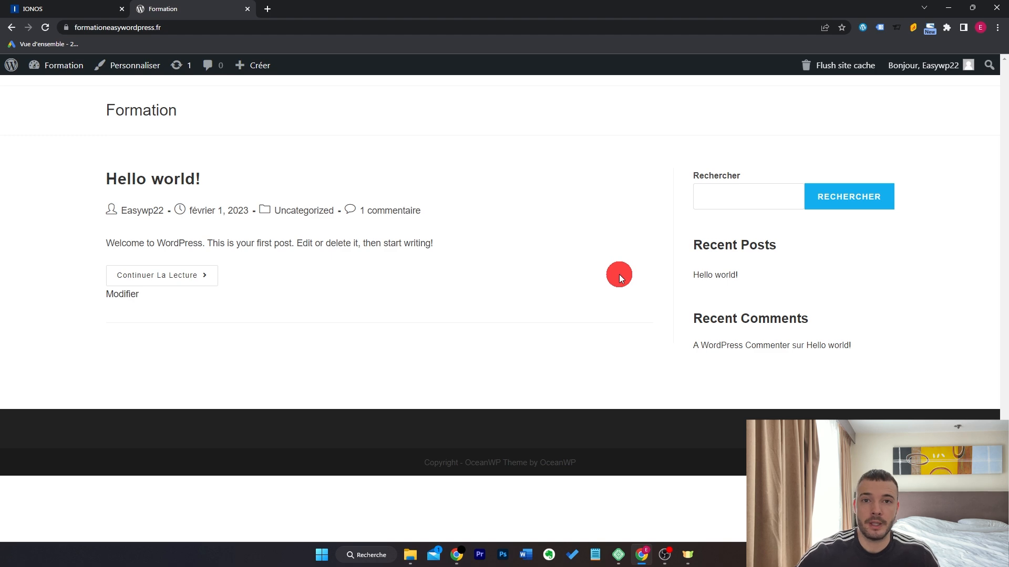
# In Réglages > Lecture, choose a static page with Accueil as homepage, posts page unset, and save.
pyautogui.moveTo(74, 69)
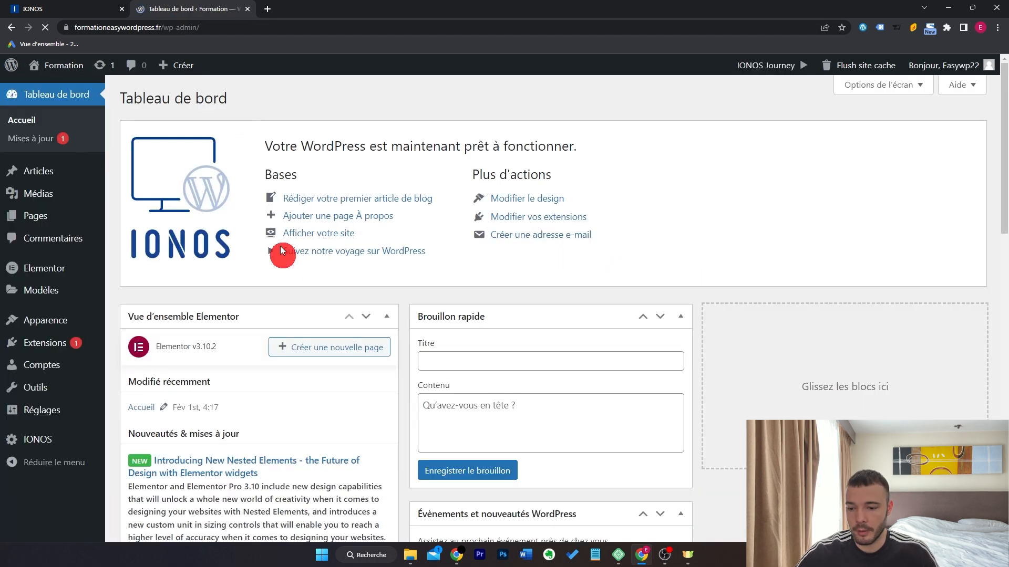
pyautogui.moveTo(64, 406)
pyautogui.click(132, 429)
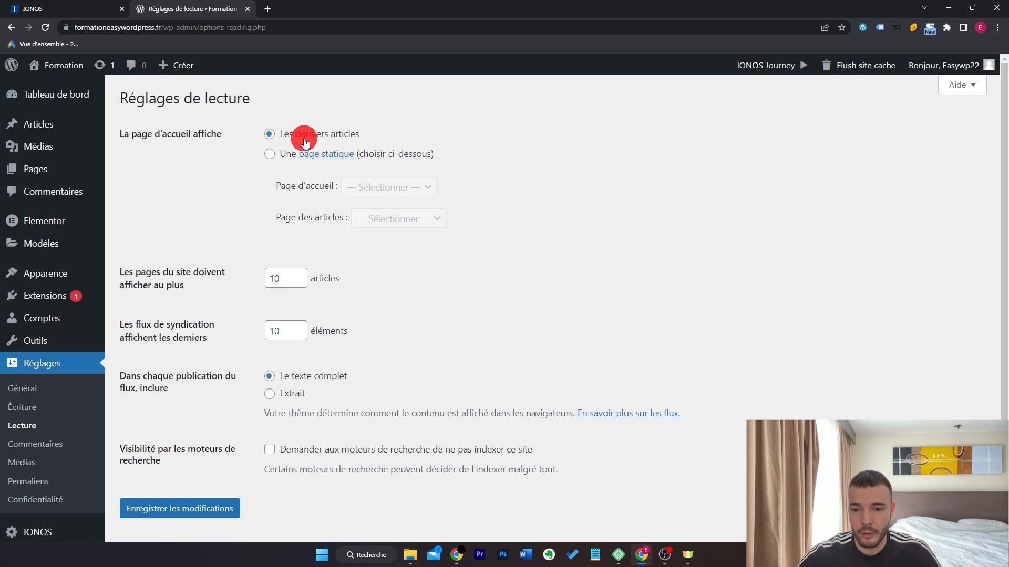
pyautogui.click(270, 154)
pyautogui.click(410, 188)
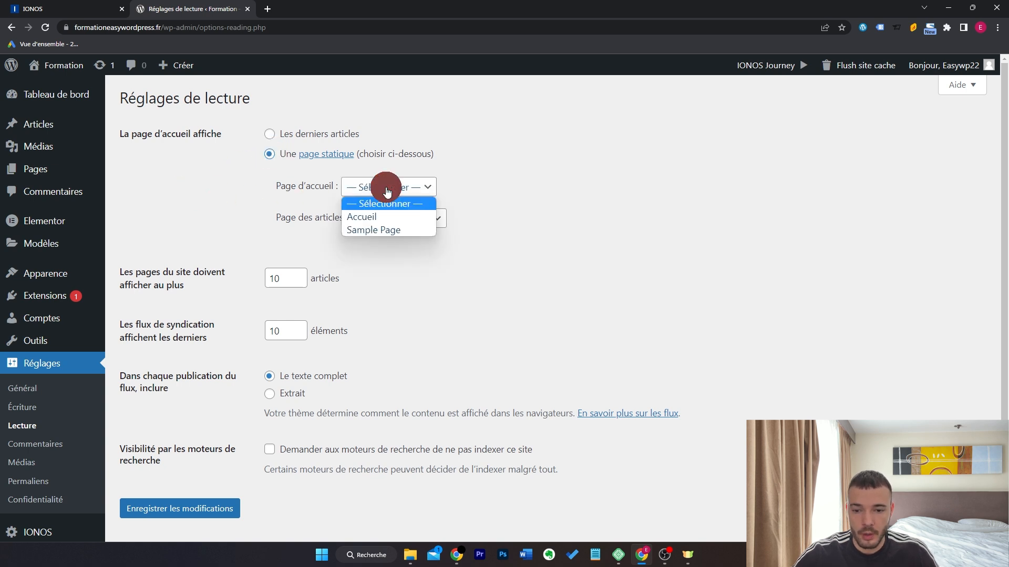
pyautogui.click(415, 214)
pyautogui.click(429, 227)
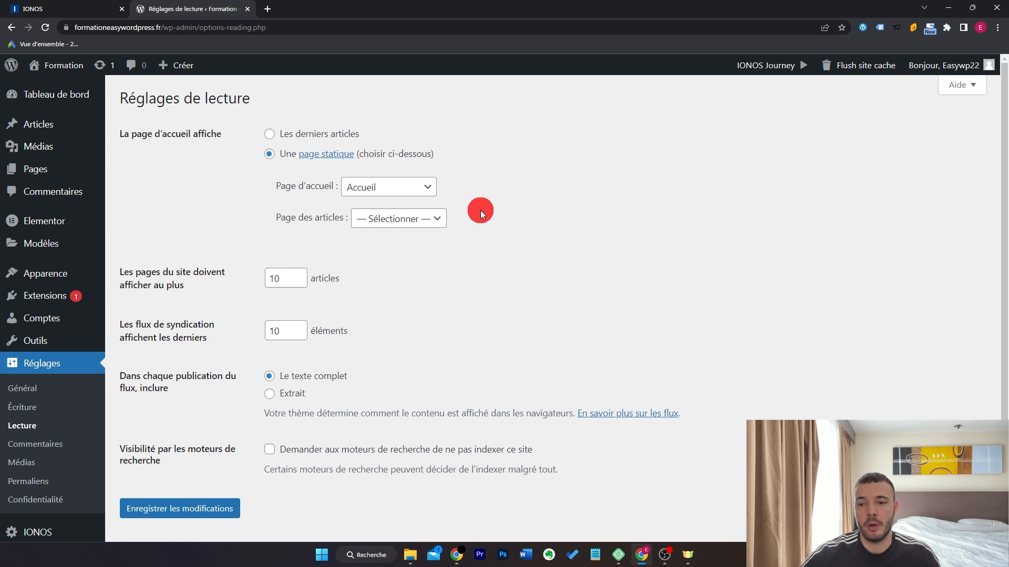
pyautogui.moveTo(84, 175)
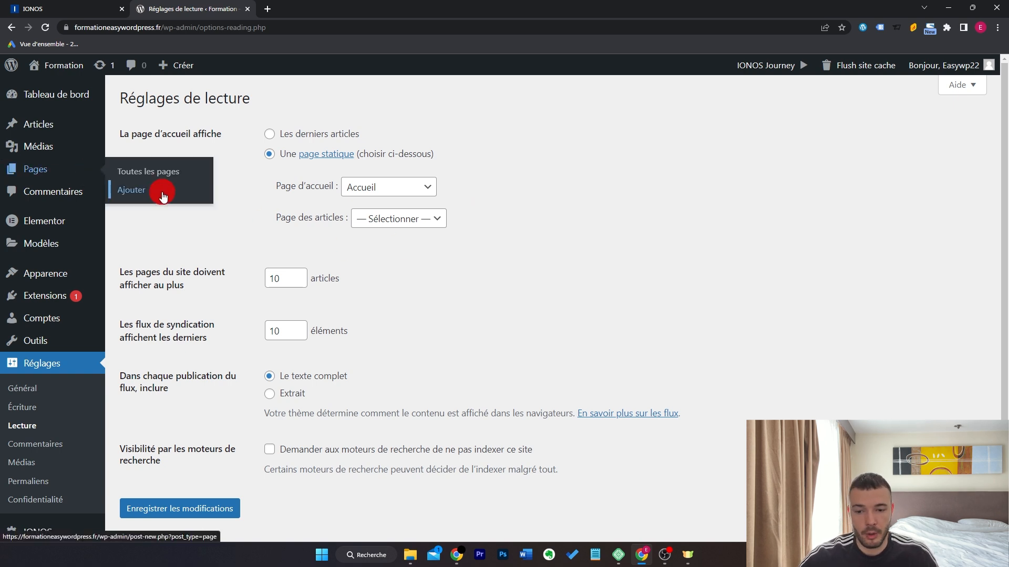
pyautogui.click(388, 221)
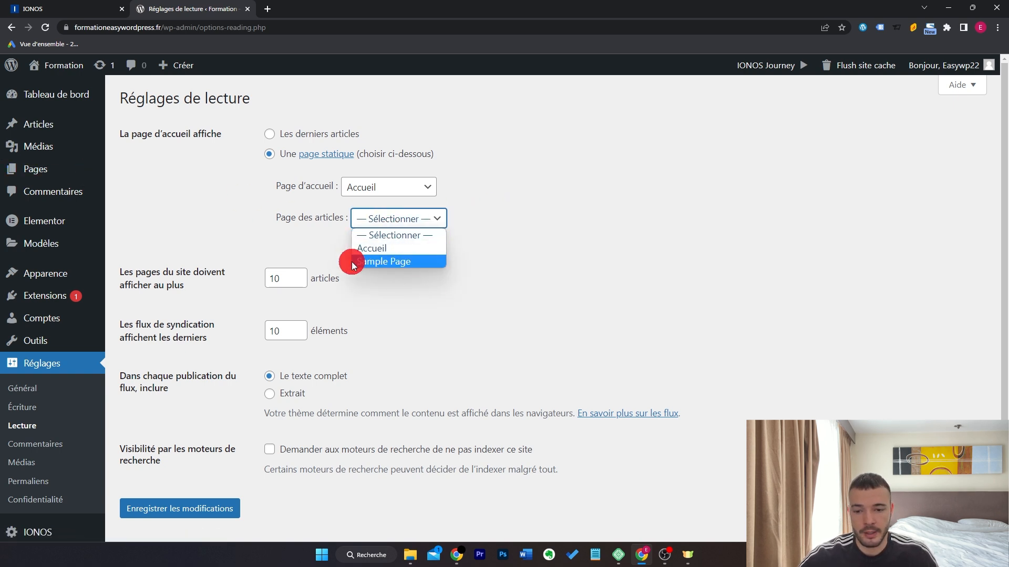
pyautogui.click(378, 234)
pyautogui.click(198, 508)
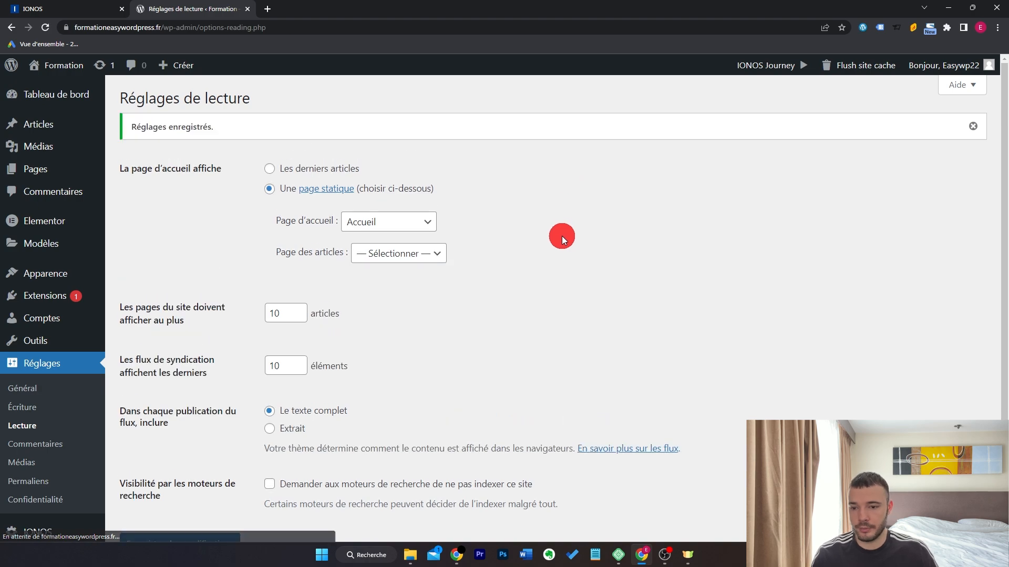
# Scroll the live front page to confirm it shows the coaching landing page.
pyautogui.scroll(-20, 820, 258)
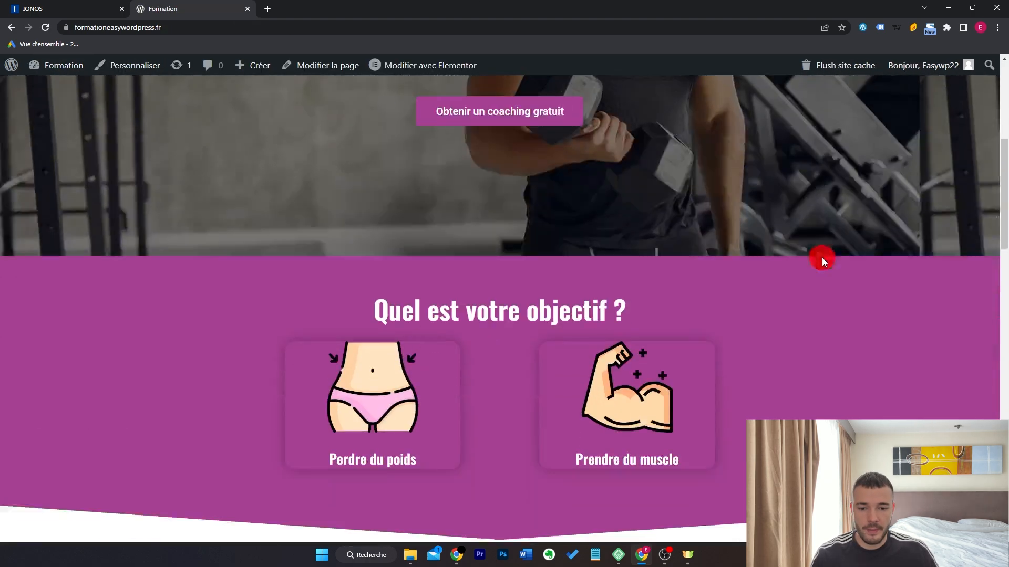
pyautogui.scroll(-9, 859, 252)
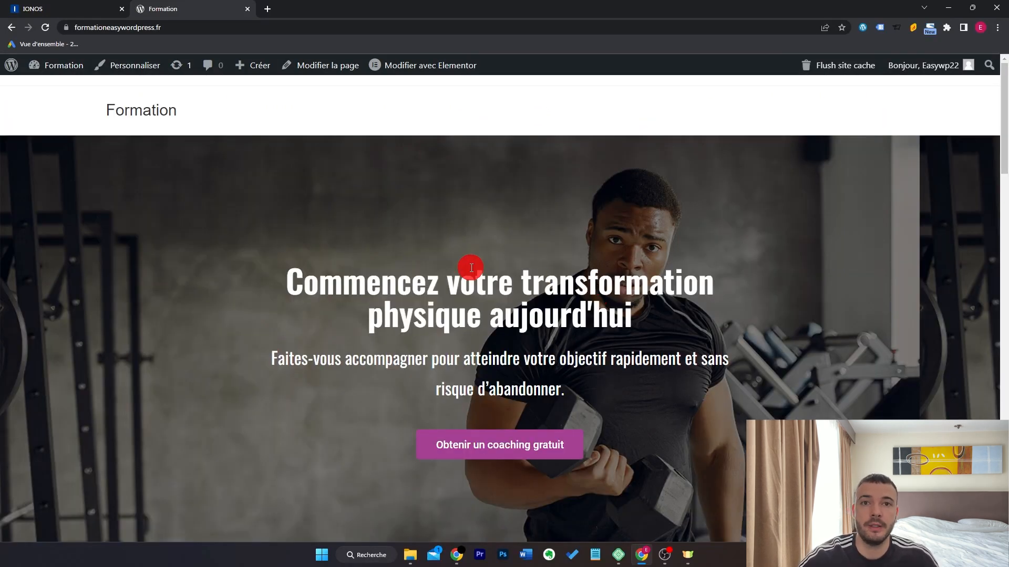
pyautogui.moveTo(57, 65)
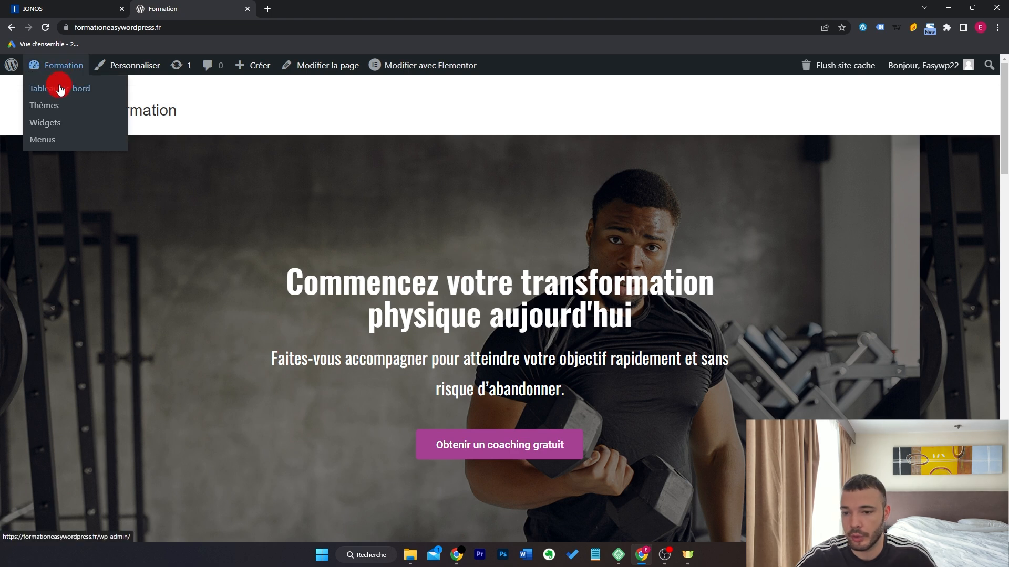
pyautogui.moveTo(256, 70)
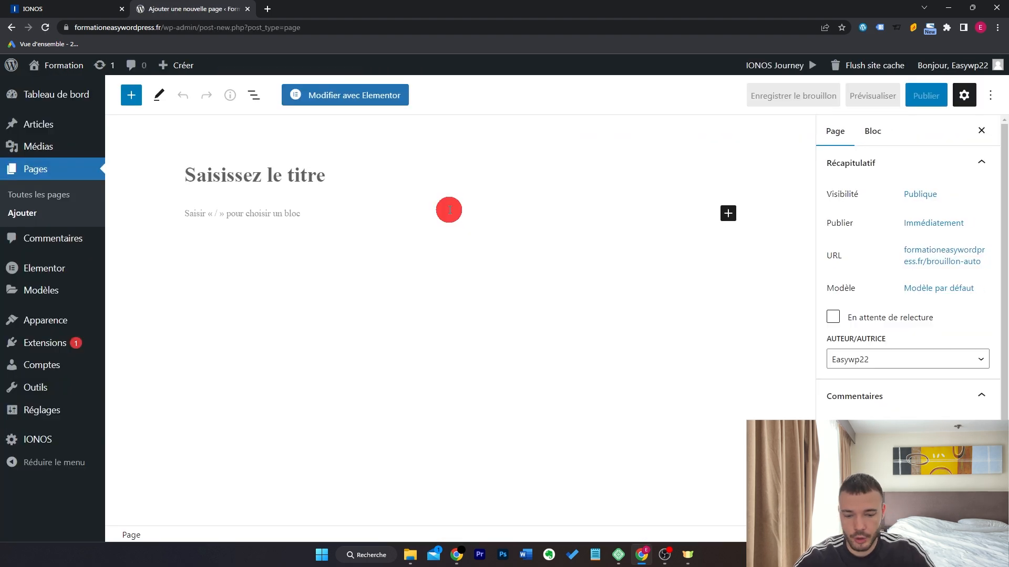
# Title the new page 'Nos Services', publish it, and open it in Elementor.
pyautogui.write('Nos Services')
pyautogui.click(926, 96)
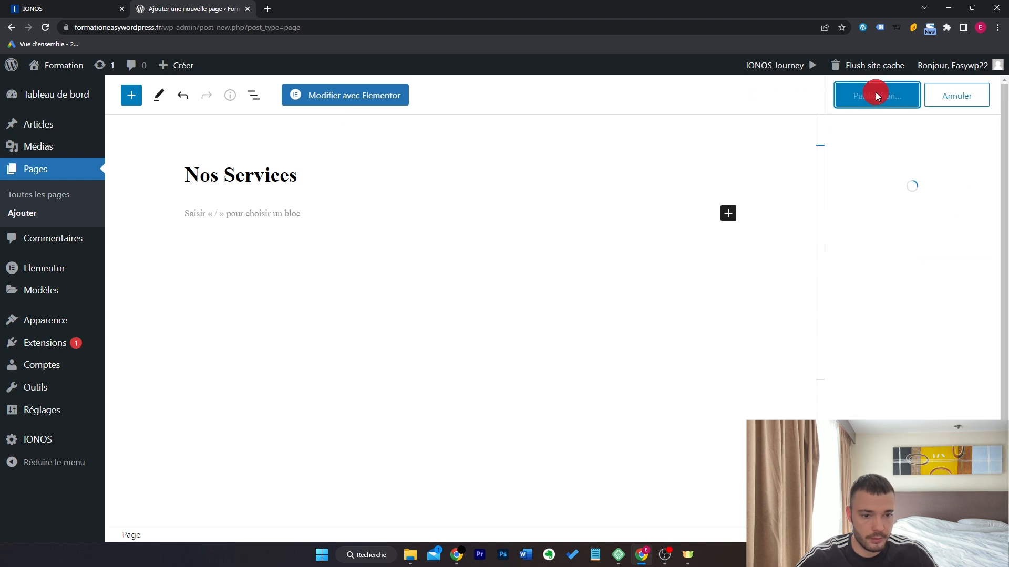
pyautogui.click(874, 94)
pyautogui.click(360, 97)
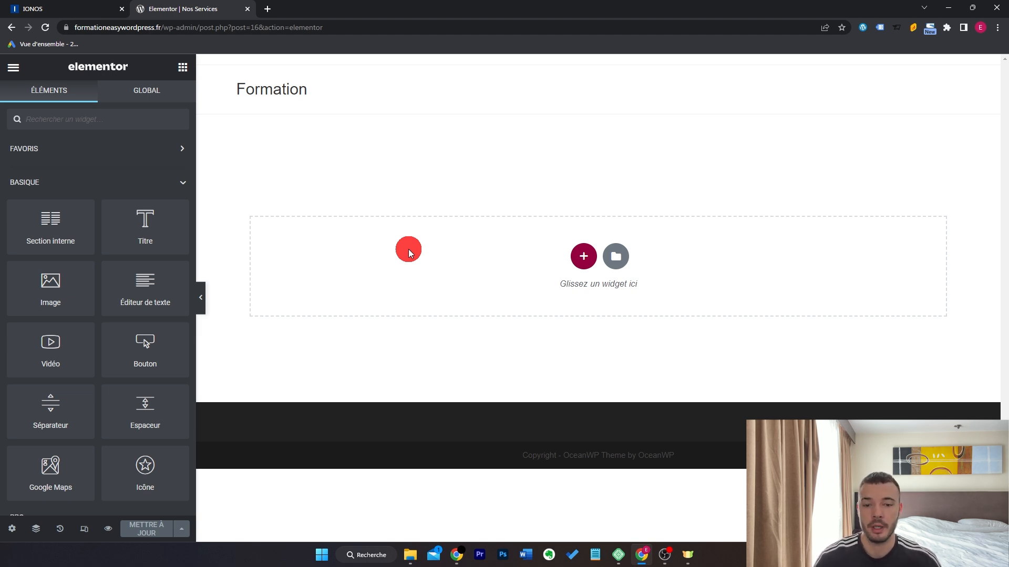
# Open the Elementor template library and browse the page templates.
pyautogui.click(619, 257)
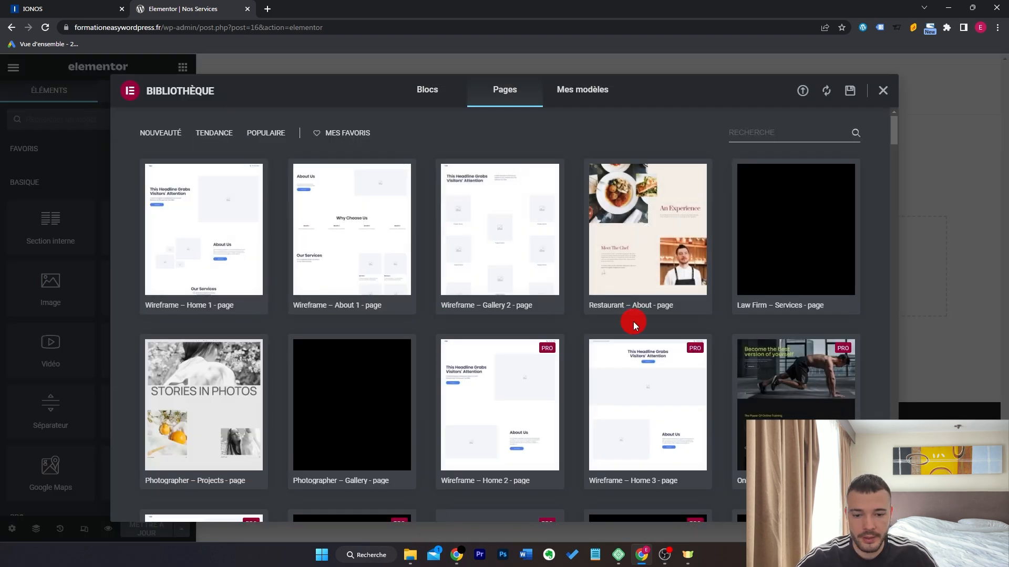
pyautogui.scroll(-3, 613, 322)
pyautogui.scroll(-3, 609, 307)
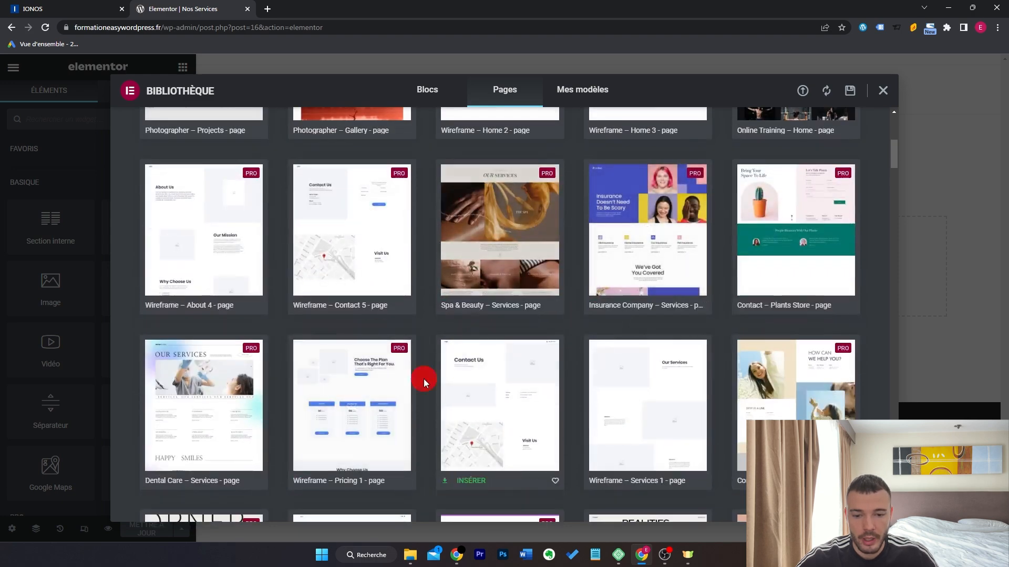
pyautogui.scroll(-1, 420, 344)
pyautogui.scroll(-3, 376, 353)
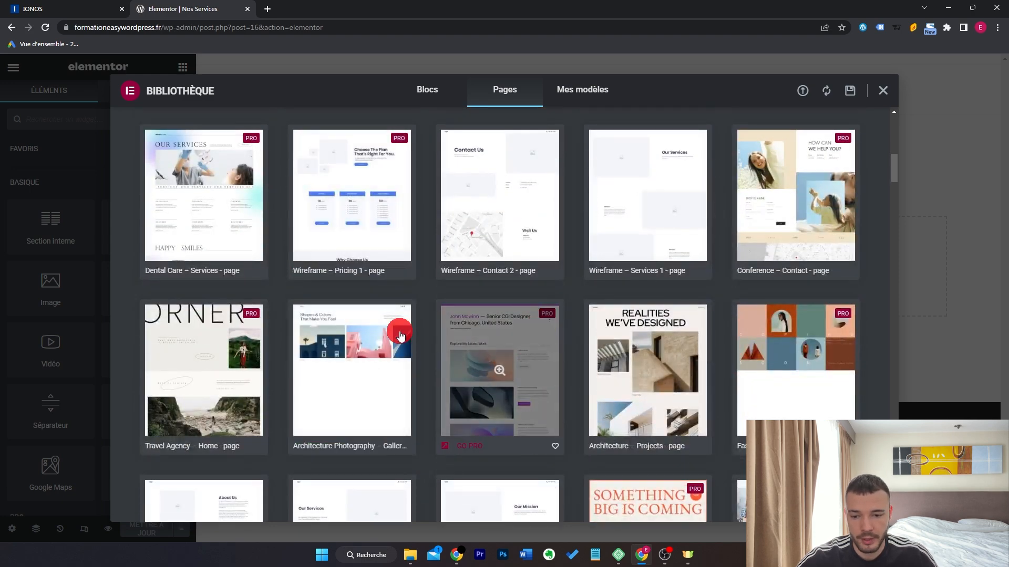
pyautogui.scroll(-3, 651, 326)
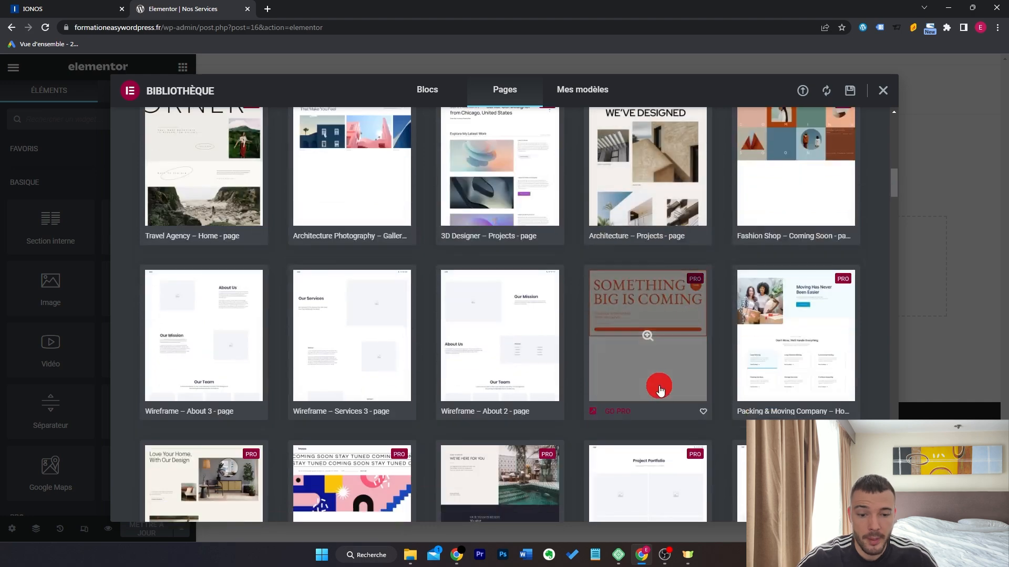
pyautogui.scroll(-3, 651, 404)
pyautogui.scroll(15, 659, 357)
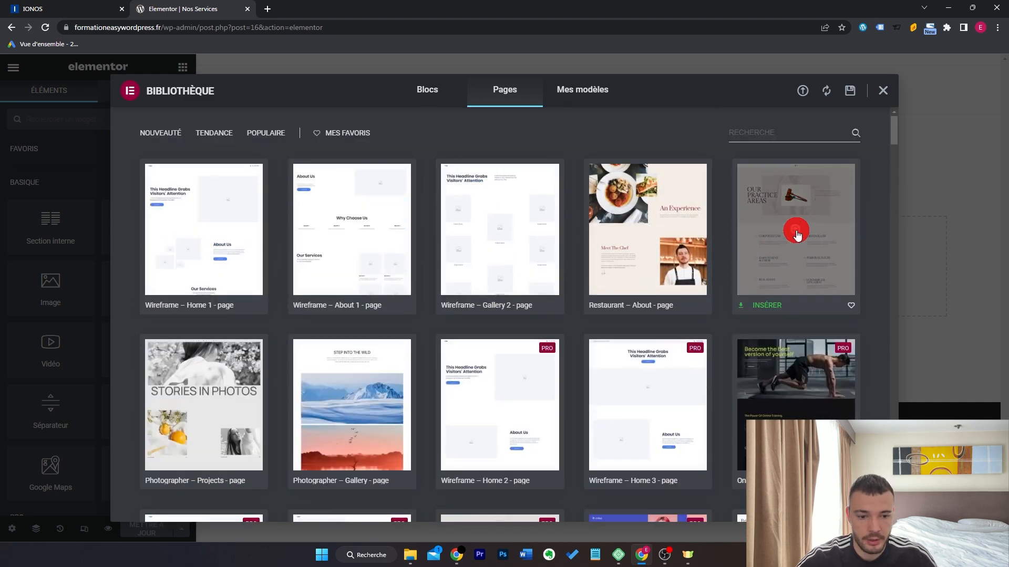
# Preview the Law Firm services template down to its team and client-logo sections.
pyautogui.click(797, 235)
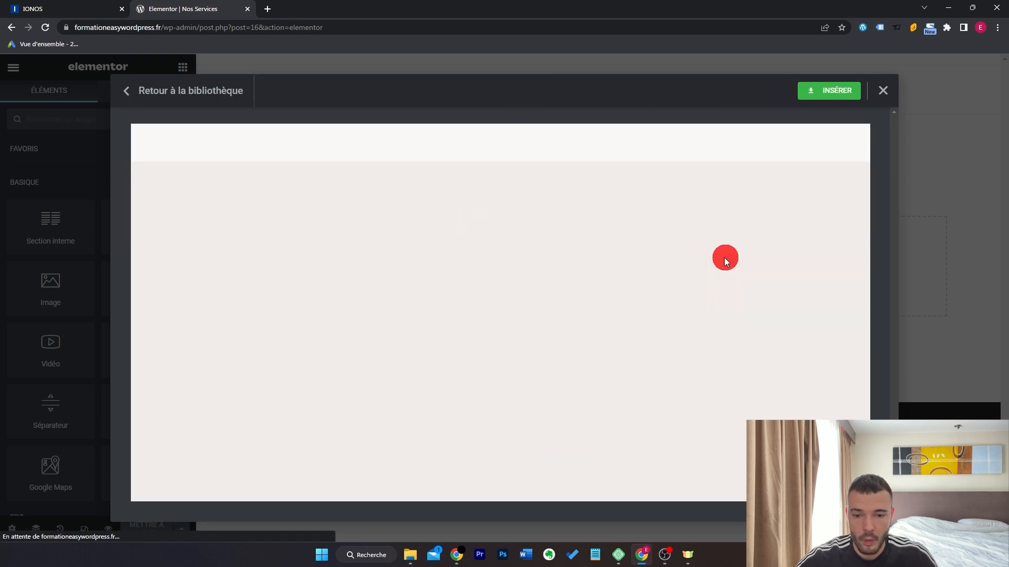
pyautogui.scroll(-5, 818, 260)
pyautogui.scroll(-10, 818, 260)
pyautogui.scroll(-10, 817, 259)
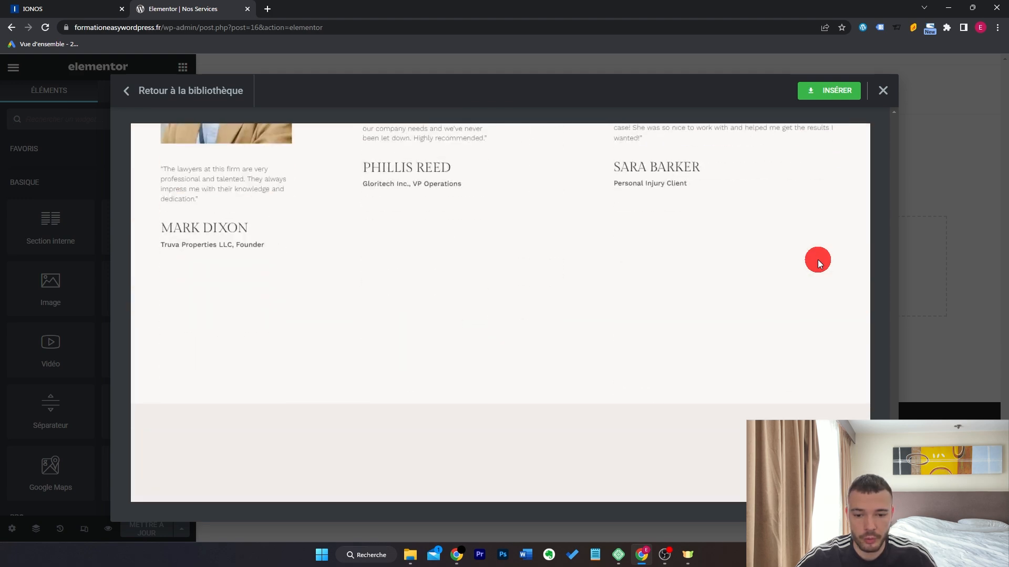
pyautogui.scroll(-8, 818, 260)
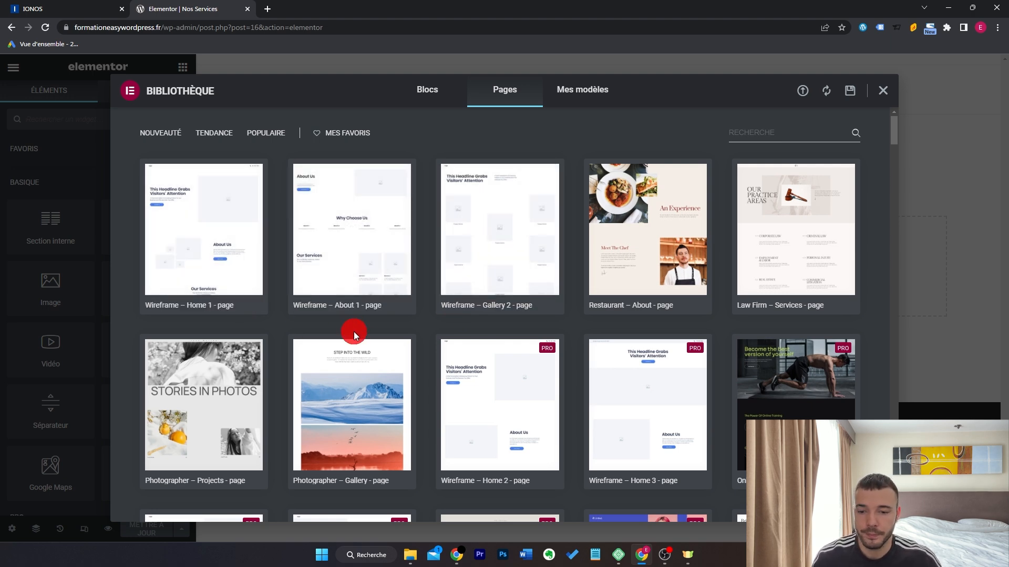
# Preview the Wireframe – About 1 template, then search page templates for 'ser'.
pyautogui.click(356, 237)
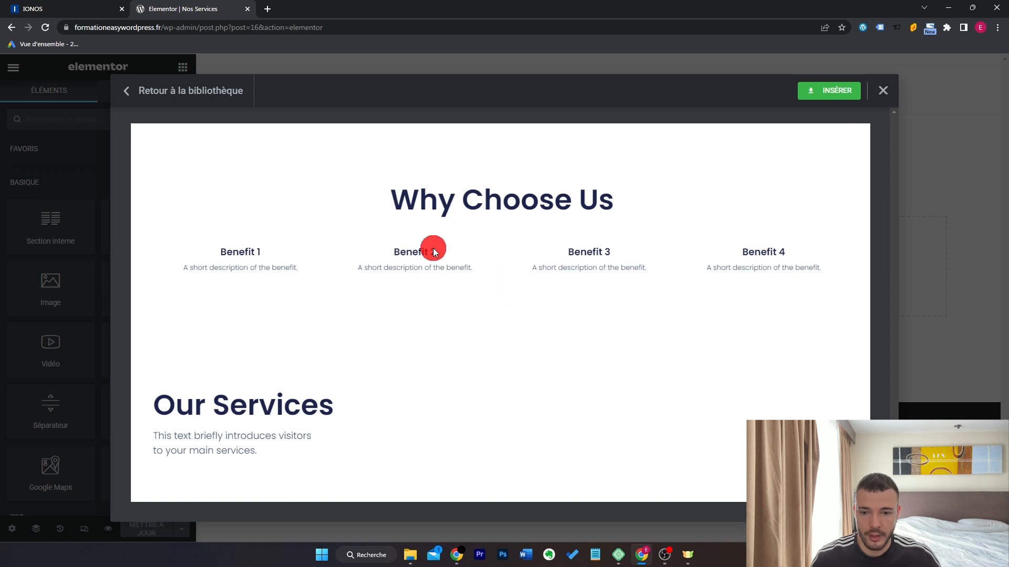
pyautogui.scroll(-4, 569, 277)
pyautogui.scroll(-4, 757, 336)
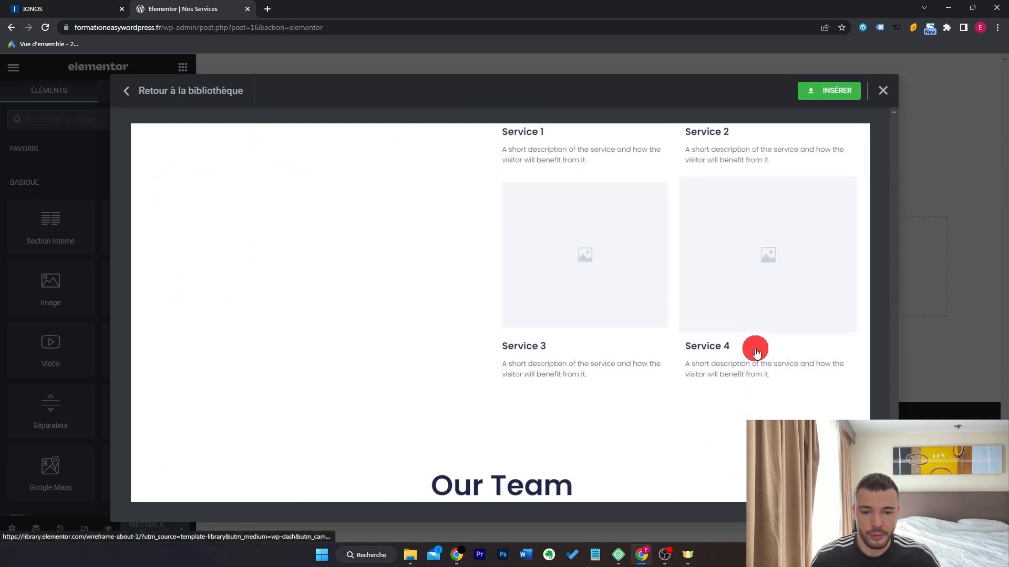
pyautogui.scroll(-5, 434, 325)
pyautogui.scroll(-4, 631, 385)
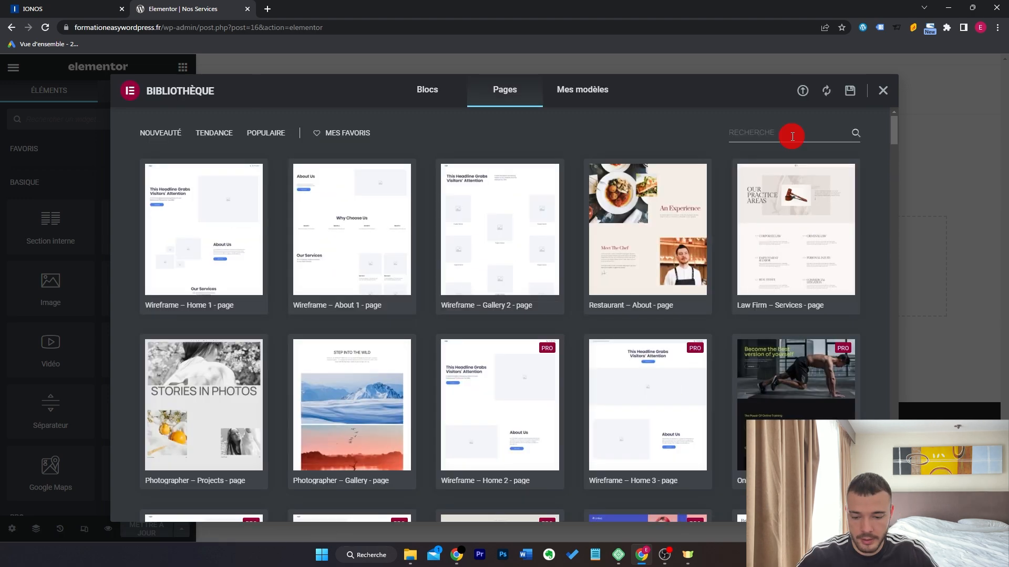
pyautogui.click(792, 133)
pyautogui.write('services')
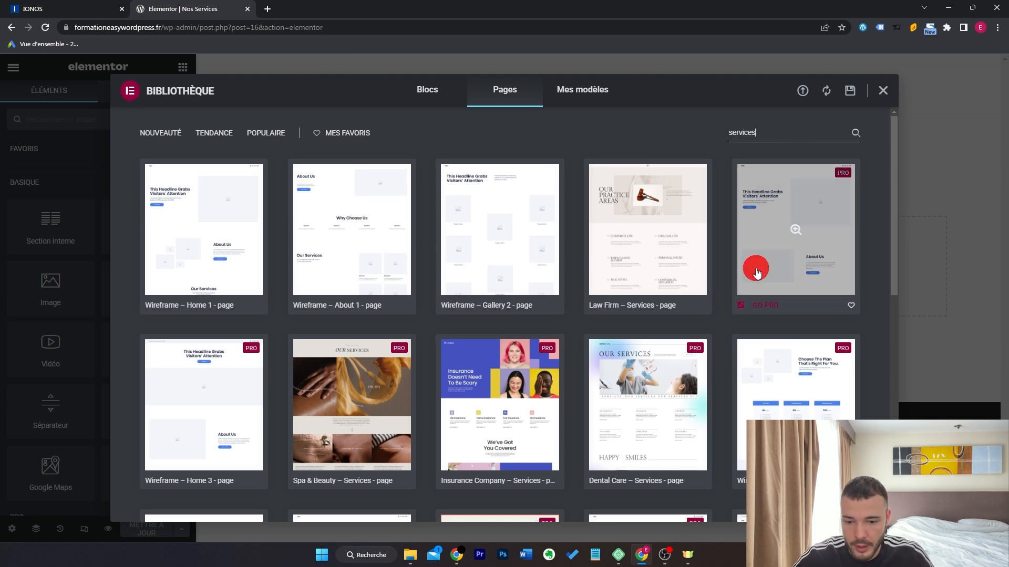
# Preview a services wireframe and the Wireframe – About 1 template, returning to the library.
pyautogui.scroll(-4, 473, 394)
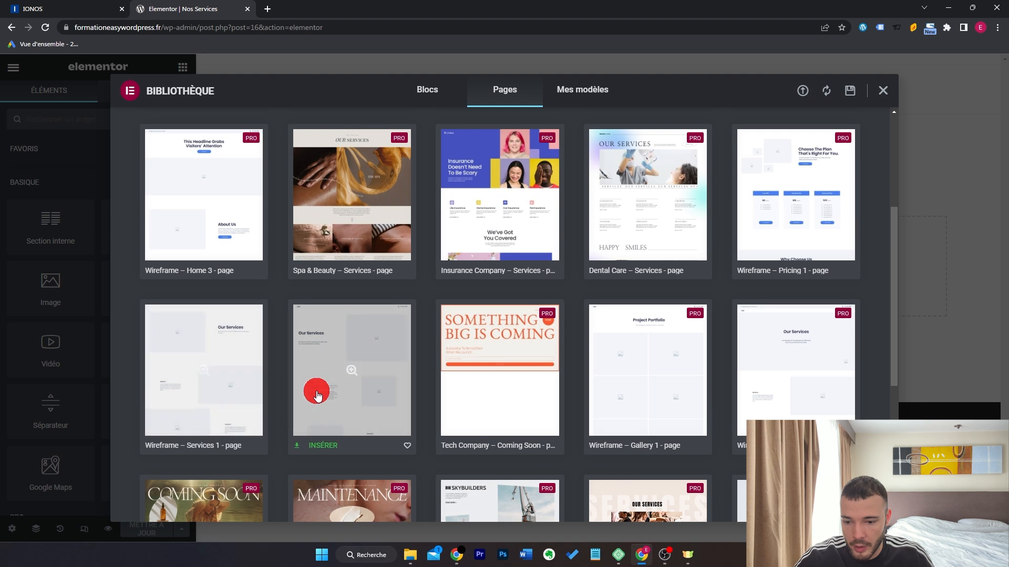
pyautogui.click(228, 396)
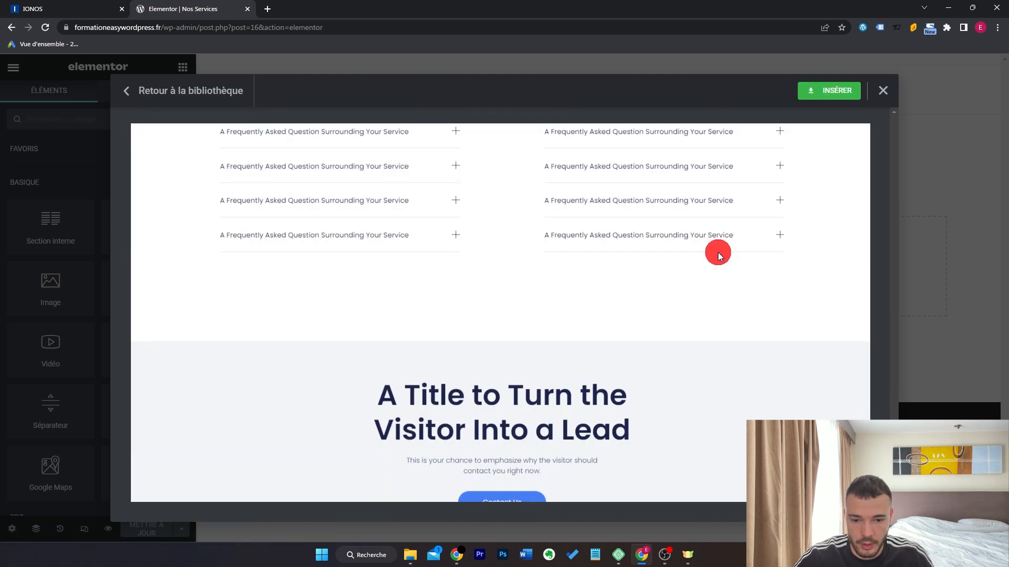
pyautogui.scroll(-2, 718, 255)
pyautogui.scroll(15, 718, 254)
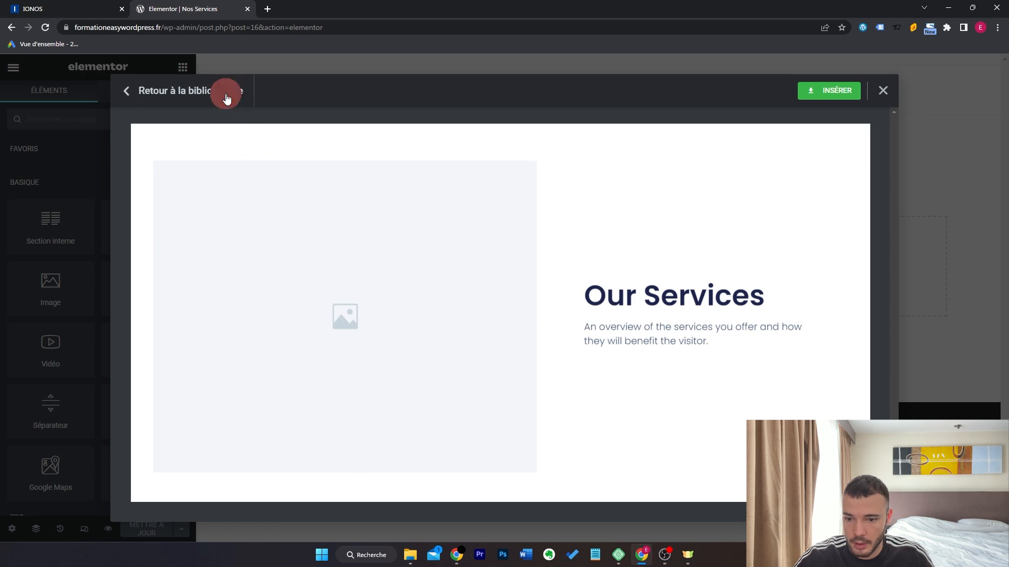
pyautogui.click(227, 99)
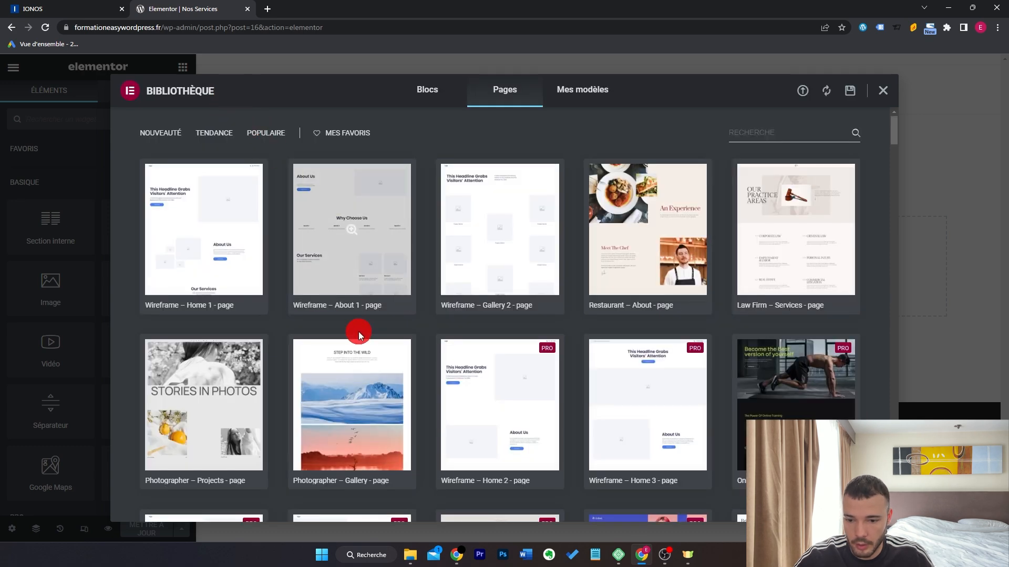
pyautogui.click(361, 252)
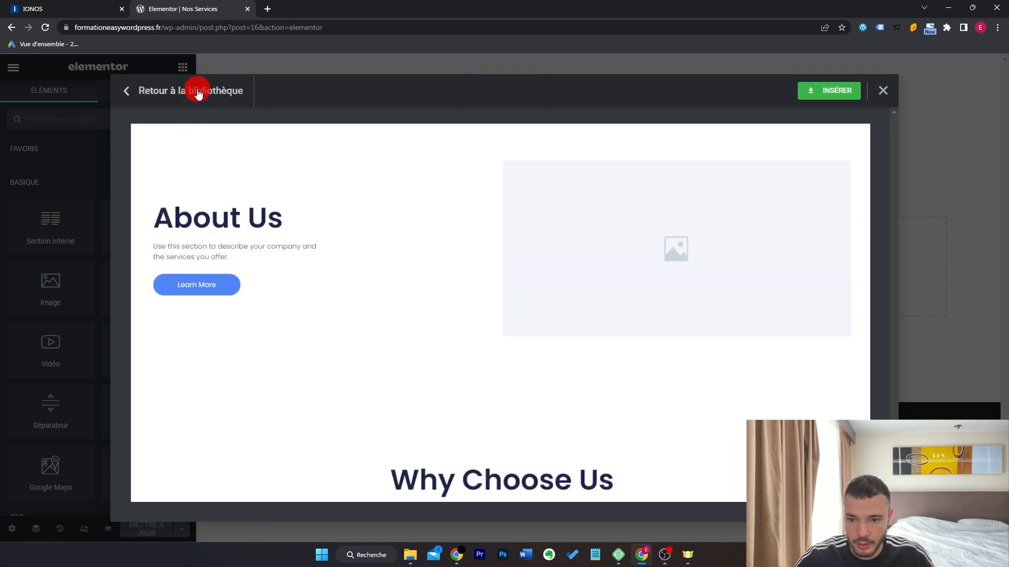
pyautogui.click(194, 90)
# Search templates for 'serv', preview Wireframe – Services 3, and insert it.
pyautogui.click(784, 132)
pyautogui.write('services')
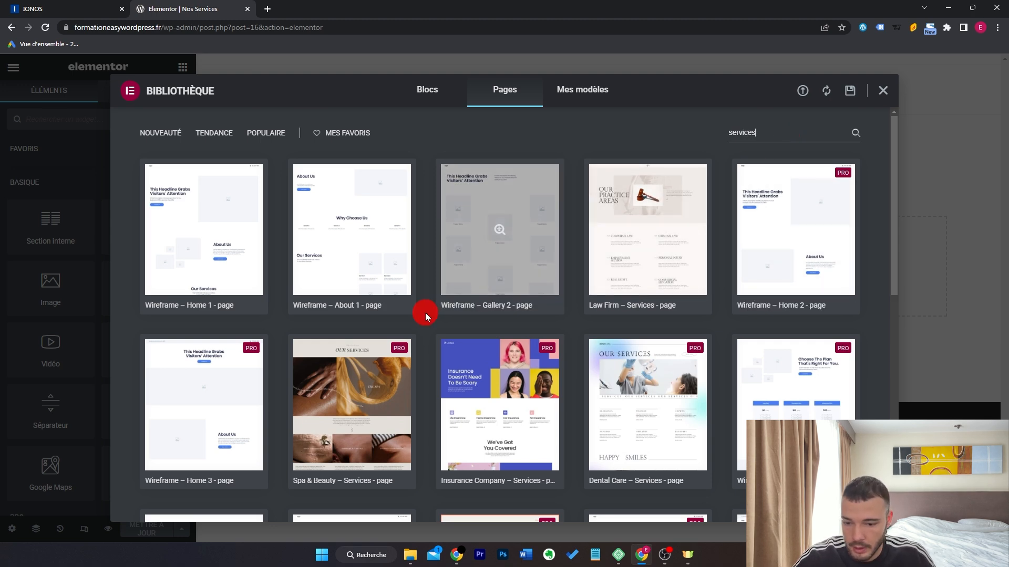
pyautogui.scroll(-5, 425, 313)
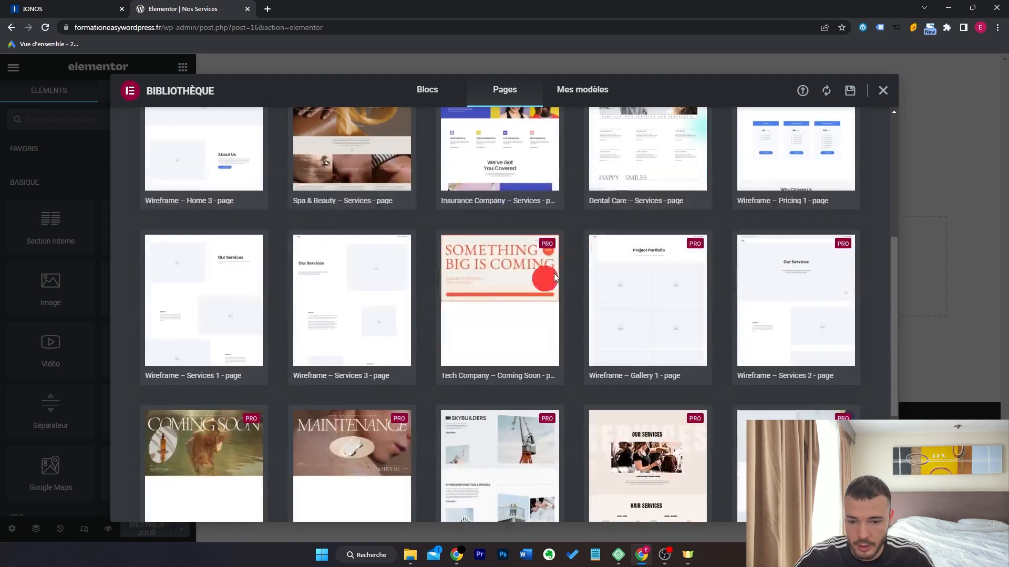
pyautogui.click(367, 292)
pyautogui.scroll(-12, 452, 289)
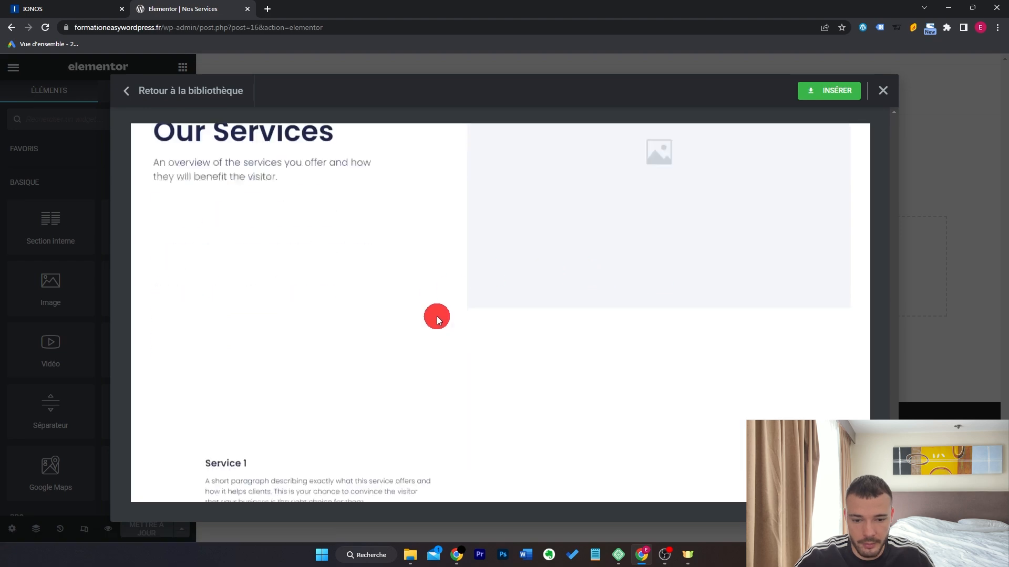
pyautogui.scroll(-5, 497, 310)
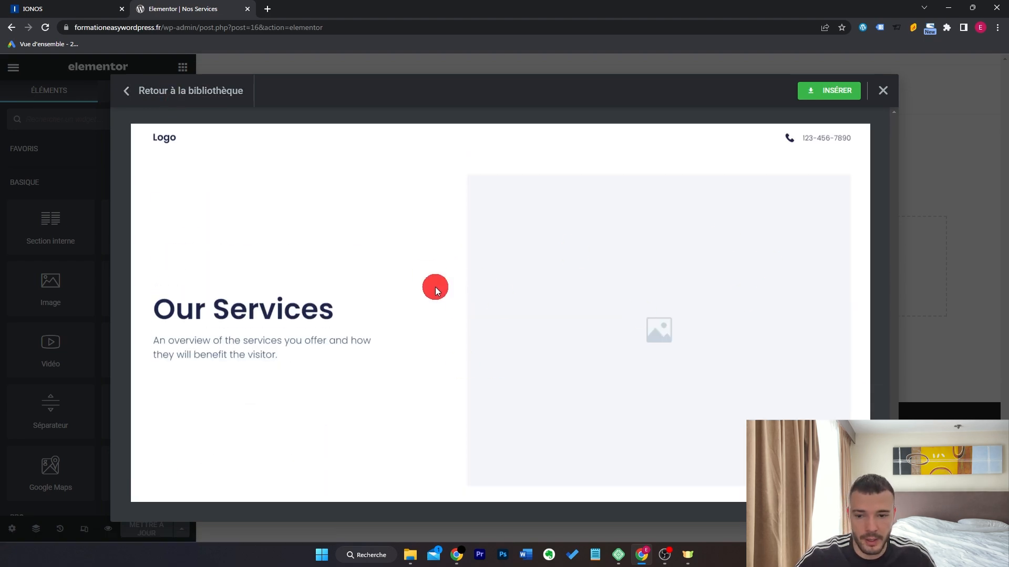
pyautogui.click(831, 95)
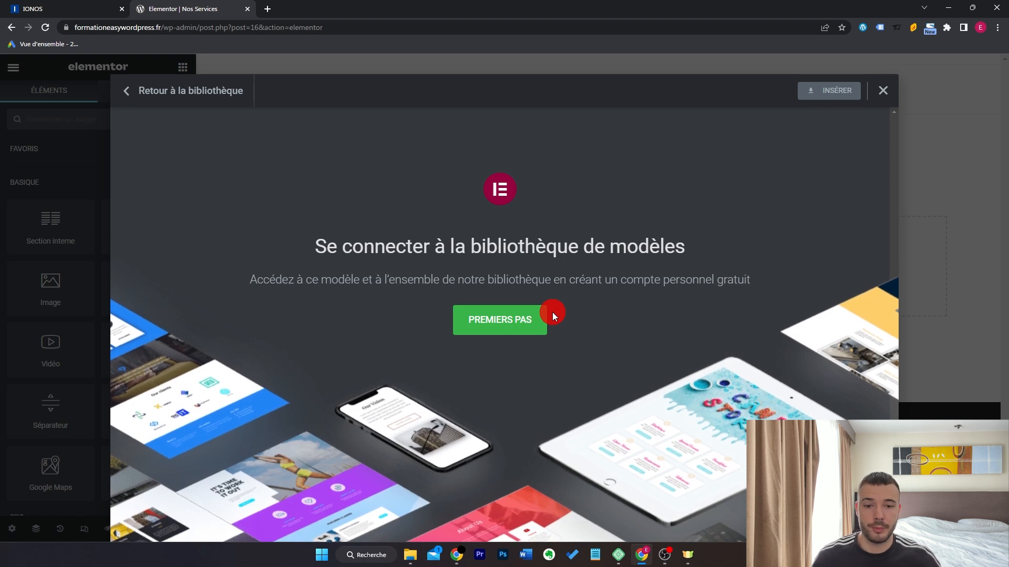
# Connect the template library to insert the Our Services wireframe, then review its Service 1–3 blocks and footer.
pyautogui.click(521, 319)
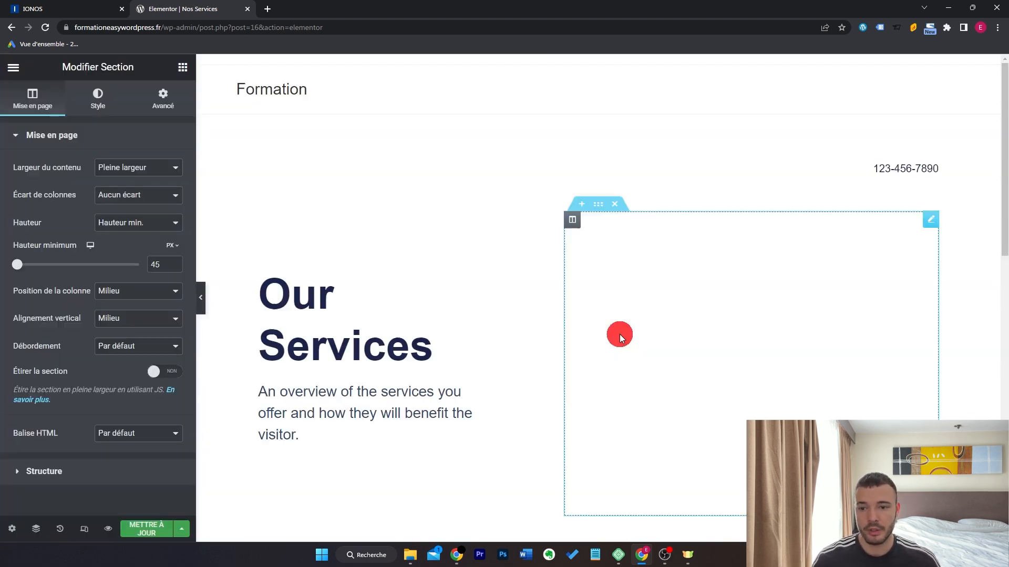
pyautogui.scroll(-3, 631, 341)
pyautogui.scroll(-15, 630, 341)
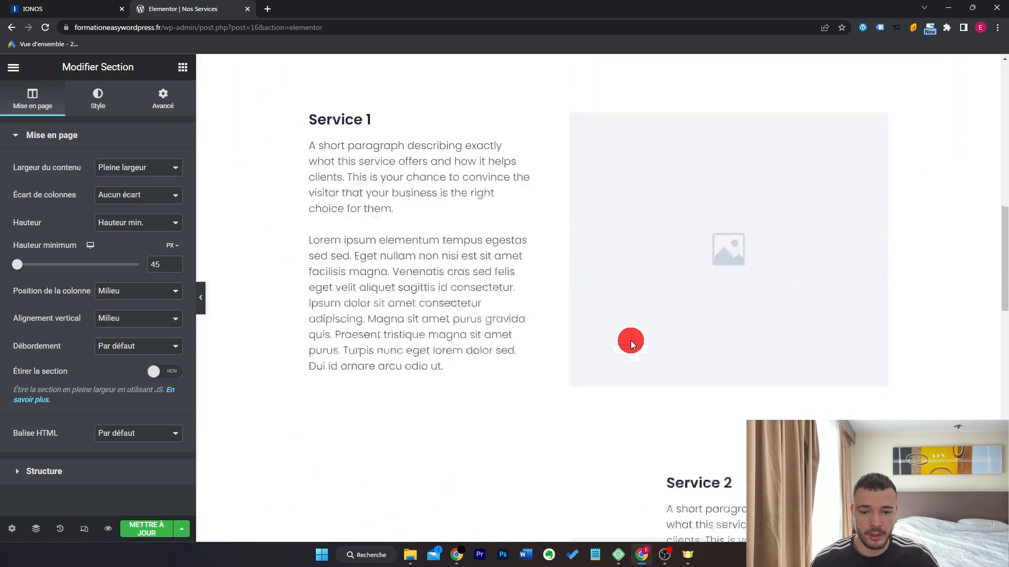
pyautogui.scroll(17, 619, 235)
pyautogui.scroll(-18, 619, 234)
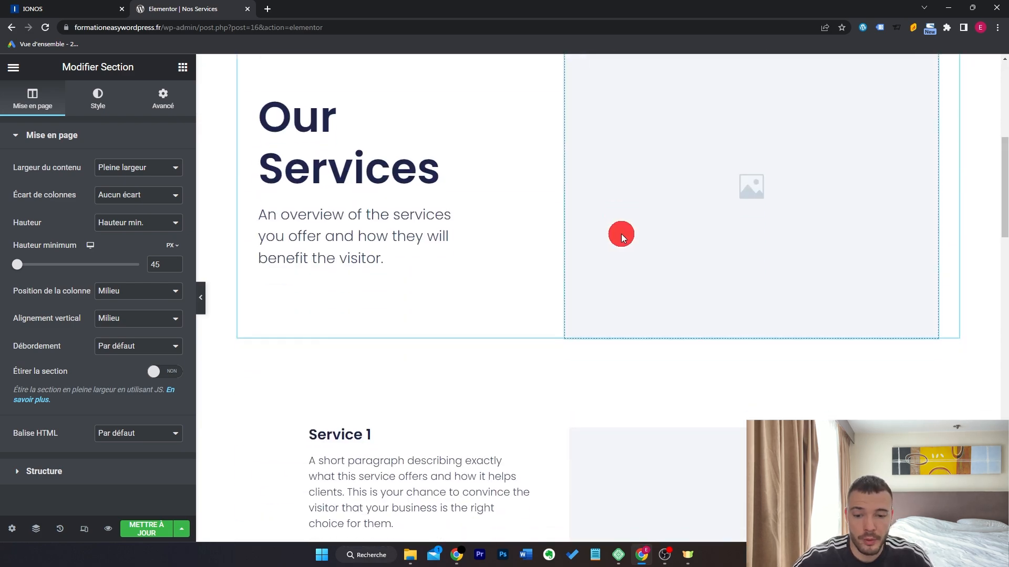
pyautogui.scroll(-11, 621, 234)
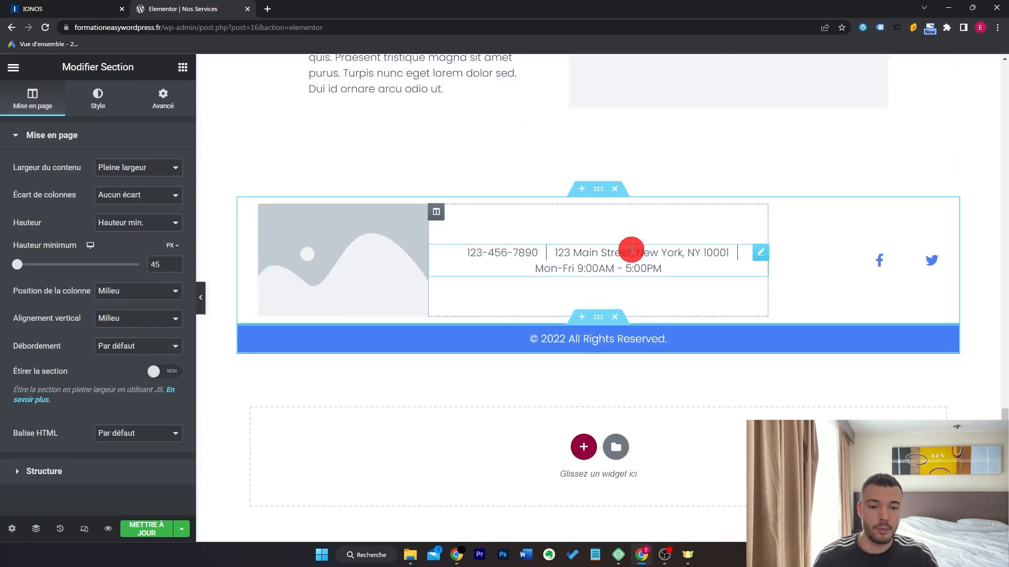
pyautogui.scroll(18, 625, 242)
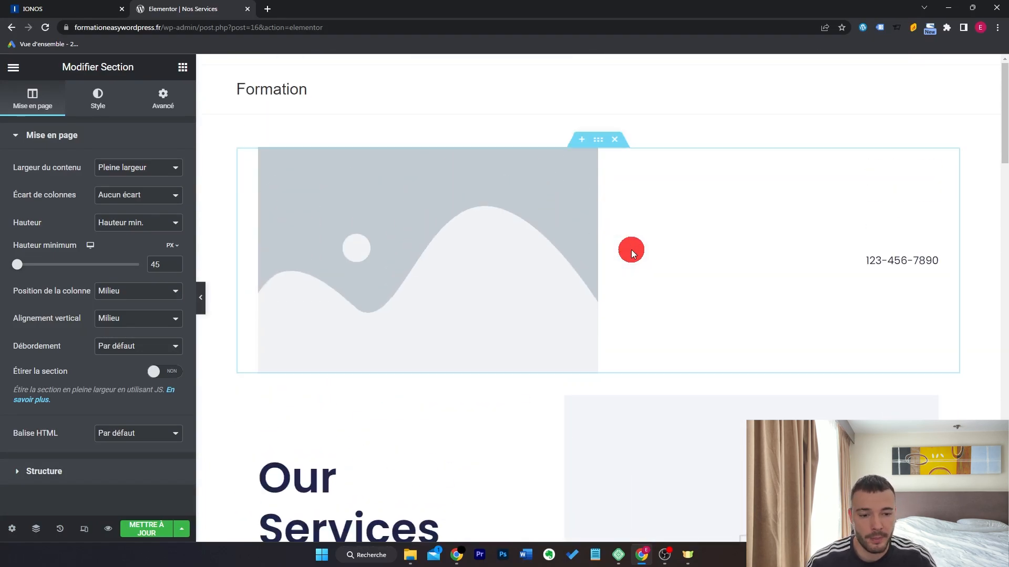
pyautogui.moveTo(1004, 135); pyautogui.dragTo(1002, 486)
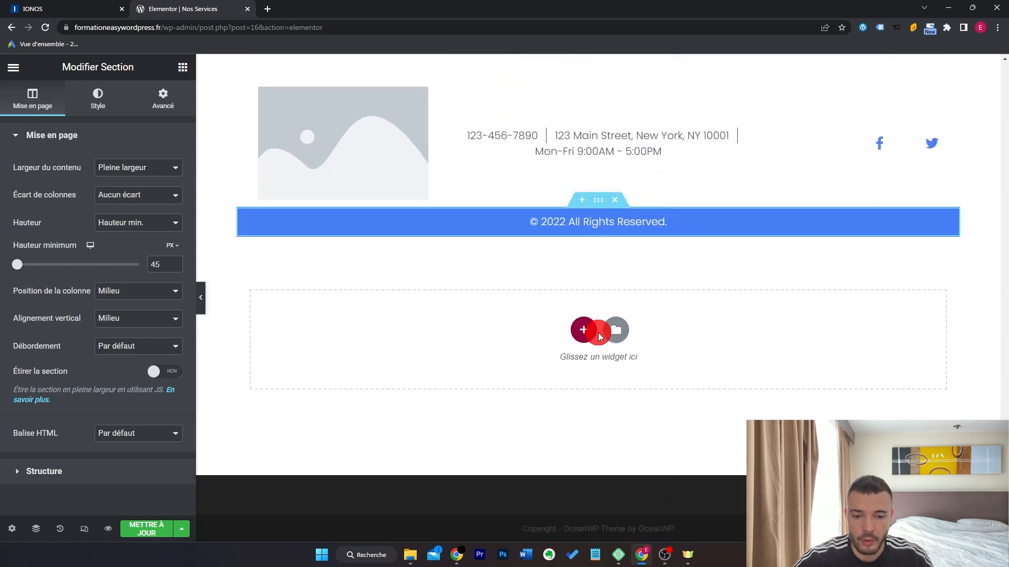
# Add a heading and an image to the empty section below the footer.
pyautogui.click(183, 68)
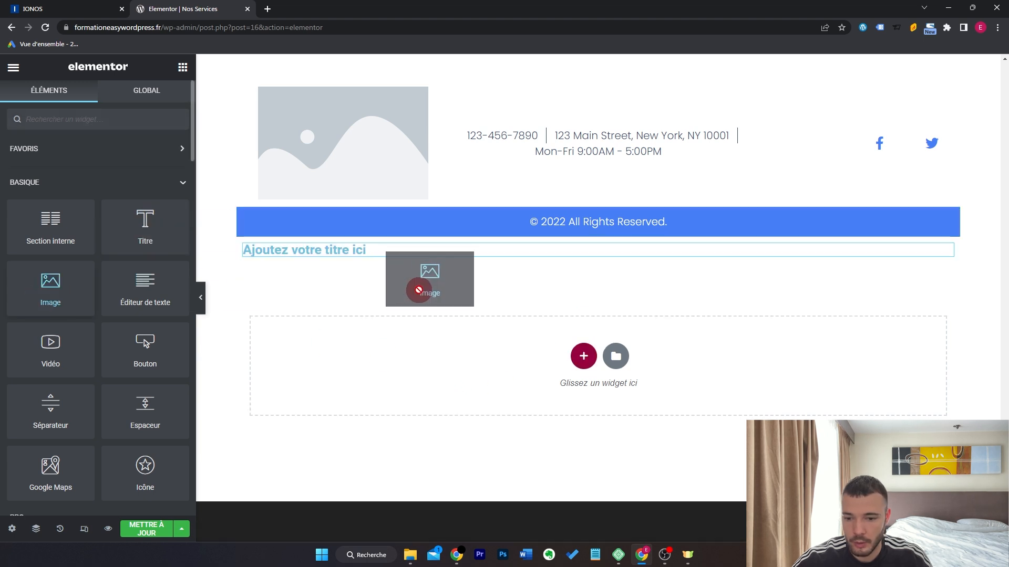
pyautogui.moveTo(418, 291); pyautogui.dragTo(444, 258)
pyautogui.scroll(-3, 535, 335)
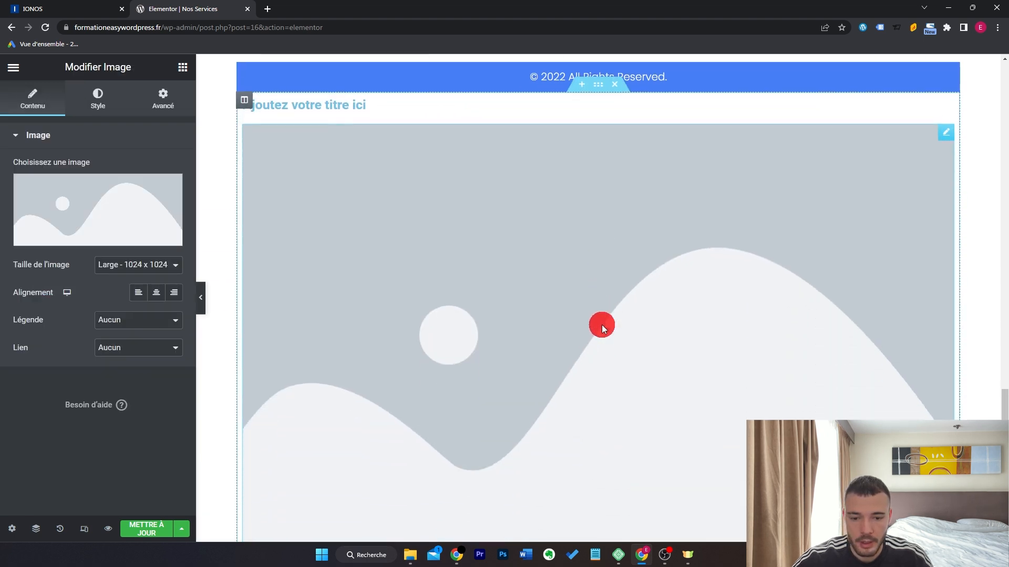
pyautogui.scroll(3, 605, 317)
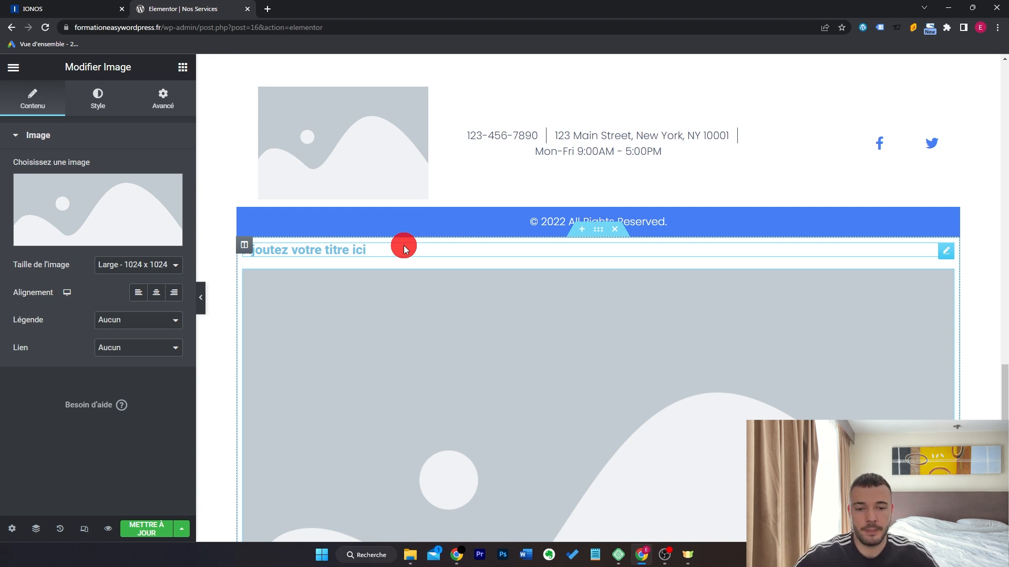
# Save the new section to the Elementor library as the template 'Section'.
pyautogui.rightClick(595, 234)
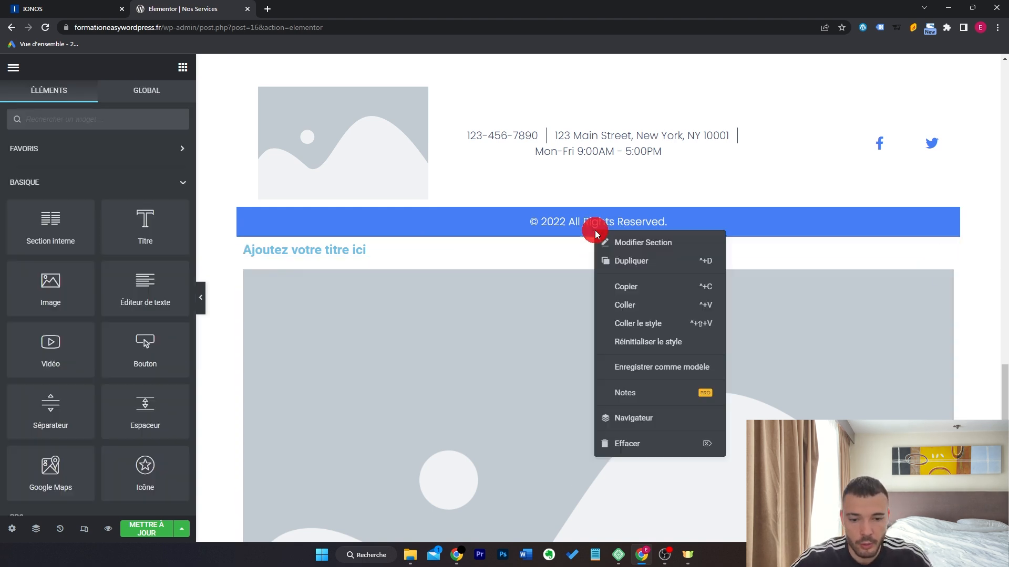
pyautogui.click(657, 368)
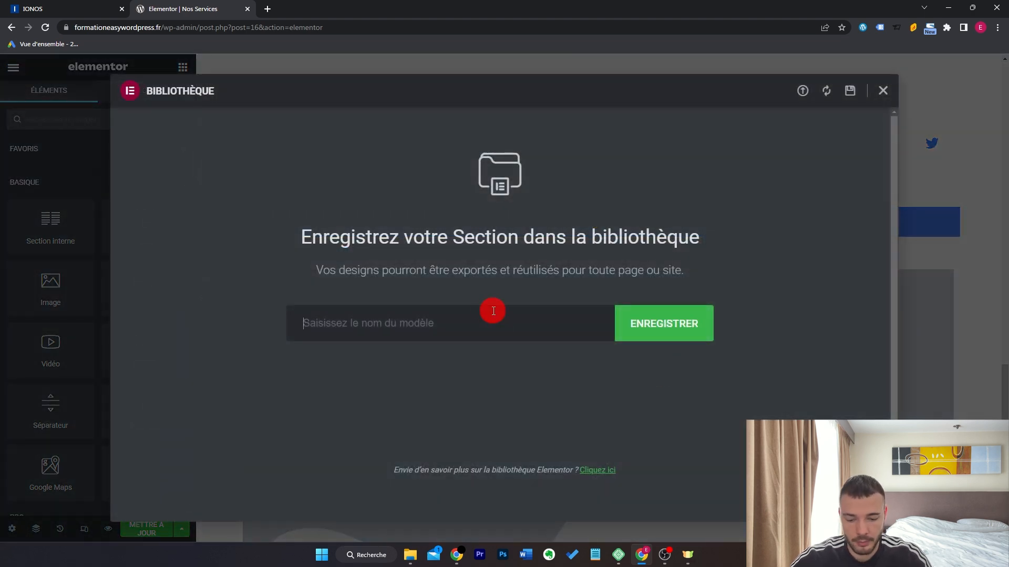
pyautogui.click(657, 330)
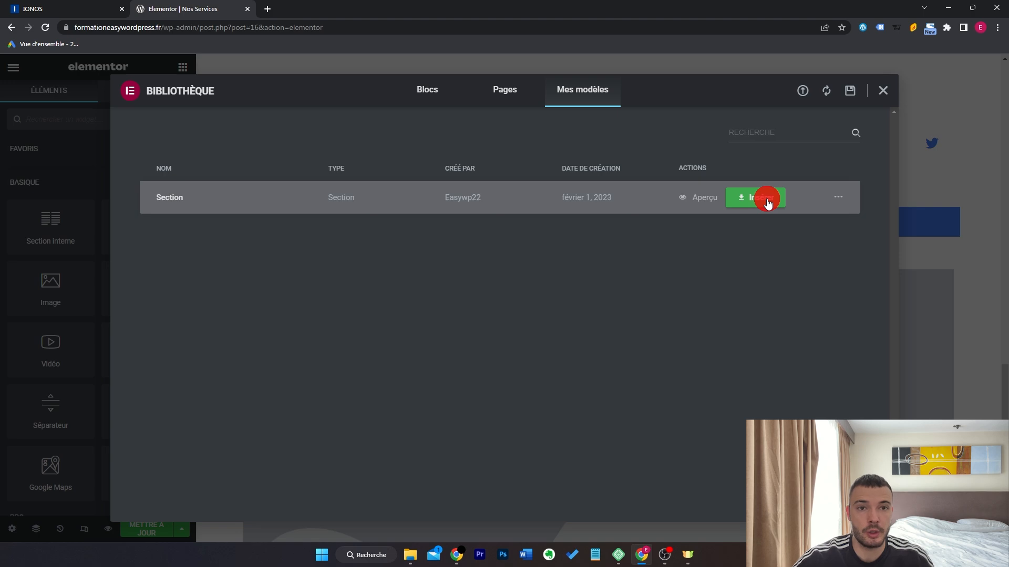
pyautogui.click(882, 90)
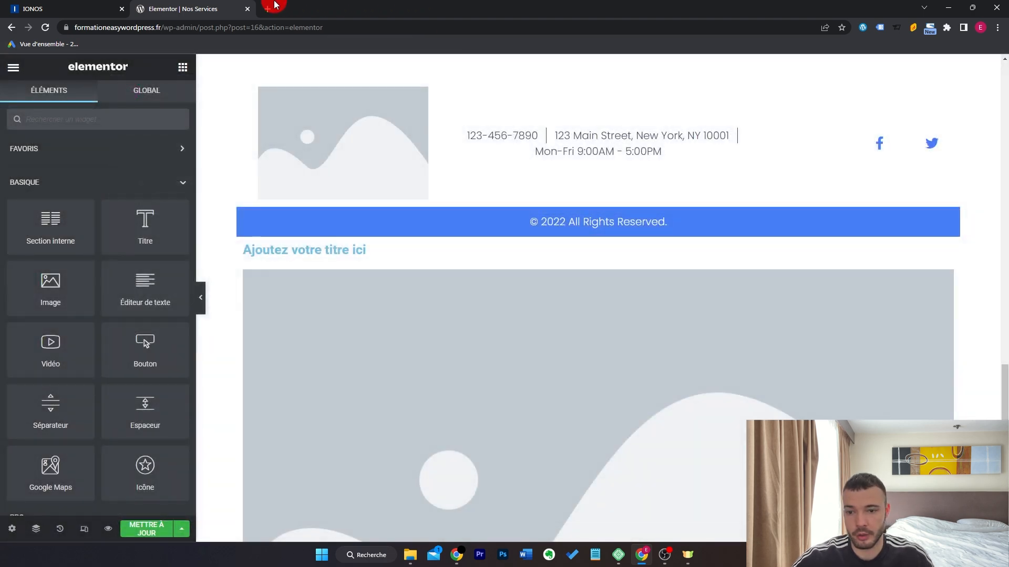
# Check formationeasywordpress.fr in a new tab down to the bottom, then close it.
pyautogui.click(269, 6)
pyautogui.write('formationeasywordpress.fr')
pyautogui.press('Return')
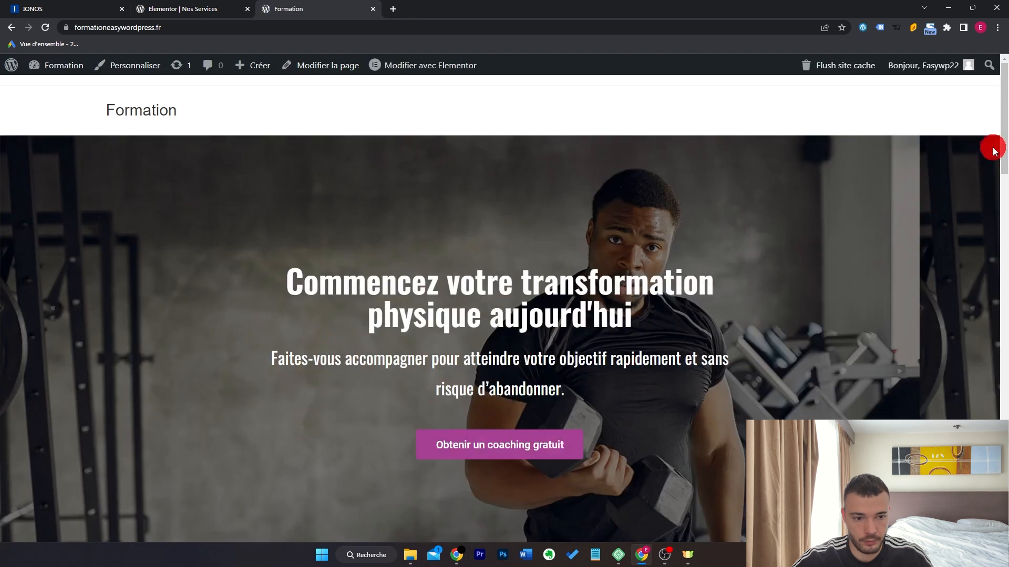
pyautogui.moveTo(996, 149); pyautogui.dragTo(1004, 447)
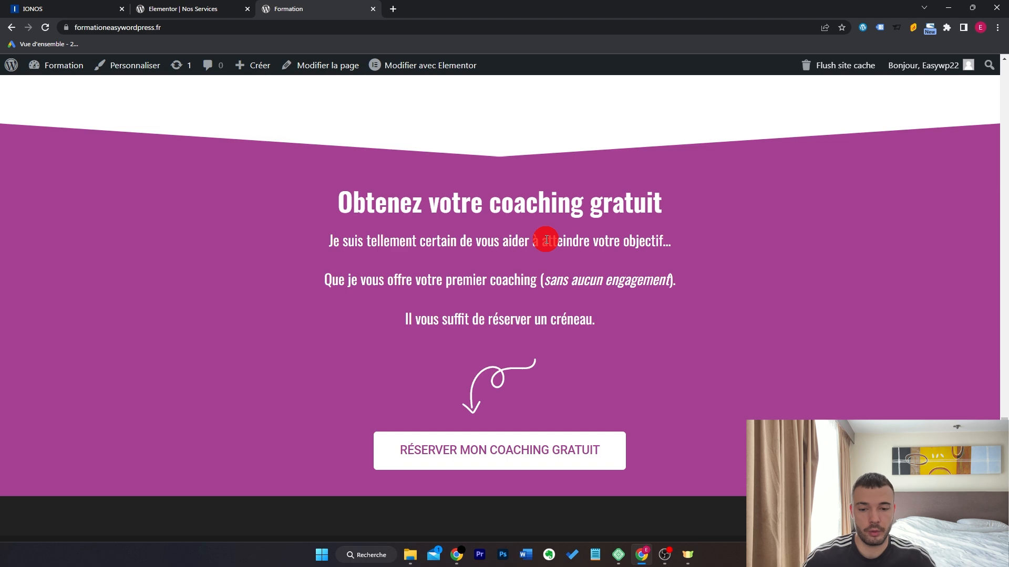
pyautogui.scroll(-1, 513, 342)
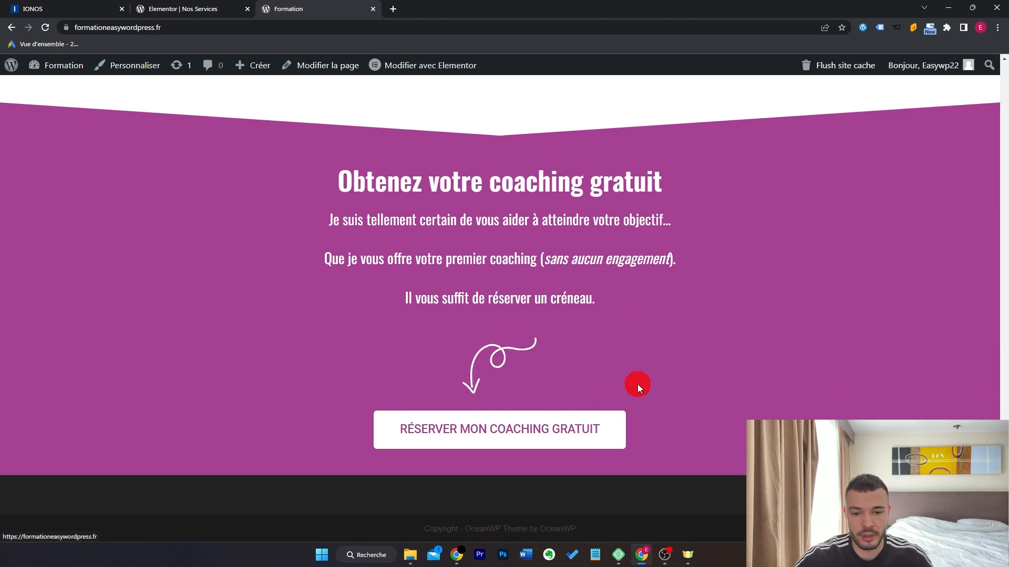
pyautogui.hotkey('ctrl', 'w')
# Save the Nos Services page changes with METTRE À JOUR.
pyautogui.click(134, 535)
pyautogui.scroll(15, 765, 317)
pyautogui.scroll(8, 765, 318)
# Leave Elementor and install and activate the Formidable Forms plugin from Add Plugins.
pyautogui.click(16, 73)
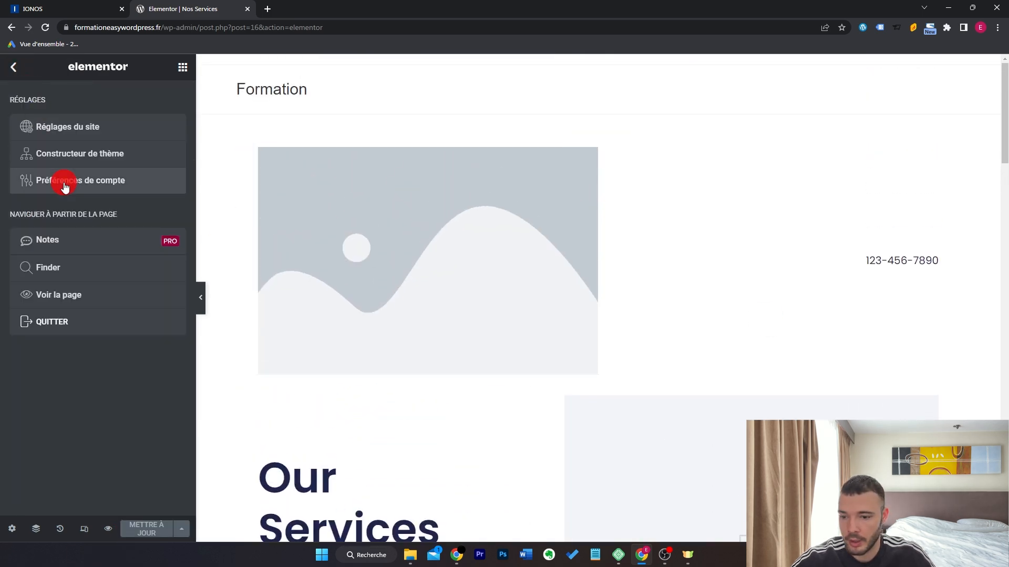
pyautogui.click(103, 318)
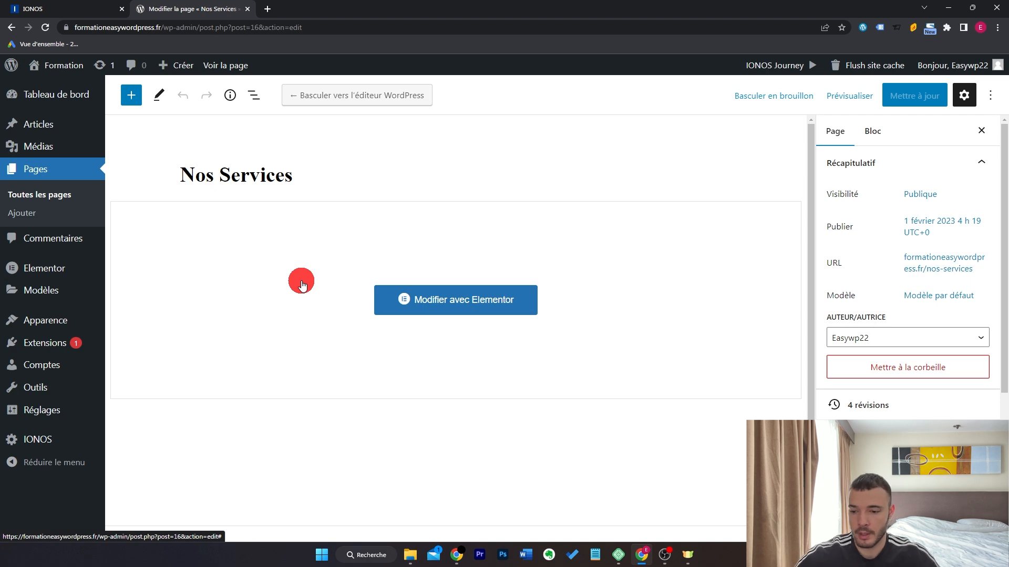
pyautogui.moveTo(56, 342)
pyautogui.click(146, 361)
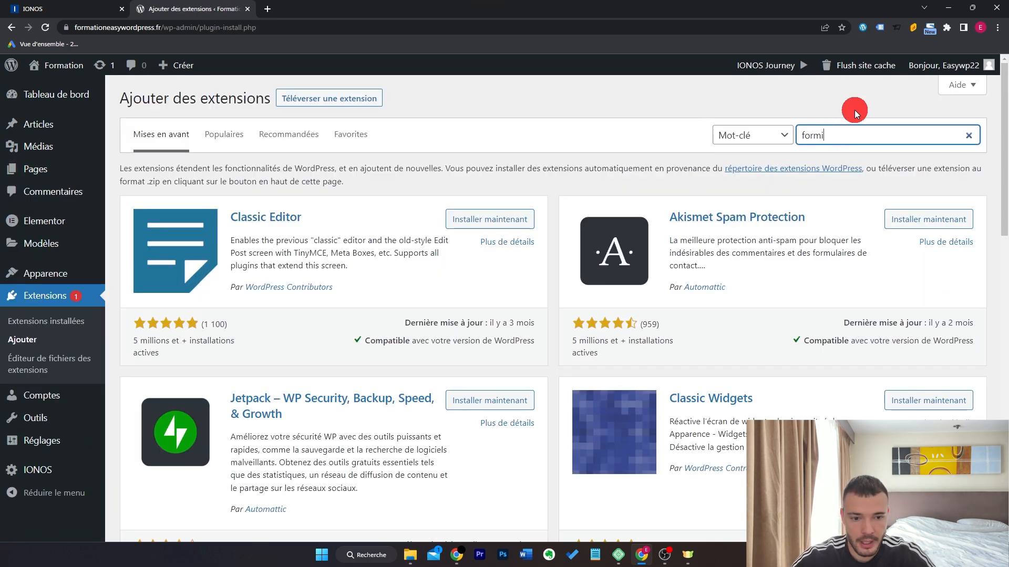
pyautogui.scroll(-5, 440, 284)
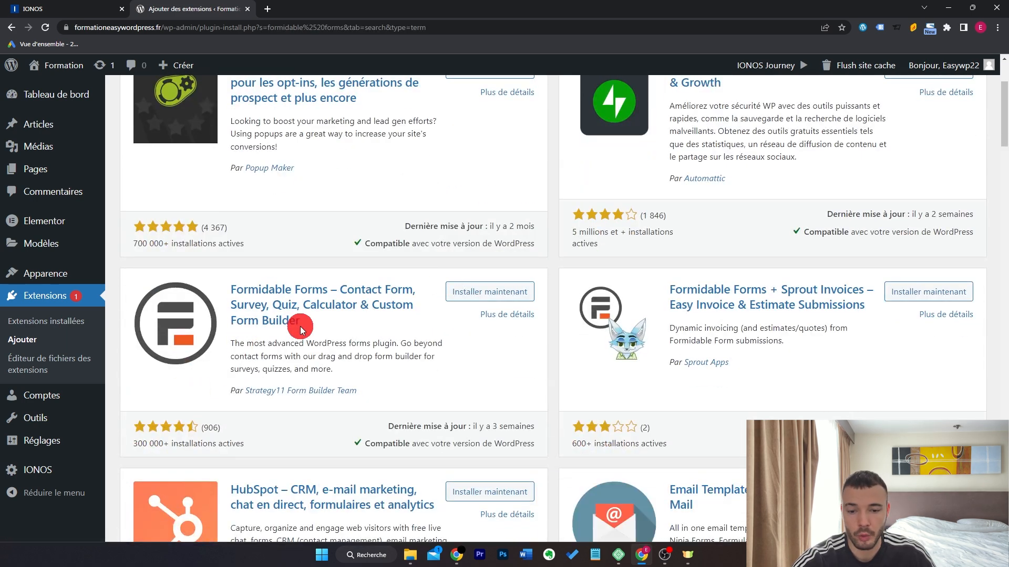
pyautogui.click(481, 294)
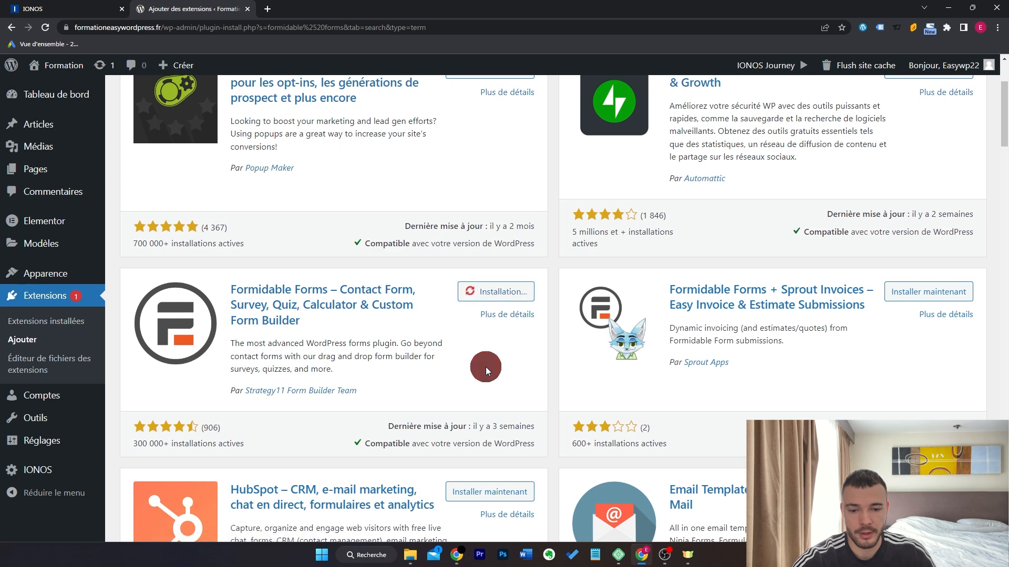
pyautogui.click(518, 293)
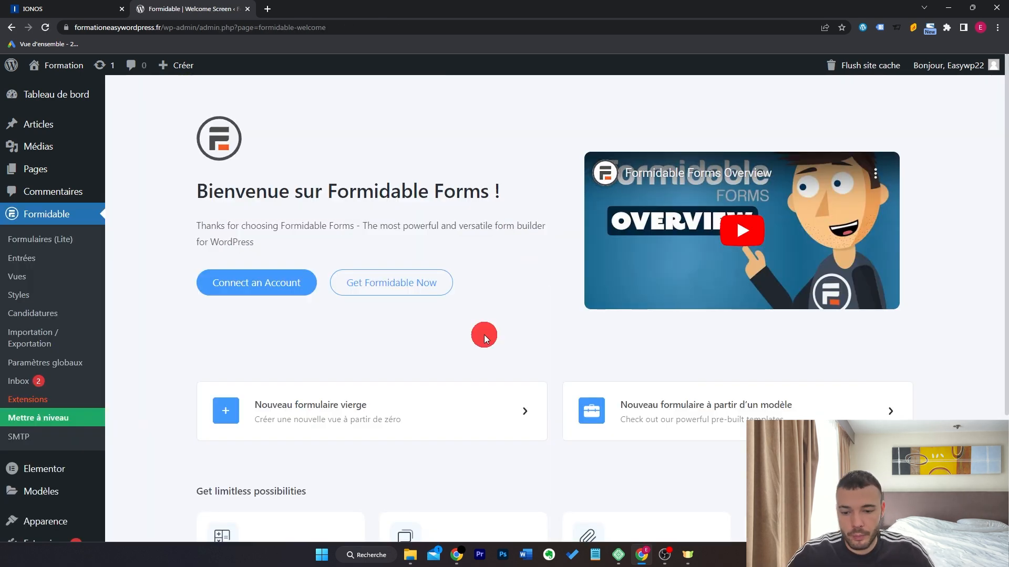
# Create a blank form named 'Contact' with a required Prénom text field.
pyautogui.click(339, 409)
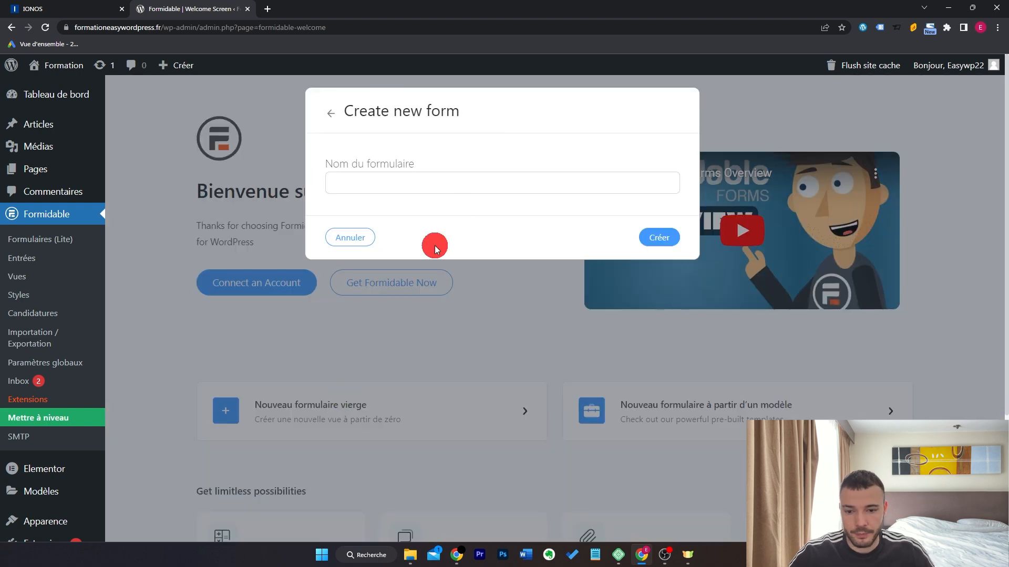
pyautogui.write('Contact')
pyautogui.click(656, 237)
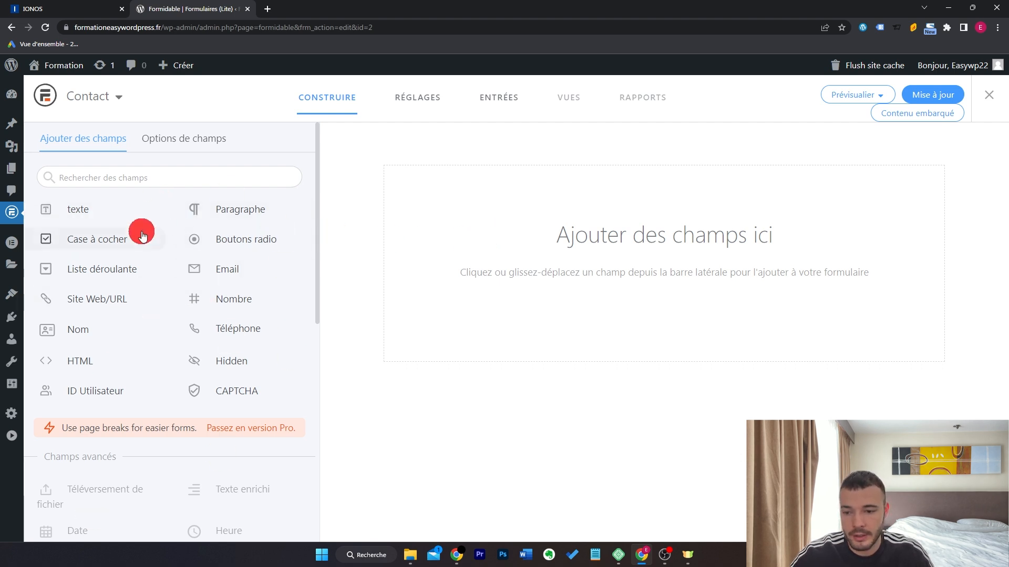
pyautogui.moveTo(121, 213); pyautogui.dragTo(596, 218)
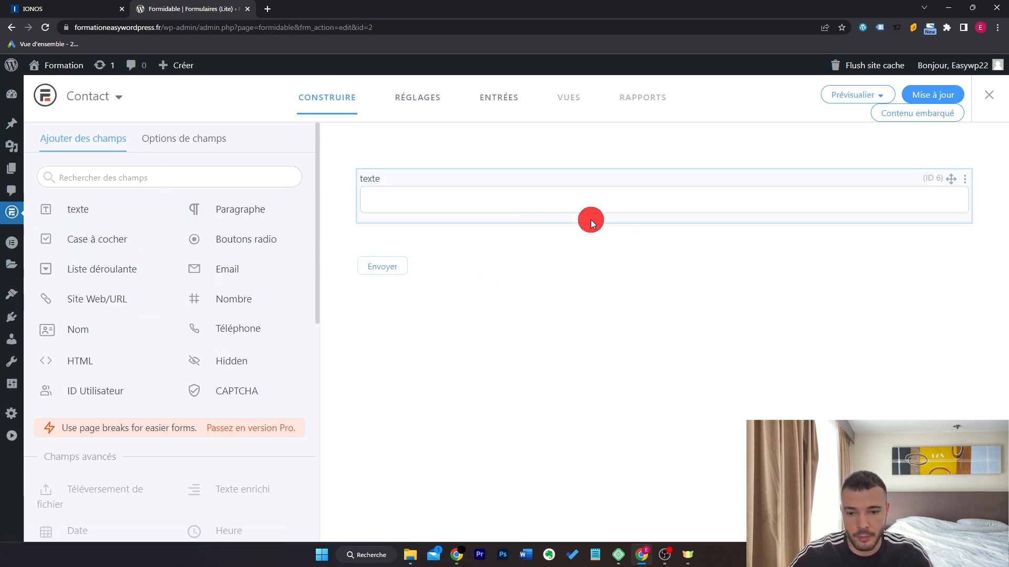
pyautogui.write('Prénom')
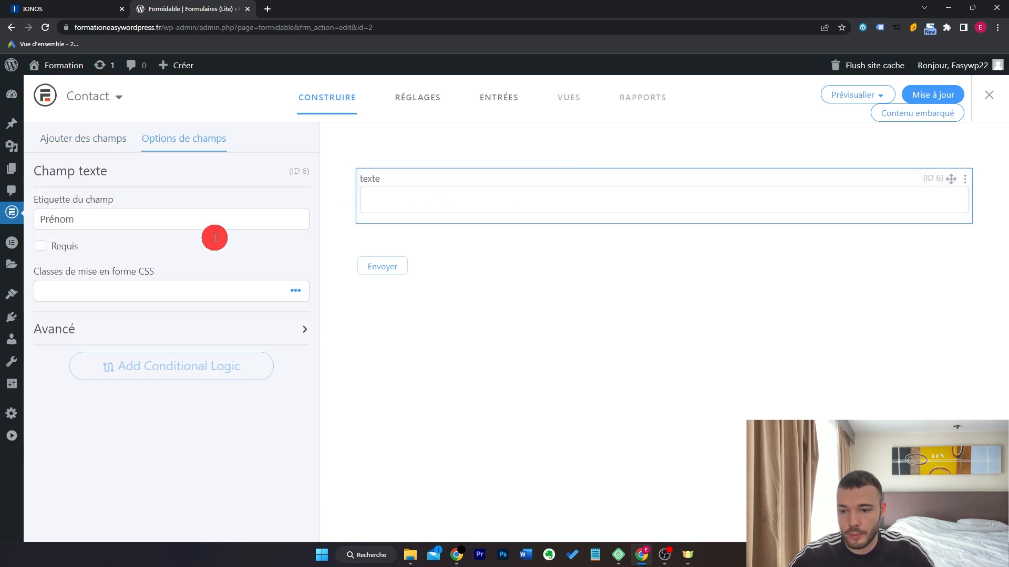
pyautogui.click(41, 246)
pyautogui.click(86, 145)
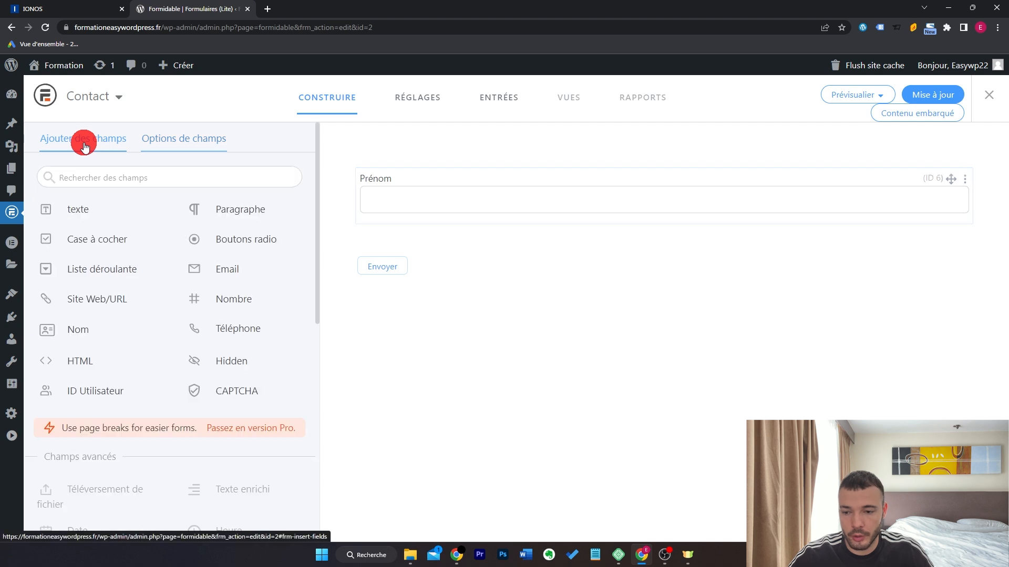
# Add a required Nom text field beside Prénom and a required Email field below.
pyautogui.moveTo(74, 209); pyautogui.dragTo(921, 189)
pyautogui.click(769, 185)
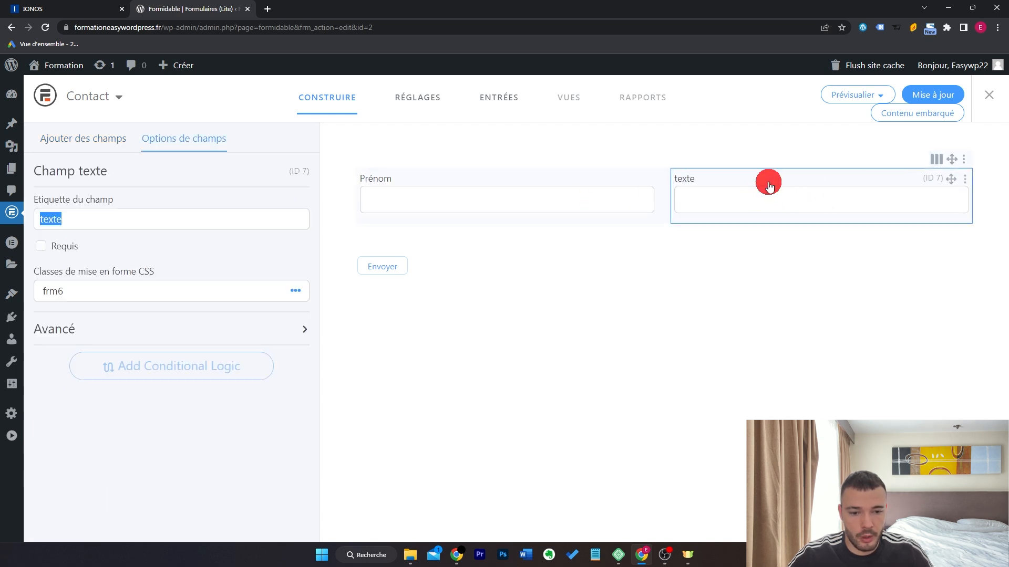
pyautogui.write('Nom')
pyautogui.click(70, 249)
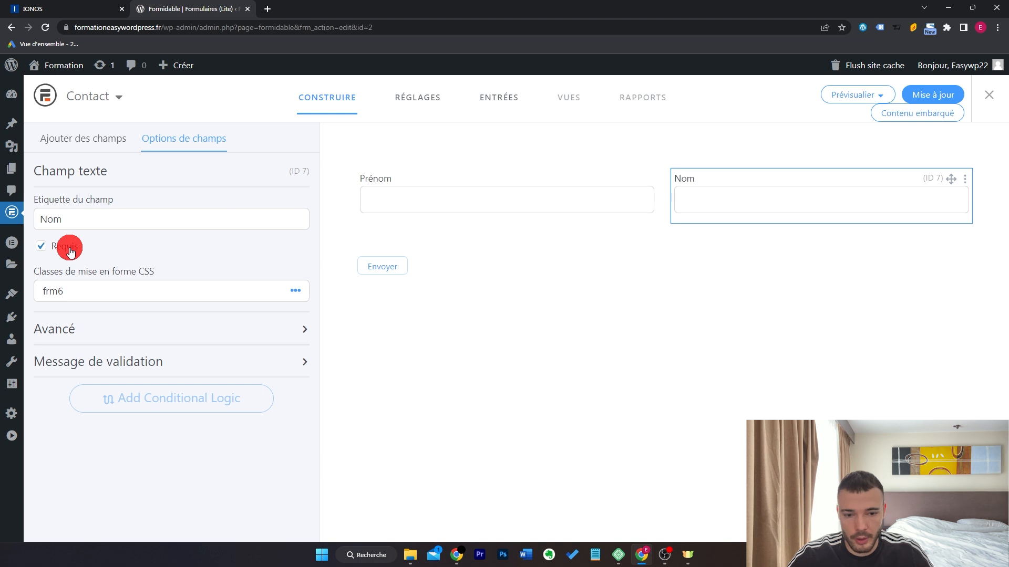
pyautogui.click(83, 138)
pyautogui.moveTo(232, 271); pyautogui.dragTo(702, 227)
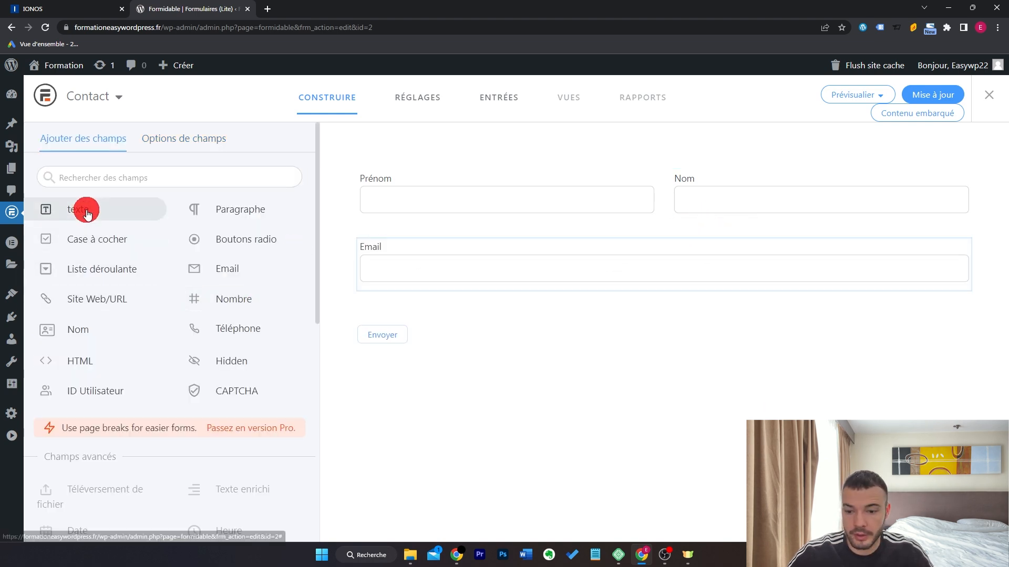
pyautogui.click(456, 255)
pyautogui.click(42, 246)
pyautogui.click(83, 138)
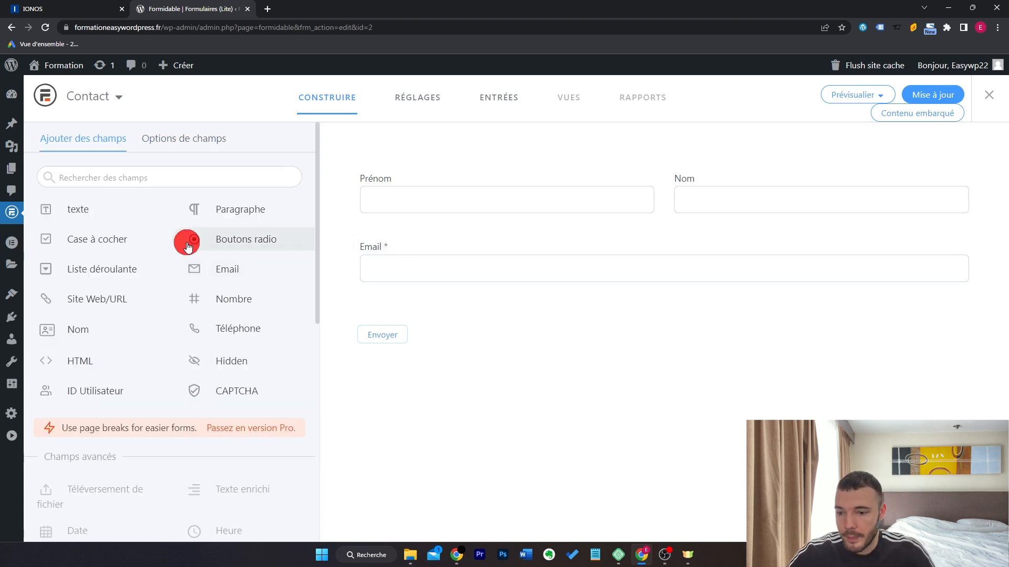
# Add a goal dropdown below Email with the choice 'Perdre du poids'.
pyautogui.moveTo(117, 276); pyautogui.dragTo(712, 294)
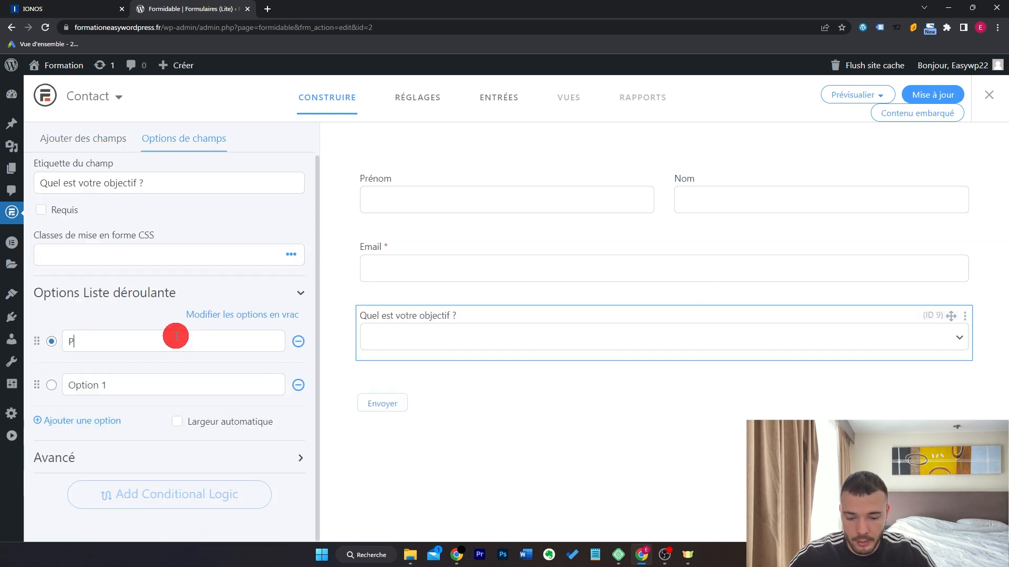
pyautogui.write('poids')
pyautogui.click(185, 389)
pyautogui.tripleClick(185, 390)
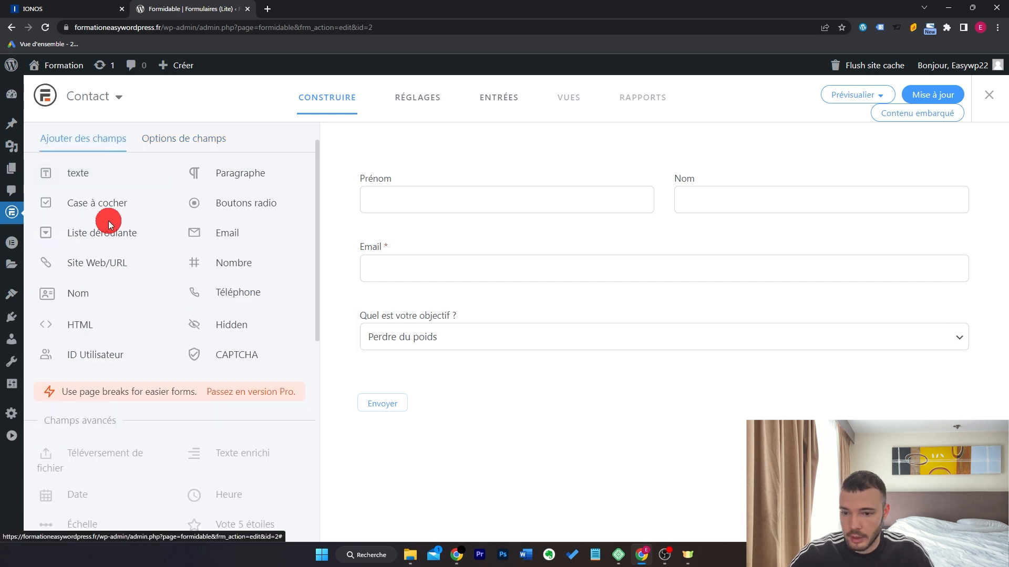
# Add a required Message paragraph field and save the Contact form.
pyautogui.moveTo(259, 171); pyautogui.dragTo(439, 371)
pyautogui.click(450, 390)
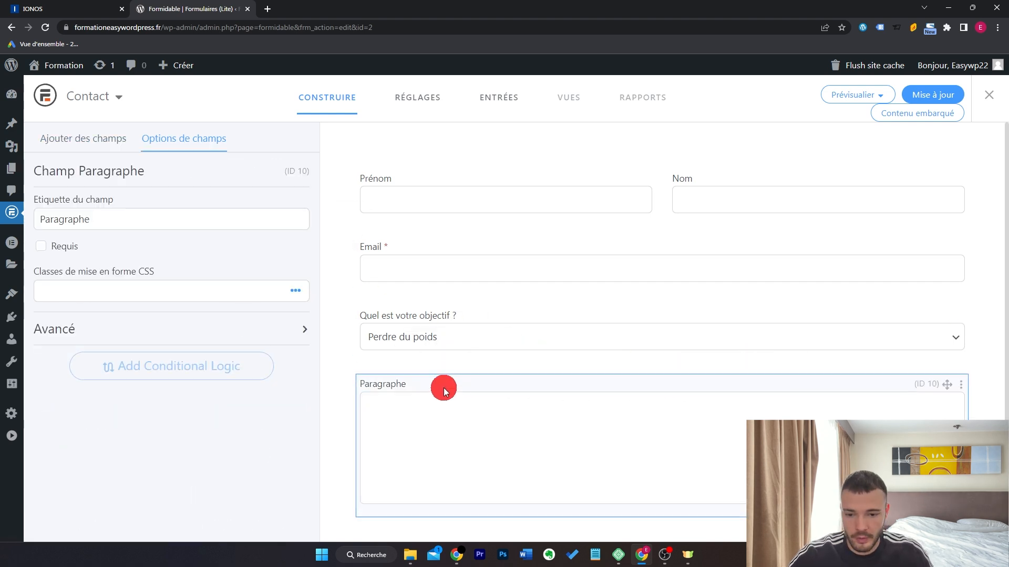
pyautogui.tripleClick(186, 227)
pyautogui.write('Mes')
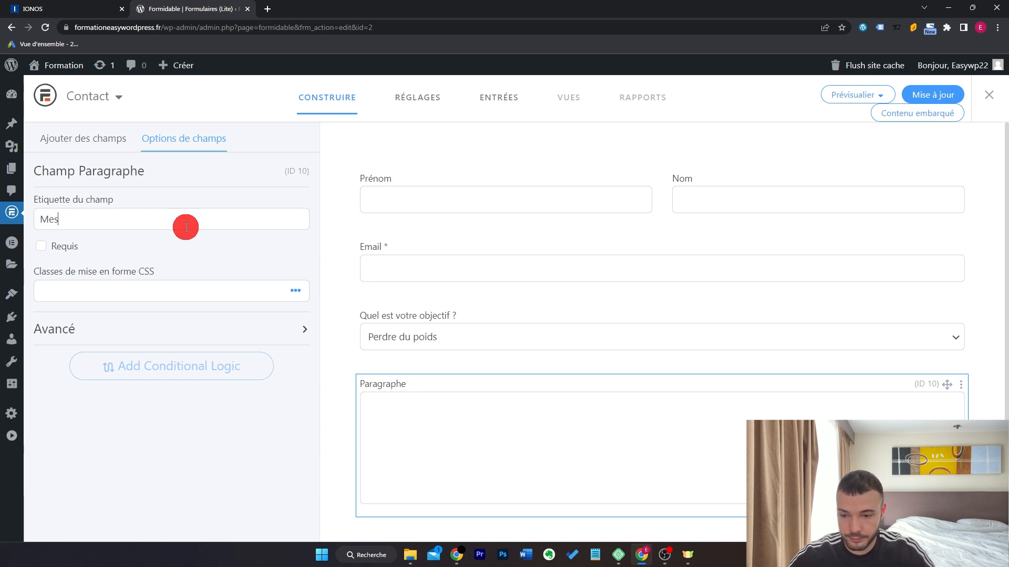
pyautogui.click(40, 246)
pyautogui.scroll(-2, 635, 254)
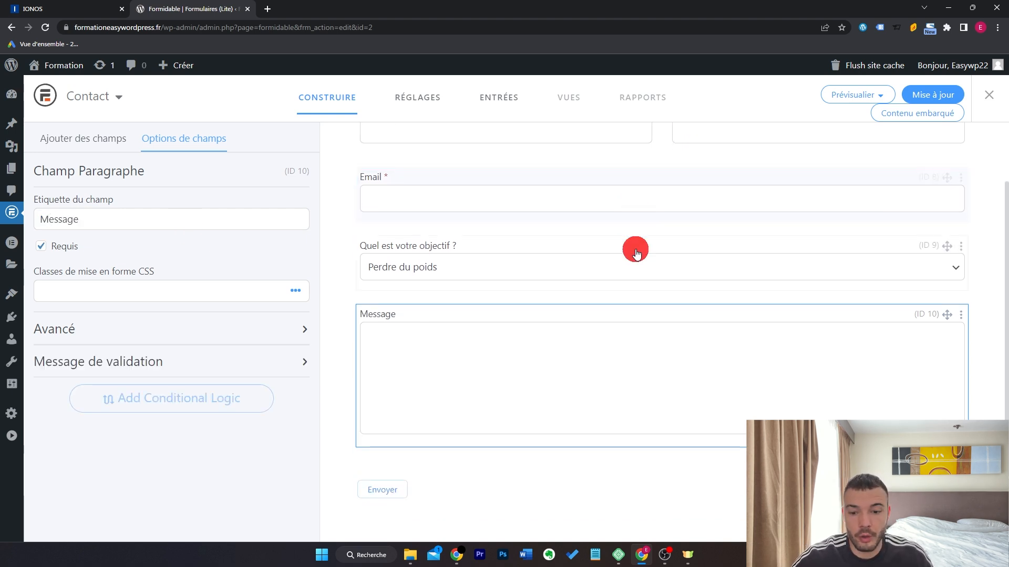
pyautogui.scroll(2, 635, 254)
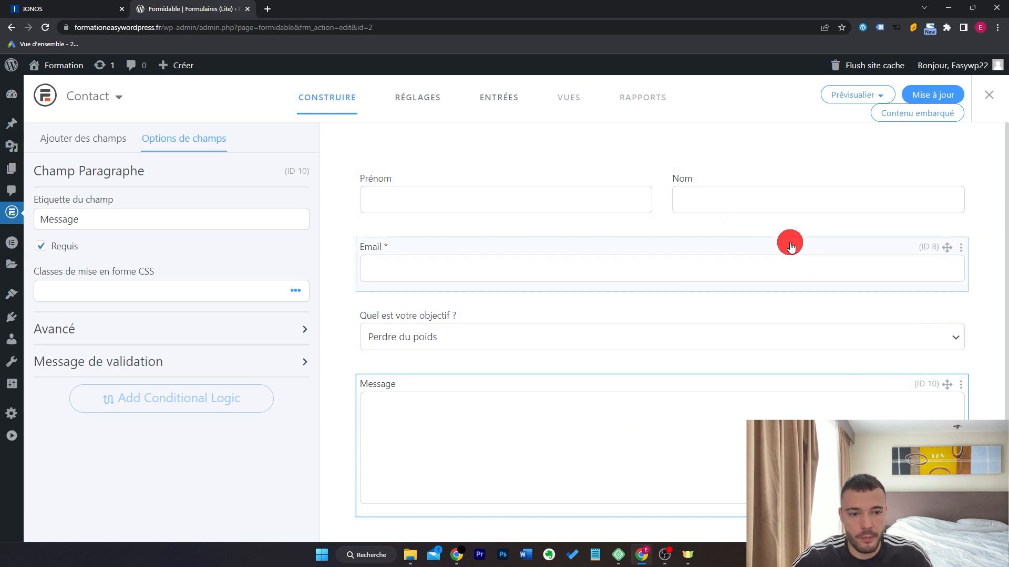
pyautogui.click(941, 95)
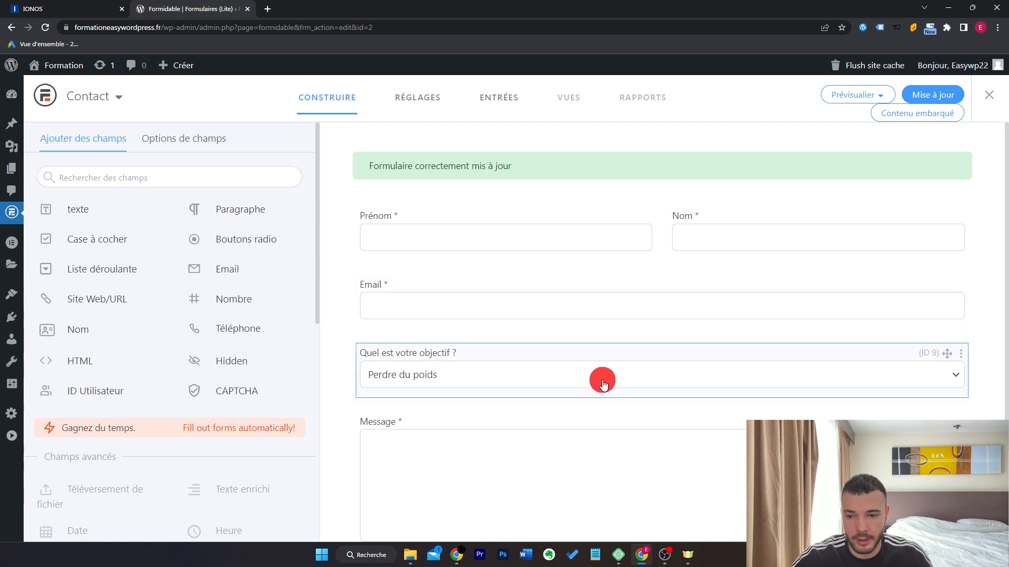
pyautogui.click(423, 95)
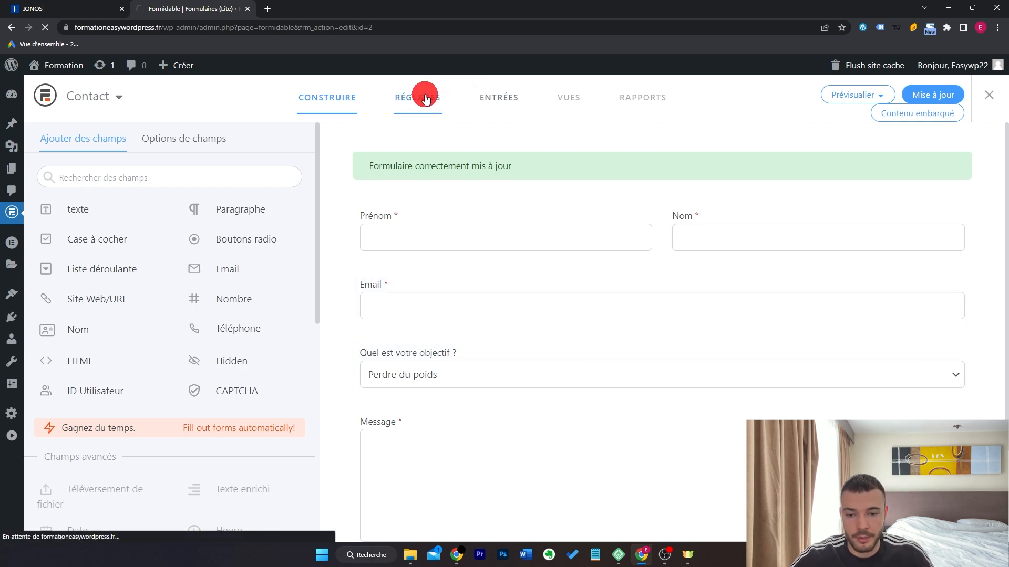
# Edit the form description and leave the title and description hidden on the form.
pyautogui.click(442, 302)
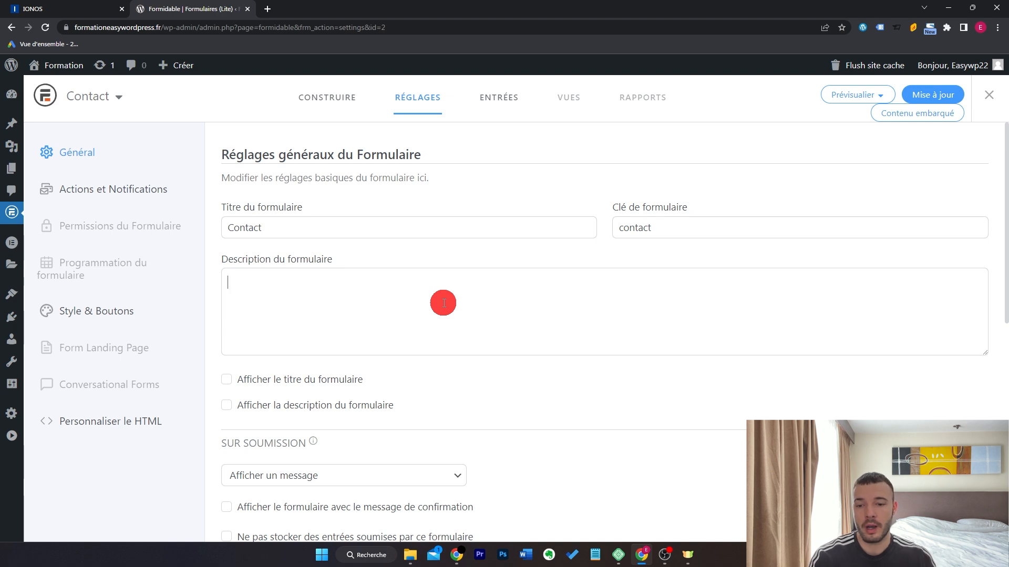
pyautogui.scroll(-1, 576, 357)
pyautogui.click(226, 309)
pyautogui.click(226, 334)
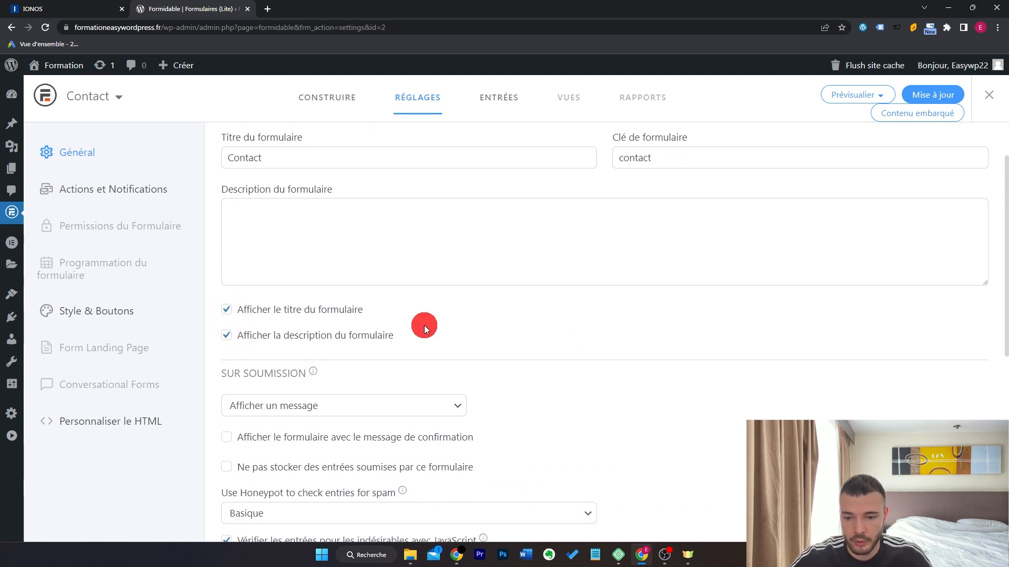
pyautogui.click(227, 335)
pyautogui.click(226, 311)
pyautogui.scroll(-3, 540, 317)
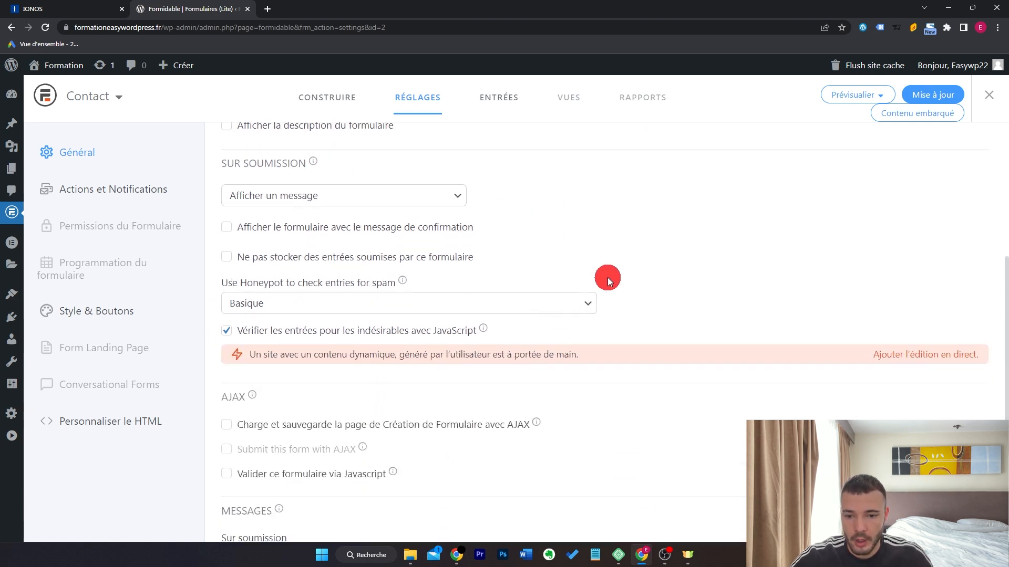
# Set the on-submission action to 'Afficher le contenu de la page' instead of a URL redirect.
pyautogui.click(452, 202)
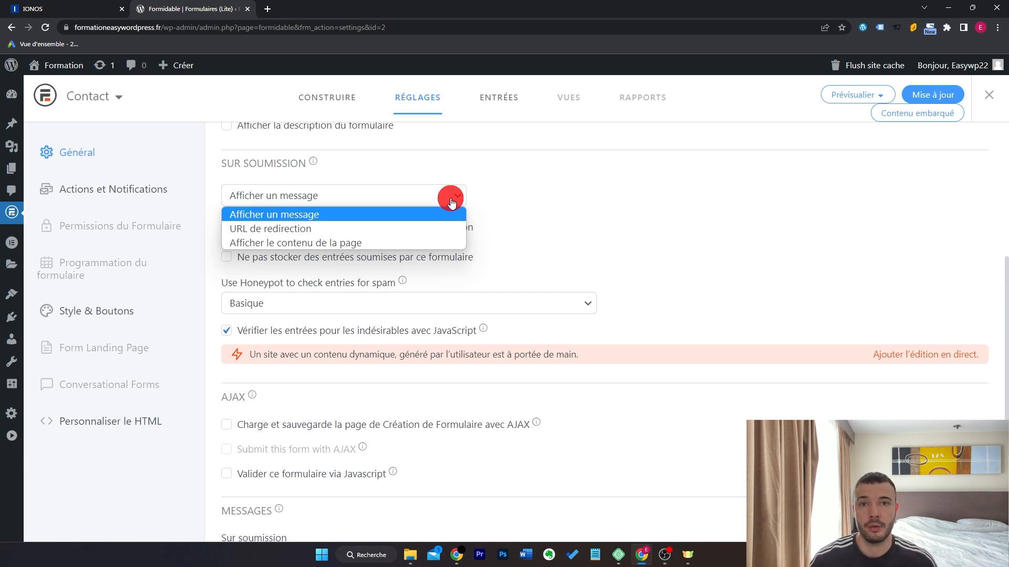
pyautogui.click(420, 234)
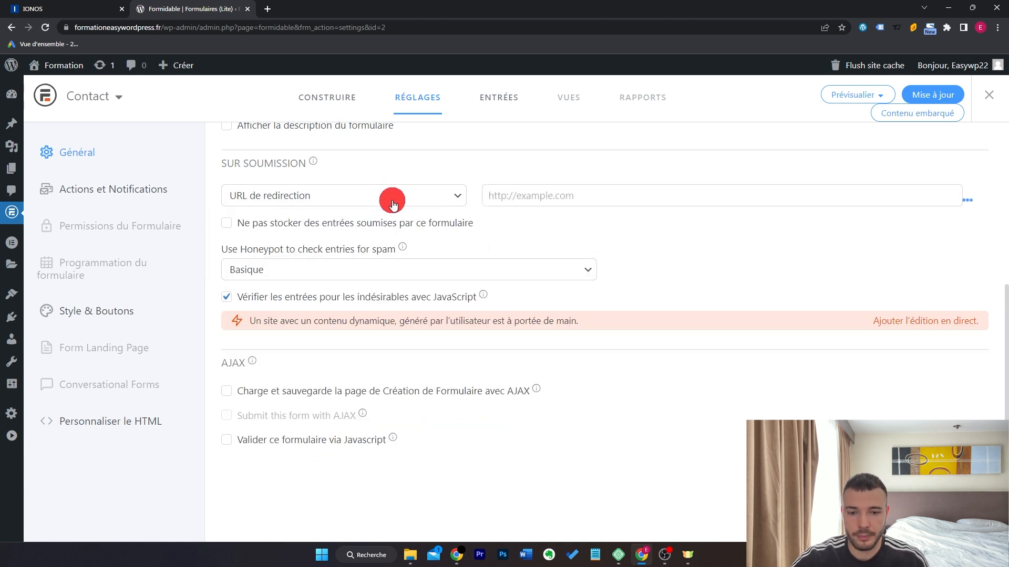
pyautogui.click(424, 201)
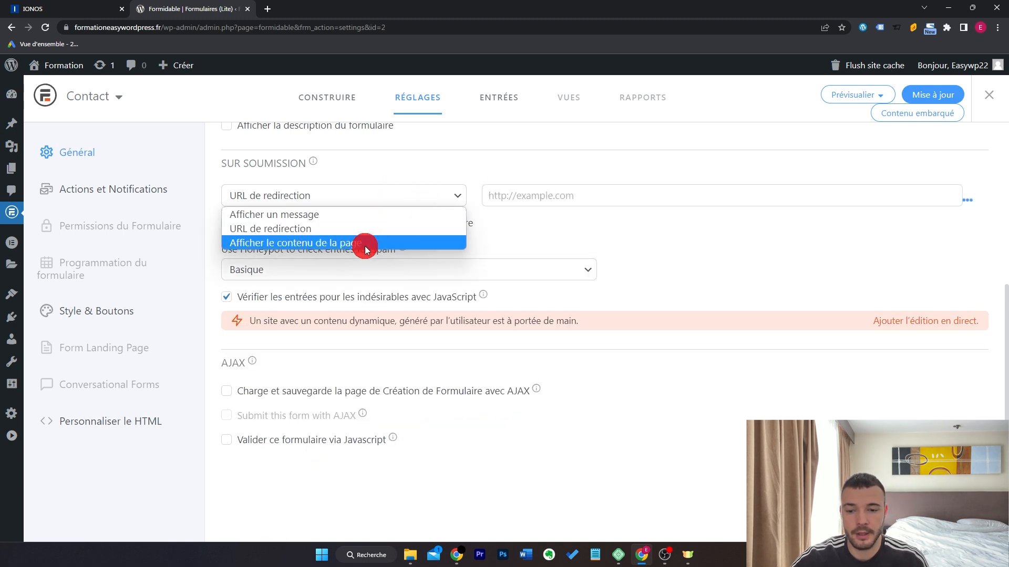
pyautogui.click(357, 245)
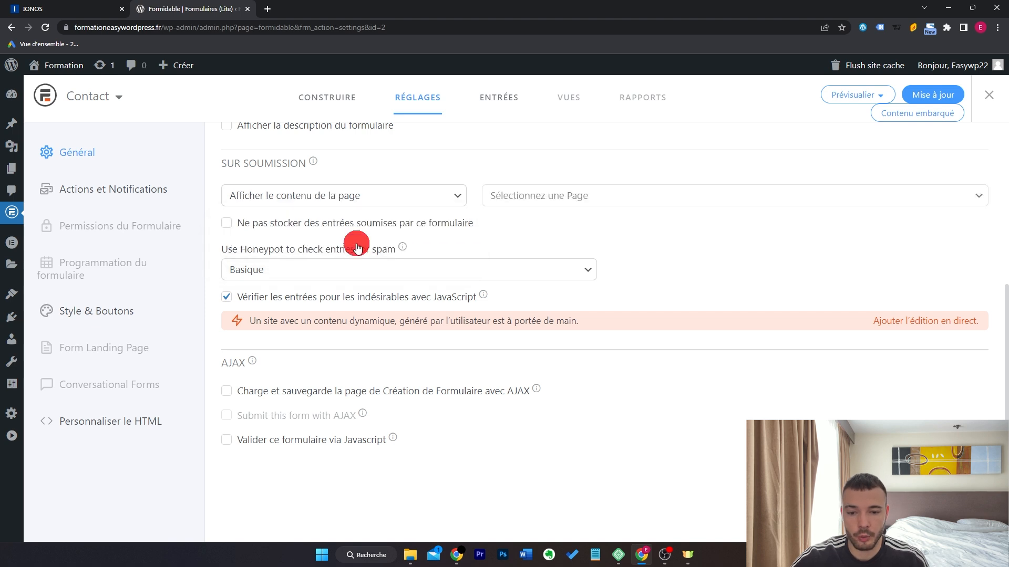
pyautogui.click(563, 197)
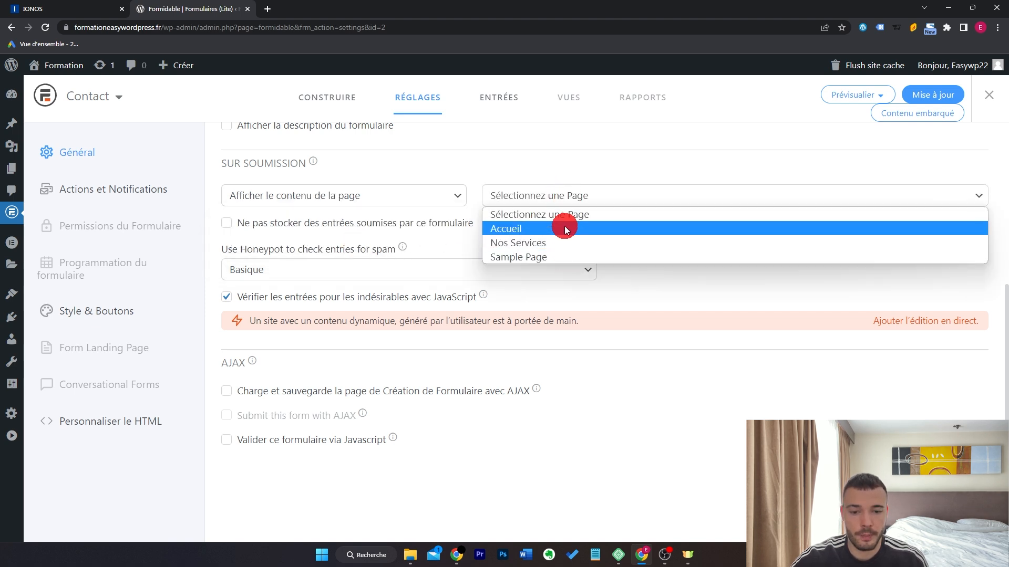
pyautogui.click(349, 197)
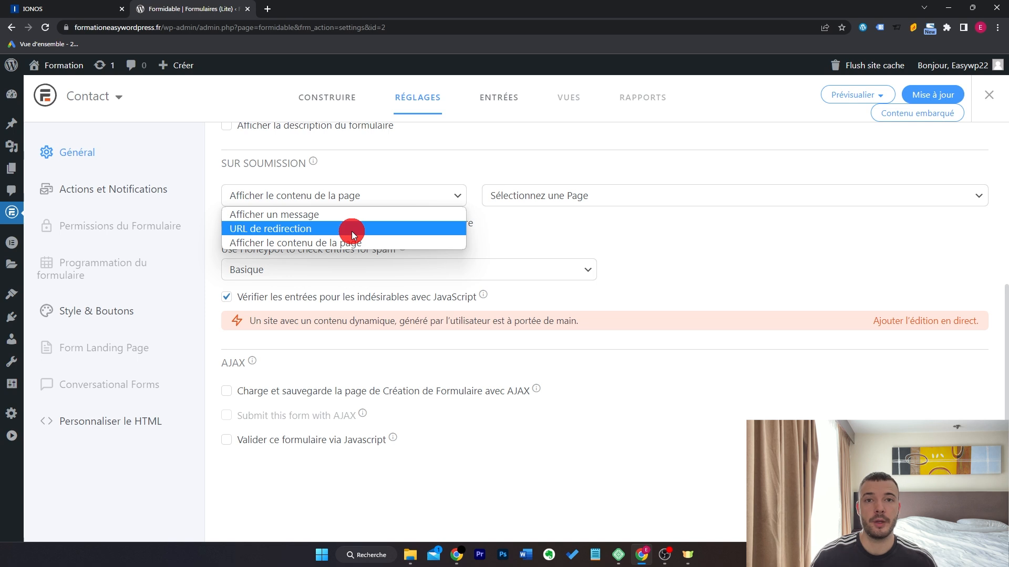
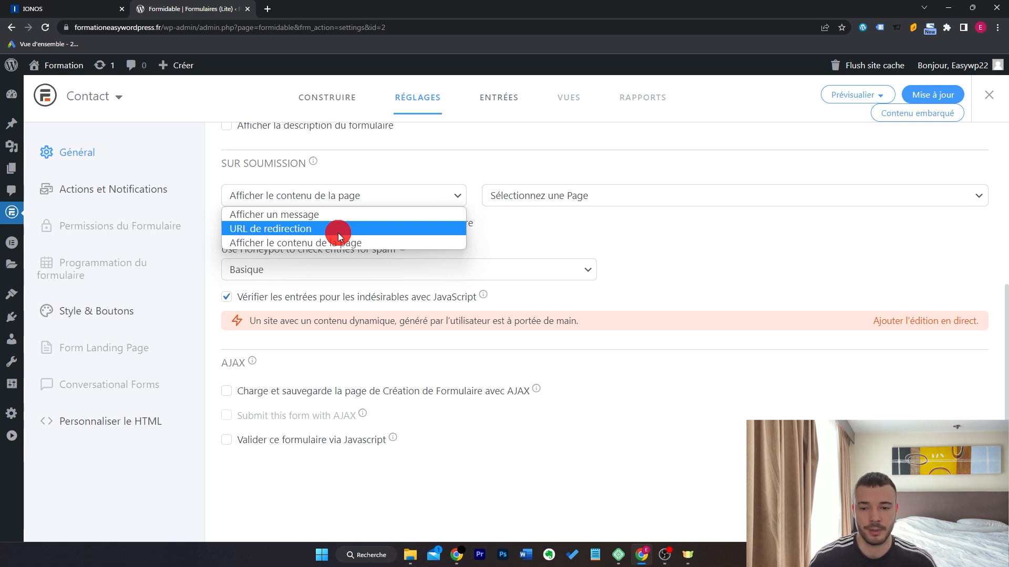
# Switch the on-submission action to show a message instead of page content.
pyautogui.click(337, 214)
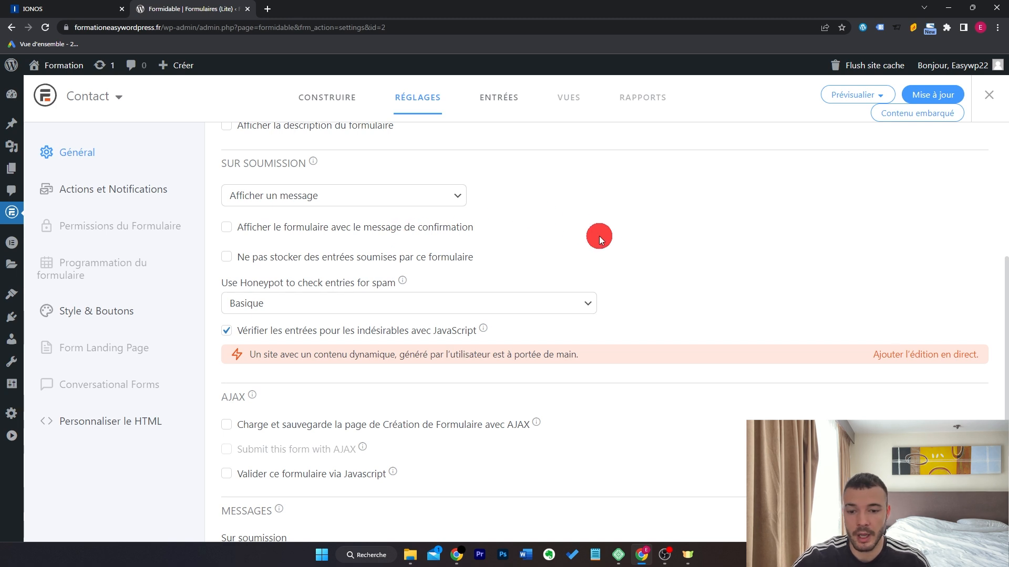
pyautogui.scroll(-3, 704, 226)
pyautogui.moveTo(520, 387); pyautogui.dragTo(214, 401)
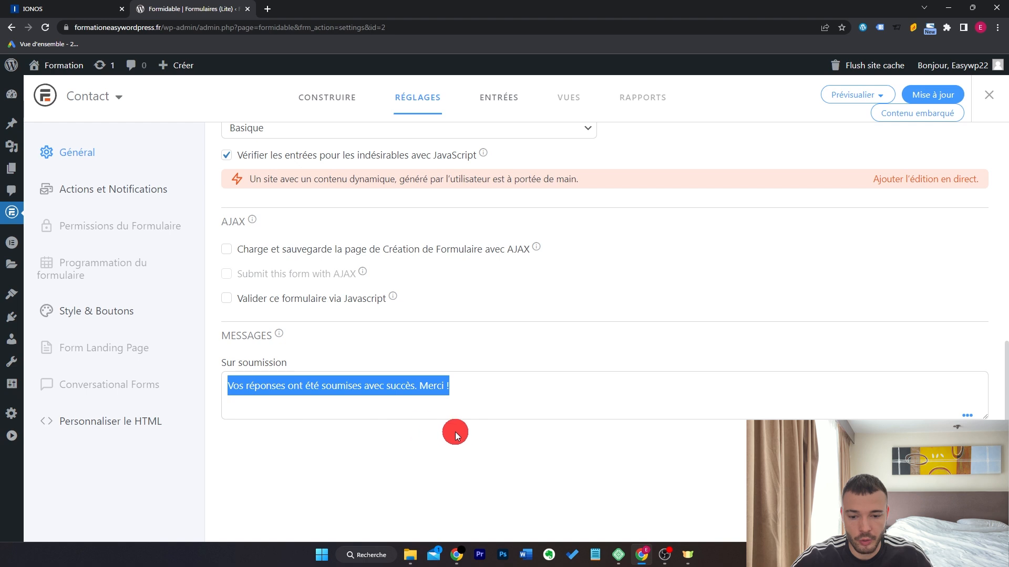
pyautogui.click(490, 398)
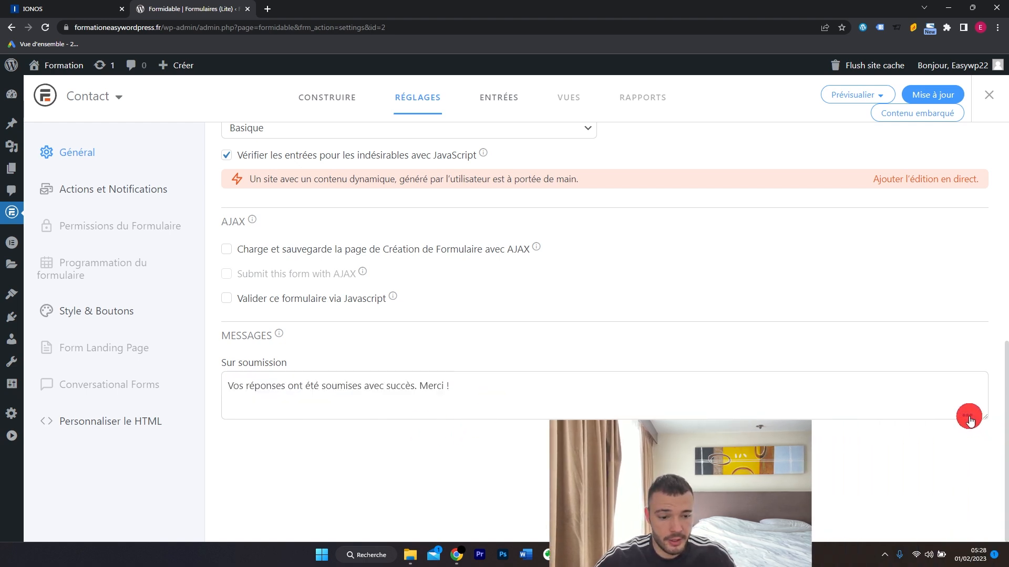
pyautogui.click(967, 416)
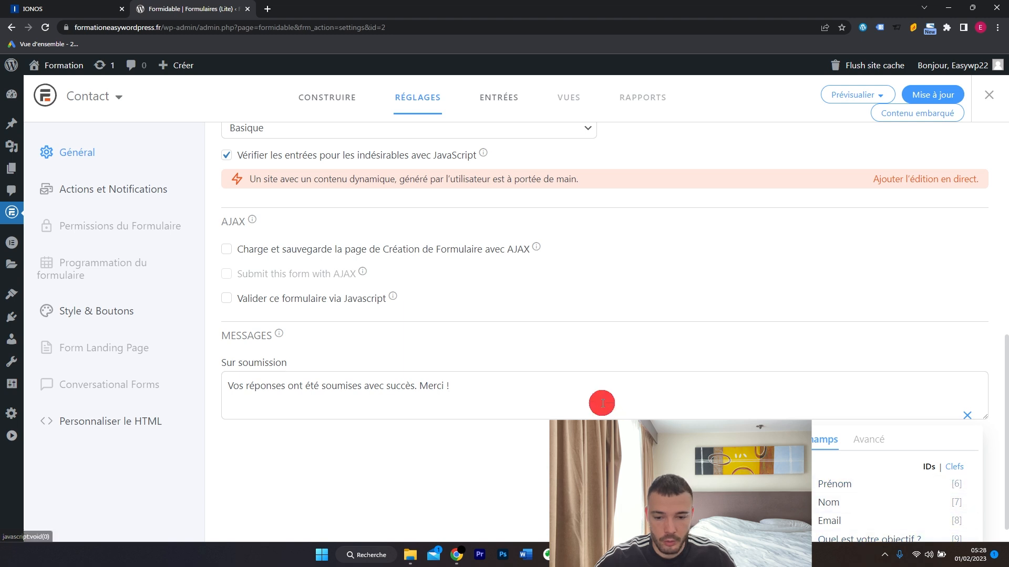
# Replace the message with 'Merci [6] ! Votre message a été reçu !' using the Prénom field.
pyautogui.moveTo(501, 394); pyautogui.dragTo(210, 389)
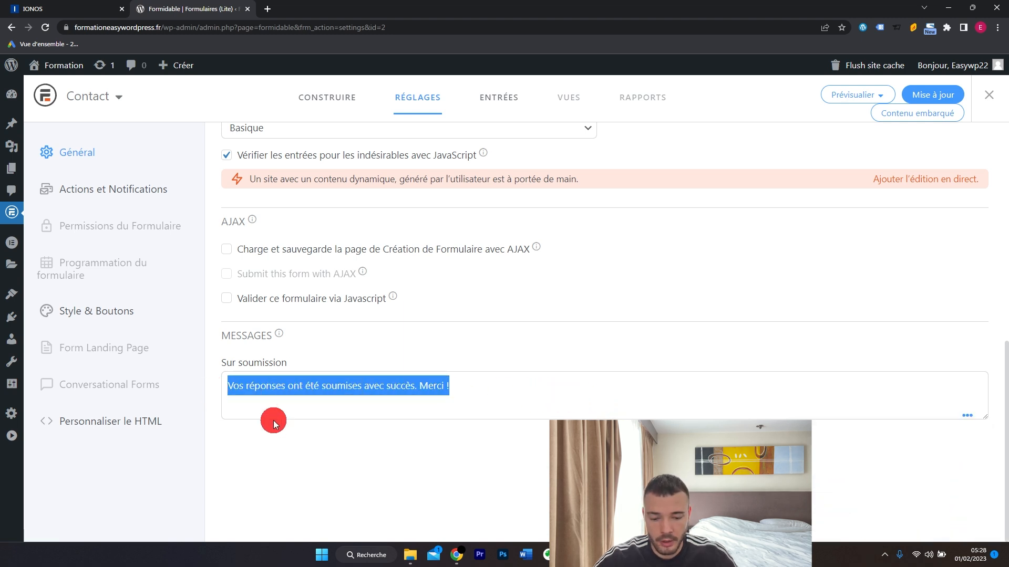
pyautogui.write('Merci')
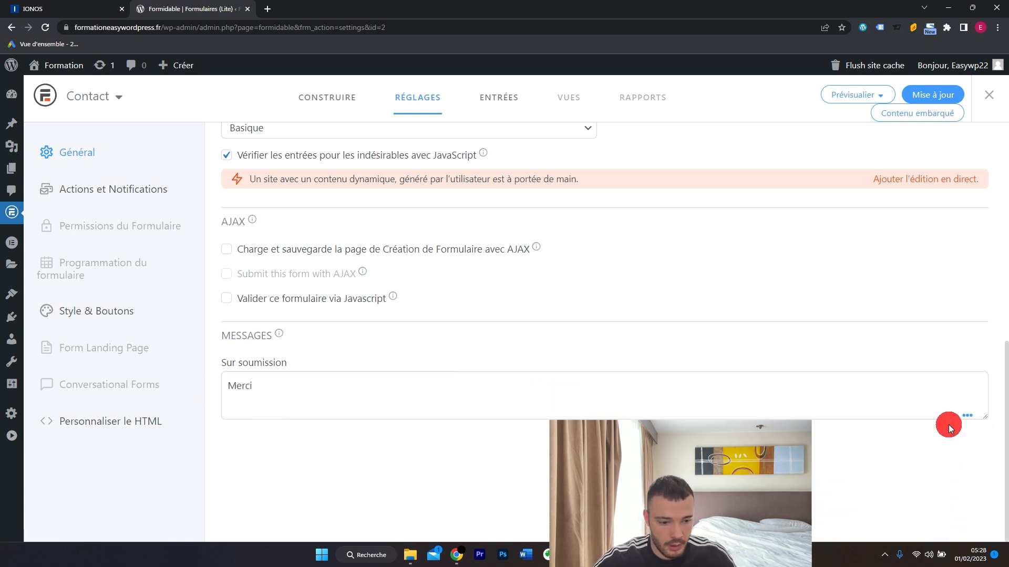
pyautogui.click(967, 417)
pyautogui.click(872, 484)
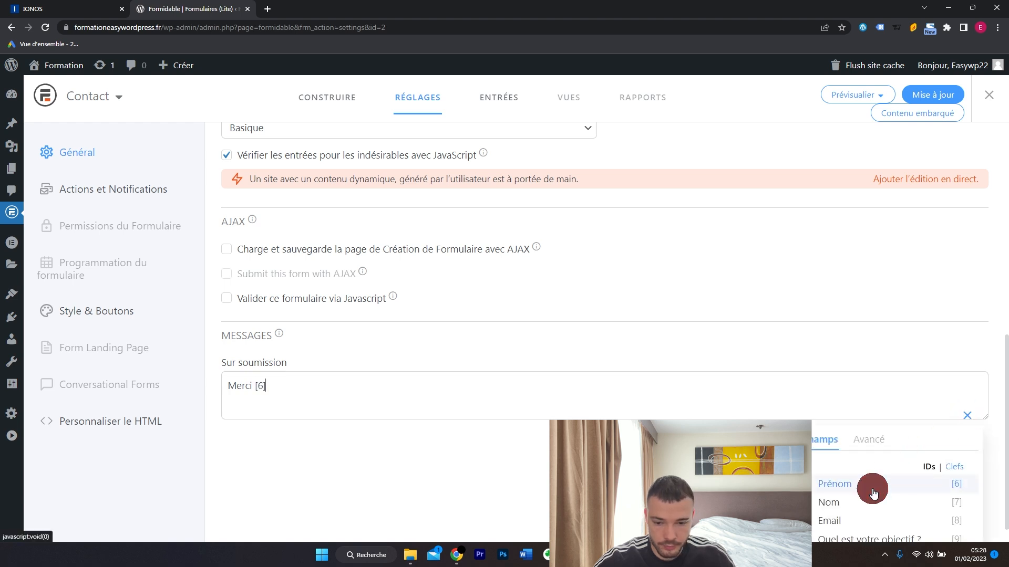
pyautogui.write('! Votre message a été reçu !')
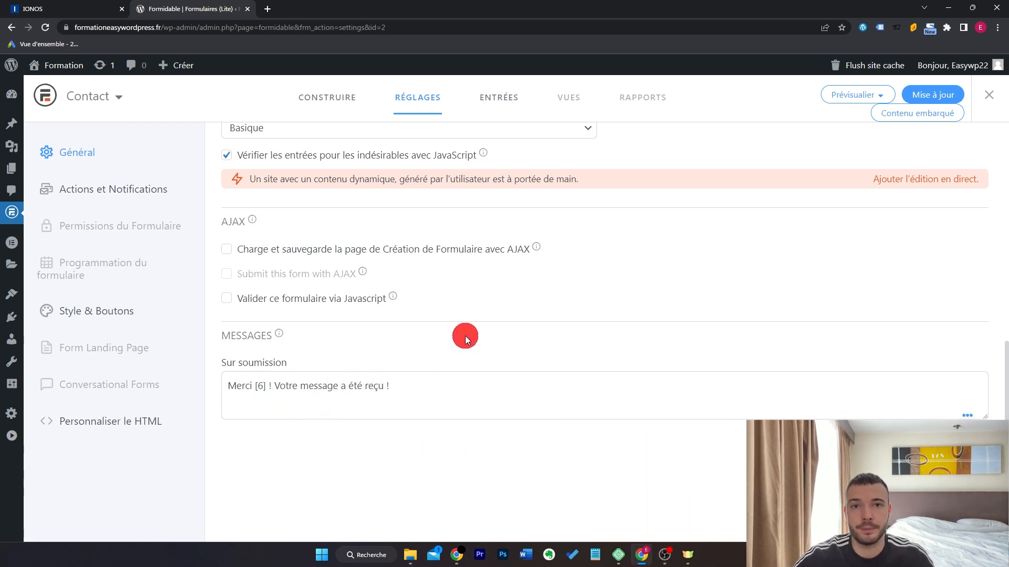
# Expand the Envoyer l'email notification and check its [admin_email] recipient, leaving it unchanged.
pyautogui.click(113, 189)
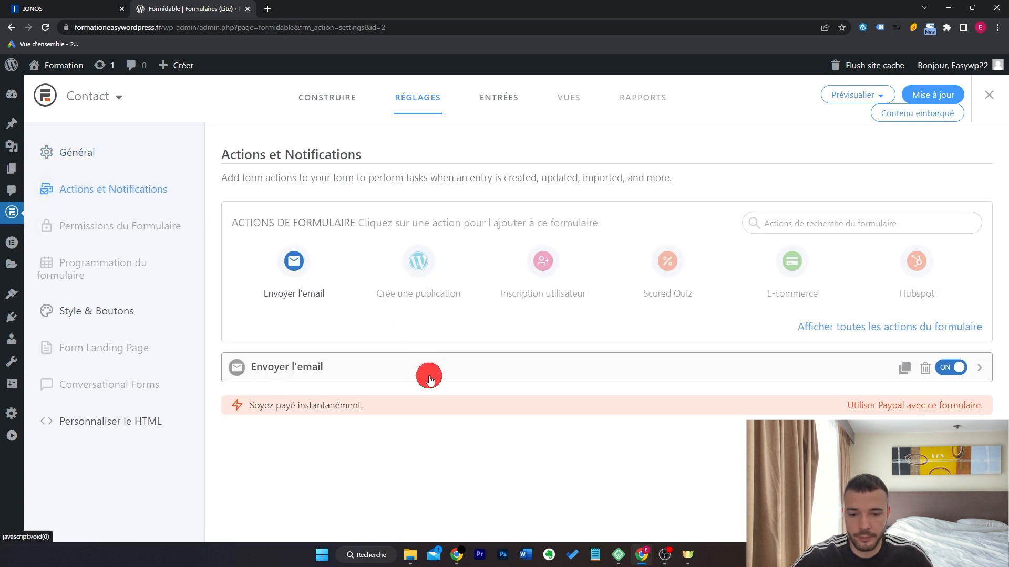
pyautogui.click(375, 374)
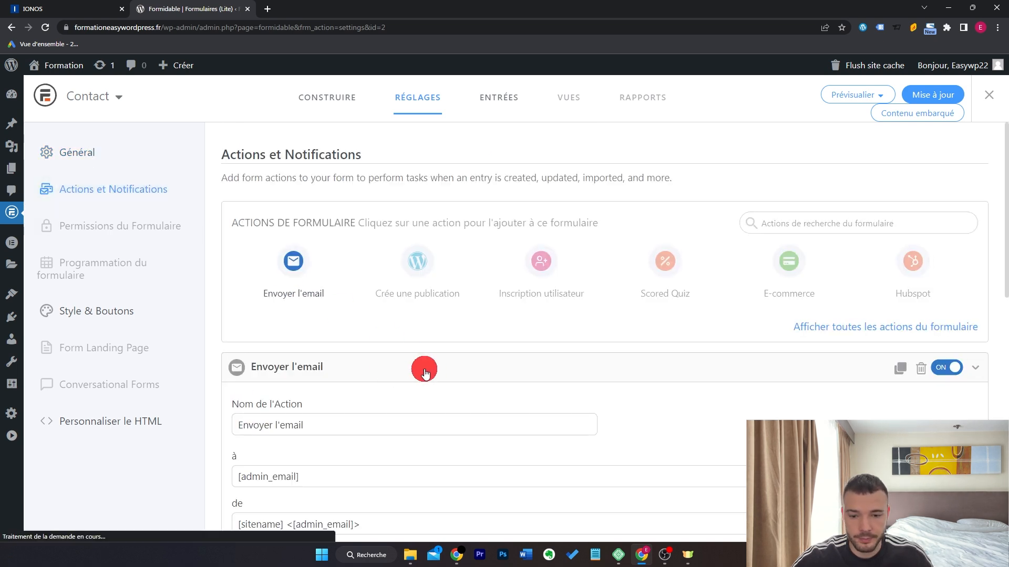
pyautogui.scroll(-4, 447, 363)
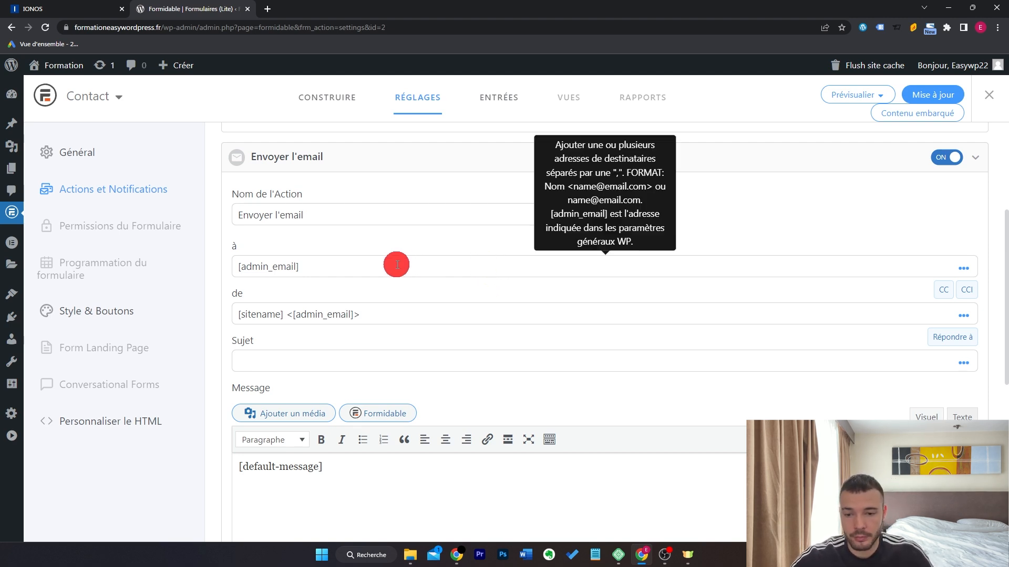
pyautogui.click(299, 267)
pyautogui.moveTo(299, 267); pyautogui.dragTo(224, 266)
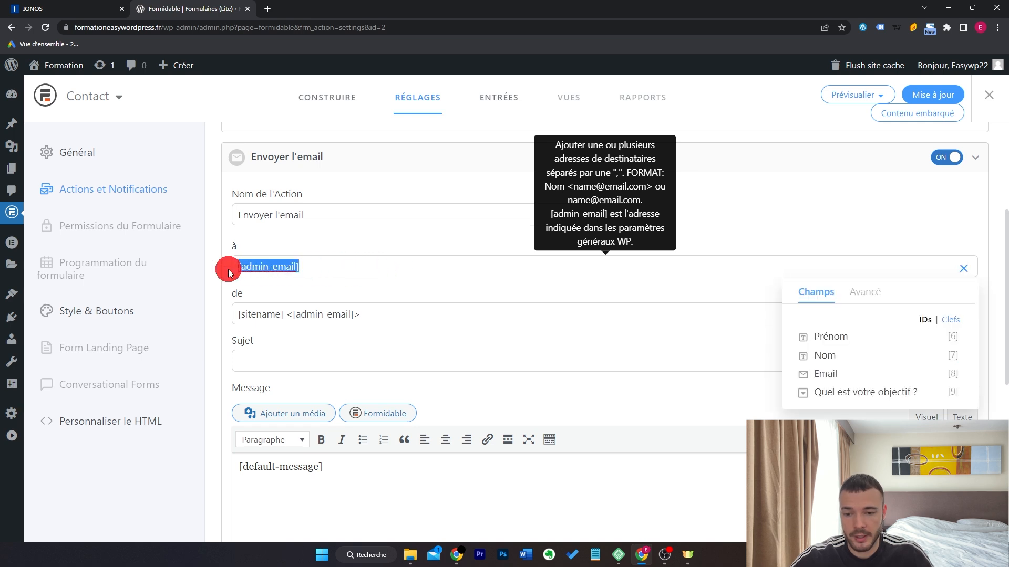
pyautogui.click(342, 265)
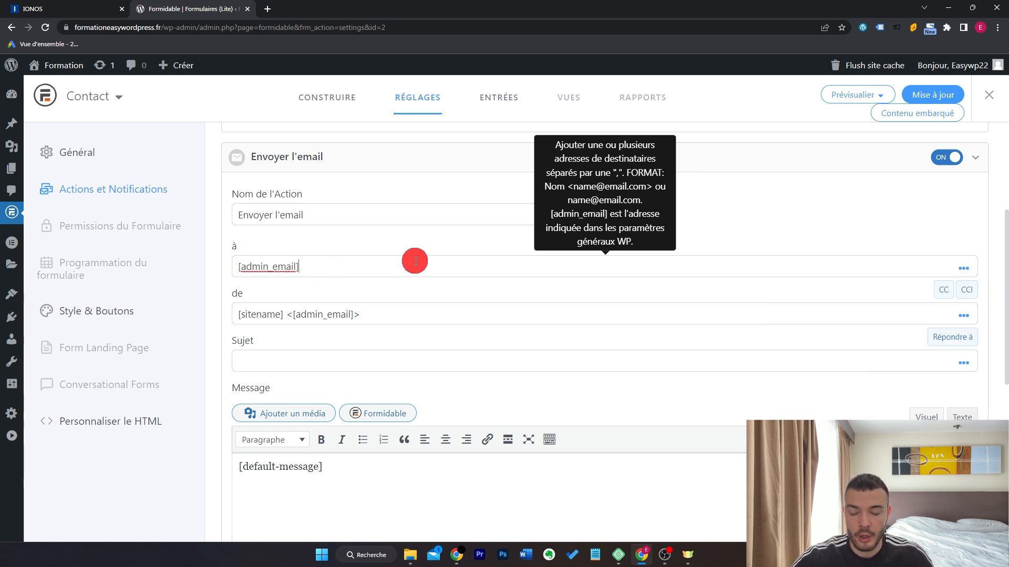
pyautogui.write(',')
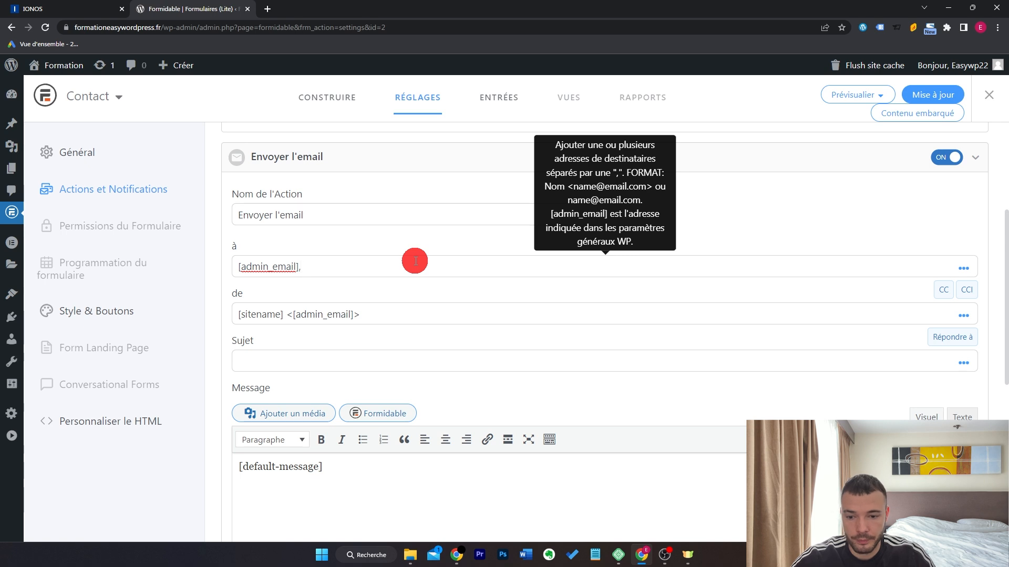
pyautogui.press('BackSpace')
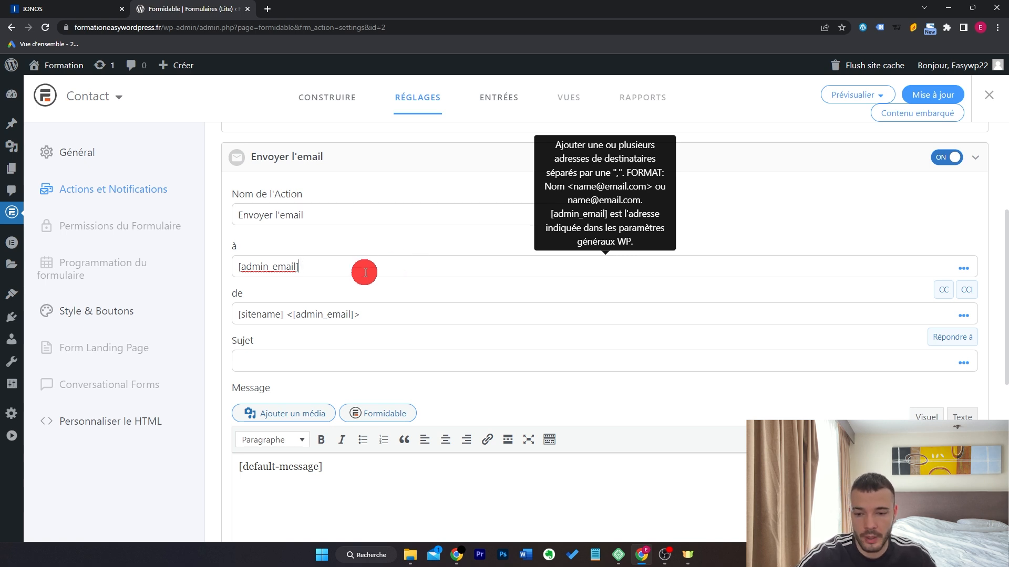
pyautogui.moveTo(376, 266); pyautogui.dragTo(239, 270)
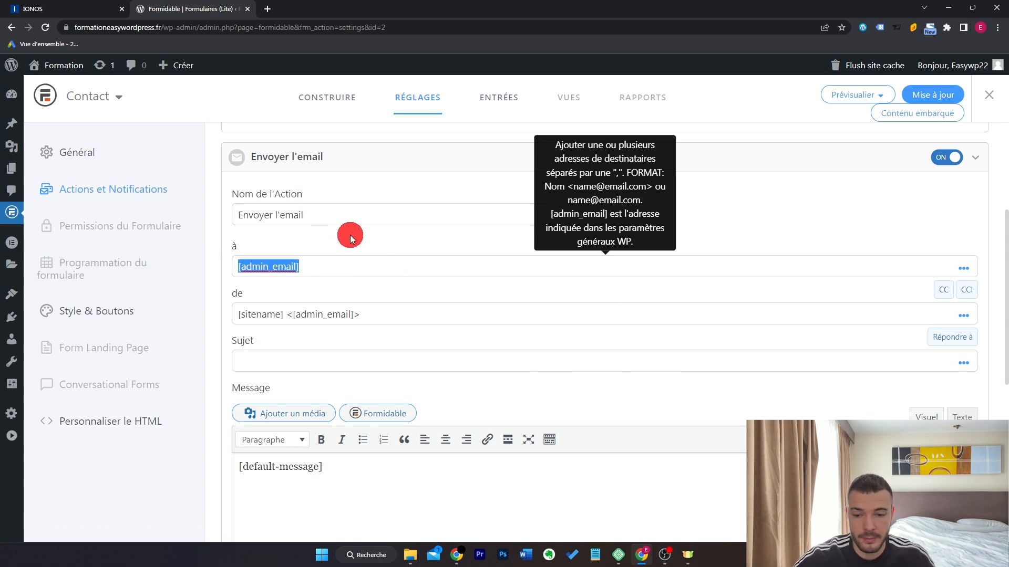
# Review the sender [sitename] <[admin_email]>, the subject and the [default-message] body.
pyautogui.click(401, 315)
pyautogui.moveTo(401, 315); pyautogui.dragTo(219, 322)
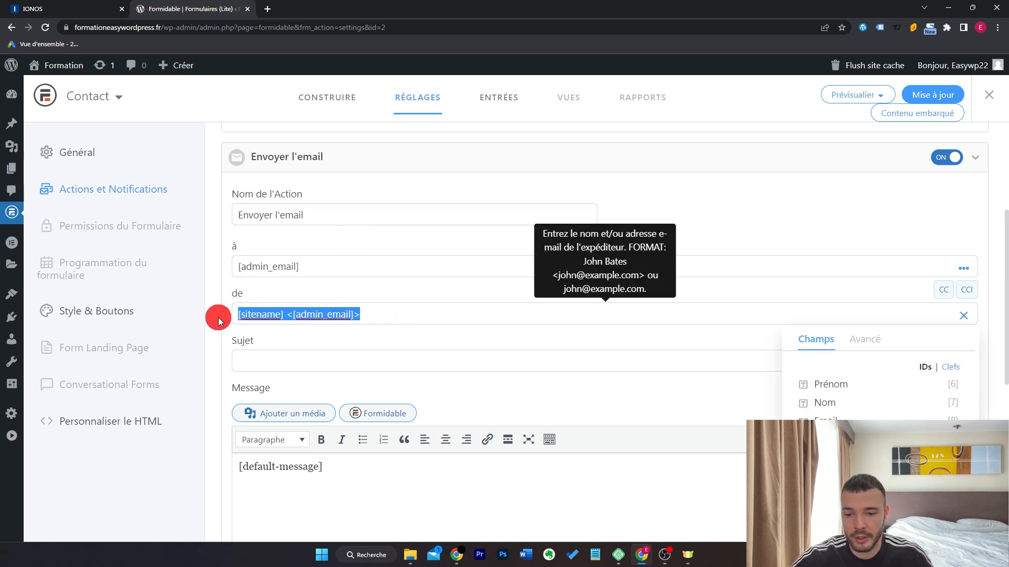
pyautogui.click(308, 357)
pyautogui.scroll(-3, 387, 350)
pyautogui.click(401, 333)
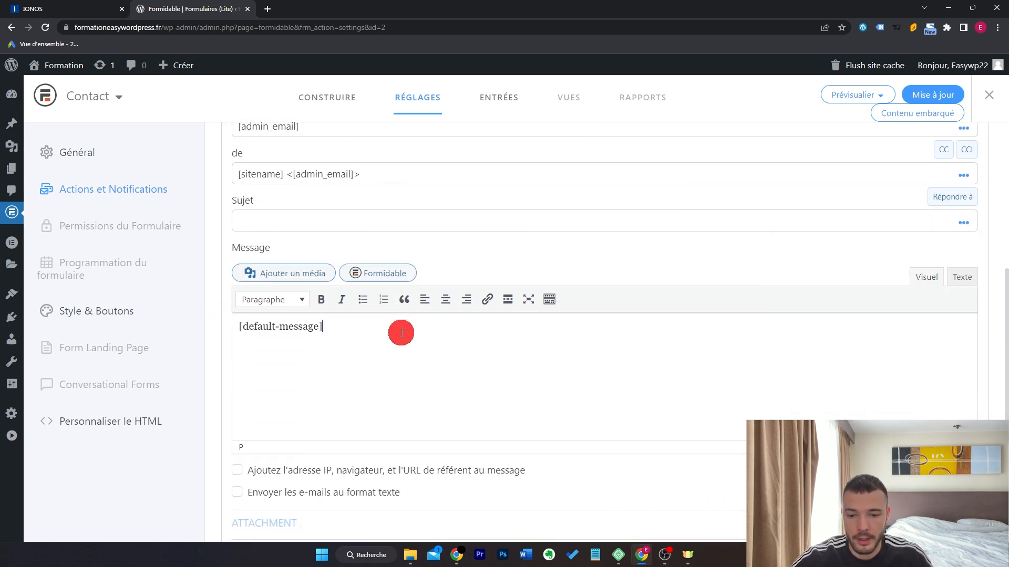
pyautogui.scroll(-1, 402, 333)
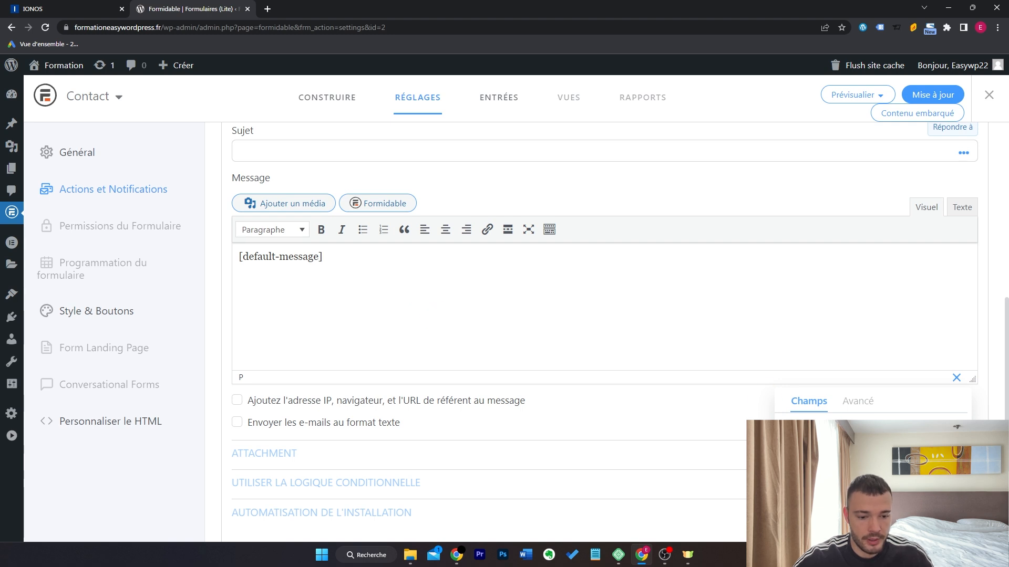
# Change the submit button text from Envoyer to 'Obtenir mon coaching gratuit', save, and view the entries.
pyautogui.scroll(5, 250, 291)
pyautogui.click(135, 304)
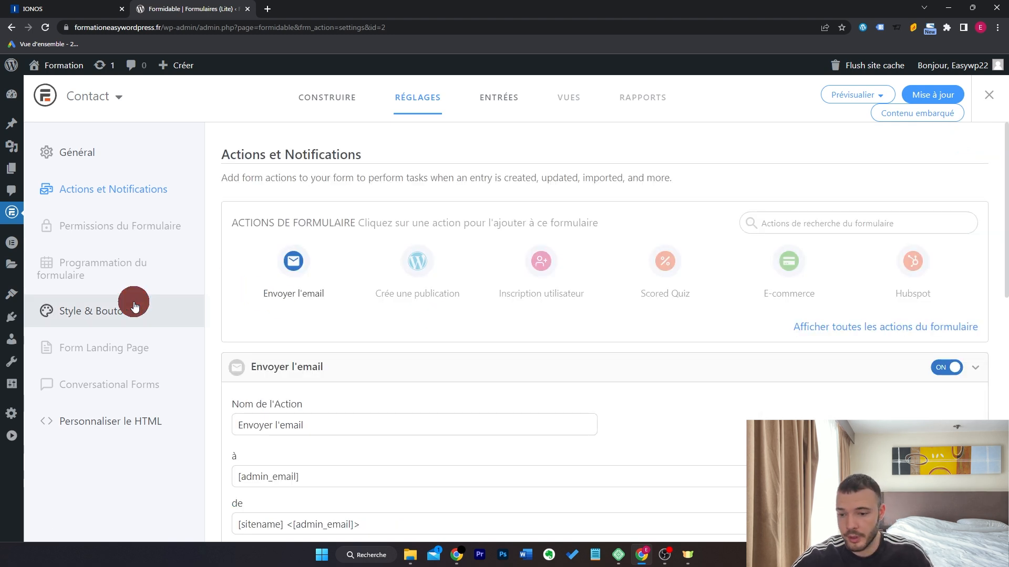
pyautogui.doubleClick(553, 318)
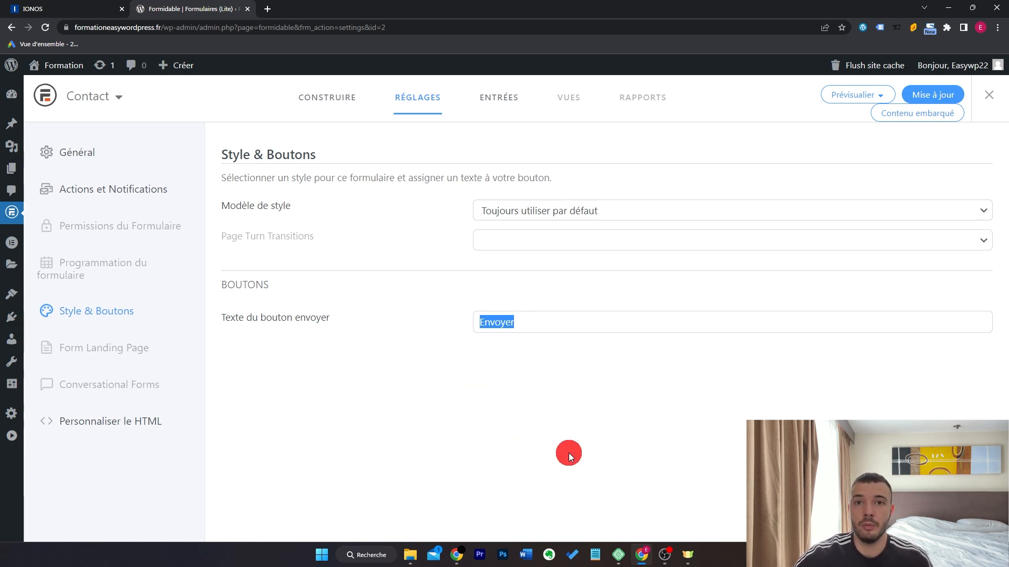
pyautogui.write('Obtenir mon coaching gratuit')
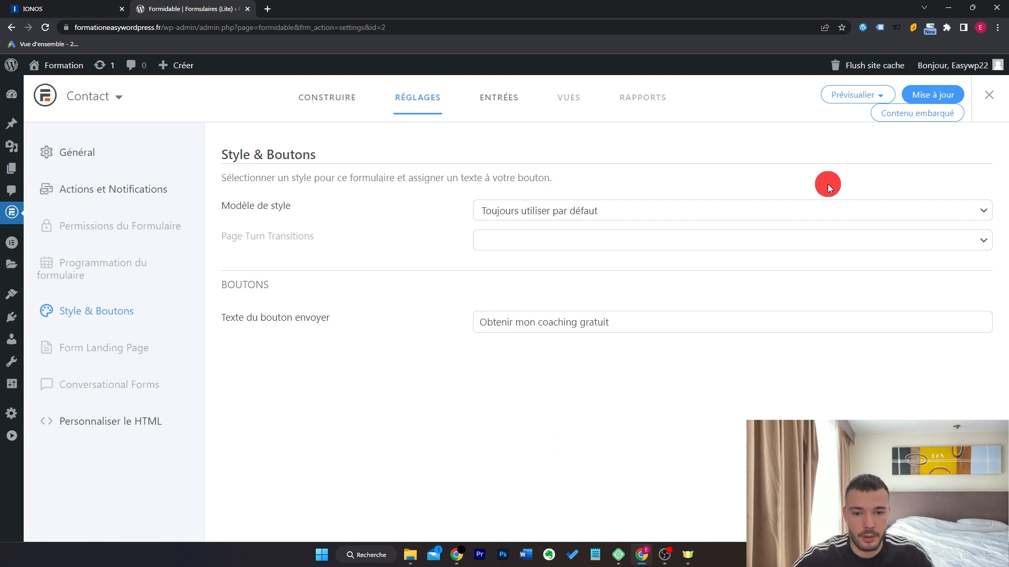
pyautogui.click(919, 101)
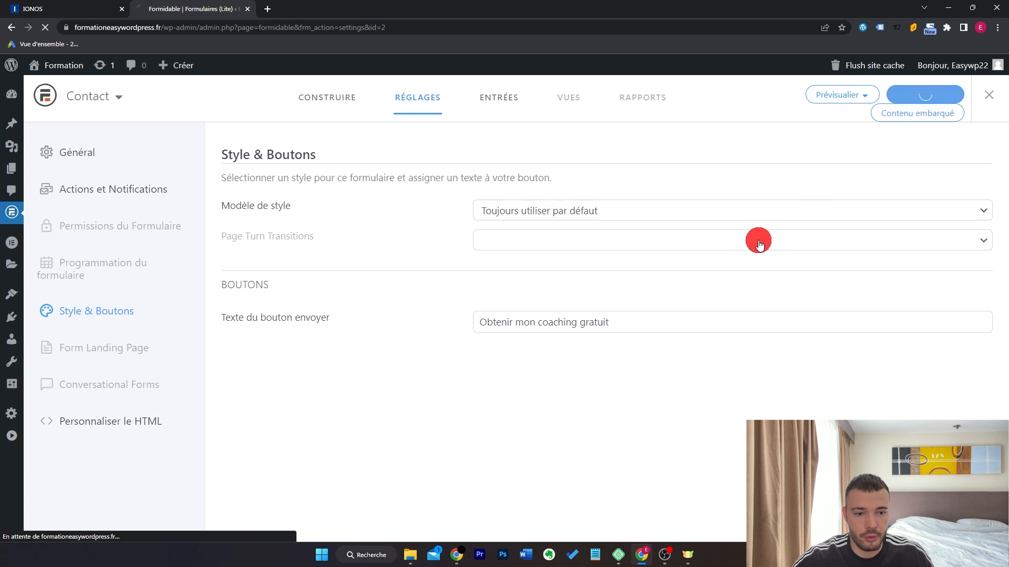
pyautogui.click(500, 102)
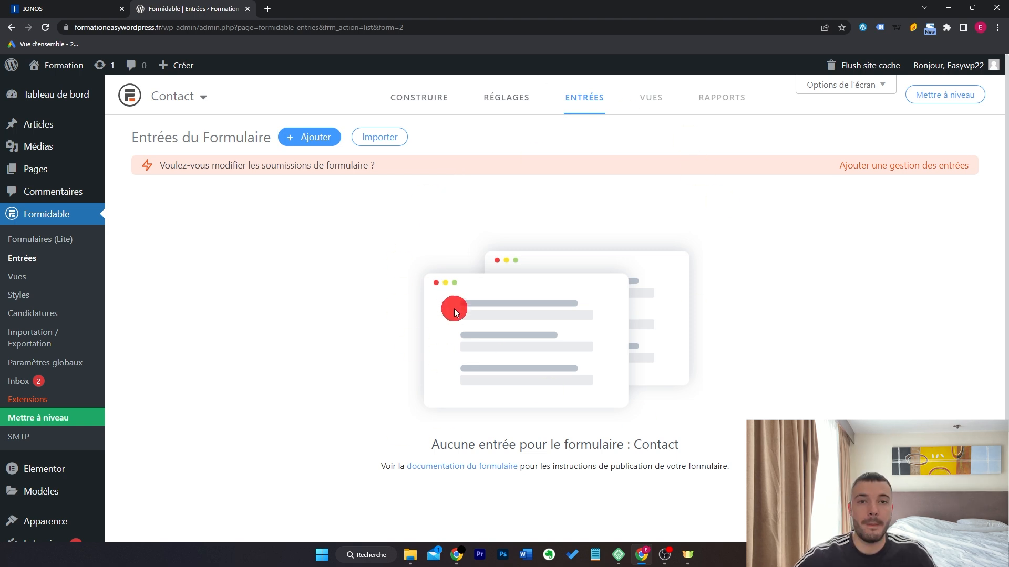
# Create a new page named Contact and open it in Elementor.
pyautogui.moveTo(95, 175)
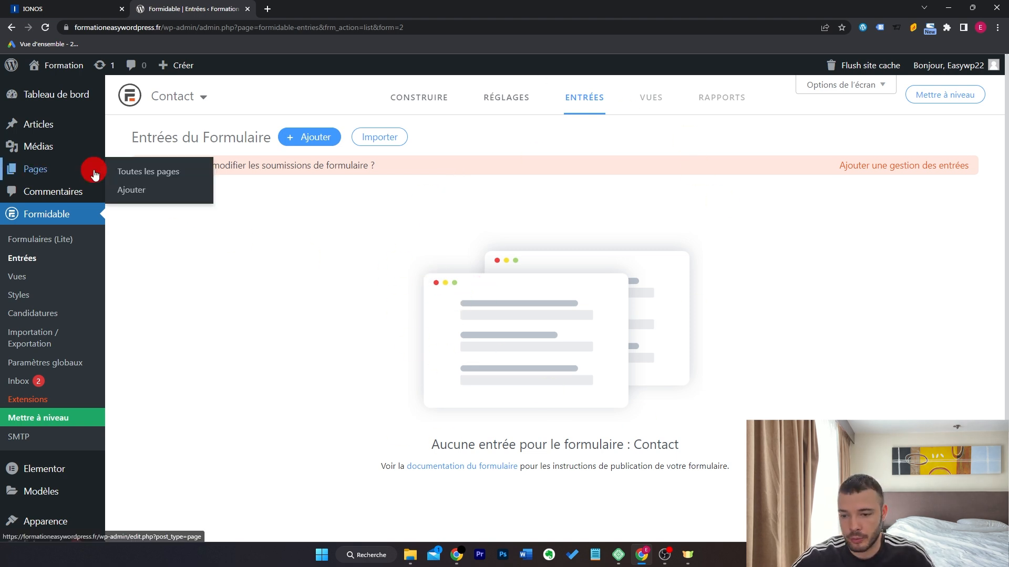
pyautogui.click(139, 190)
pyautogui.write('Cont')
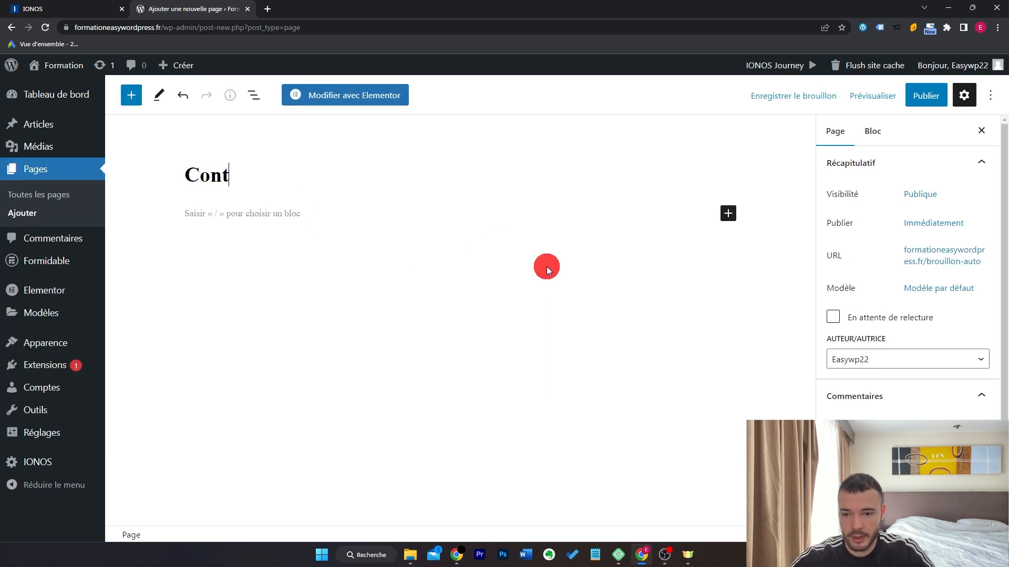
pyautogui.write('act')
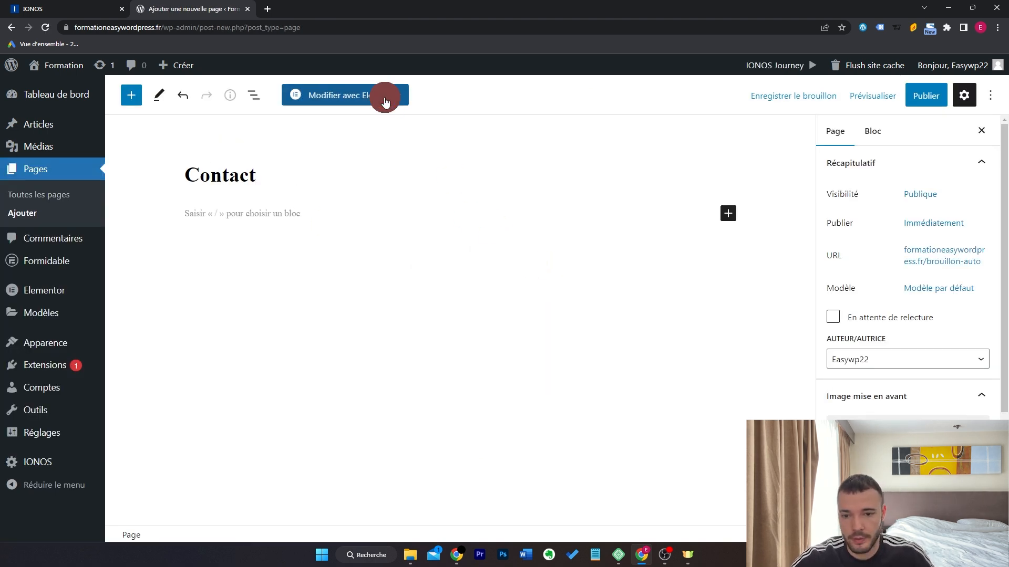
pyautogui.click(383, 96)
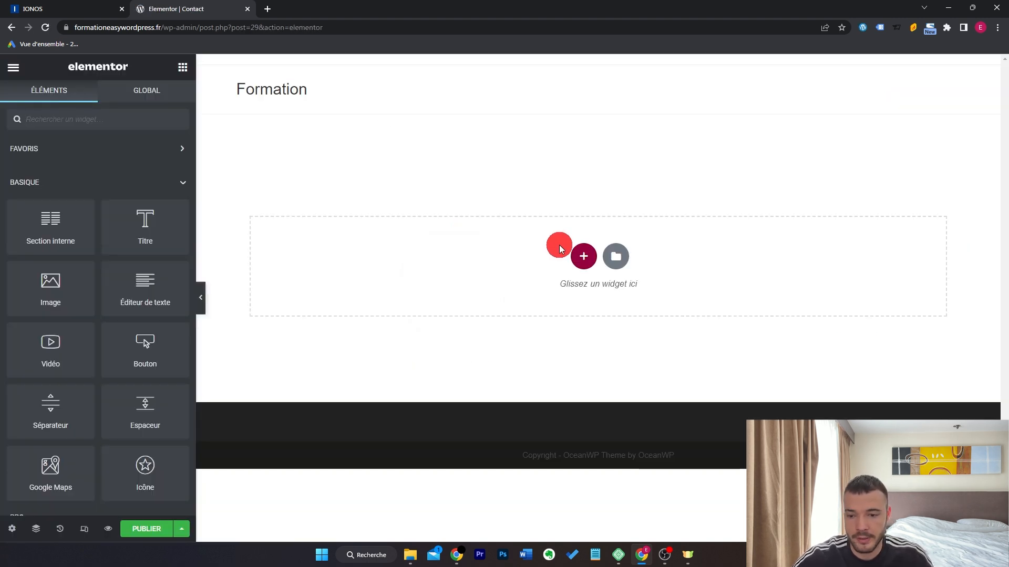
# Add a centred heading reading 'Nous sommes disponibles 7j/7 pour vous répondre'.
pyautogui.moveTo(149, 234); pyautogui.dragTo(393, 279)
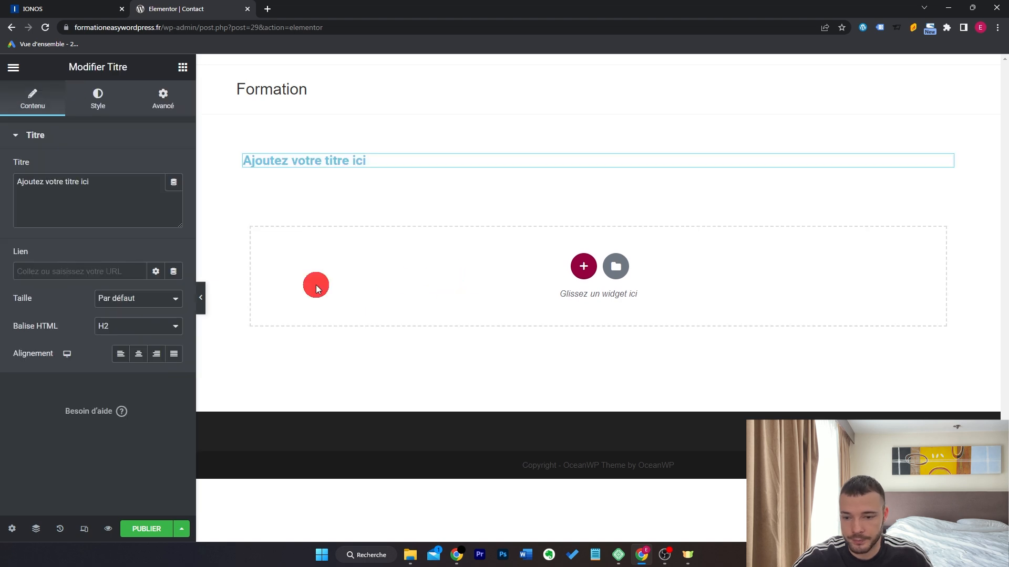
pyautogui.tripleClick(123, 203)
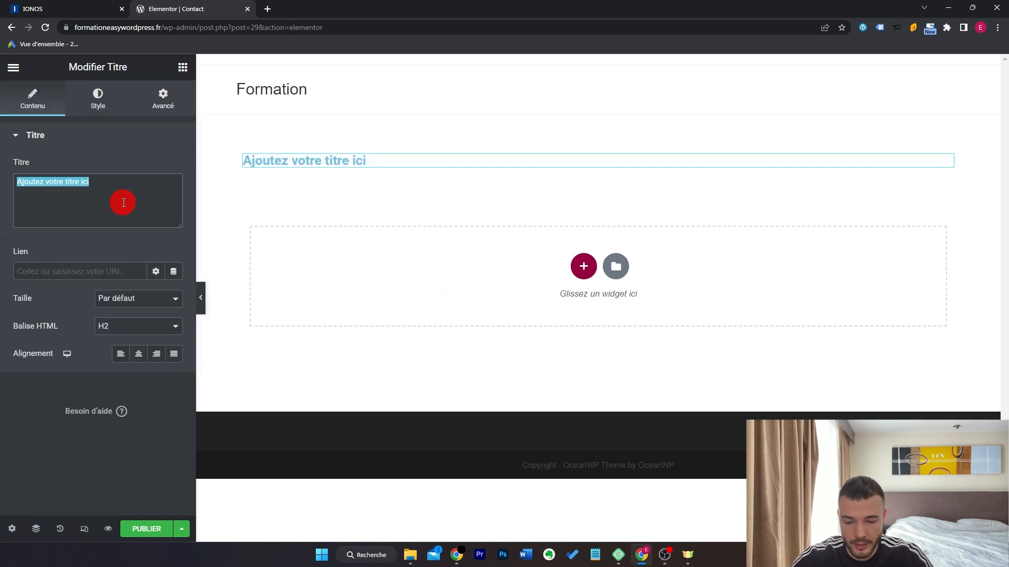
pyautogui.write('Nous sommes ')
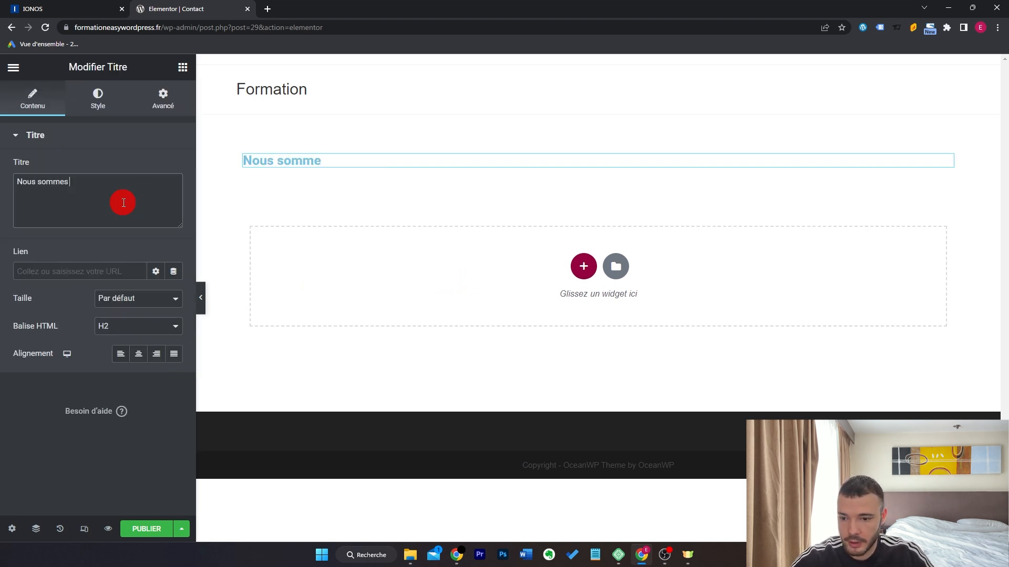
pyautogui.write('disponibles 7j/7 pour vous répondre')
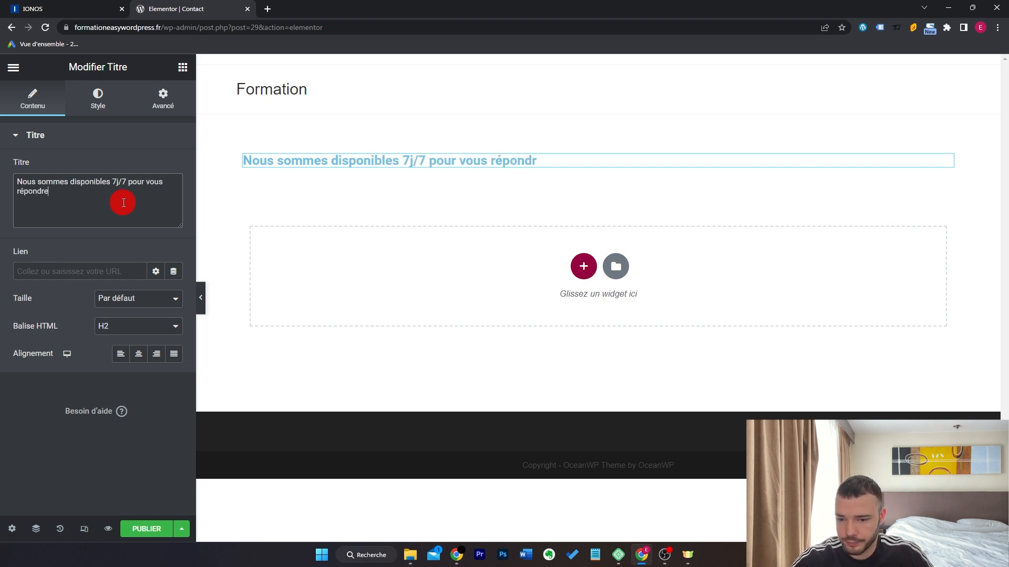
pyautogui.click(141, 358)
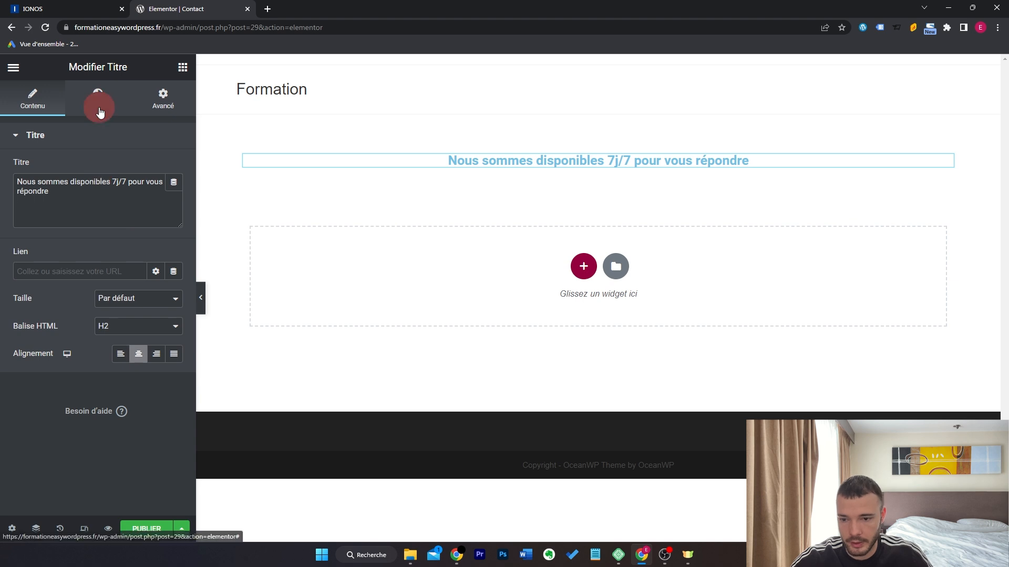
# Make the heading text black with a condensed font.
pyautogui.click(98, 100)
pyautogui.click(170, 171)
pyautogui.moveTo(130, 250); pyautogui.dragTo(1, 446)
pyautogui.click(1, 446)
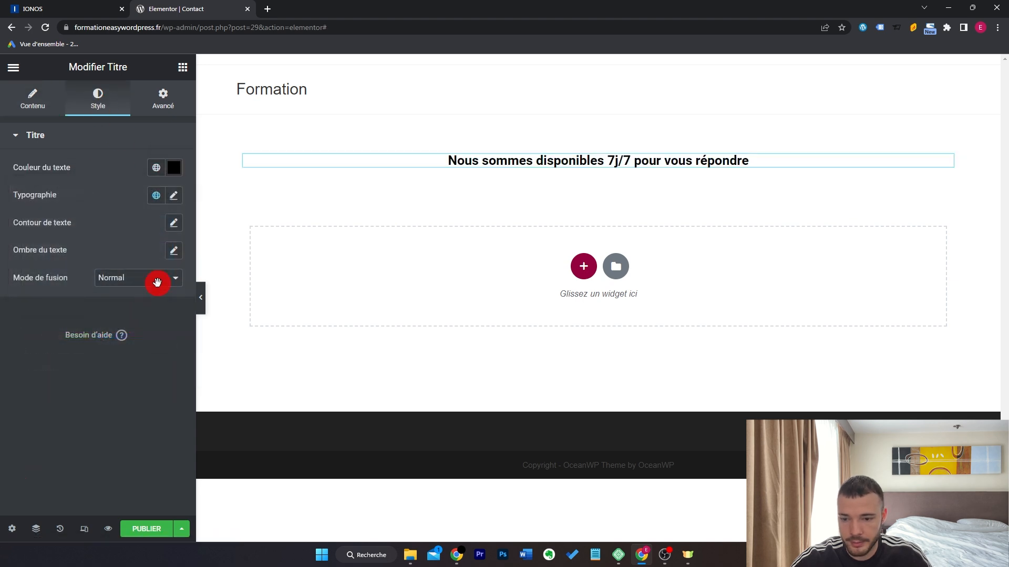
pyautogui.click(180, 202)
pyautogui.click(180, 200)
pyautogui.click(583, 266)
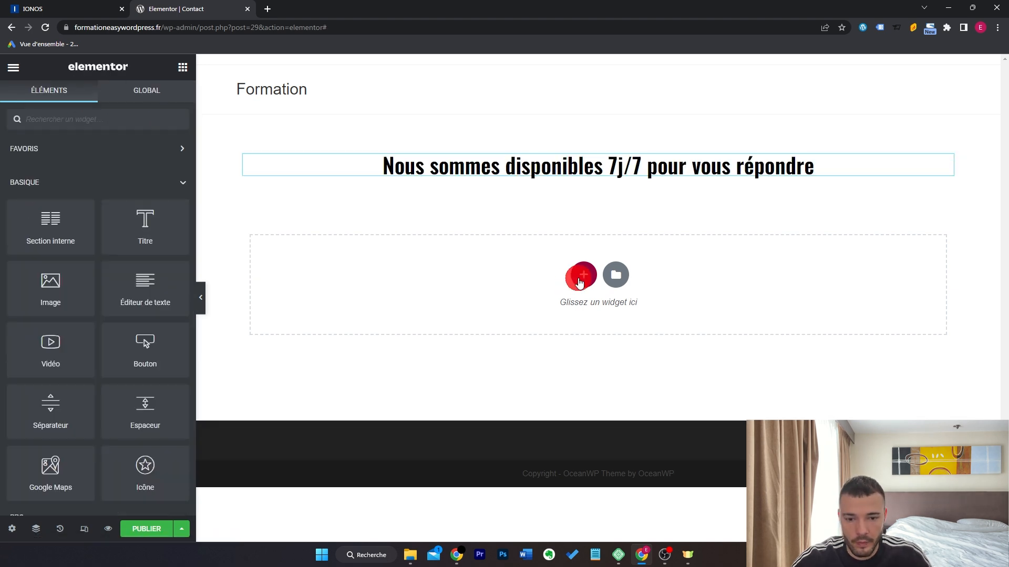
# Add a two-column section and drop the Formidable Formulaires widget into its right column.
pyautogui.click(506, 310)
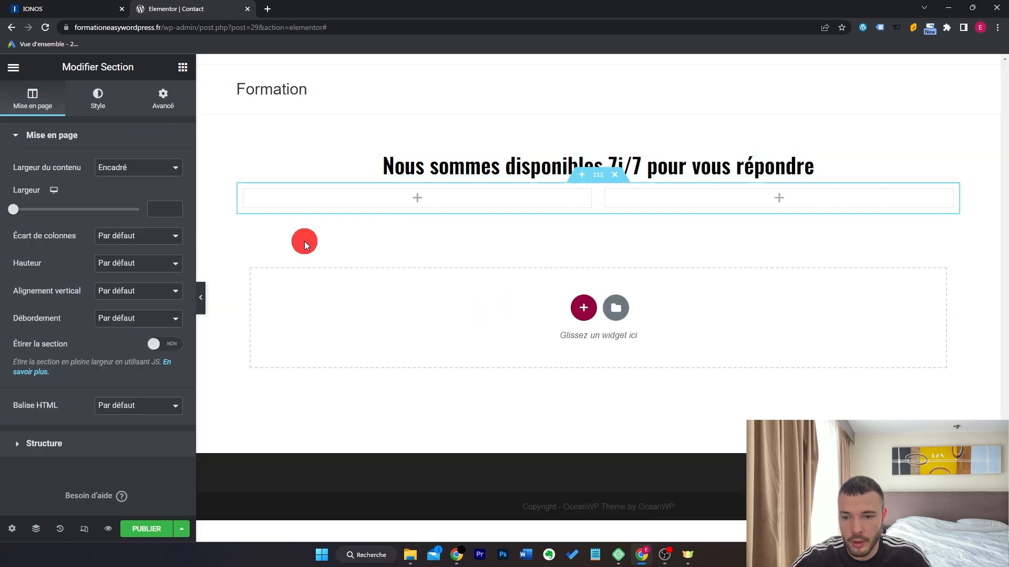
pyautogui.click(184, 69)
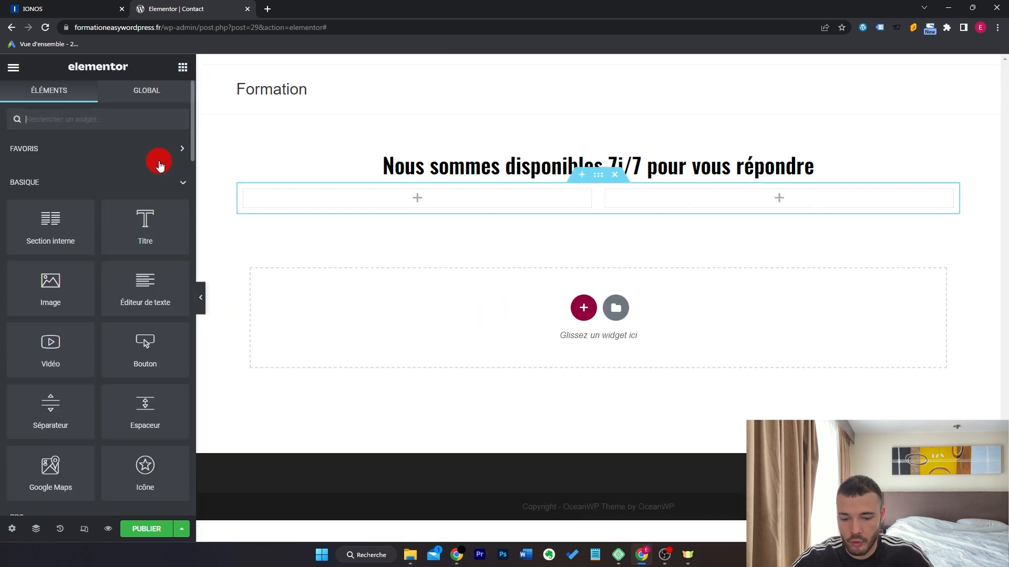
pyautogui.write('form')
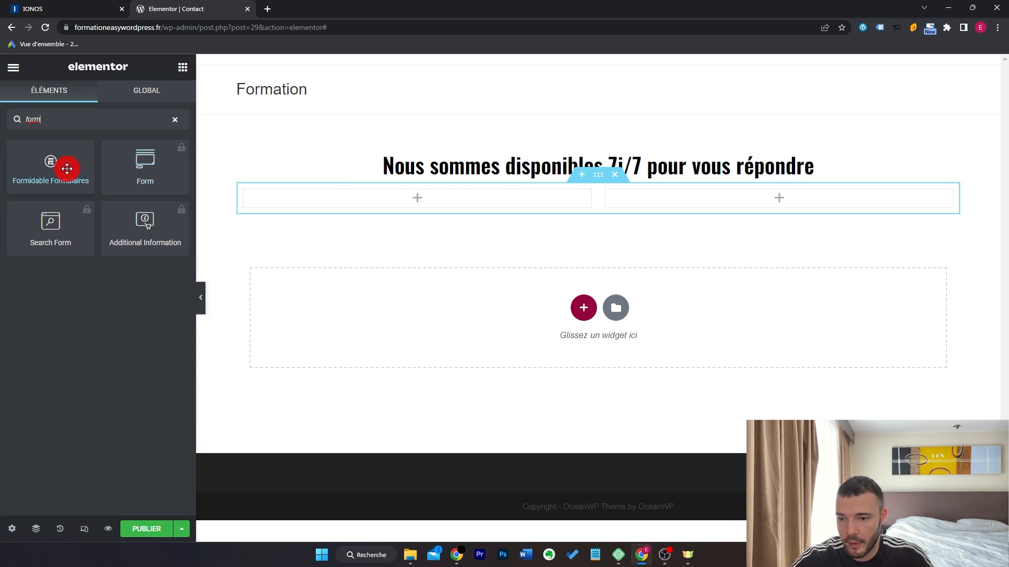
pyautogui.moveTo(36, 166); pyautogui.dragTo(693, 198)
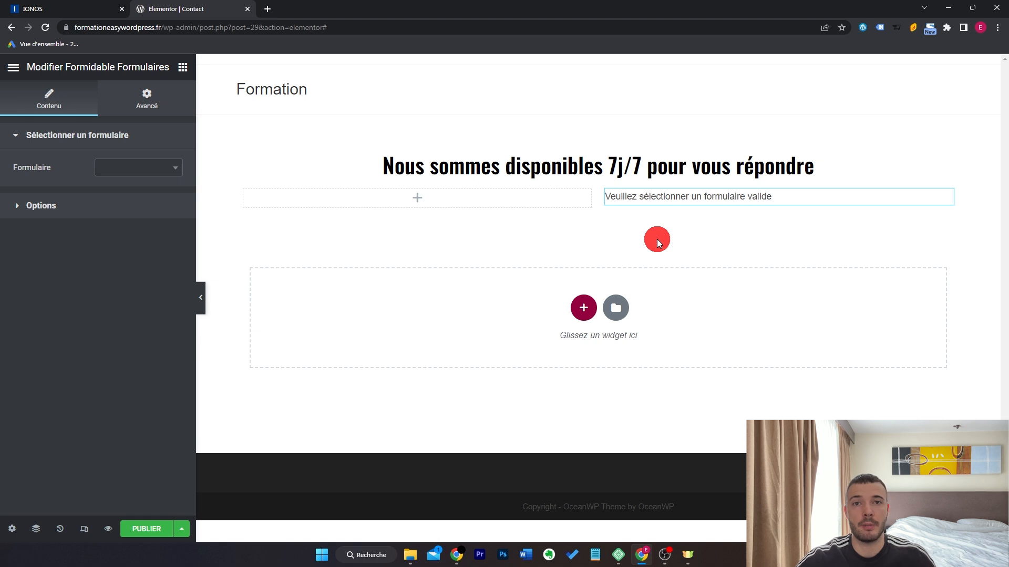
# Select the Contact form in the widget and review its display options.
pyautogui.click(175, 167)
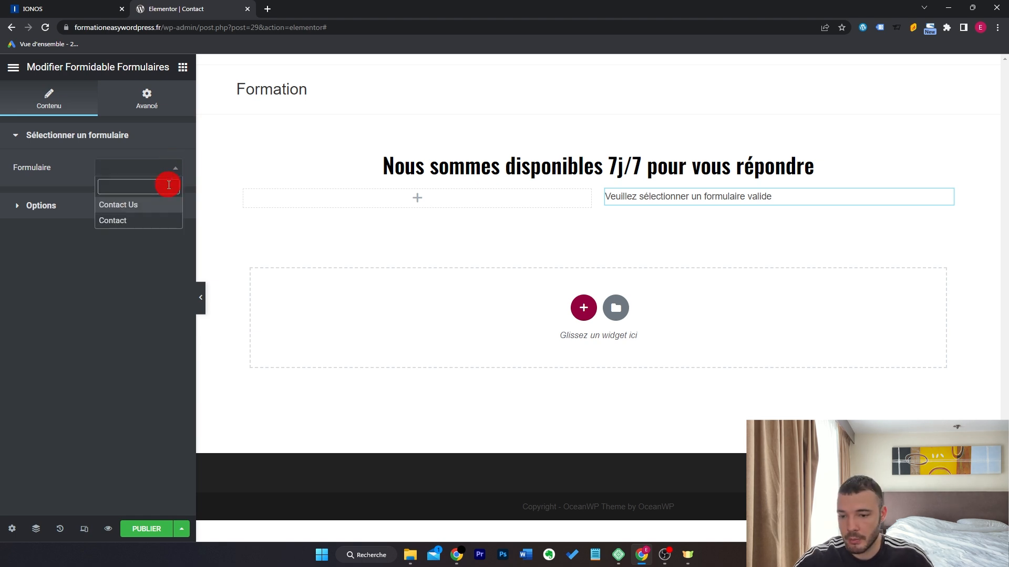
pyautogui.click(129, 223)
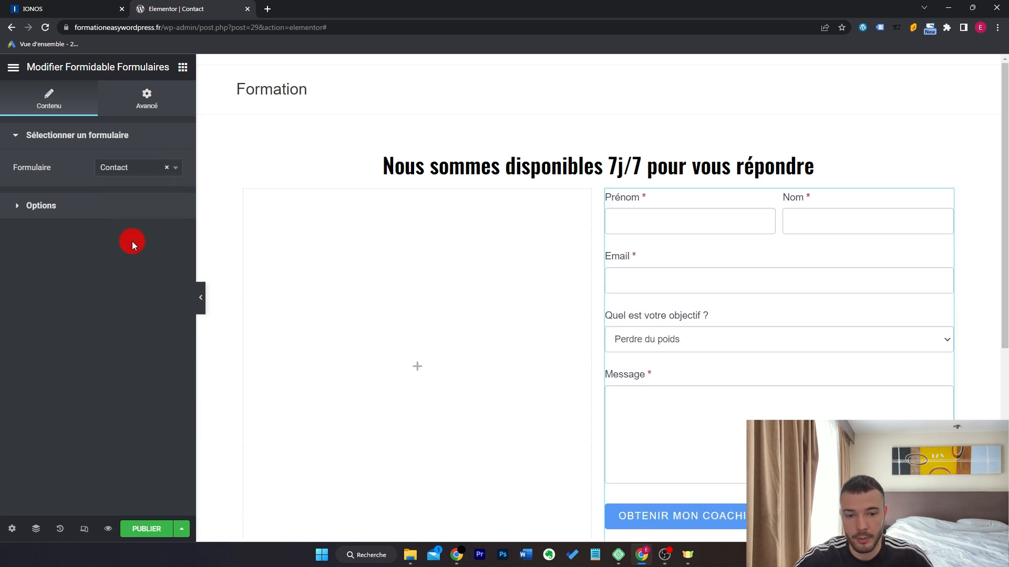
pyautogui.click(47, 205)
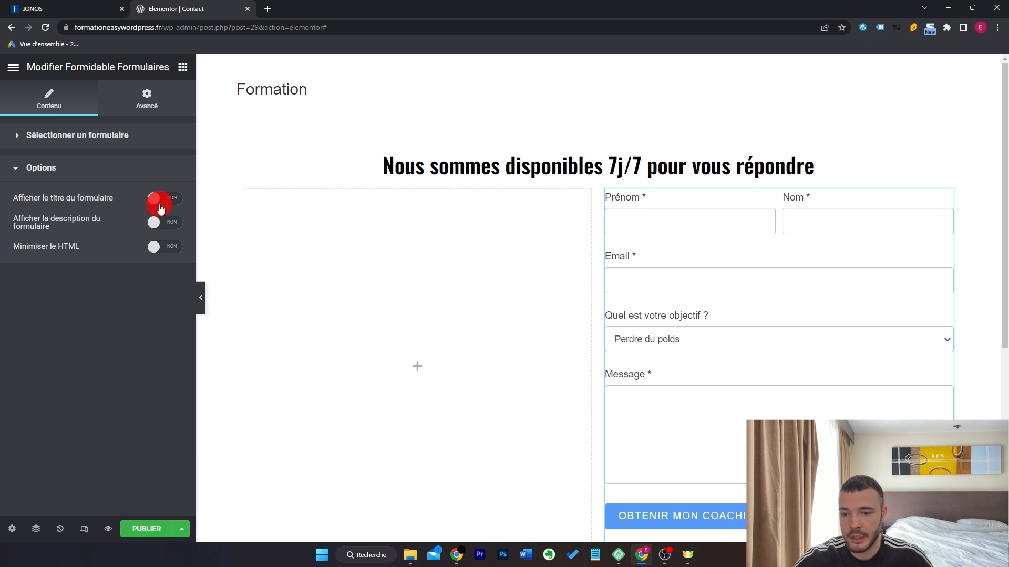
pyautogui.click(95, 176)
pyautogui.scroll(-1, 822, 275)
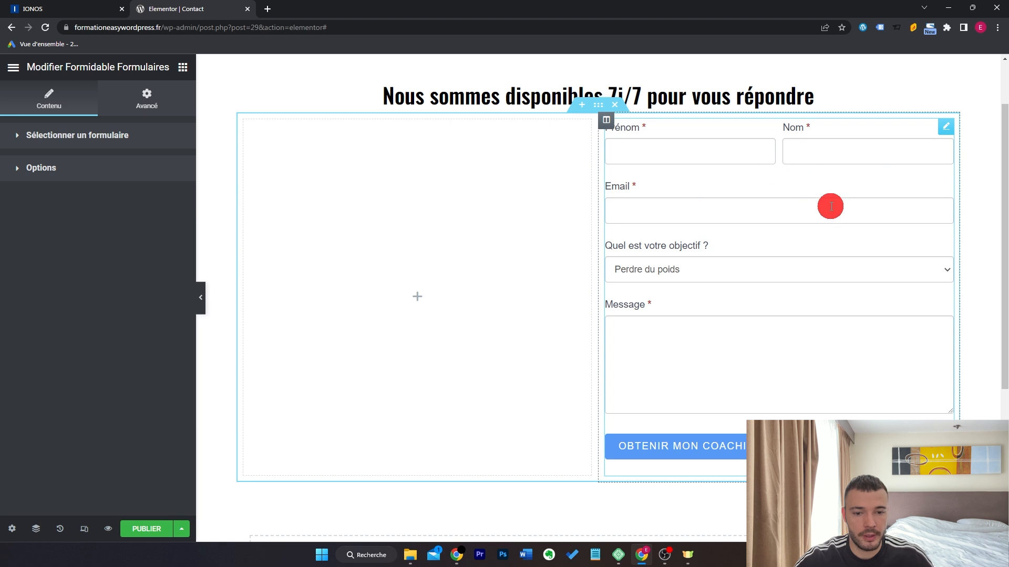
pyautogui.scroll(1, 830, 205)
pyautogui.scroll(-1, 340, 272)
pyautogui.scroll(1, 293, 261)
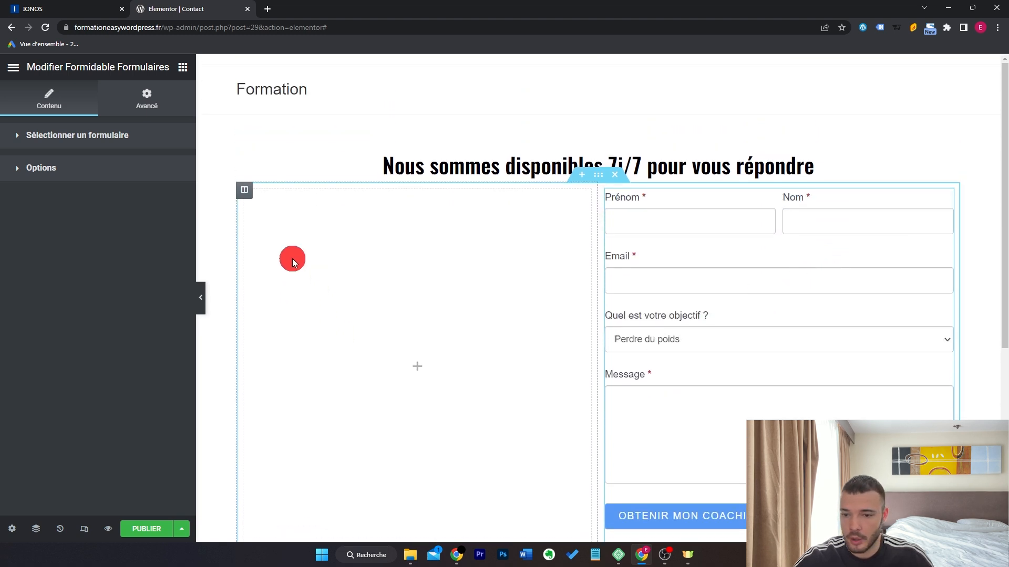
pyautogui.click(182, 66)
pyautogui.scroll(-1, 342, 284)
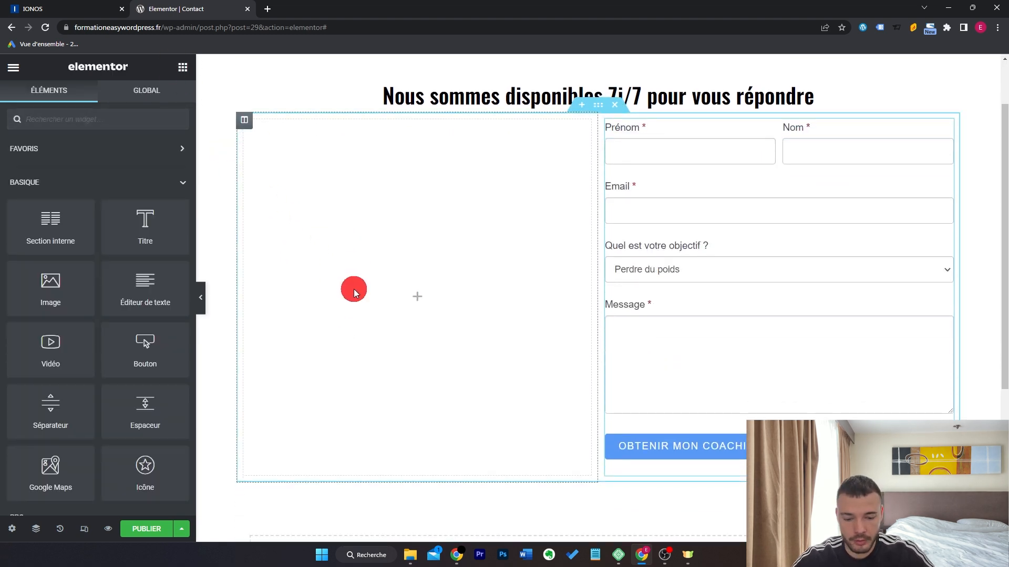
# Add an icon box to the left column with a phone icon positioned on the left.
pyautogui.write('ico')
pyautogui.click(77, 232)
pyautogui.scroll(-3, 136, 486)
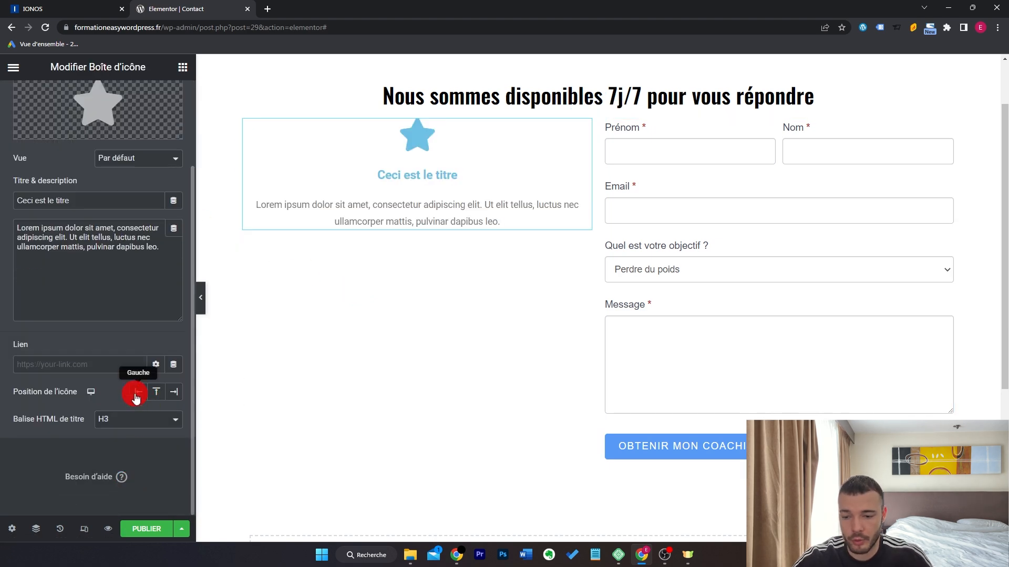
pyautogui.click(135, 394)
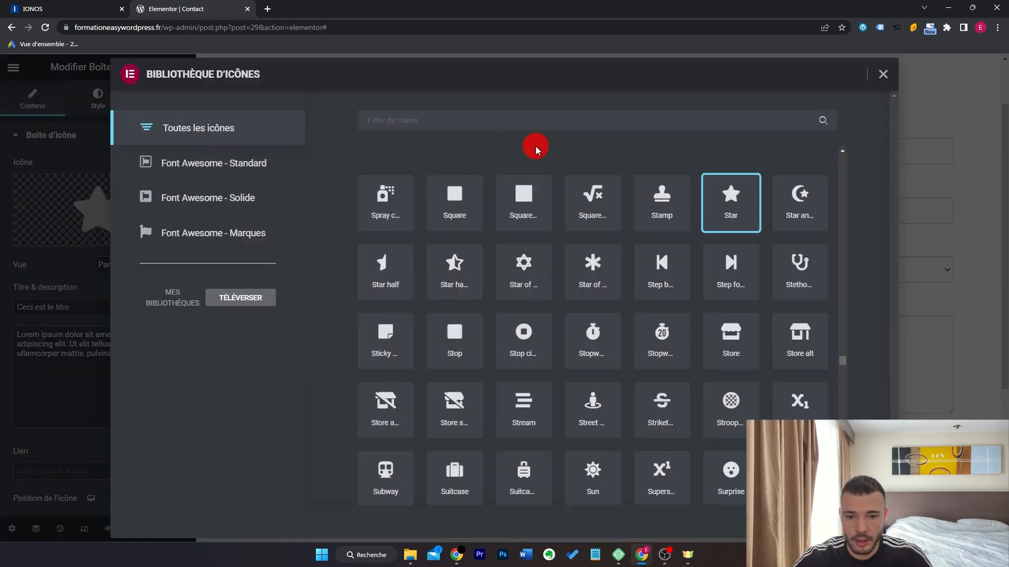
pyautogui.click(545, 129)
pyautogui.write('phone')
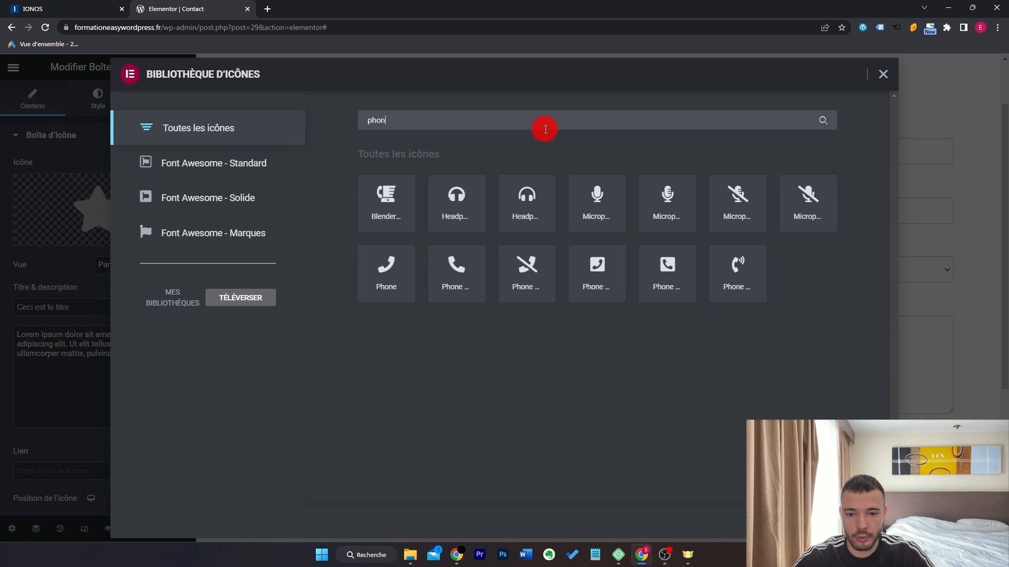
pyautogui.click(478, 275)
pyautogui.click(856, 520)
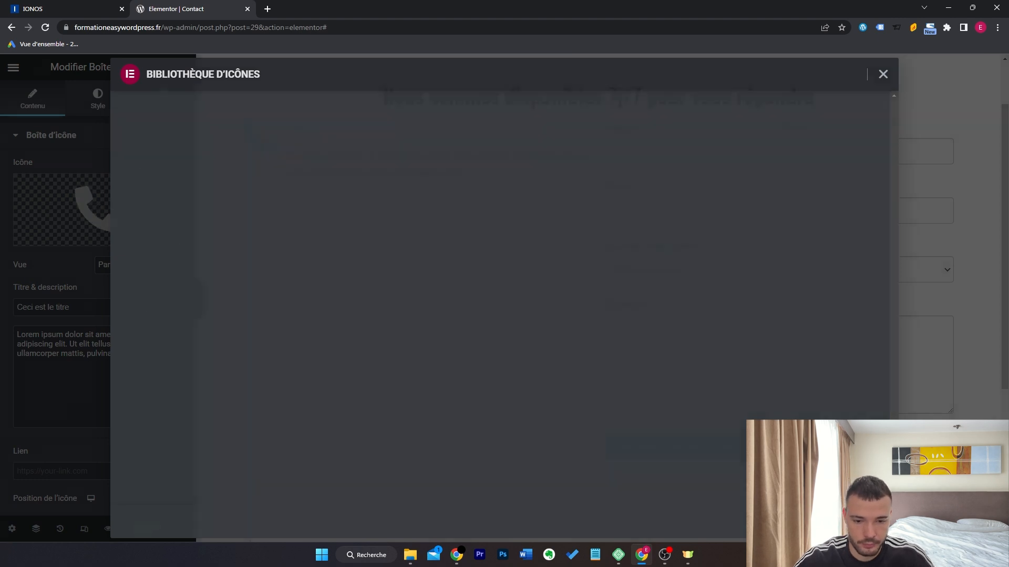
# Set the box title to 012345678 and remove the description.
pyautogui.tripleClick(99, 310)
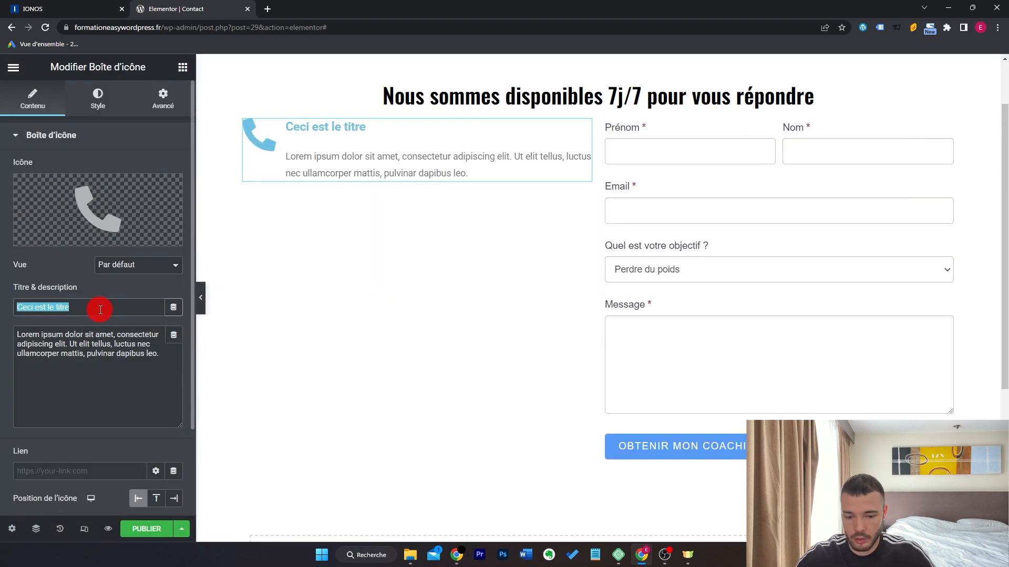
pyautogui.write('0123456789')
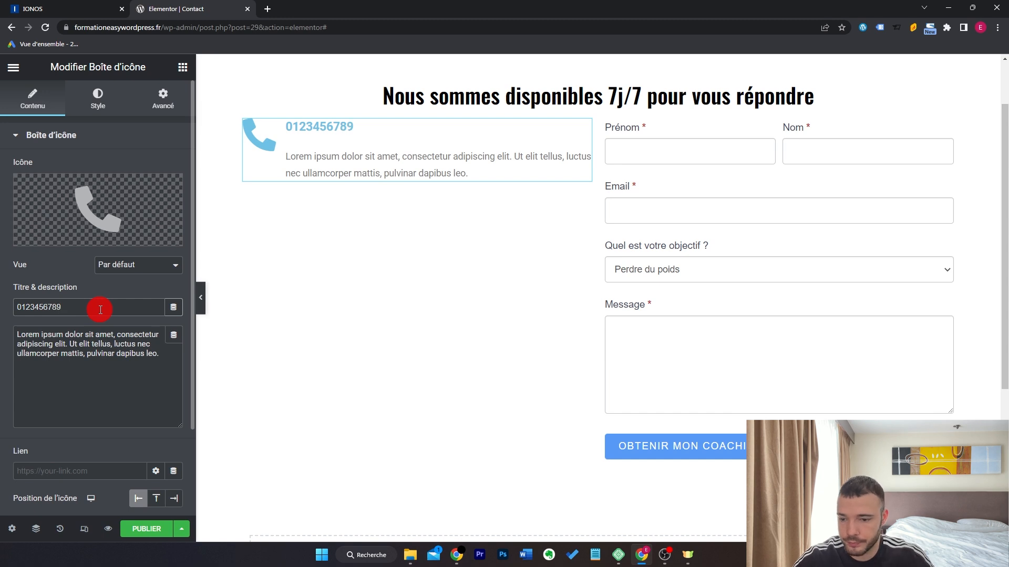
pyautogui.tripleClick(130, 361)
pyautogui.press('BackSpace')
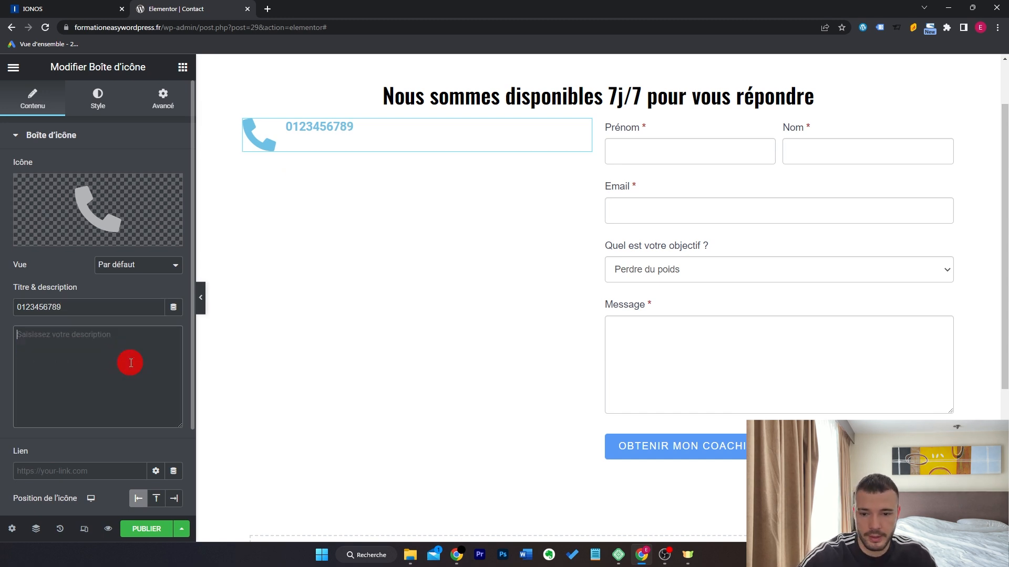
# Make the phone icon black and slightly smaller.
pyautogui.click(97, 99)
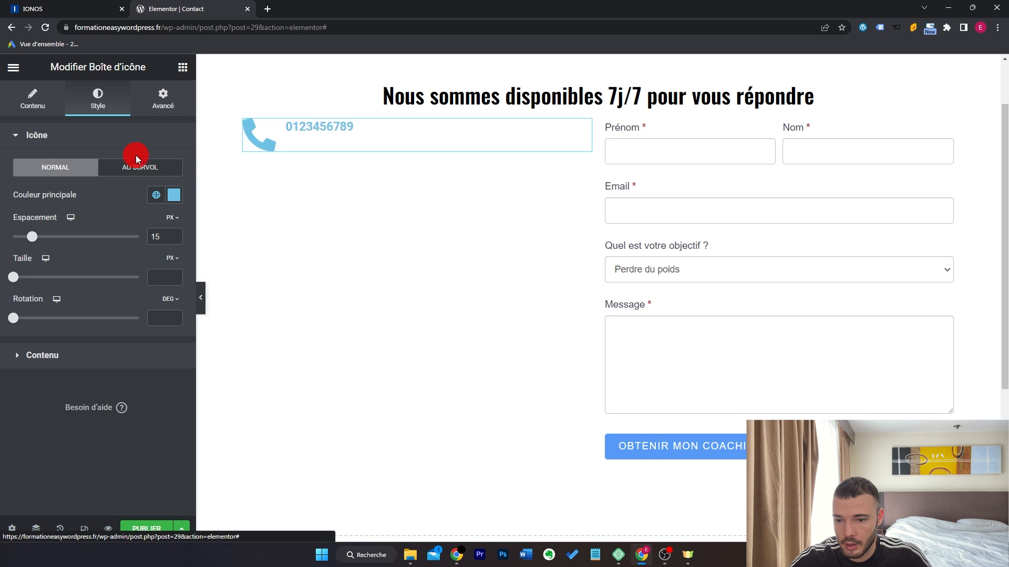
pyautogui.click(173, 196)
pyautogui.moveTo(101, 283); pyautogui.dragTo(1, 462)
pyautogui.click(90, 447)
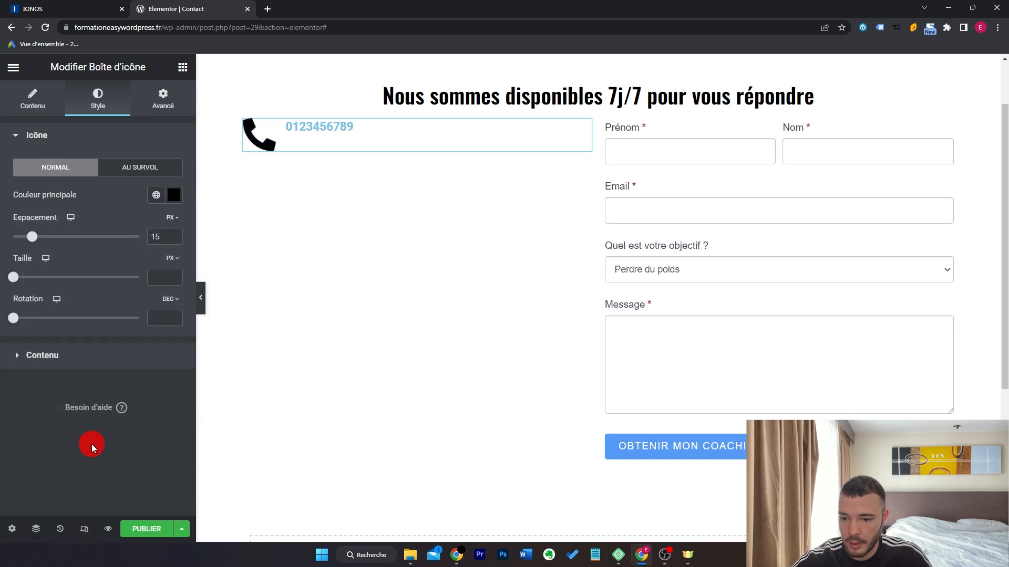
pyautogui.moveTo(16, 274); pyautogui.dragTo(27, 285)
# Make the phone number title black in a condensed font.
pyautogui.click(42, 355)
pyautogui.click(173, 324)
pyautogui.moveTo(84, 194); pyautogui.dragTo(24, 248)
pyautogui.click(74, 353)
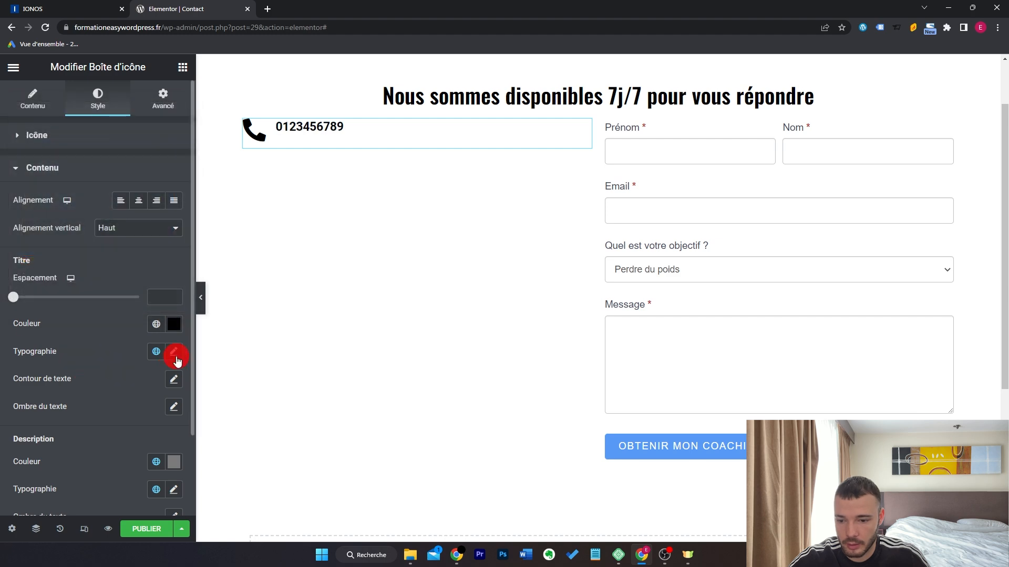
pyautogui.click(173, 352)
pyautogui.click(147, 412)
pyautogui.click(147, 378)
pyautogui.rightClick(379, 143)
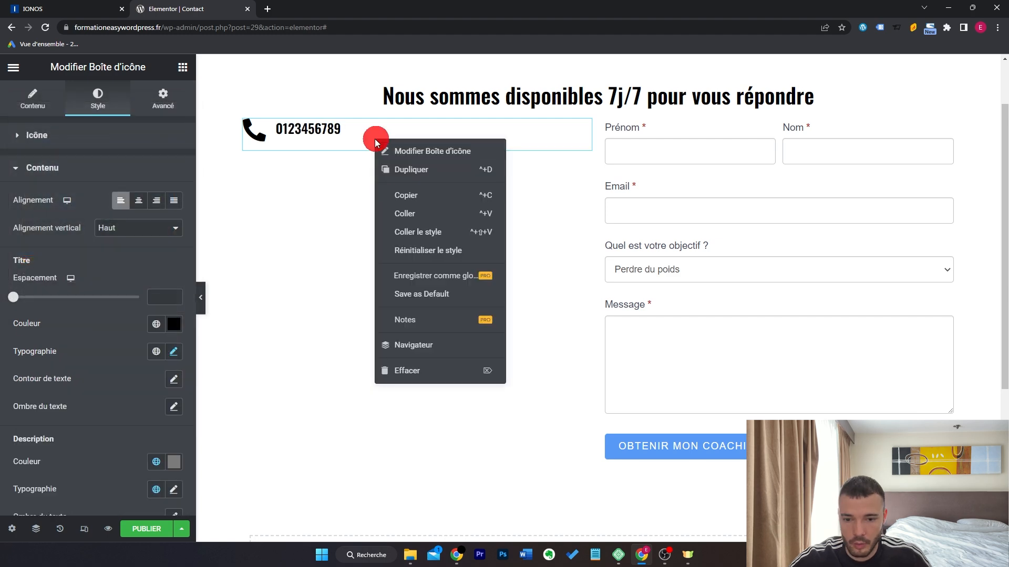
# Duplicate the phone box and swap its icon for an envelope.
pyautogui.click(424, 170)
pyautogui.click(102, 199)
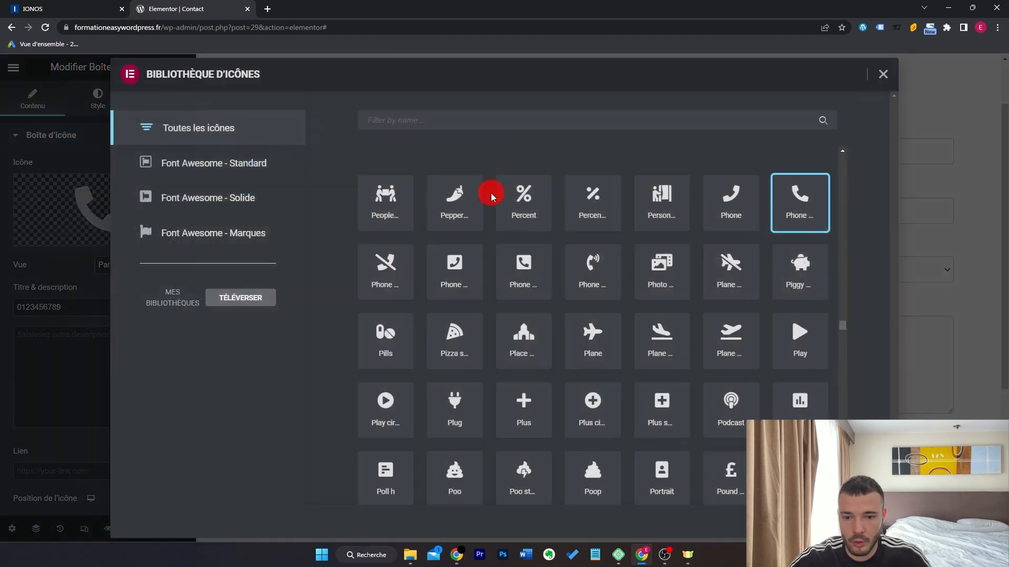
pyautogui.click(504, 125)
pyautogui.write('enve')
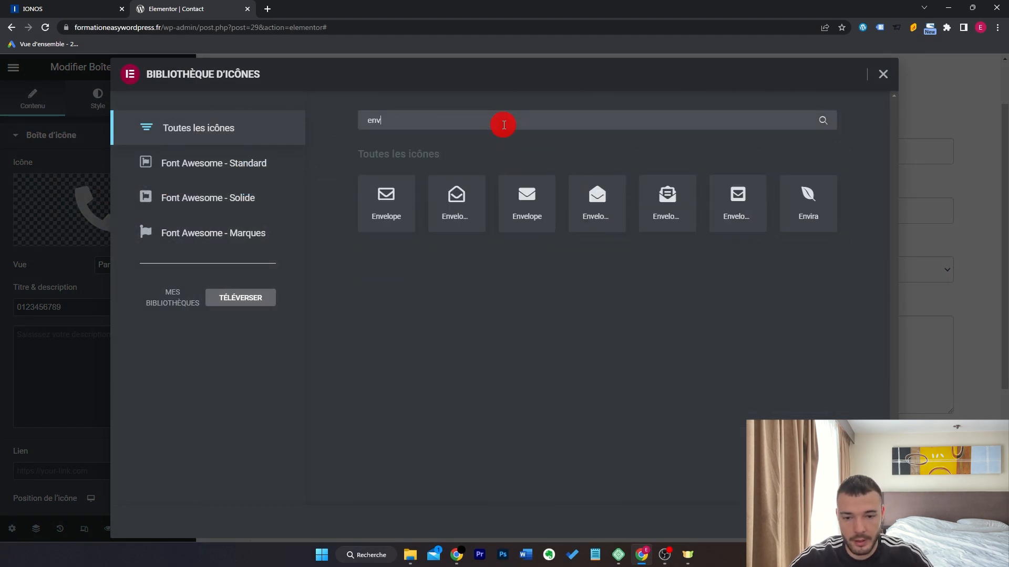
pyautogui.click(536, 210)
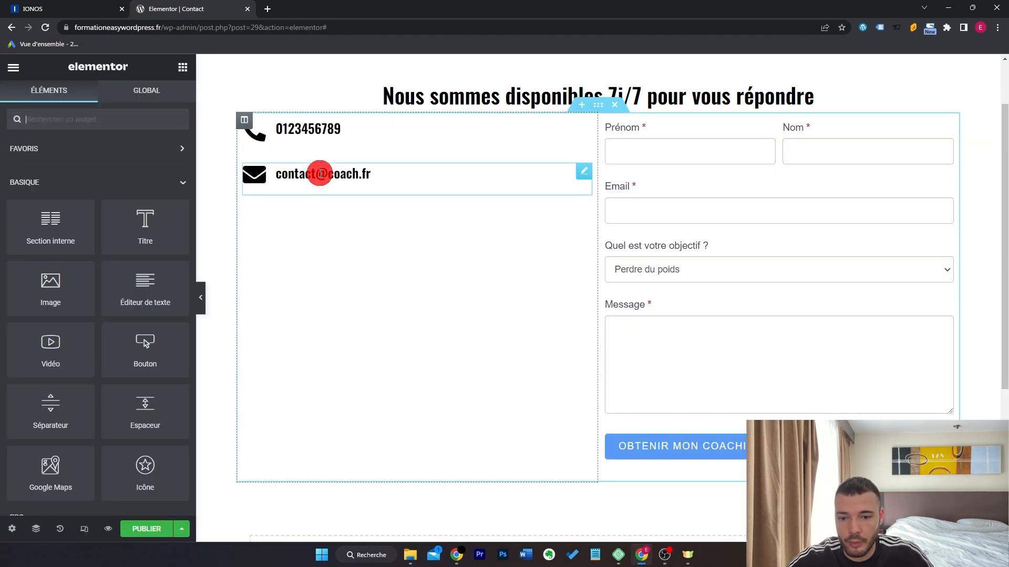
# Duplicate again as a clock-icon box titled 'du lundi au vendredi'.
pyautogui.rightClick(317, 176)
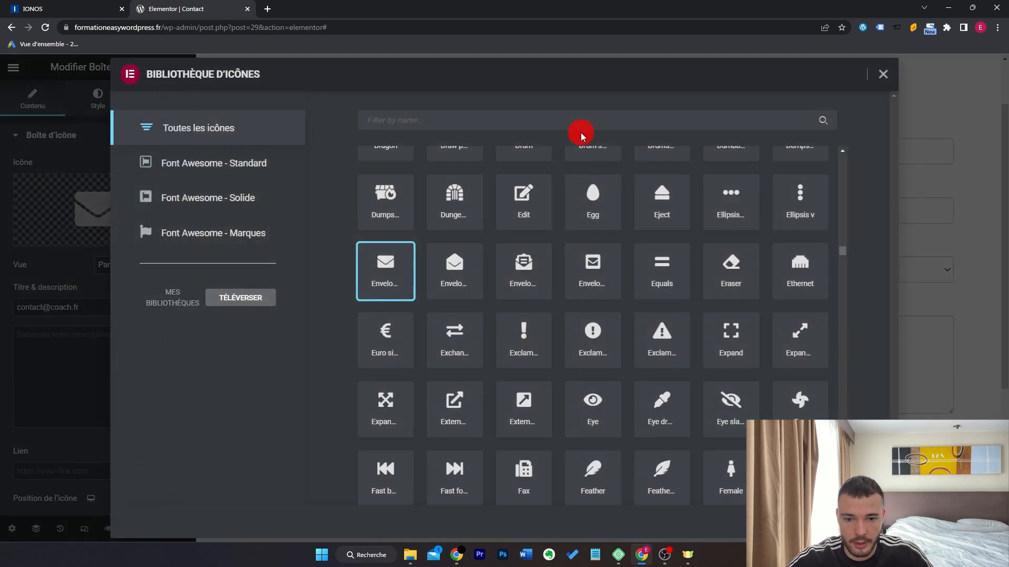
pyautogui.click(582, 130)
pyautogui.write('cloc')
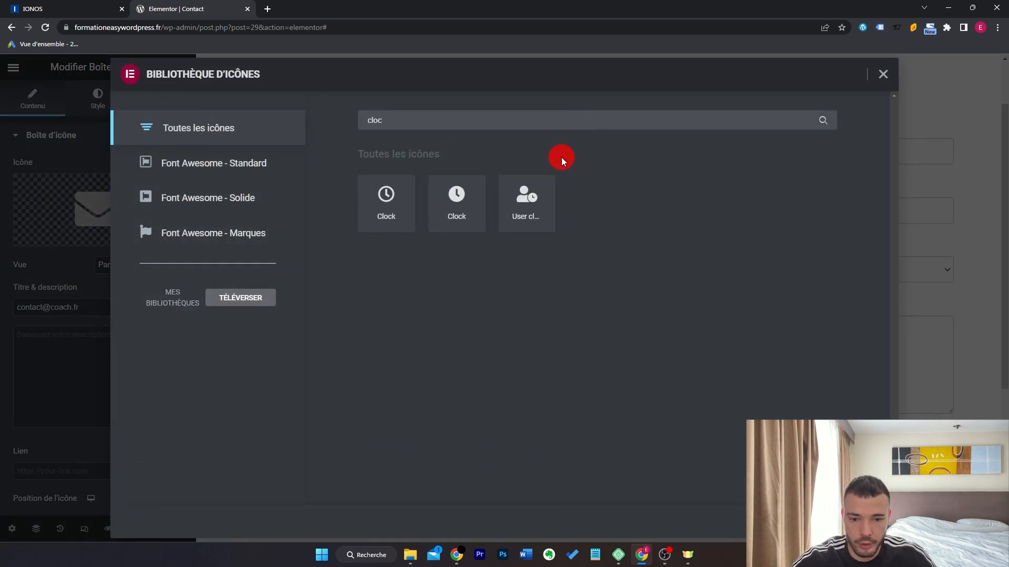
pyautogui.doubleClick(457, 203)
pyautogui.tripleClick(112, 309)
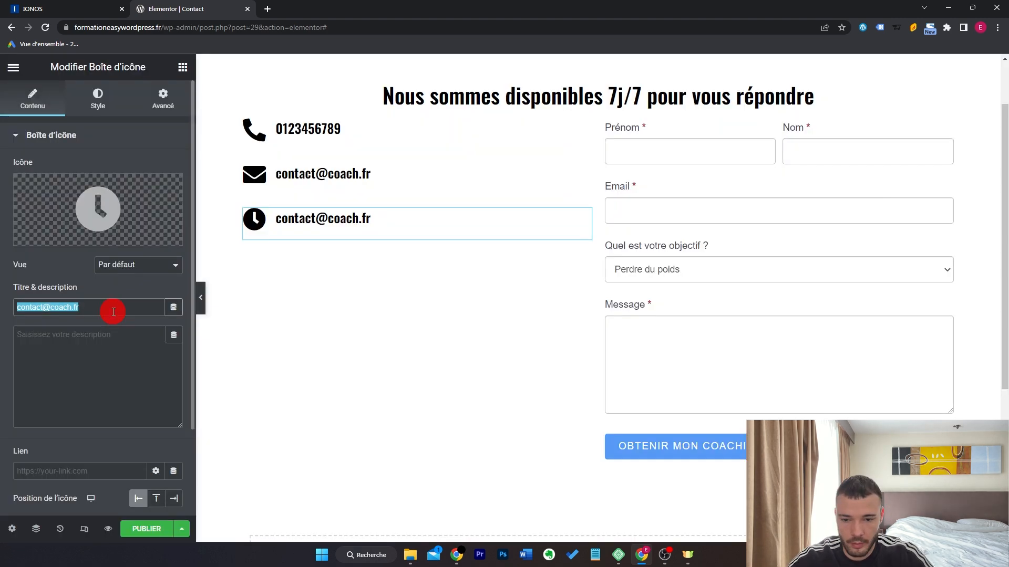
pyautogui.write('du lundi au vendredi')
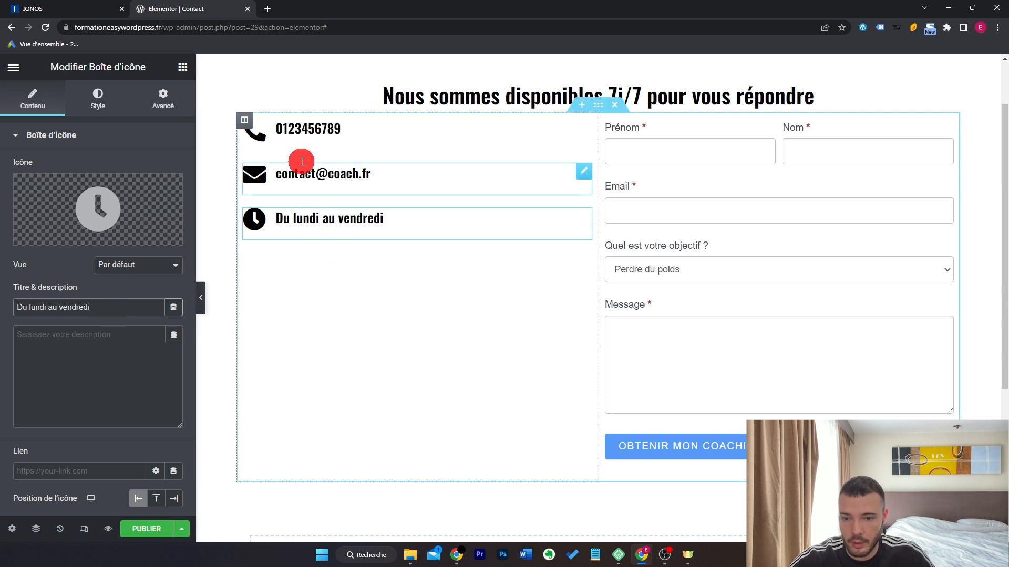
# Centre the left column's contents vertically with Milieu alignment.
pyautogui.click(244, 120)
pyautogui.click(157, 194)
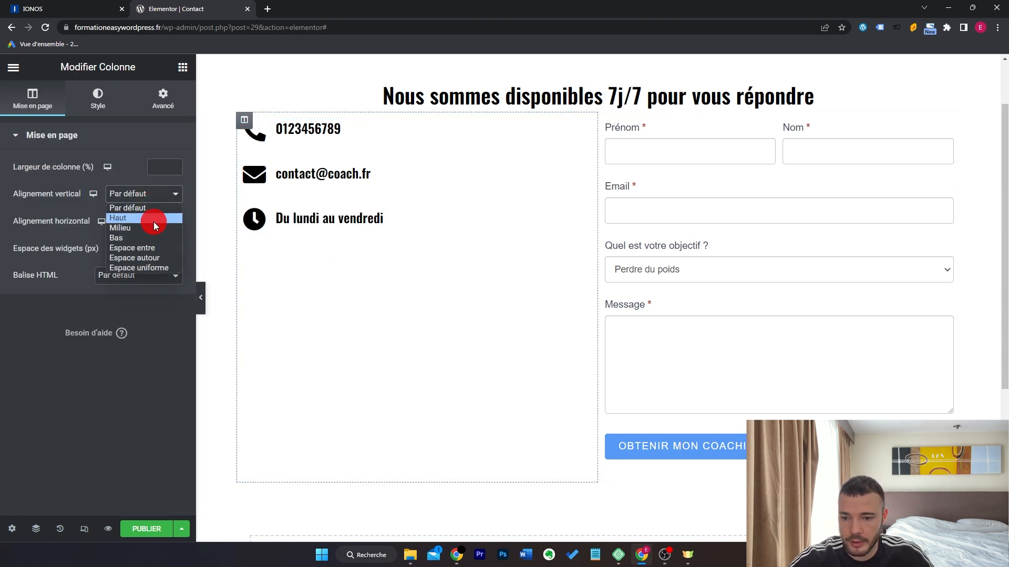
pyautogui.click(153, 227)
# Give the contact section a 50 px top margin under Avancé.
pyautogui.click(597, 109)
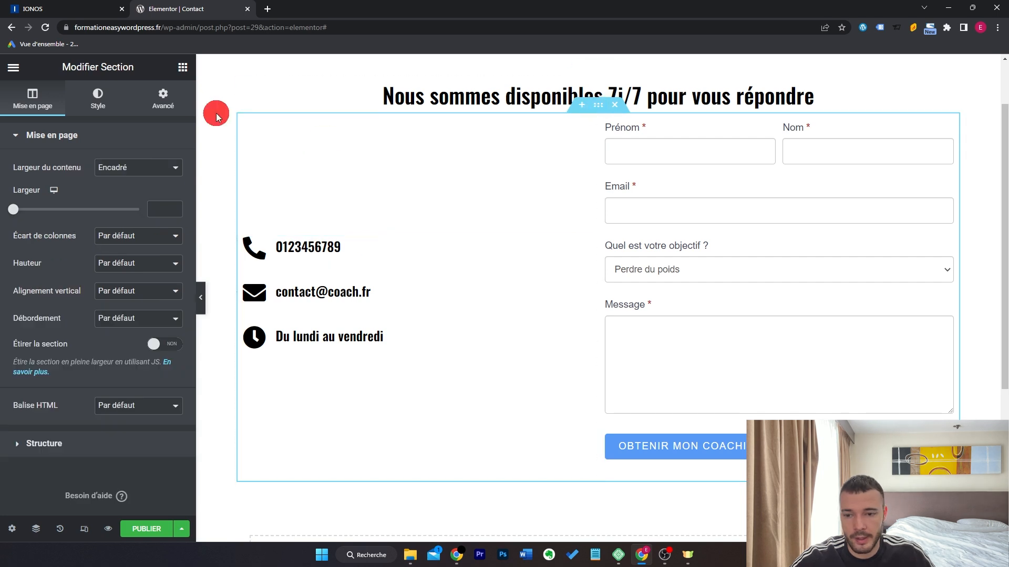
pyautogui.click(166, 97)
pyautogui.click(24, 181)
pyautogui.write('5')
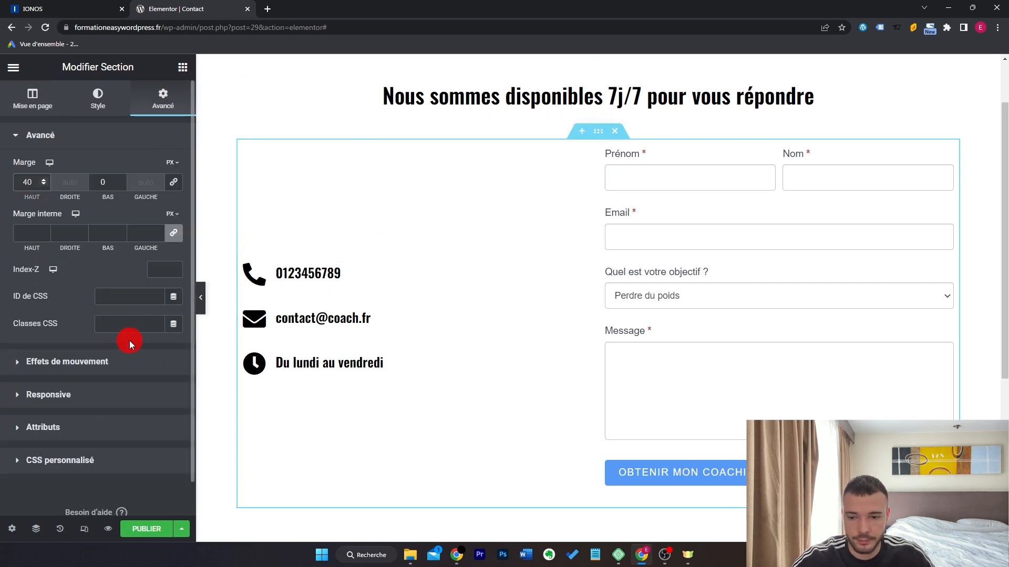
pyautogui.click(221, 331)
pyautogui.scroll(-4, 737, 285)
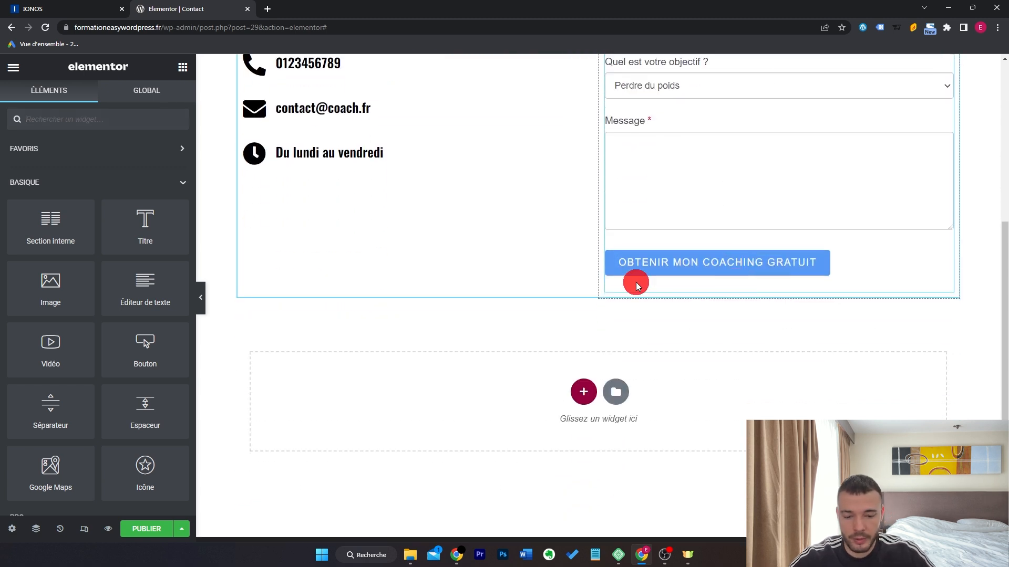
# Add a London Eye Google Map below, zoom 12 and 500 px tall, then publish.
pyautogui.write('maps')
pyautogui.moveTo(51, 168); pyautogui.dragTo(450, 380)
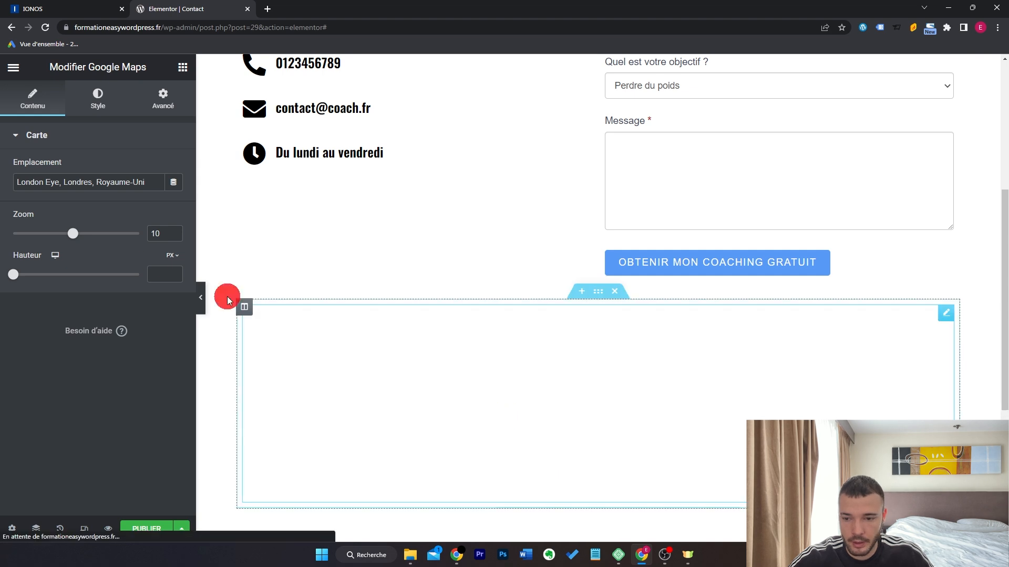
pyautogui.moveTo(152, 181); pyautogui.dragTo(21, 164)
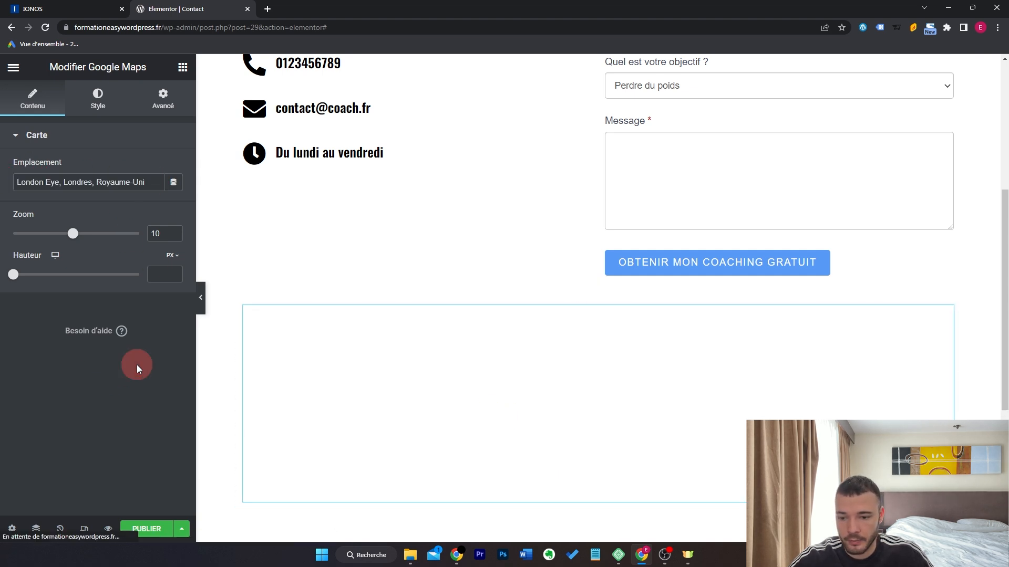
pyautogui.scroll(-3, 591, 377)
pyautogui.scroll(1, 592, 377)
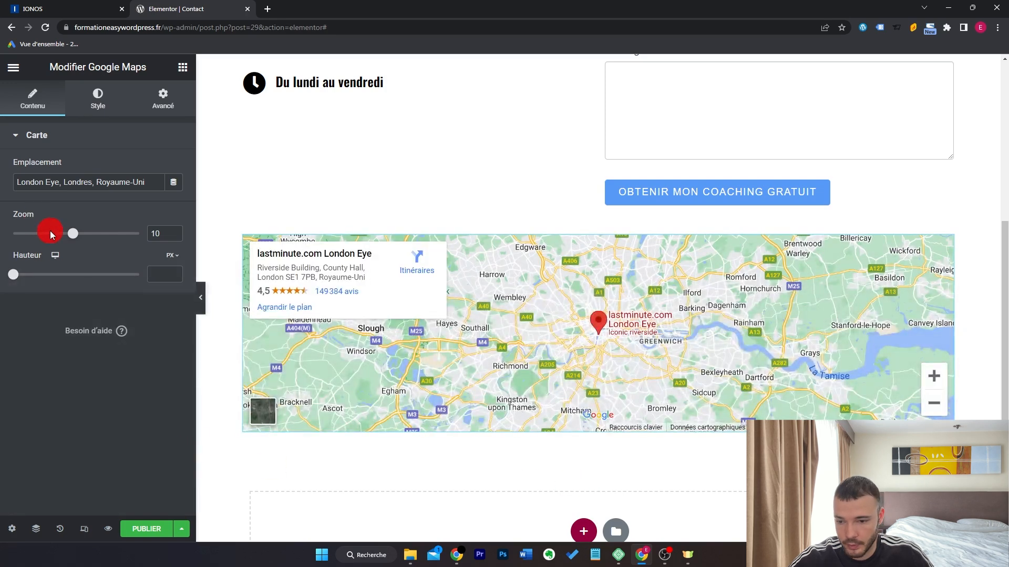
pyautogui.moveTo(72, 237); pyautogui.dragTo(86, 235)
pyautogui.moveTo(13, 274); pyautogui.dragTo(55, 279)
pyautogui.click(150, 529)
# View the published Contact page live, scroll past the map, then close that tab.
pyautogui.click(162, 485)
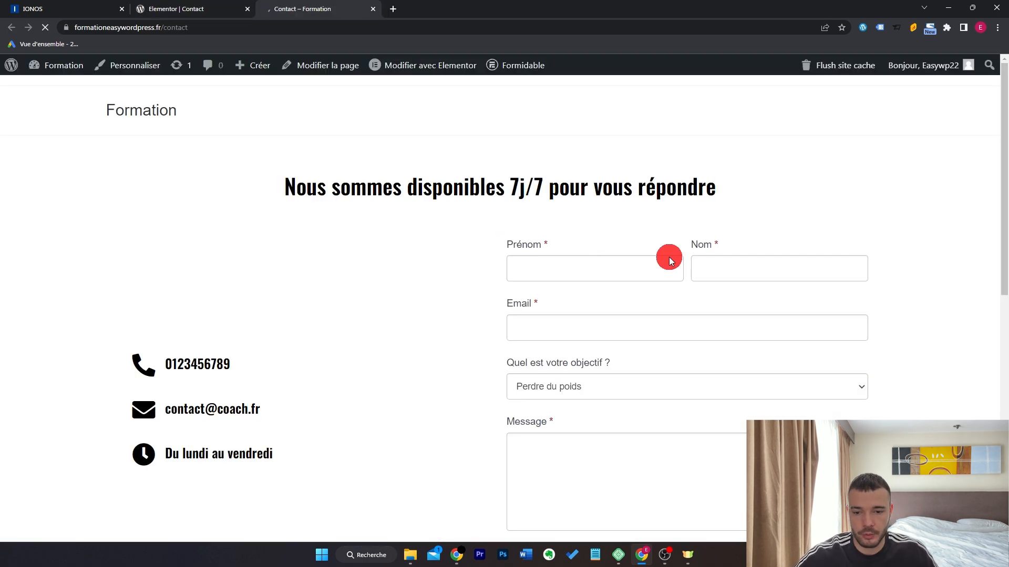
pyautogui.scroll(-6, 875, 223)
pyautogui.scroll(-3, 878, 228)
pyautogui.scroll(8, 908, 236)
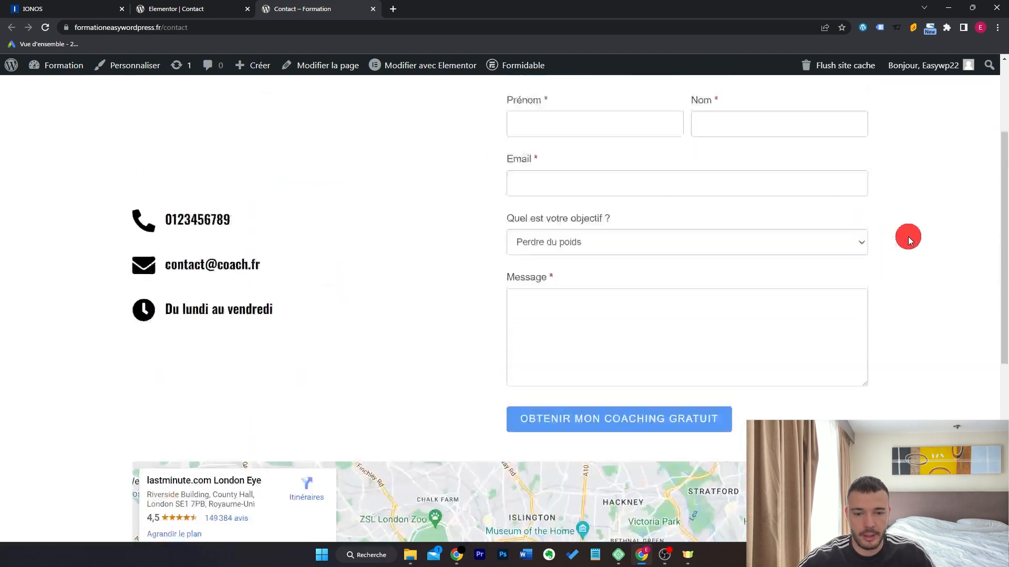
pyautogui.hotkey('ctrl', 'w')
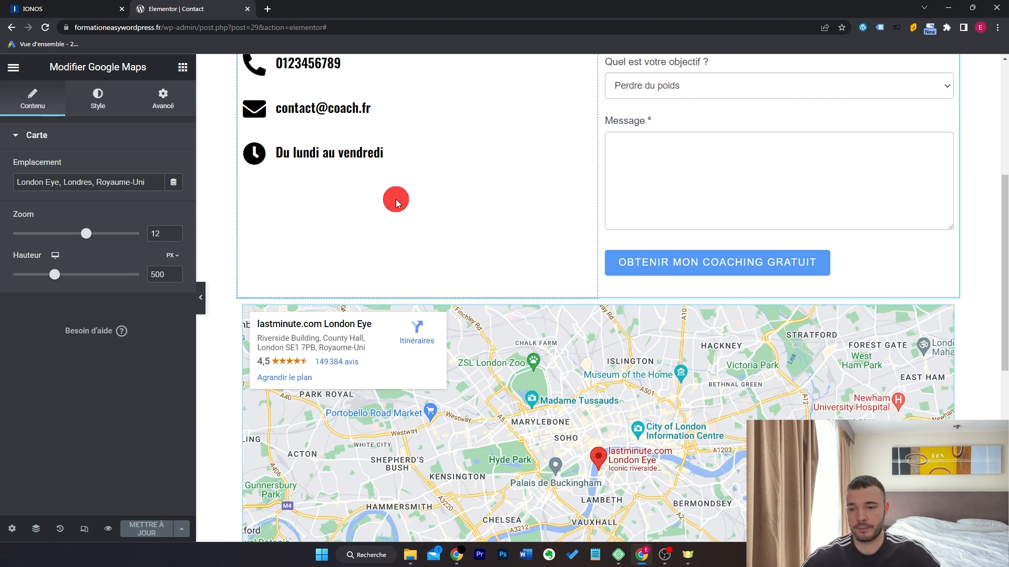
# Leave Elementor and create the 'Menu principal' menu in Apparence > Menus, assigned to Principal.
pyautogui.click(13, 66)
pyautogui.click(147, 326)
pyautogui.moveTo(58, 348)
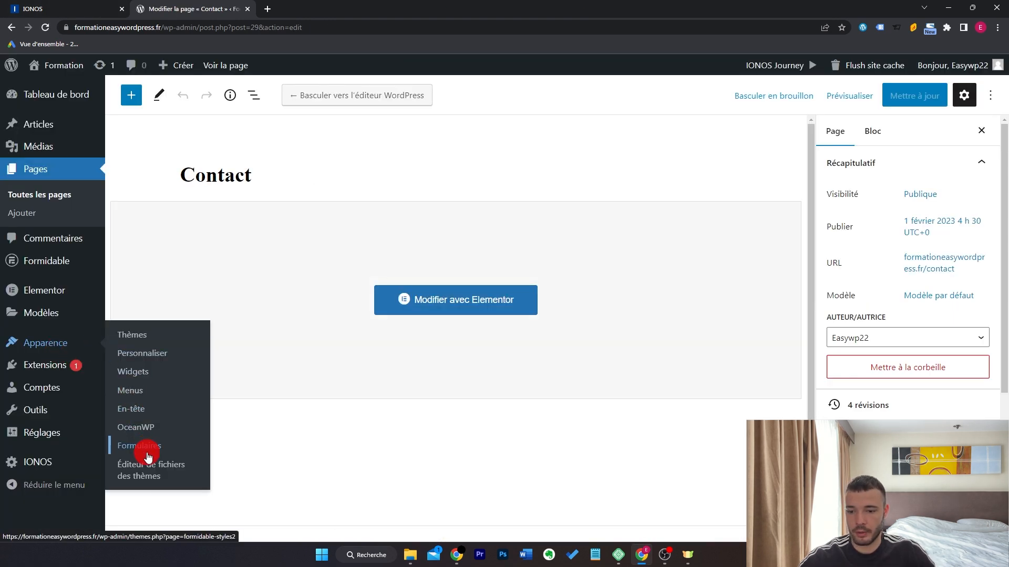
pyautogui.click(144, 390)
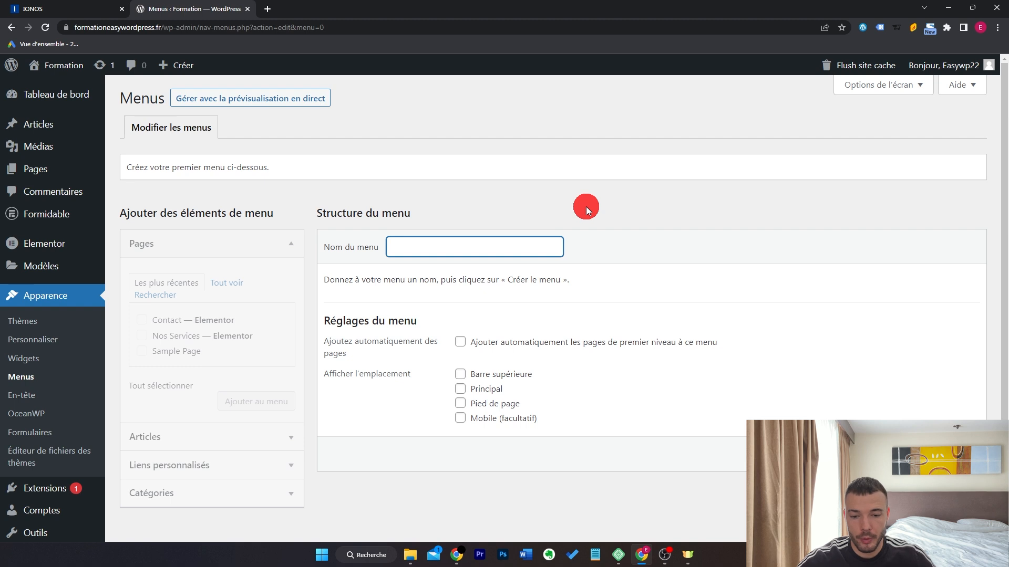
pyautogui.write('Menu principal')
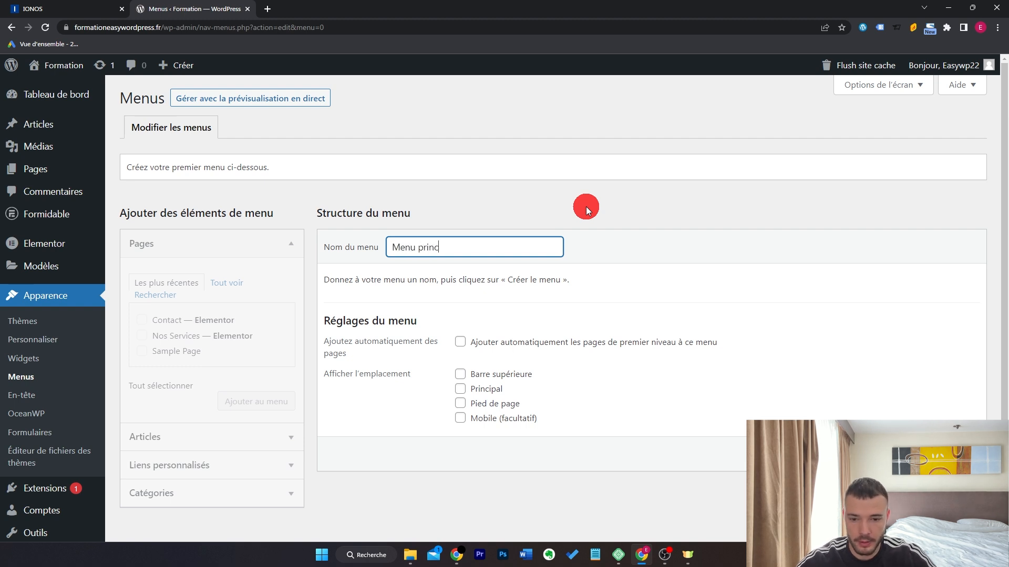
pyautogui.click(484, 392)
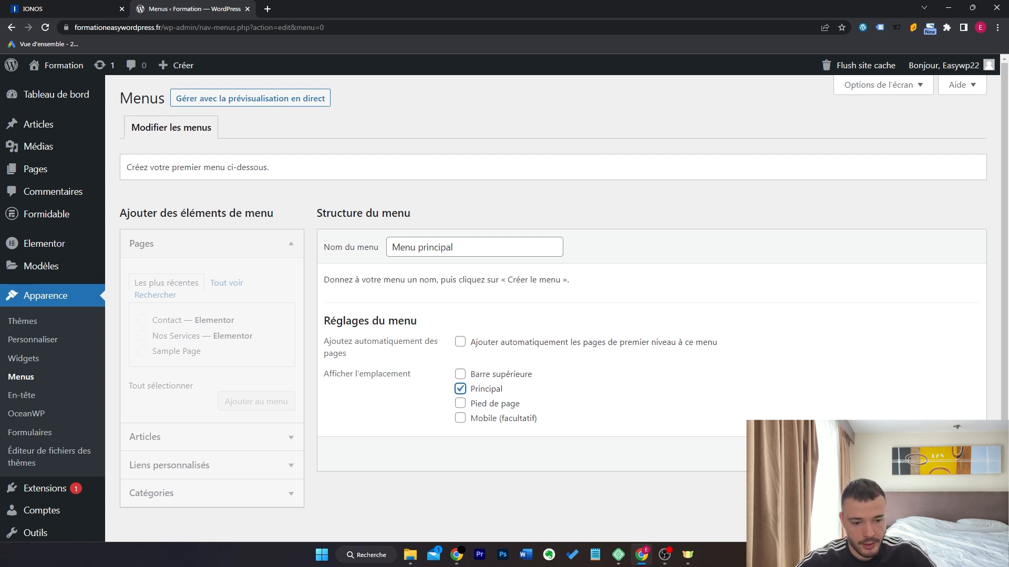
pyautogui.click(944, 454)
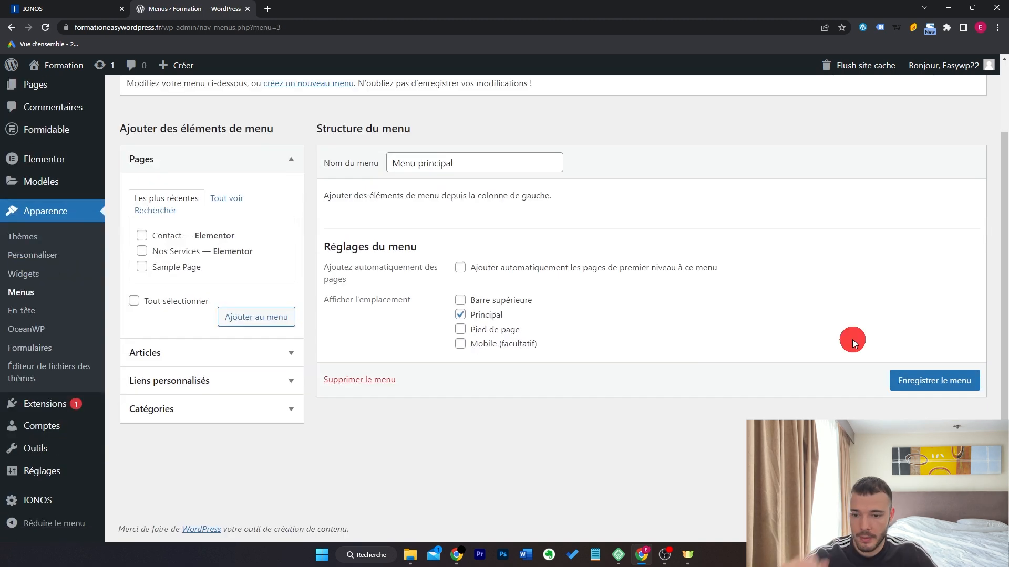
# Add the Contact and Nos Services pages to Menu principal, with Nos Services placed above Contact.
pyautogui.click(172, 243)
pyautogui.click(142, 235)
pyautogui.click(142, 251)
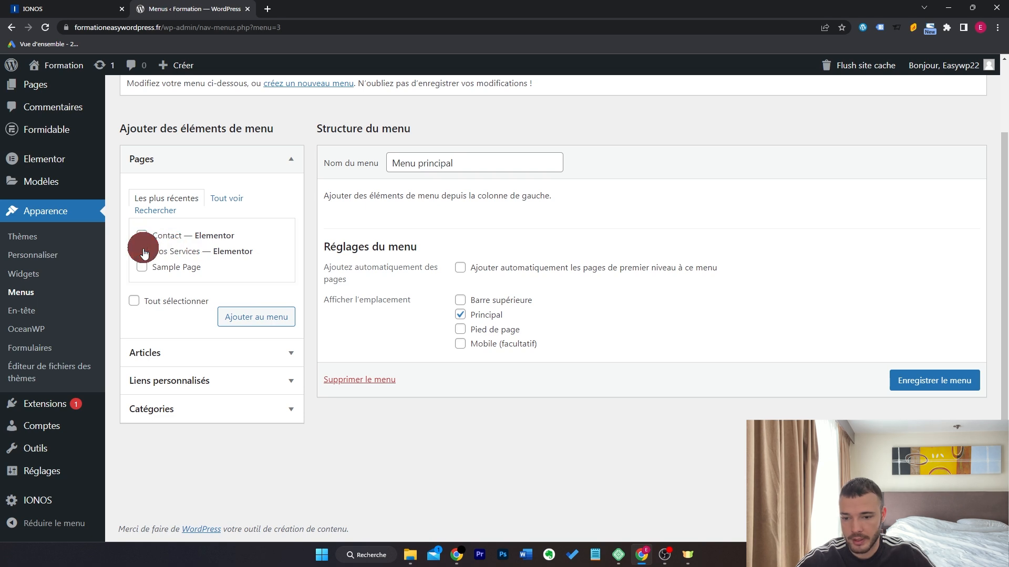
pyautogui.click(256, 316)
pyautogui.moveTo(489, 264); pyautogui.dragTo(497, 294)
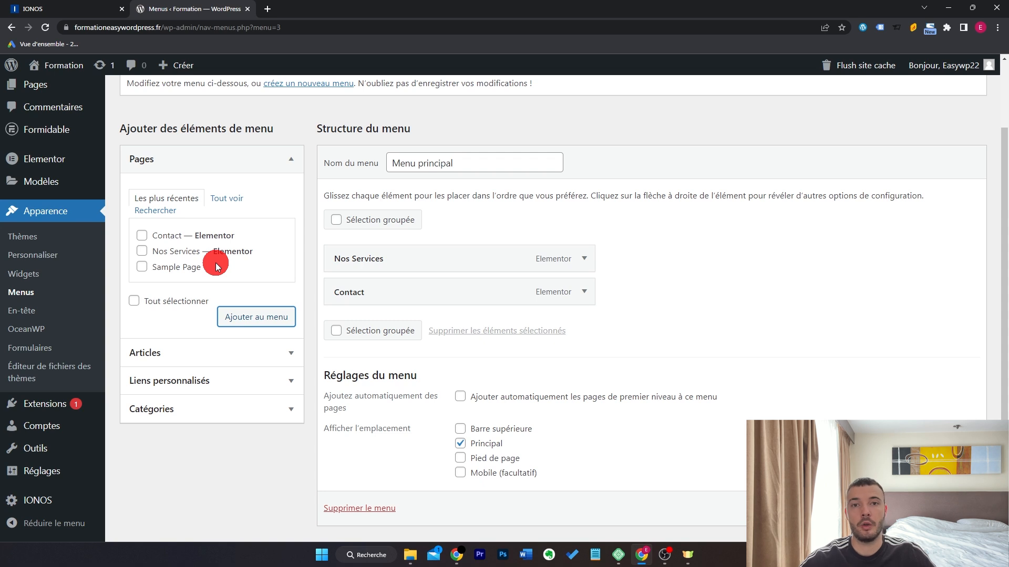
pyautogui.click(274, 381)
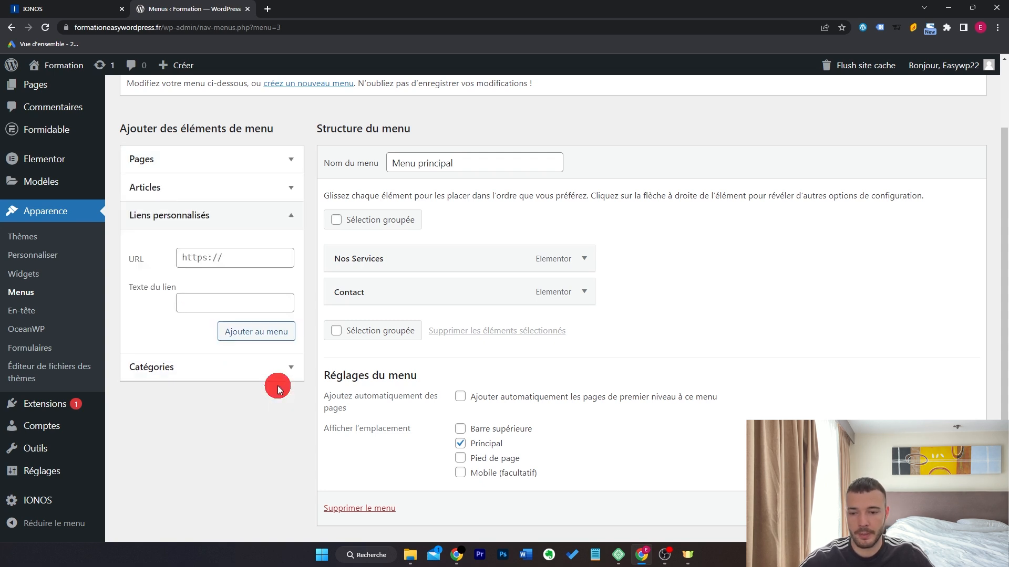
# Add Blog and A propos custom links with URL '#', ordering Nos Services, A propos, Blog, Contact.
pyautogui.click(253, 257)
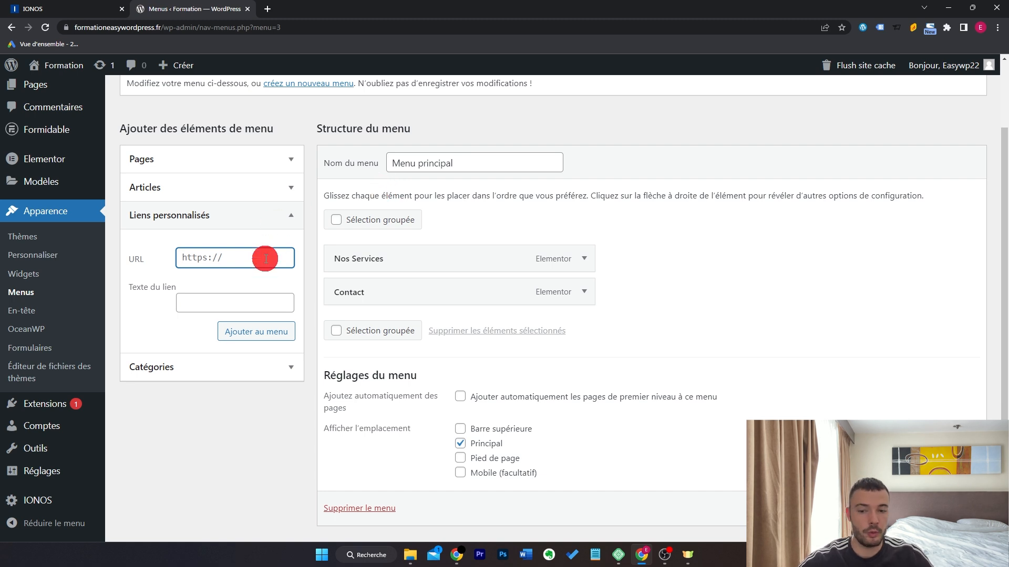
pyautogui.click(267, 308)
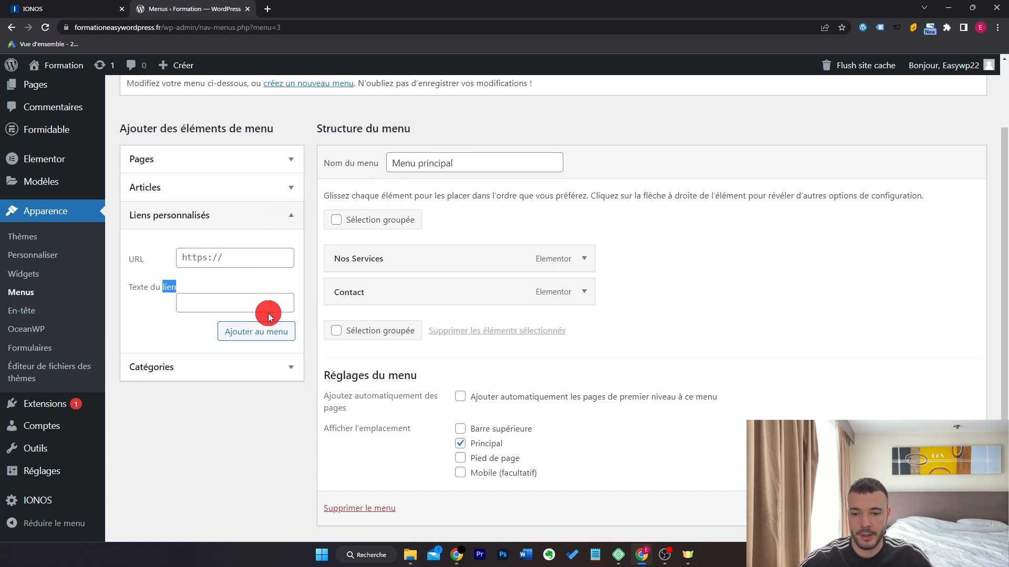
pyautogui.click(269, 262)
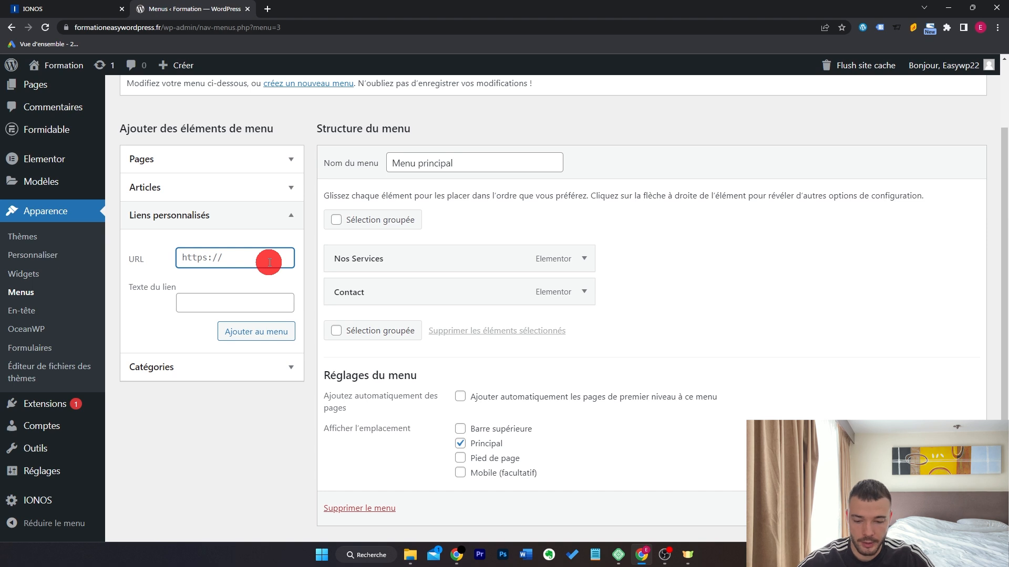
pyautogui.hotkey('ctrl', 'a')
pyautogui.write('#')
pyautogui.press('Tab')
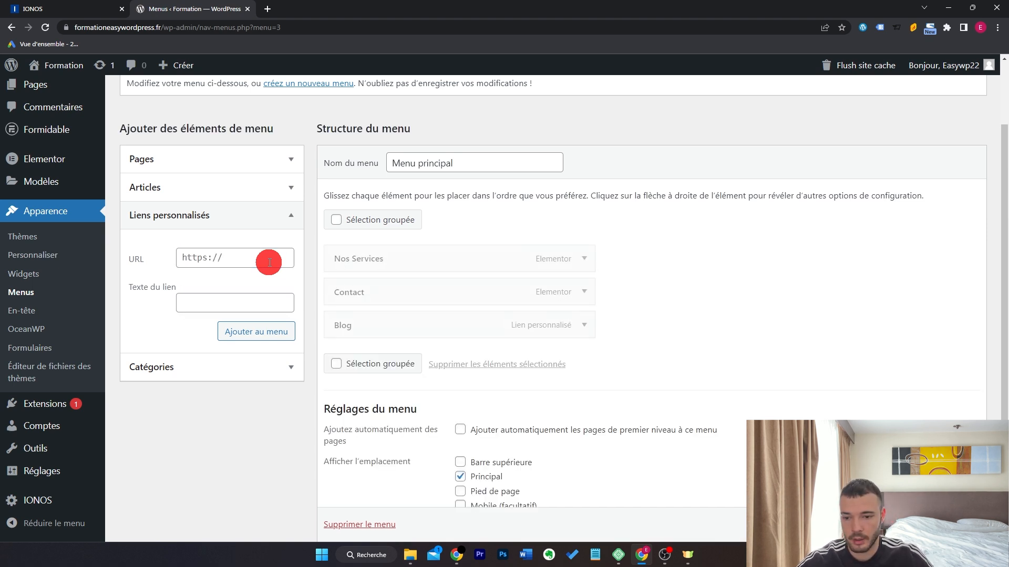
pyautogui.press('Tab')
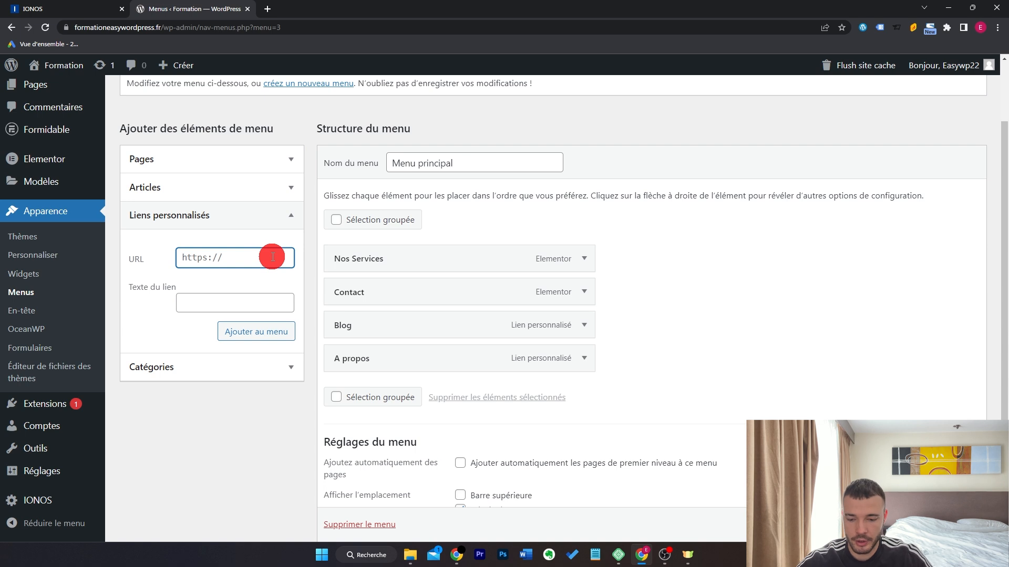
pyautogui.press('BackSpace')
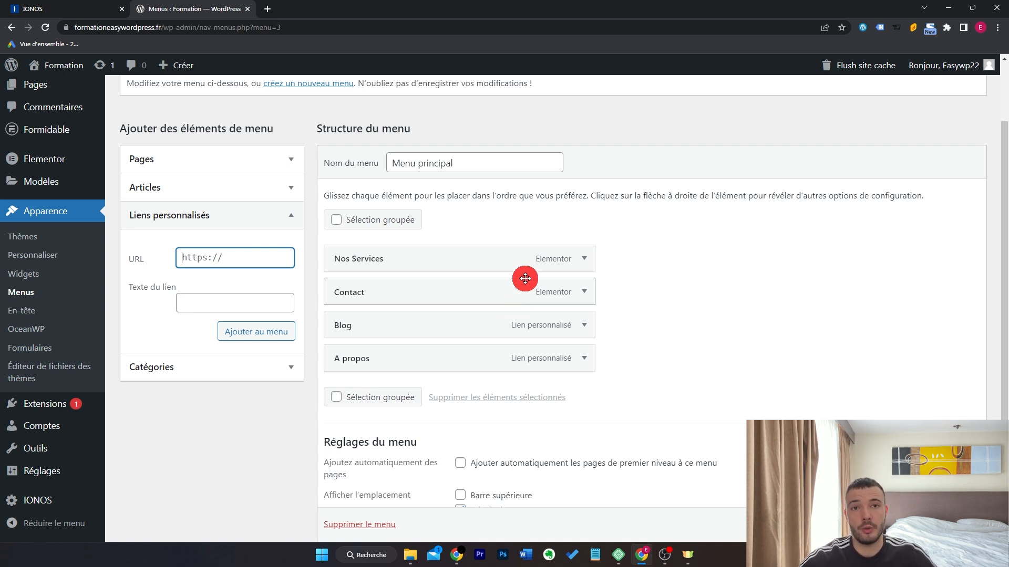
pyautogui.moveTo(474, 325); pyautogui.dragTo(479, 295)
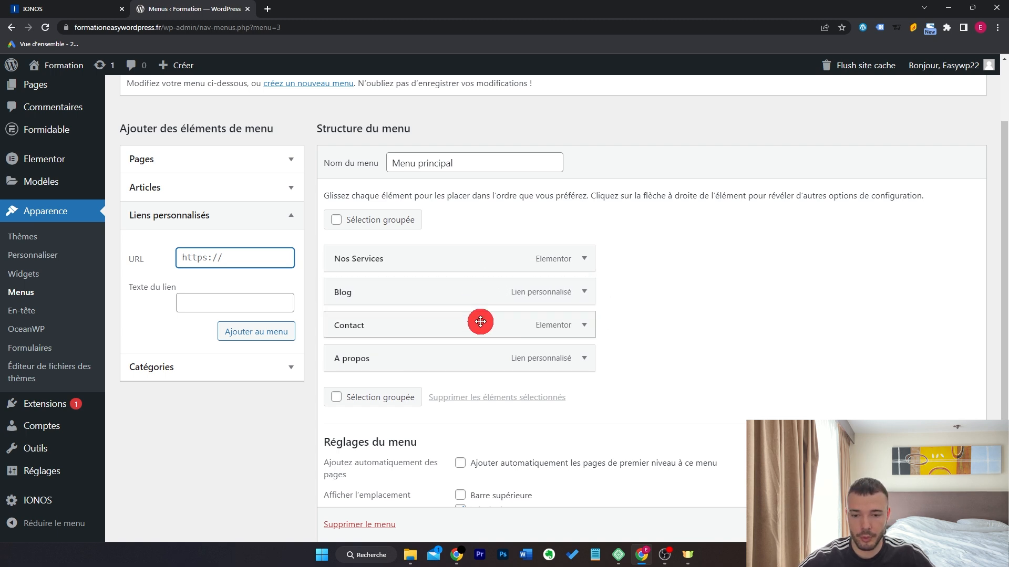
pyautogui.moveTo(473, 367); pyautogui.dragTo(482, 299)
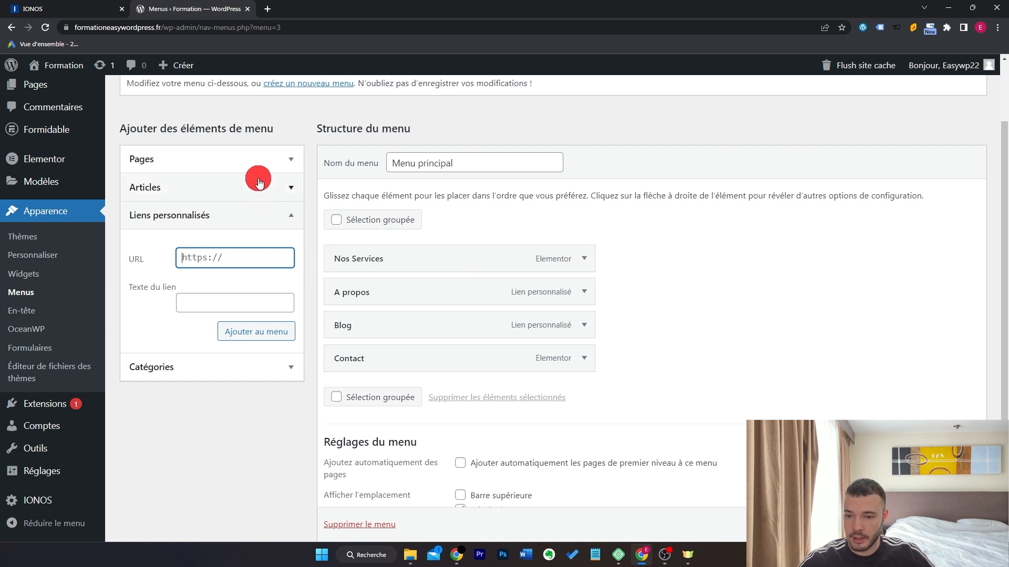
# Add Service 1 and Service 2 custom links with URL '#' to Menu principal.
pyautogui.click(257, 160)
pyautogui.click(226, 385)
pyautogui.click(239, 264)
pyautogui.write('#')
pyautogui.press('Tab')
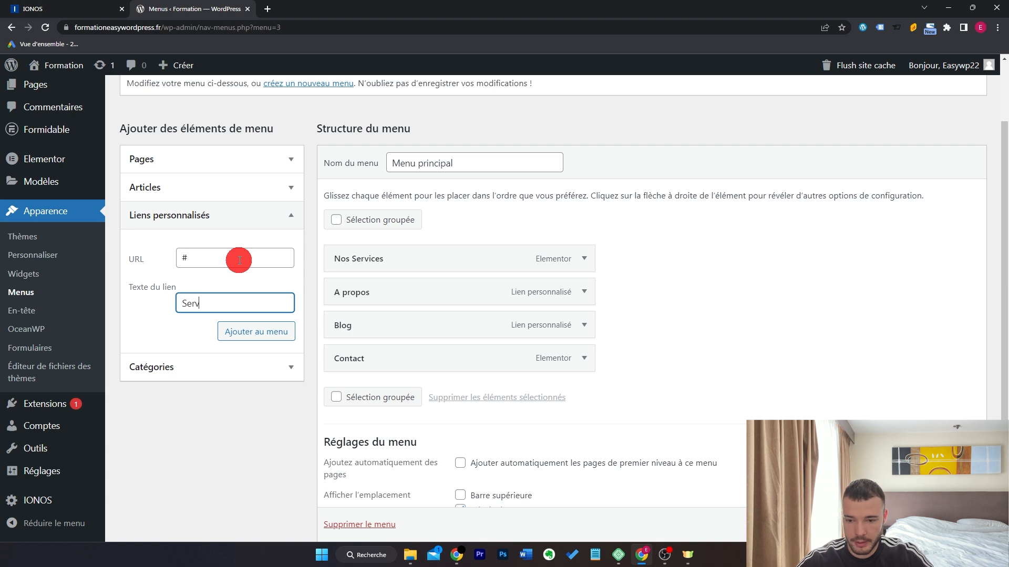
pyautogui.press('Tab')
pyautogui.write('Service 2')
pyautogui.press('Return')
# Nest Service 1 and Service 2 as sub-items directly under Nos Services.
pyautogui.moveTo(443, 395); pyautogui.dragTo(443, 304)
pyautogui.moveTo(453, 424); pyautogui.dragTo(468, 330)
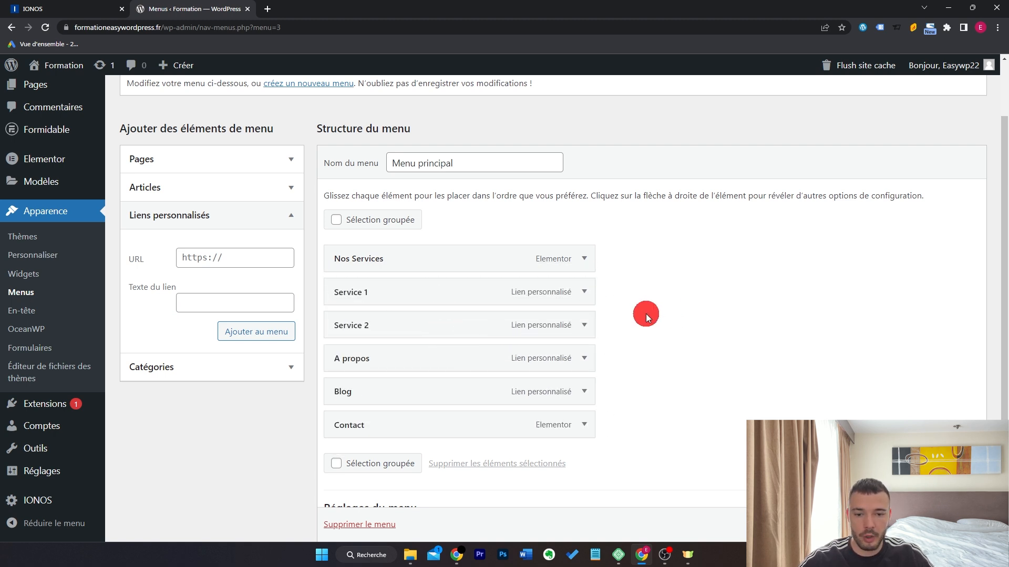
pyautogui.moveTo(419, 298)
pyautogui.mouseDown()
pyautogui.moveTo(428, 289)
pyautogui.moveTo(567, 317)
pyautogui.moveTo(432, 300)
pyautogui.mouseUp()
pyautogui.moveTo(373, 320); pyautogui.dragTo(396, 326)
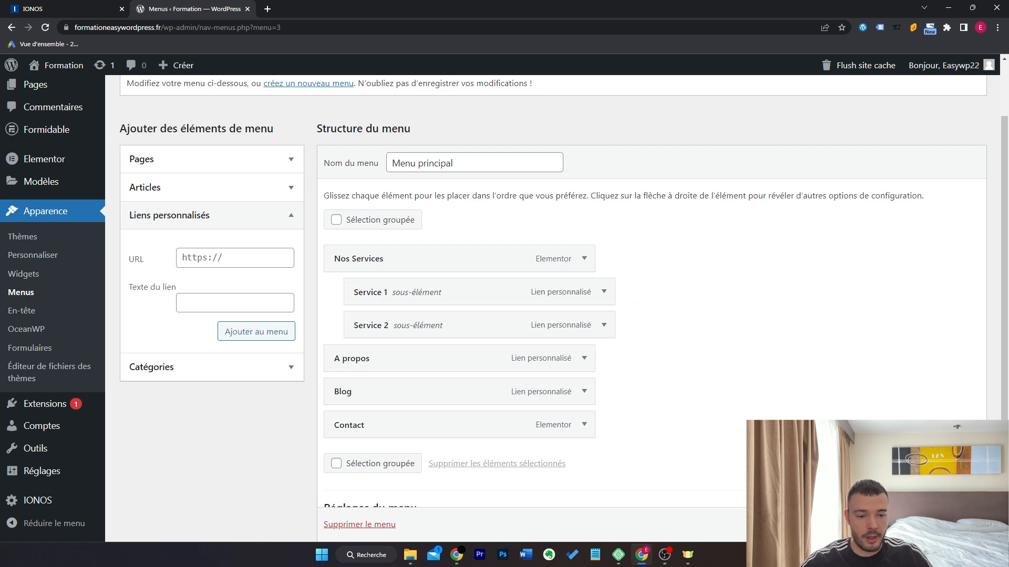
# Save Menu principal and view the new header menu on the live site.
pyautogui.click(941, 525)
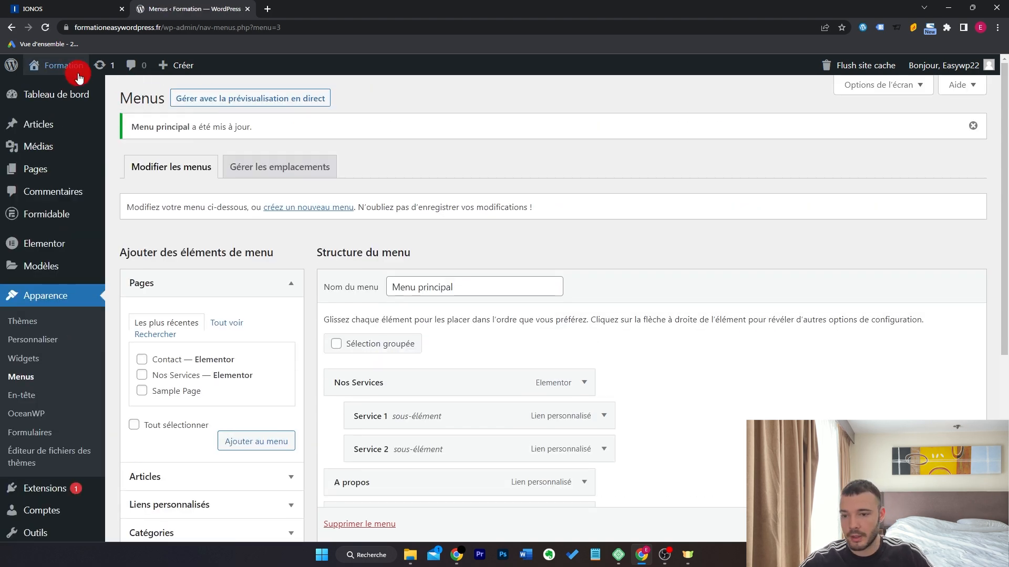
pyautogui.click(57, 93)
pyautogui.moveTo(681, 111)
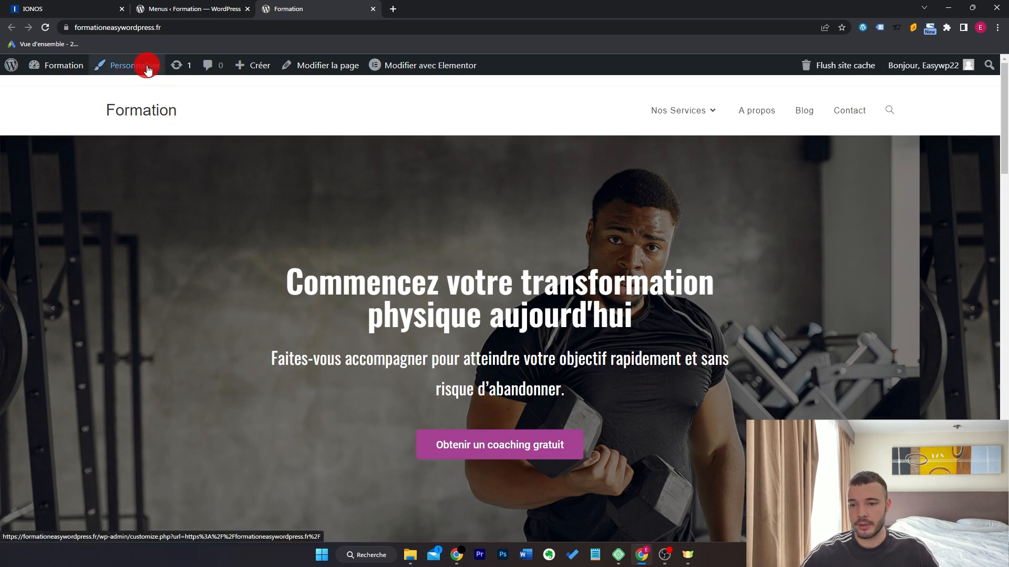
# In the Customizer's En-tête general settings, try the Moyen header style, then revert to Minimal.
pyautogui.click(195, 8)
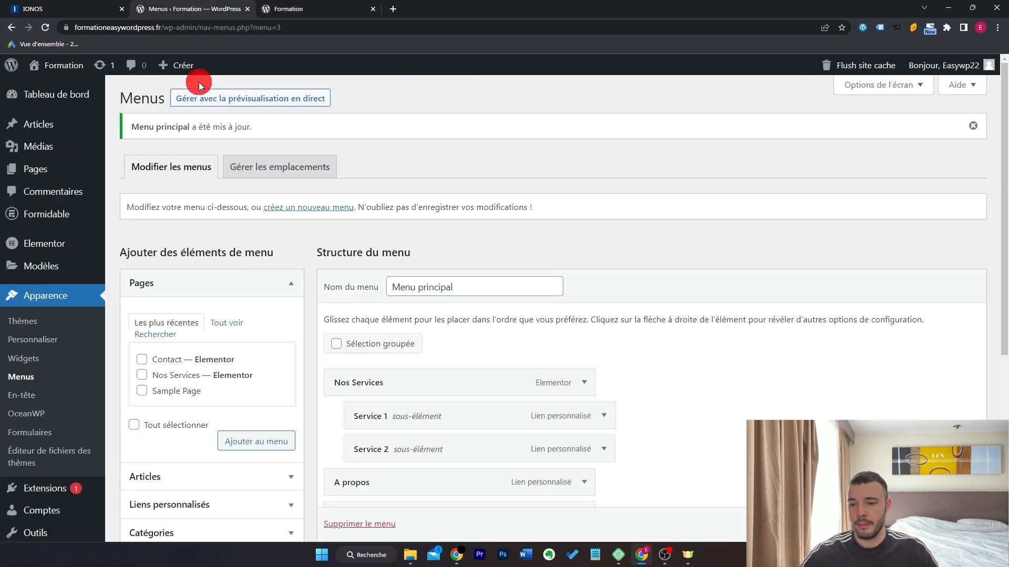
pyautogui.click(38, 344)
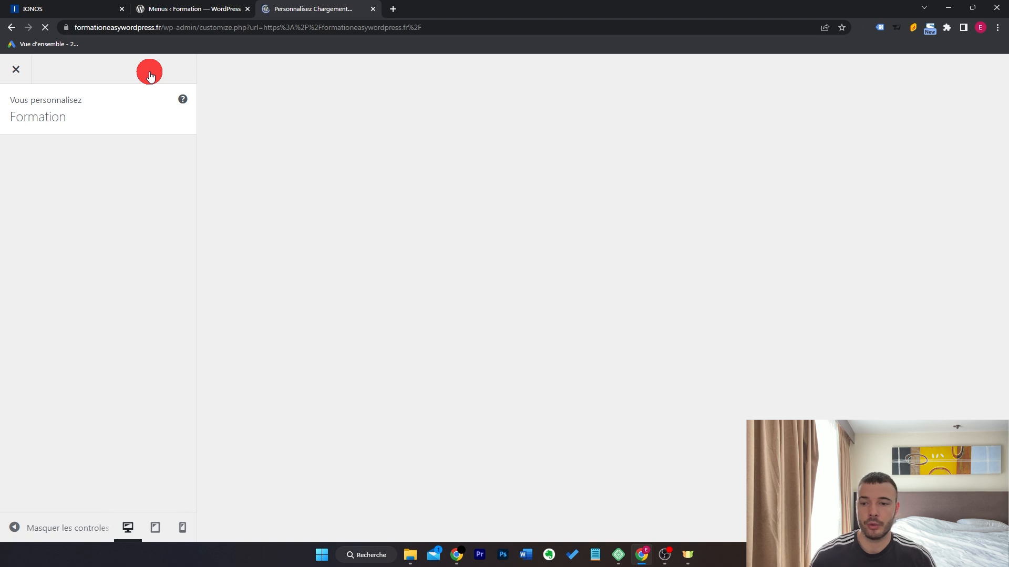
pyautogui.scroll(-2, 163, 289)
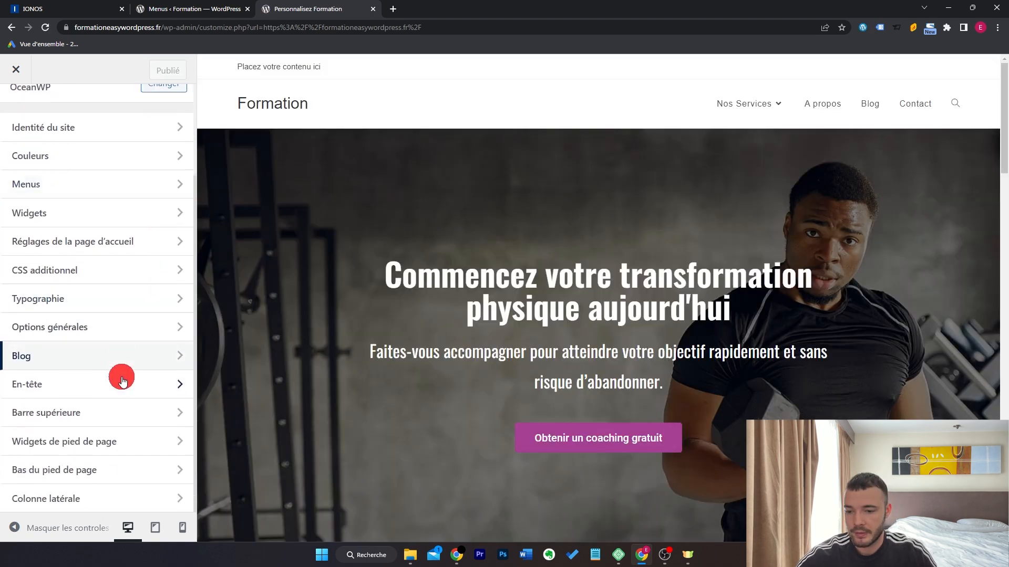
pyautogui.click(97, 384)
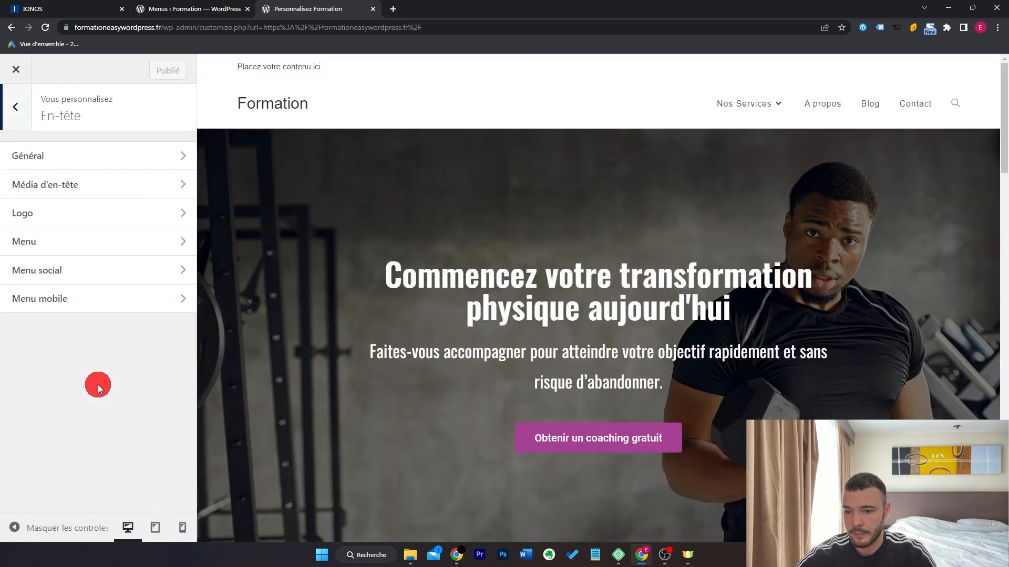
pyautogui.click(131, 156)
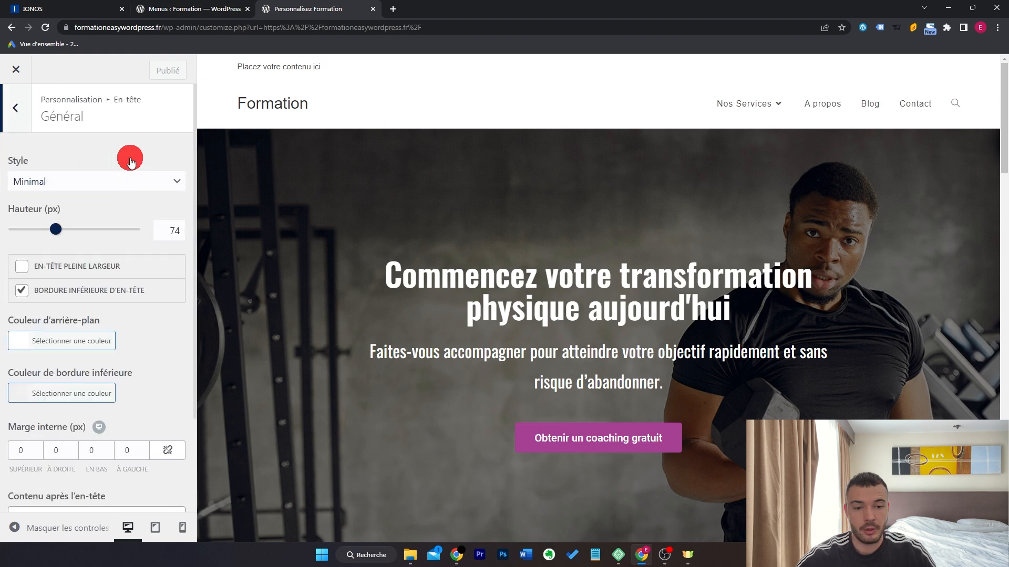
pyautogui.click(124, 184)
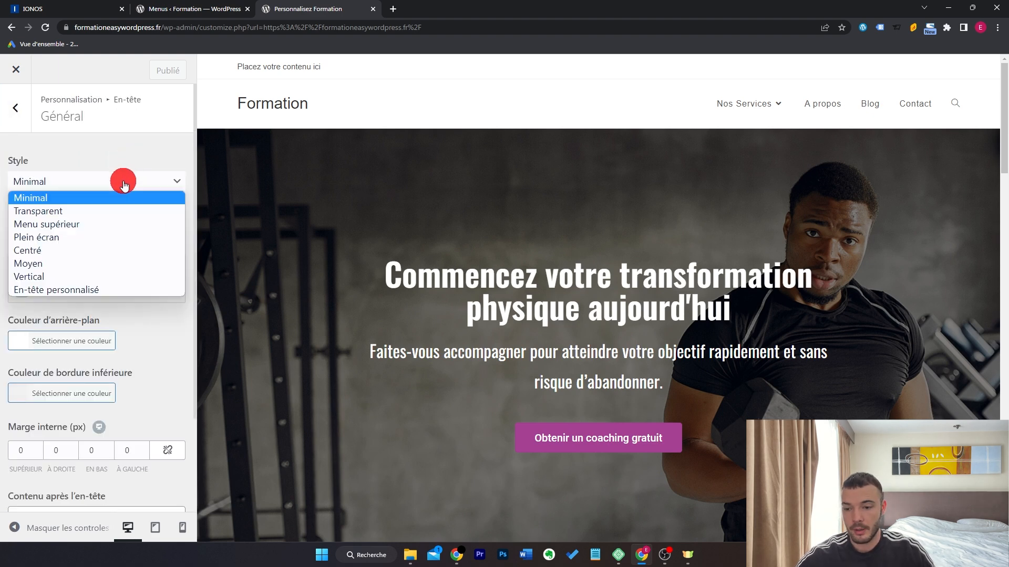
pyautogui.click(98, 263)
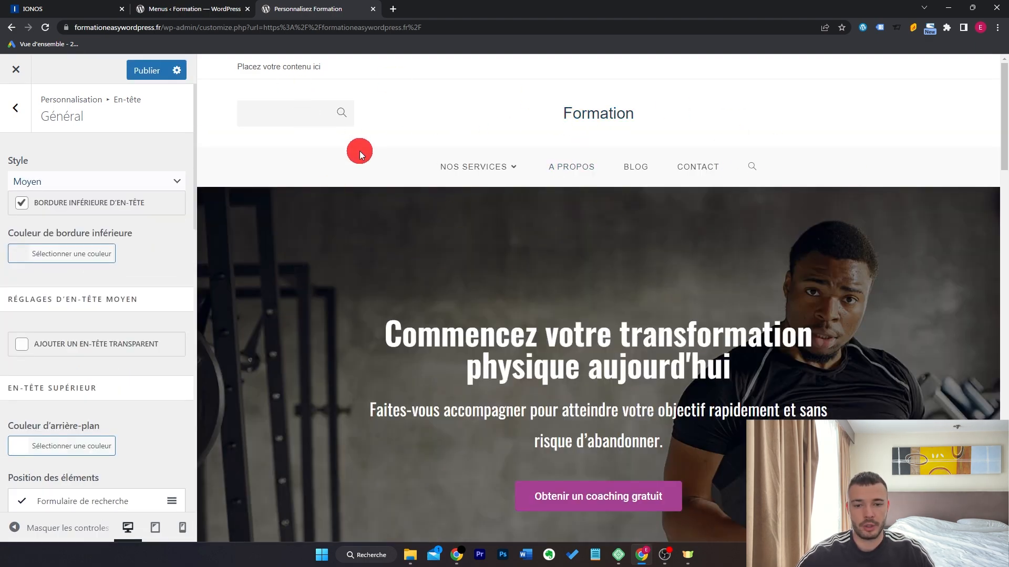
pyautogui.click(97, 182)
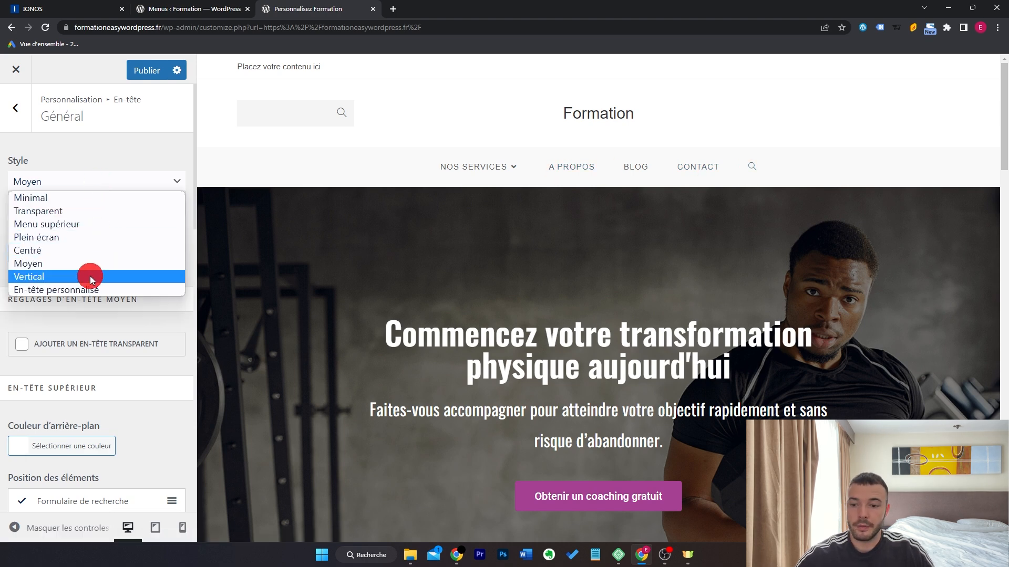
pyautogui.click(131, 203)
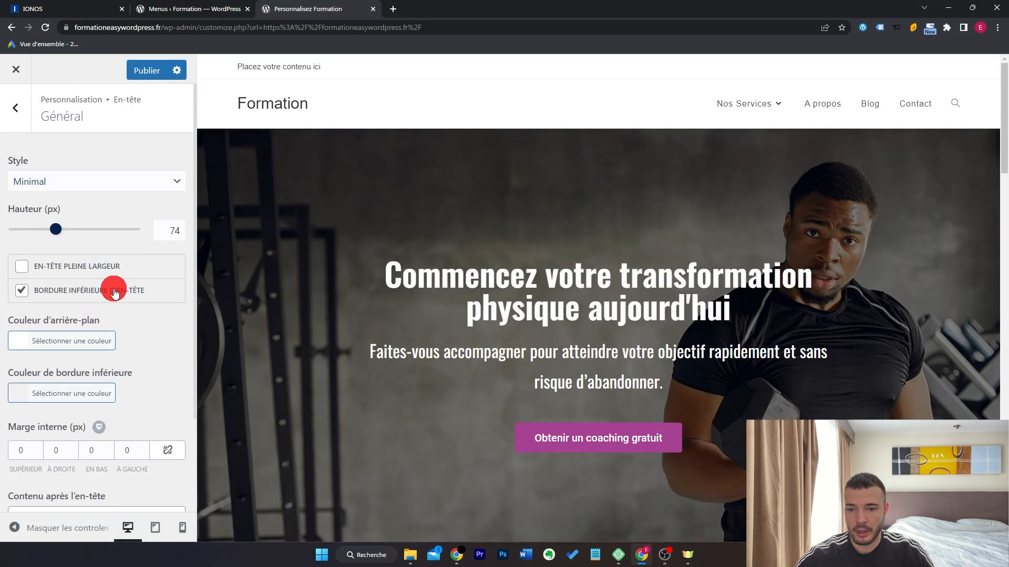
# Turn off the header bottom border and keep a white background after testing colour swatches.
pyautogui.click(115, 292)
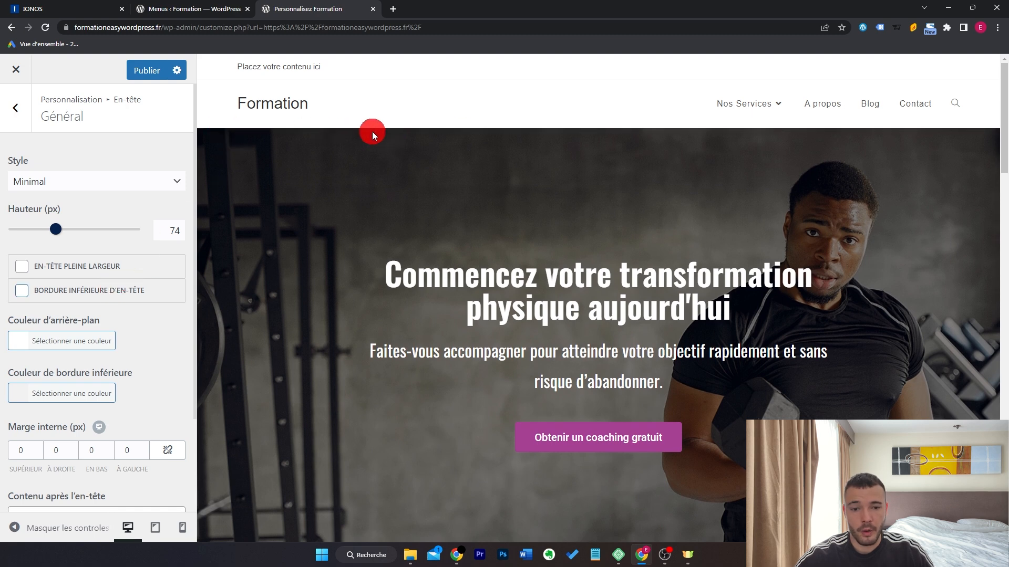
pyautogui.click(81, 293)
pyautogui.click(79, 291)
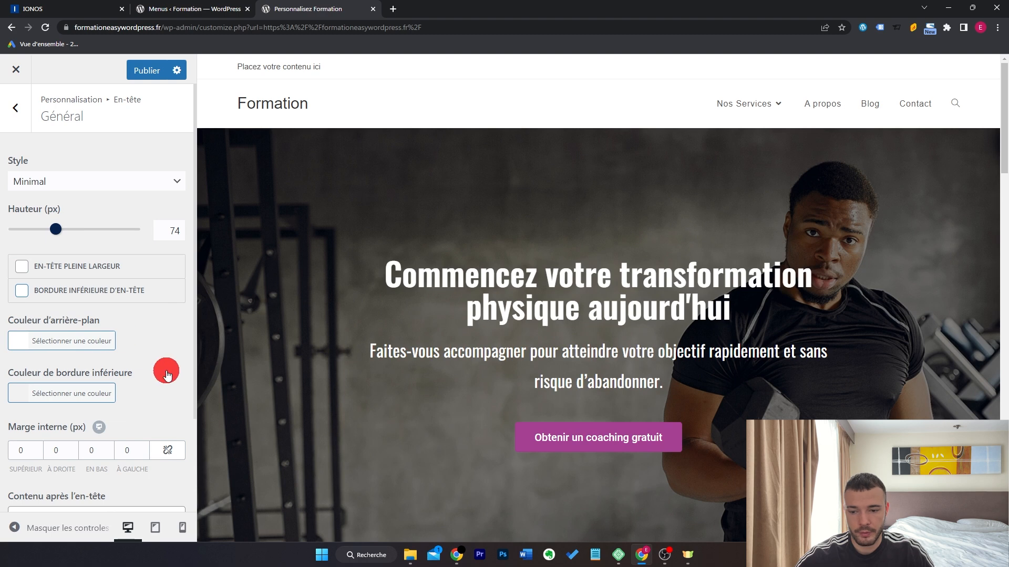
pyautogui.click(78, 340)
pyautogui.scroll(-3, 132, 323)
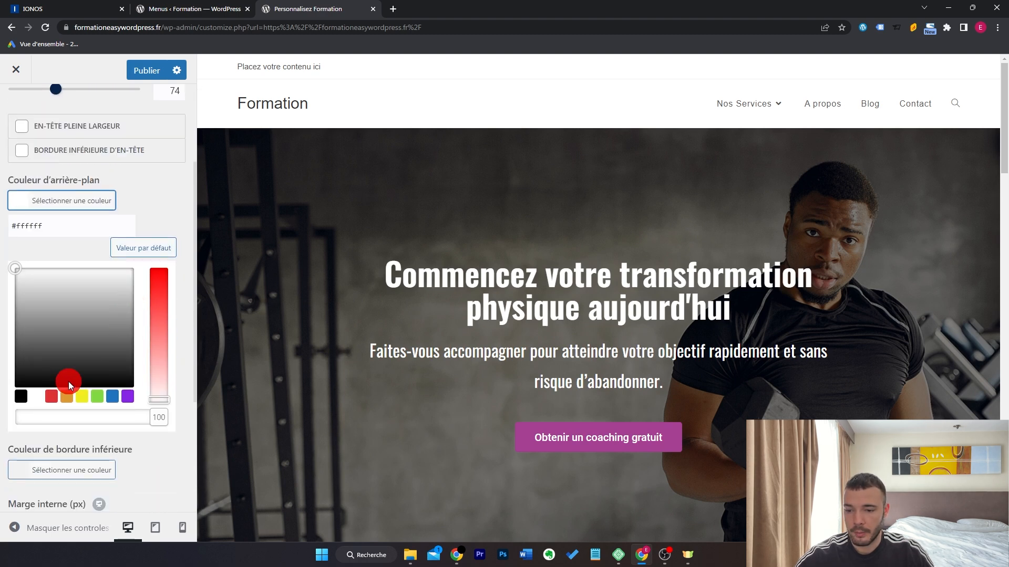
pyautogui.click(55, 397)
pyautogui.click(67, 397)
pyautogui.click(97, 397)
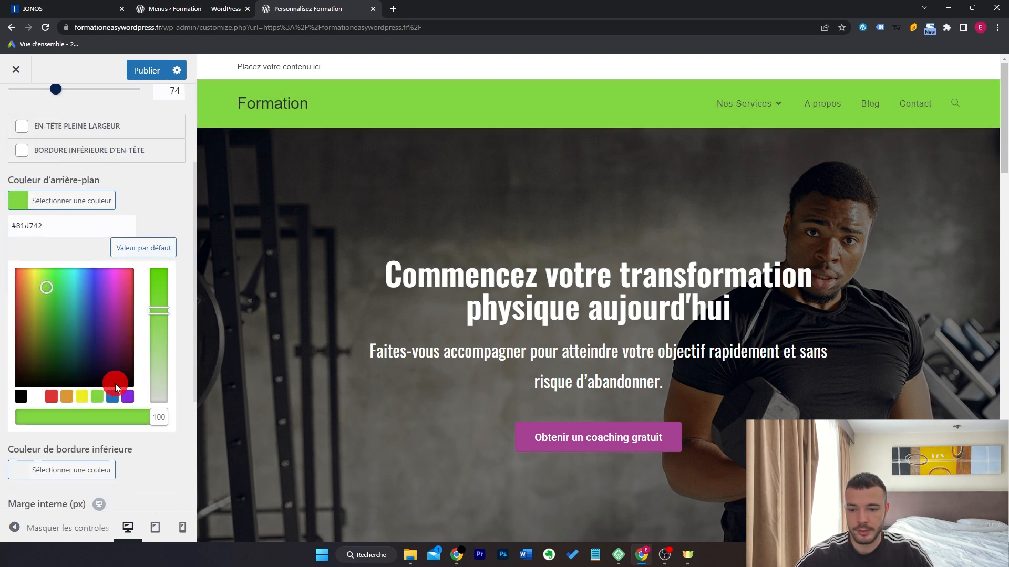
pyautogui.click(113, 397)
pyautogui.click(36, 397)
pyautogui.click(24, 111)
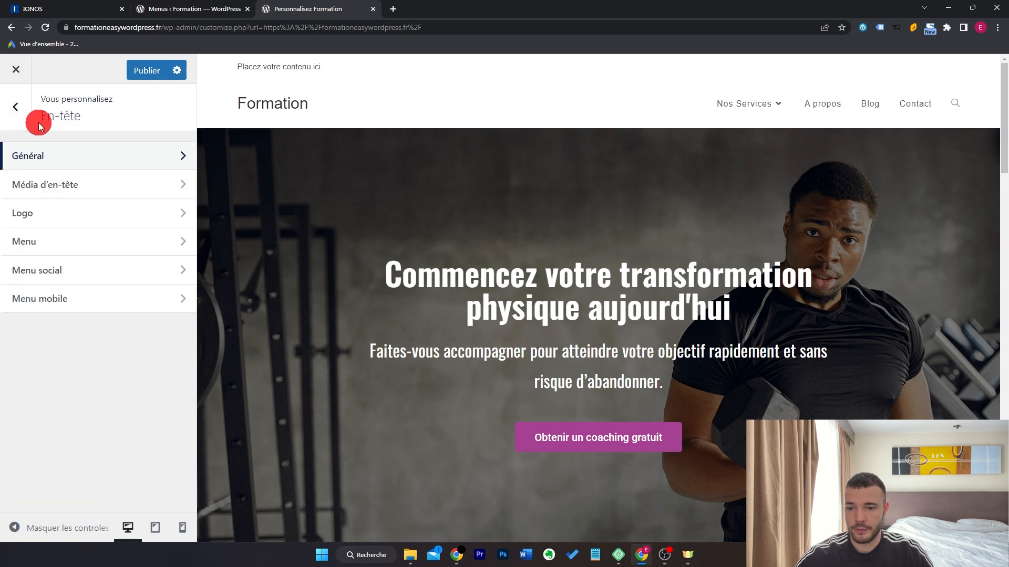
# Upload the COACH image as the header logo and set its maximum width to 198 px.
pyautogui.click(90, 214)
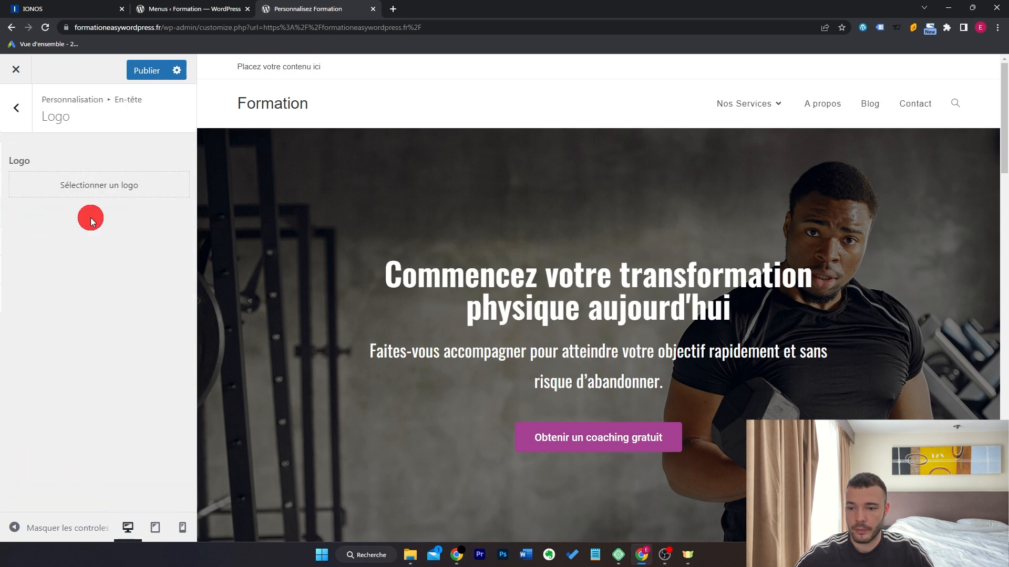
pyautogui.click(119, 184)
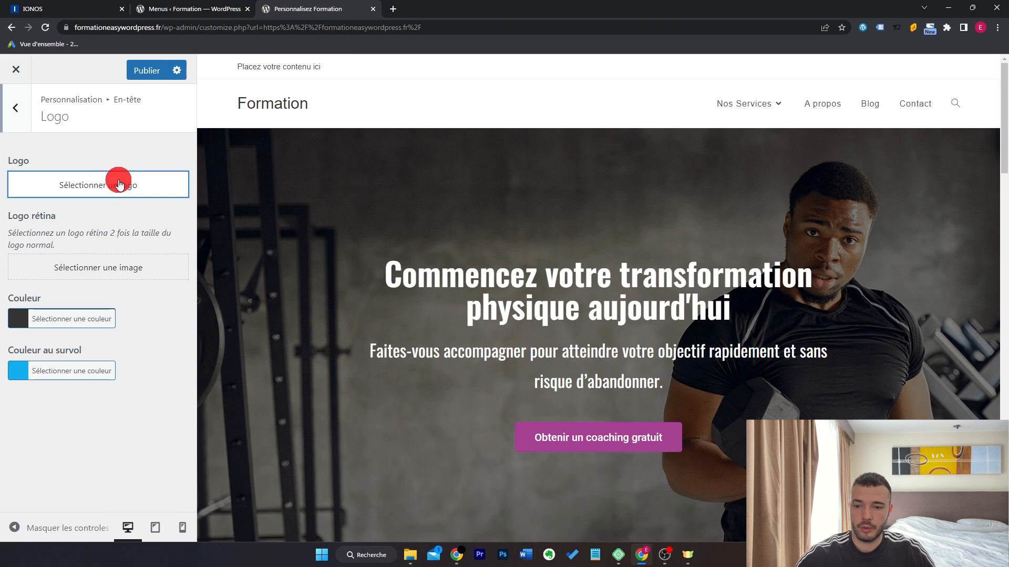
pyautogui.click(89, 120)
pyautogui.click(498, 310)
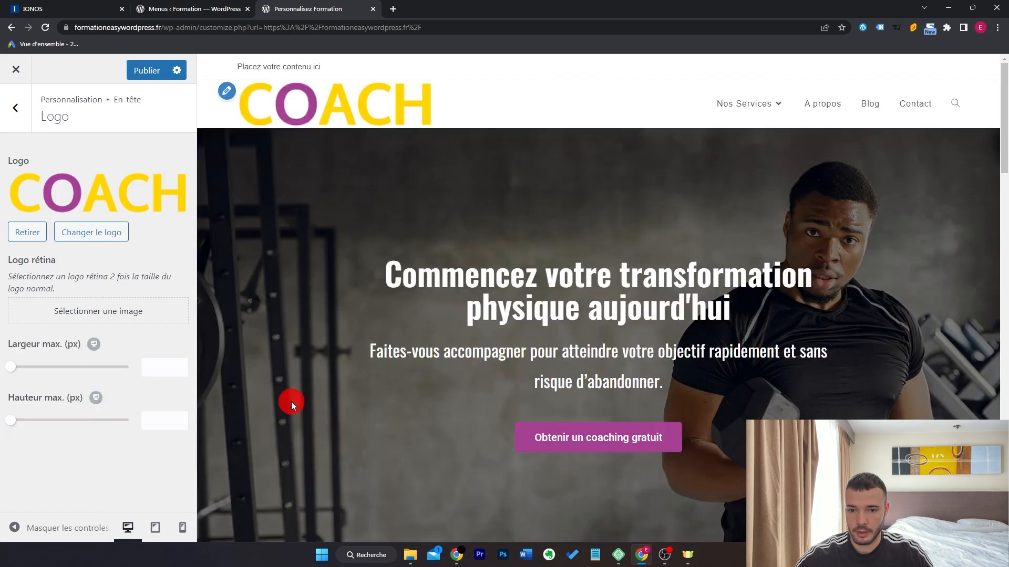
pyautogui.moveTo(13, 367); pyautogui.dragTo(58, 370)
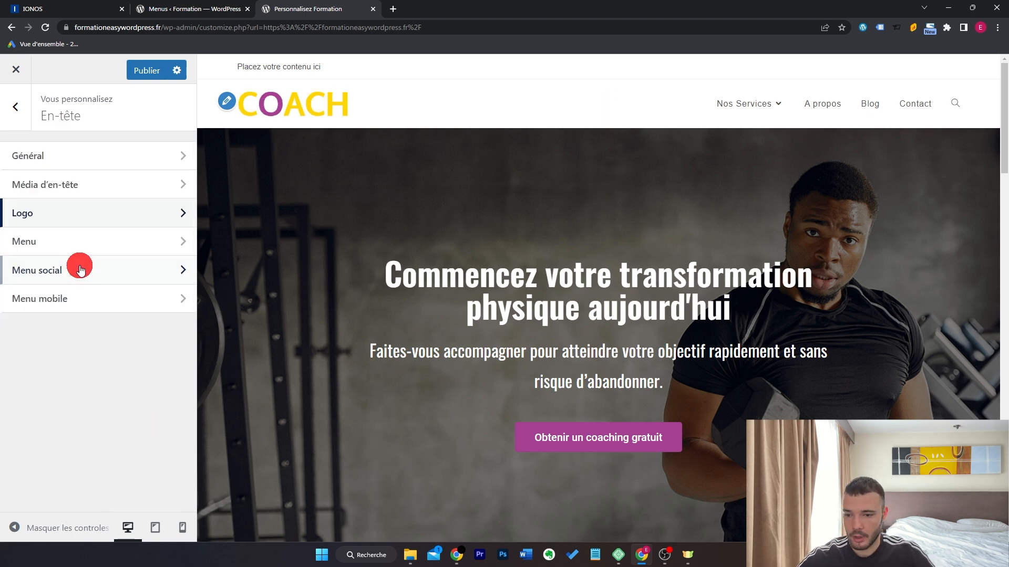
pyautogui.click(86, 248)
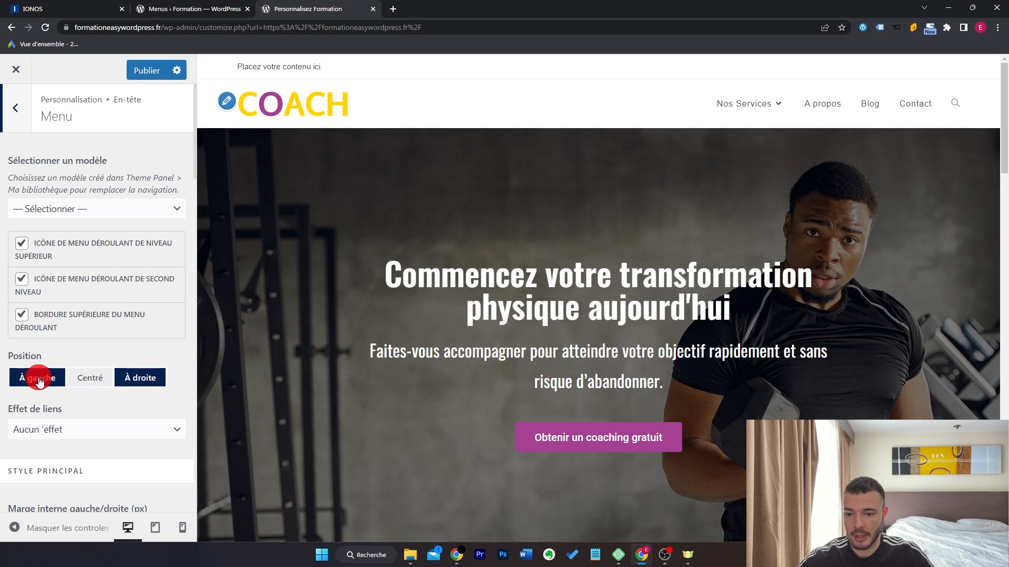
# Set the menu Position to Centré, keep the dropdown arrow, and apply the Souligner de la gauche effect.
pyautogui.click(86, 380)
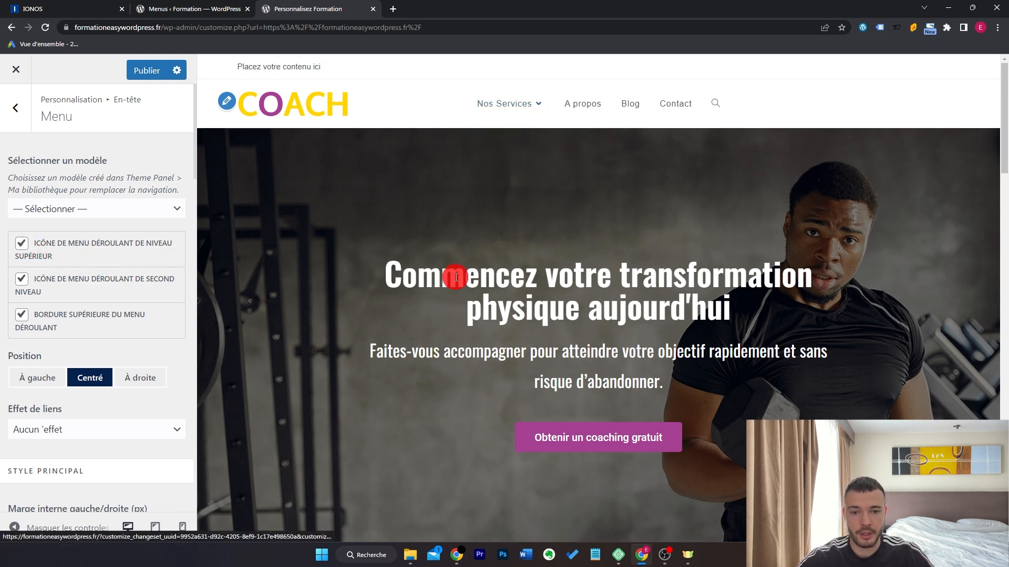
pyautogui.click(22, 243)
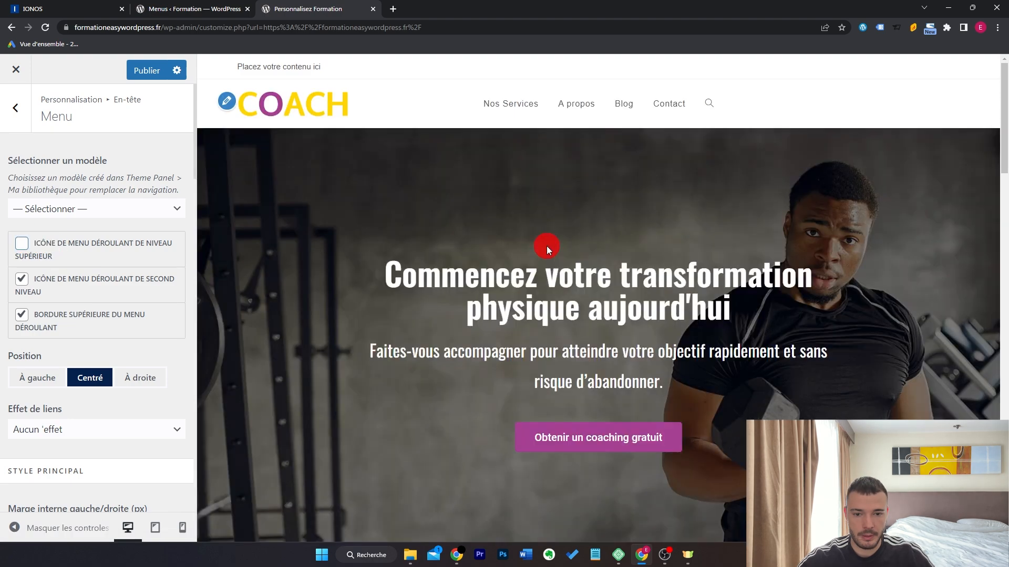
pyautogui.moveTo(515, 100)
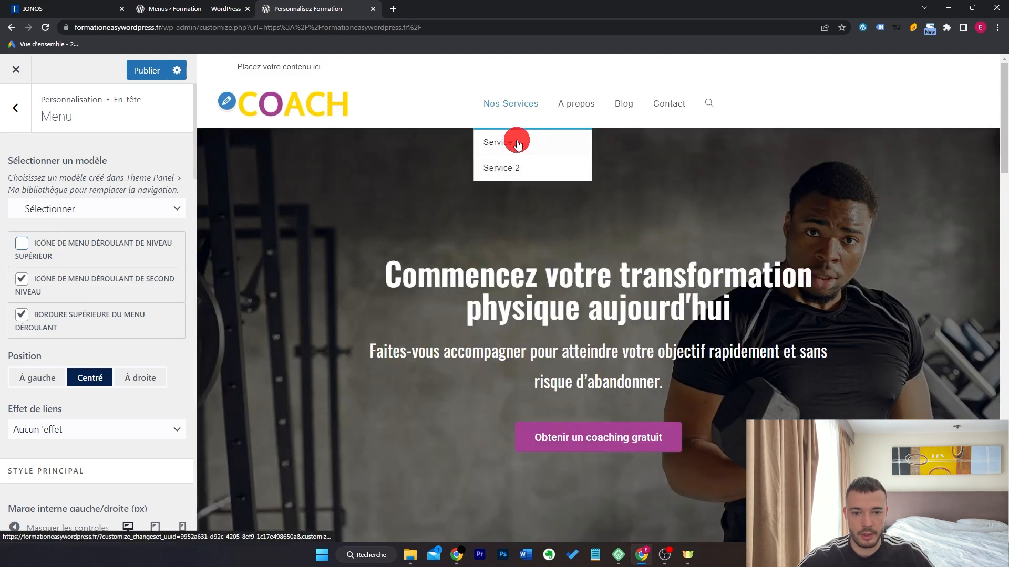
pyautogui.click(22, 244)
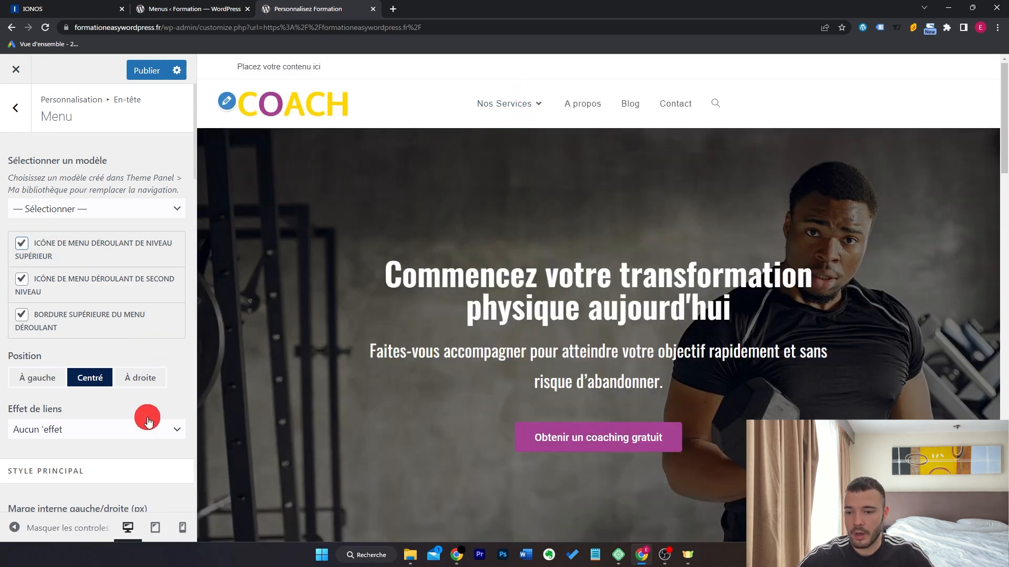
pyautogui.click(142, 430)
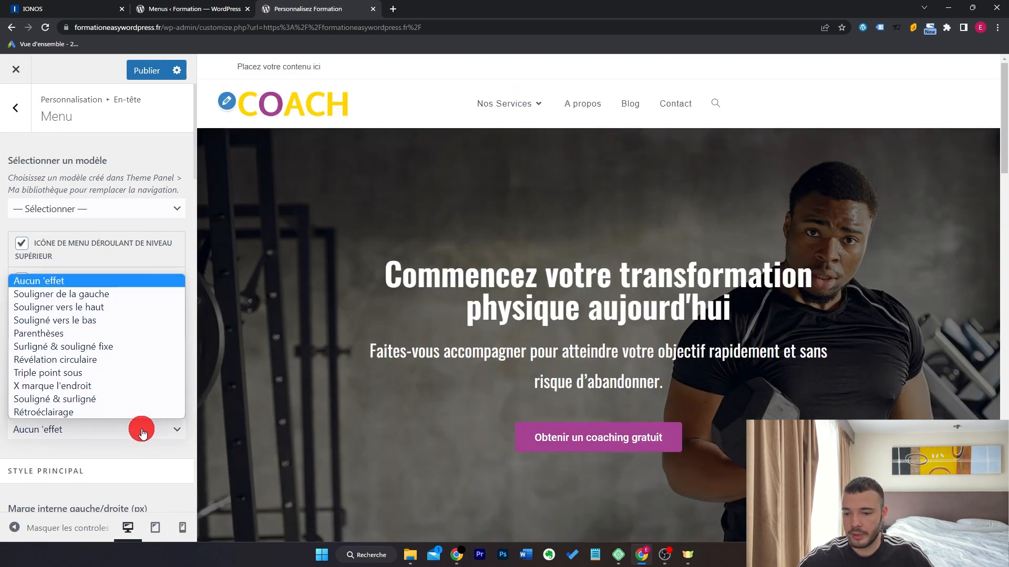
pyautogui.click(158, 295)
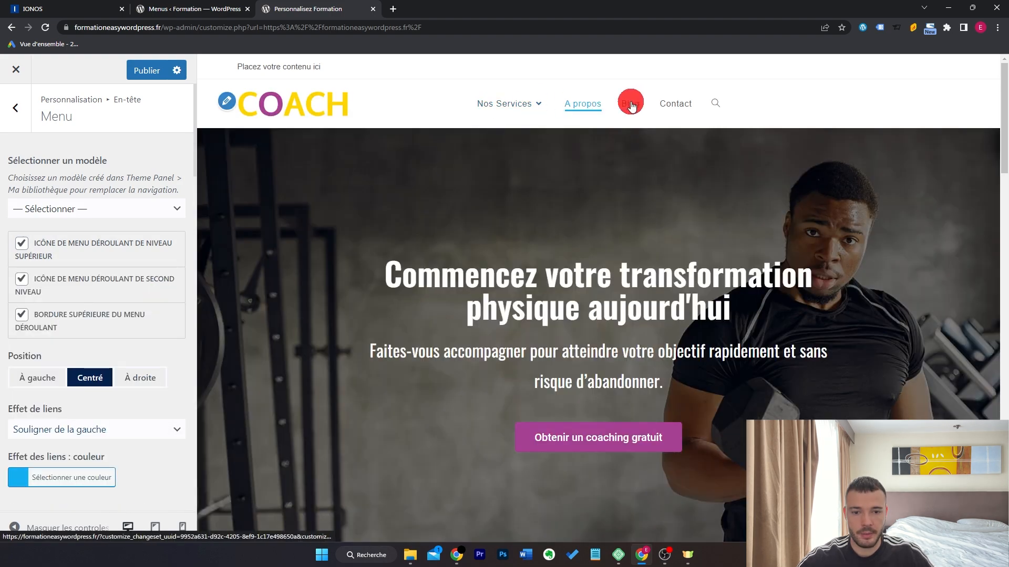
pyautogui.scroll(-3, 119, 349)
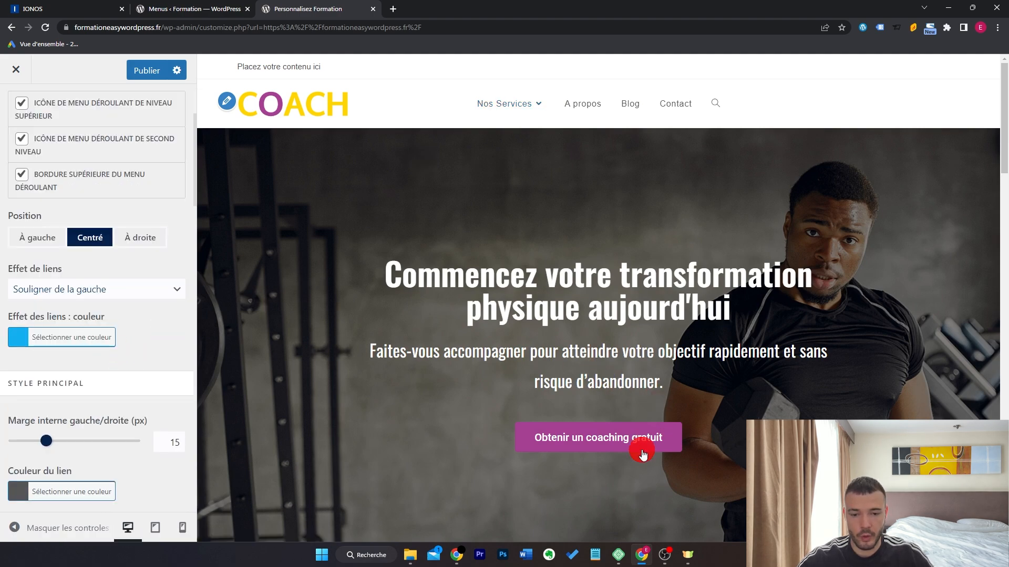
pyautogui.scroll(-1, 556, 442)
# Inspect the coaching button in DevTools and copy its #A64193 background colour.
pyautogui.rightClick(570, 376)
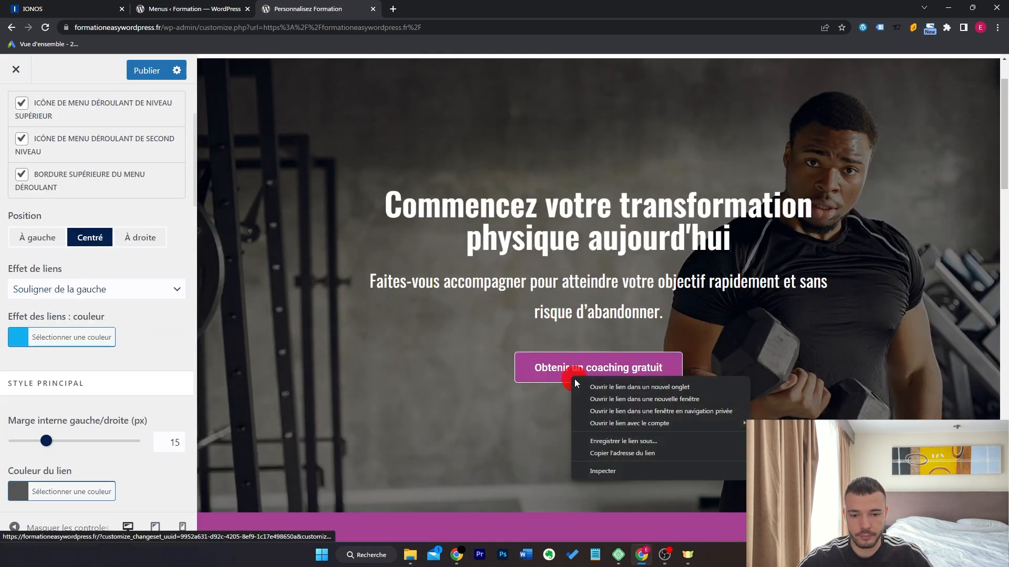
pyautogui.click(597, 476)
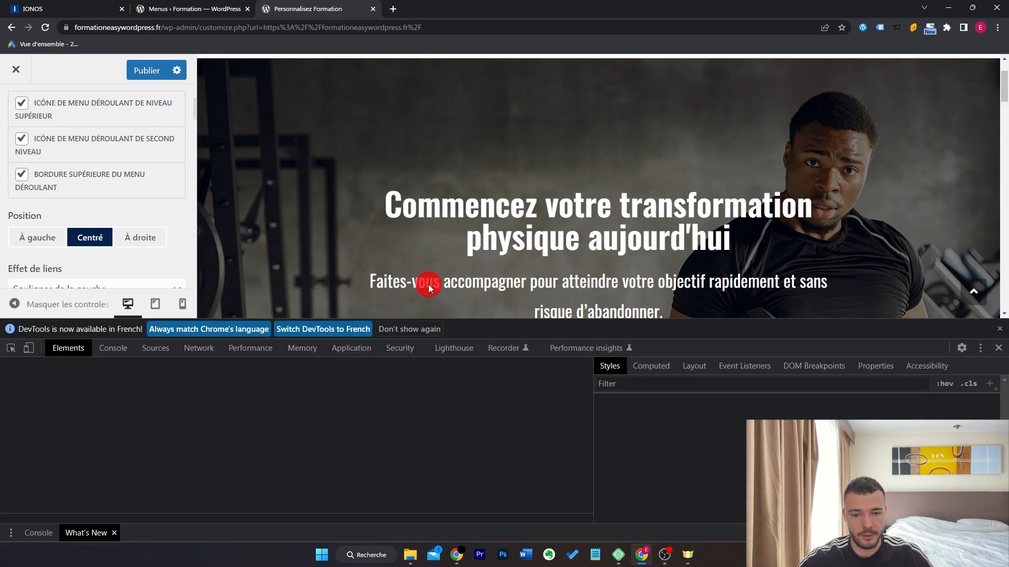
pyautogui.scroll(-3, 431, 257)
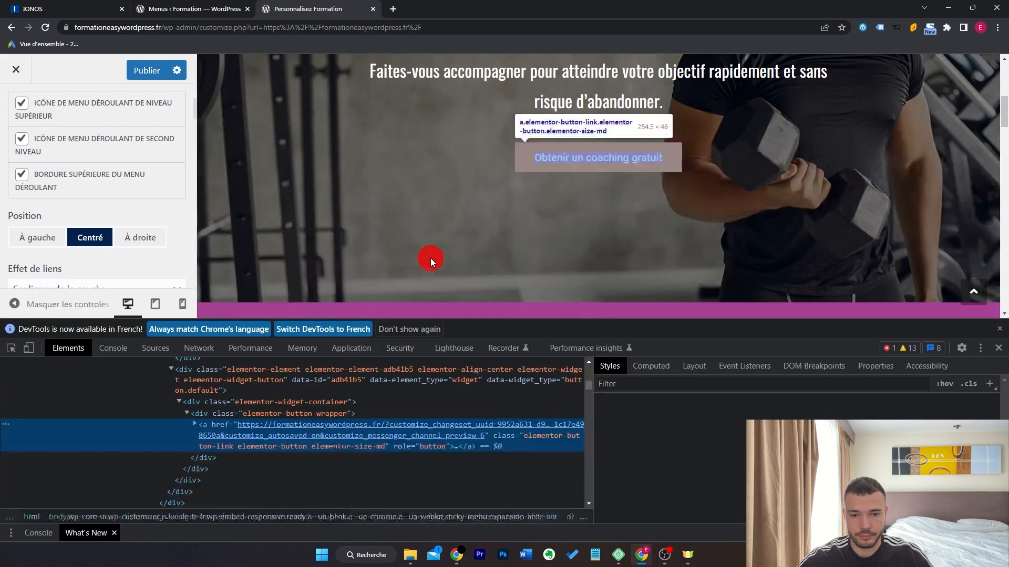
pyautogui.click(11, 350)
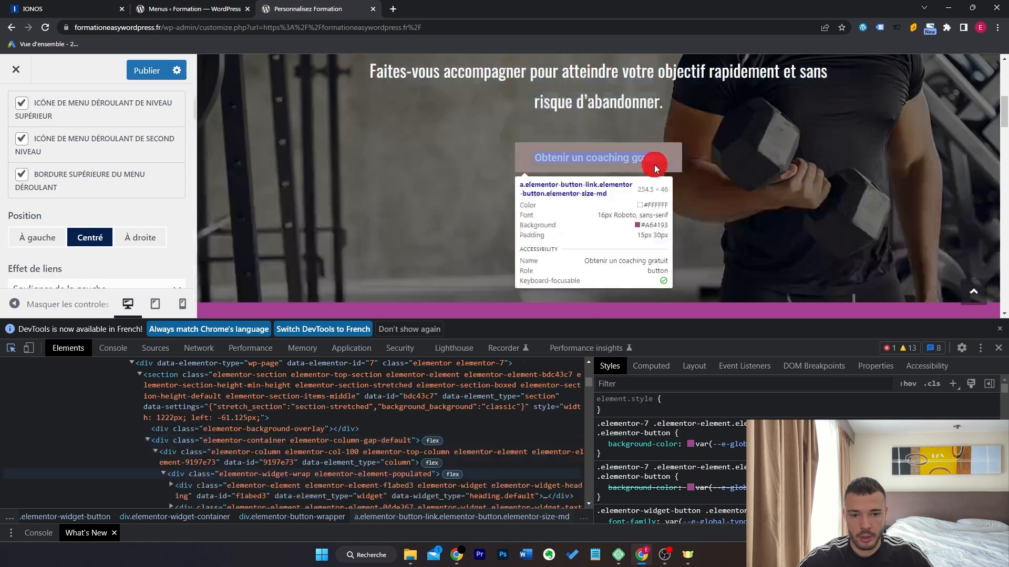
pyautogui.click(663, 167)
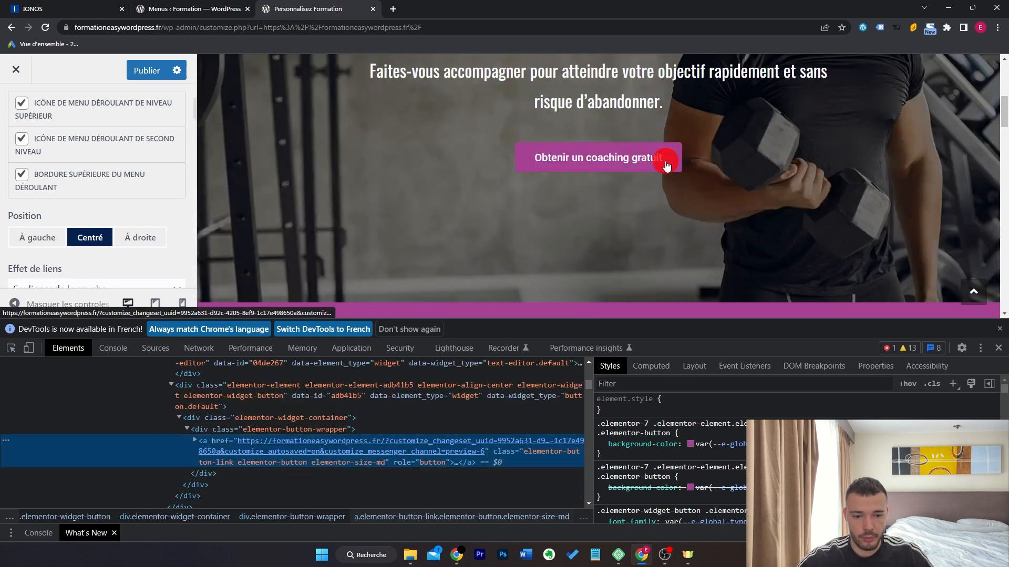
pyautogui.click(690, 445)
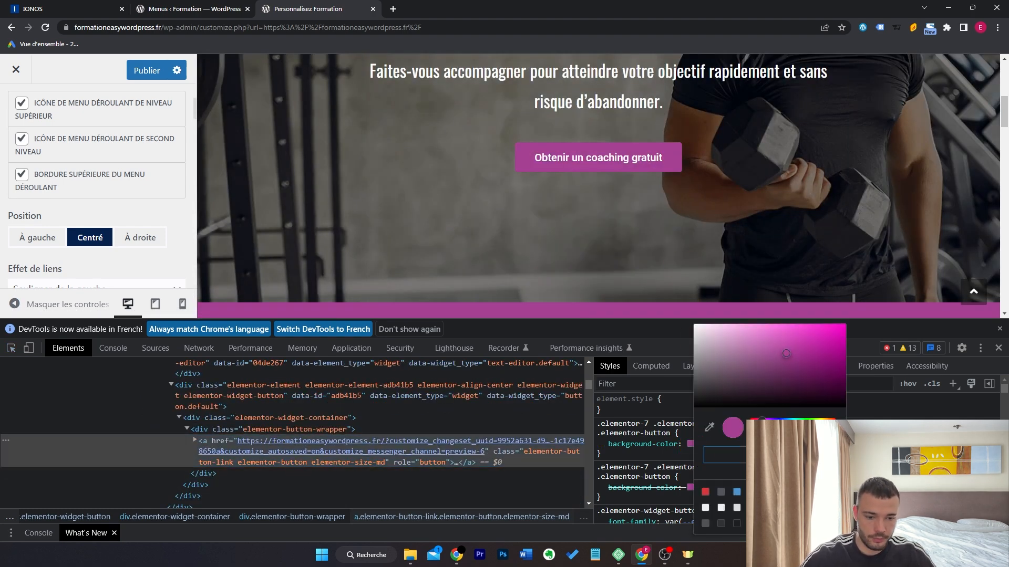
pyautogui.click(1001, 360)
pyautogui.click(1000, 348)
# Paste #A64193 as the header menu's Effet des liens colour.
pyautogui.tripleClick(89, 361)
pyautogui.hotkey('ctrl', 'v')
pyautogui.click(111, 337)
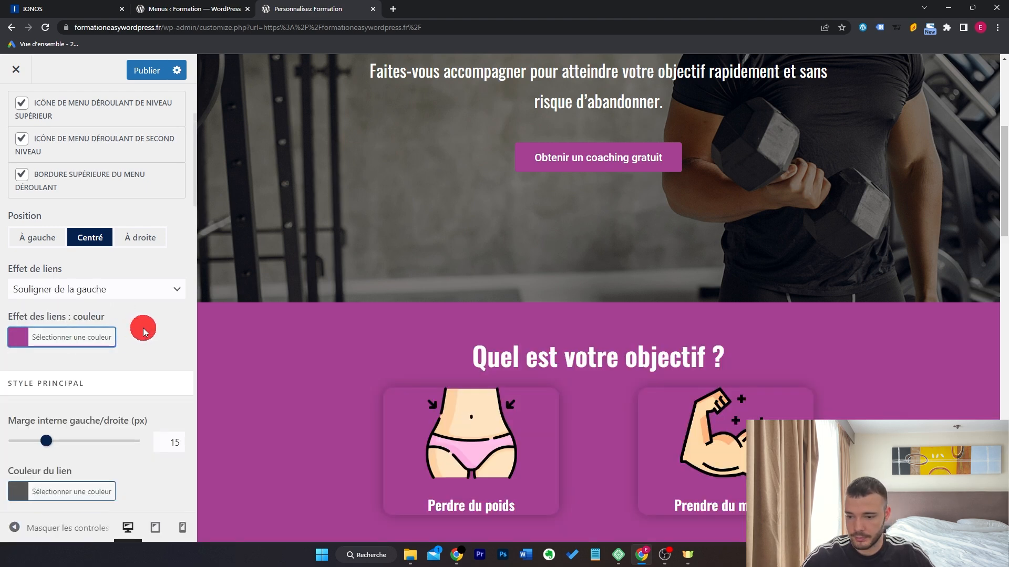
pyautogui.scroll(-3, 139, 329)
pyautogui.click(95, 350)
pyautogui.tripleClick(85, 374)
# Set the menu link hover colour to the purple #a64193.
pyautogui.write('#a64193')
pyautogui.click(87, 359)
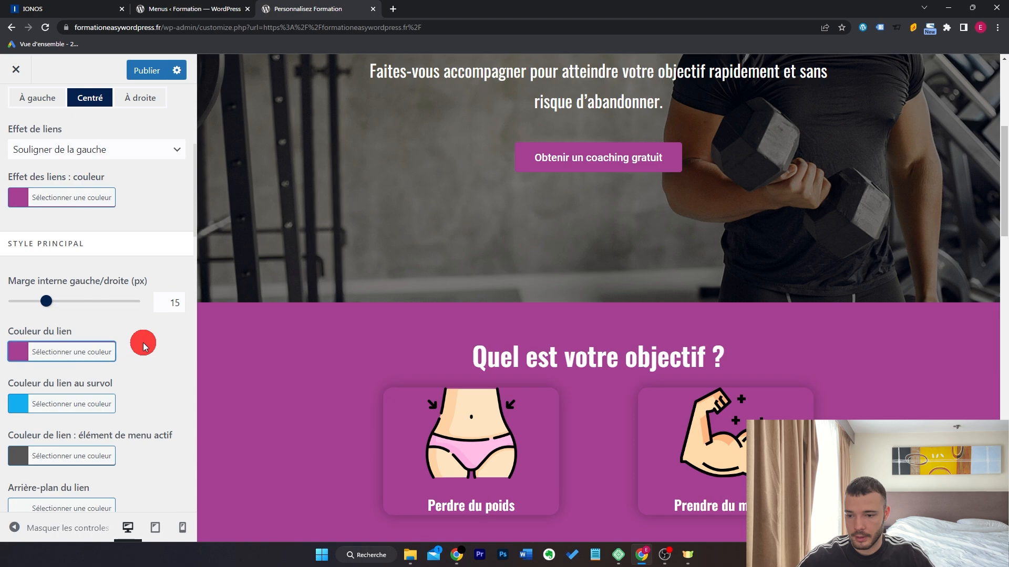
pyautogui.scroll(5, 185, 282)
pyautogui.scroll(5, 450, 286)
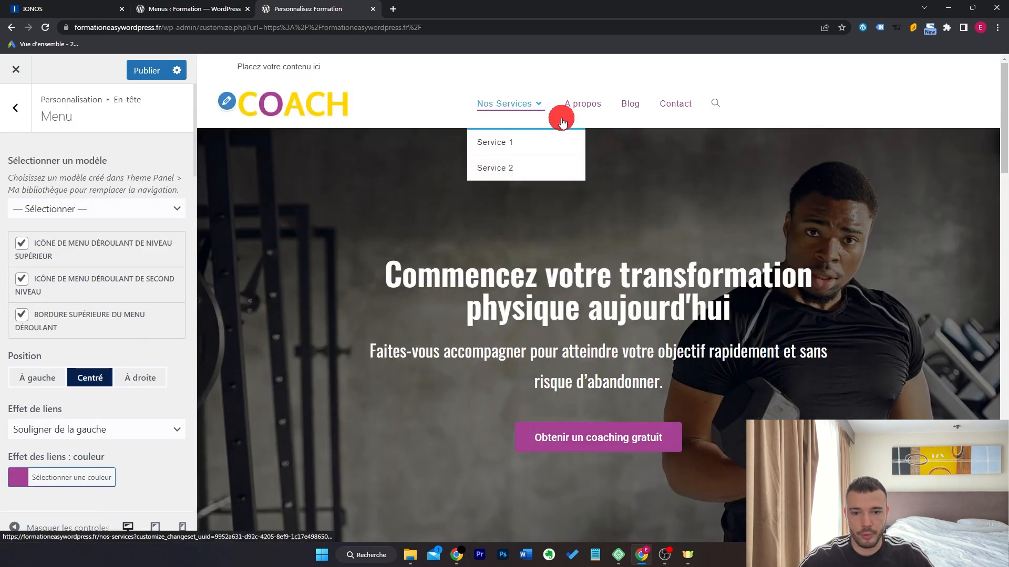
pyautogui.scroll(-6, 137, 374)
pyautogui.scroll(-2, 141, 371)
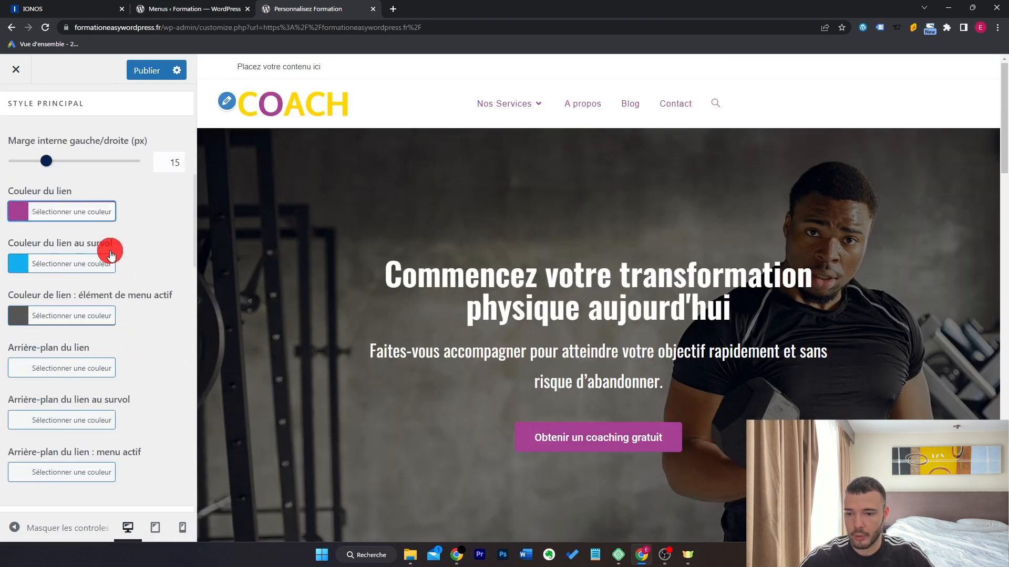
pyautogui.click(95, 264)
pyautogui.tripleClick(93, 292)
pyautogui.hotkey('ctrl', 'v')
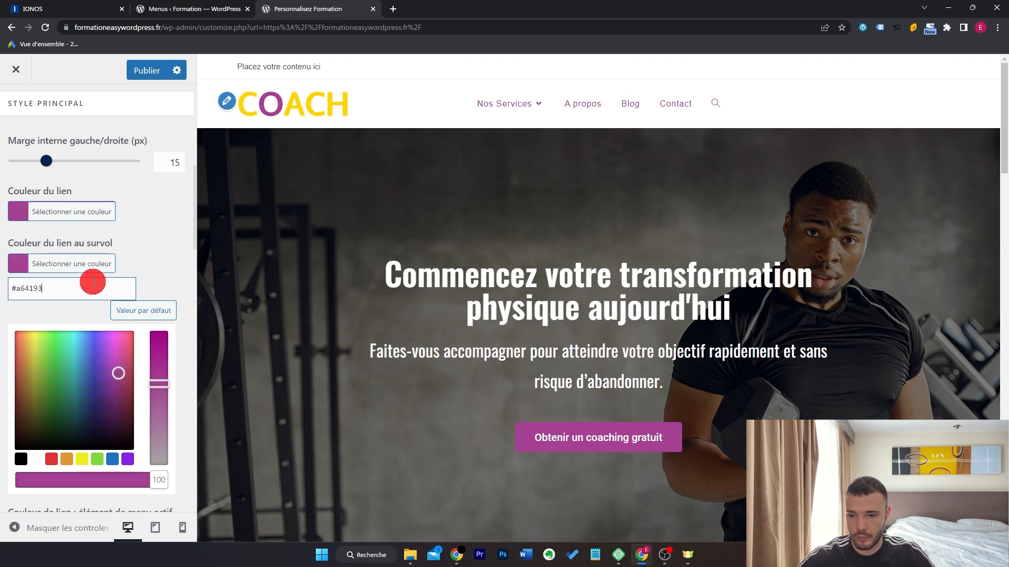
pyautogui.click(95, 265)
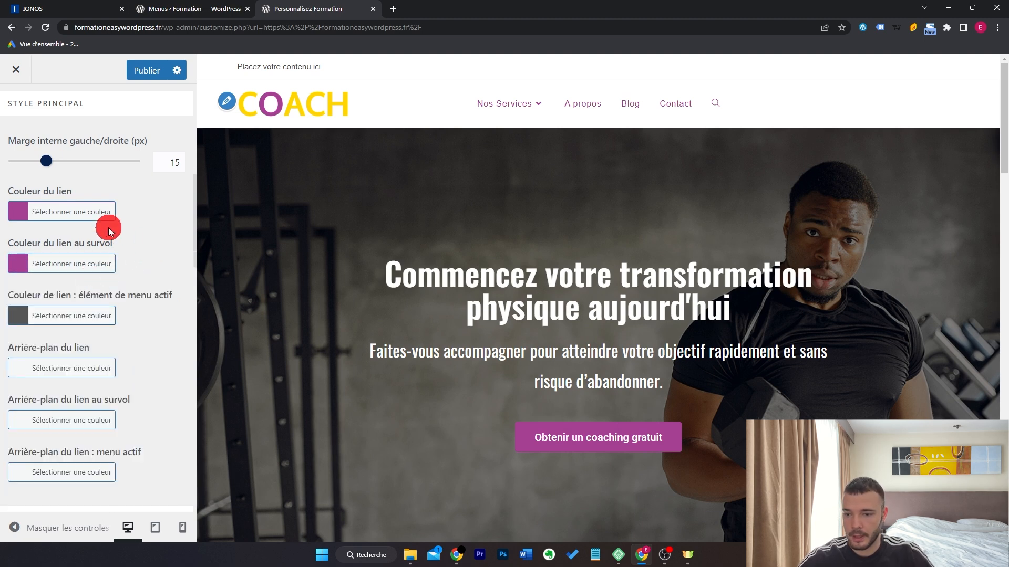
# Make the menu links black and try a grey link background colour.
pyautogui.click(95, 210)
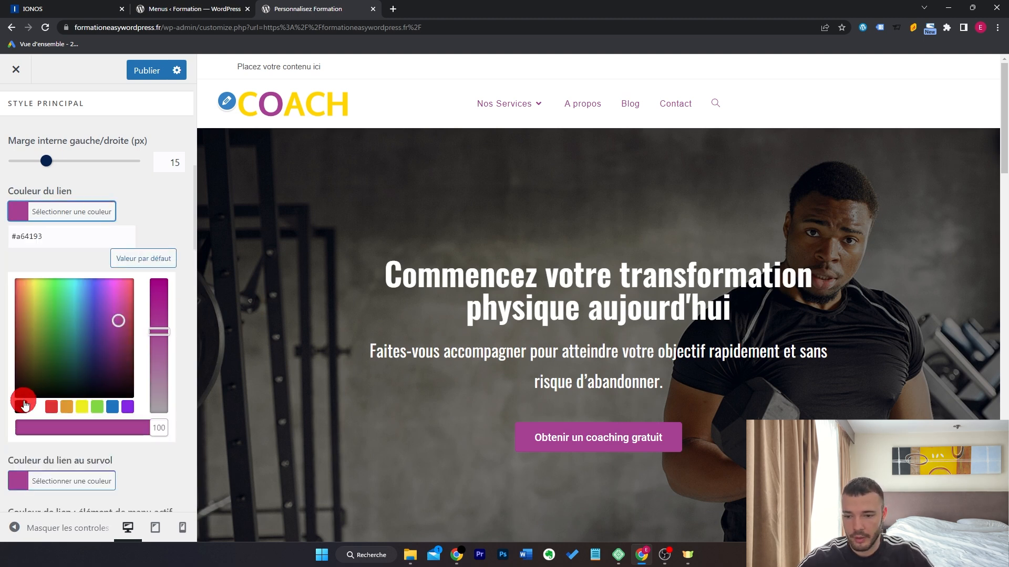
pyautogui.click(24, 405)
pyautogui.click(107, 214)
pyautogui.click(497, 111)
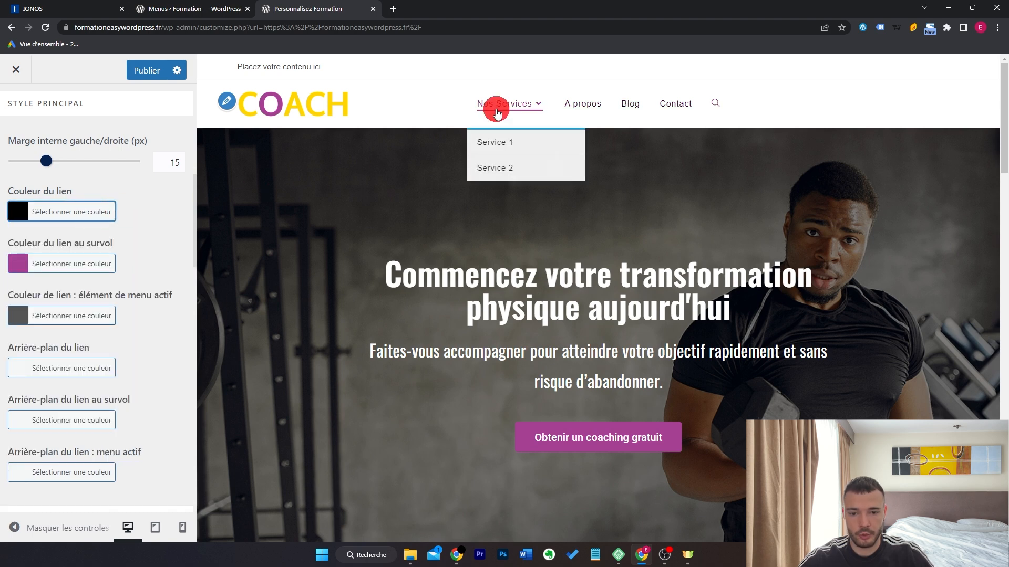
pyautogui.click(90, 377)
pyautogui.moveTo(85, 440); pyautogui.dragTo(106, 347)
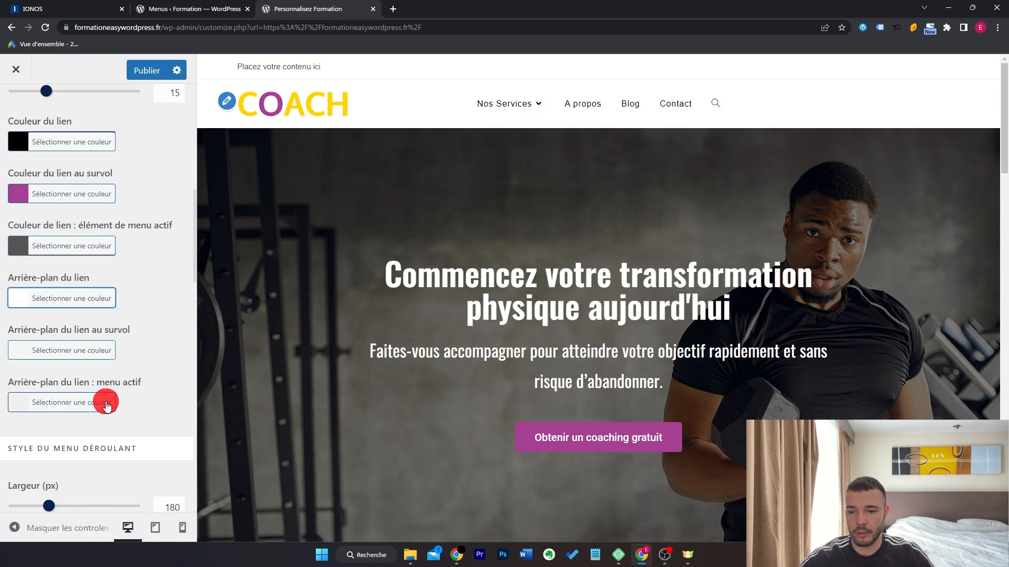
# Set the active menu item link colour to #a64193.
pyautogui.scroll(3, 85, 244)
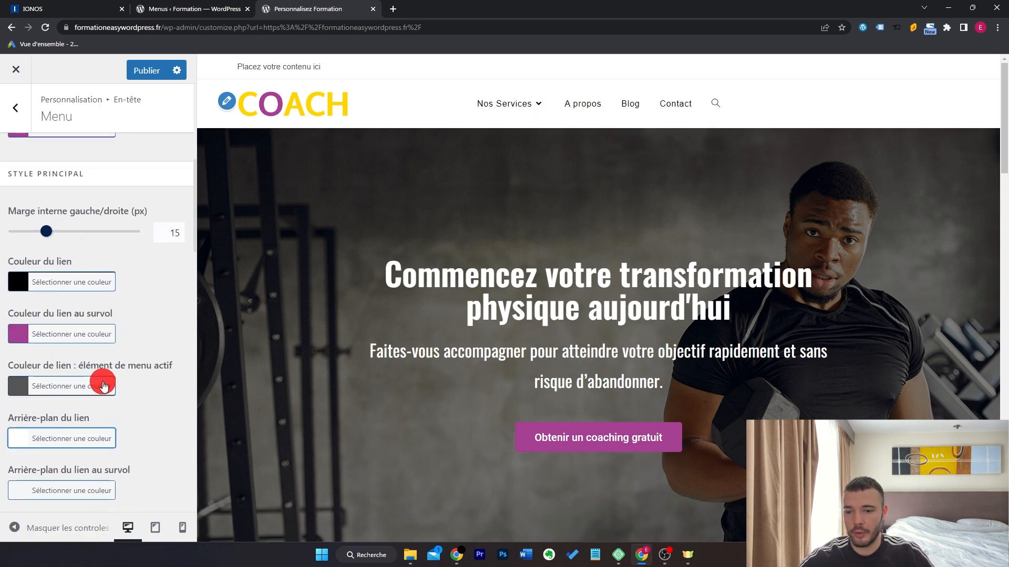
pyautogui.click(100, 388)
pyautogui.scroll(-1, 142, 344)
pyautogui.click(97, 342)
pyautogui.hotkey('ctrl', 'a')
pyautogui.hotkey('ctrl', 'v')
pyautogui.click(115, 310)
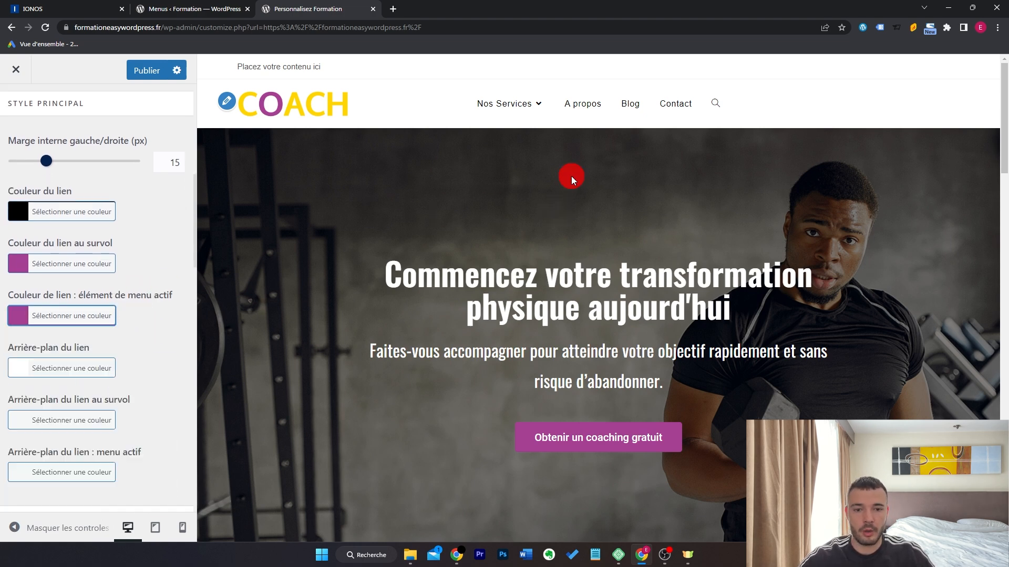
pyautogui.moveTo(521, 117)
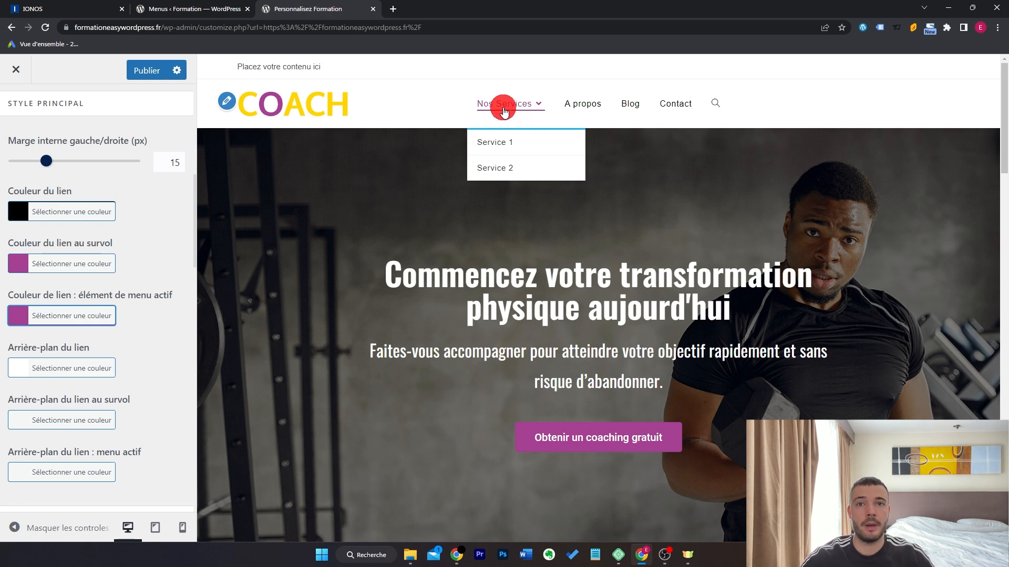
# Set Style de l'icône de recherche to Désactivé to remove the header search icon.
pyautogui.scroll(-1, 155, 322)
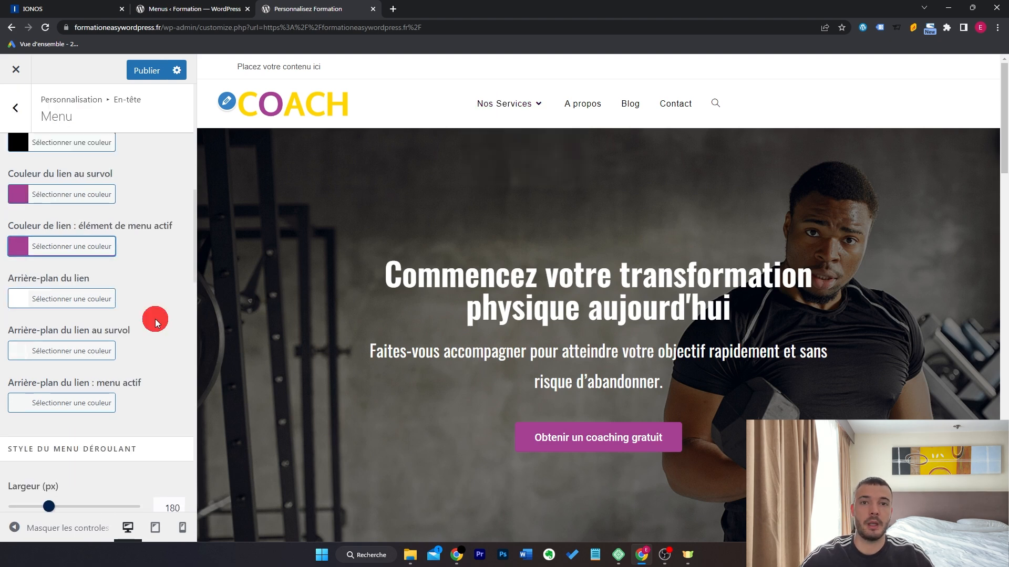
pyautogui.scroll(-5, 156, 315)
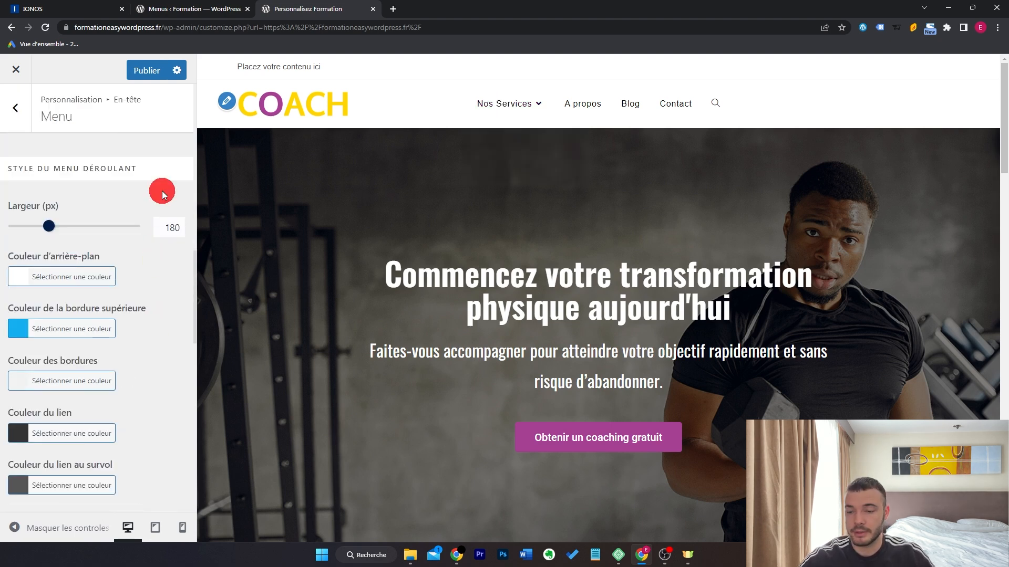
pyautogui.scroll(-2, 115, 278)
pyautogui.scroll(-9, 137, 289)
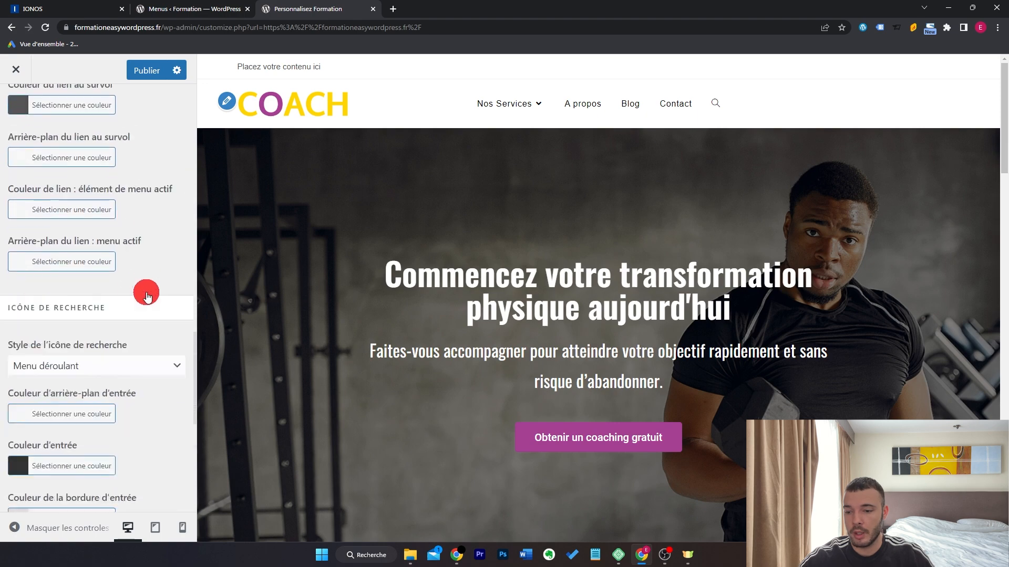
pyautogui.scroll(12, 147, 292)
pyautogui.scroll(-10, 147, 294)
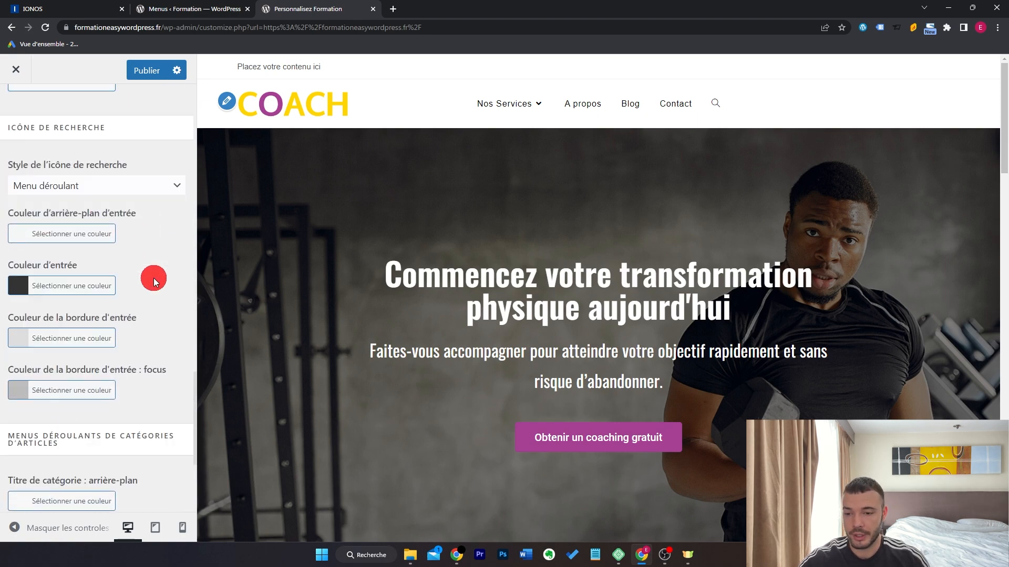
pyautogui.click(147, 187)
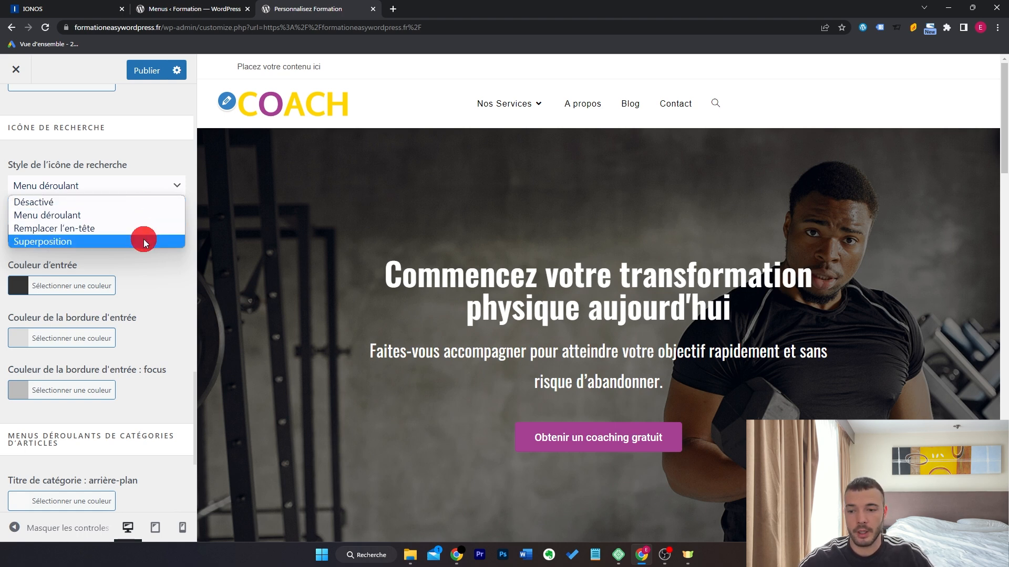
pyautogui.click(153, 204)
pyautogui.scroll(2, 136, 331)
pyautogui.click(15, 107)
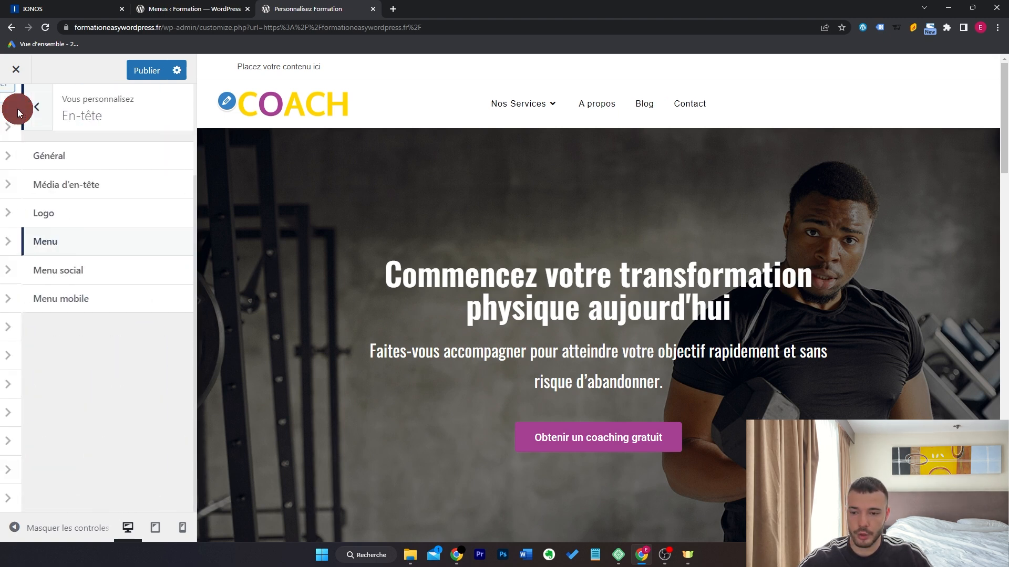
# Set the Menu principal typography to Oswald at 16px.
pyautogui.click(16, 102)
pyautogui.click(77, 298)
pyautogui.moveTo(520, 104)
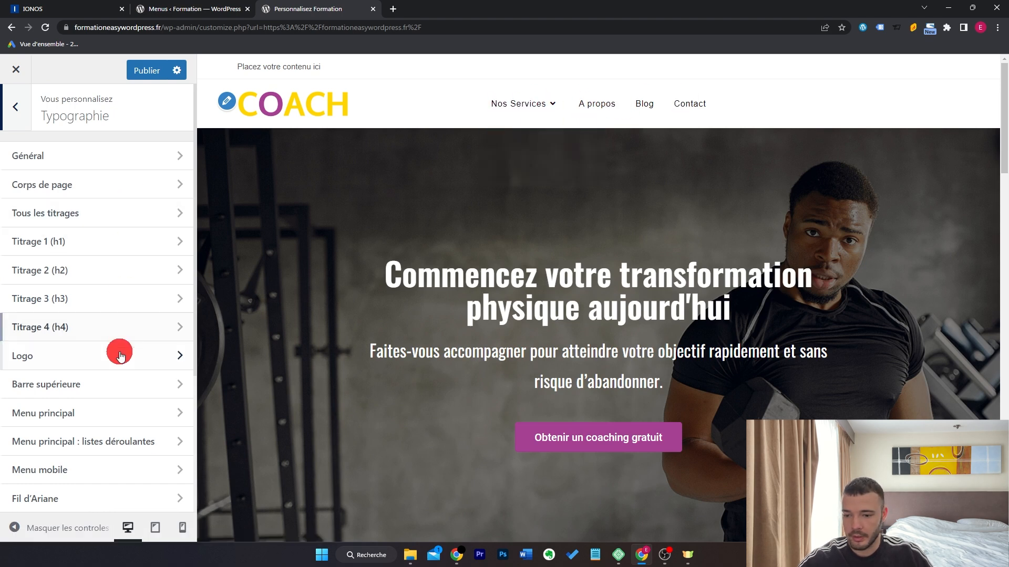
pyautogui.click(108, 413)
pyautogui.click(20, 423)
pyautogui.write('6')
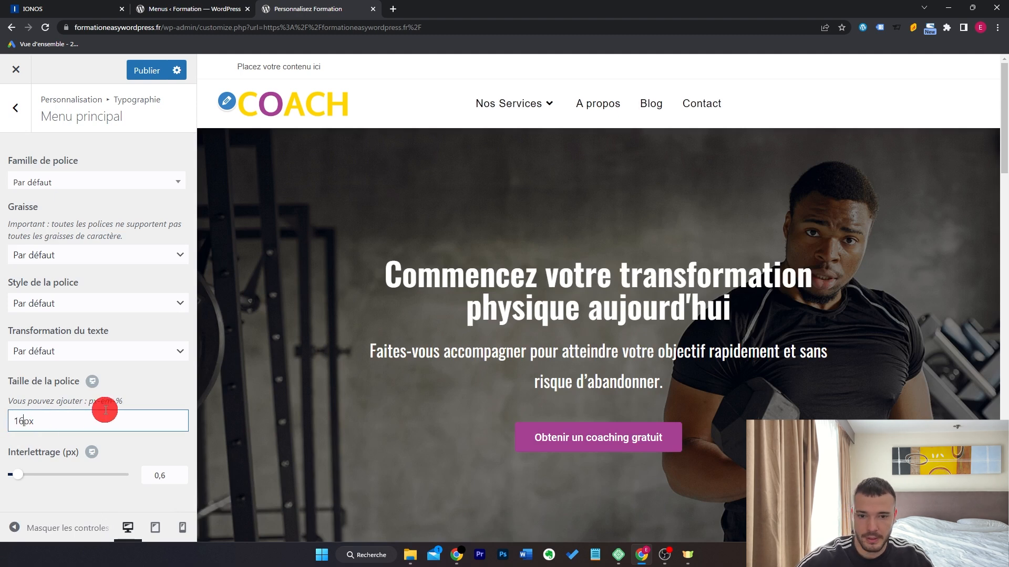
pyautogui.click(136, 189)
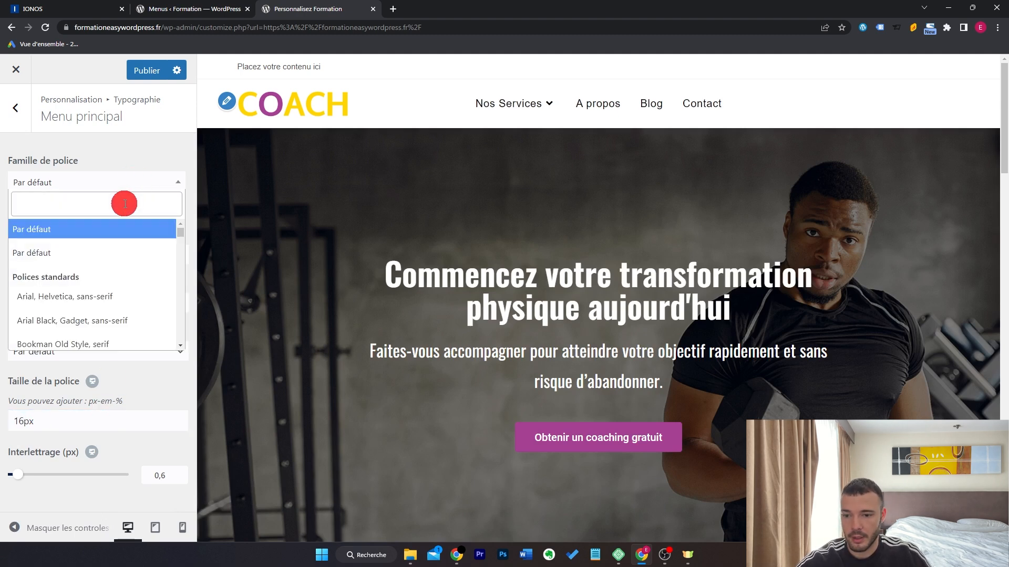
pyautogui.click(126, 205)
pyautogui.write('oswal')
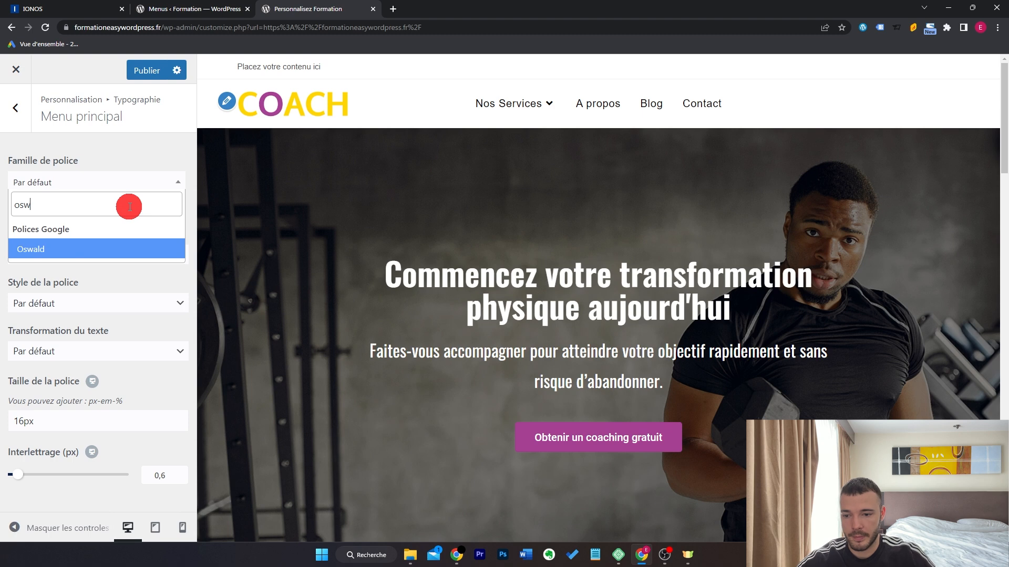
pyautogui.click(117, 247)
pyautogui.click(21, 424)
pyautogui.moveTo(21, 424); pyautogui.dragTo(115, 407)
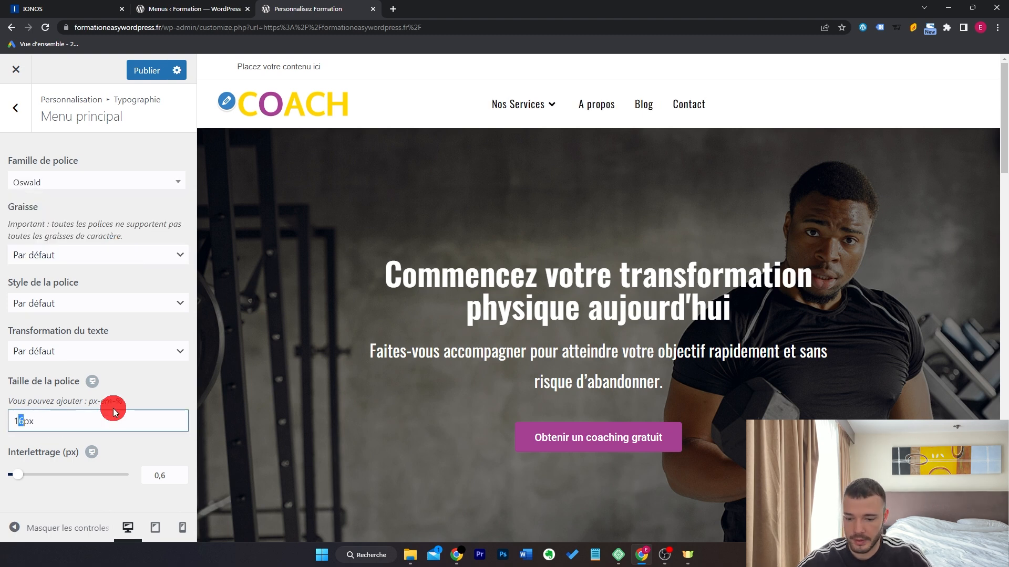
pyautogui.click(16, 108)
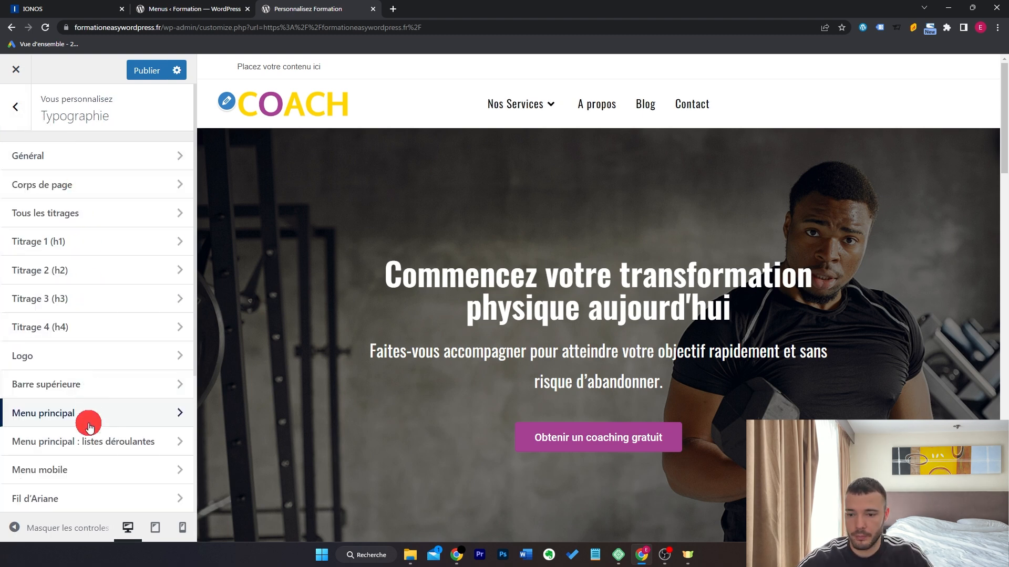
# Set the Menu principal dropdown items to Oswald at 15px.
pyautogui.click(90, 445)
pyautogui.click(111, 182)
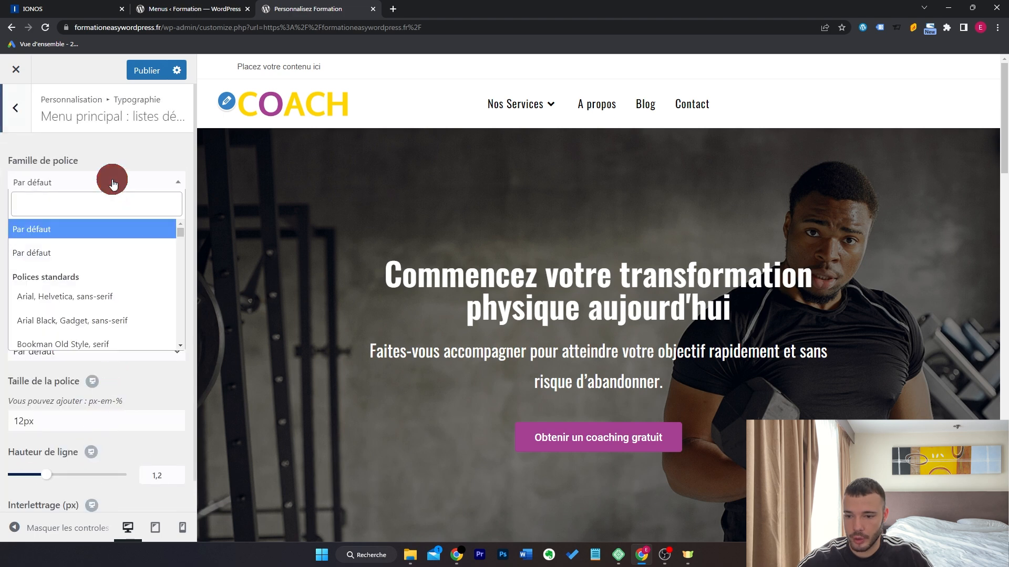
pyautogui.write('osw')
pyautogui.press('Return')
pyautogui.moveTo(21, 422); pyautogui.dragTo(38, 405)
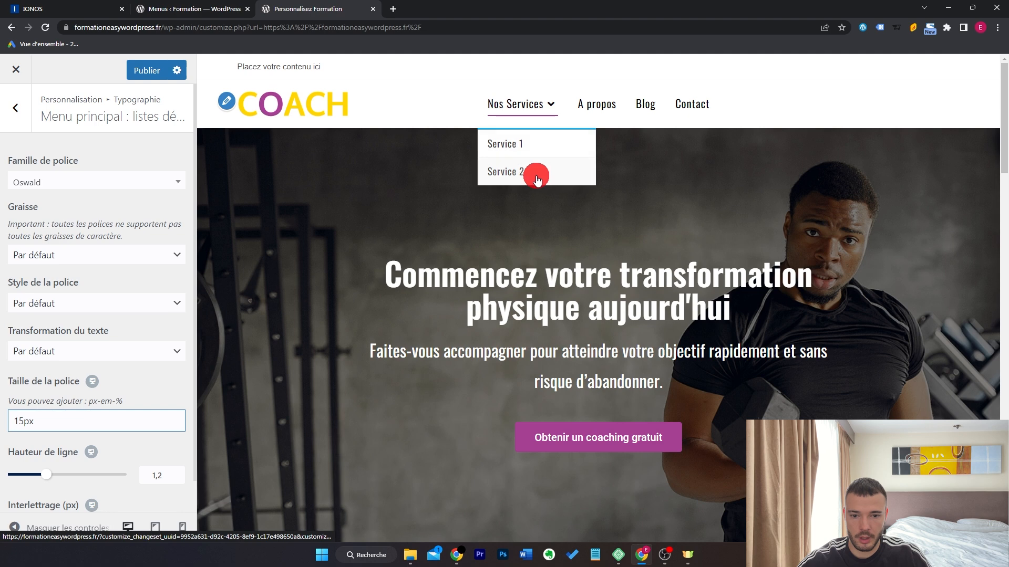
pyautogui.moveTo(531, 105)
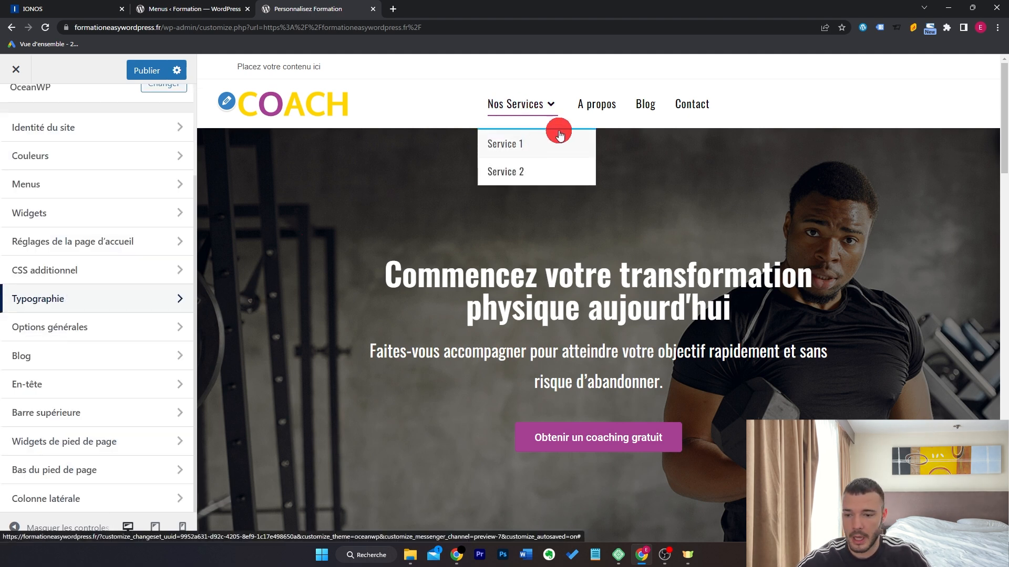
pyautogui.click(100, 389)
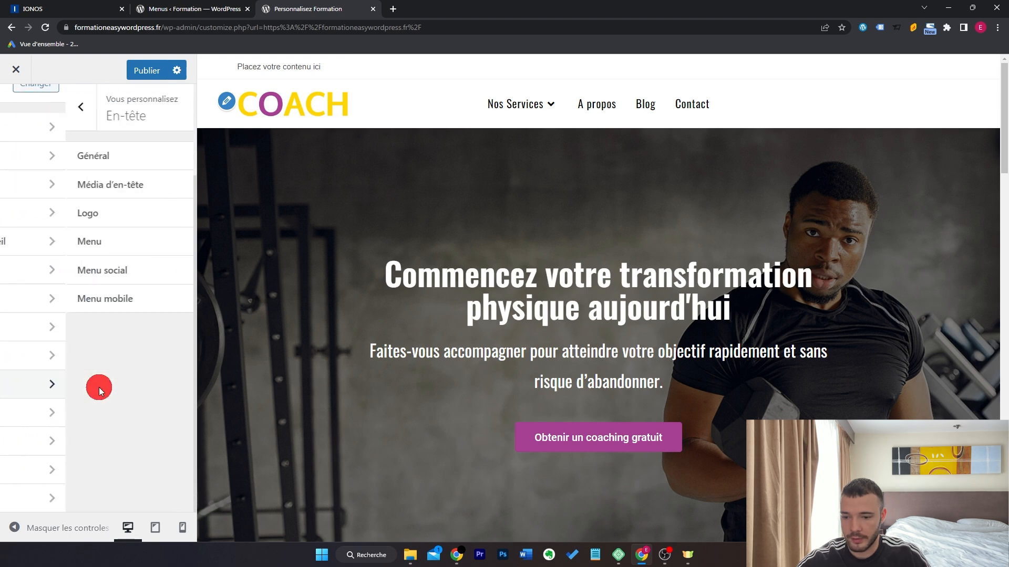
# Paste #a64193 as the header Menu's 'Couleur de la bordure supérieure', then go to Barre supérieure.
pyautogui.click(132, 241)
pyautogui.scroll(-10, 150, 329)
pyautogui.scroll(-1, 152, 328)
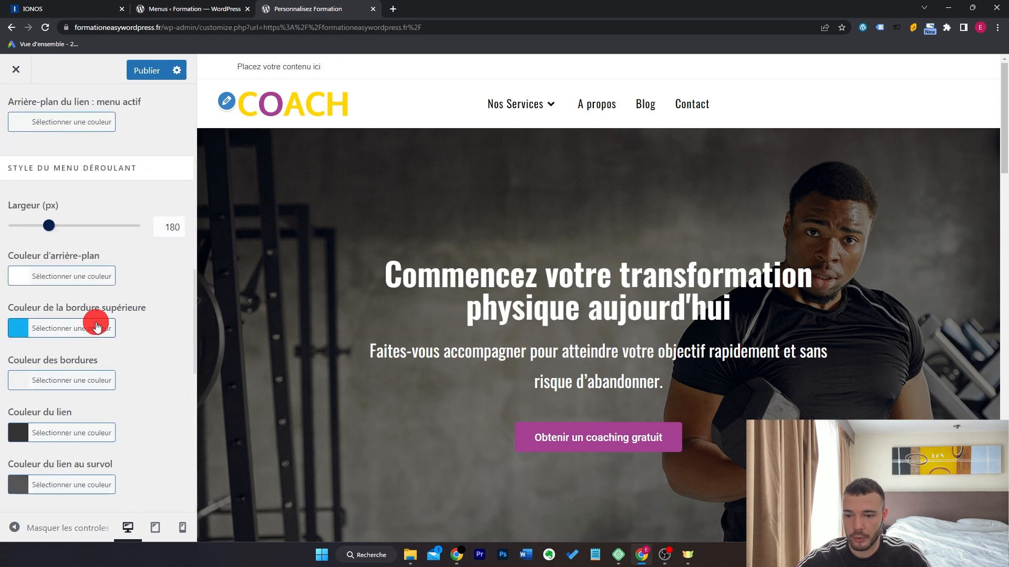
pyautogui.click(88, 333)
pyautogui.click(98, 286)
pyautogui.hotkey('ctrl', 'a')
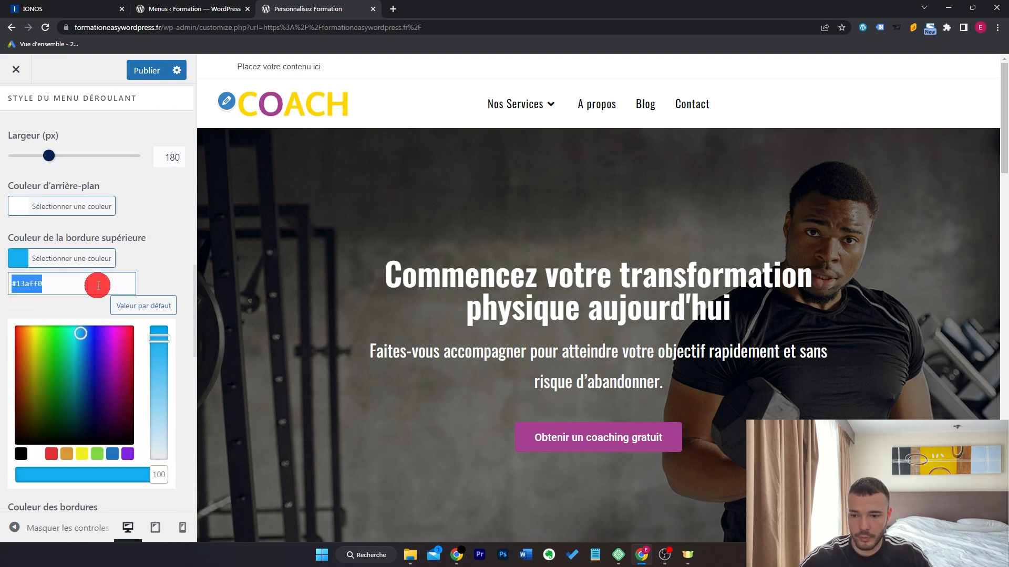
pyautogui.write('#a64193')
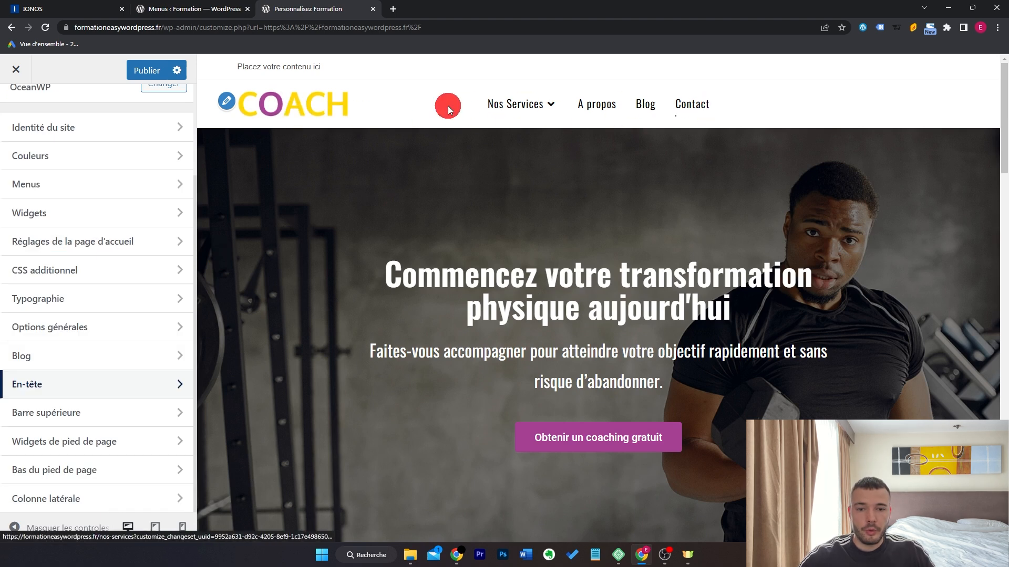
pyautogui.click(120, 410)
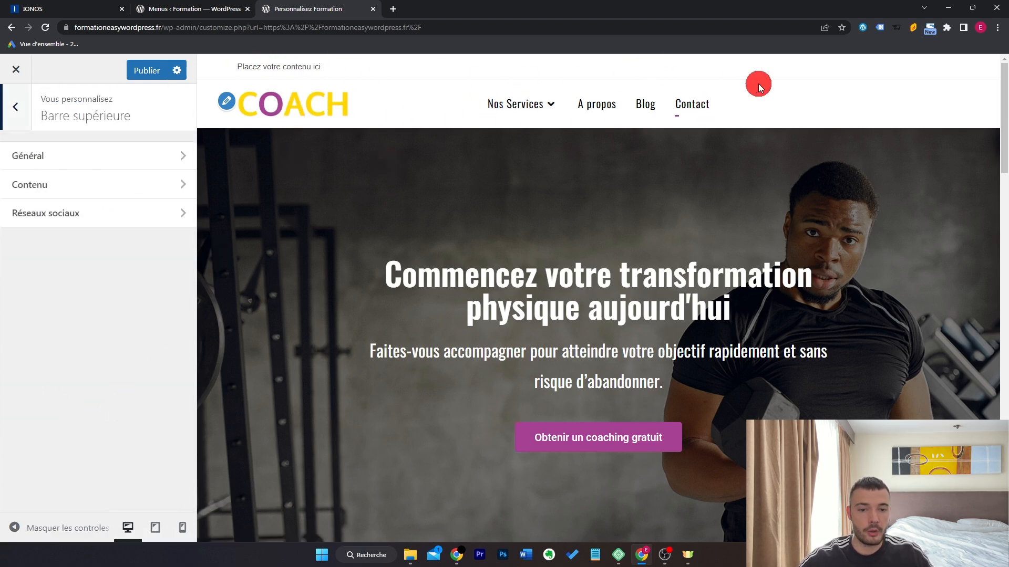
# Set the top bar background colour to purple #a64193 in its Général settings.
pyautogui.click(106, 156)
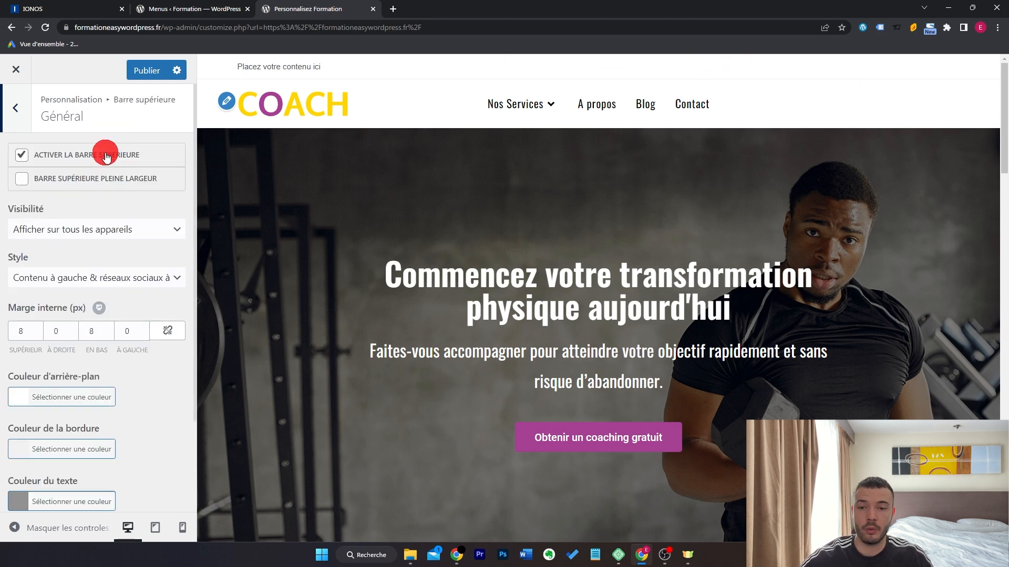
pyautogui.scroll(-2, 48, 286)
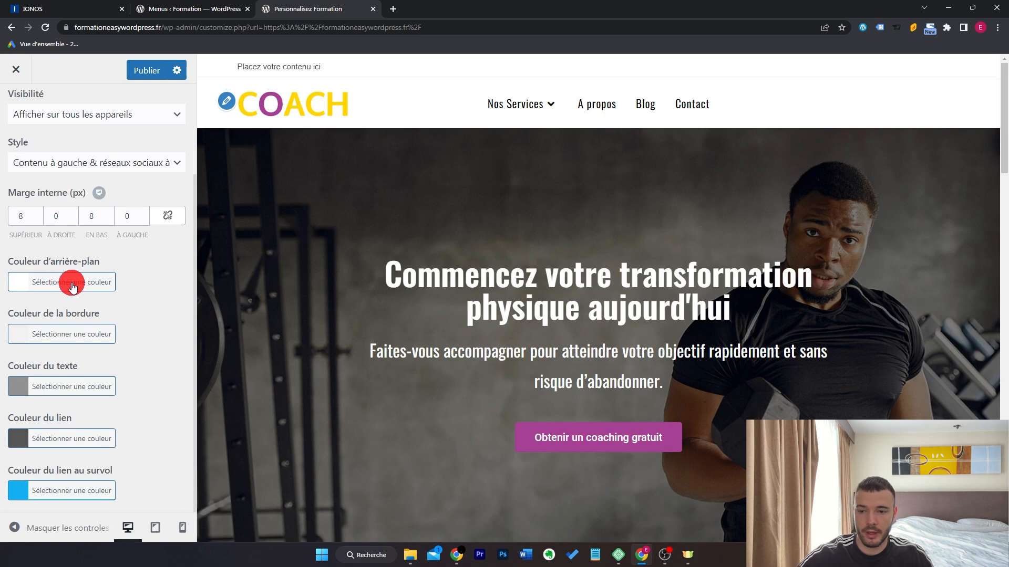
pyautogui.click(73, 286)
pyautogui.tripleClick(72, 310)
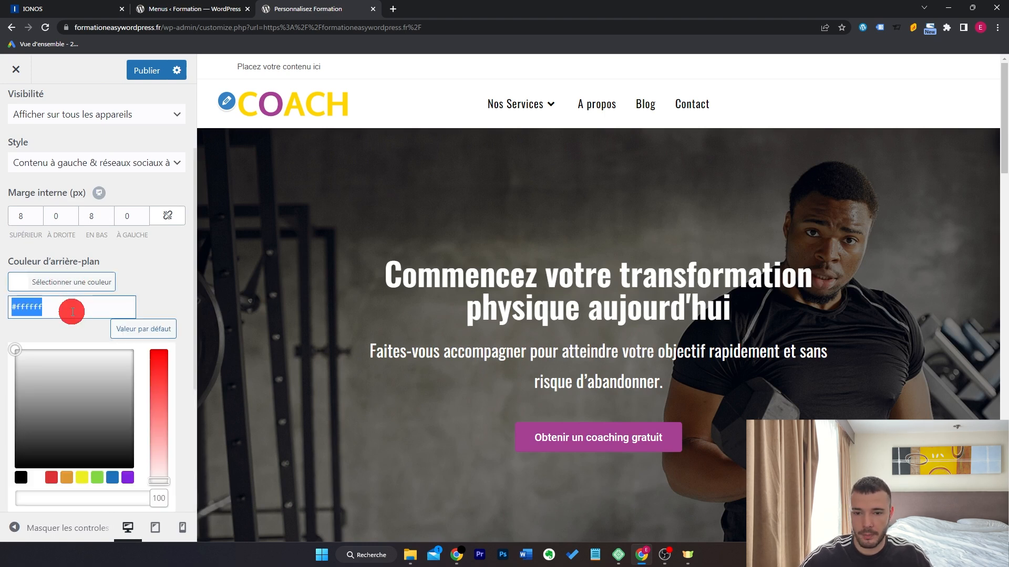
pyautogui.write('#a64193')
pyautogui.click(72, 284)
pyautogui.click(16, 108)
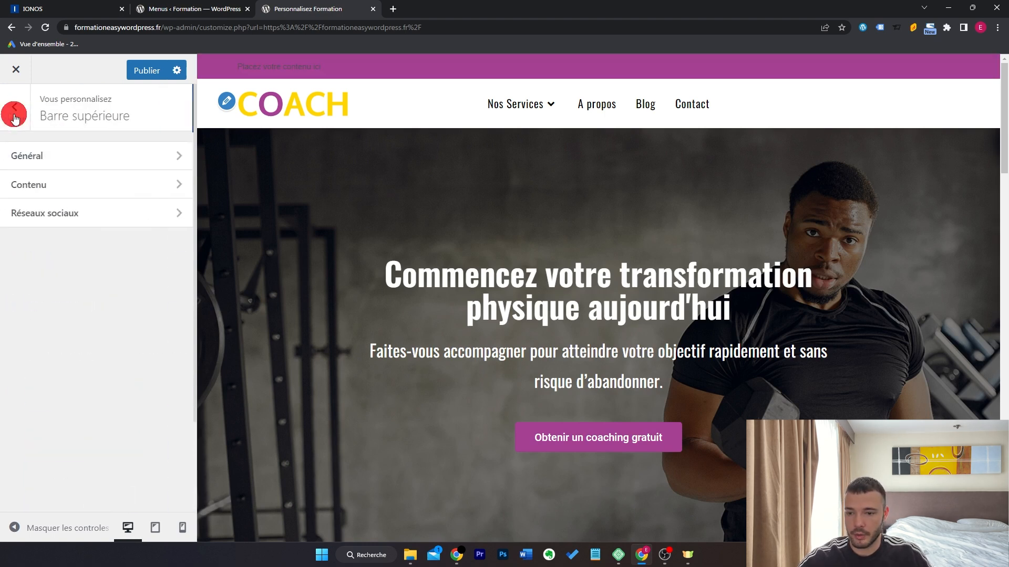
# Replace the top bar content with the phone number and contact e-mail, wrapped in a white 16px Oswald span.
pyautogui.click(86, 183)
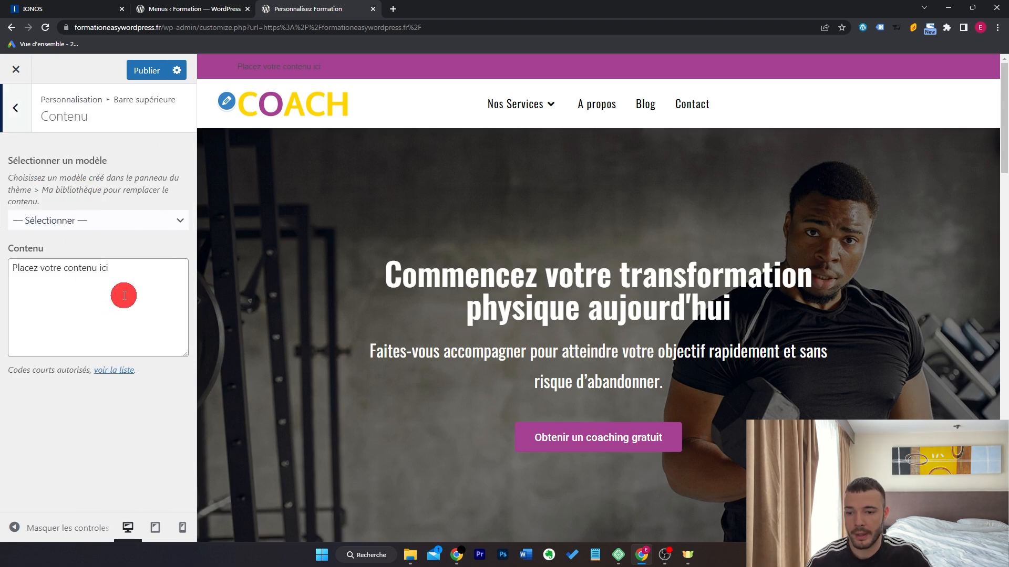
pyautogui.moveTo(121, 293); pyautogui.dragTo(2, 281)
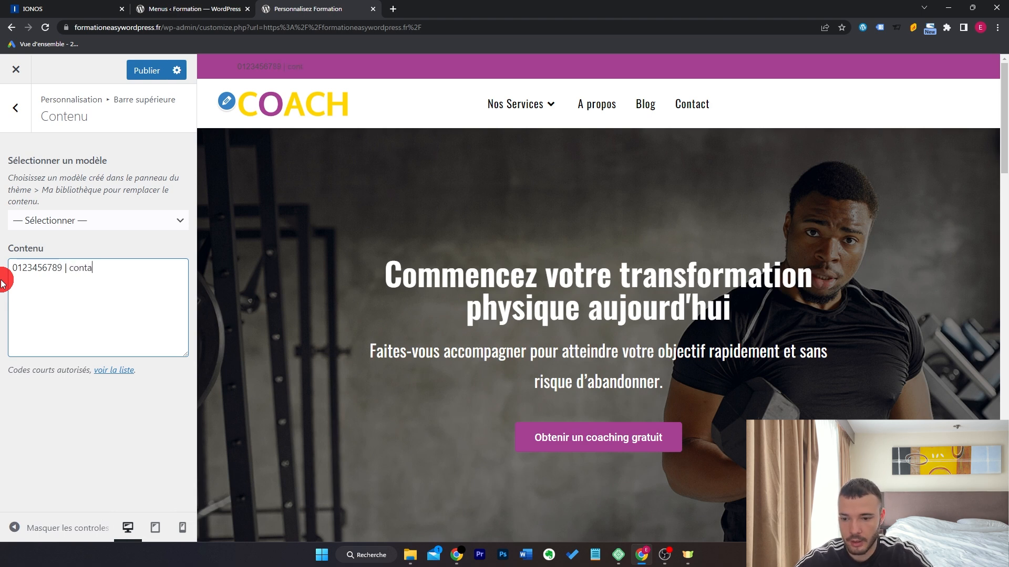
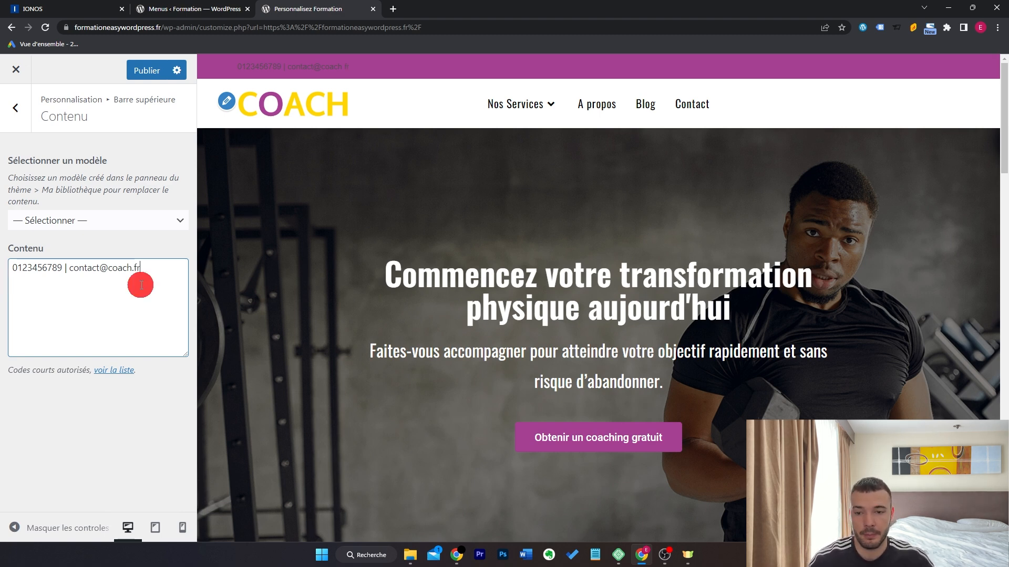
pyautogui.click(11, 268)
pyautogui.write('<span style="color: white; font-size: 16px; font-family: oswald;">')
pyautogui.click(145, 304)
pyautogui.write('</span>')
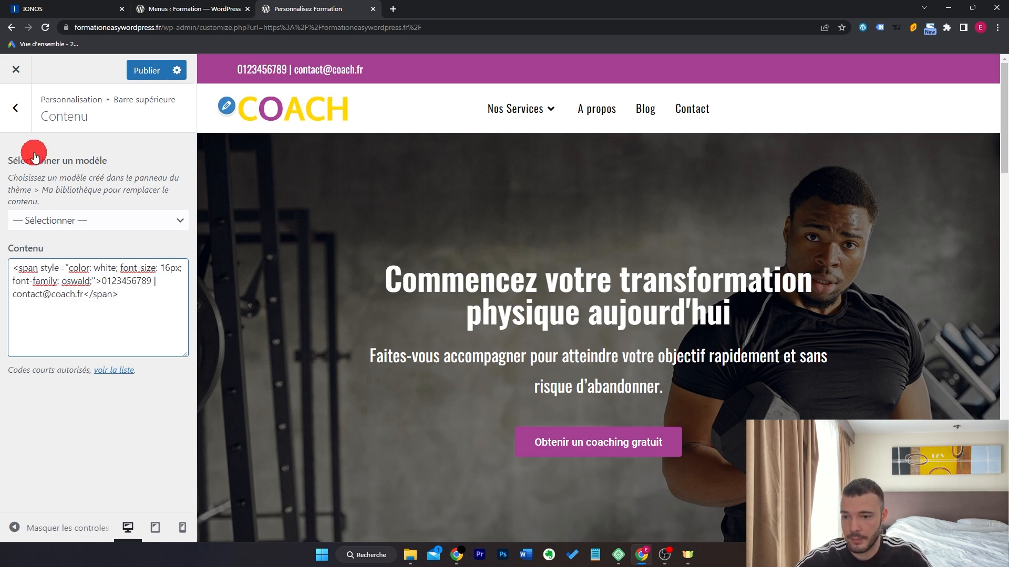
# Set the top bar style to 'Contenu et social centrés'.
pyautogui.click(20, 119)
pyautogui.click(81, 153)
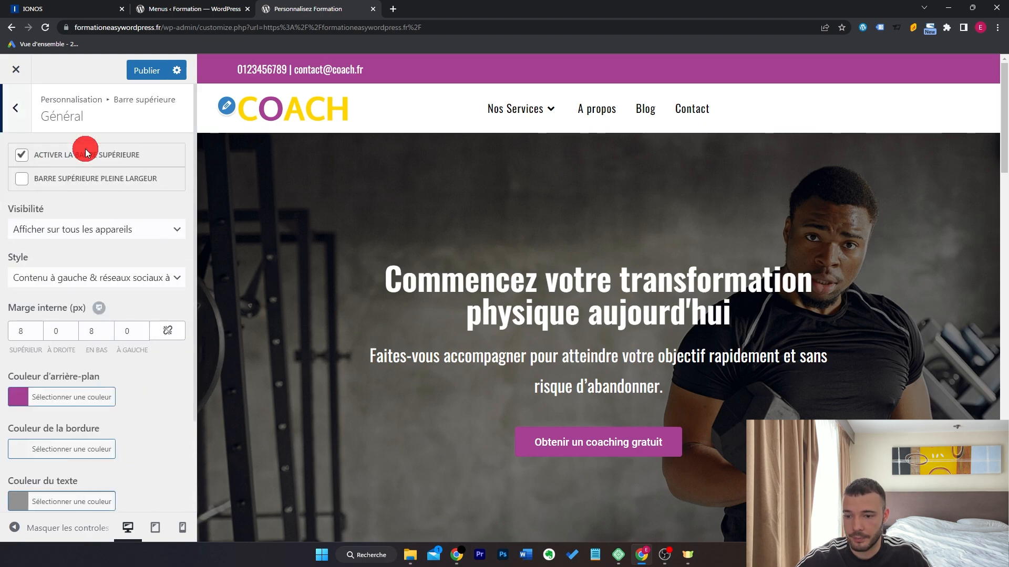
pyautogui.click(90, 276)
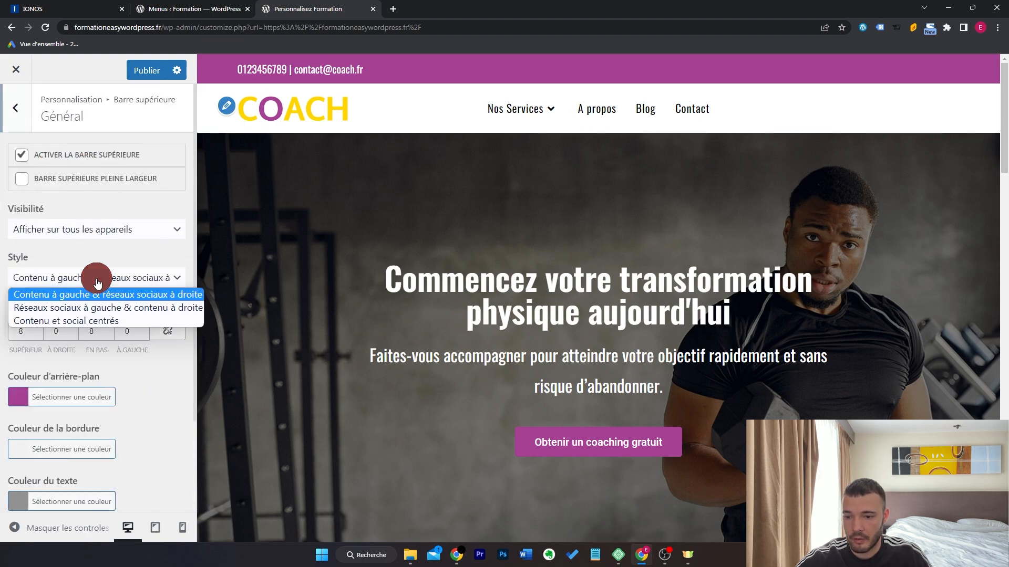
pyautogui.click(114, 322)
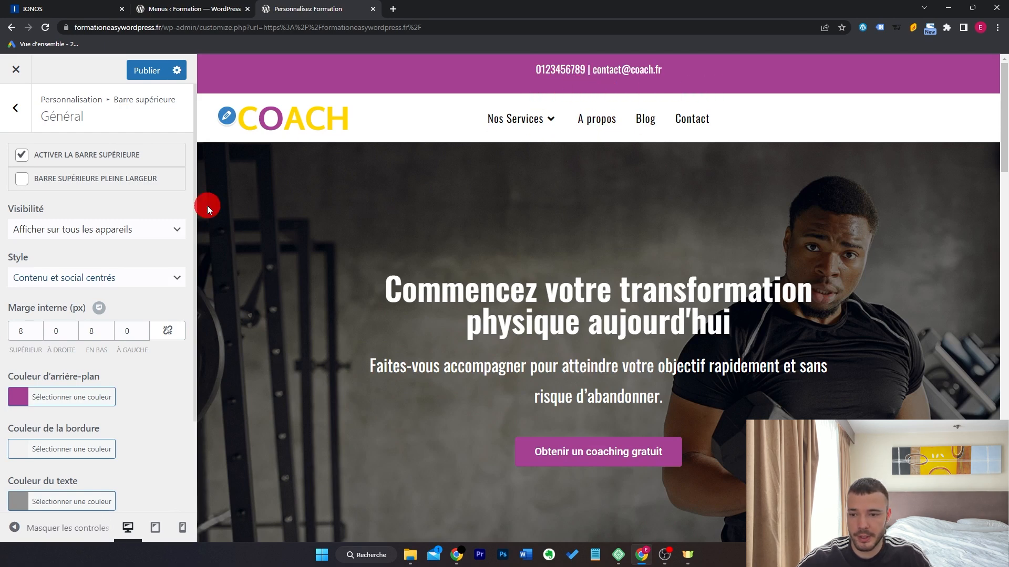
pyautogui.click(15, 108)
# Uncheck 'Activer les réseaux sociaux' in the top bar's Réseaux sociaux settings.
pyautogui.click(101, 211)
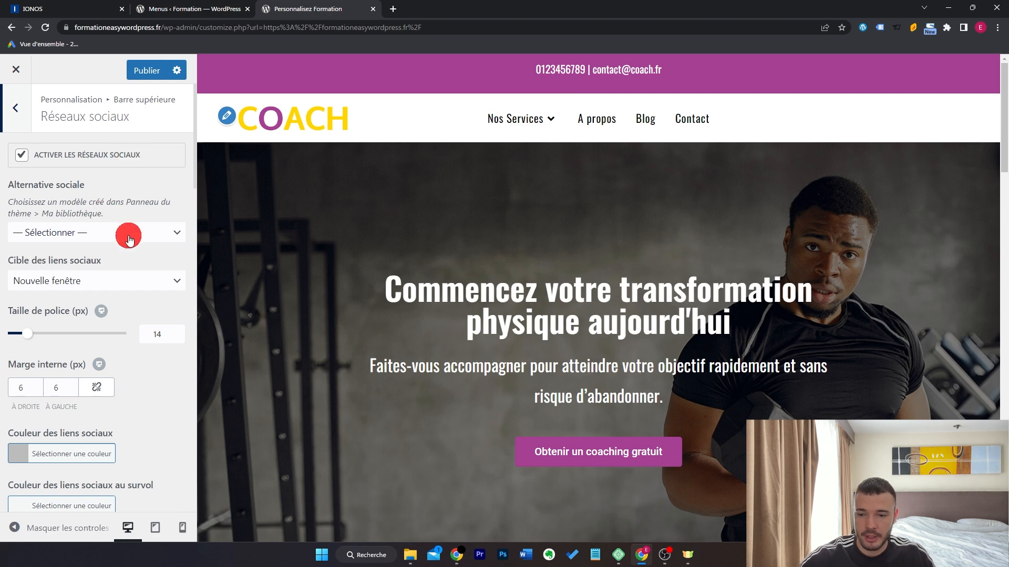
pyautogui.scroll(-5, 128, 231)
pyautogui.scroll(-5, 74, 299)
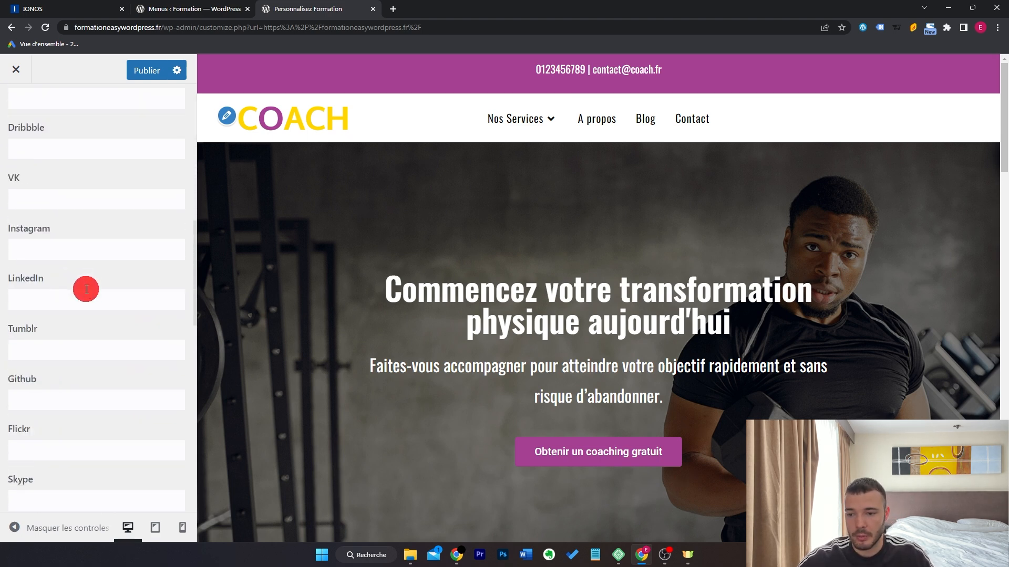
pyautogui.scroll(5, 86, 286)
pyautogui.click(75, 335)
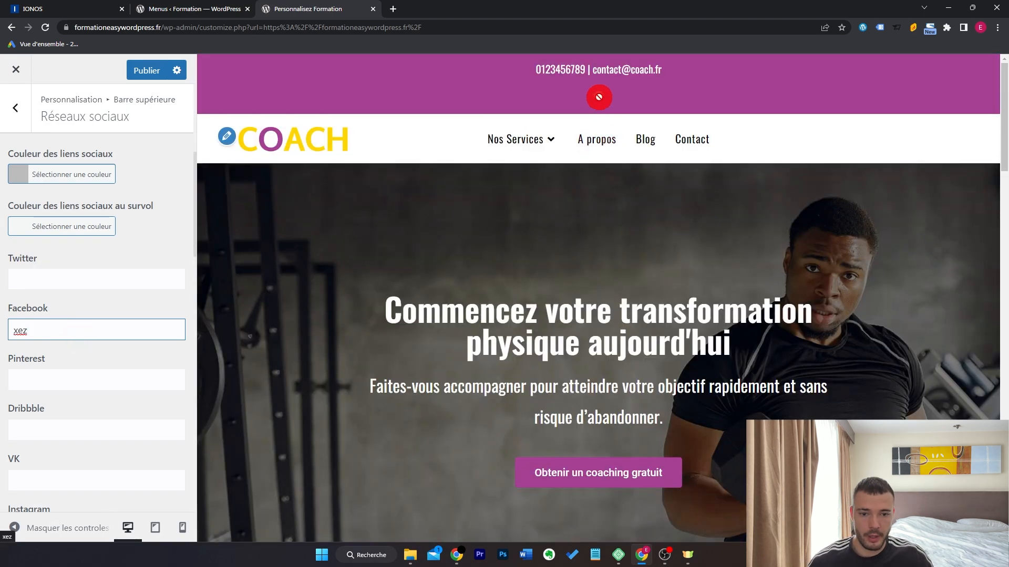
pyautogui.doubleClick(143, 329)
pyautogui.scroll(5, 145, 331)
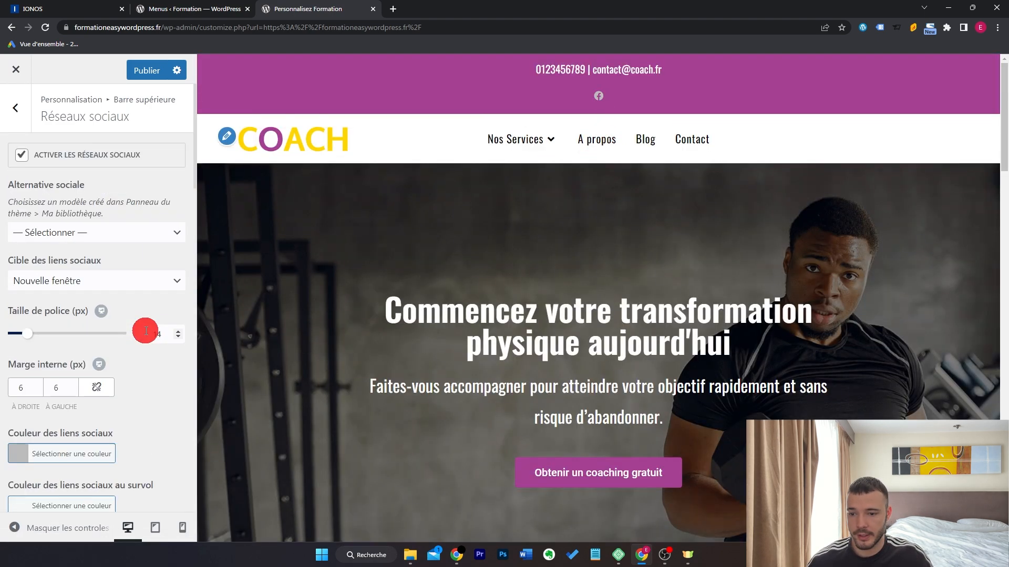
pyautogui.click(107, 156)
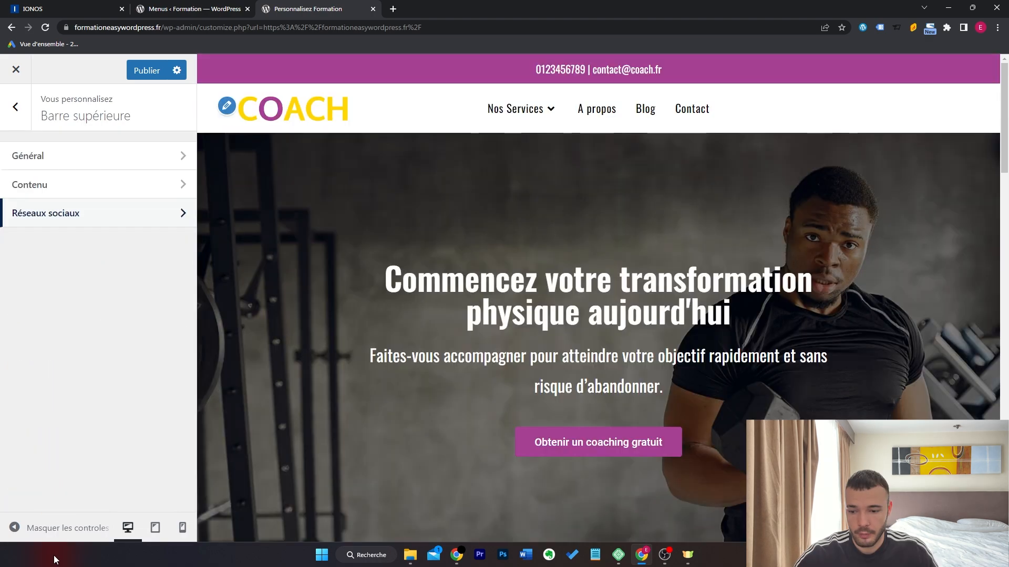
# Return to the Barre supérieure list and close the Customizer.
pyautogui.click(56, 533)
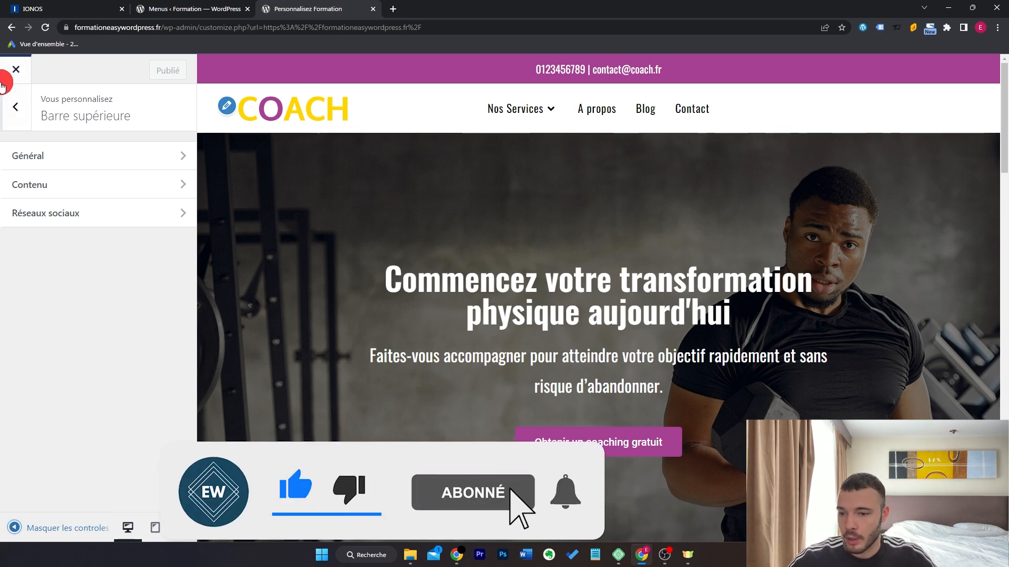
pyautogui.click(9, 74)
# Search the plugin directory for 'elementor' and install Elementor Header & Footer Builder.
pyautogui.moveTo(56, 65)
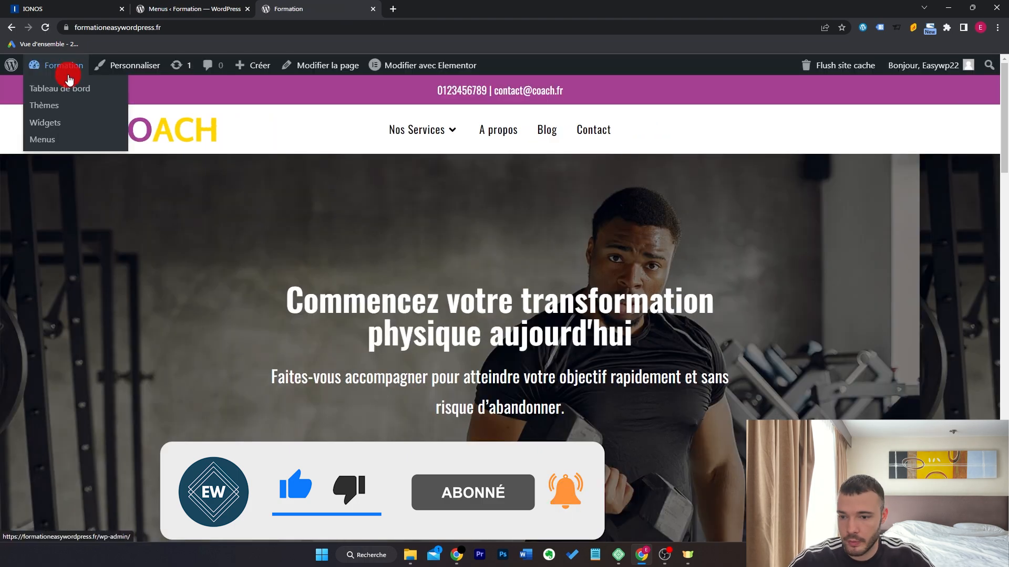
pyautogui.click(70, 88)
pyautogui.scroll(-3, 225, 281)
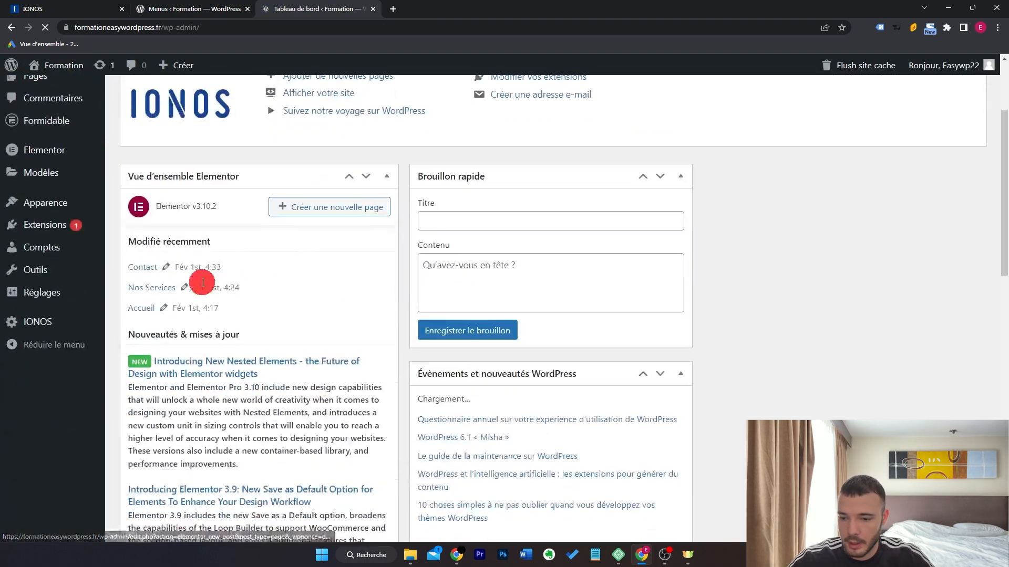
pyautogui.moveTo(74, 365)
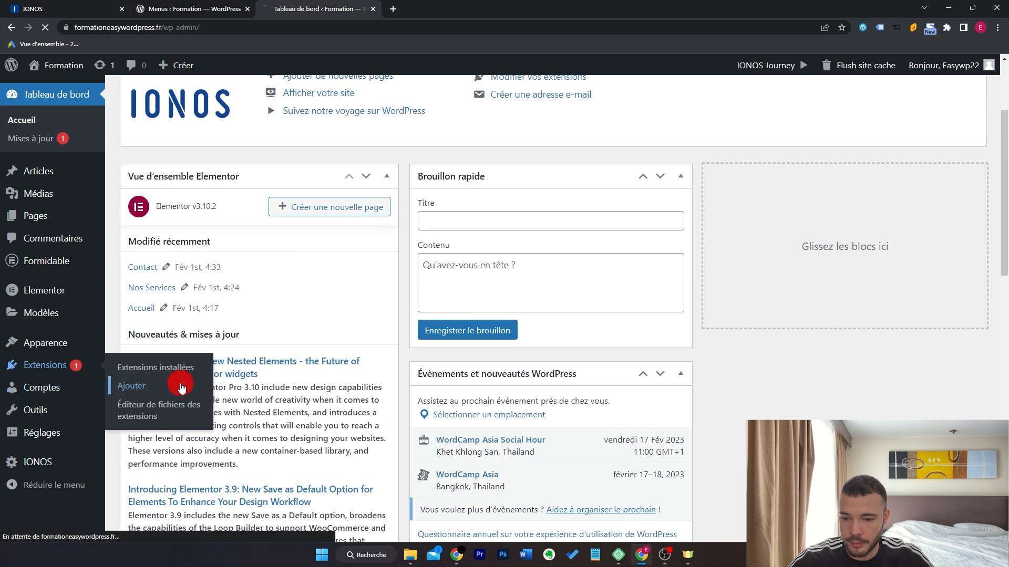
pyautogui.click(158, 386)
pyautogui.write('elementor header')
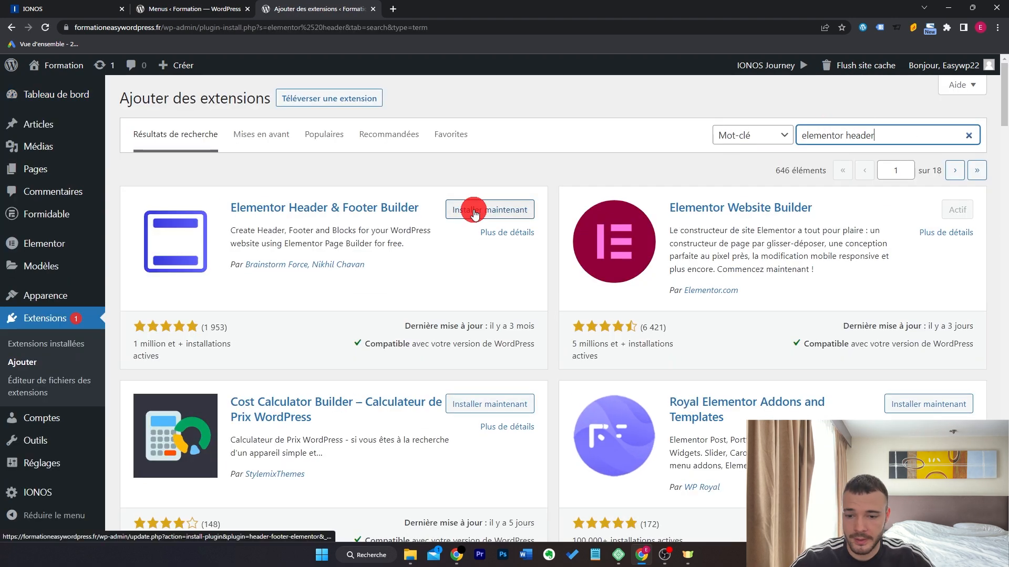
pyautogui.click(464, 209)
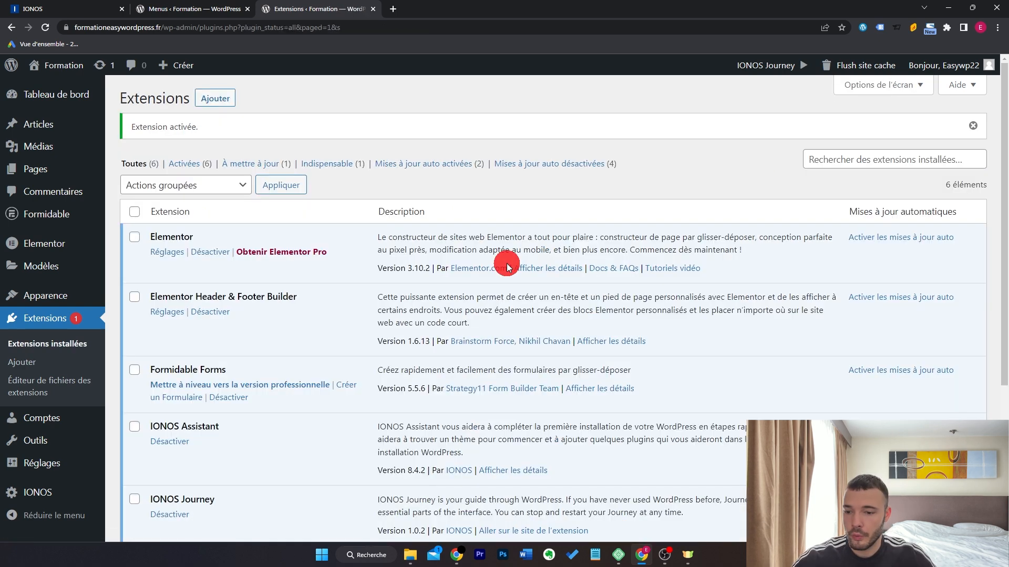
# Go to Apparence > Elementor Header & Footer Builder and add a new template.
pyautogui.moveTo(87, 299)
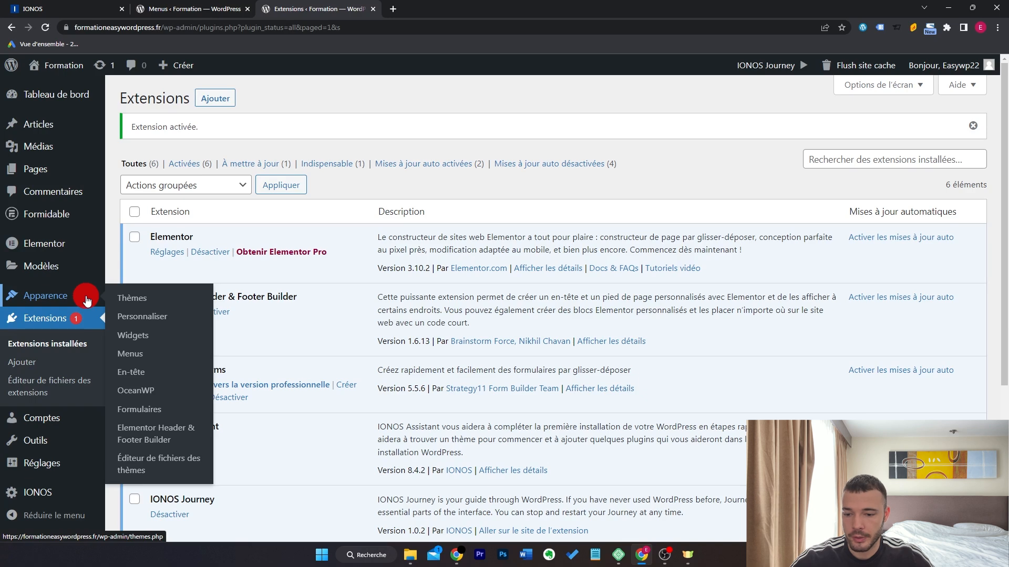
pyautogui.click(187, 440)
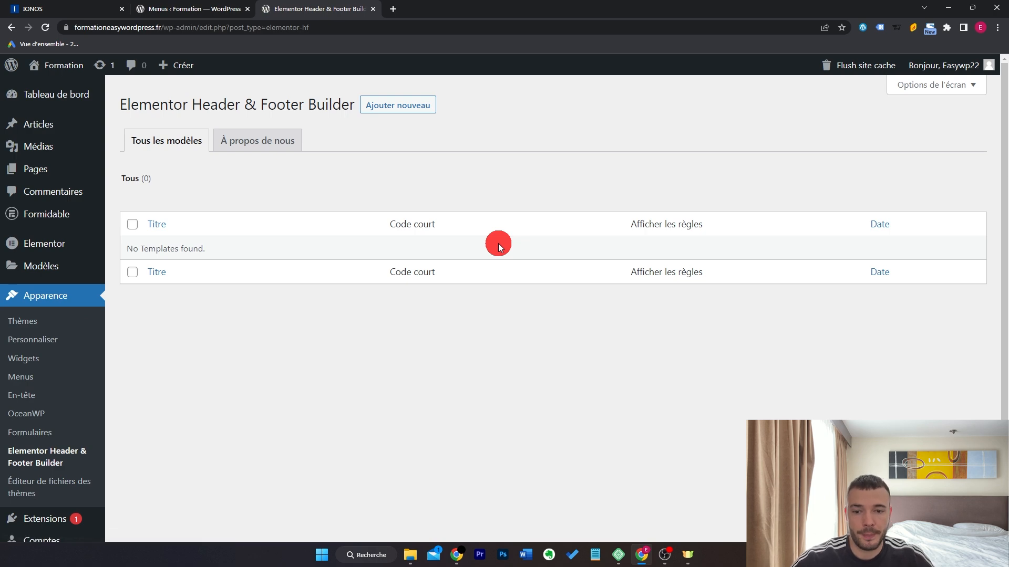
pyautogui.click(419, 104)
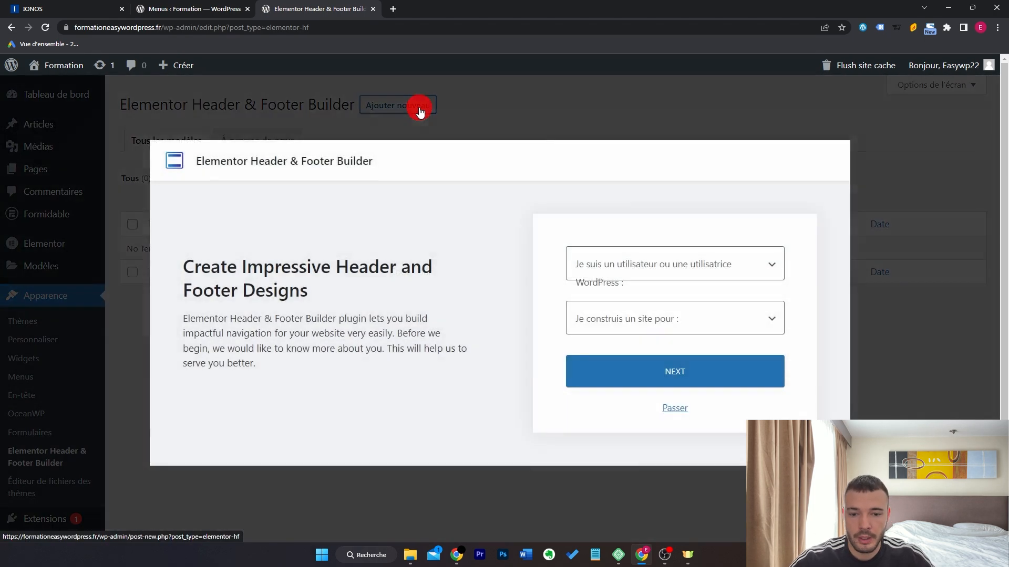
# Publish an 'En-tête' header template displayed on Tout le site and open it in the editor.
pyautogui.click(675, 409)
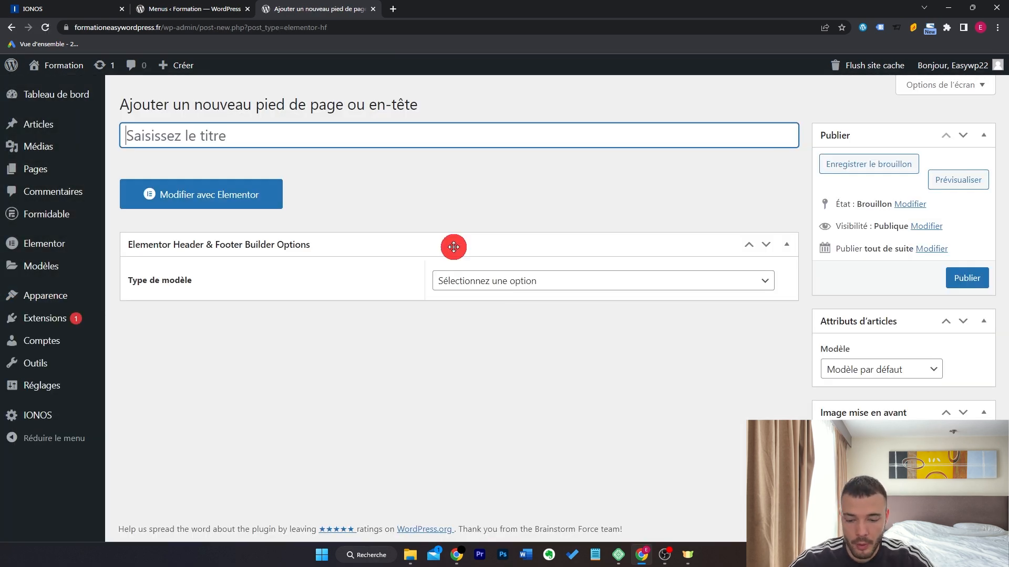
pyautogui.write('En-tête')
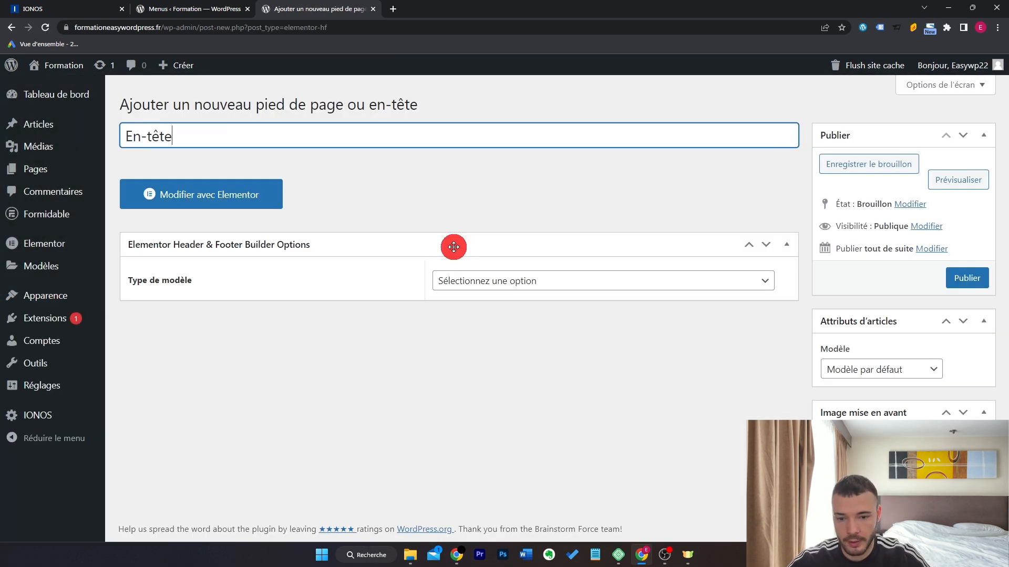
pyautogui.click(464, 279)
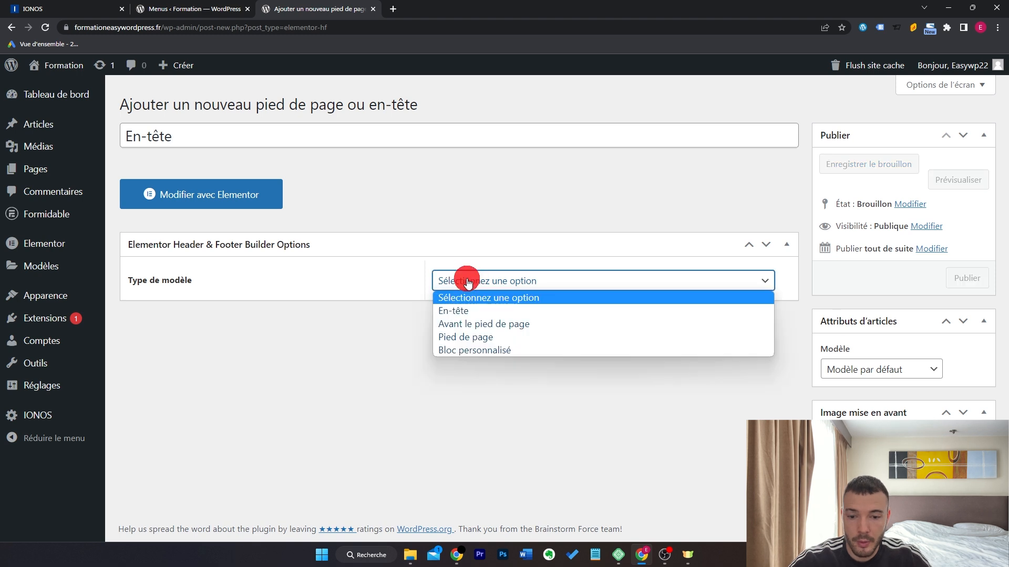
pyautogui.click(482, 310)
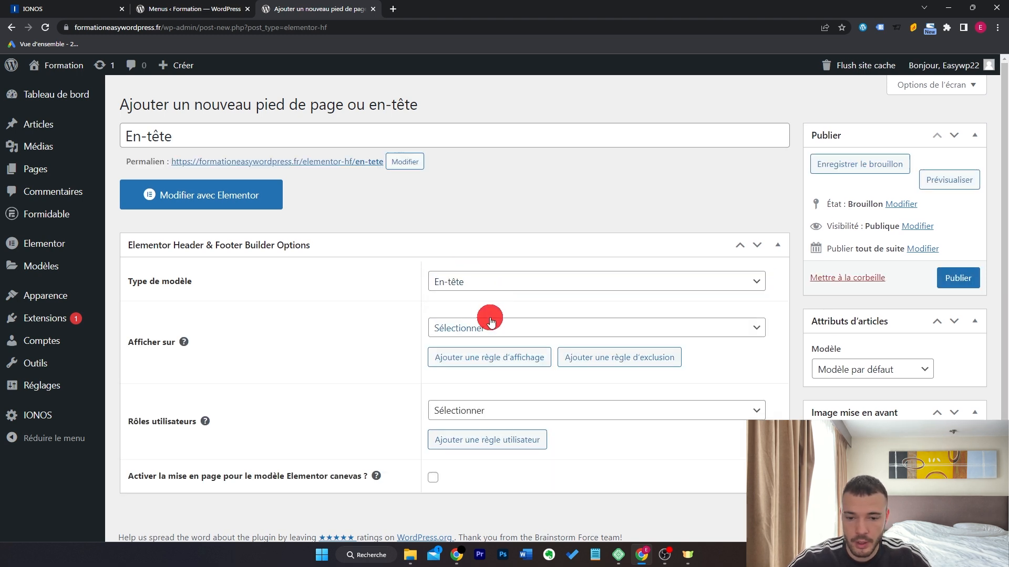
pyautogui.click(491, 321)
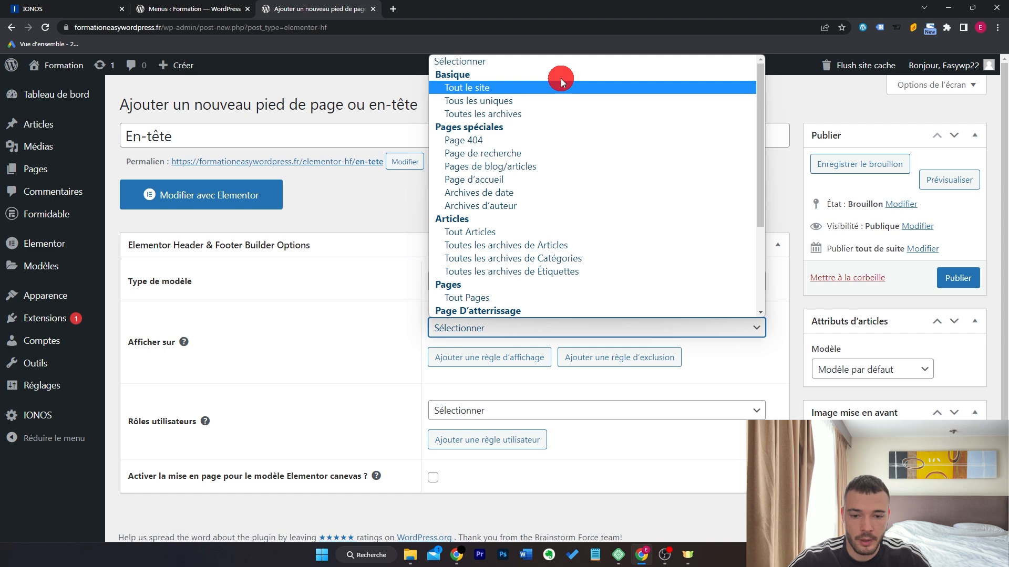
pyautogui.scroll(-1, 578, 199)
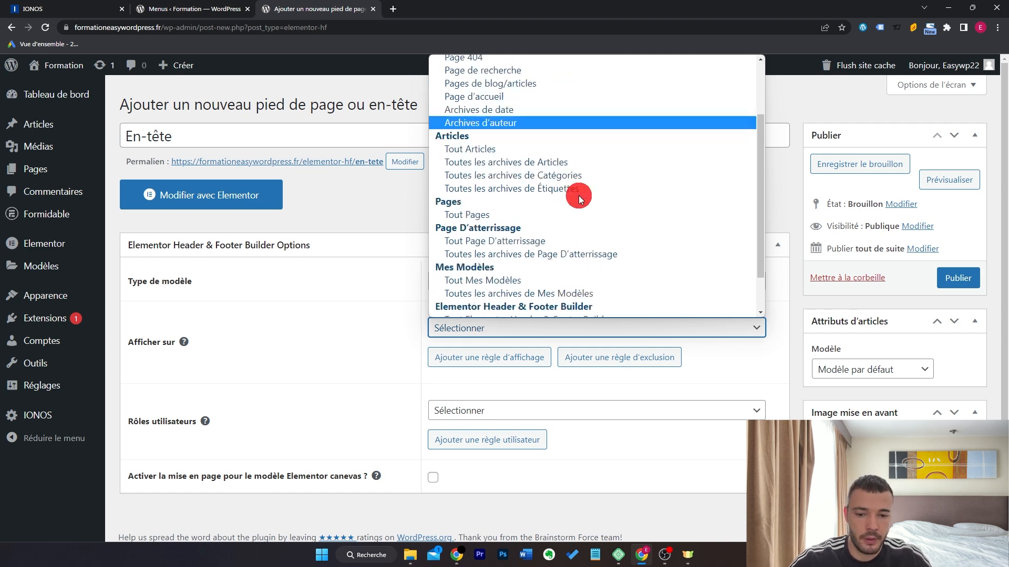
pyautogui.scroll(-2, 582, 210)
pyautogui.scroll(3, 585, 224)
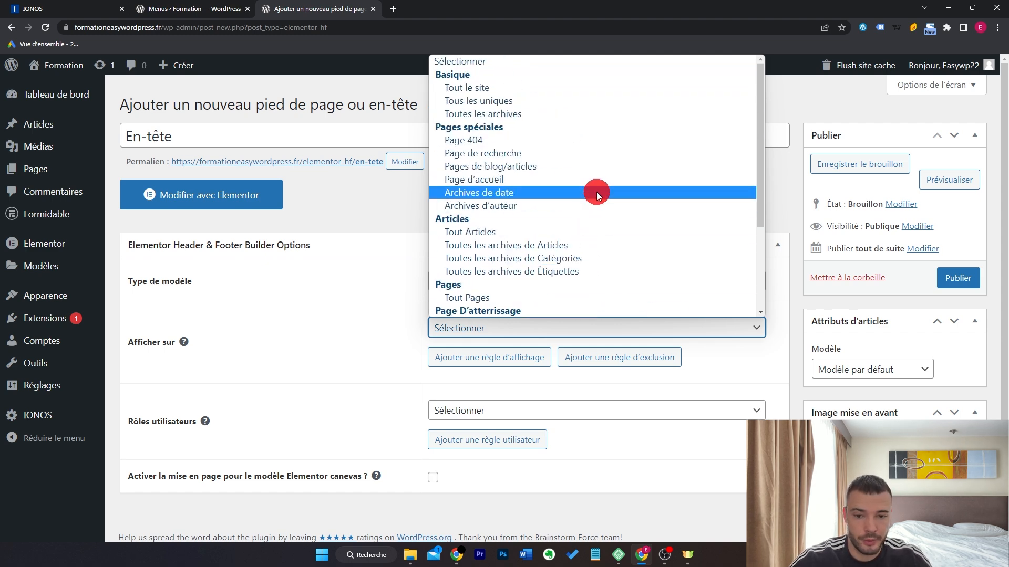
pyautogui.click(466, 88)
pyautogui.click(958, 278)
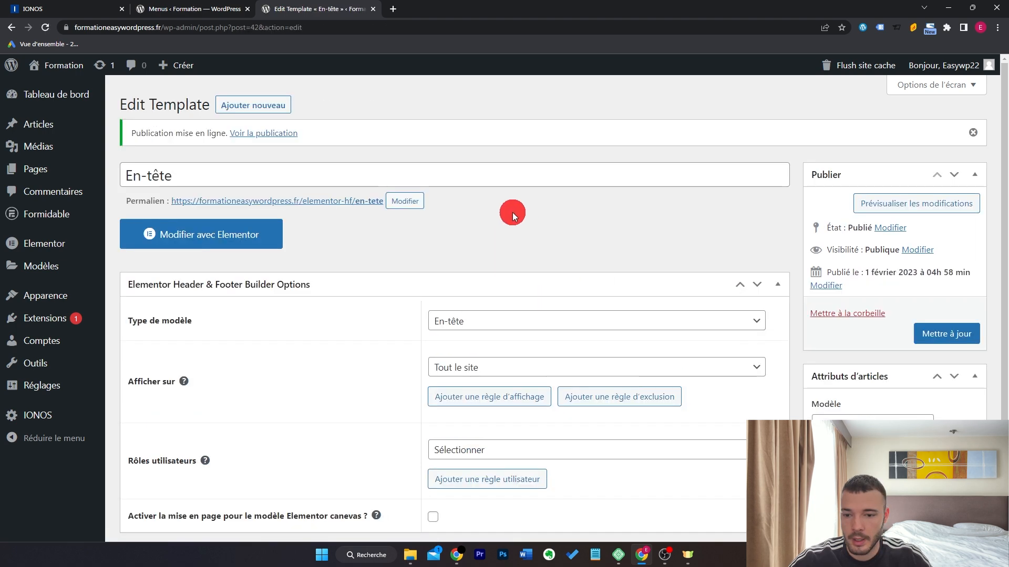
pyautogui.click(266, 234)
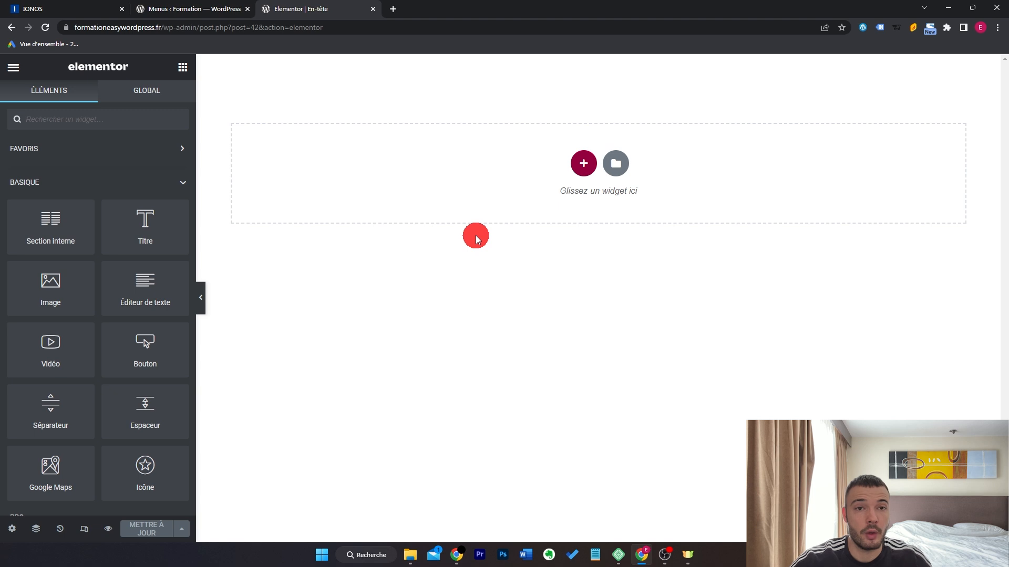
# Add a two-column section with the site logo in a left column shrunk to about a quarter width.
pyautogui.click(577, 163)
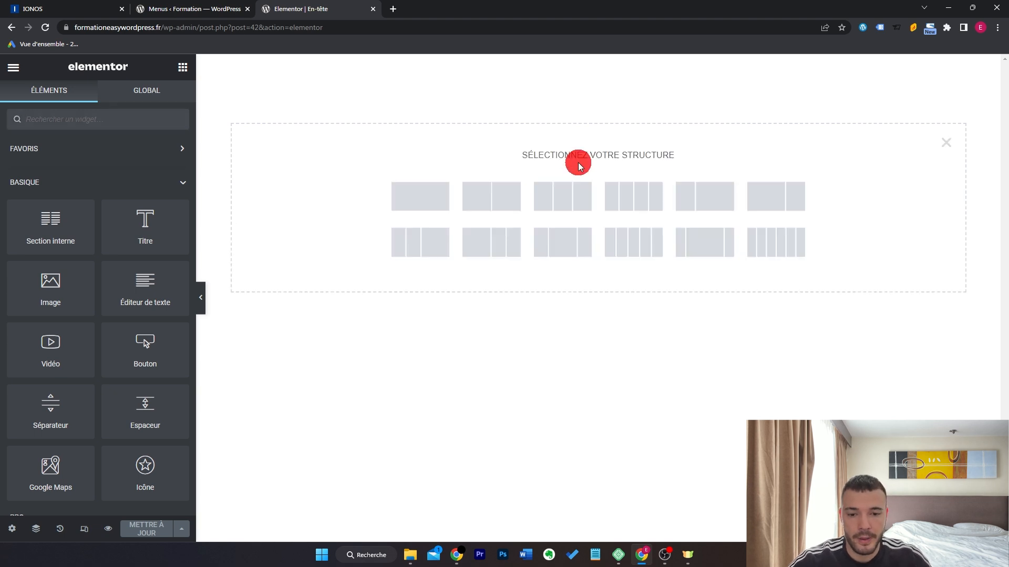
pyautogui.click(499, 197)
pyautogui.click(183, 66)
pyautogui.click(171, 119)
pyautogui.write('logo')
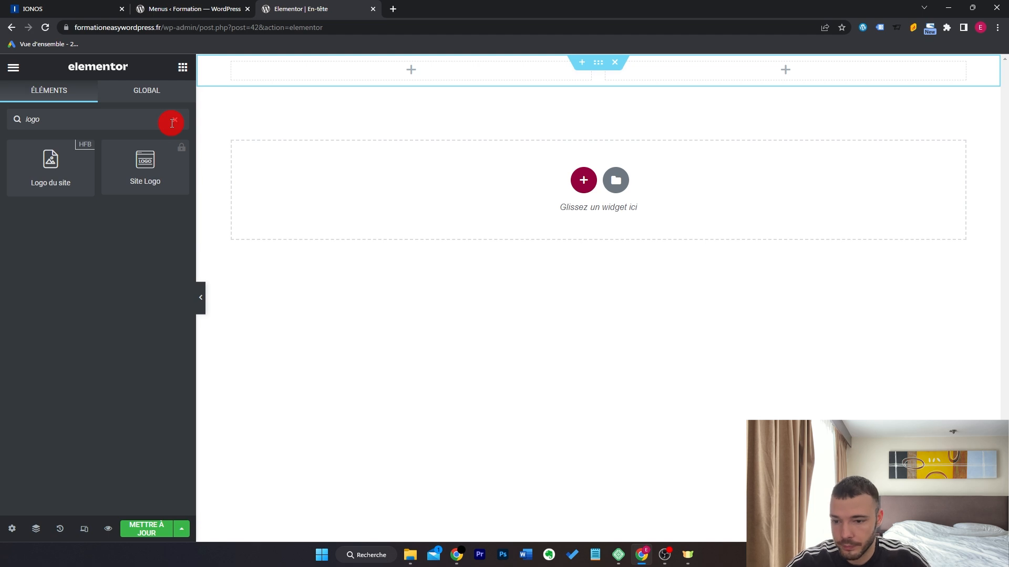
pyautogui.moveTo(42, 171); pyautogui.dragTo(397, 66)
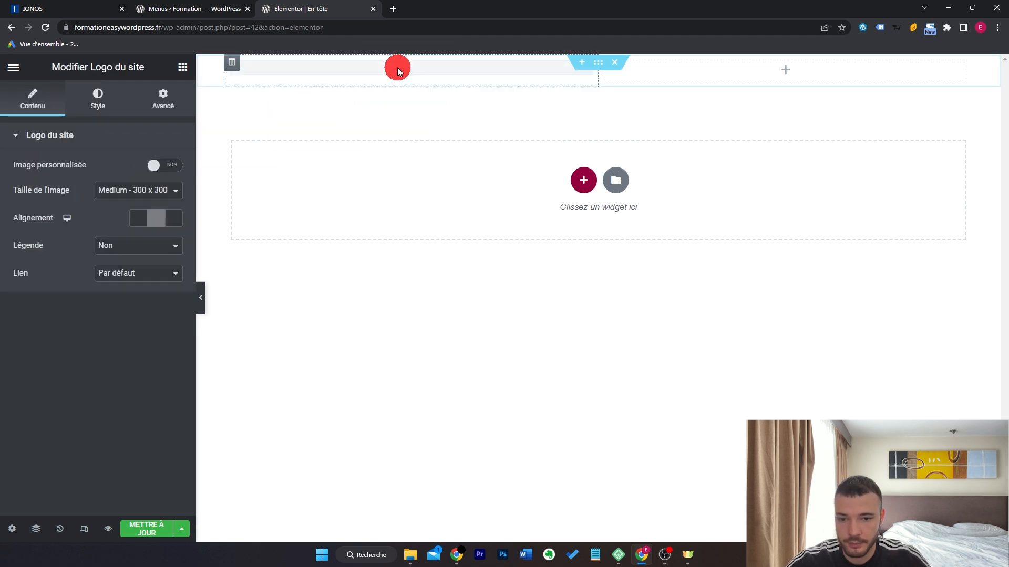
pyautogui.moveTo(575, 90); pyautogui.dragTo(372, 97)
# Place the Menu de navigation widget in the right column and choose its menu.
pyautogui.click(183, 66)
pyautogui.click(163, 110)
pyautogui.write('menu')
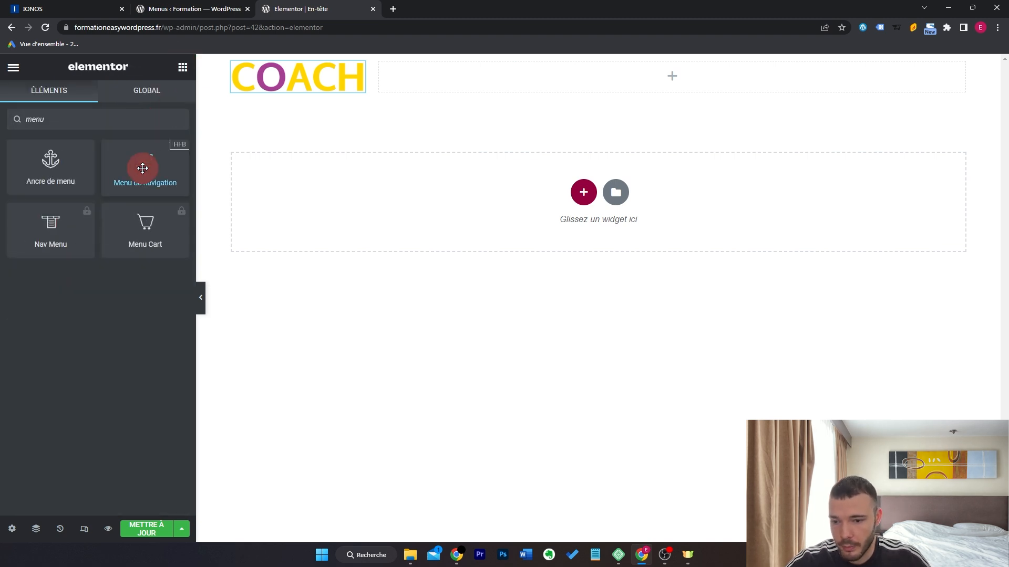
pyautogui.moveTo(143, 168); pyautogui.dragTo(579, 82)
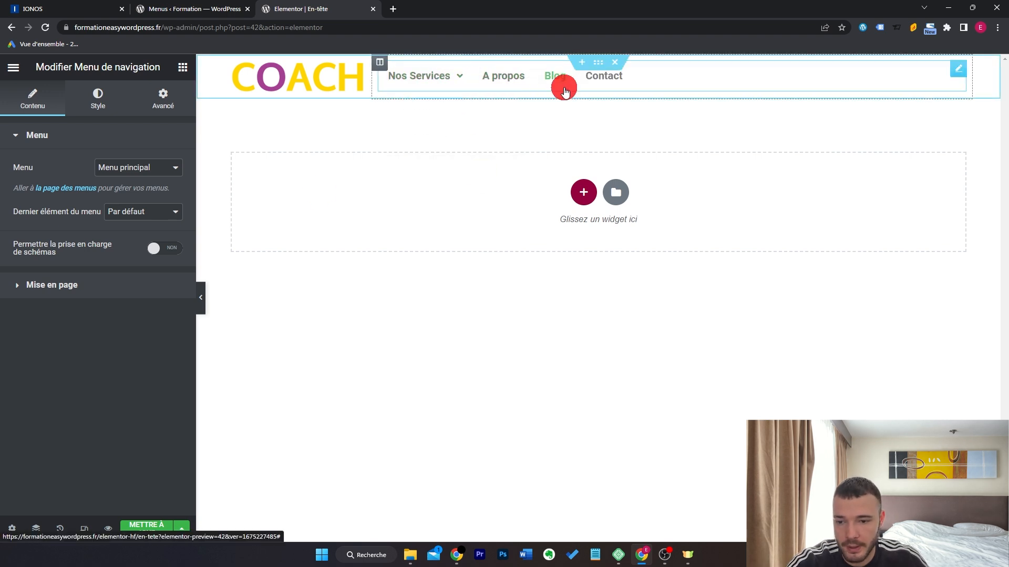
pyautogui.click(168, 175)
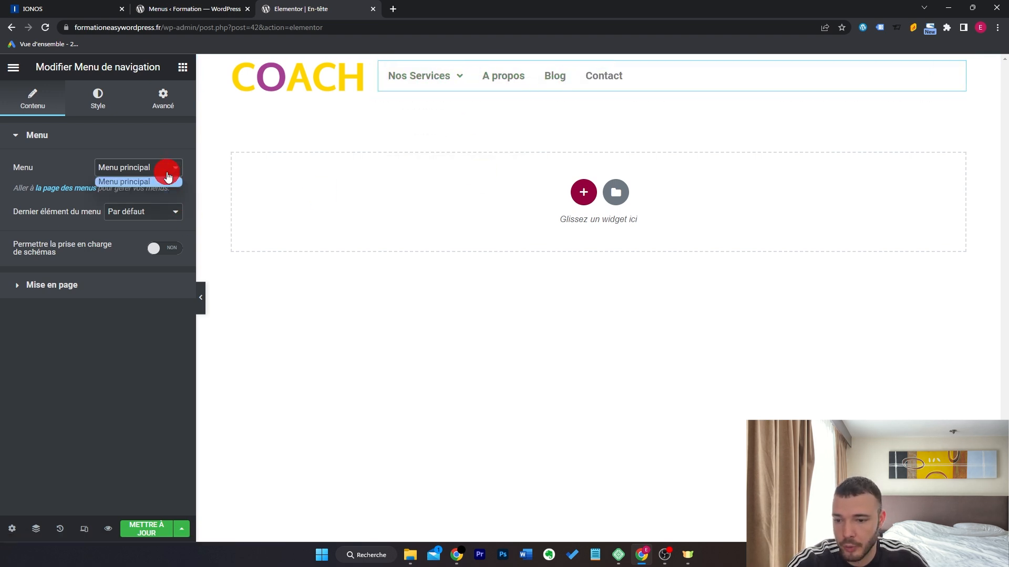
# Centre the menu items and preview the header without the editing panel.
pyautogui.click(148, 286)
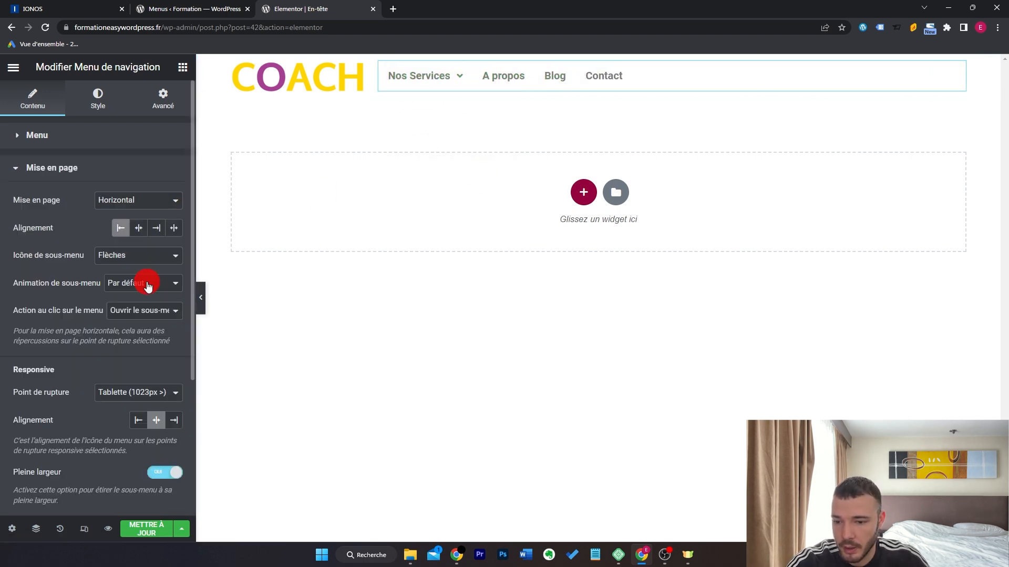
pyautogui.click(137, 229)
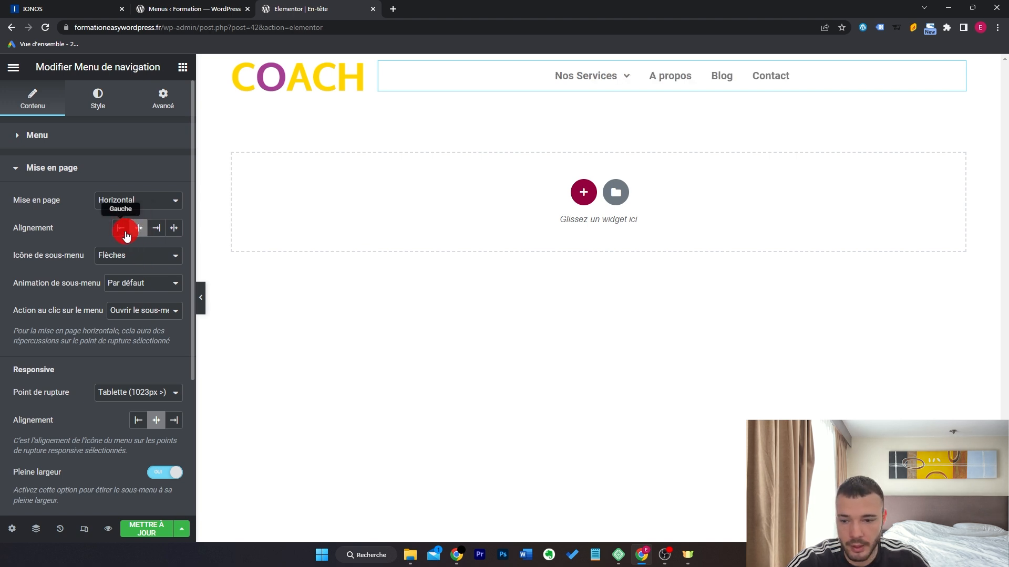
pyautogui.click(154, 227)
pyautogui.click(138, 228)
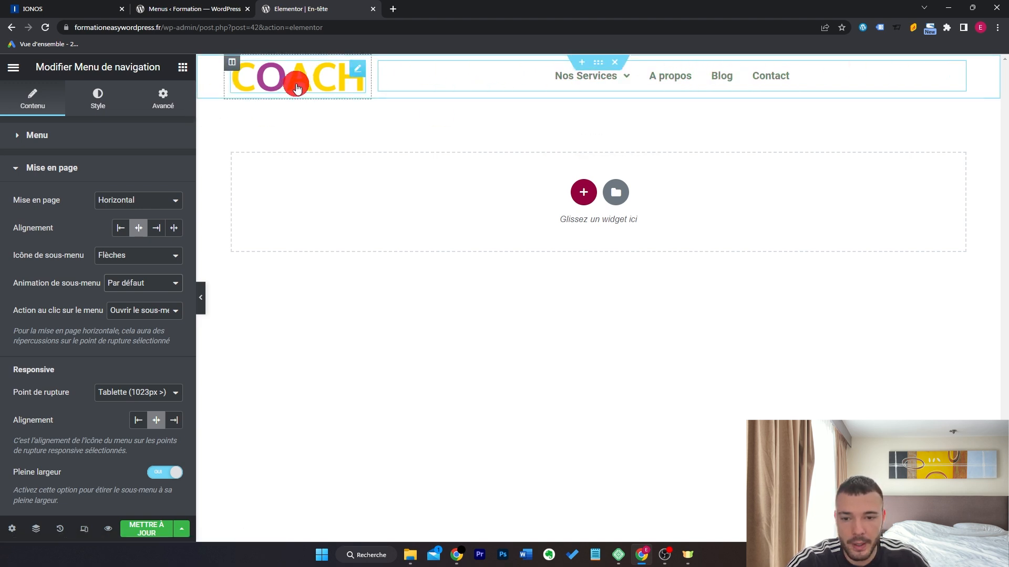
pyautogui.click(203, 299)
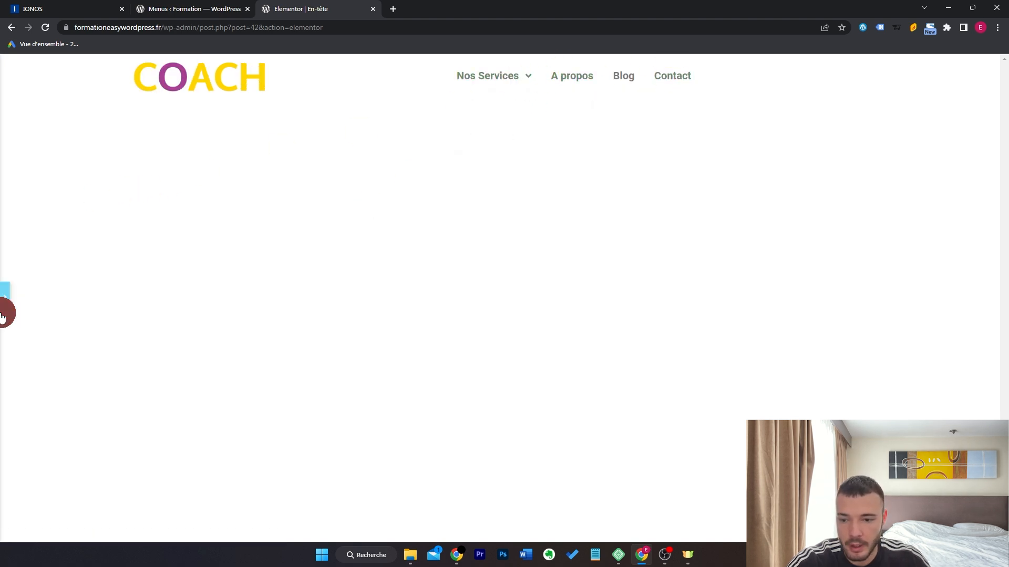
pyautogui.click(5, 297)
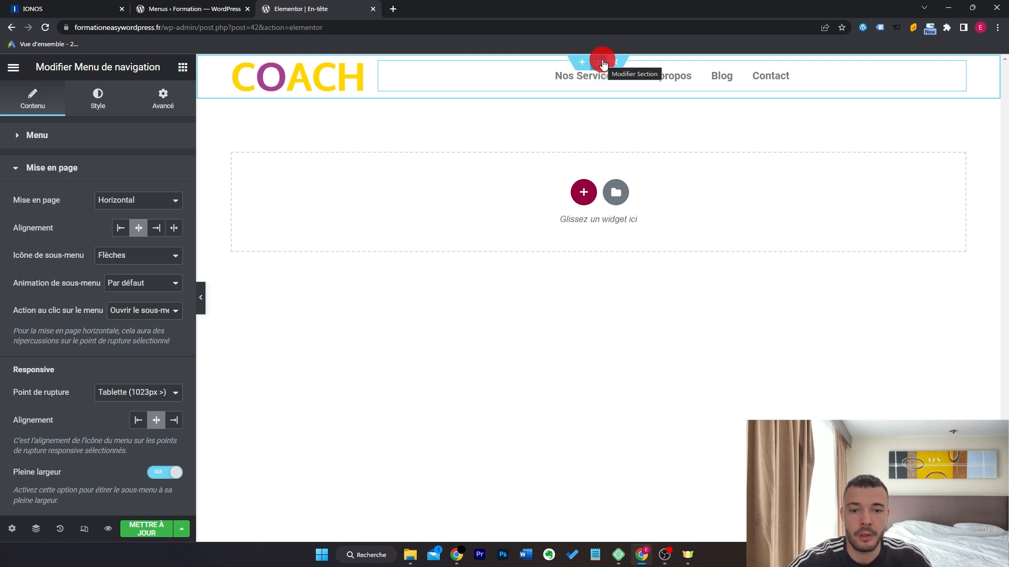
# Give the header section a classic light-grey background colour.
pyautogui.click(602, 63)
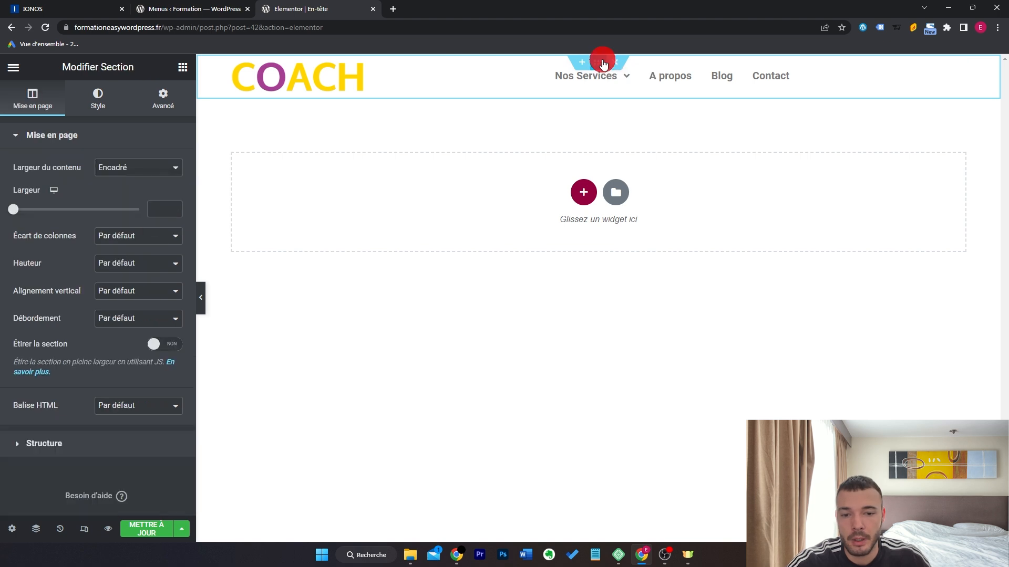
pyautogui.click(99, 100)
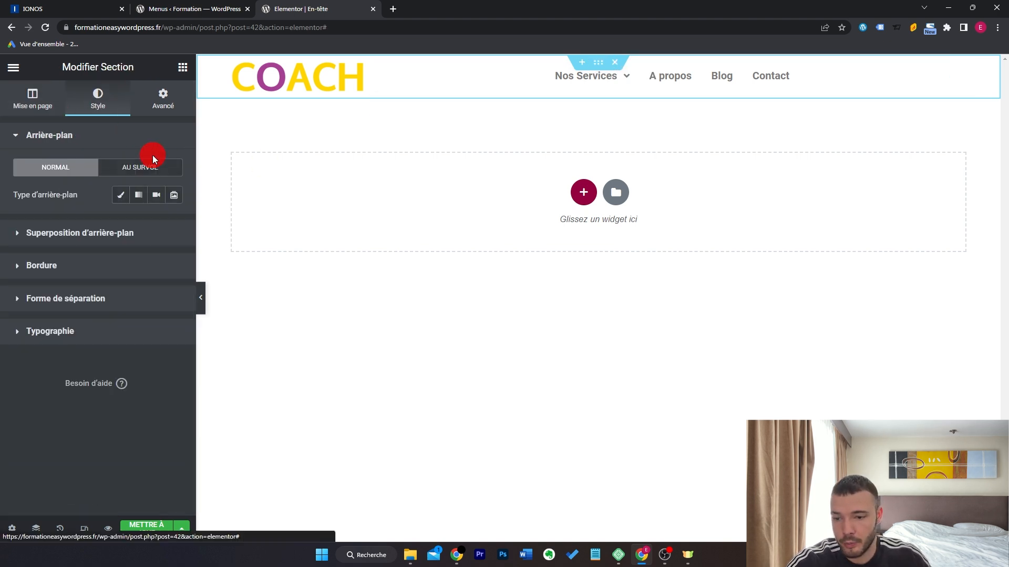
pyautogui.click(128, 199)
pyautogui.click(170, 225)
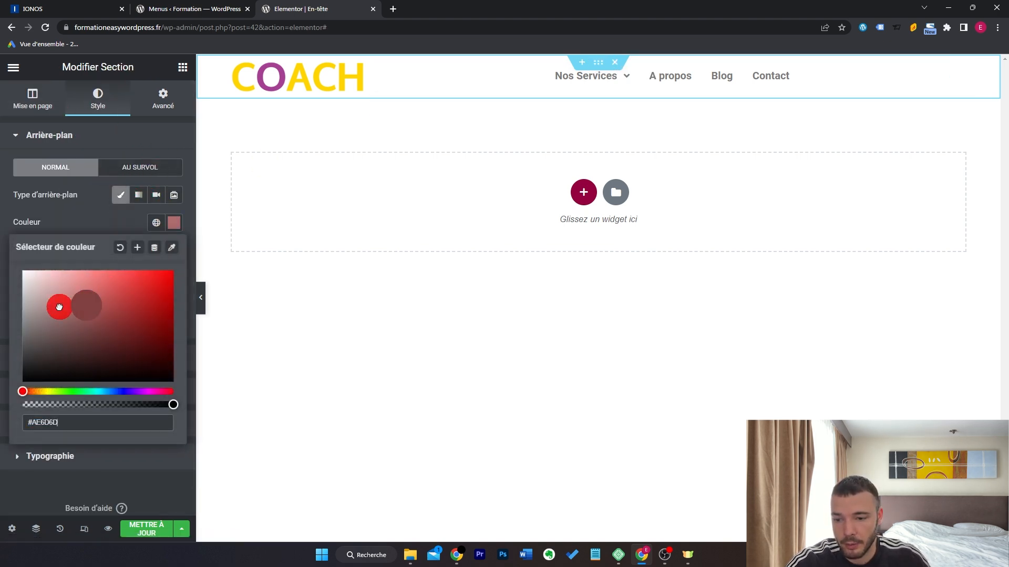
pyautogui.click(84, 302)
pyautogui.click(547, 90)
# Remove the stray empty section above the header and save with METTRE À JOUR.
pyautogui.click(582, 62)
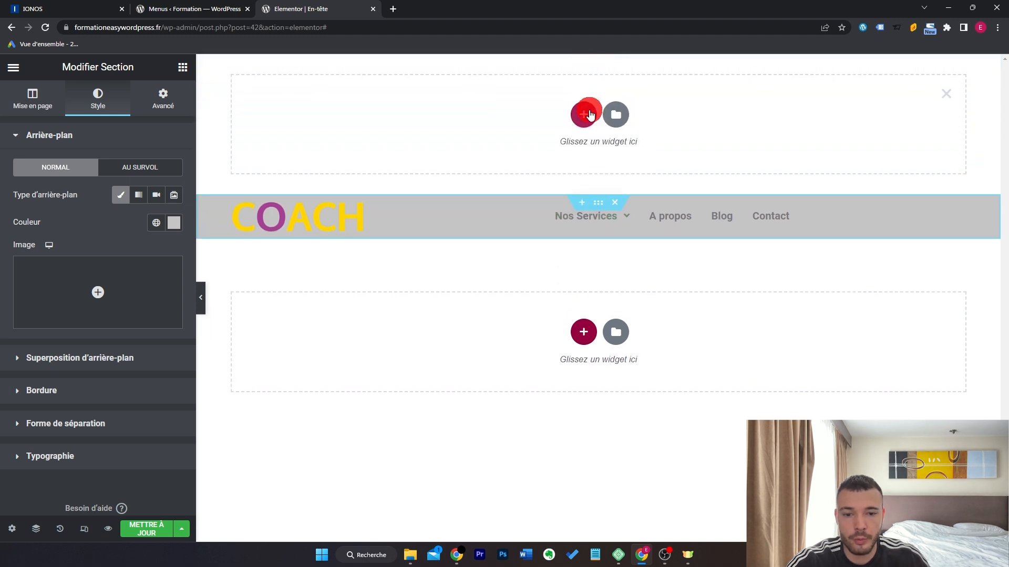
pyautogui.click(943, 96)
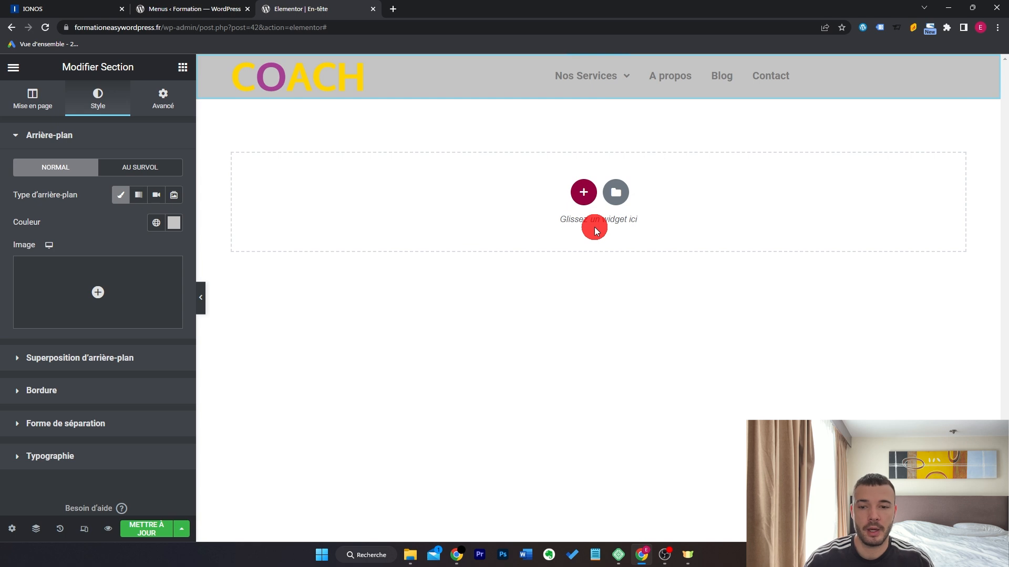
pyautogui.click(144, 530)
pyautogui.click(191, 8)
# Check the grey header on the live COACH homepage, then return to the dashboard.
pyautogui.moveTo(68, 70)
pyautogui.click(67, 90)
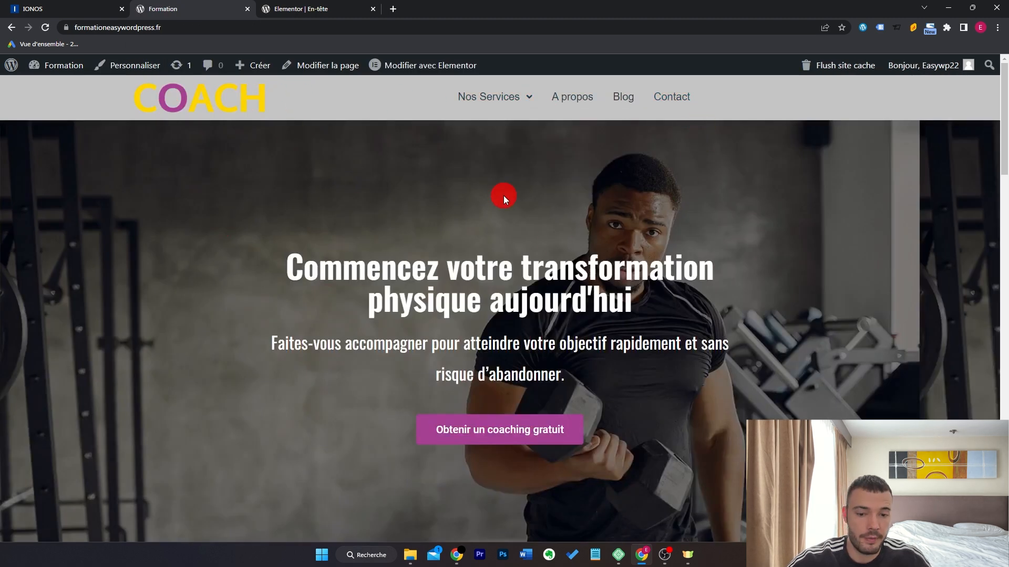
pyautogui.moveTo(64, 65)
pyautogui.click(67, 89)
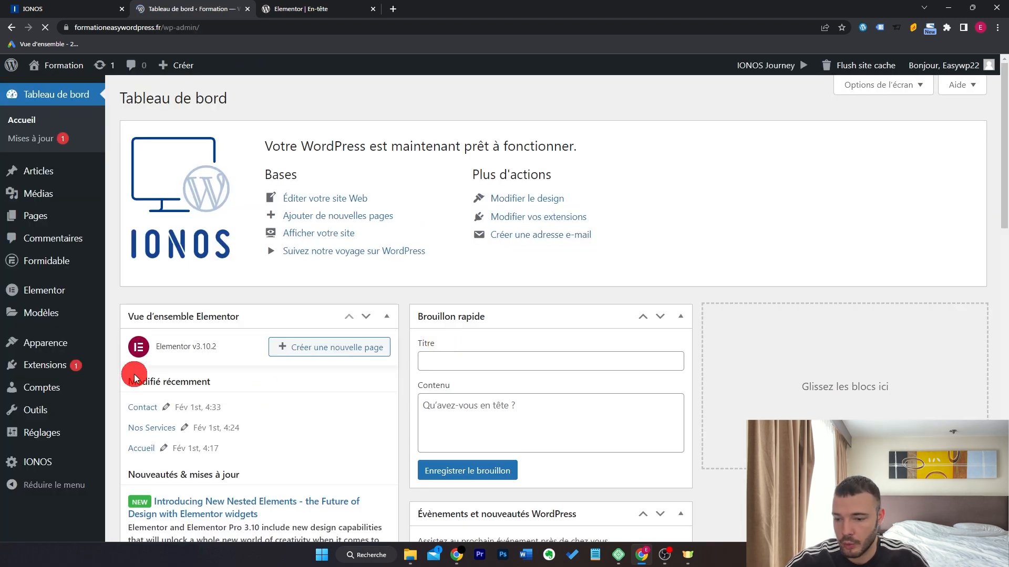
# Trash the En-tête template in the Elementor Header & Footer Builder list.
pyautogui.moveTo(81, 342)
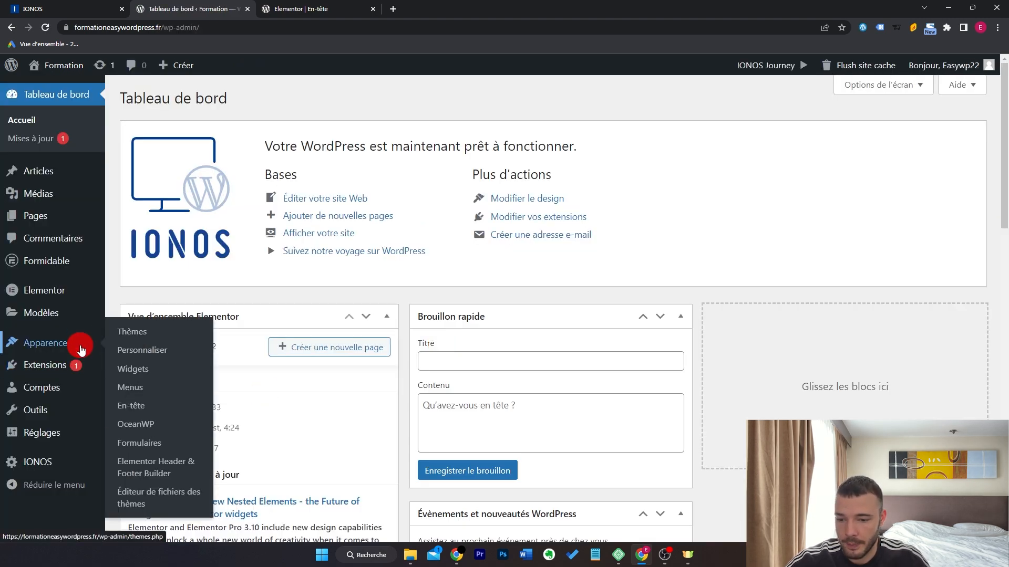
pyautogui.click(162, 461)
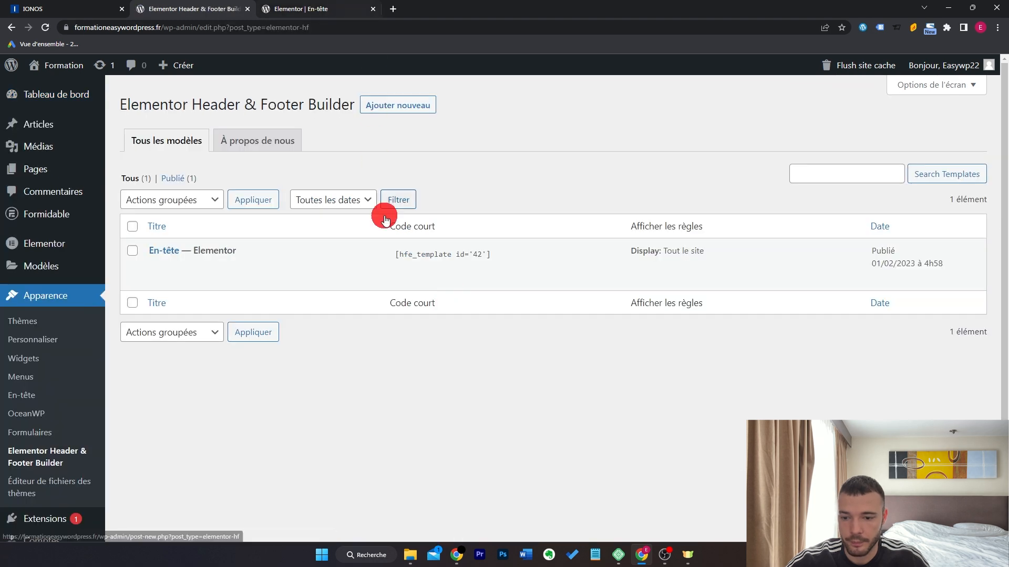
pyautogui.click(284, 267)
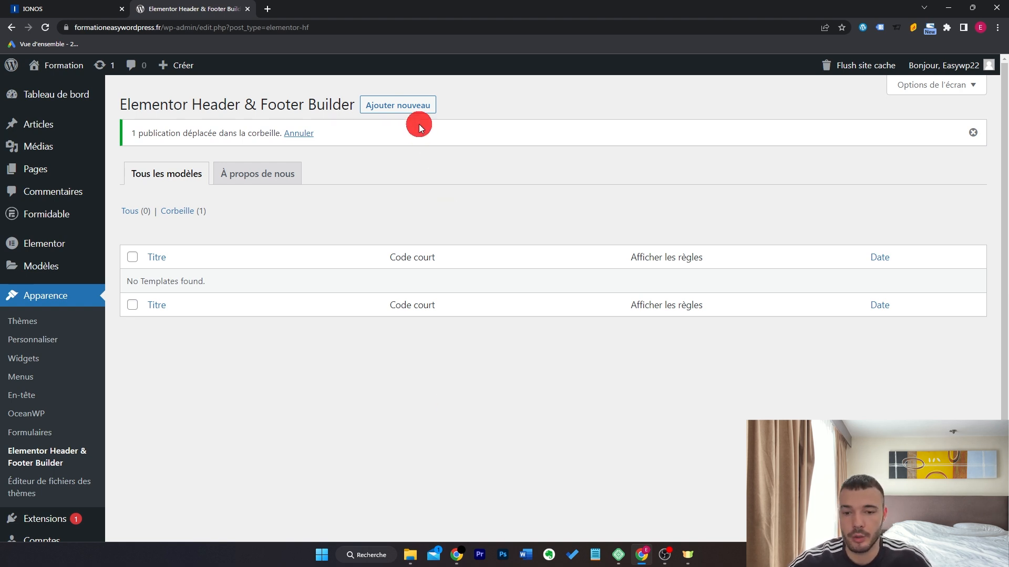
# Publish a 'Pied-de-page' template of type Pied de page on Tout le site and open it in Elementor.
pyautogui.click(417, 105)
pyautogui.write('Pied-de')
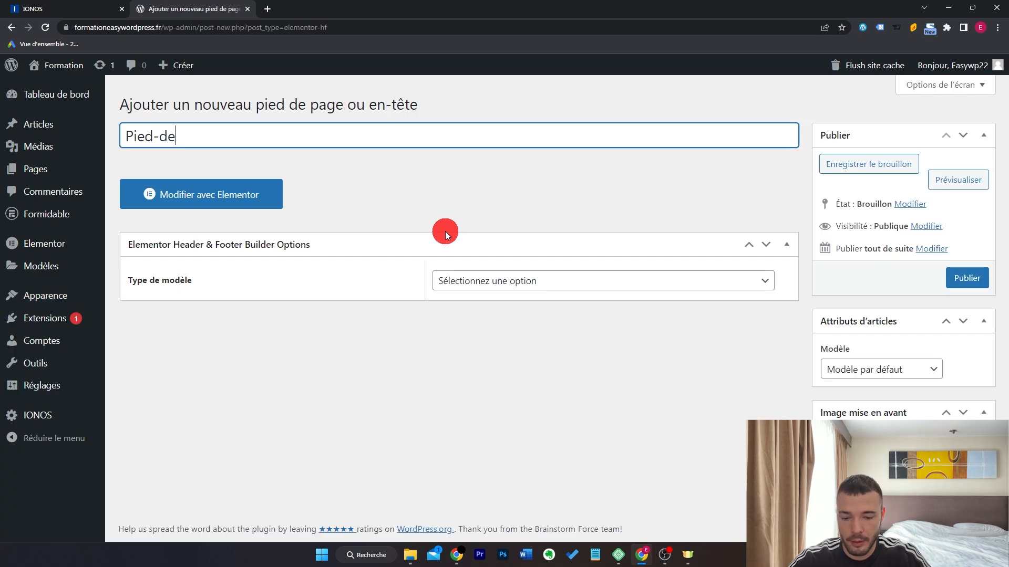
pyautogui.write('-page')
pyautogui.click(522, 280)
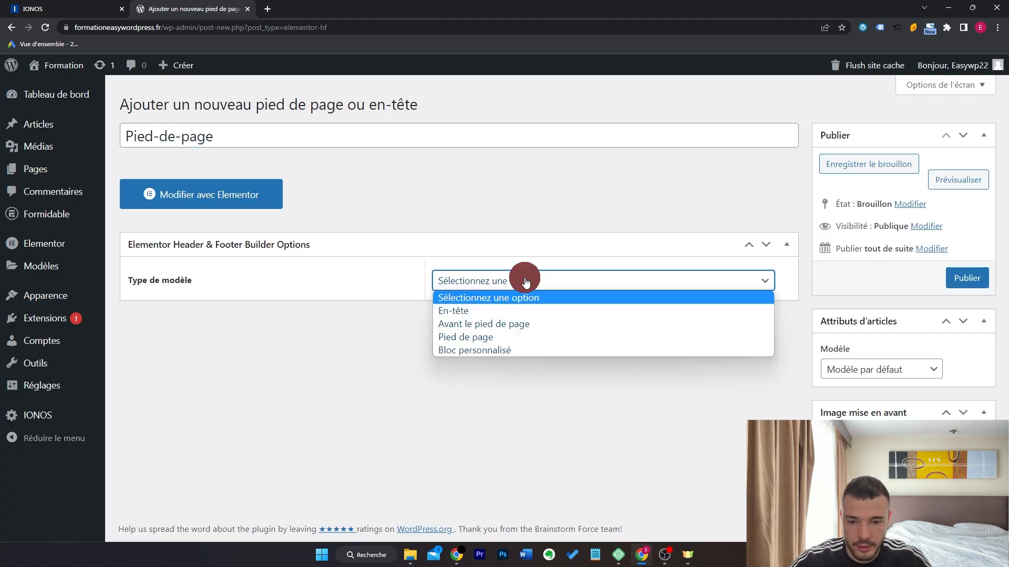
pyautogui.click(518, 337)
pyautogui.click(599, 330)
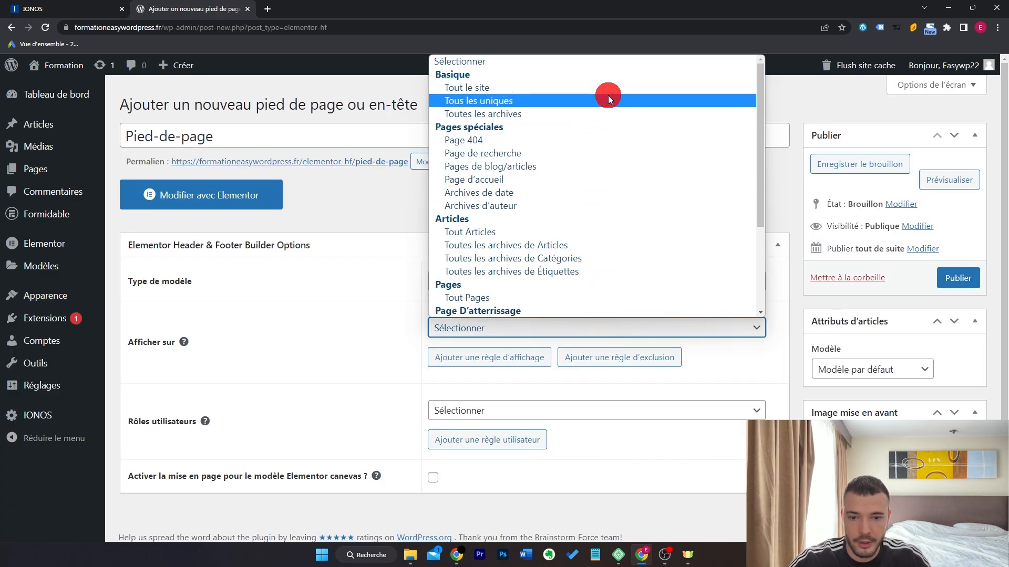
pyautogui.click(608, 89)
pyautogui.click(962, 280)
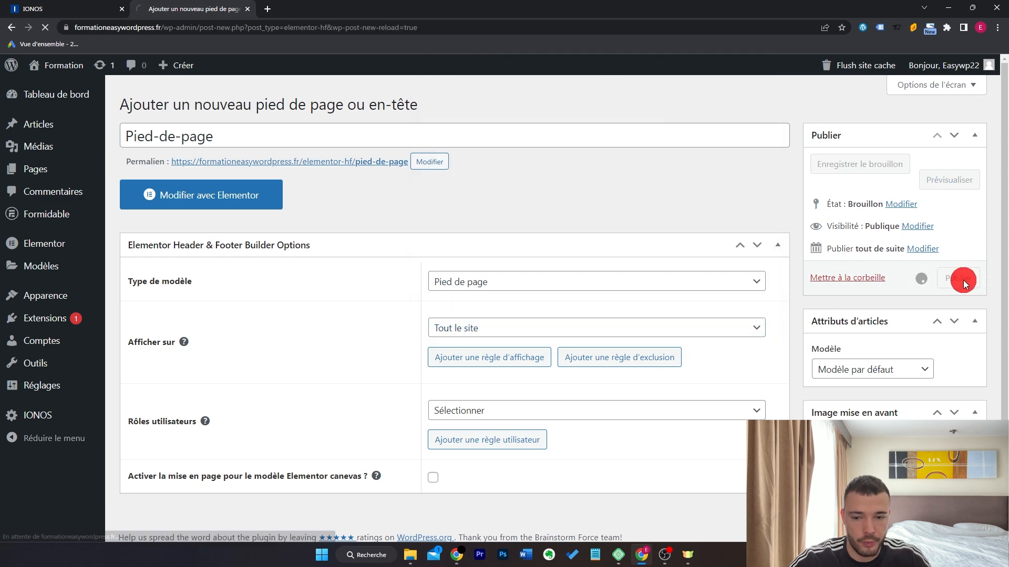
pyautogui.click(270, 228)
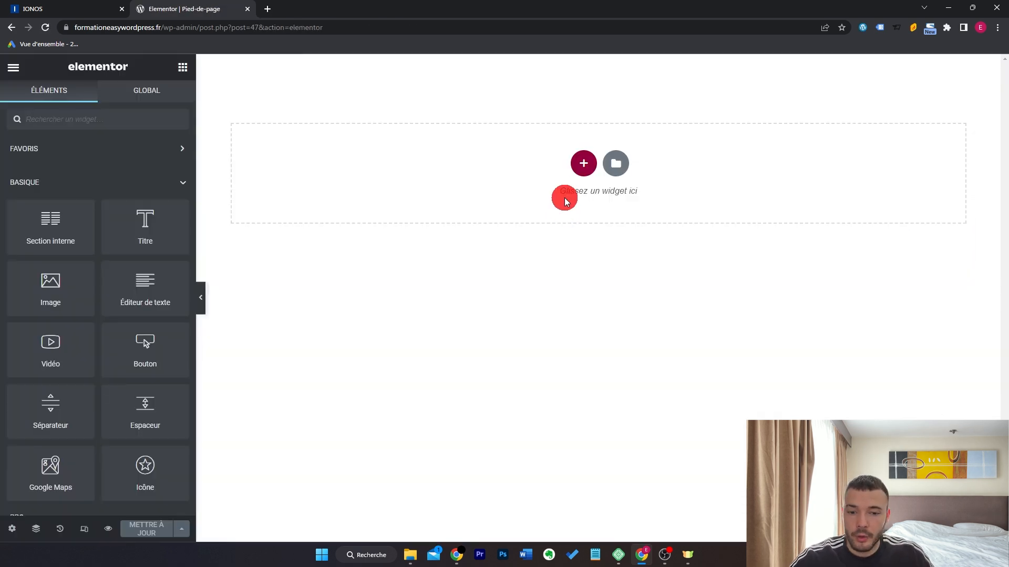
# Add a three-column section with a dark grey classic background.
pyautogui.click(580, 162)
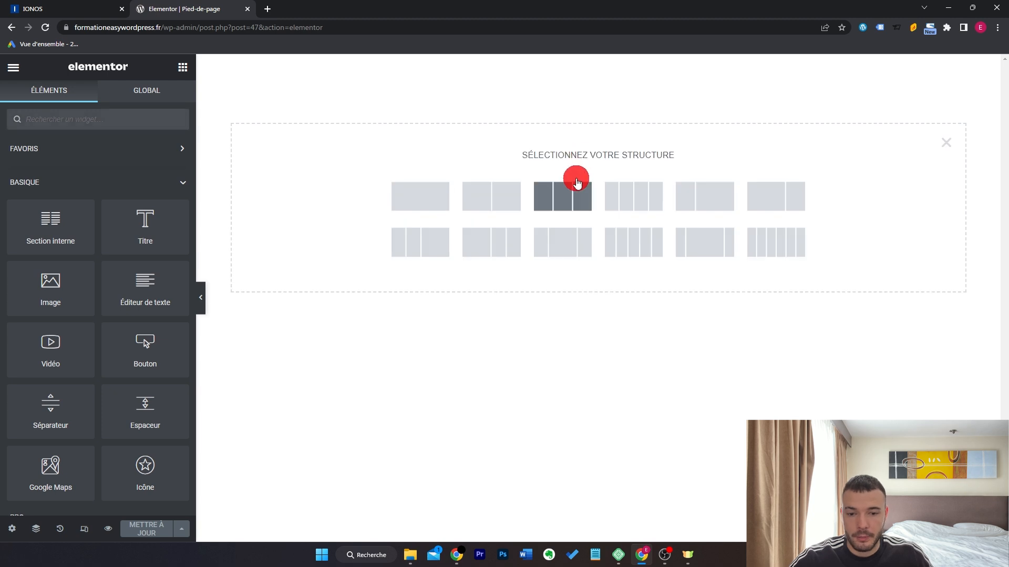
pyautogui.click(576, 185)
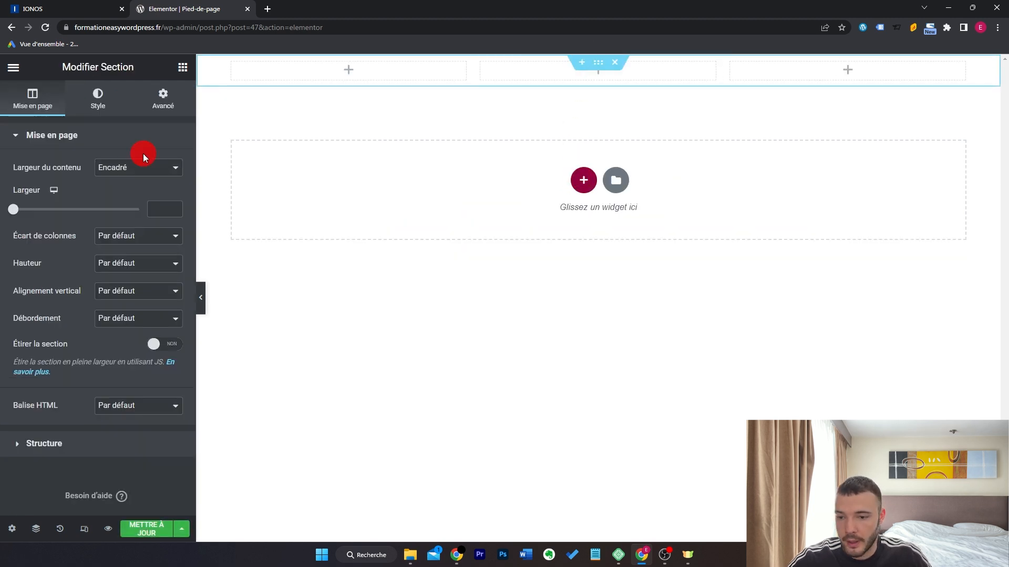
pyautogui.click(107, 90)
pyautogui.click(120, 195)
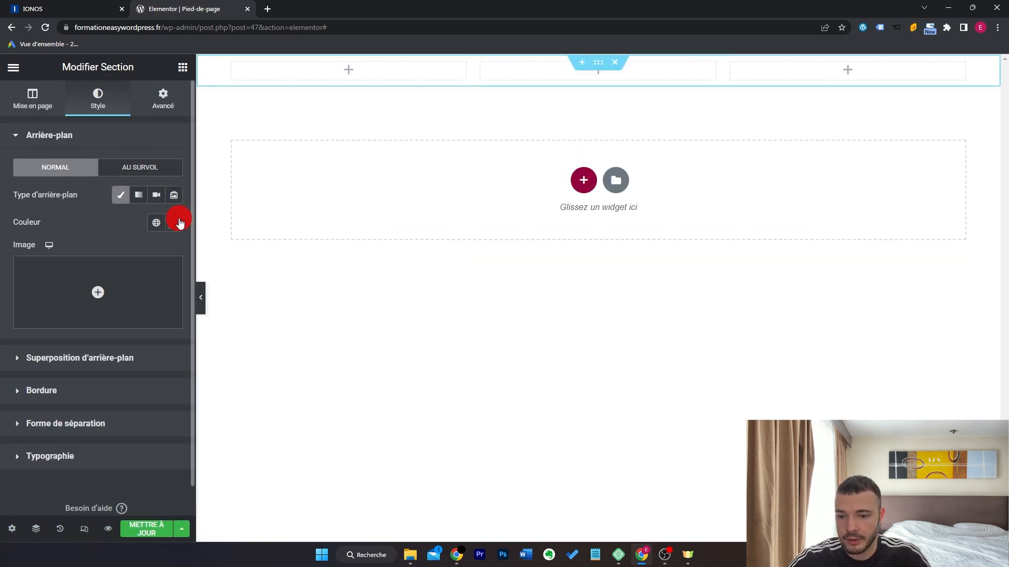
pyautogui.click(174, 222)
pyautogui.moveTo(23, 295); pyautogui.dragTo(1, 365)
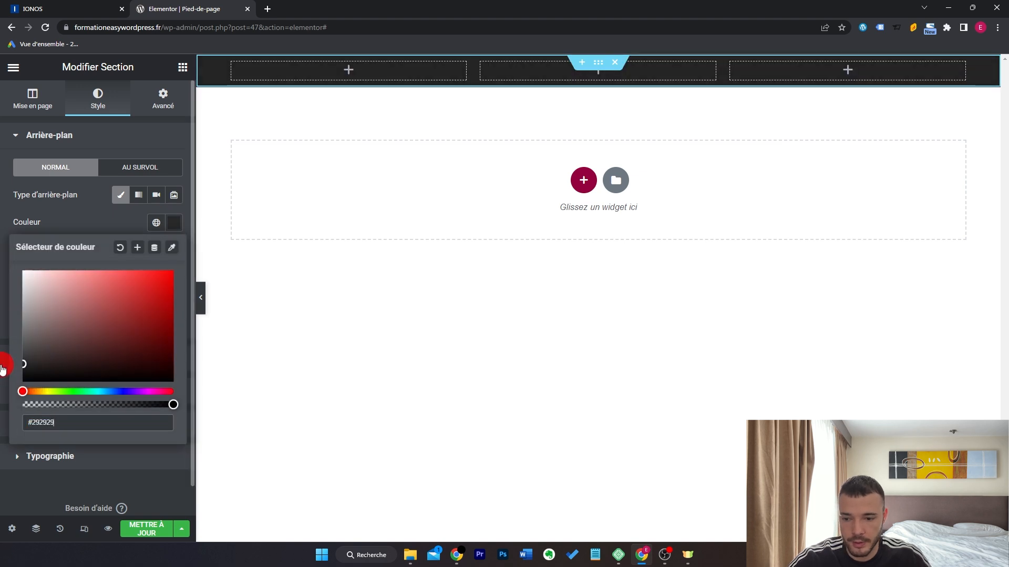
pyautogui.click(183, 68)
# Add a centred white 'Contact' heading in the first column.
pyautogui.moveTo(145, 233); pyautogui.dragTo(331, 69)
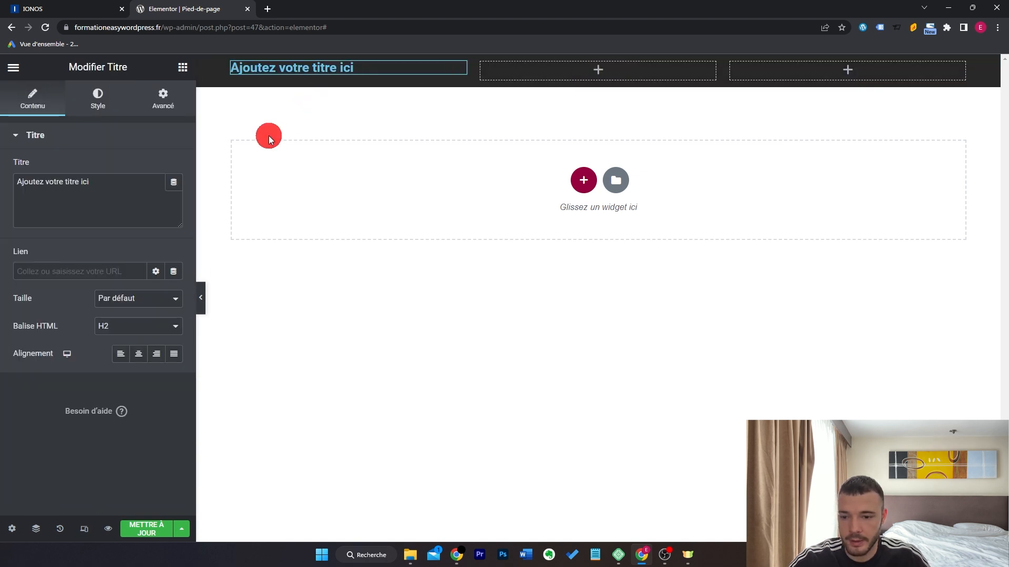
pyautogui.tripleClick(134, 195)
pyautogui.write('Contact')
pyautogui.click(138, 353)
pyautogui.click(100, 97)
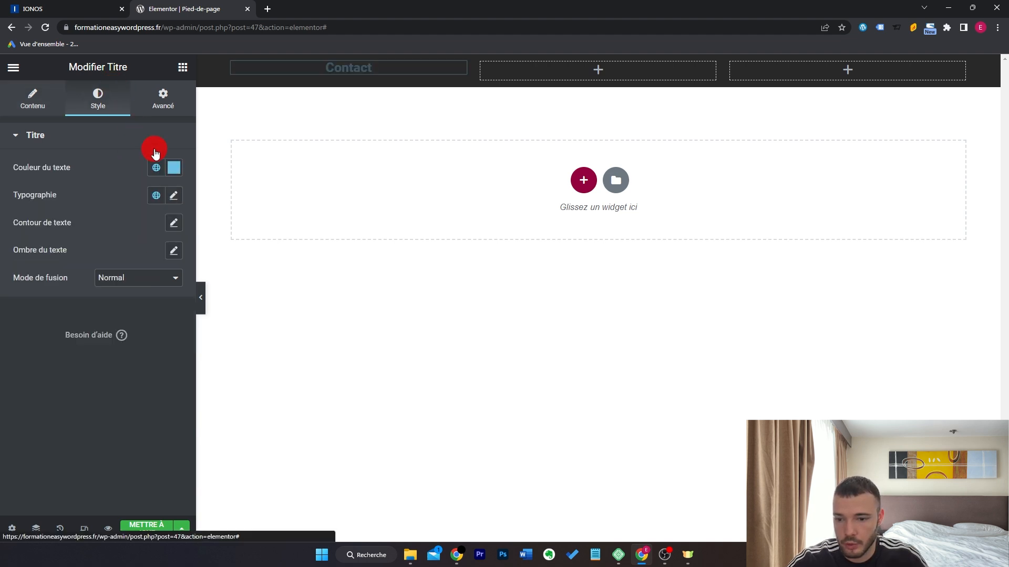
pyautogui.click(172, 169)
pyautogui.moveTo(85, 262); pyautogui.dragTo(0, 182)
pyautogui.click(79, 444)
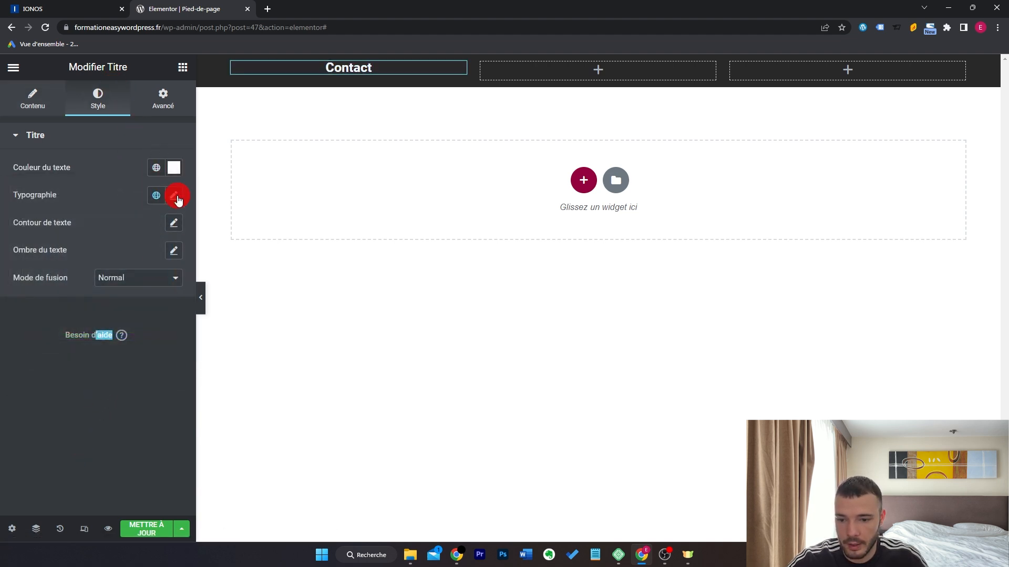
pyautogui.click(174, 195)
pyautogui.click(364, 68)
# Copy the Contact heading and paste it into the second and third columns.
pyautogui.rightClick(364, 68)
pyautogui.click(418, 124)
pyautogui.rightClick(525, 76)
pyautogui.click(578, 176)
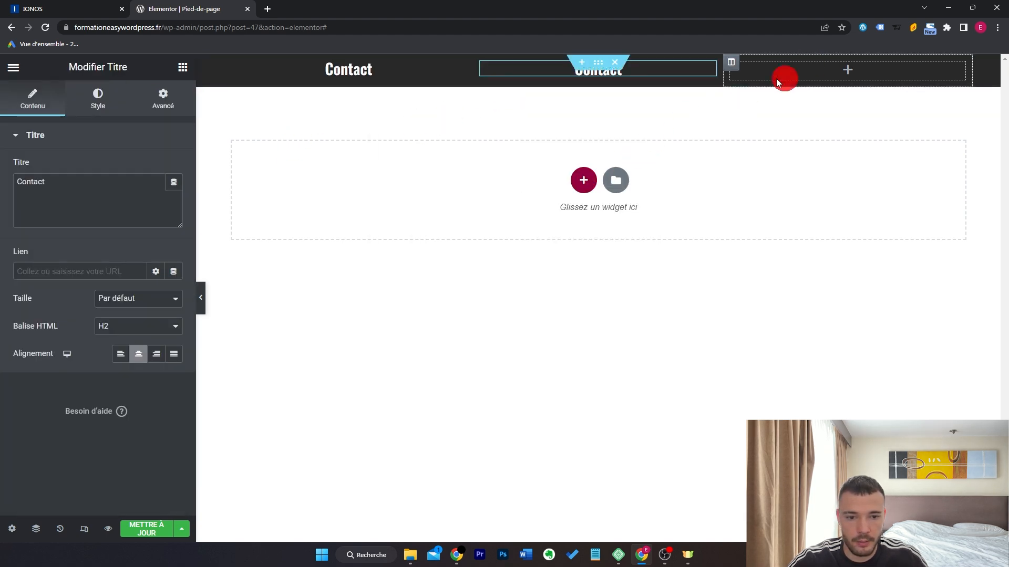
pyautogui.rightClick(815, 72)
pyautogui.click(869, 163)
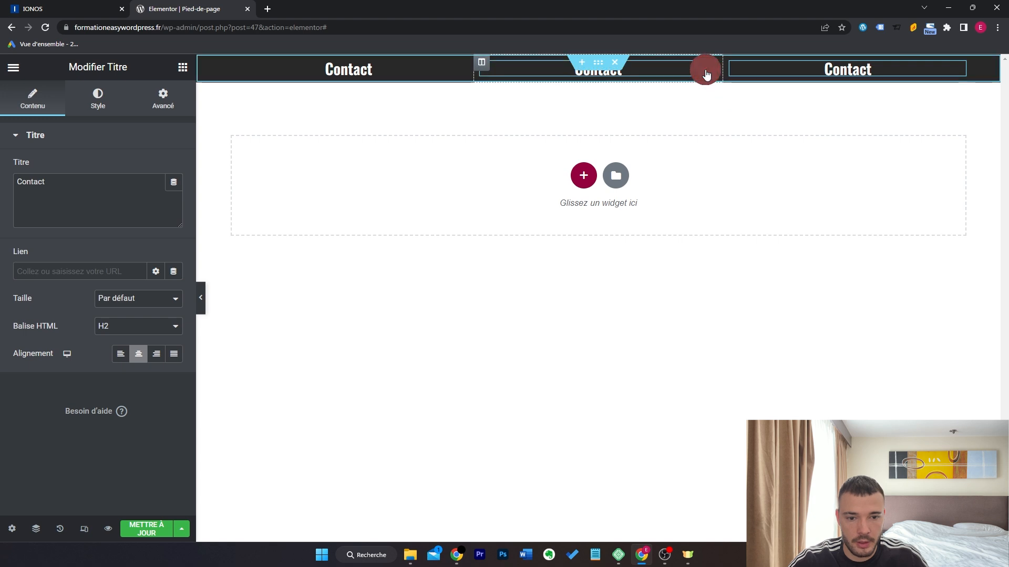
# Retitle the middle heading 'Nous suivre' and select the third heading's text.
pyautogui.click(713, 74)
pyautogui.tripleClick(109, 184)
pyautogui.write('Nous sui')
pyautogui.press('BackSpace')
pyautogui.write('uivre')
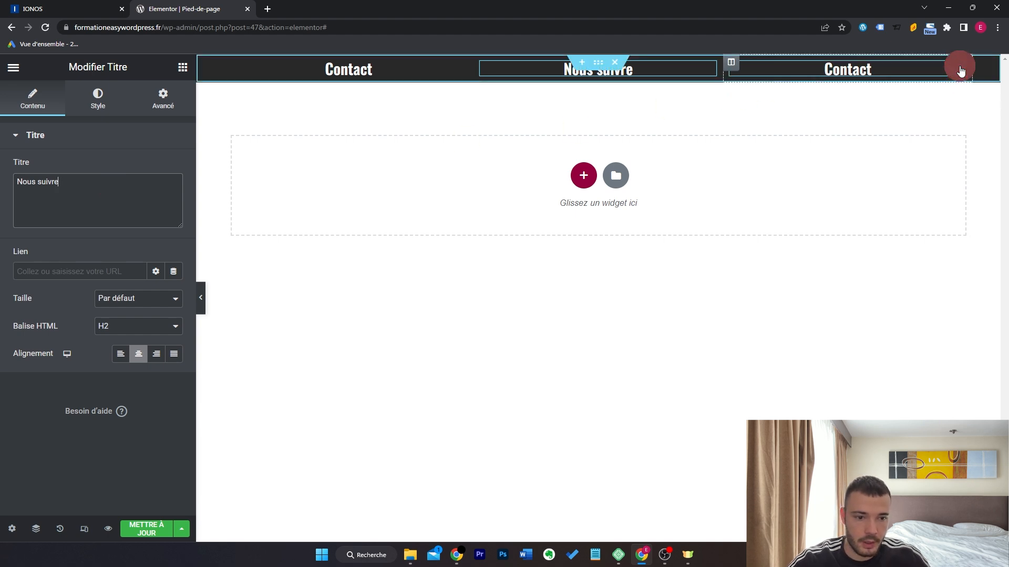
pyautogui.click(959, 69)
pyautogui.tripleClick(118, 206)
# Retitle the third heading 'Informations' and place an icon list under Contact.
pyautogui.write('Informations')
pyautogui.click(183, 68)
pyautogui.click(146, 123)
pyautogui.write('liste')
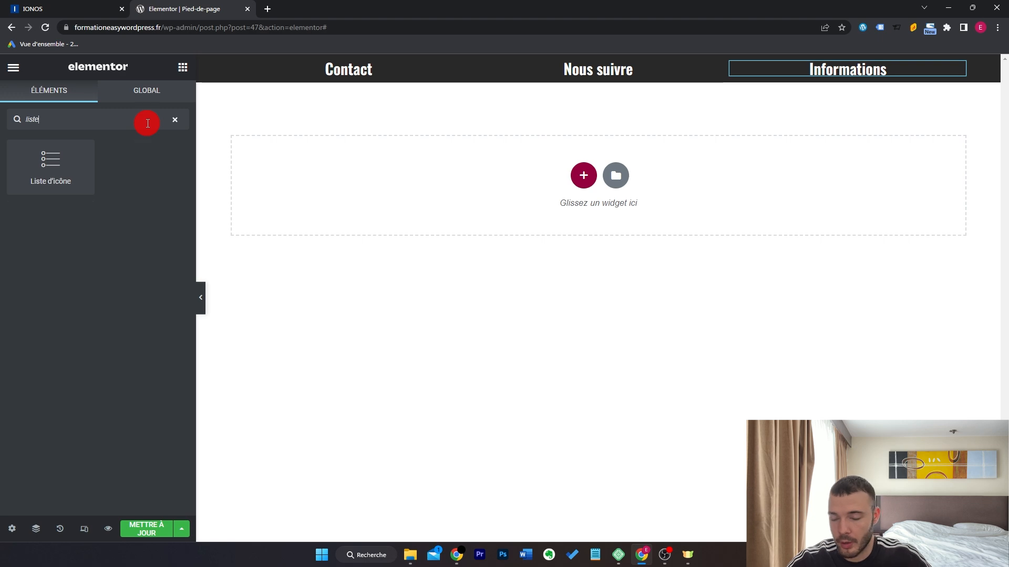
pyautogui.moveTo(63, 165); pyautogui.dragTo(349, 103)
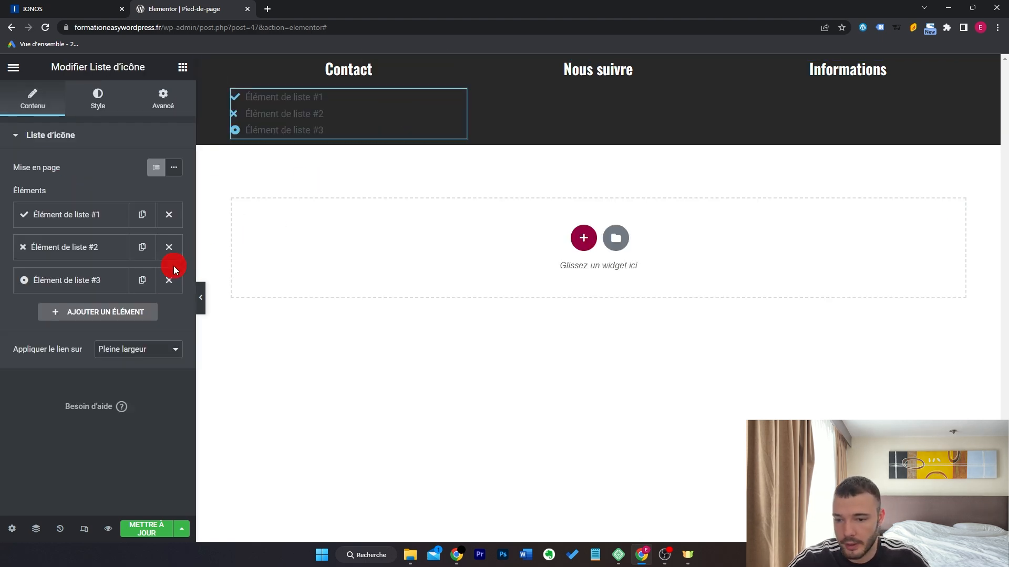
# Remove the third list item and give the first a phone icon and the phone number.
pyautogui.click(165, 280)
pyautogui.click(100, 216)
pyautogui.click(130, 336)
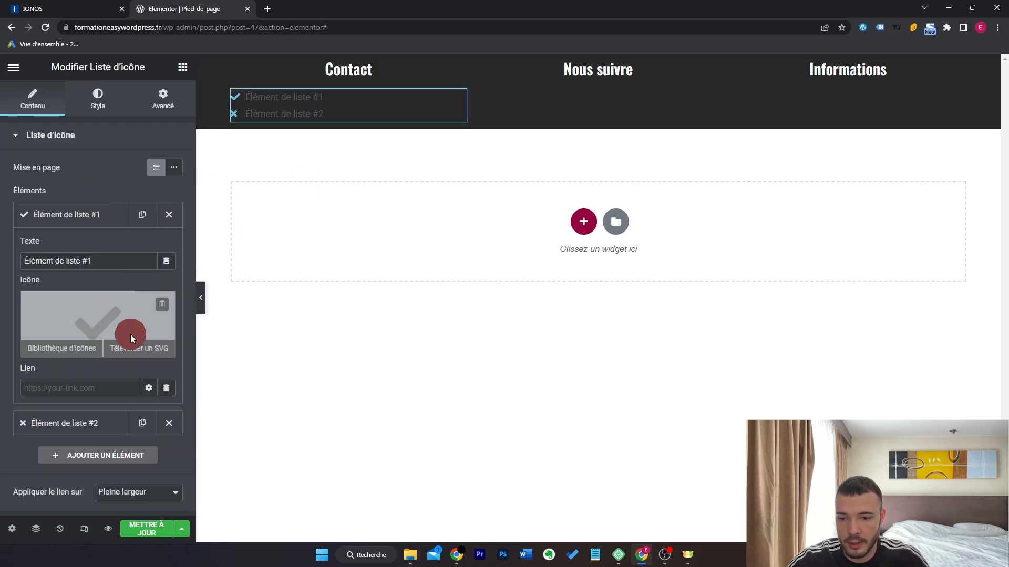
pyautogui.click(484, 126)
pyautogui.write('phone')
pyautogui.doubleClick(454, 270)
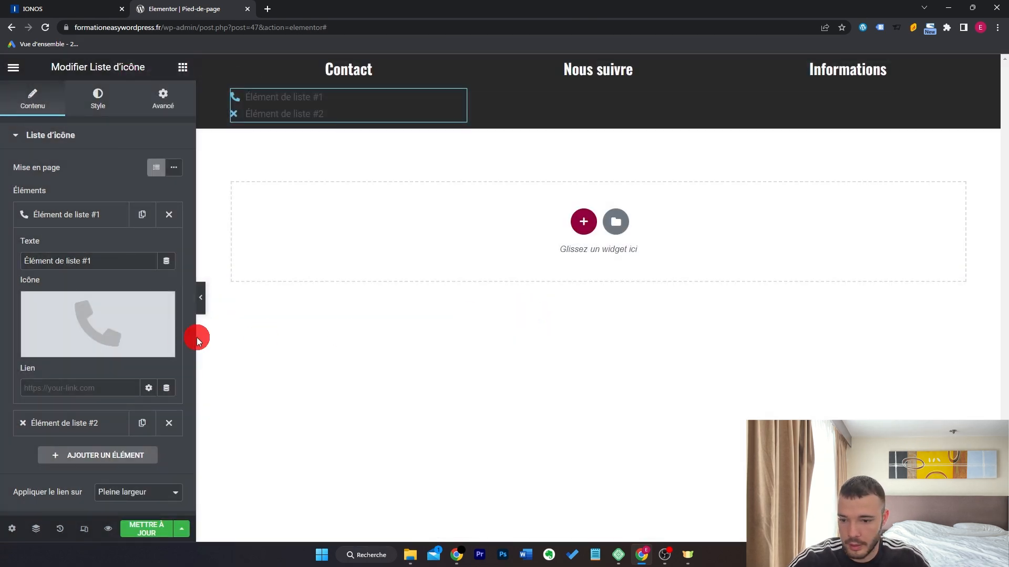
pyautogui.click(110, 263)
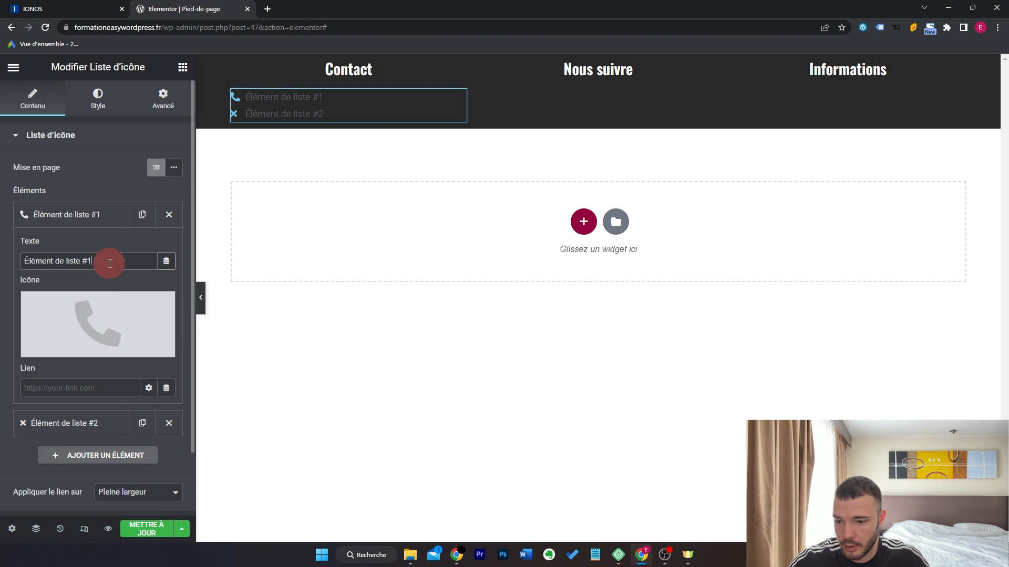
pyautogui.write('0123456789')
# Give the second list item the envelope icon.
pyautogui.click(59, 423)
pyautogui.click(92, 353)
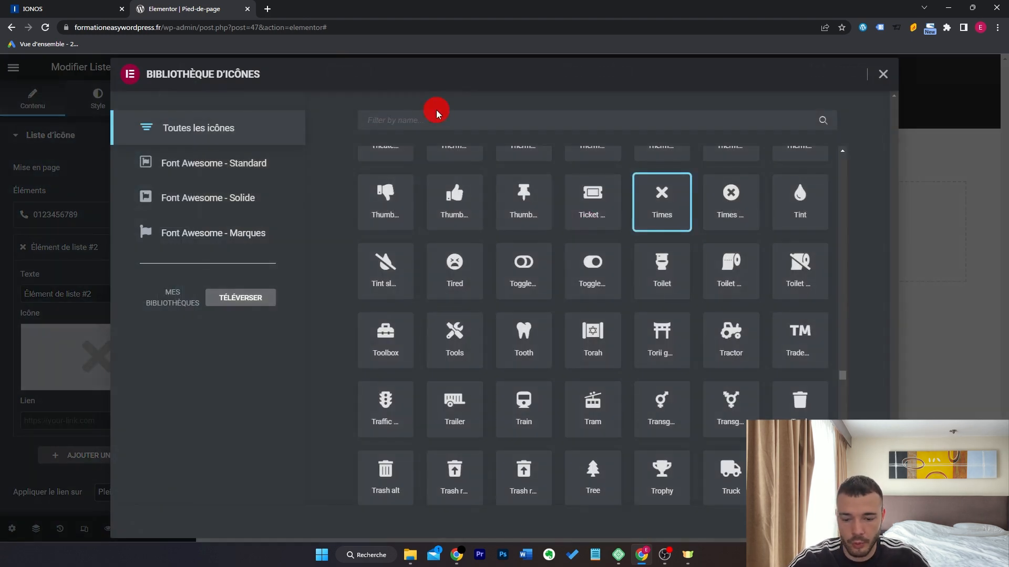
pyautogui.click(437, 112)
pyautogui.write('envel')
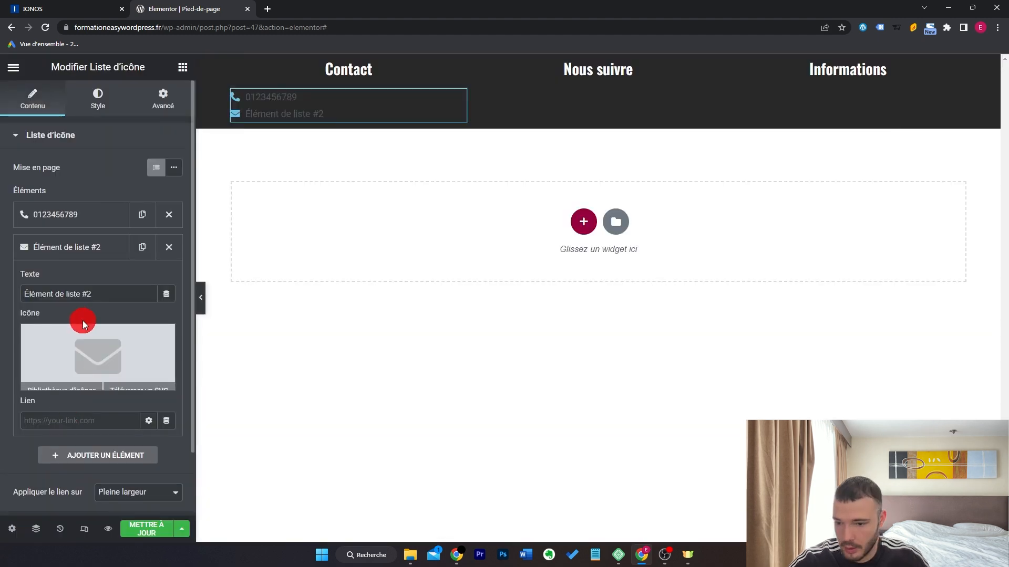
pyautogui.click(98, 296)
pyautogui.click(108, 243)
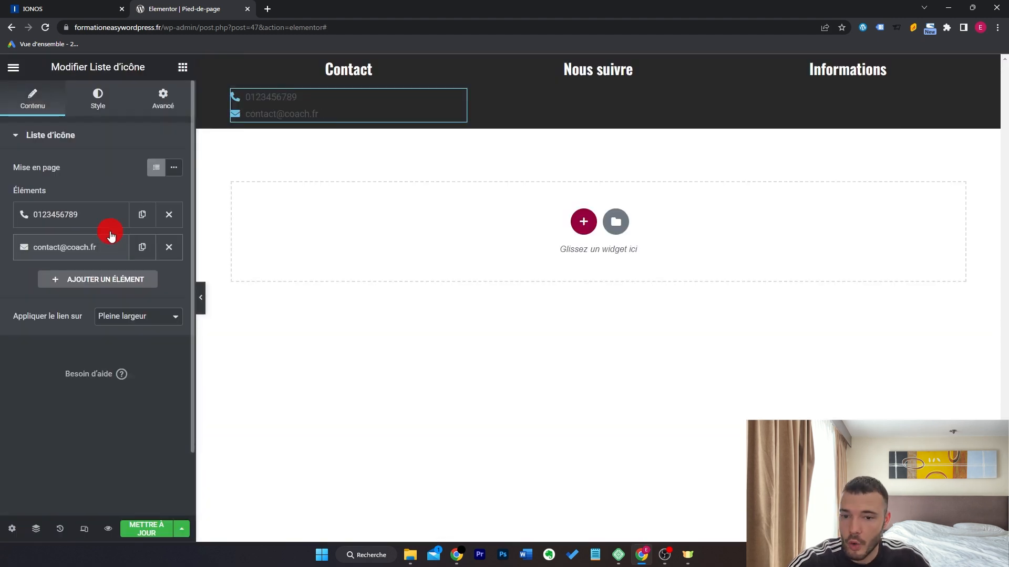
# Centre the icon list and set its icons to white at 18 px.
pyautogui.click(98, 100)
pyautogui.click(148, 208)
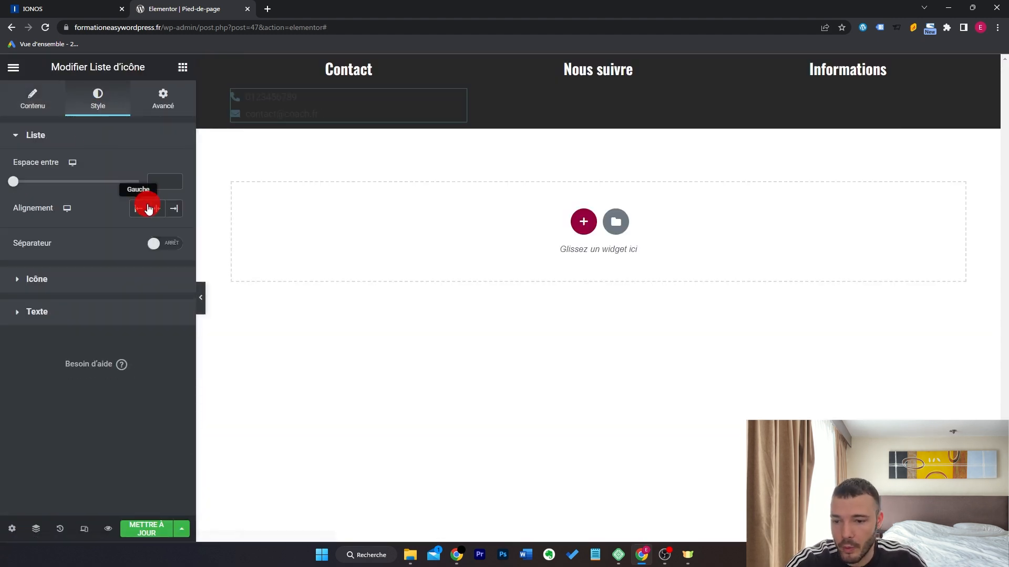
pyautogui.click(115, 283)
pyautogui.click(174, 200)
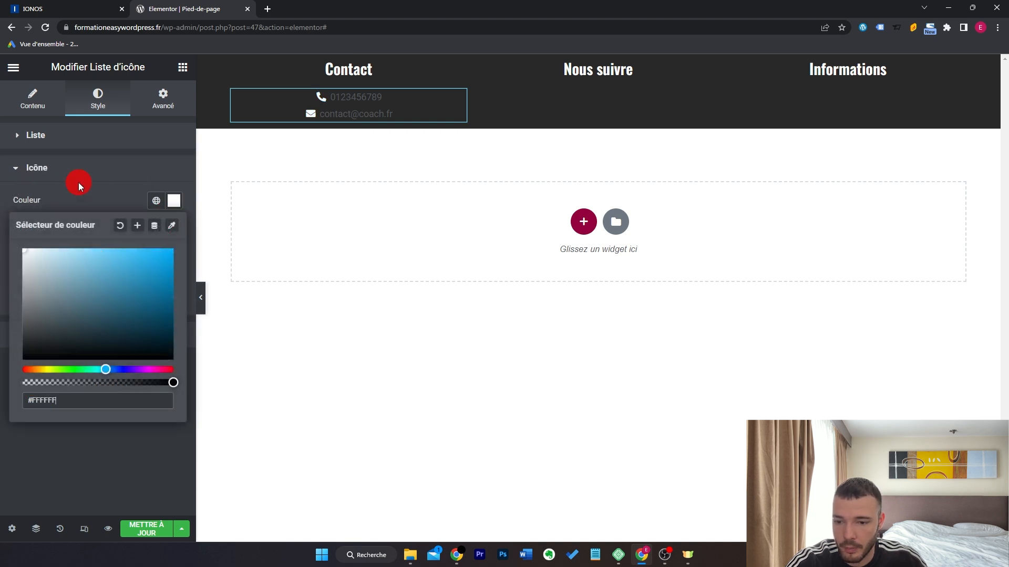
pyautogui.click(97, 176)
pyautogui.click(106, 179)
pyautogui.click(175, 266)
pyautogui.click(175, 266)
pyautogui.click(175, 267)
pyautogui.click(176, 266)
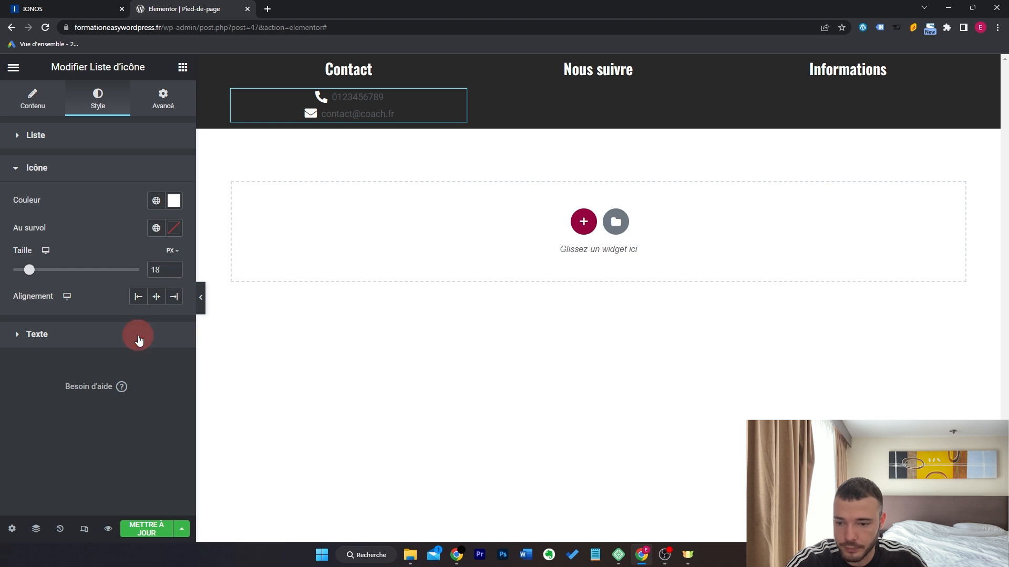
# Make the list text white and begin choosing its font family.
pyautogui.click(138, 336)
pyautogui.click(174, 233)
pyautogui.moveTo(15, 283); pyautogui.dragTo(15, 277)
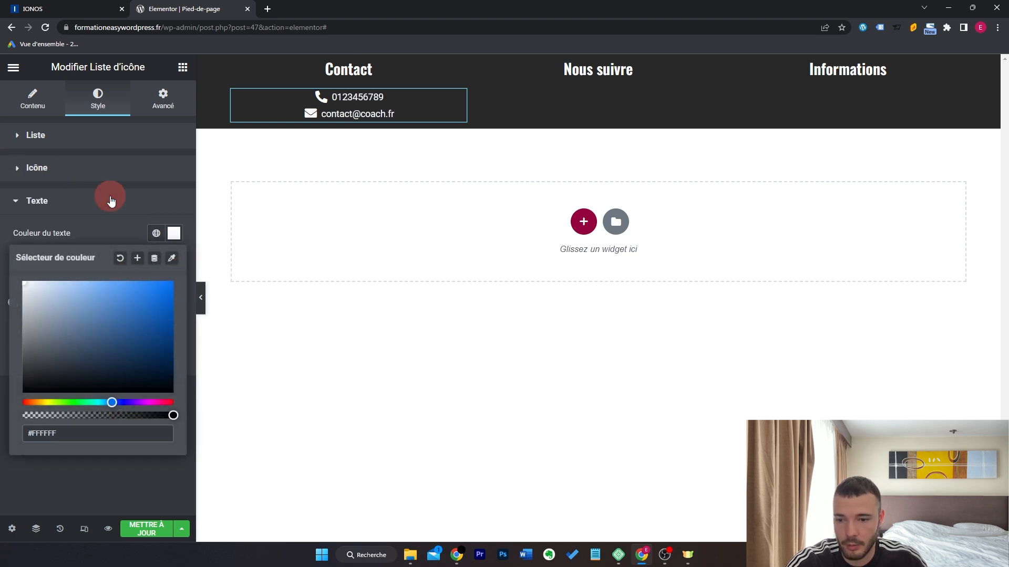
pyautogui.click(110, 199)
pyautogui.click(149, 391)
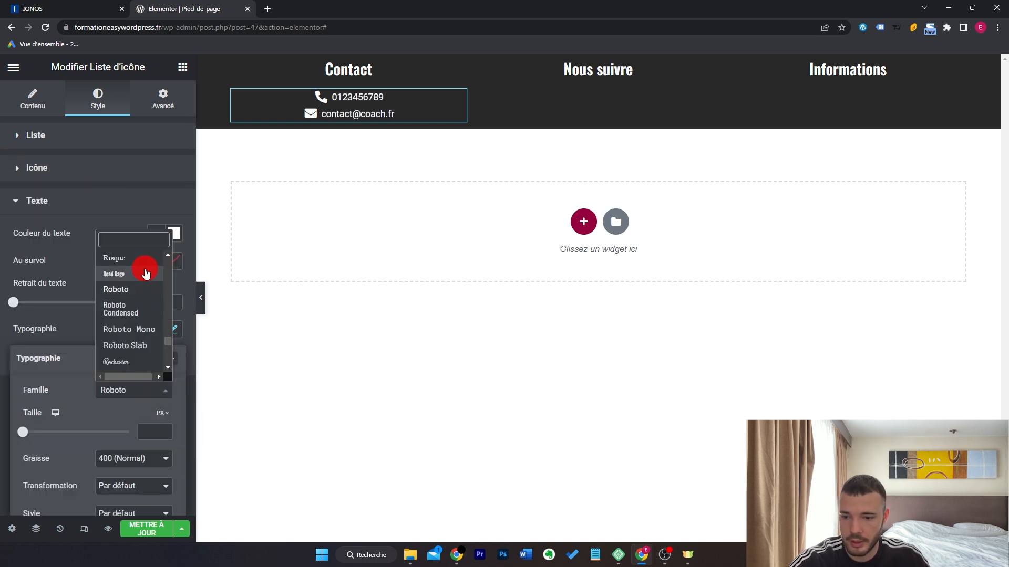
pyautogui.click(140, 242)
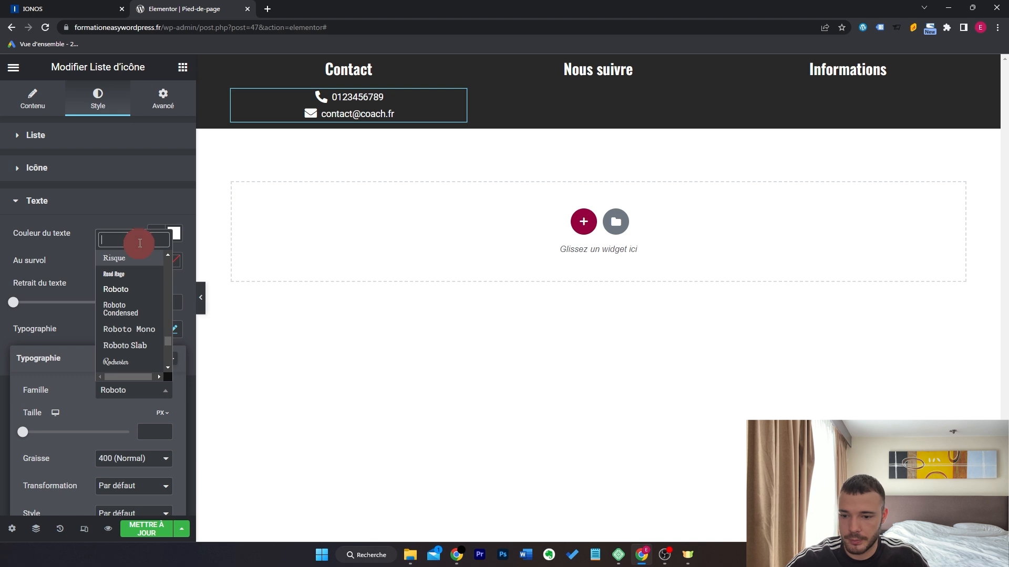
# Add a Social Icons widget, found by searching 'rés', under Nous suivre.
pyautogui.write('os')
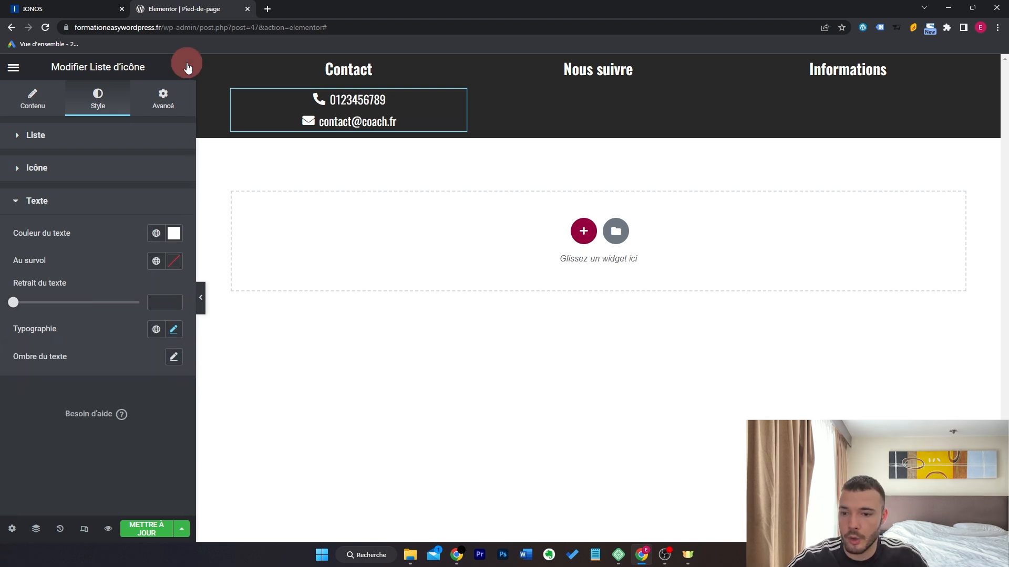
pyautogui.click(183, 67)
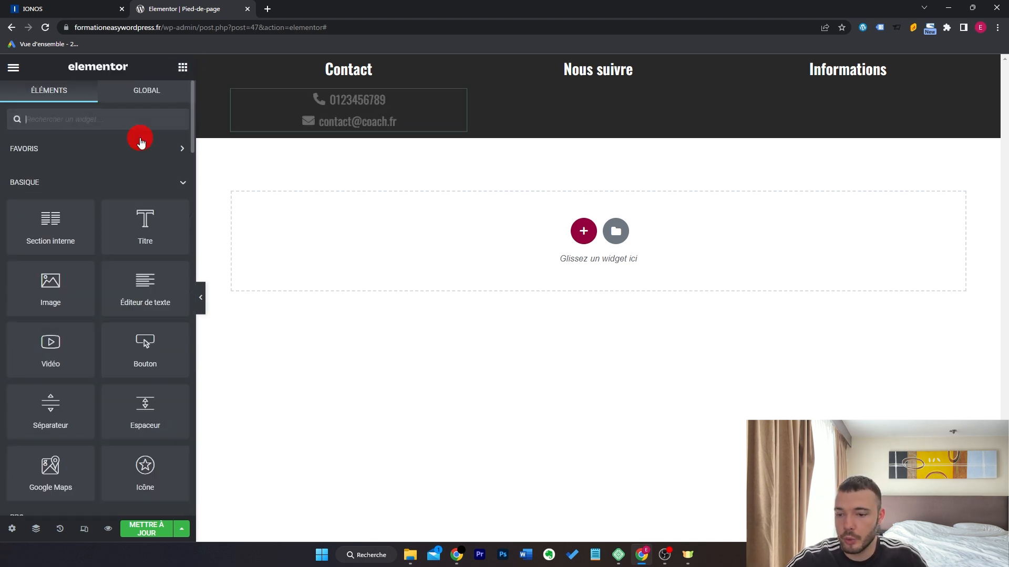
pyautogui.write('r')
pyautogui.press('BackSpace')
pyautogui.write('rés')
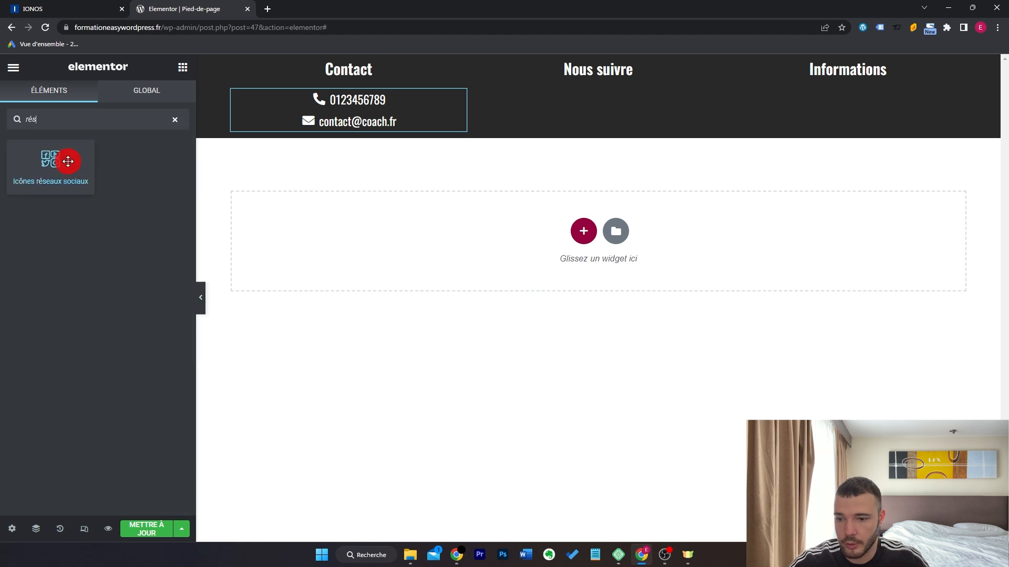
pyautogui.moveTo(70, 163); pyautogui.dragTo(614, 77)
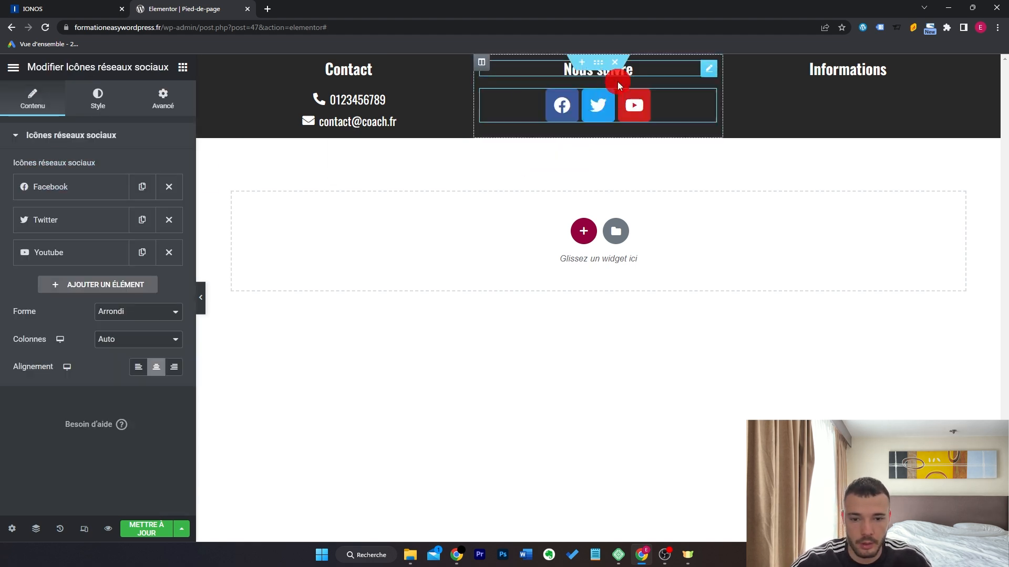
# Replace the Facebook social icon with Instagram.
pyautogui.click(97, 199)
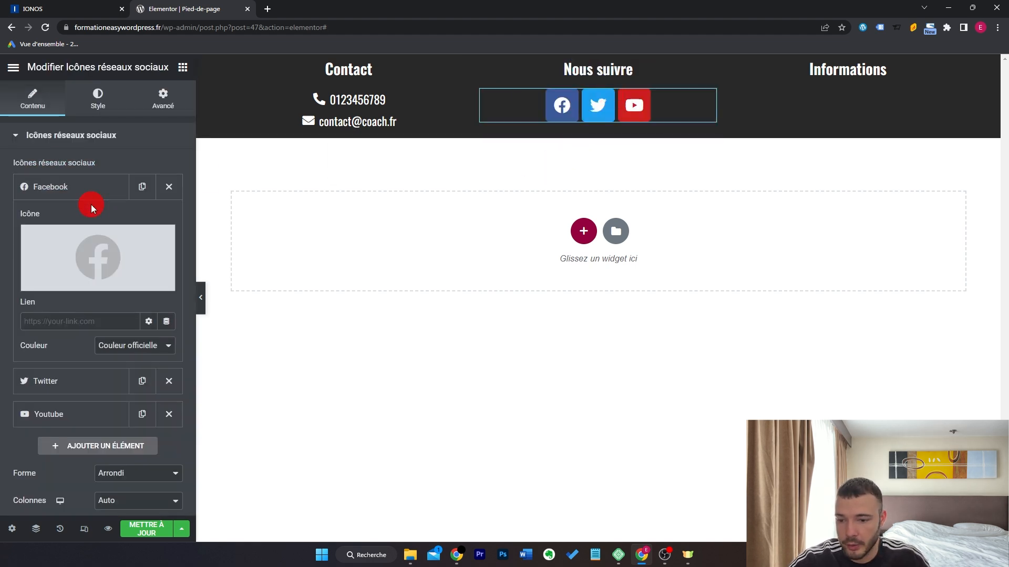
pyautogui.click(97, 249)
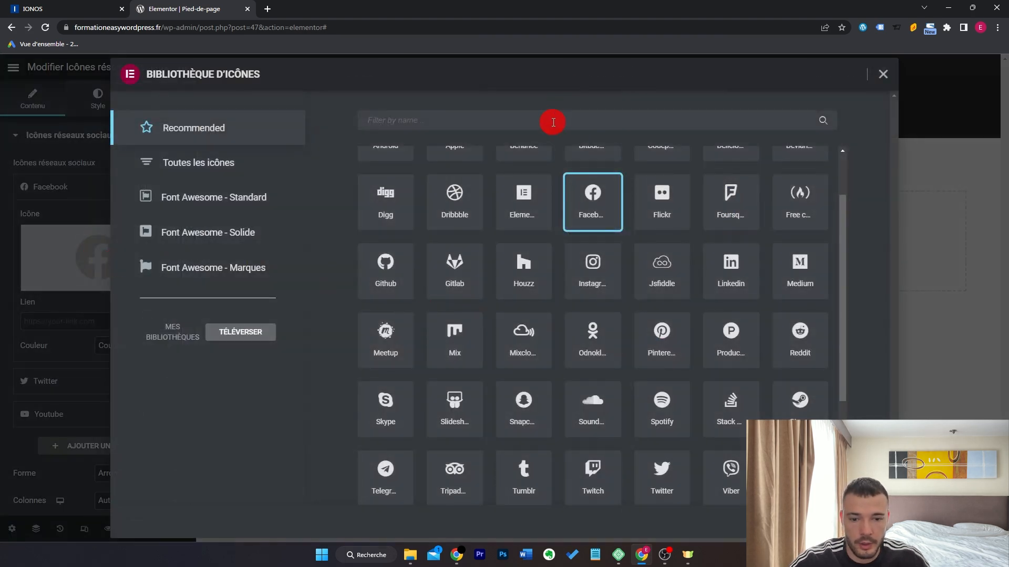
pyautogui.click(597, 275)
pyautogui.click(855, 522)
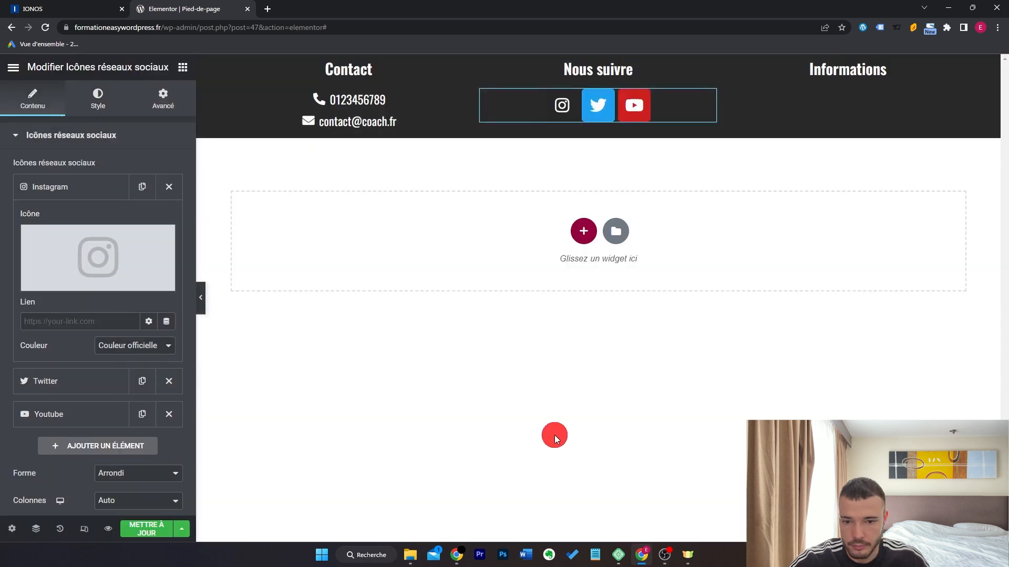
pyautogui.click(102, 328)
pyautogui.click(85, 187)
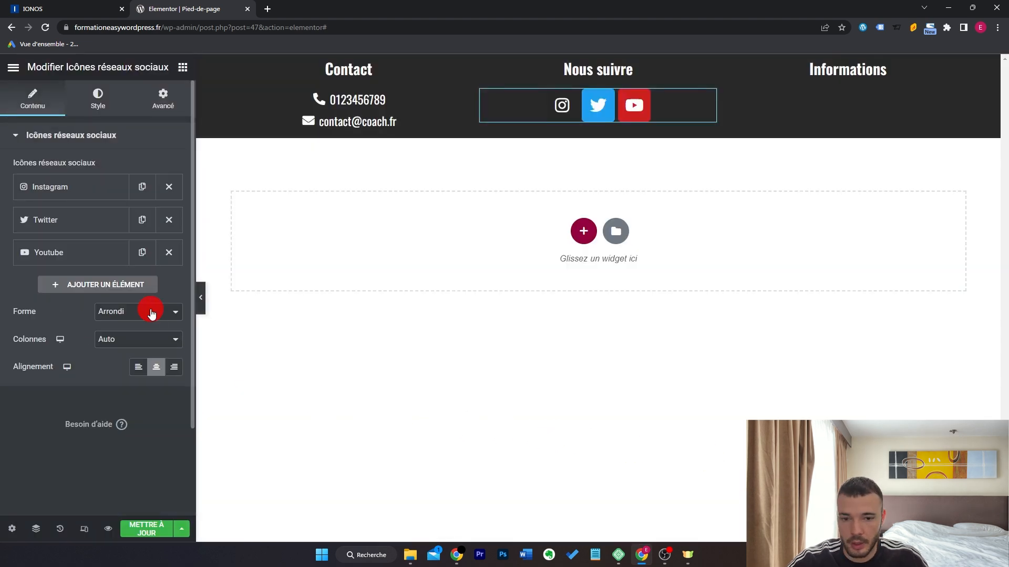
# Set the social icons to a custom colour with a fully transparent primary colour.
pyautogui.click(102, 114)
pyautogui.click(137, 167)
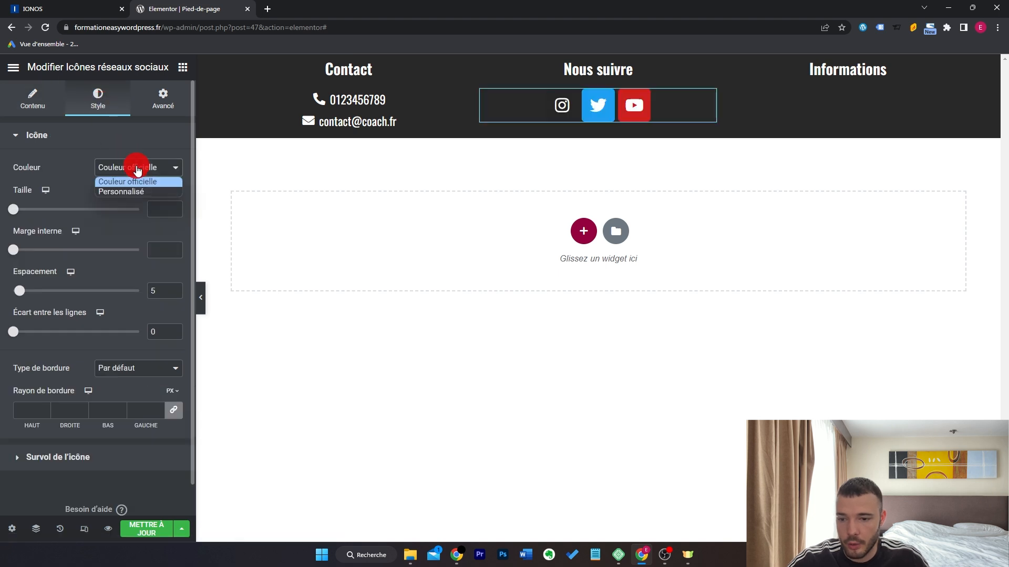
pyautogui.click(131, 192)
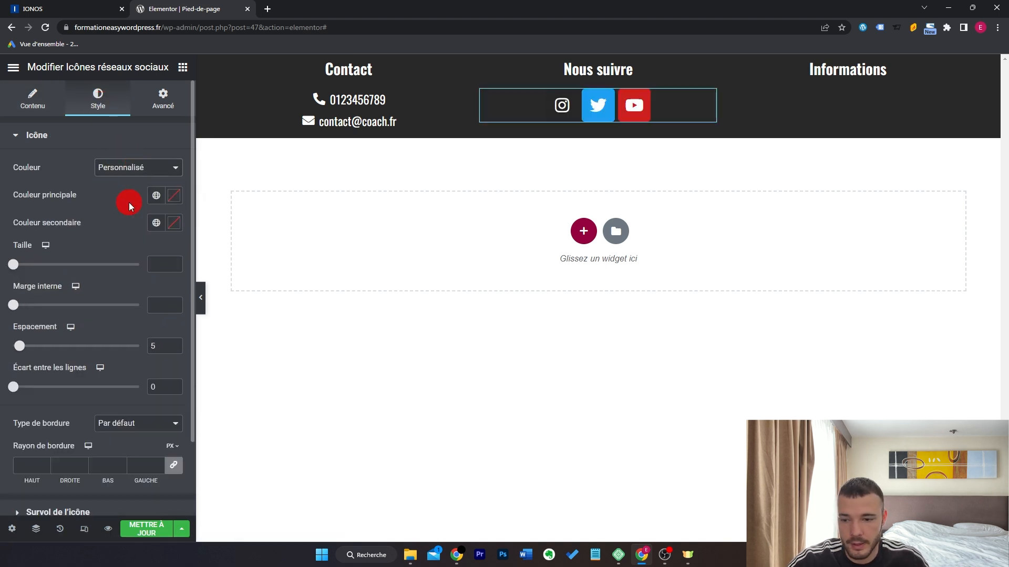
pyautogui.click(173, 196)
pyautogui.moveTo(174, 377); pyautogui.dragTo(2, 365)
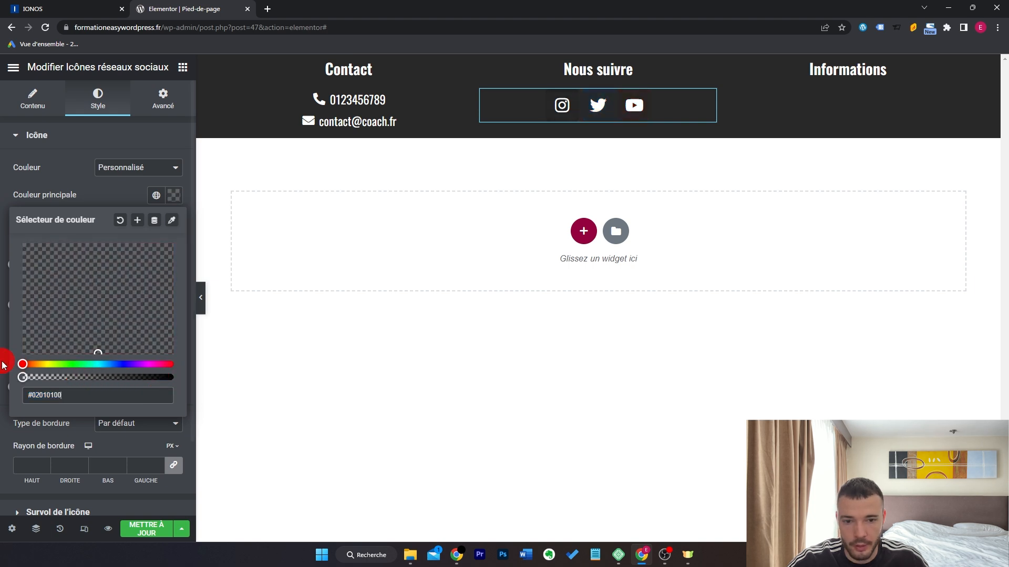
pyautogui.click(100, 186)
pyautogui.click(468, 239)
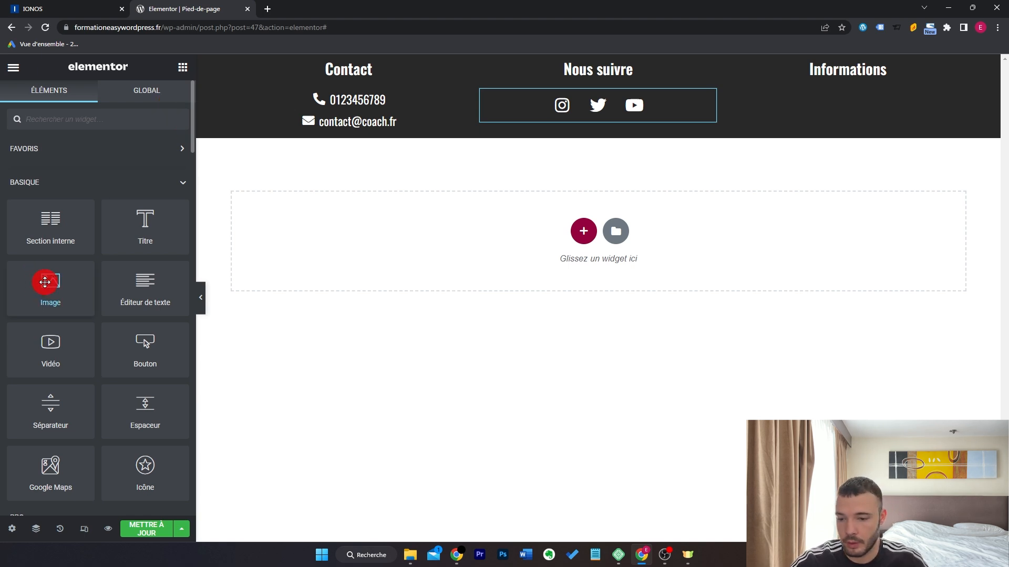
# Add a Text Editor to Informations with lines 'Mentions Légales' and 'Politique de confidentialité'.
pyautogui.moveTo(129, 284); pyautogui.dragTo(841, 90)
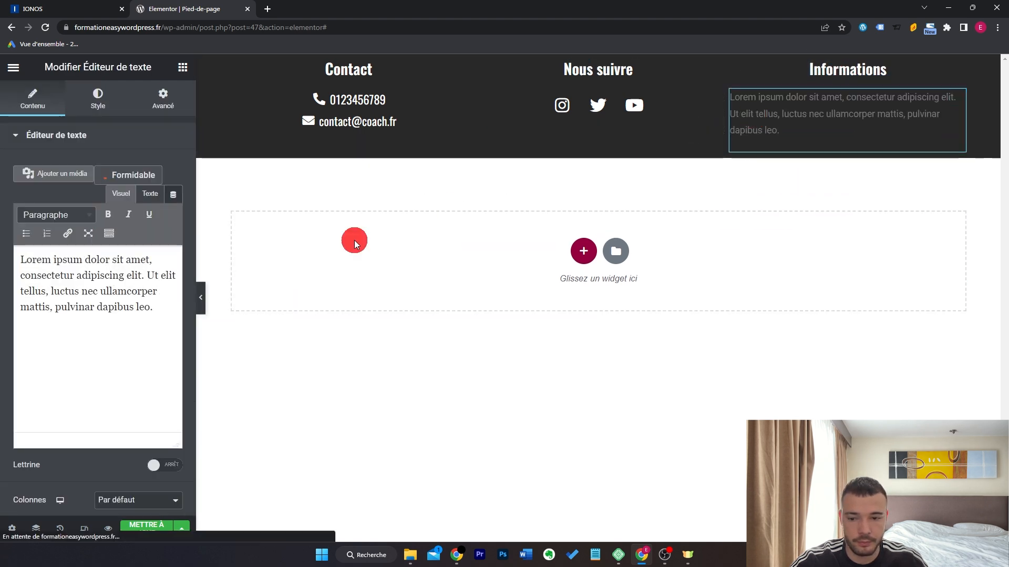
pyautogui.click(162, 315)
pyautogui.hotkey('ctrl', 'a')
pyautogui.write('Me')
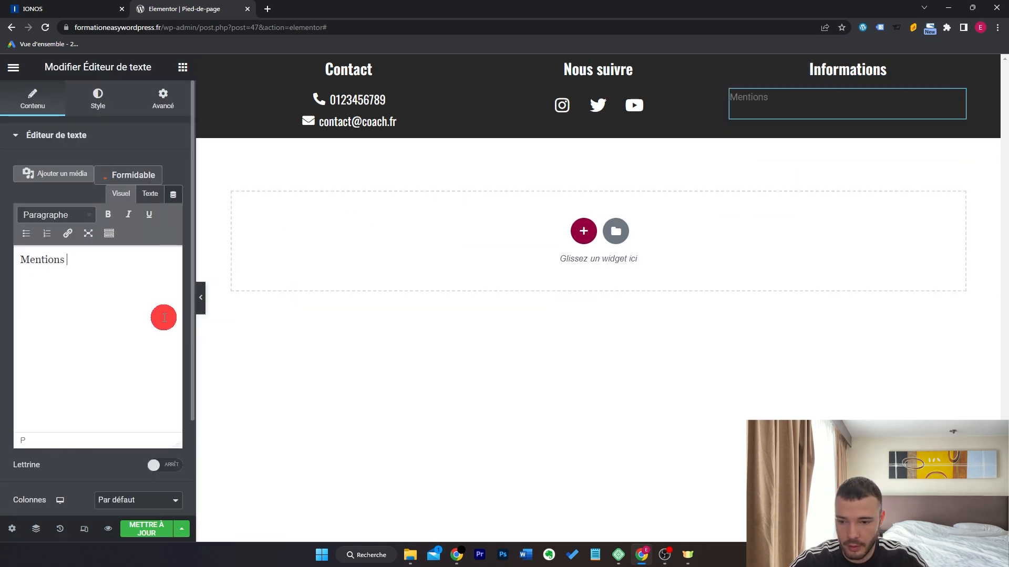
pyautogui.write('ntions Légales')
pyautogui.press('Return')
pyautogui.write('Politi')
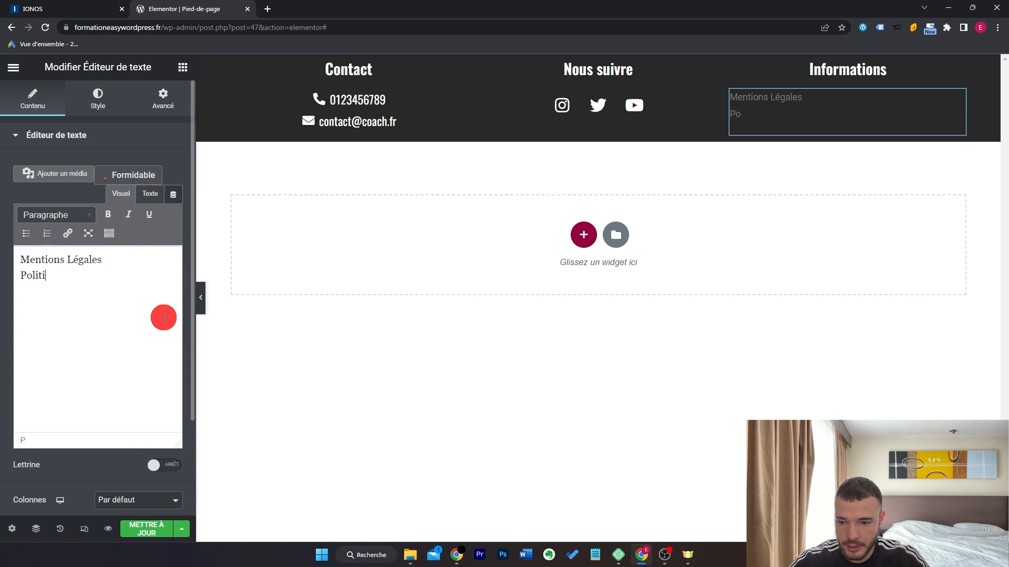
pyautogui.write('que de confiden')
pyautogui.press('BackSpace')
pyautogui.write('entialité')
# Link both Mentions Légales and Politique de confidentialité to '/'.
pyautogui.tripleClick(78, 260)
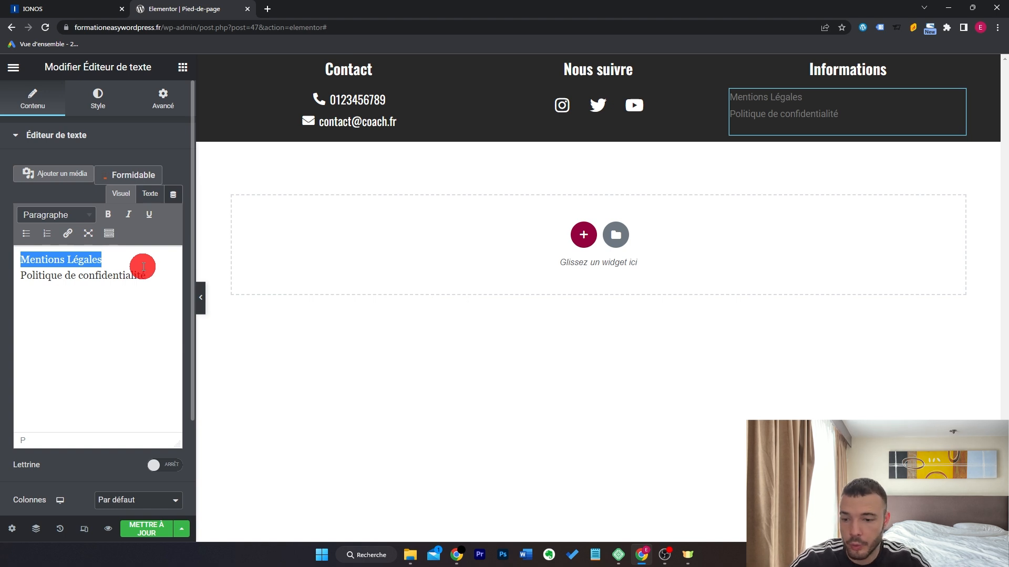
pyautogui.hotkey('ctrl', 'k')
pyautogui.write('/')
pyautogui.press('Return')
pyautogui.moveTo(155, 285); pyautogui.dragTo(2, 279)
pyautogui.hotkey('ctrl', 'k')
pyautogui.write('/')
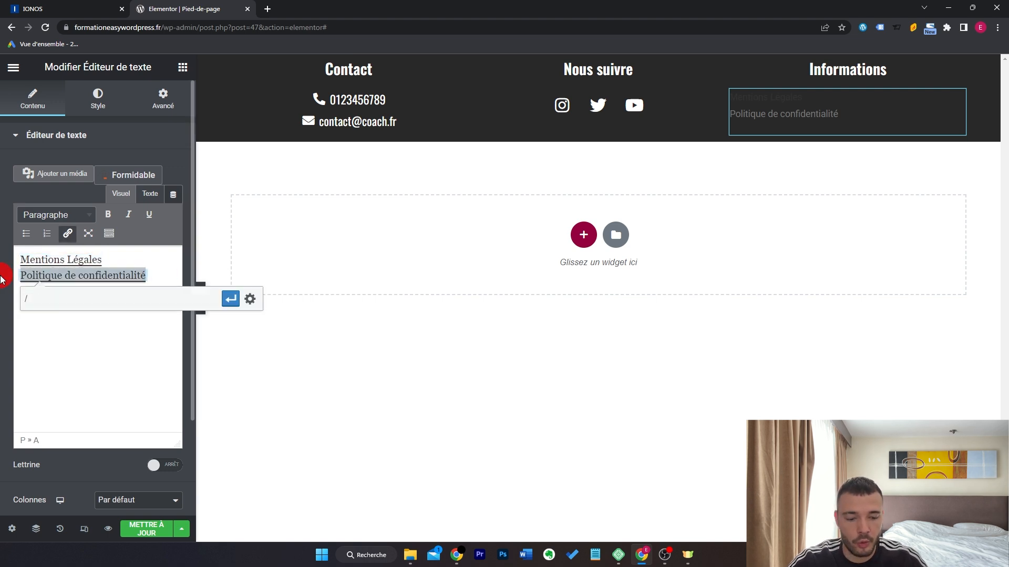
pyautogui.press('Return')
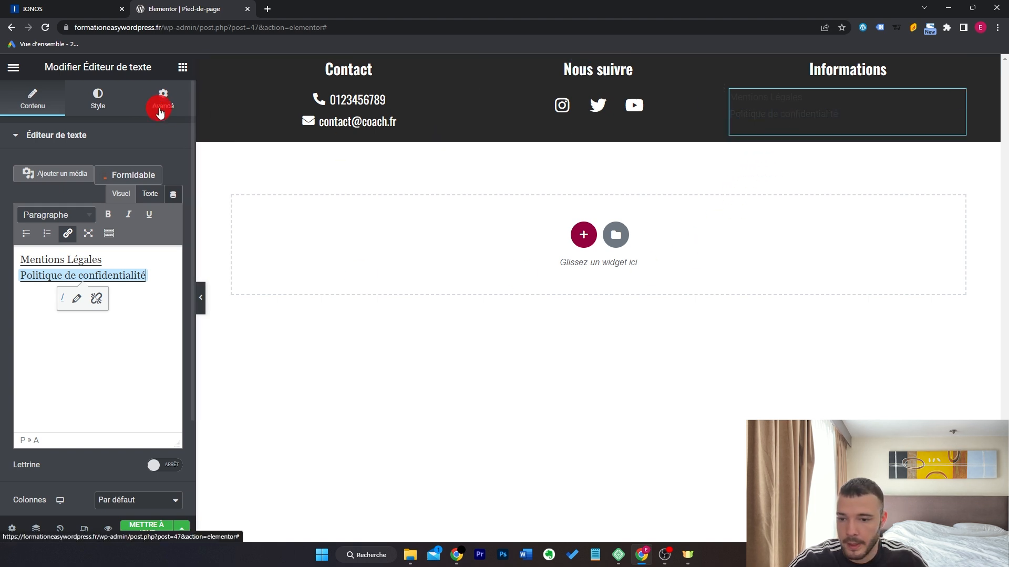
# Set the text block's style colour to light grey.
pyautogui.click(98, 97)
pyautogui.click(174, 195)
pyautogui.moveTo(72, 288)
pyautogui.mouseDown()
pyautogui.moveTo(99, 290)
pyautogui.moveTo(85, 316)
pyautogui.mouseUp()
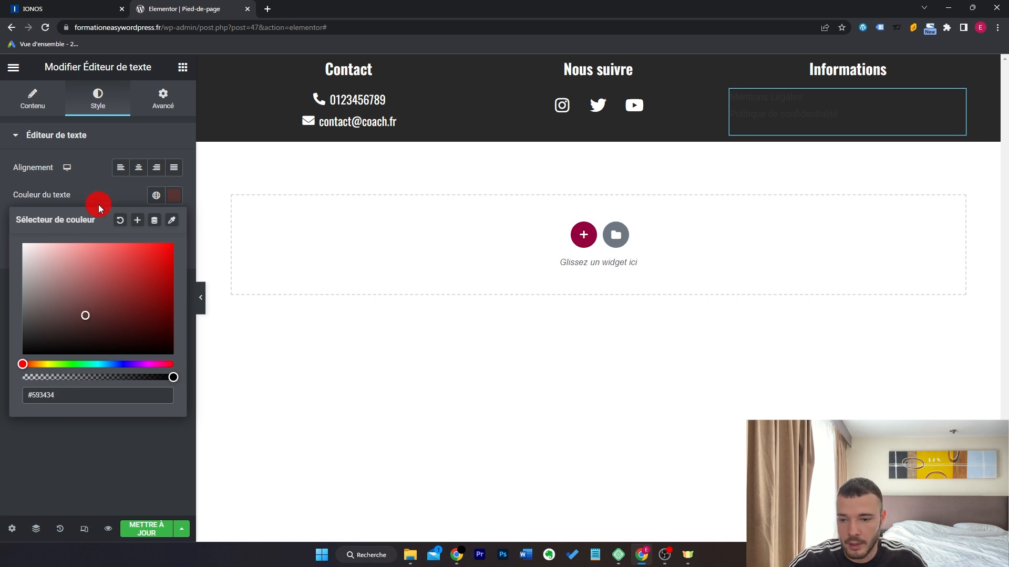
pyautogui.moveTo(78, 275); pyautogui.dragTo(24, 261)
pyautogui.click(88, 194)
pyautogui.click(47, 102)
# Colour both link lines white using the editor's text colour swatches.
pyautogui.click(145, 279)
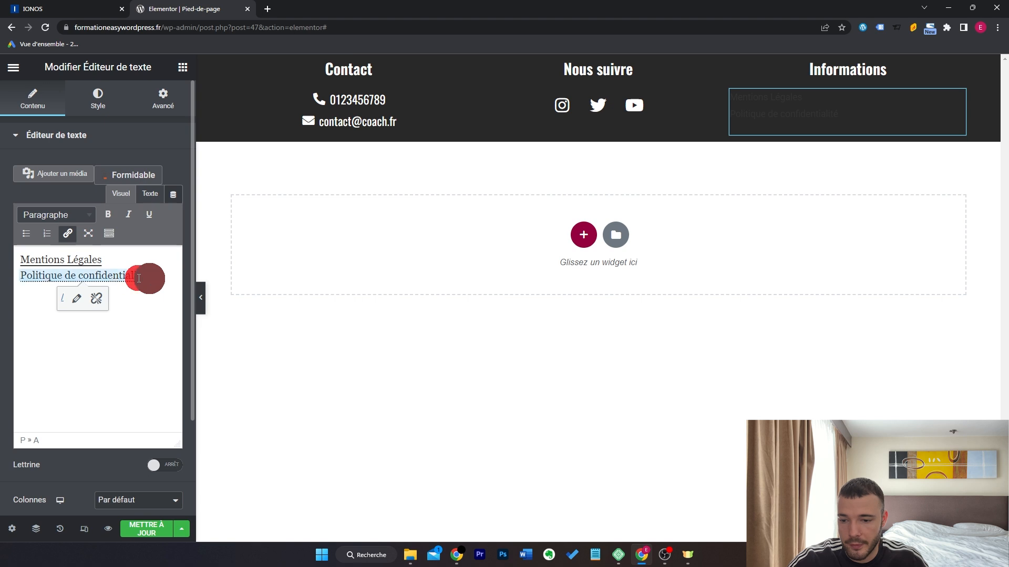
pyautogui.moveTo(145, 278); pyautogui.dragTo(7, 261)
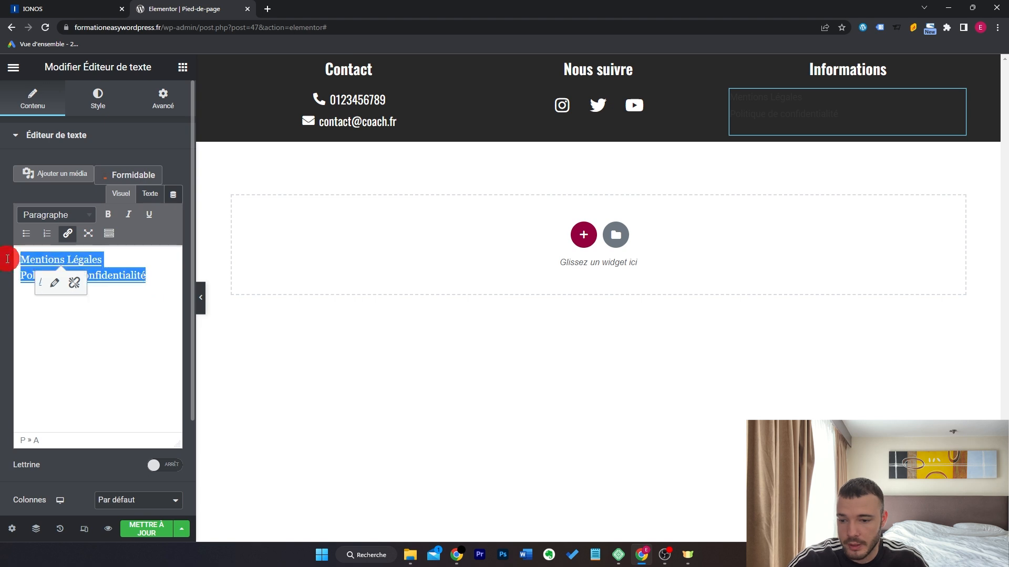
pyautogui.click(110, 240)
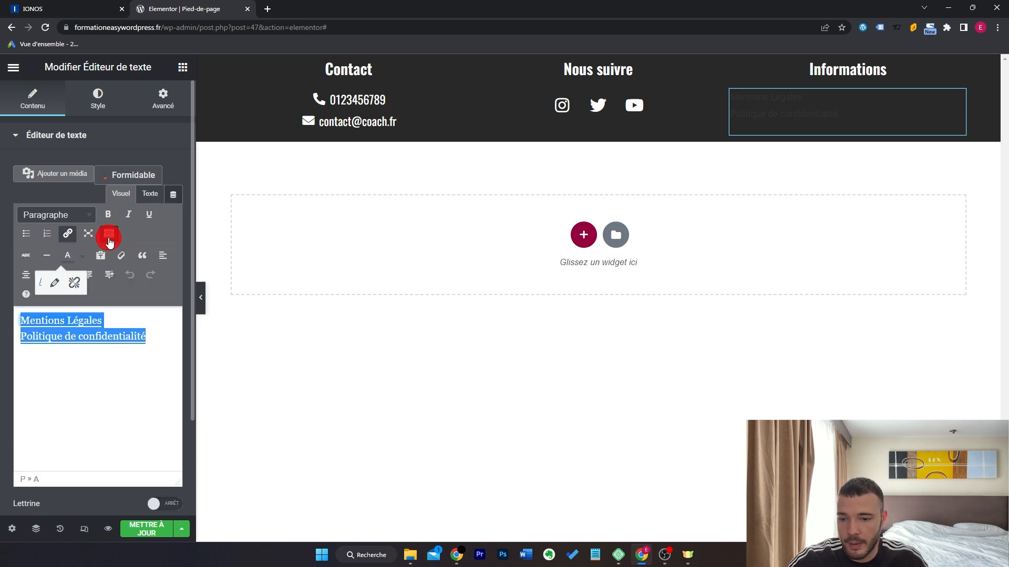
pyautogui.click(82, 256)
pyautogui.click(114, 320)
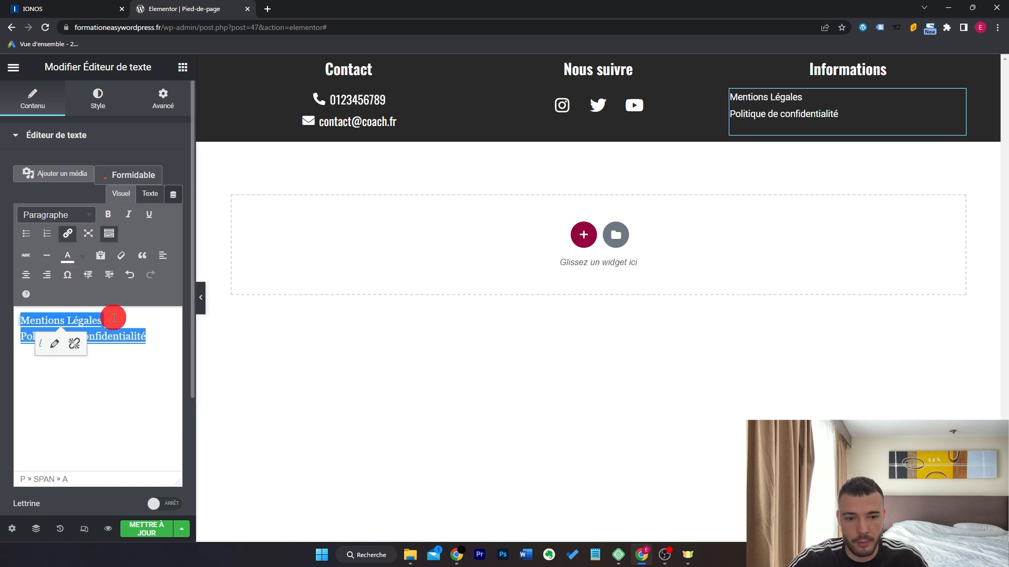
# Set the links' font family to Oswald and centre them.
pyautogui.click(98, 98)
pyautogui.click(175, 233)
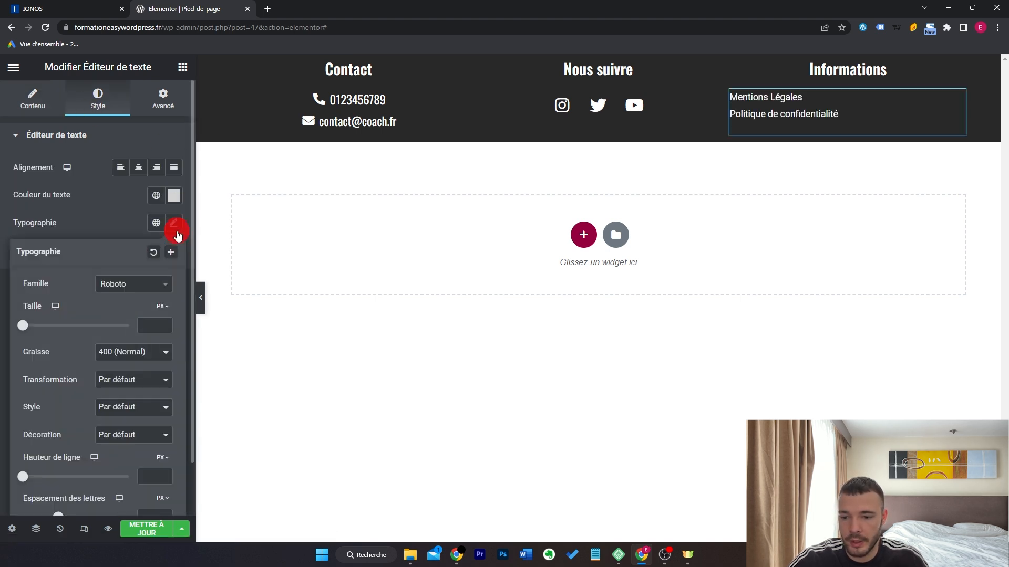
pyautogui.click(149, 294)
pyautogui.write('osw')
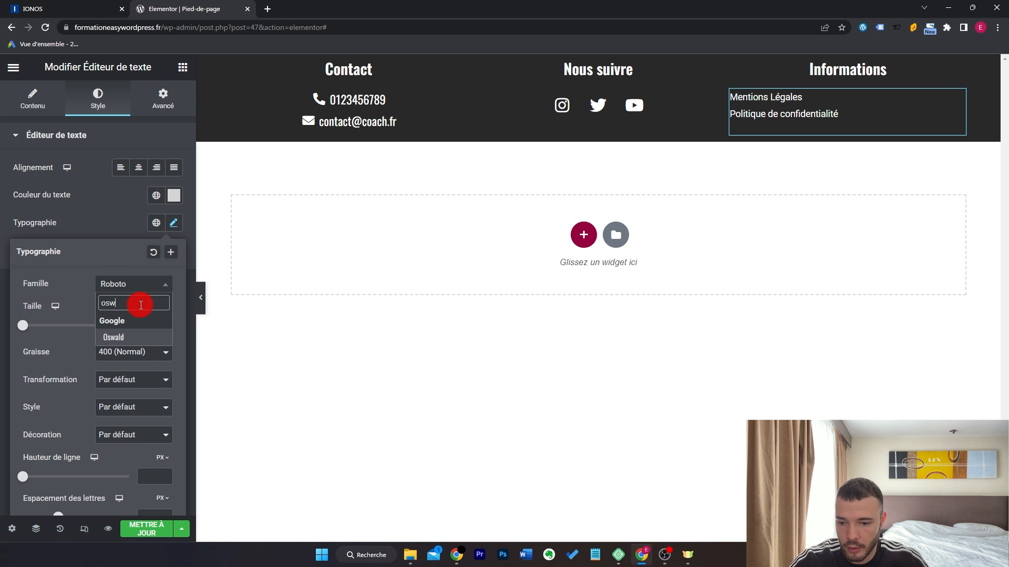
pyautogui.click(139, 338)
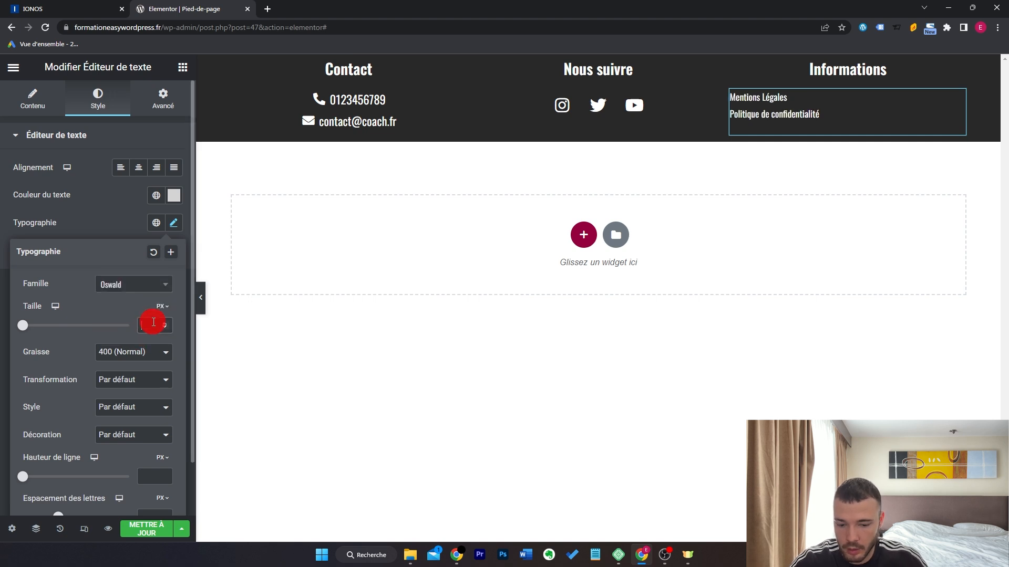
pyautogui.click(140, 168)
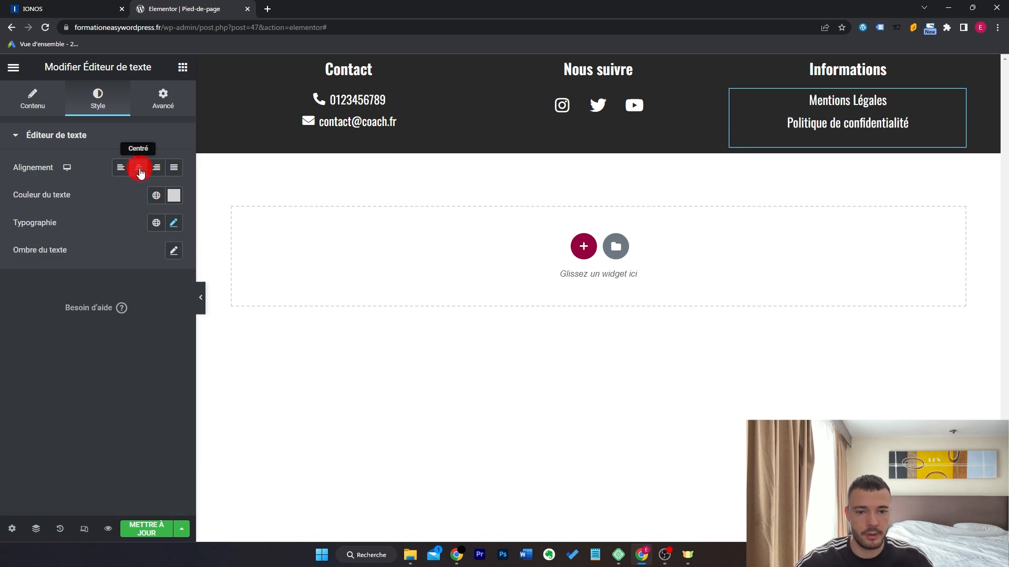
# Give the footer section 30 px top and bottom padding, update it, and quit Elementor.
pyautogui.click(601, 59)
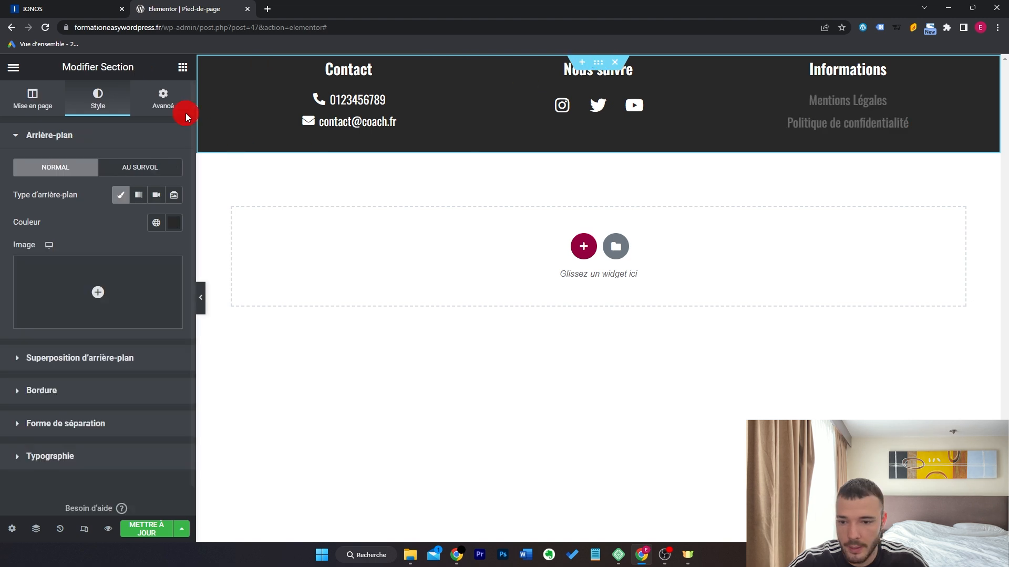
pyautogui.click(187, 109)
pyautogui.click(174, 232)
pyautogui.click(21, 233)
pyautogui.write('30')
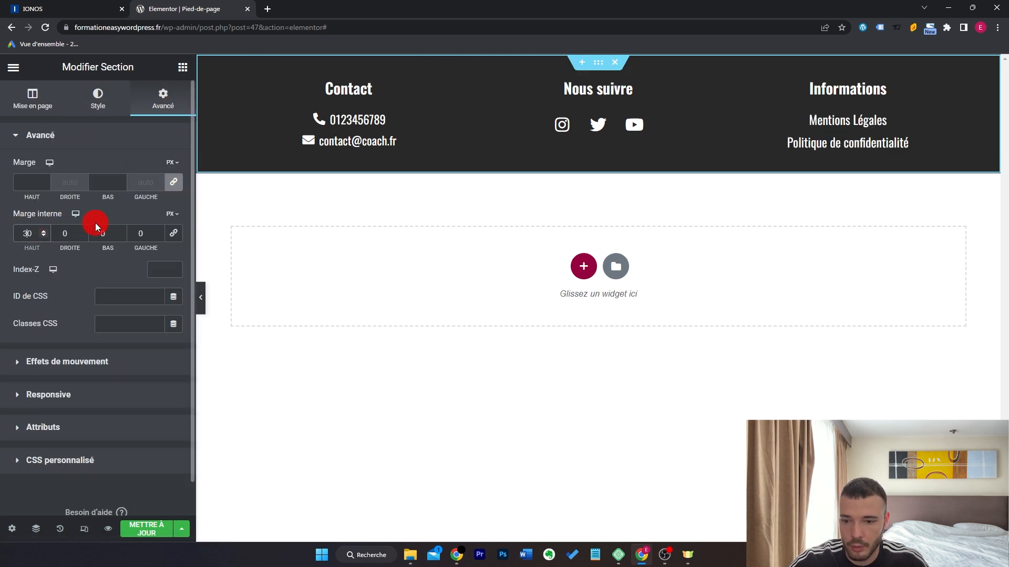
pyautogui.click(99, 228)
pyautogui.write('3')
pyautogui.click(140, 529)
pyautogui.click(9, 78)
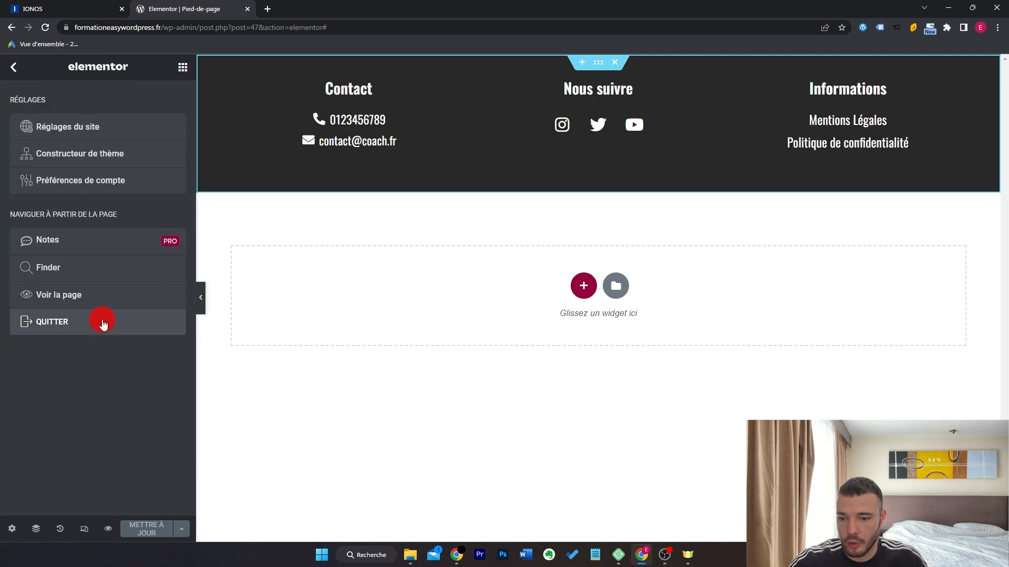
pyautogui.click(100, 318)
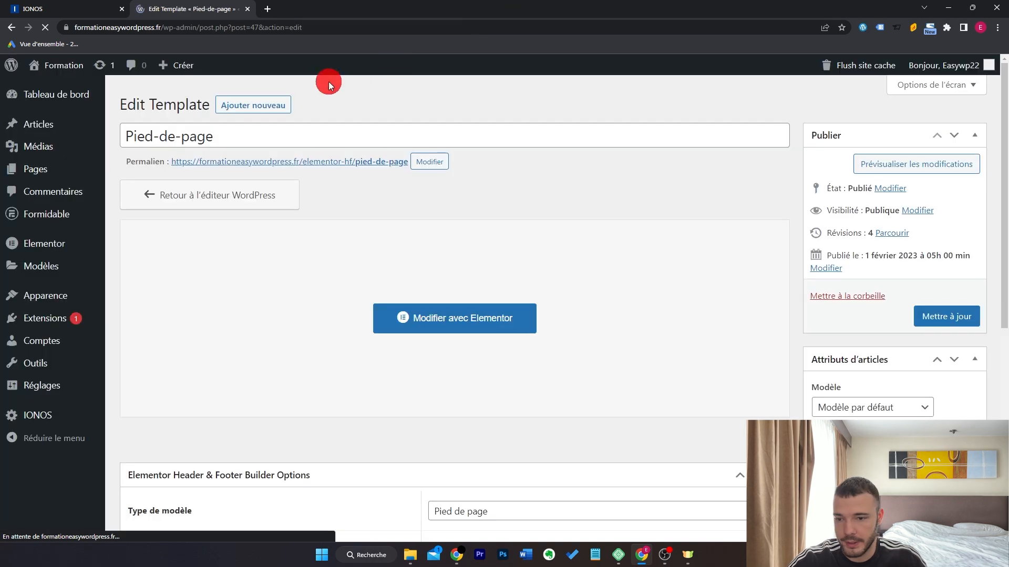
# Check the new footer on the live homepage and Contact page, then return home.
pyautogui.click(63, 65)
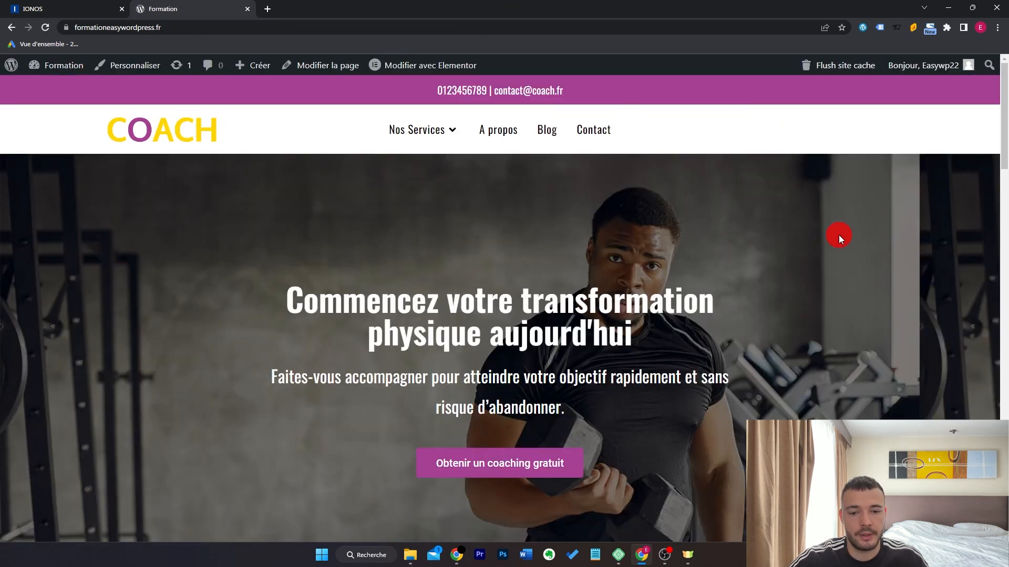
pyautogui.scroll(-20, 851, 244)
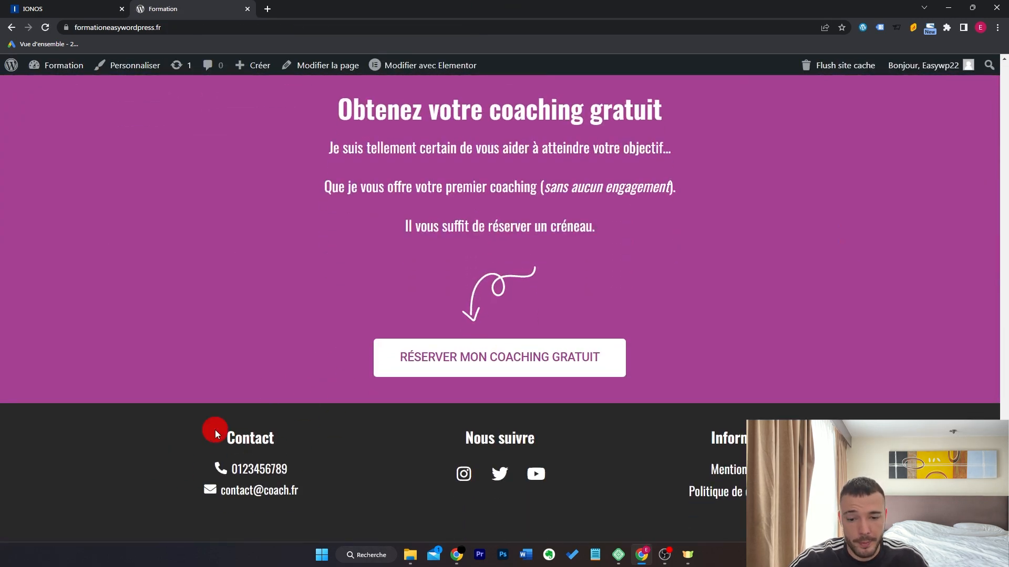
pyautogui.scroll(10, 846, 314)
pyautogui.scroll(10, 846, 314)
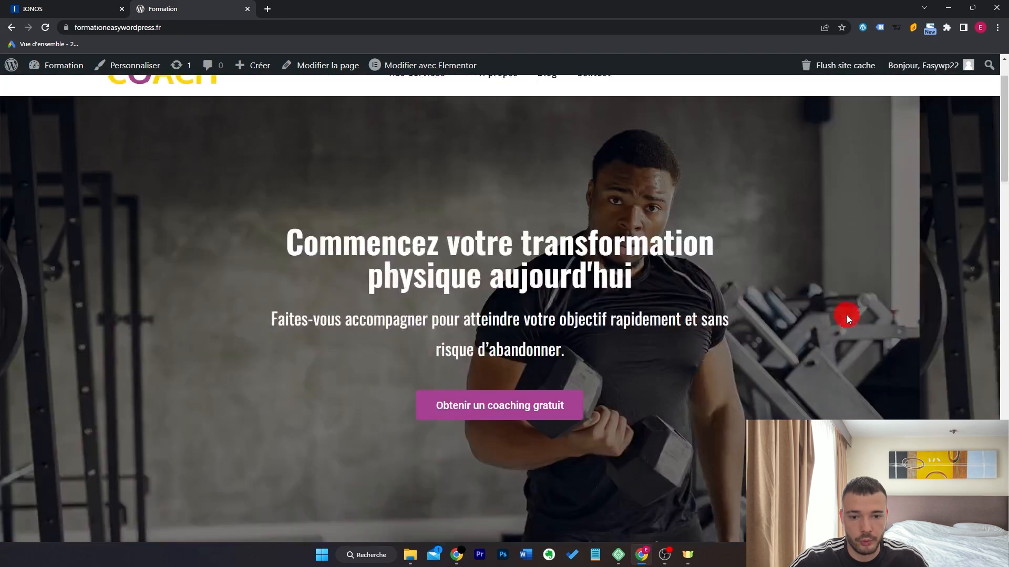
pyautogui.click(592, 131)
pyautogui.scroll(-10, 860, 270)
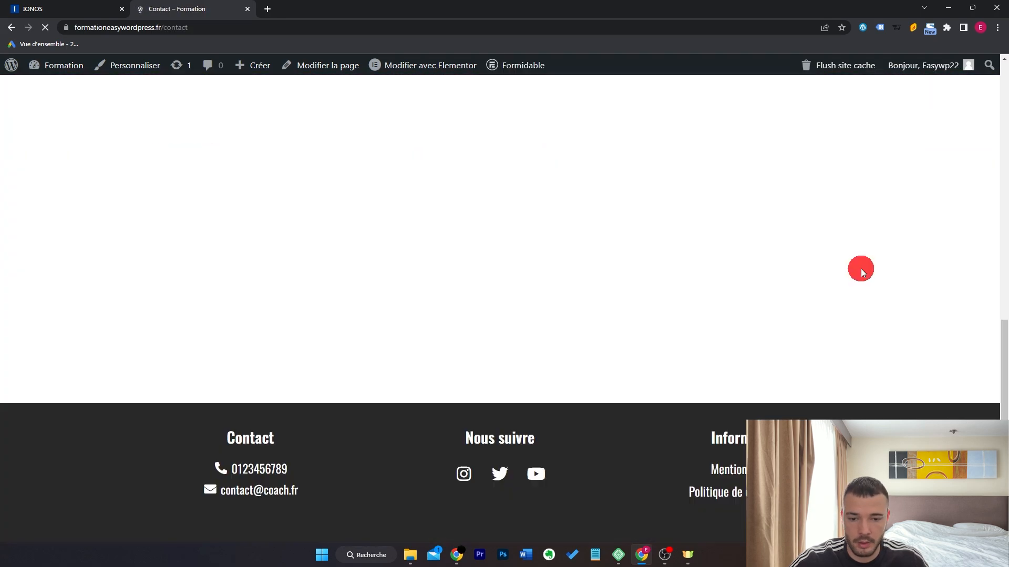
pyautogui.click(692, 483)
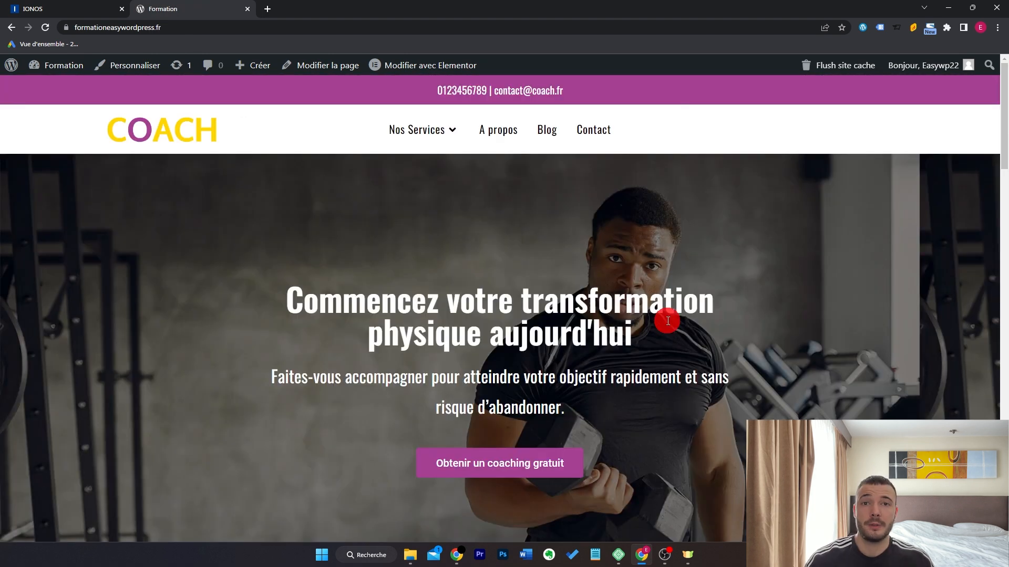
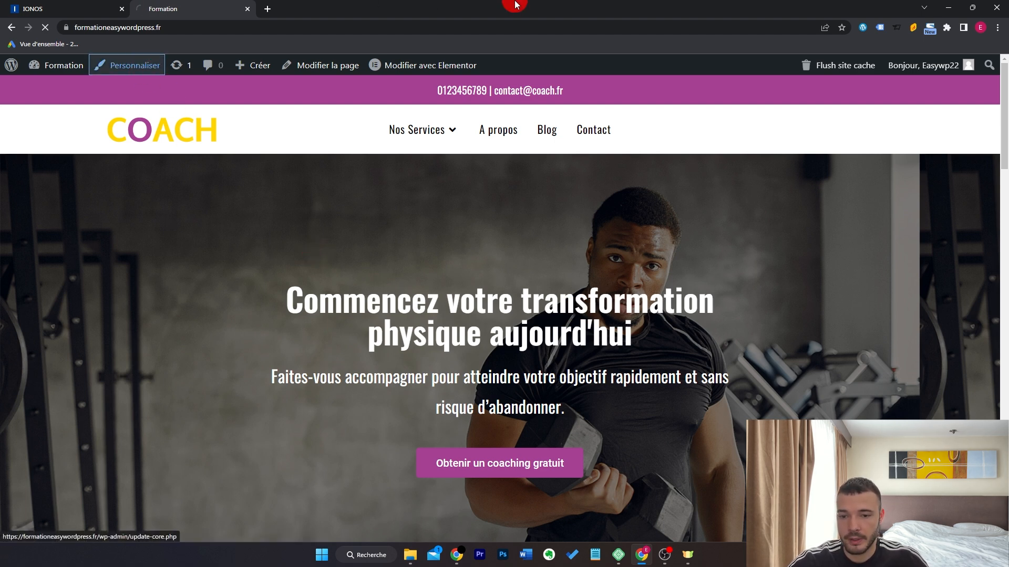
# Open the Customizer and scroll the home page in mobile preview, where the hero heading stacks letter by letter.
pyautogui.click(135, 65)
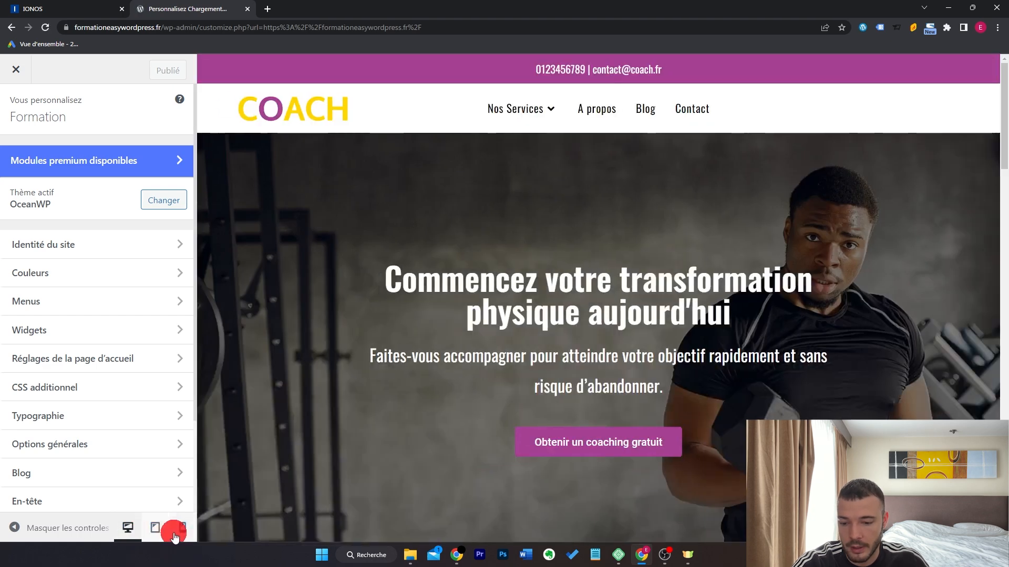
pyautogui.click(176, 534)
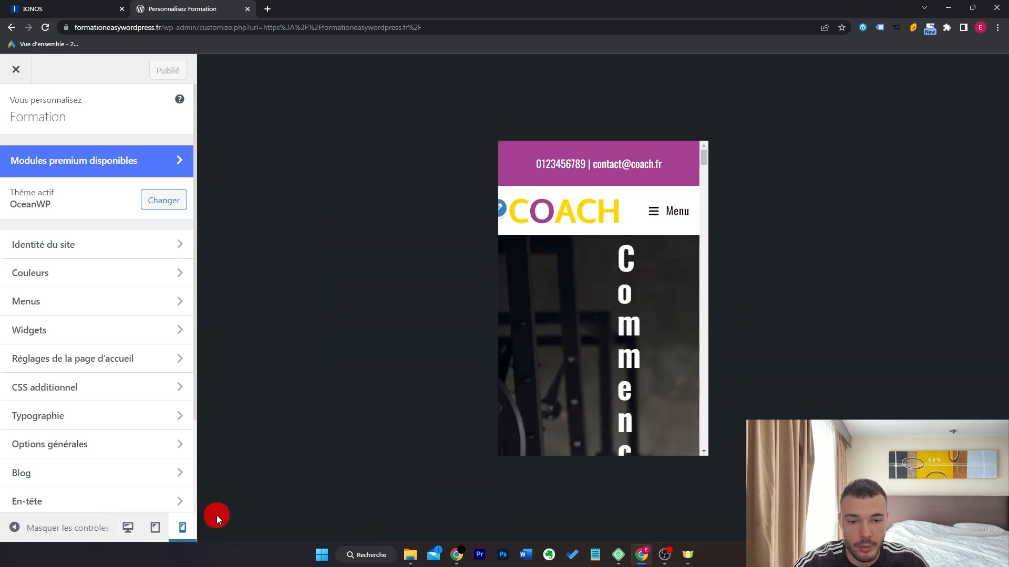
pyautogui.scroll(-10, 667, 322)
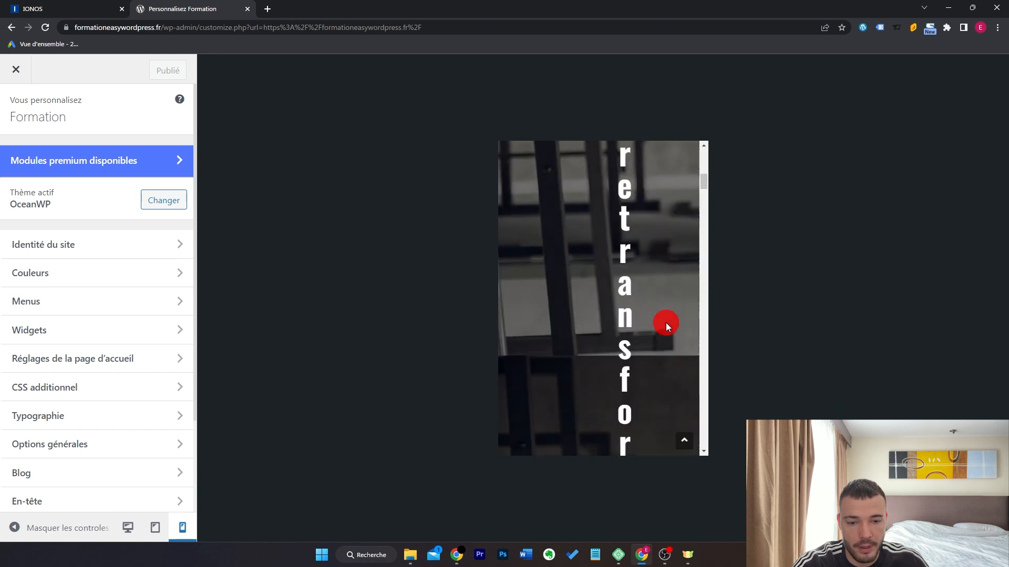
pyautogui.scroll(10, 668, 318)
pyautogui.scroll(-10, 631, 248)
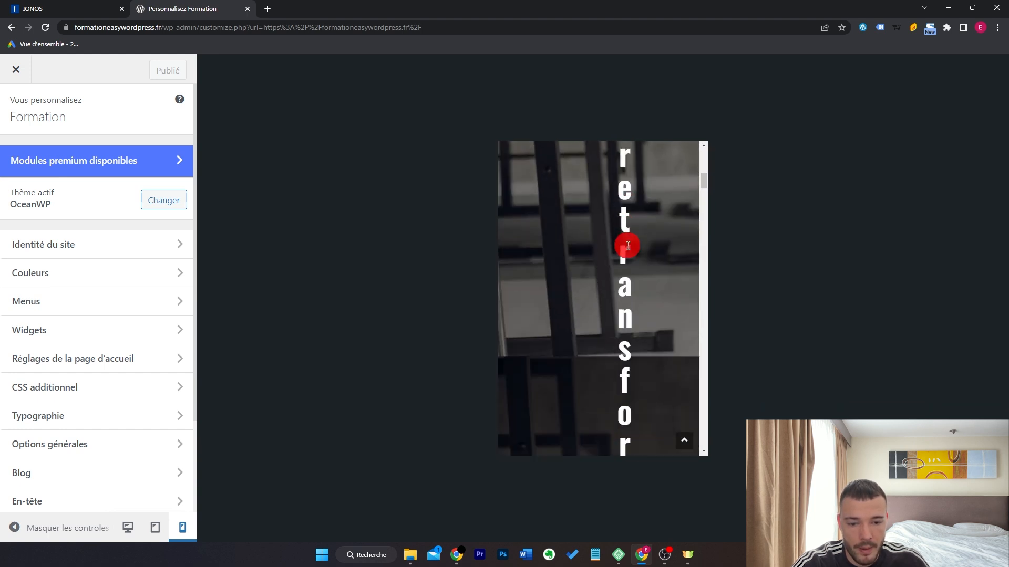
pyautogui.scroll(-5, 629, 259)
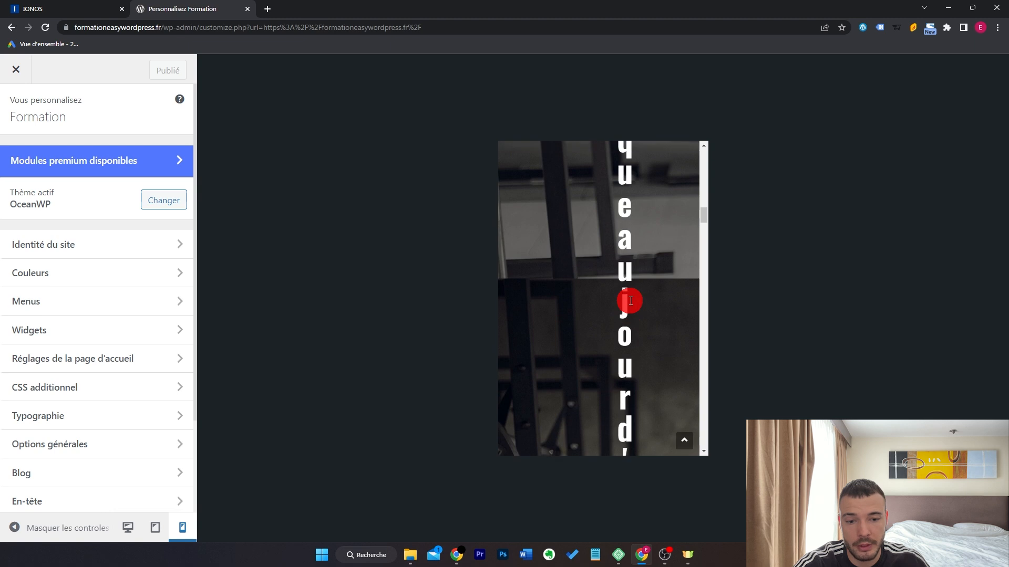
pyautogui.scroll(10, 630, 295)
pyautogui.scroll(10, 630, 301)
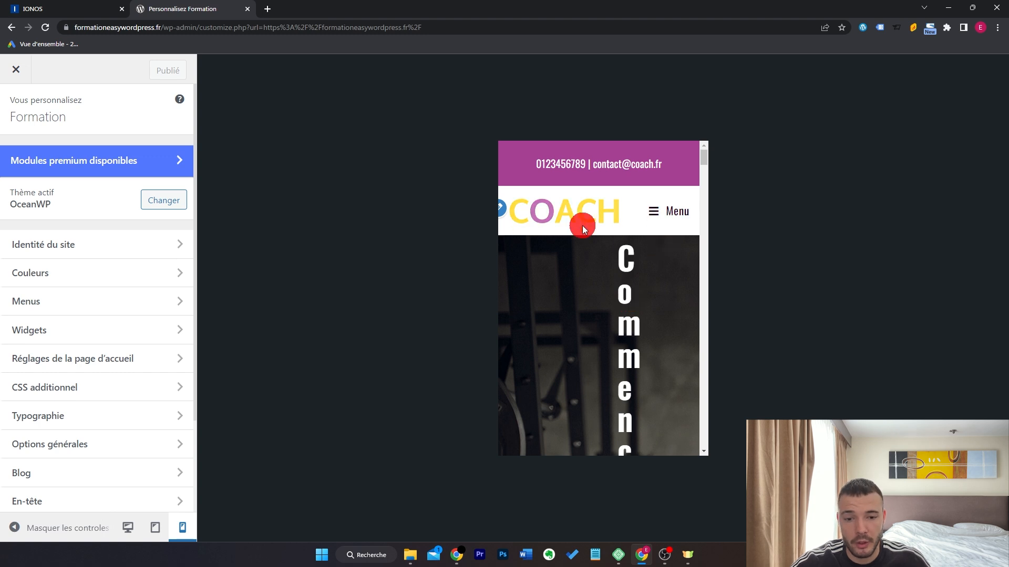
# Set En-tête > Menu mobile element position to Lien/logo/panier.
pyautogui.scroll(-3, 103, 380)
pyautogui.click(103, 381)
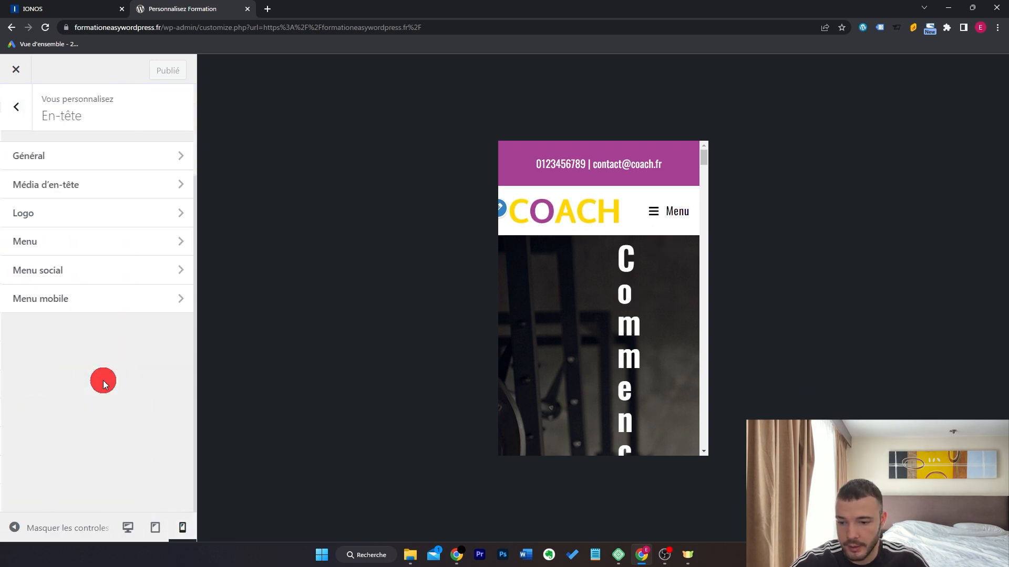
pyautogui.click(122, 304)
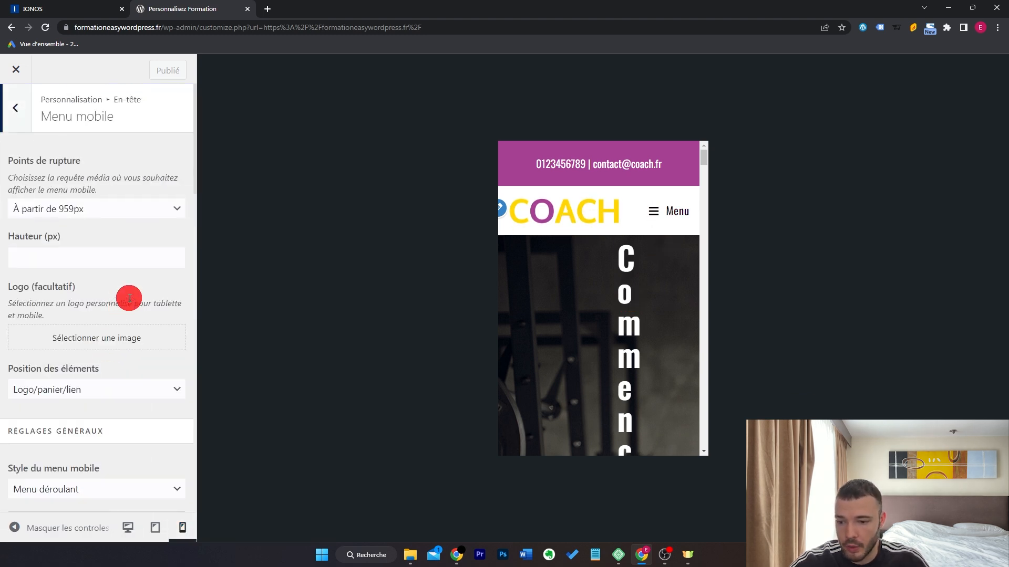
pyautogui.click(131, 389)
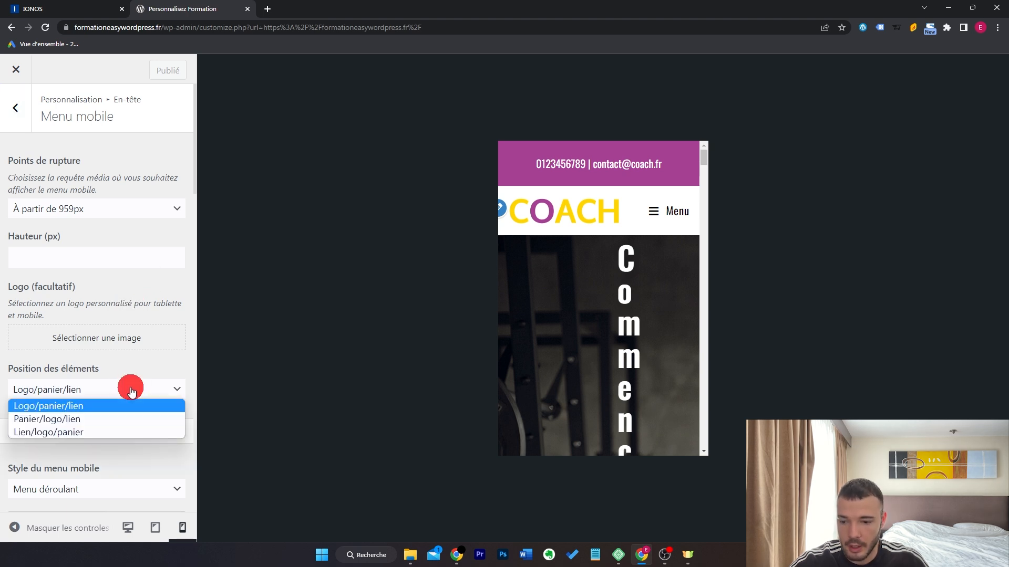
pyautogui.click(118, 434)
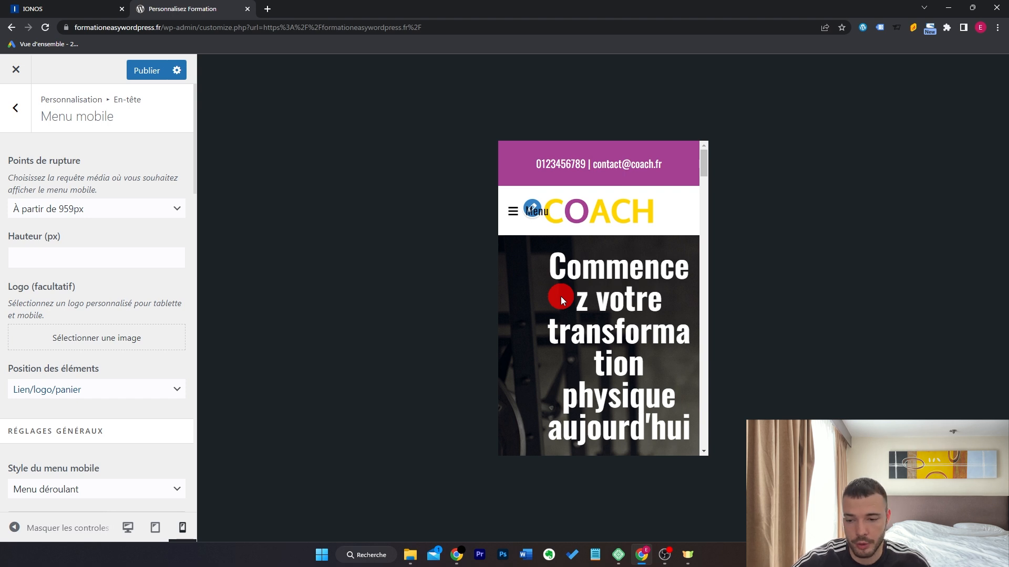
# Uncheck Afficher le texte du menu to hide the label beside the menu icon.
pyautogui.scroll(-3, 131, 342)
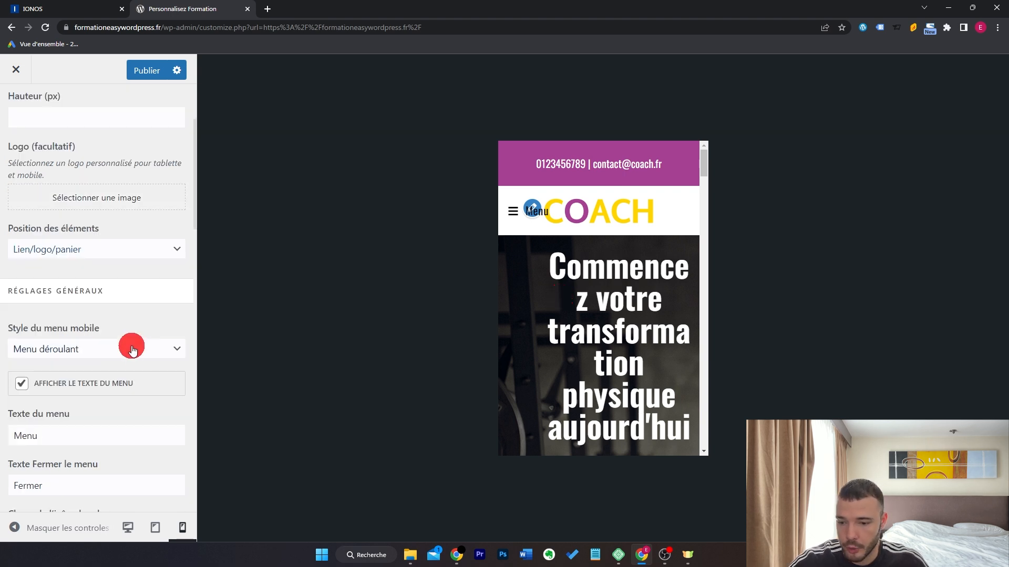
pyautogui.click(94, 389)
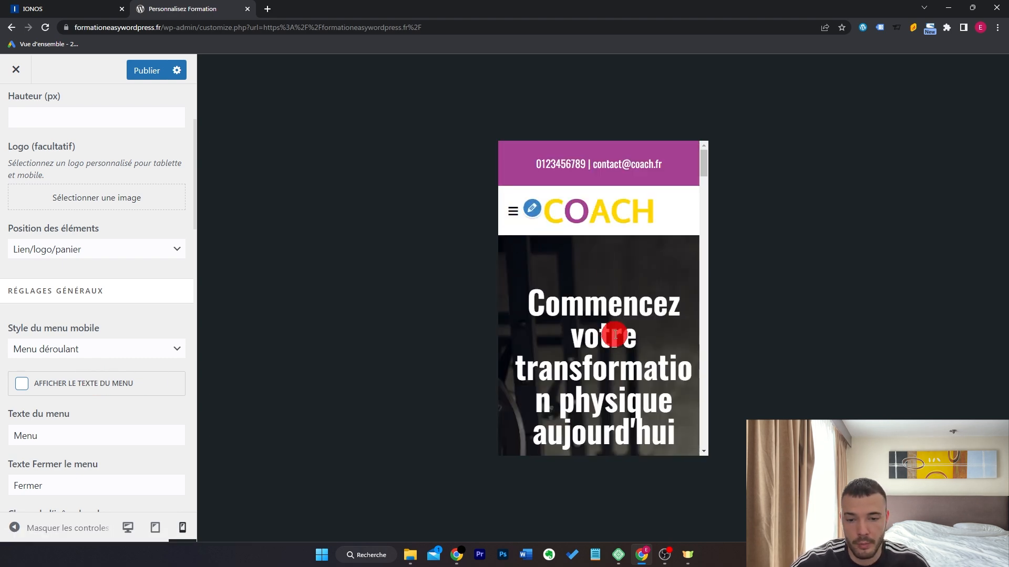
pyautogui.scroll(-1, 155, 311)
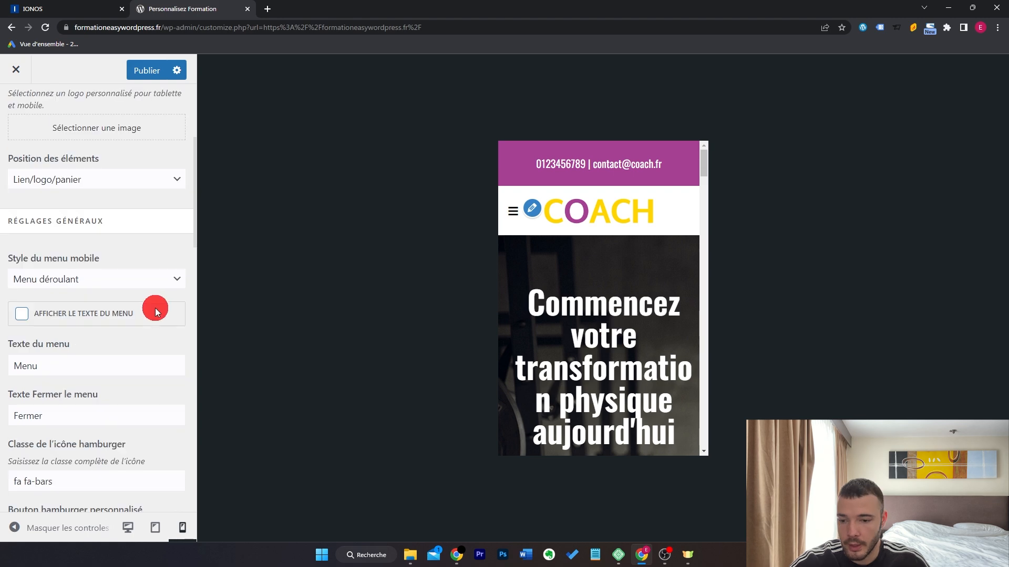
pyautogui.click(512, 212)
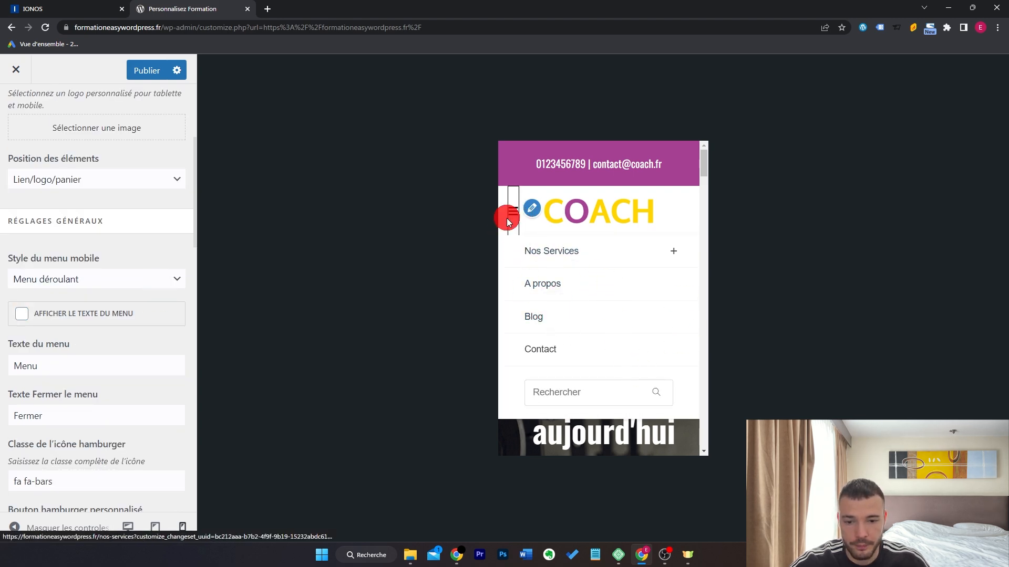
# Test the side-column mobile menu style, then settle on Plein écran (full-screen).
pyautogui.click(140, 286)
pyautogui.click(136, 296)
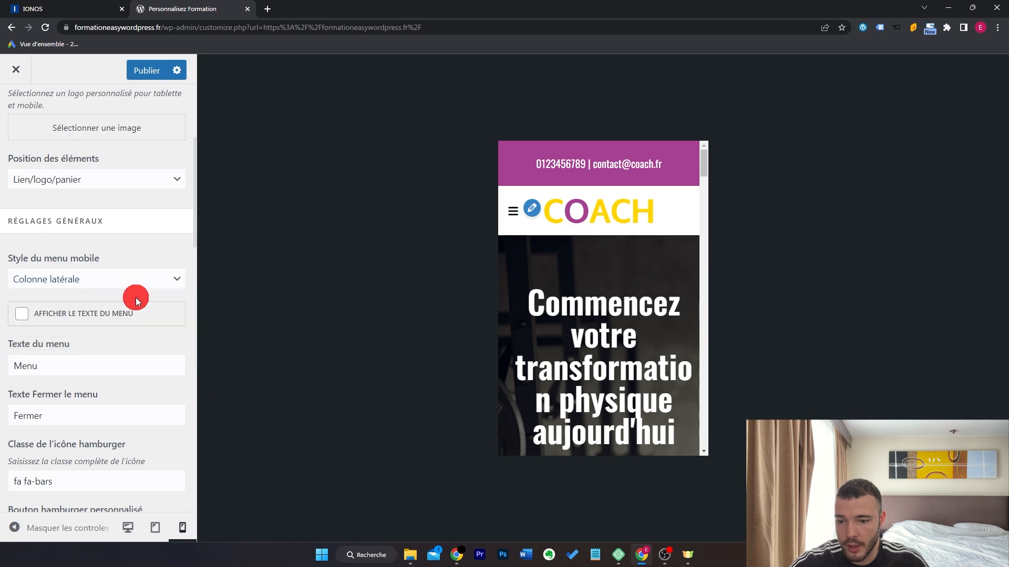
pyautogui.click(513, 211)
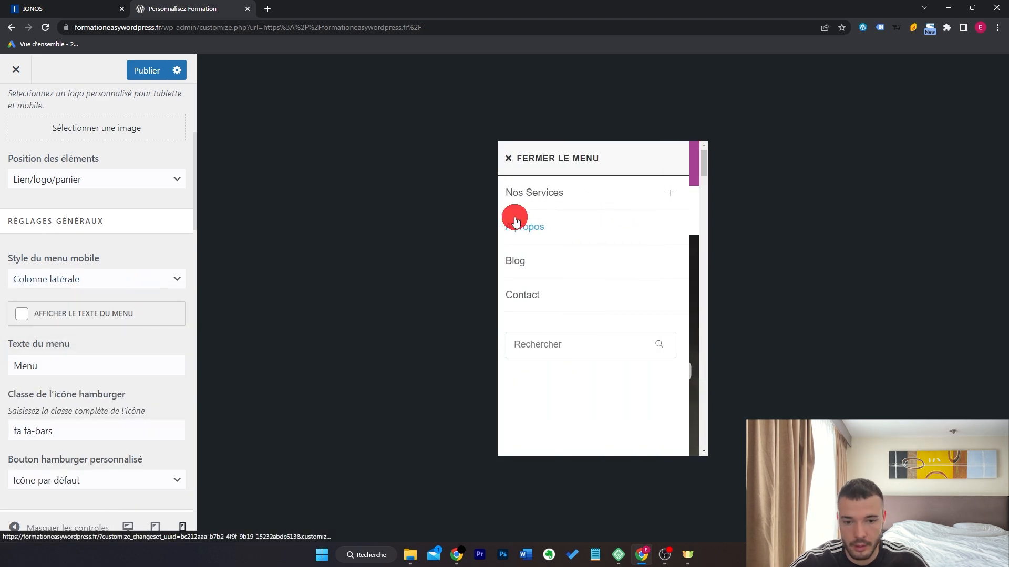
pyautogui.click(569, 157)
pyautogui.click(94, 274)
pyautogui.click(93, 322)
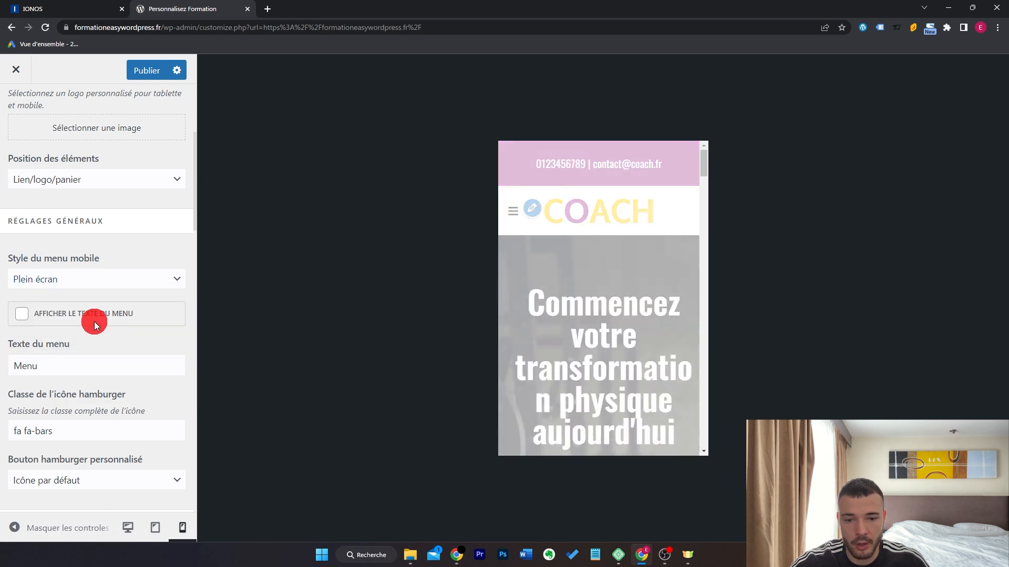
pyautogui.click(513, 213)
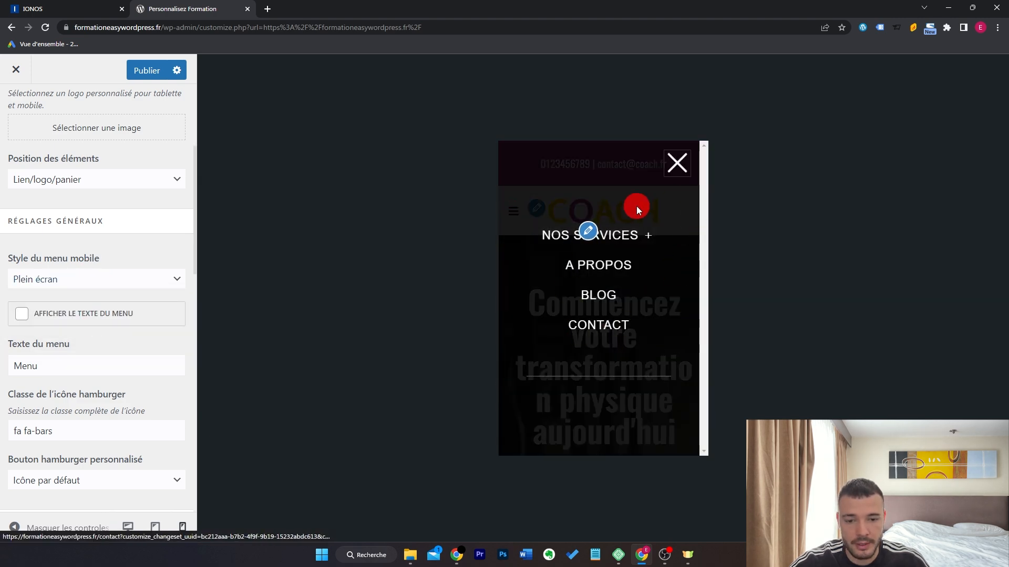
pyautogui.click(676, 164)
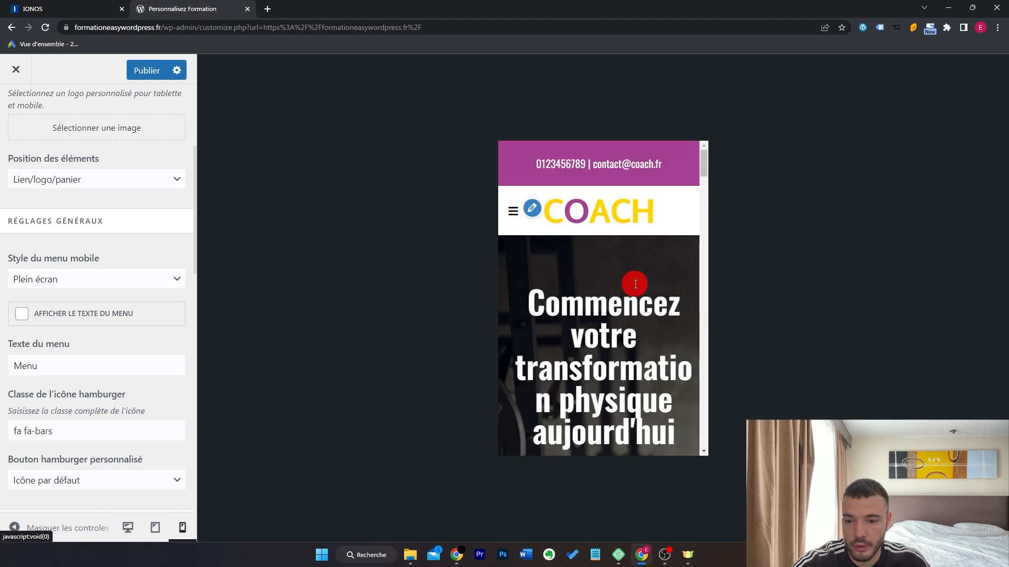
# Turn off Menu de recherche sur mobile and check the resulting mobile menu.
pyautogui.scroll(-5, 154, 334)
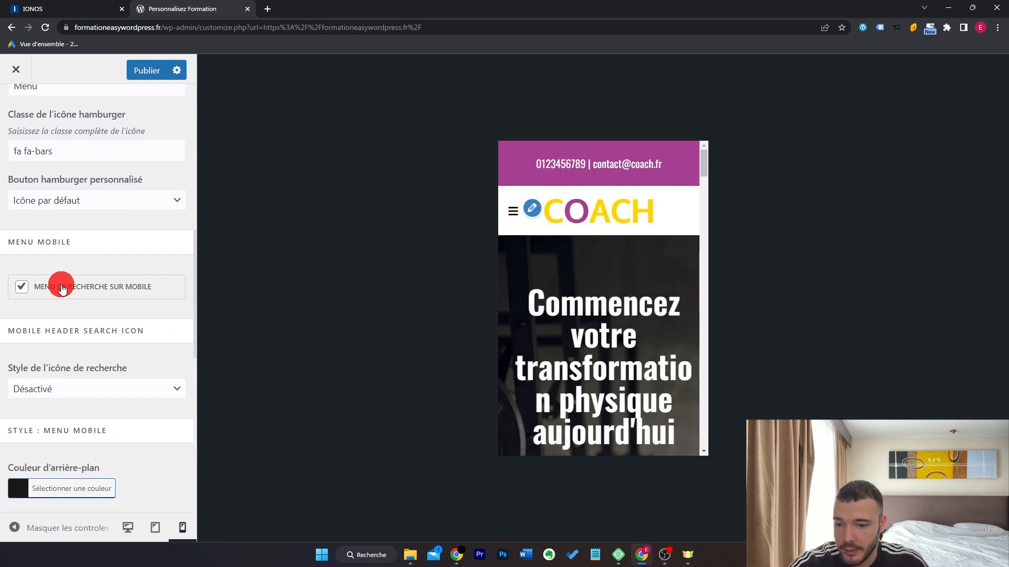
pyautogui.click(61, 287)
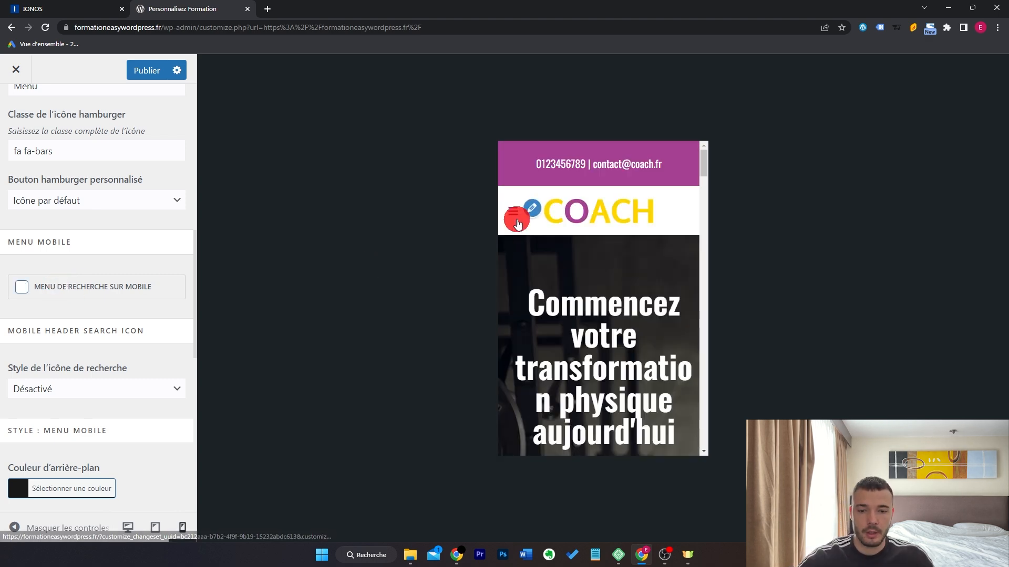
pyautogui.click(514, 213)
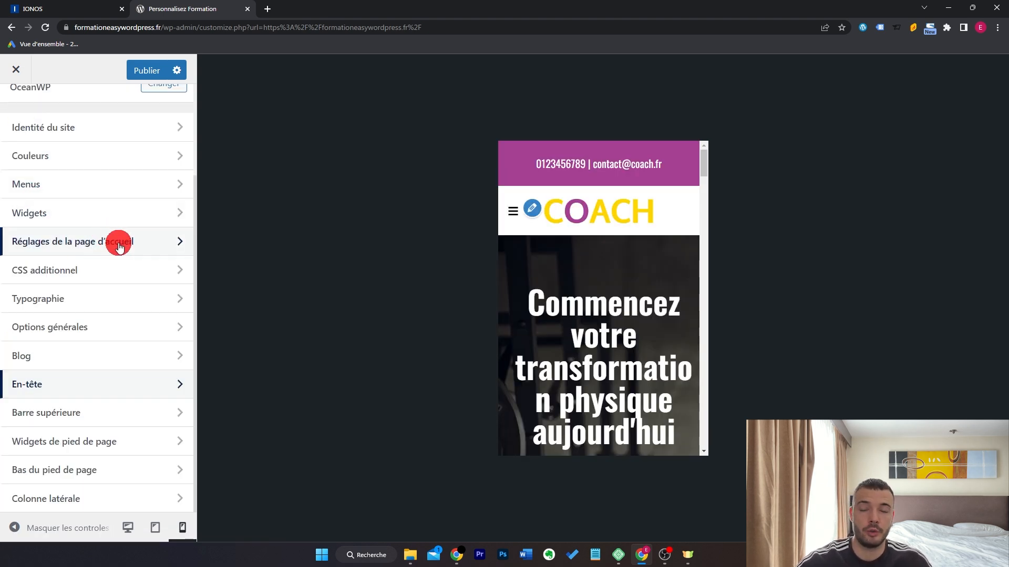
# Review the main menu typography and its mobile font size setting.
pyautogui.click(125, 302)
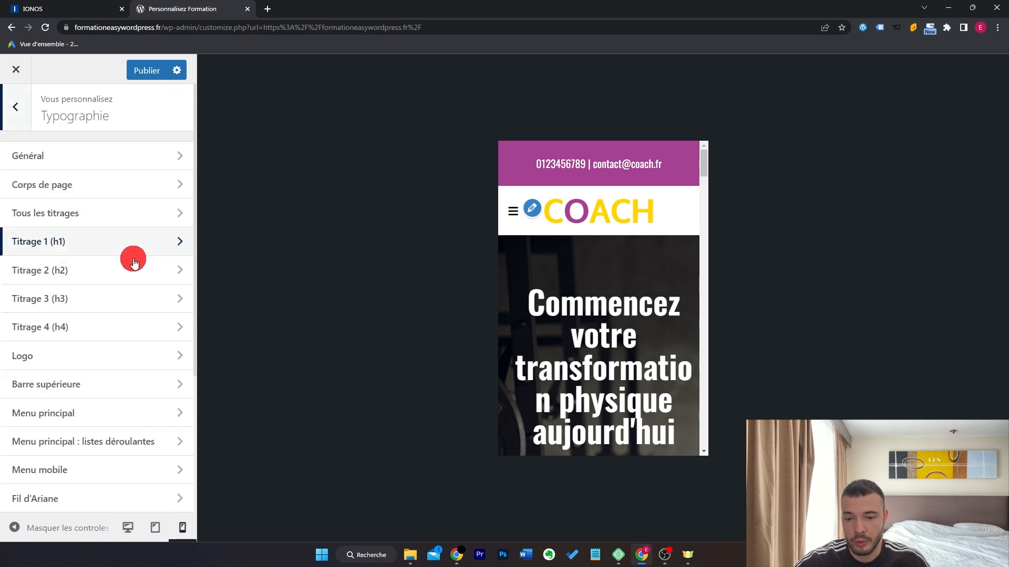
pyautogui.click(111, 413)
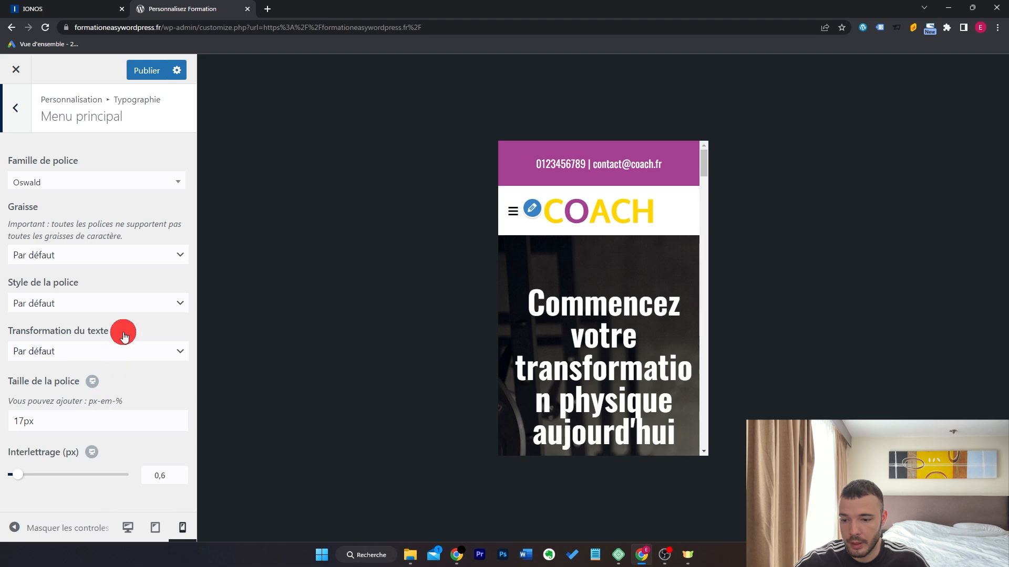
pyautogui.click(93, 382)
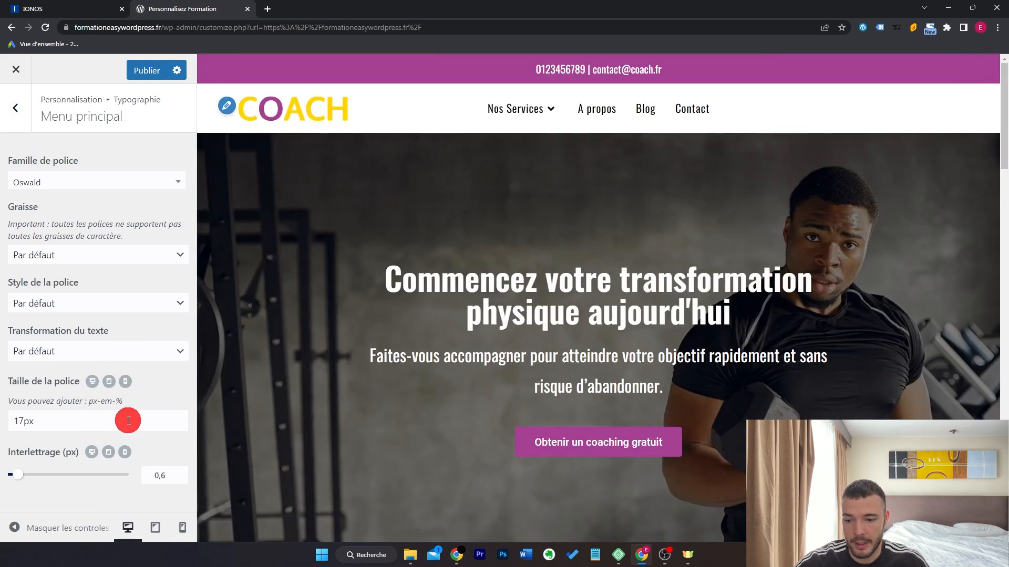
pyautogui.click(124, 384)
pyautogui.click(73, 421)
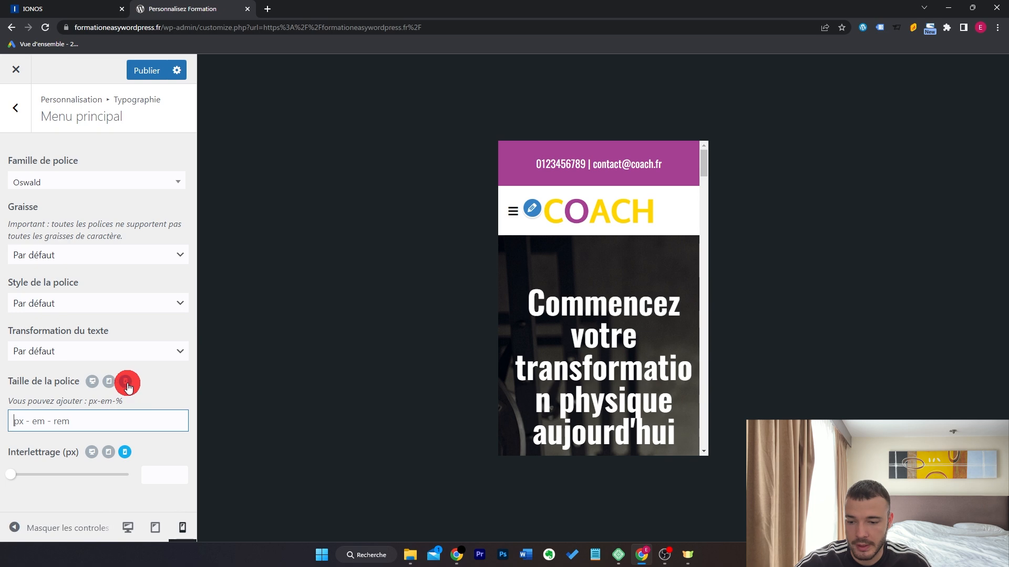
# Switch back to desktop values, then publish the Customizer changes and close it.
pyautogui.click(92, 388)
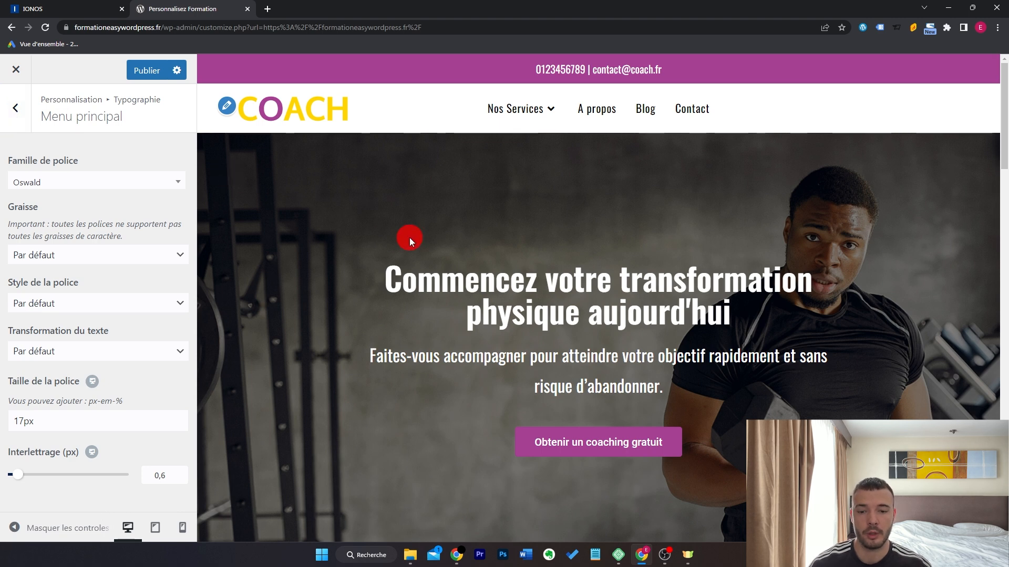
pyautogui.click(149, 70)
pyautogui.click(30, 74)
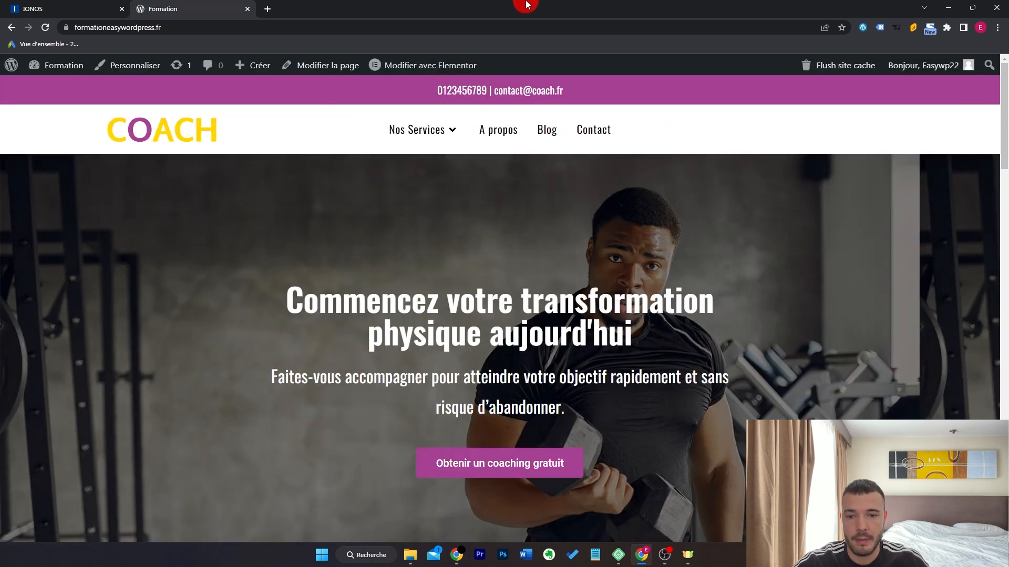
# Open the home page in Elementor and scroll through it in Mobile responsive mode.
pyautogui.click(462, 64)
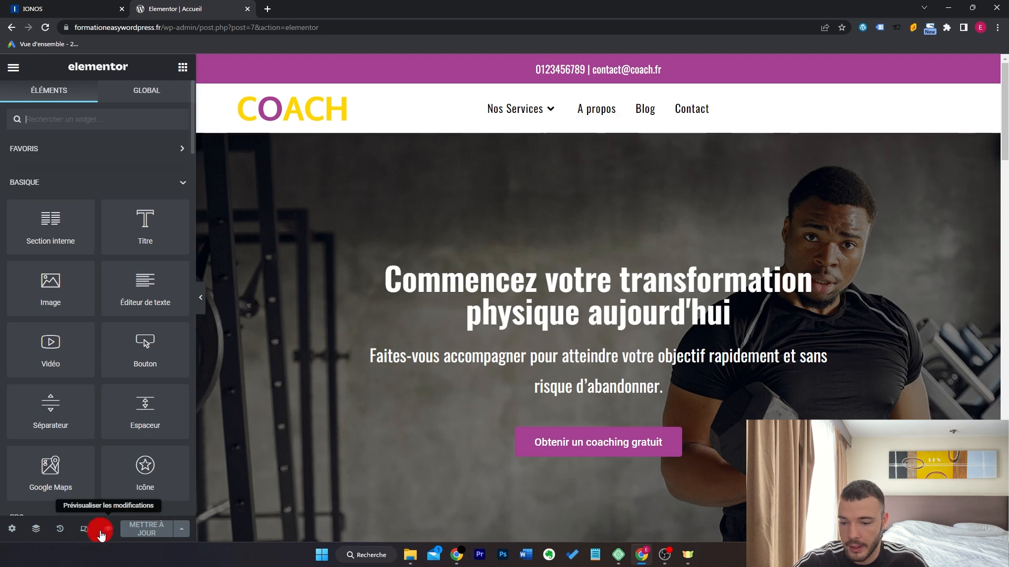
pyautogui.click(85, 529)
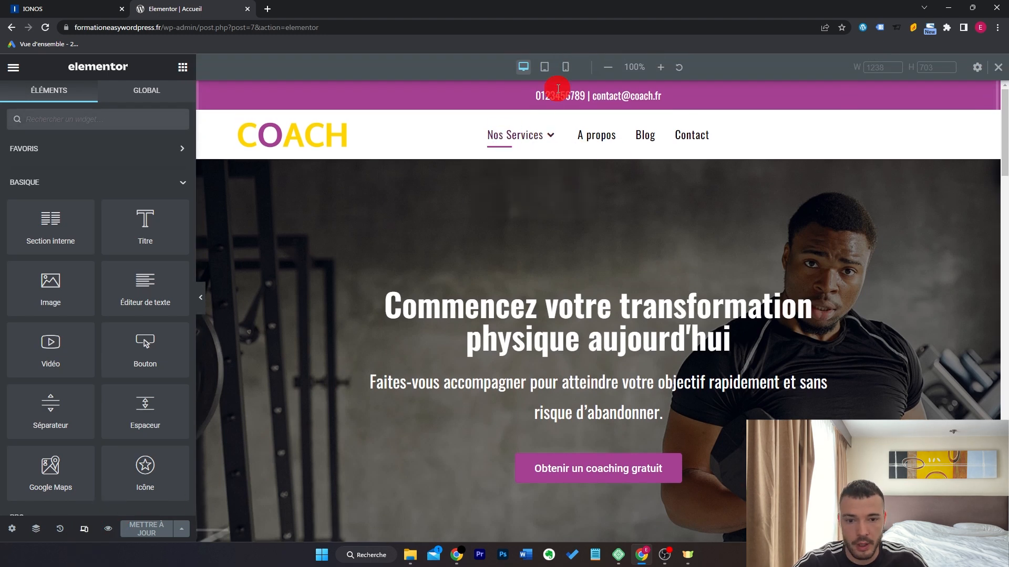
pyautogui.click(565, 67)
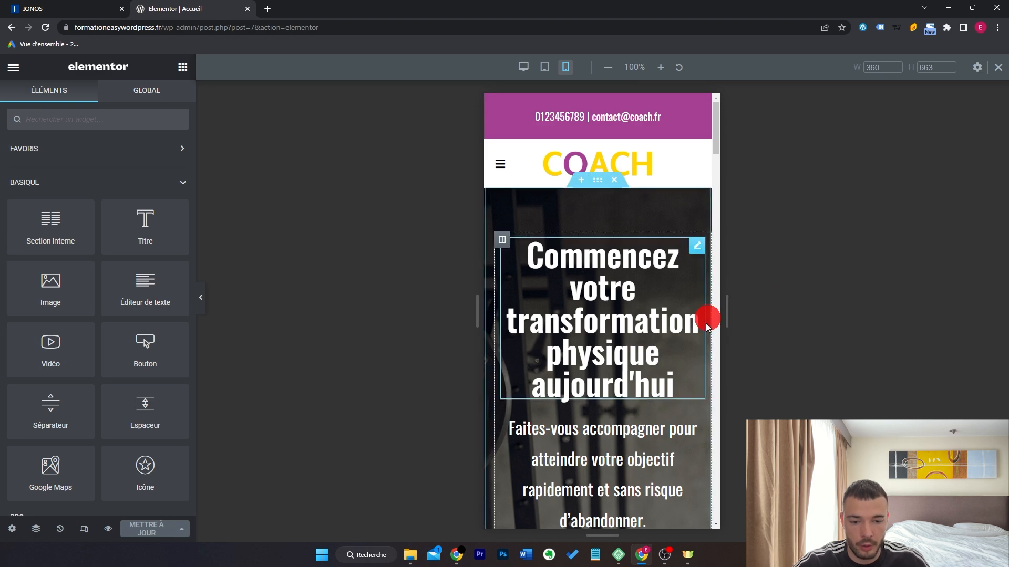
pyautogui.scroll(-8, 661, 331)
pyautogui.scroll(-12, 661, 331)
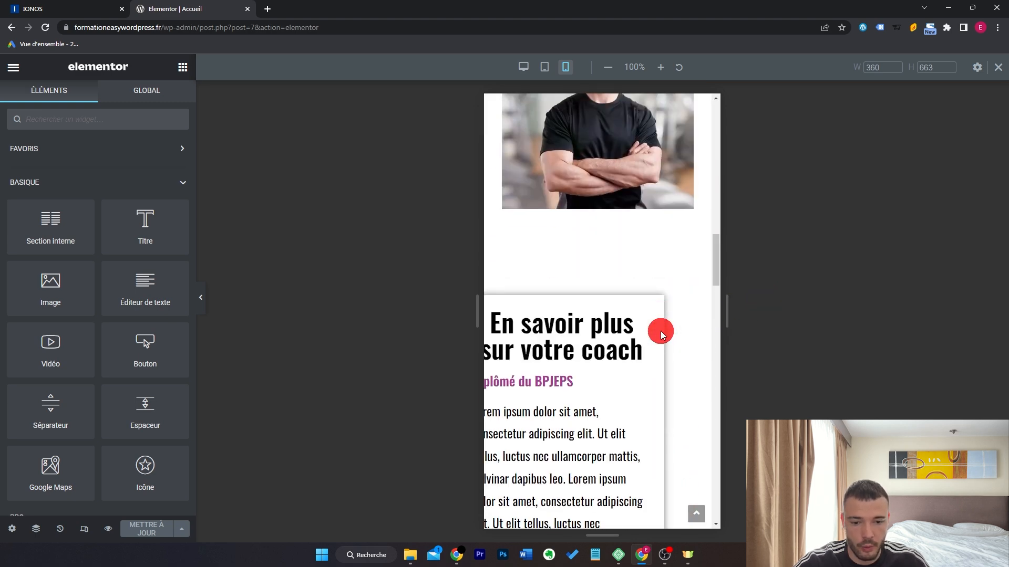
pyautogui.scroll(10, 660, 331)
pyautogui.scroll(2, 660, 331)
pyautogui.scroll(-6, 640, 345)
pyautogui.scroll(1, 635, 321)
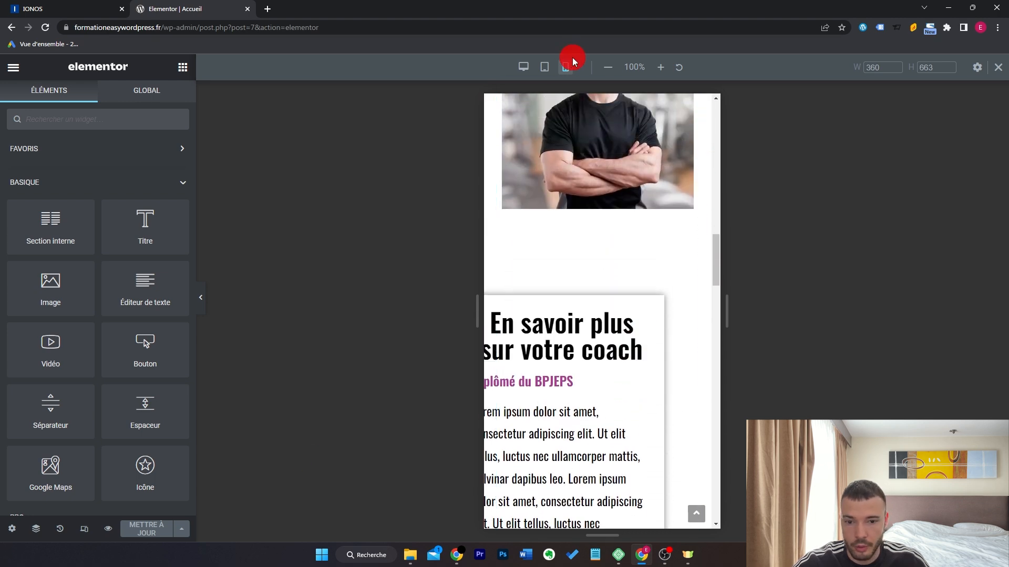
# Compare the coach section at Desktop width, then review it again at 360 px Mobile.
pyautogui.click(524, 66)
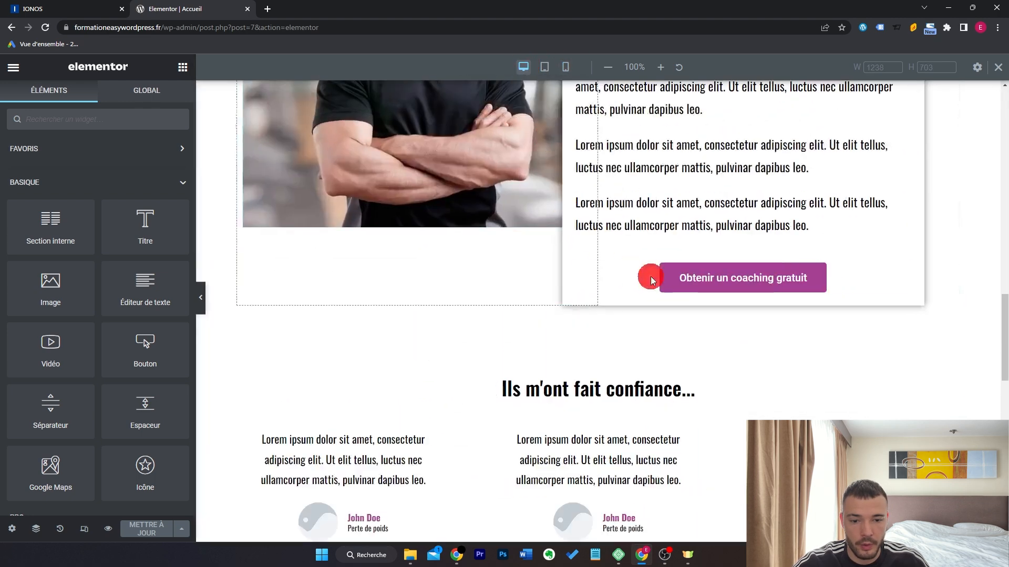
pyautogui.scroll(2, 685, 281)
pyautogui.scroll(-1, 638, 316)
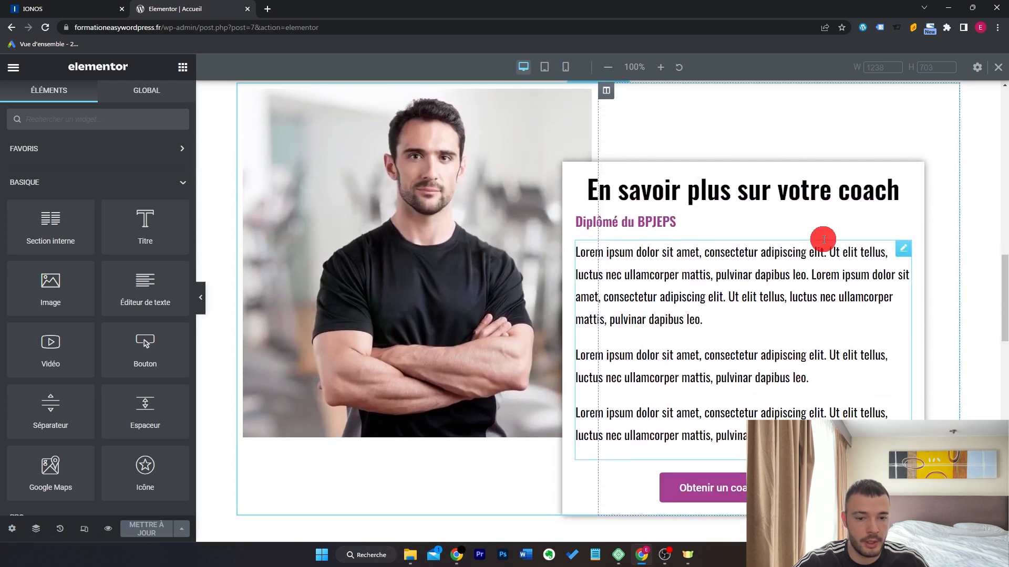
pyautogui.click(565, 67)
pyautogui.scroll(-5, 657, 284)
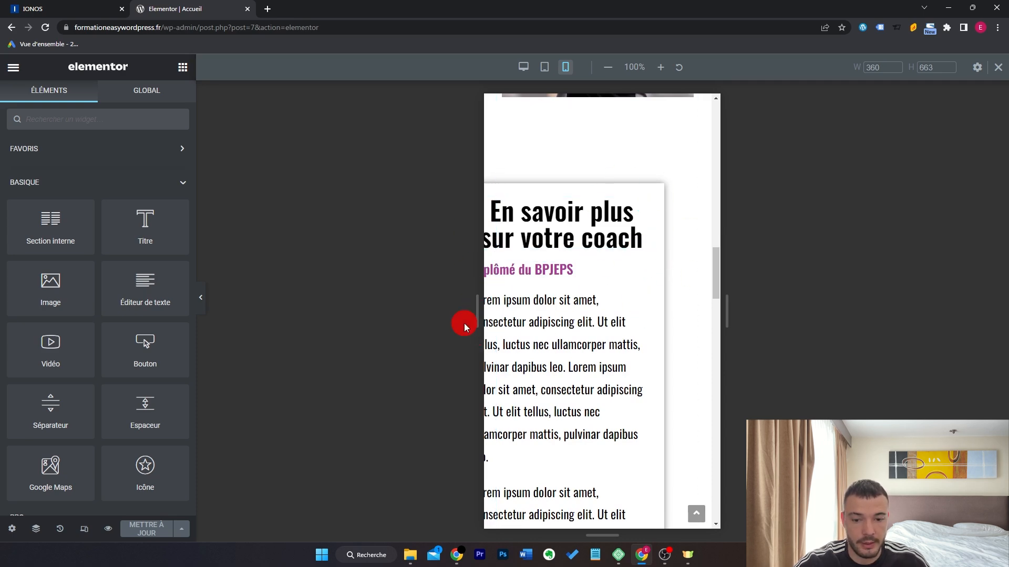
pyautogui.scroll(-10, 674, 310)
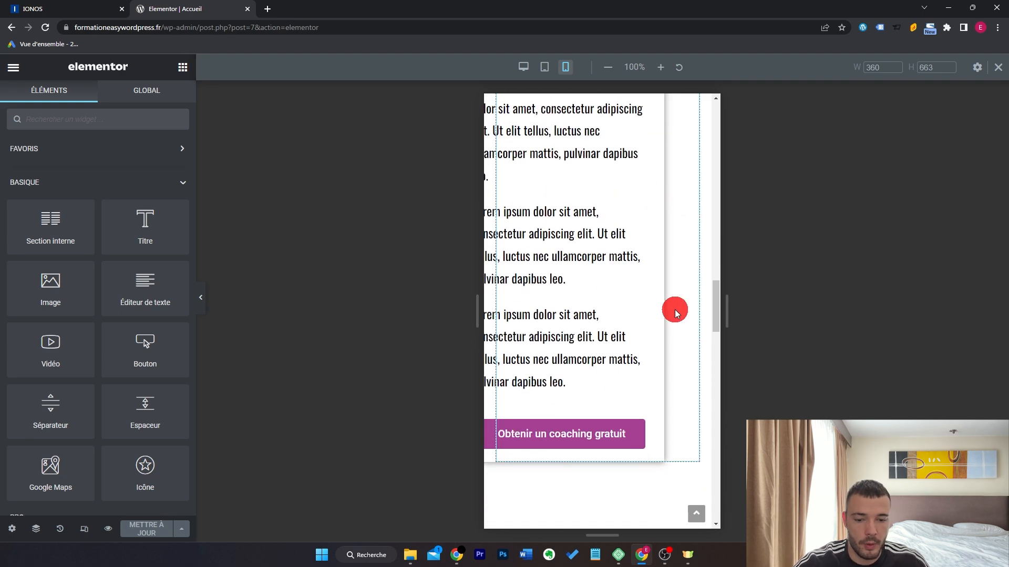
pyautogui.scroll(-10, 675, 310)
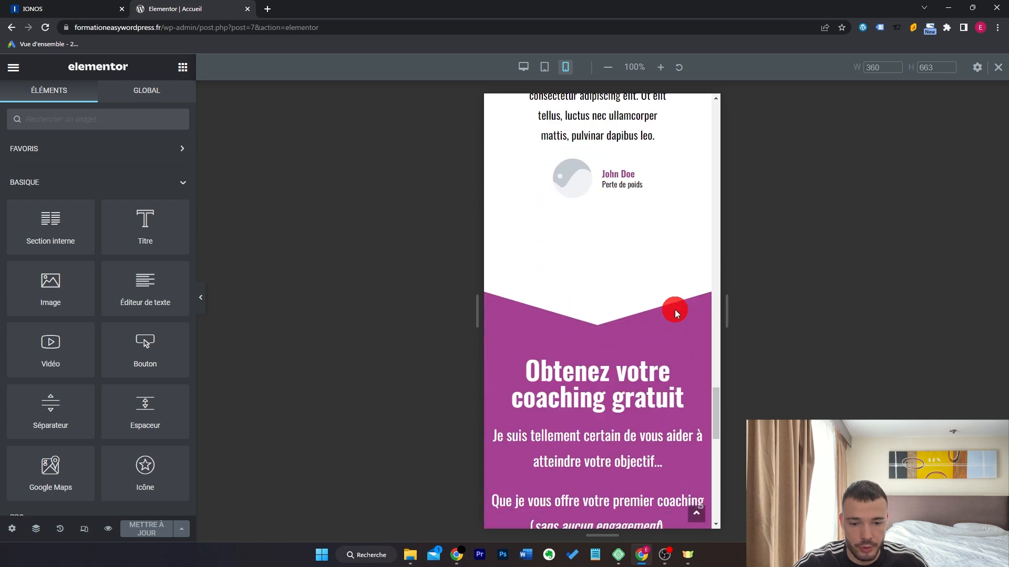
pyautogui.scroll(-4, 674, 310)
pyautogui.scroll(4, 675, 310)
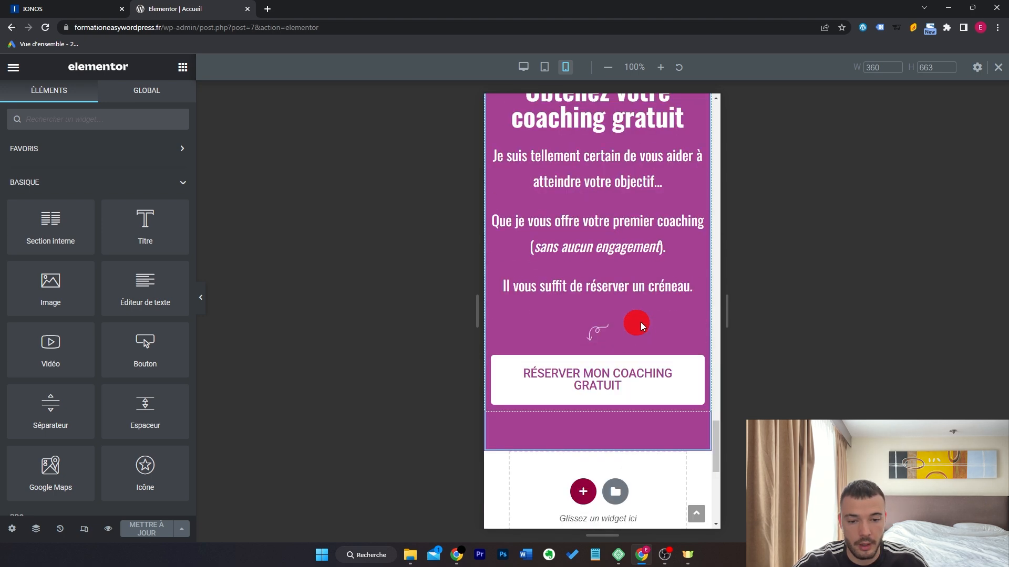
pyautogui.scroll(6, 654, 272)
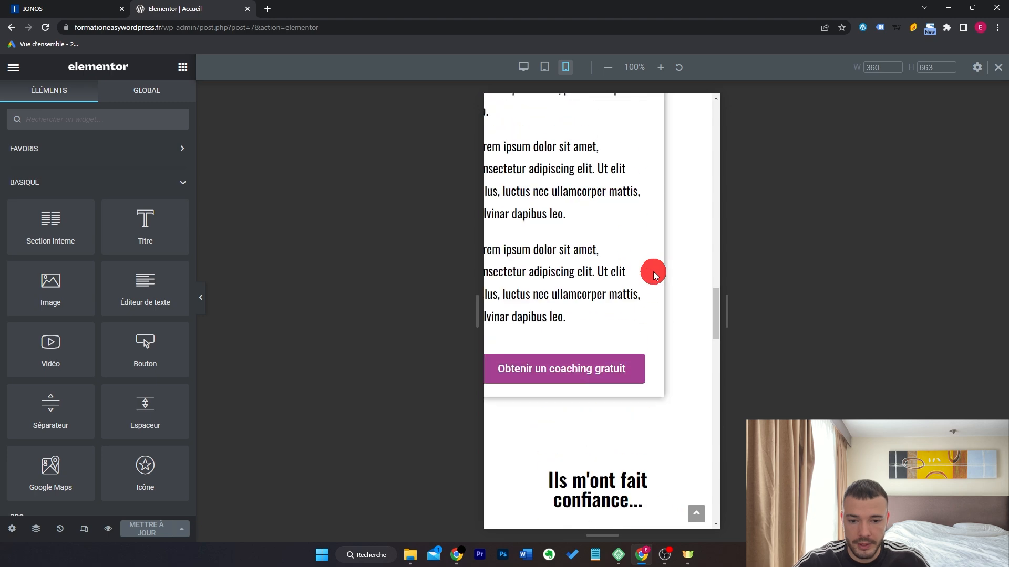
pyautogui.scroll(5, 654, 272)
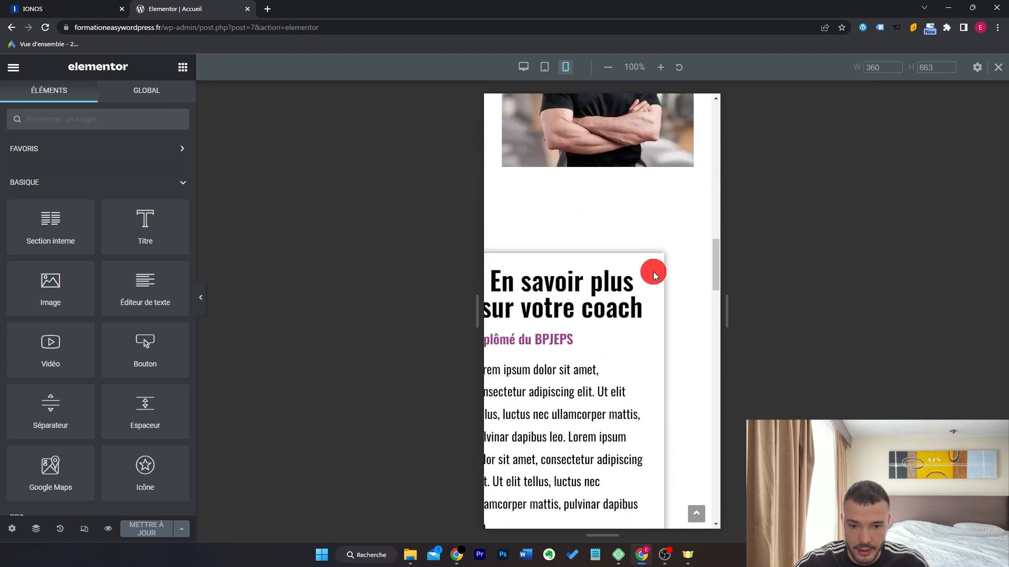
# Set the coach text column's linked mobile Marge to 0 on all sides under Avancé.
pyautogui.click(504, 184)
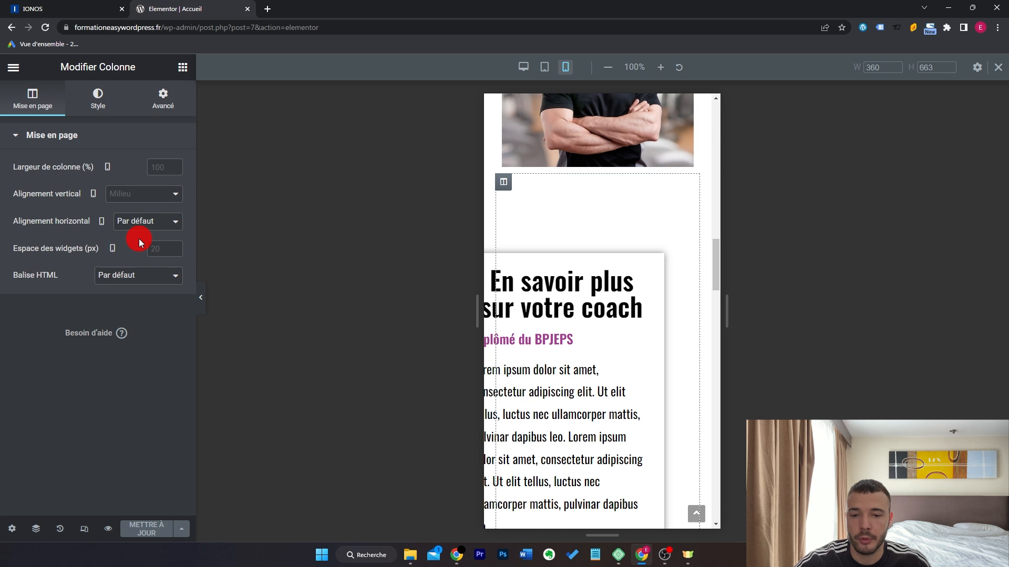
pyautogui.click(166, 98)
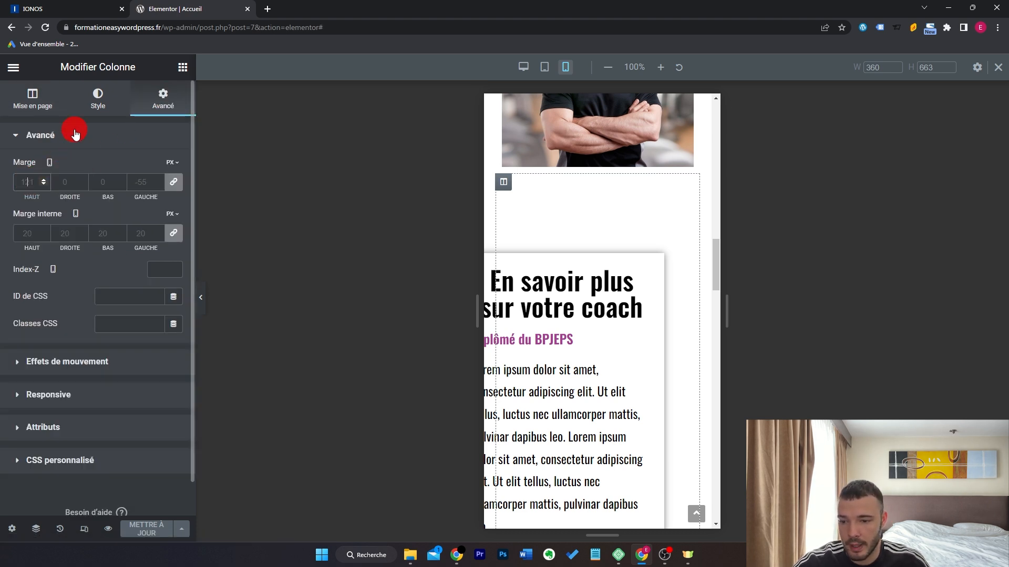
pyautogui.click(104, 108)
pyautogui.write('0')
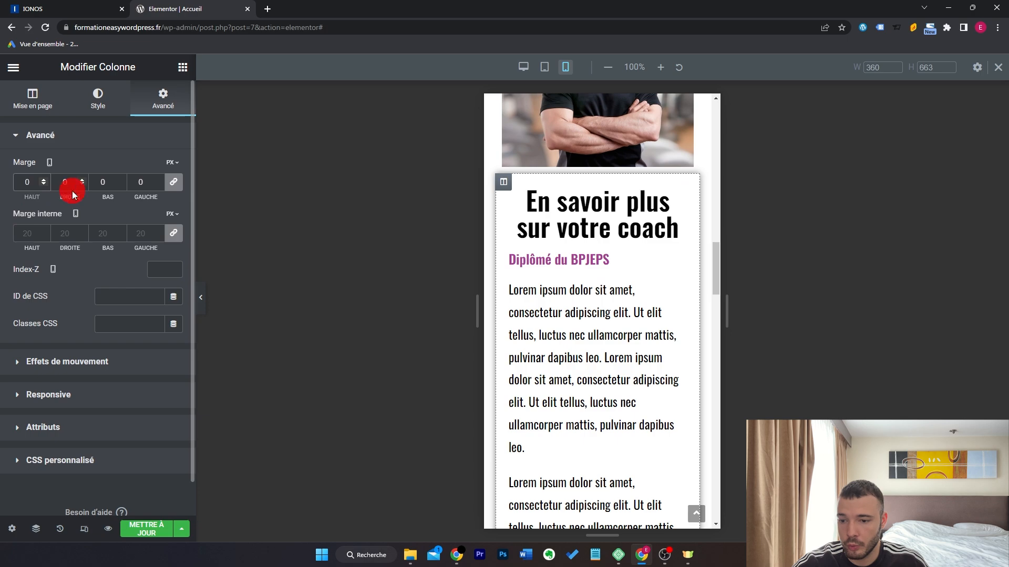
pyautogui.click(523, 69)
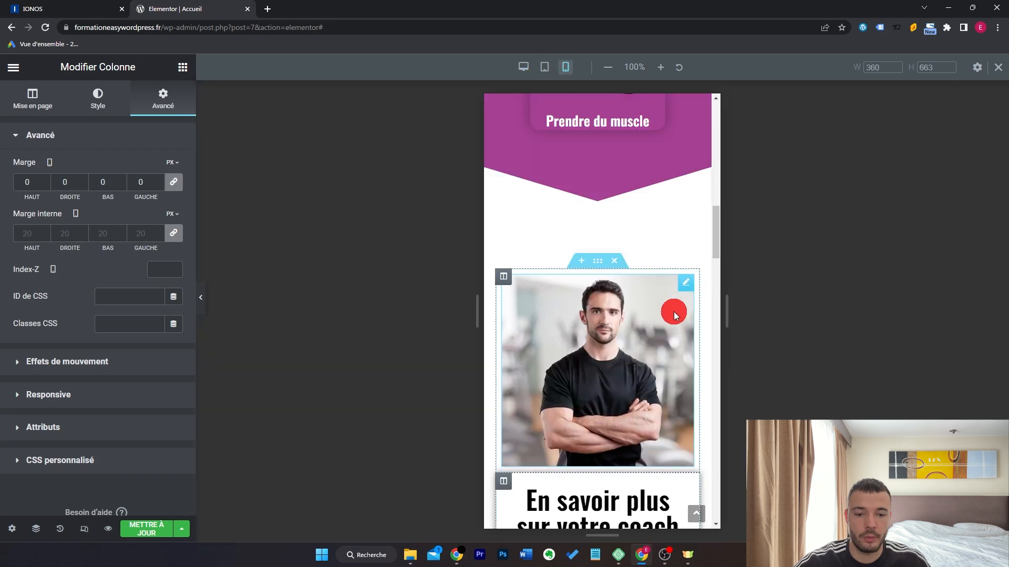
# Shrink the hero title's mobile font size to 40 px.
pyautogui.scroll(4, 662, 332)
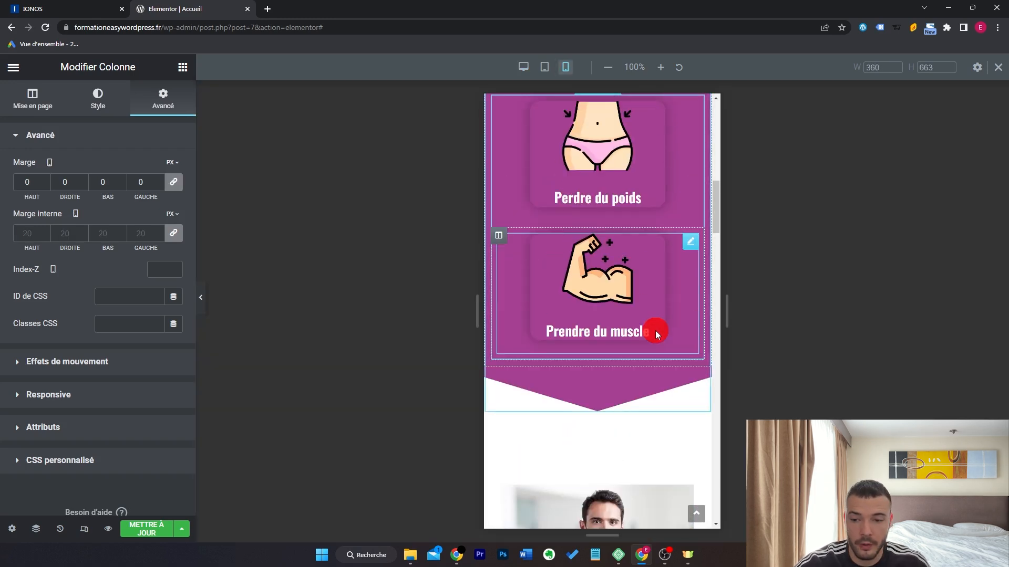
pyautogui.scroll(6, 655, 330)
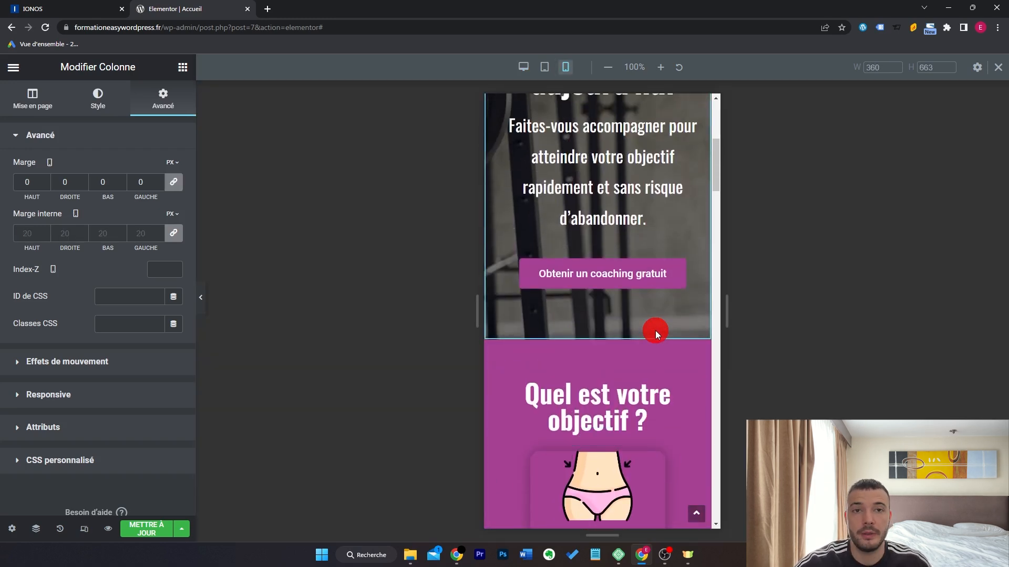
pyautogui.scroll(6, 654, 330)
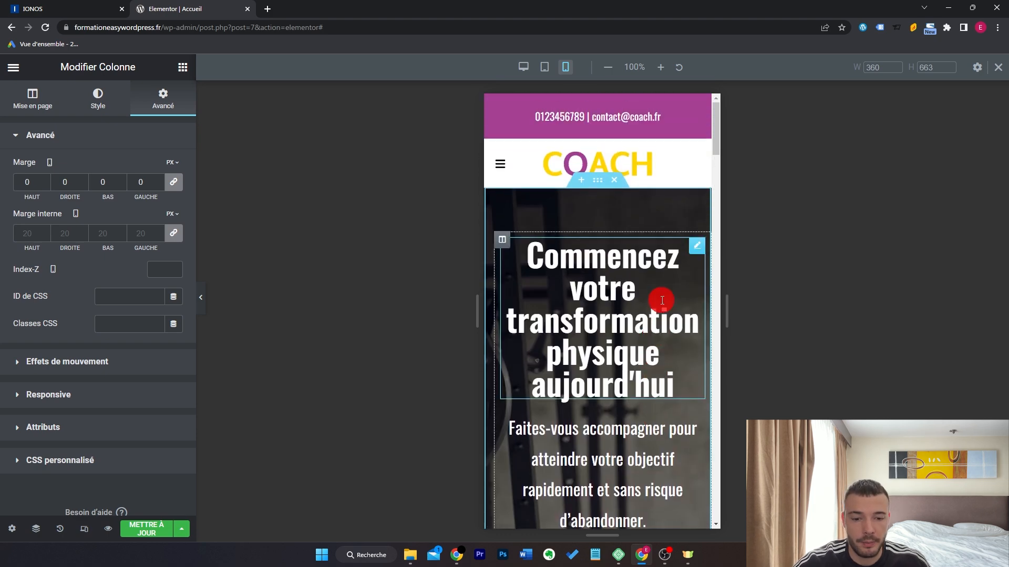
pyautogui.click(697, 247)
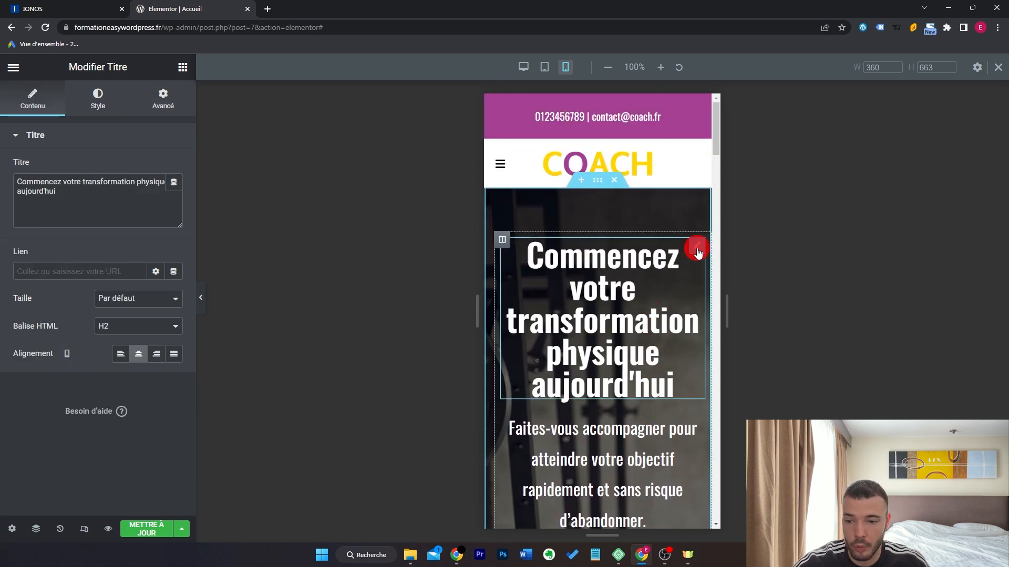
pyautogui.click(95, 95)
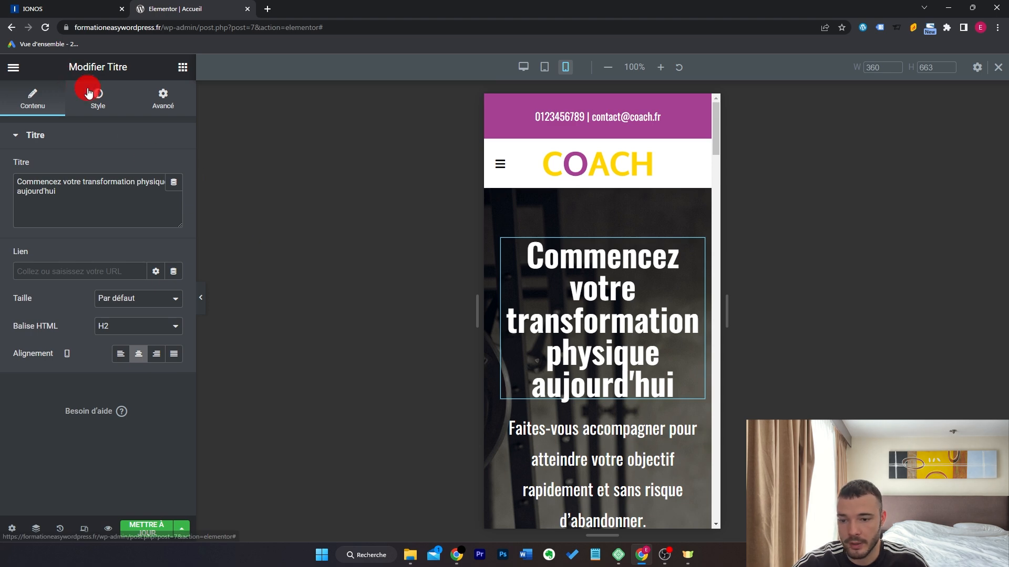
pyautogui.click(173, 197)
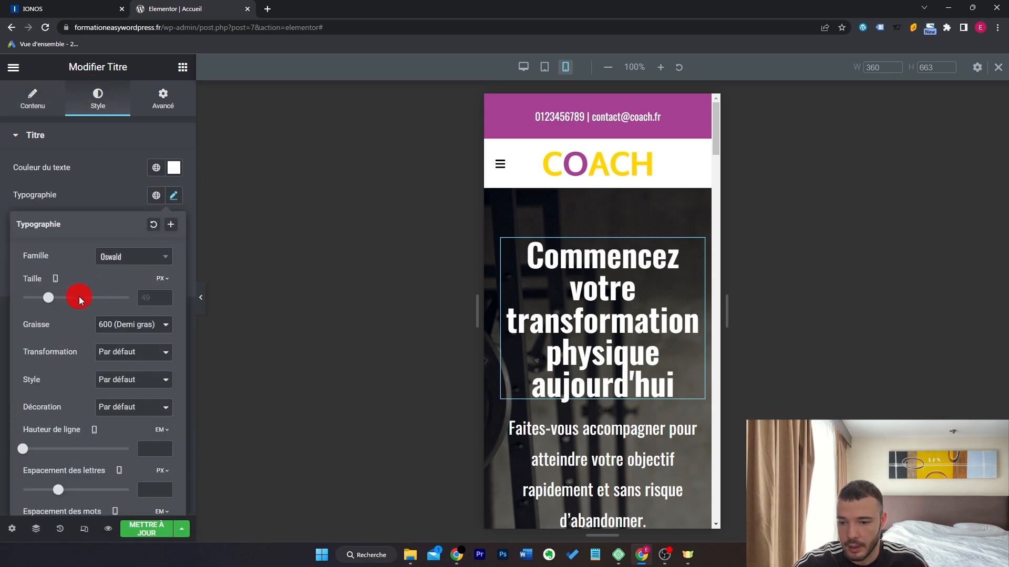
pyautogui.click(44, 298)
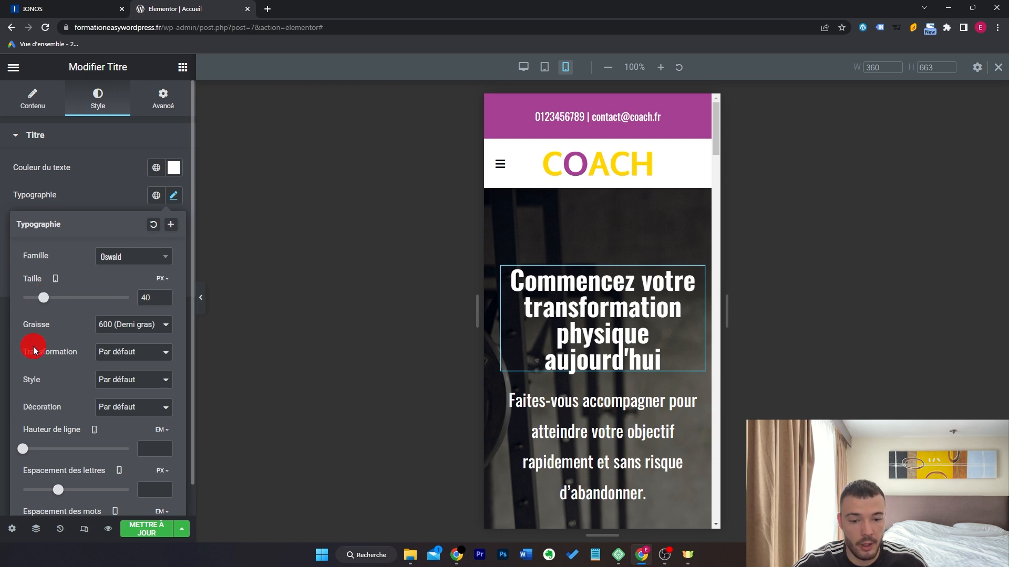
# Resize the curly arrow image above the coaching button to 37% width on mobile.
pyautogui.scroll(-15, 659, 338)
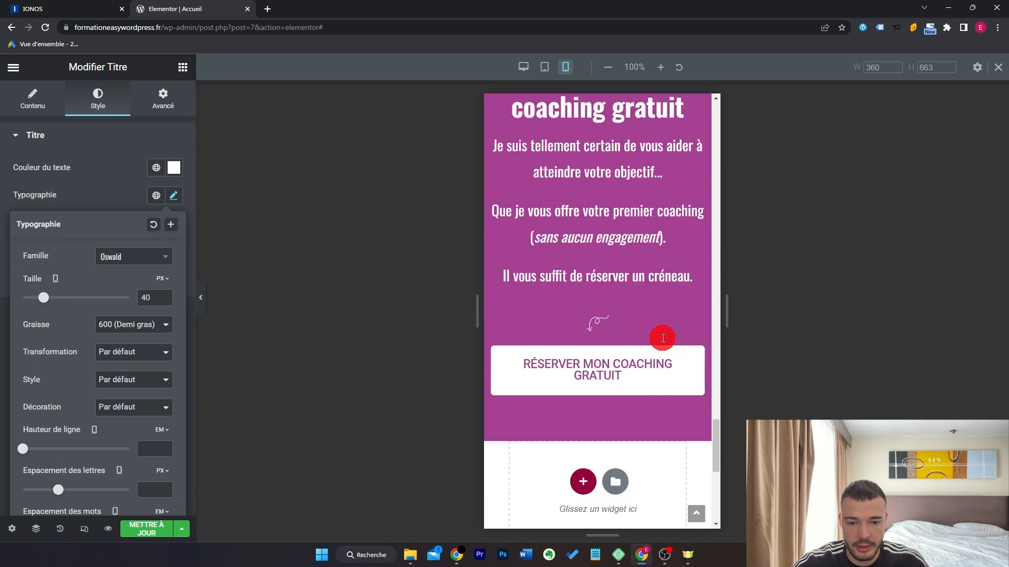
pyautogui.click(692, 296)
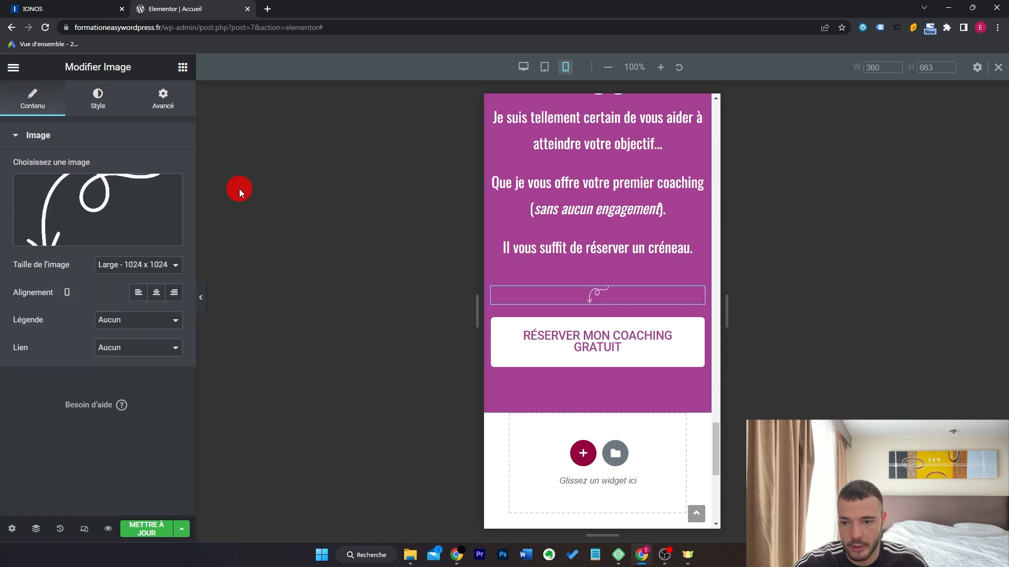
pyautogui.click(103, 96)
pyautogui.moveTo(35, 182); pyautogui.dragTo(59, 182)
pyautogui.scroll(-5, 683, 271)
pyautogui.scroll(-5, 683, 271)
pyautogui.scroll(15, 683, 271)
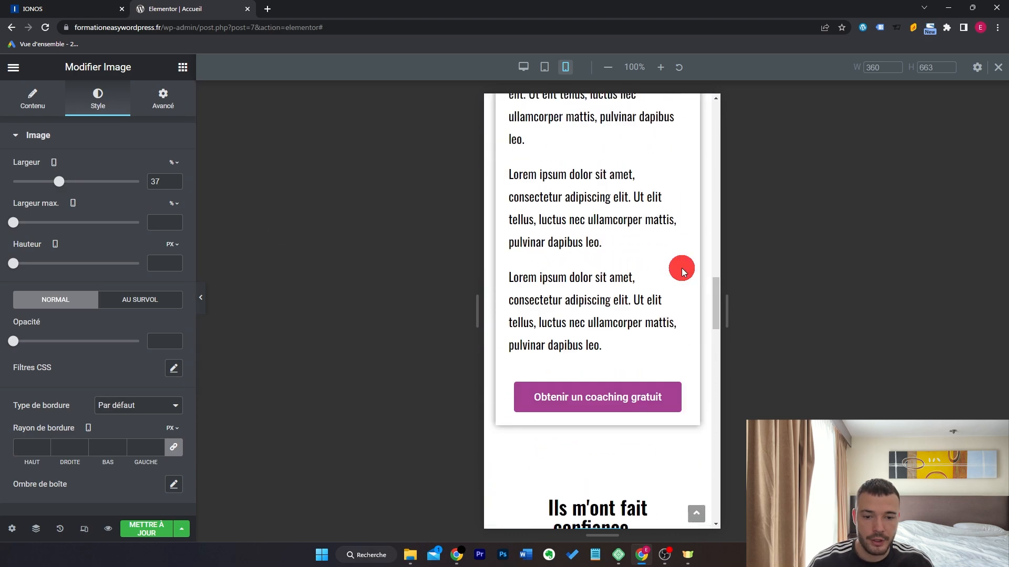
pyautogui.scroll(10, 683, 271)
pyautogui.scroll(-8, 683, 271)
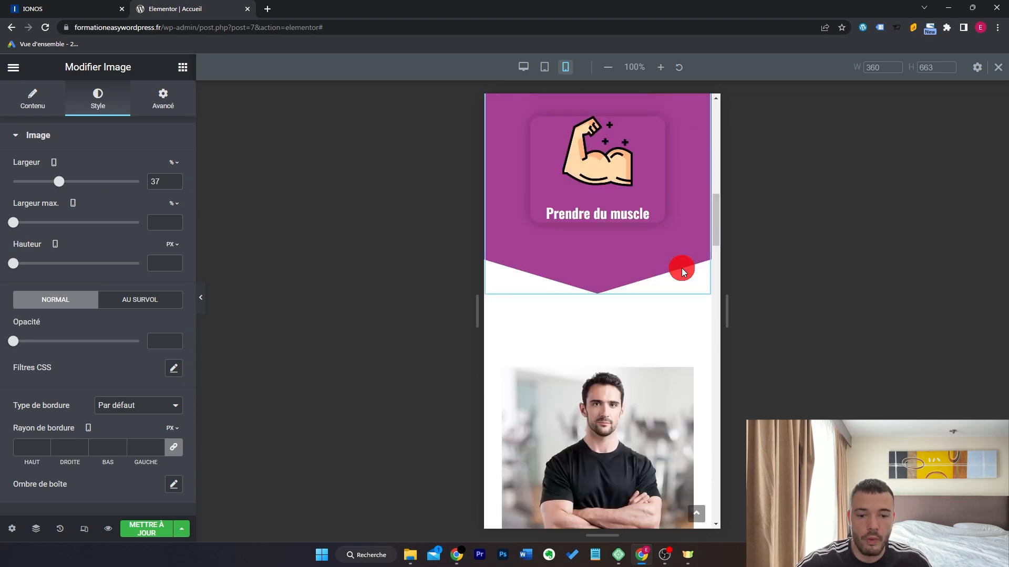
pyautogui.scroll(2, 683, 272)
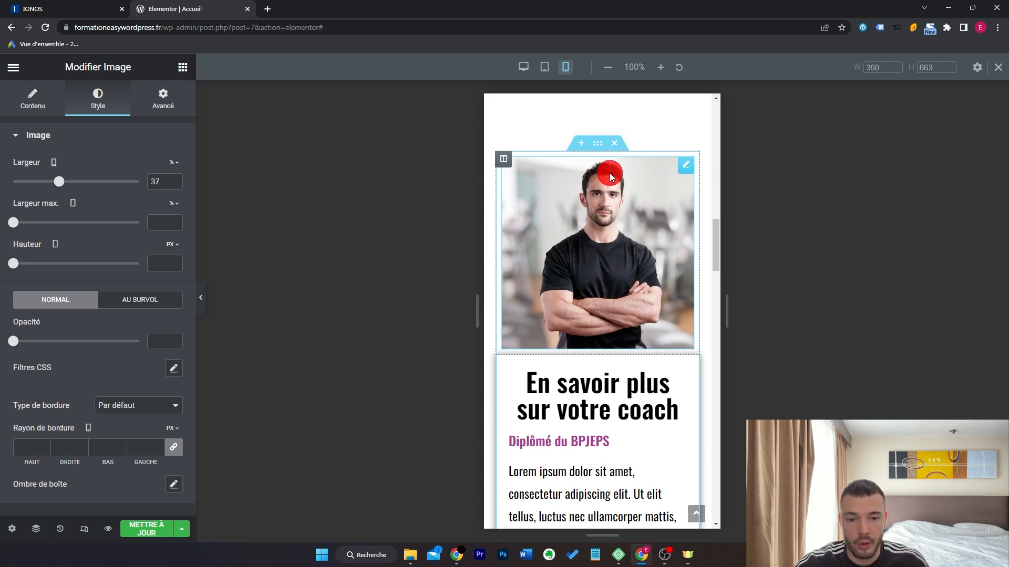
# Select the whole coach section to bring up its layout settings.
pyautogui.click(599, 147)
pyautogui.scroll(-6, 608, 299)
pyautogui.scroll(8, 609, 302)
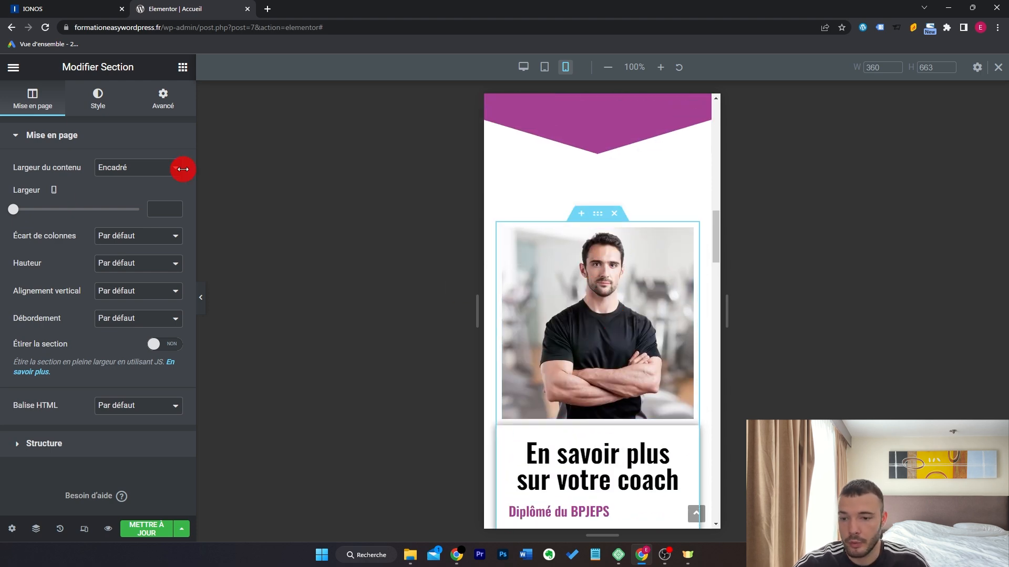
pyautogui.click(163, 98)
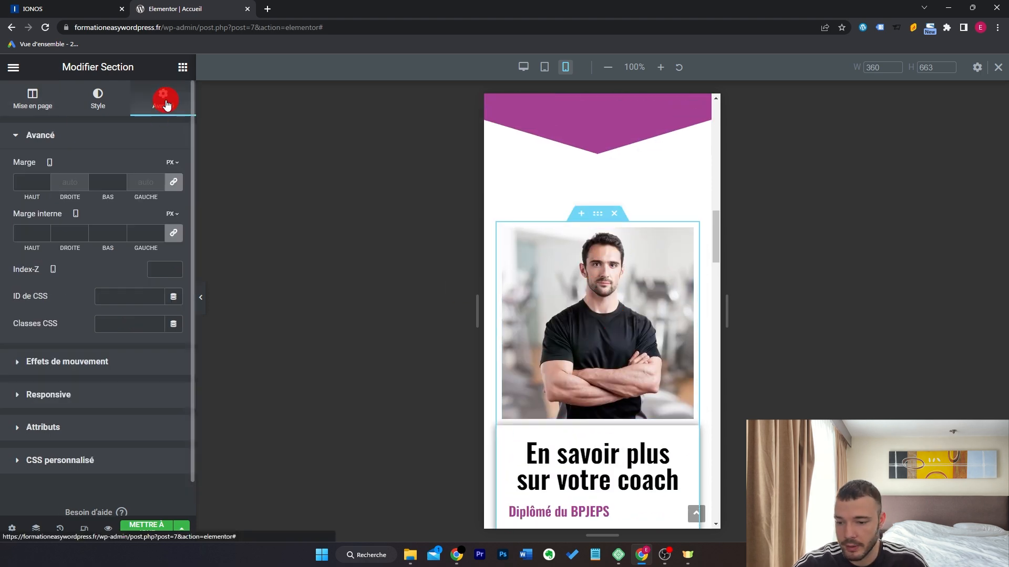
pyautogui.click(106, 395)
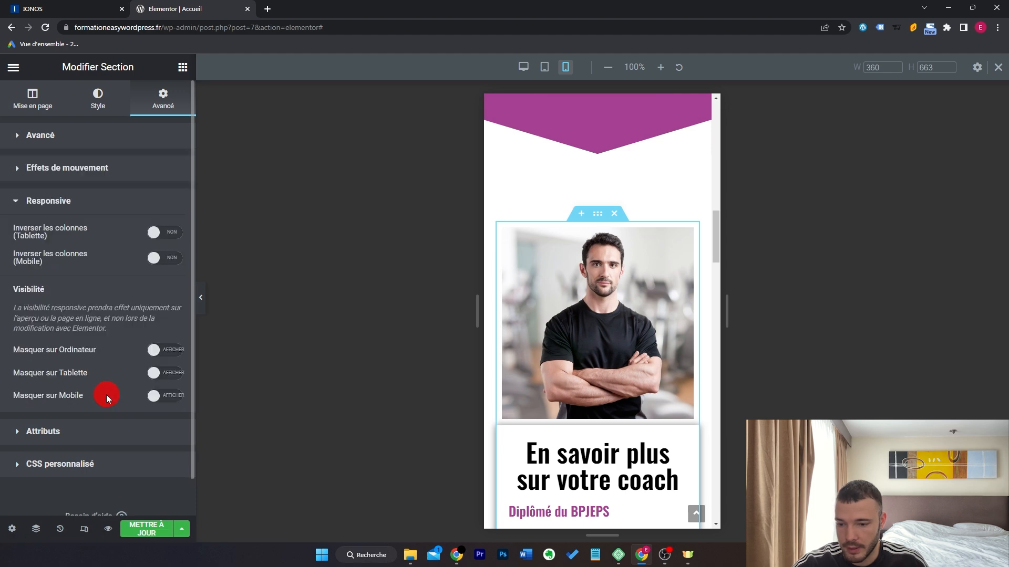
pyautogui.click(168, 260)
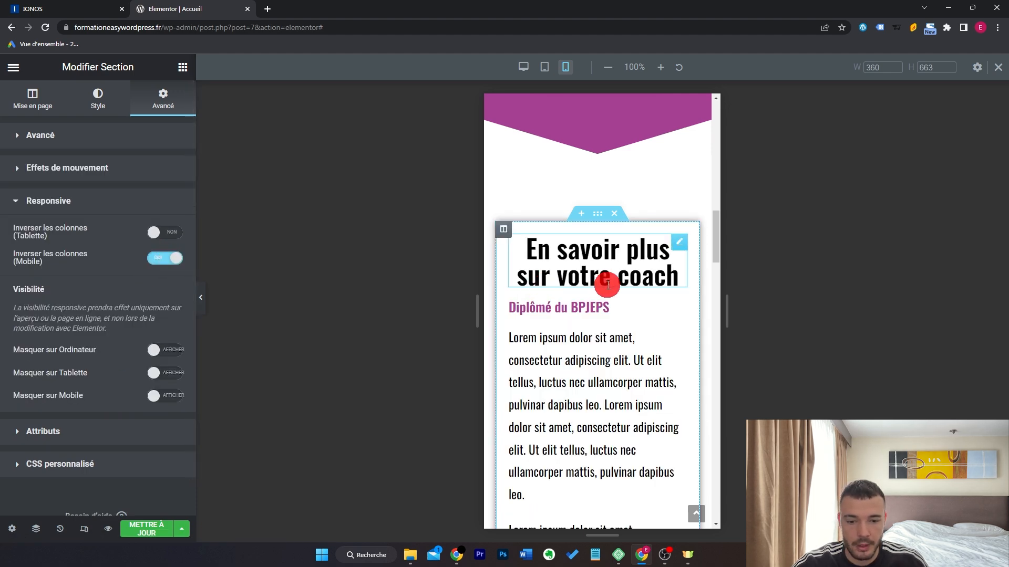
pyautogui.scroll(-8, 612, 284)
pyautogui.scroll(5, 619, 361)
pyautogui.scroll(5, 619, 364)
pyautogui.click(166, 258)
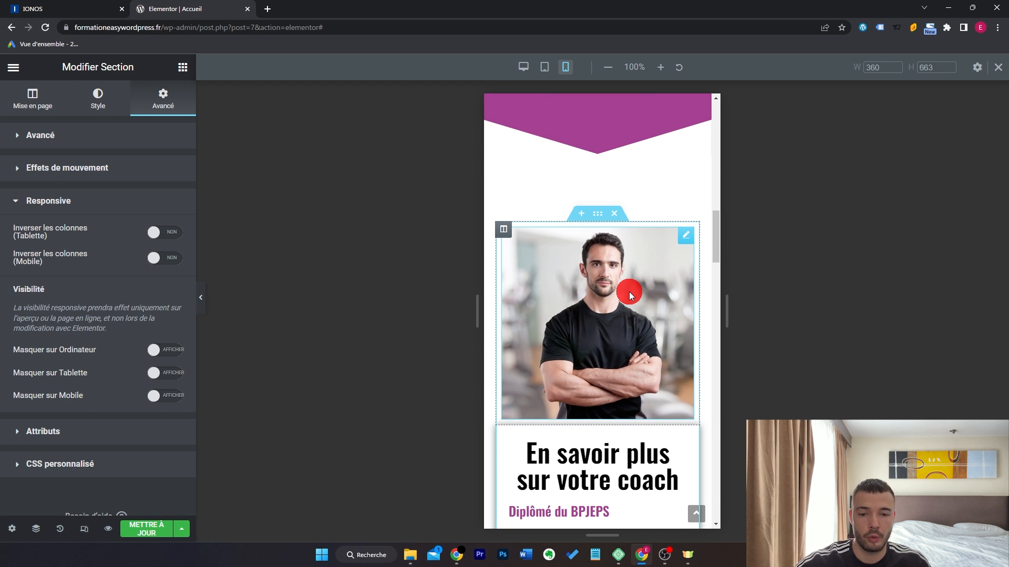
pyautogui.click(503, 229)
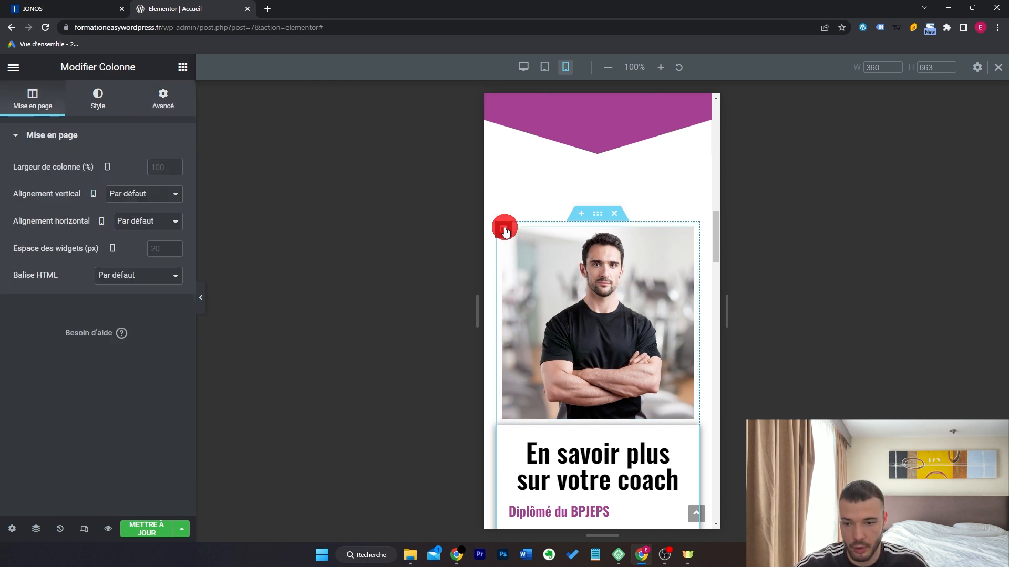
pyautogui.click(160, 167)
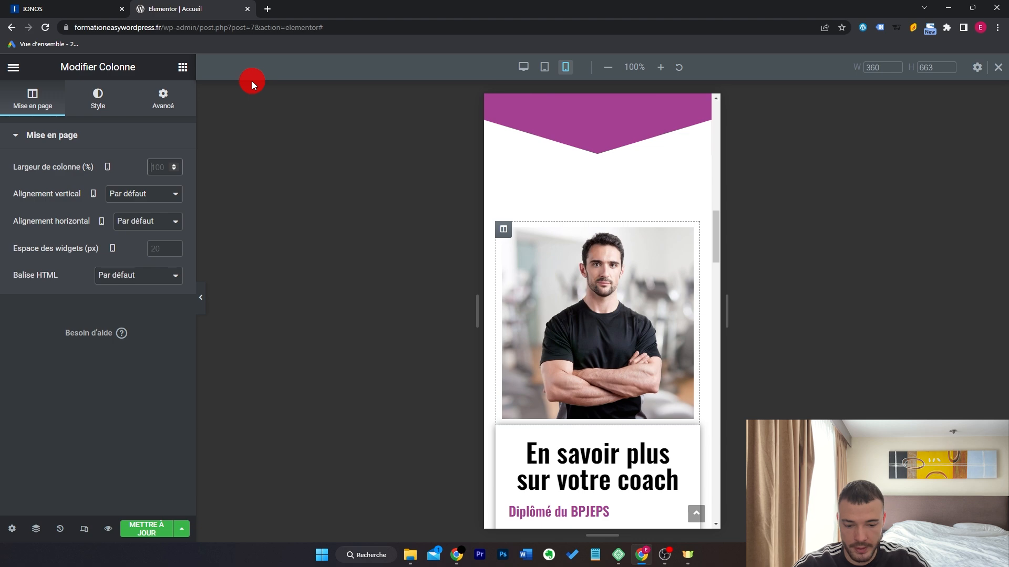
pyautogui.write('50')
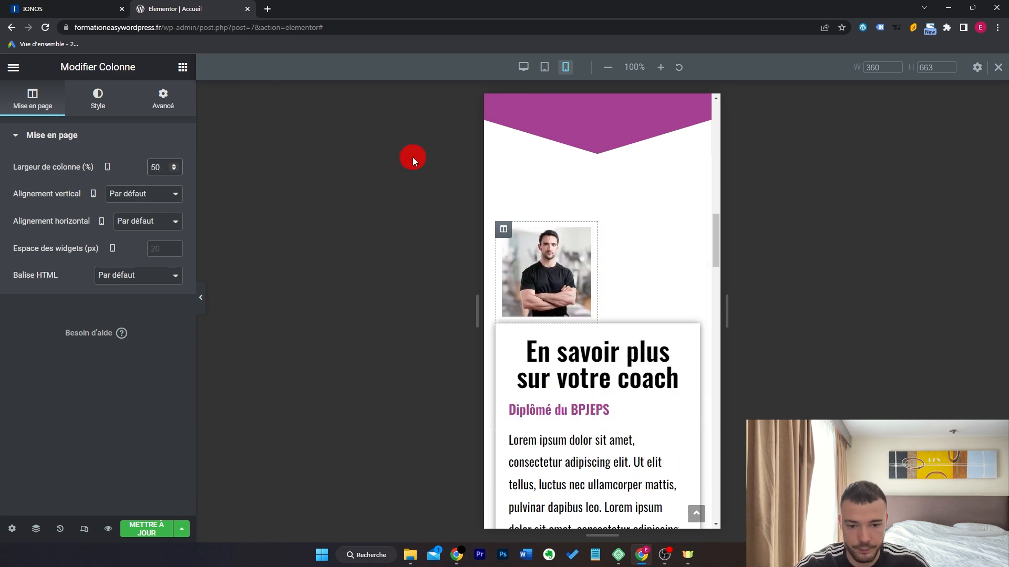
pyautogui.click(503, 331)
pyautogui.click(17, 102)
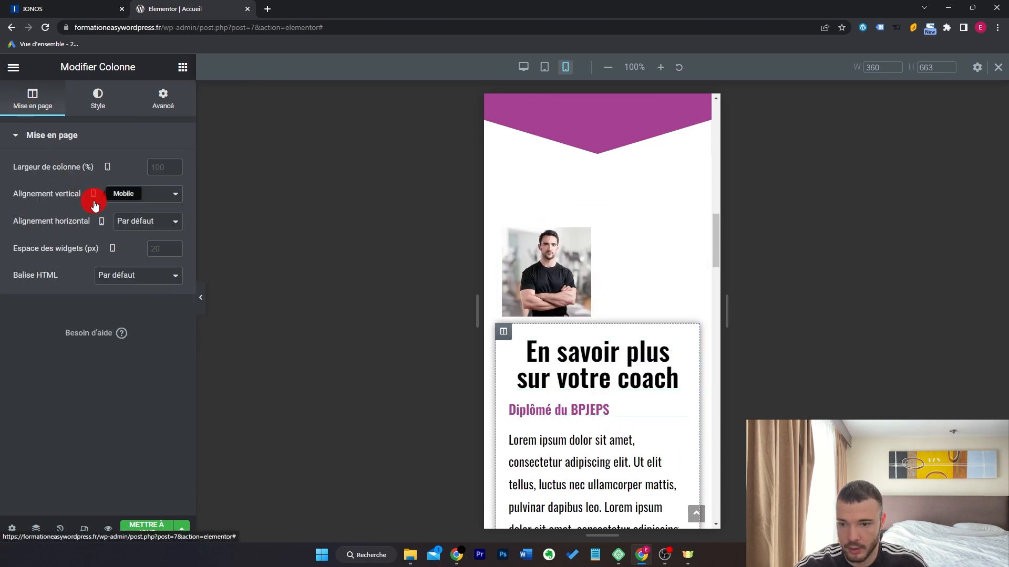
pyautogui.click(156, 166)
pyautogui.write('50')
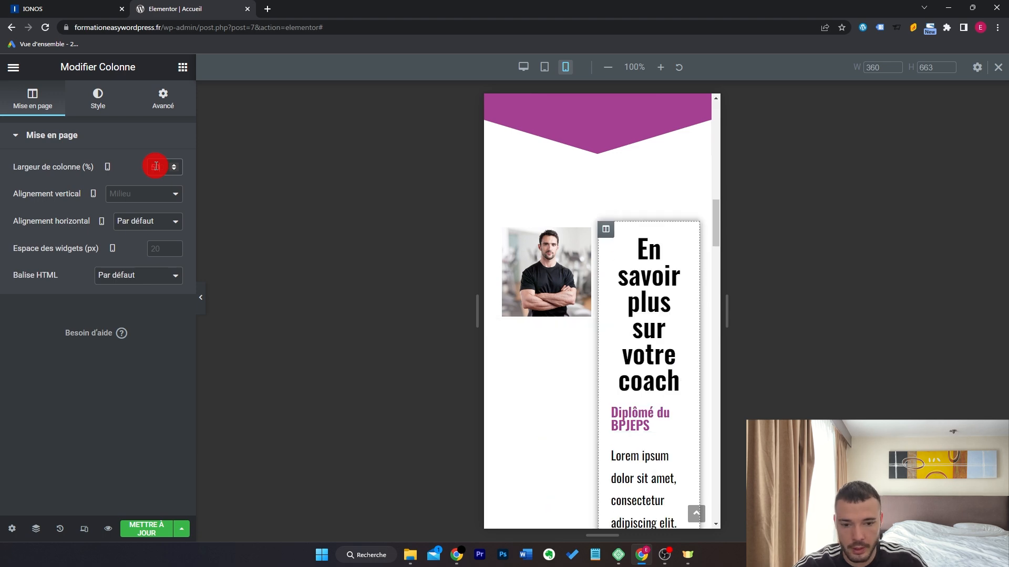
pyautogui.scroll(-5, 573, 273)
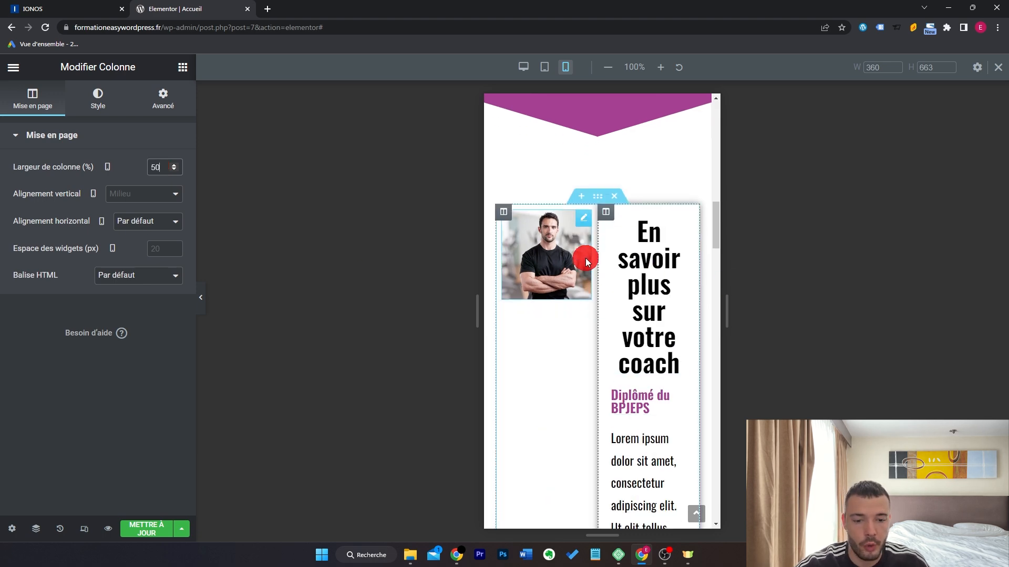
pyautogui.scroll(5, 586, 262)
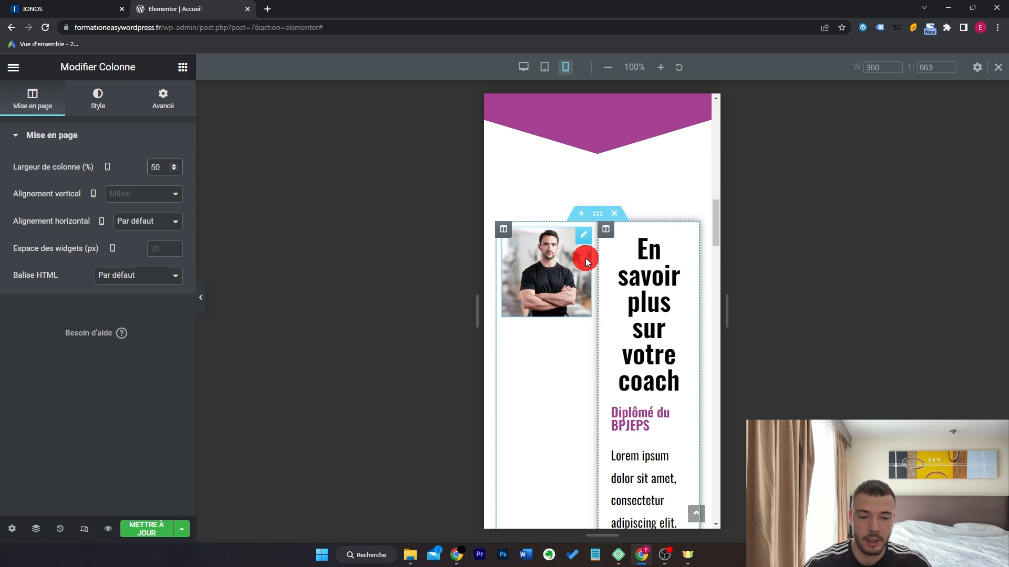
pyautogui.scroll(-5, 587, 261)
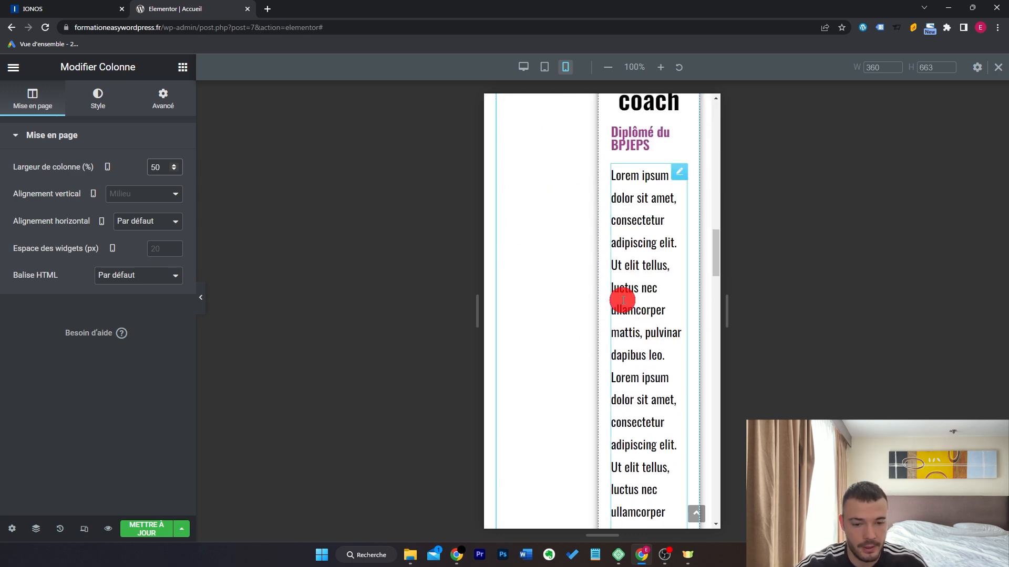
pyautogui.scroll(5, 623, 300)
pyautogui.press('BackSpace')
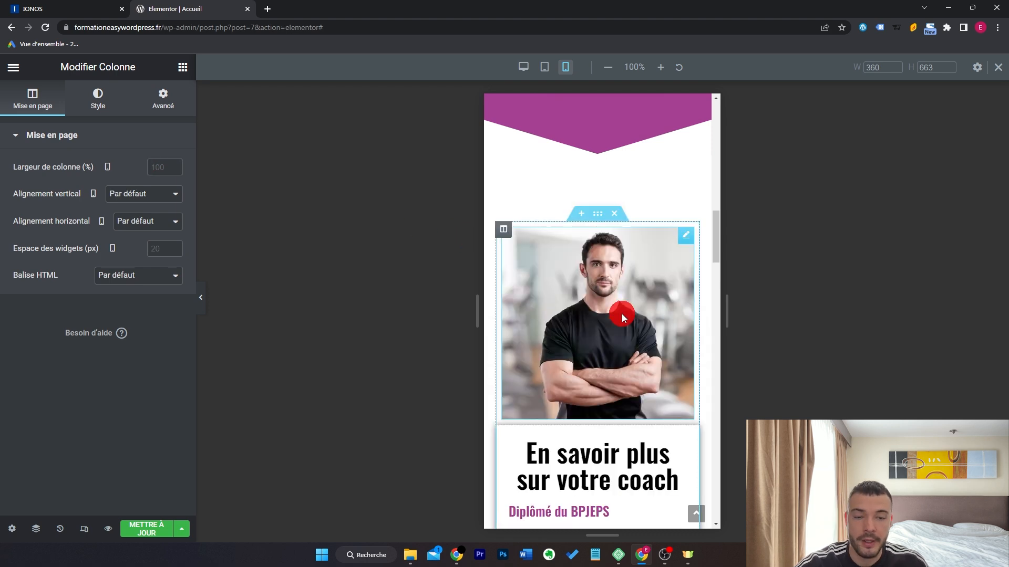
# Turn on Masquer sur Mobile for the coach photo under Avancé > Responsive.
pyautogui.click(686, 236)
pyautogui.click(160, 117)
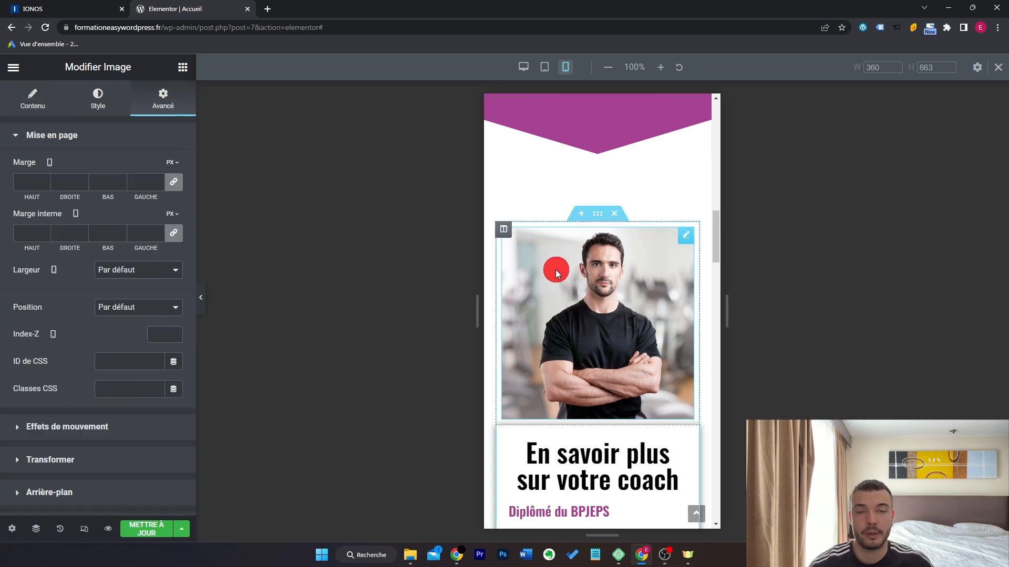
pyautogui.scroll(-5, 123, 372)
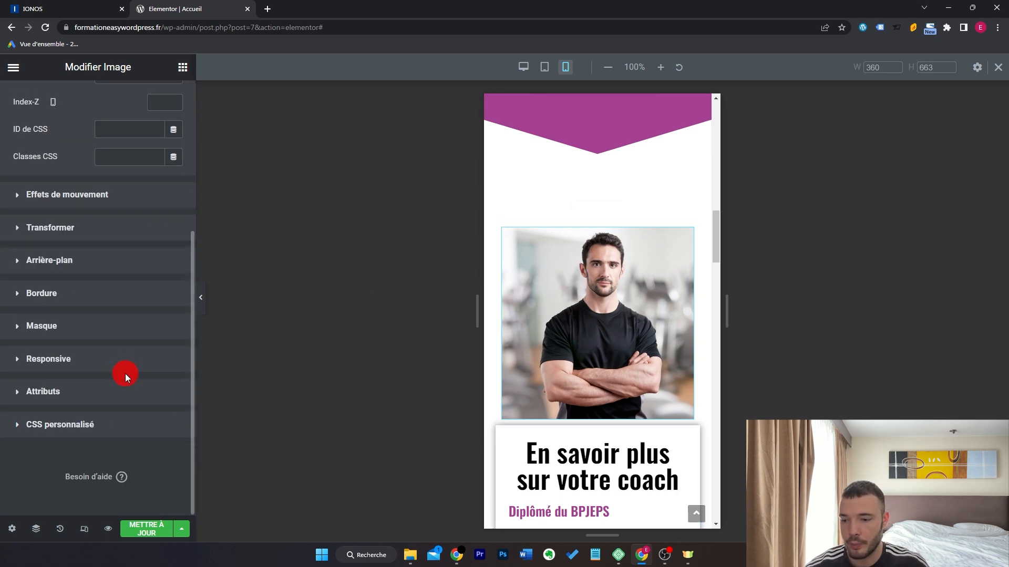
pyautogui.click(105, 360)
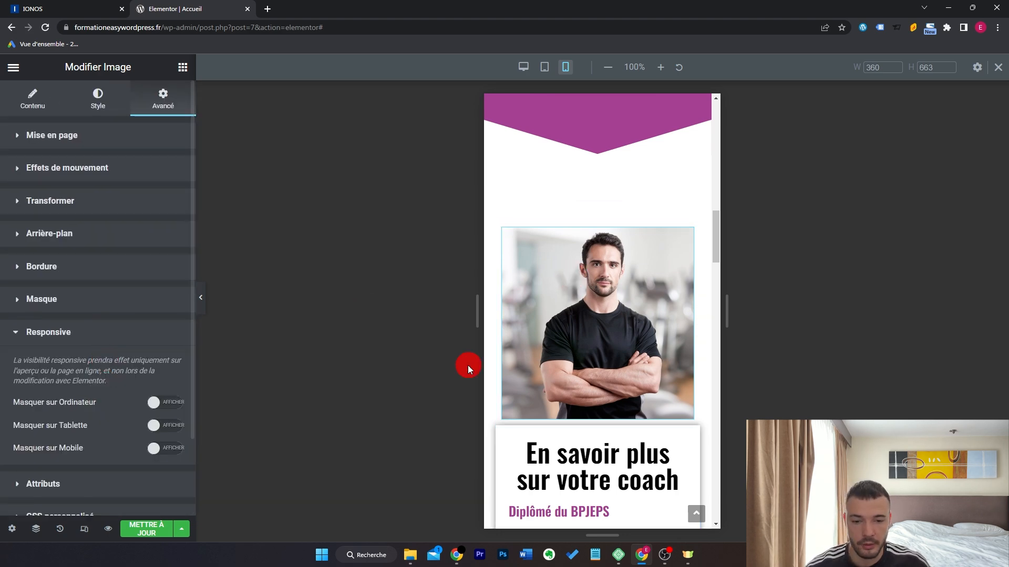
pyautogui.scroll(-2, 162, 382)
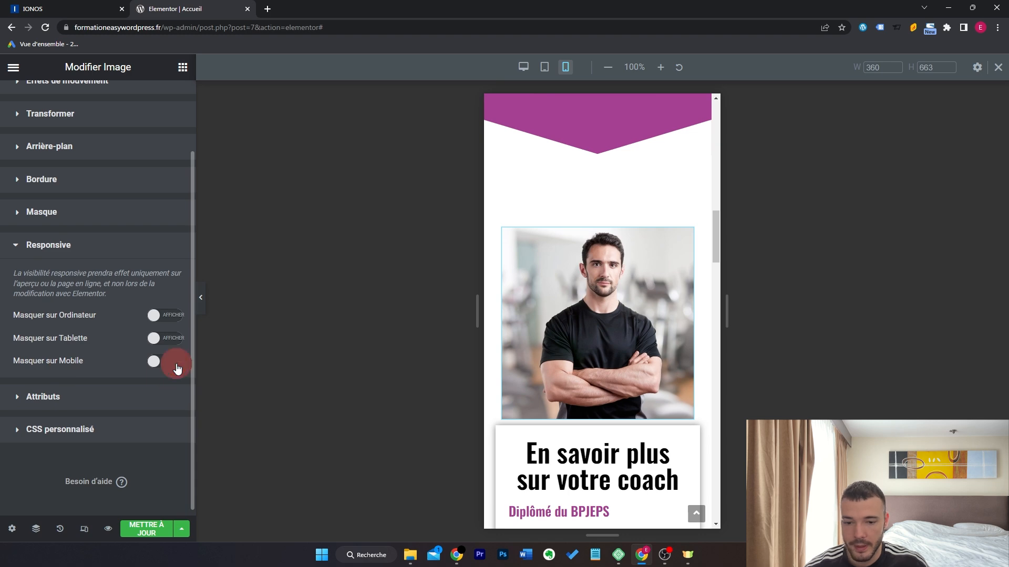
pyautogui.click(169, 361)
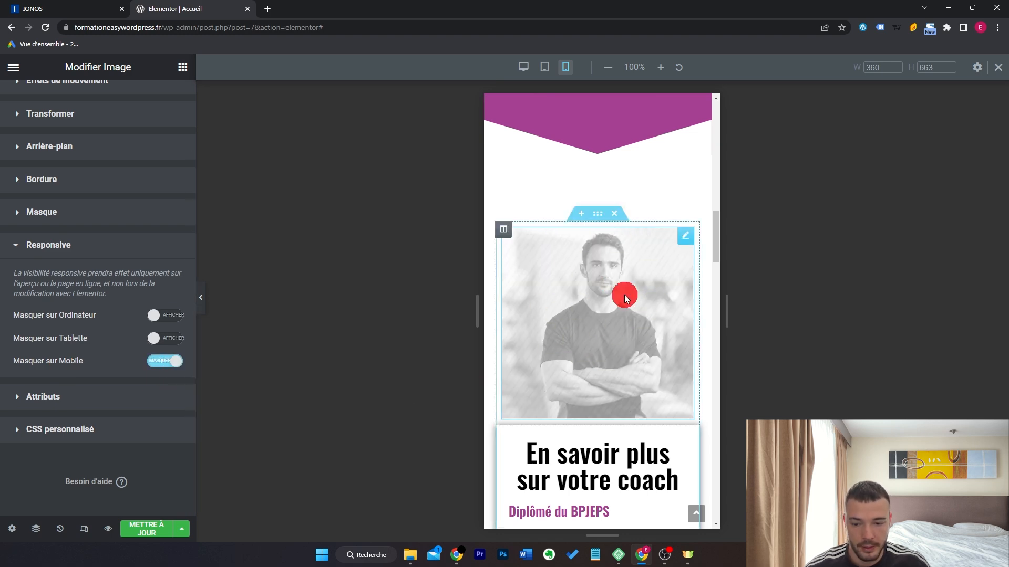
# Compare desktop and mobile previews, then switch hide-on-mobile back off.
pyautogui.click(83, 531)
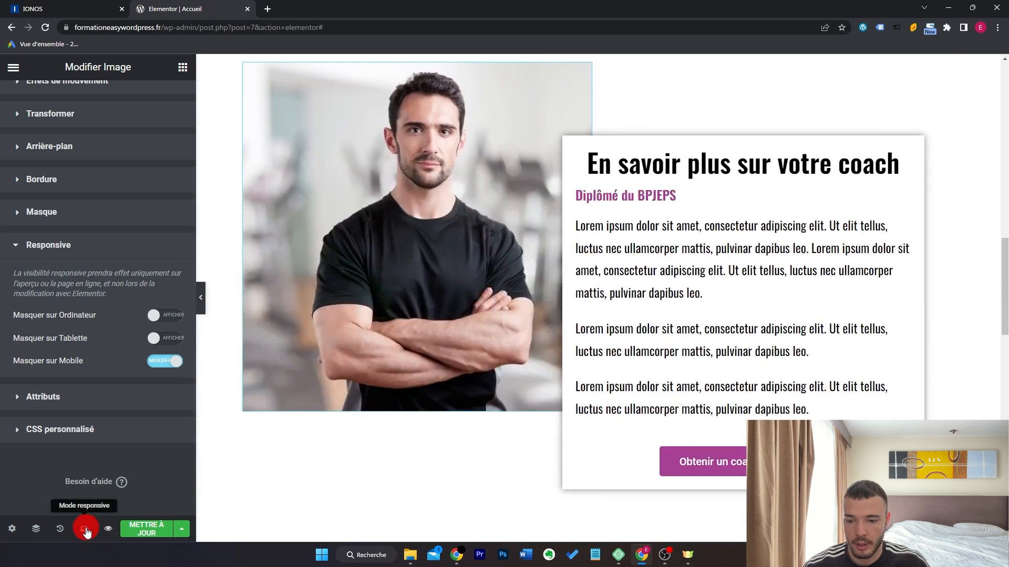
pyautogui.click(85, 529)
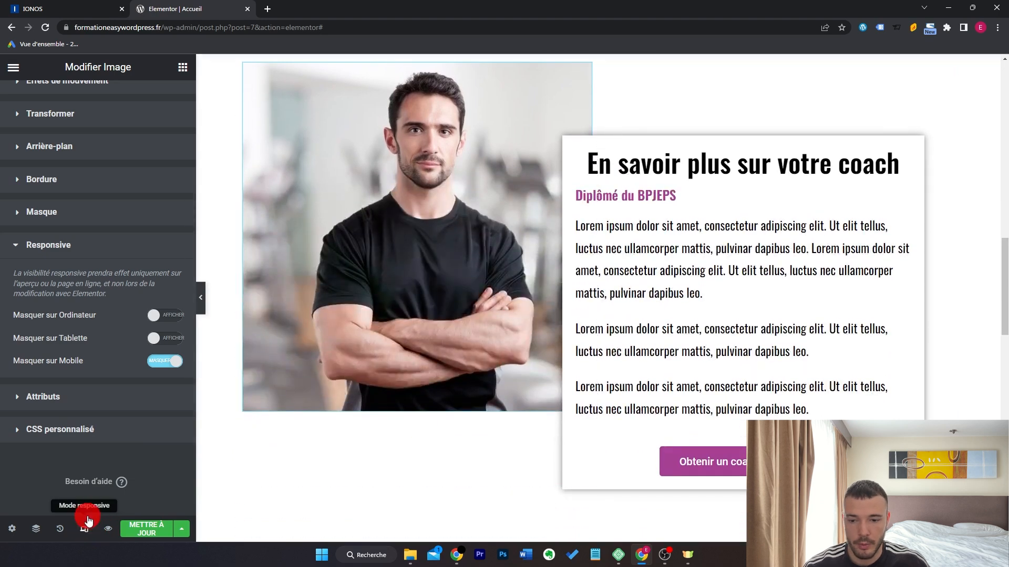
pyautogui.click(564, 67)
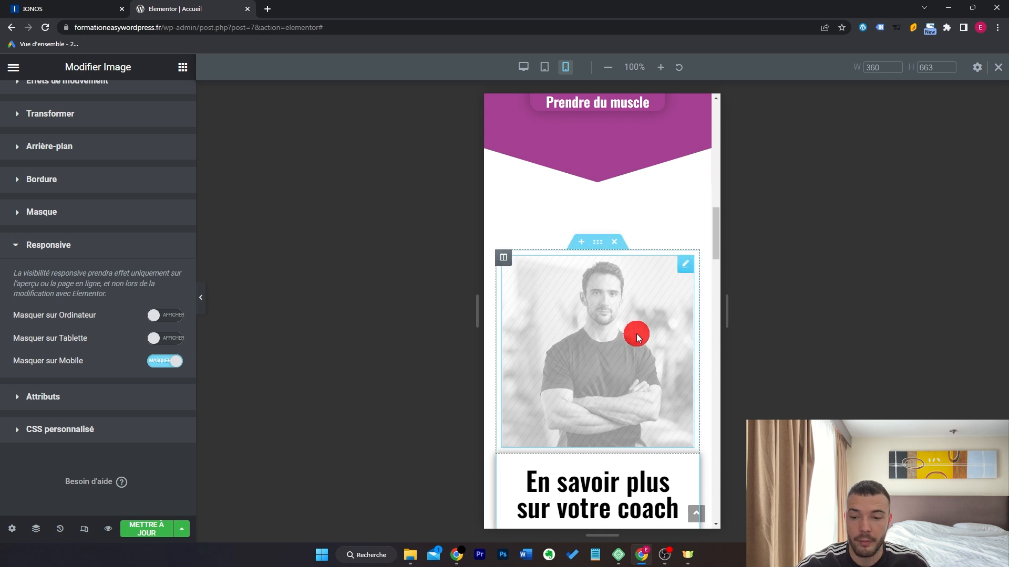
pyautogui.click(165, 362)
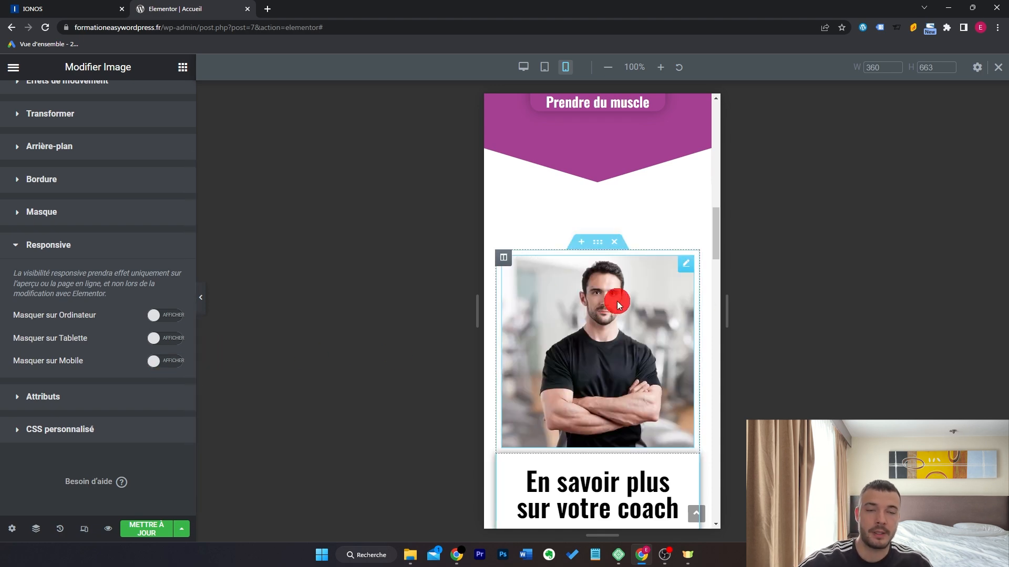